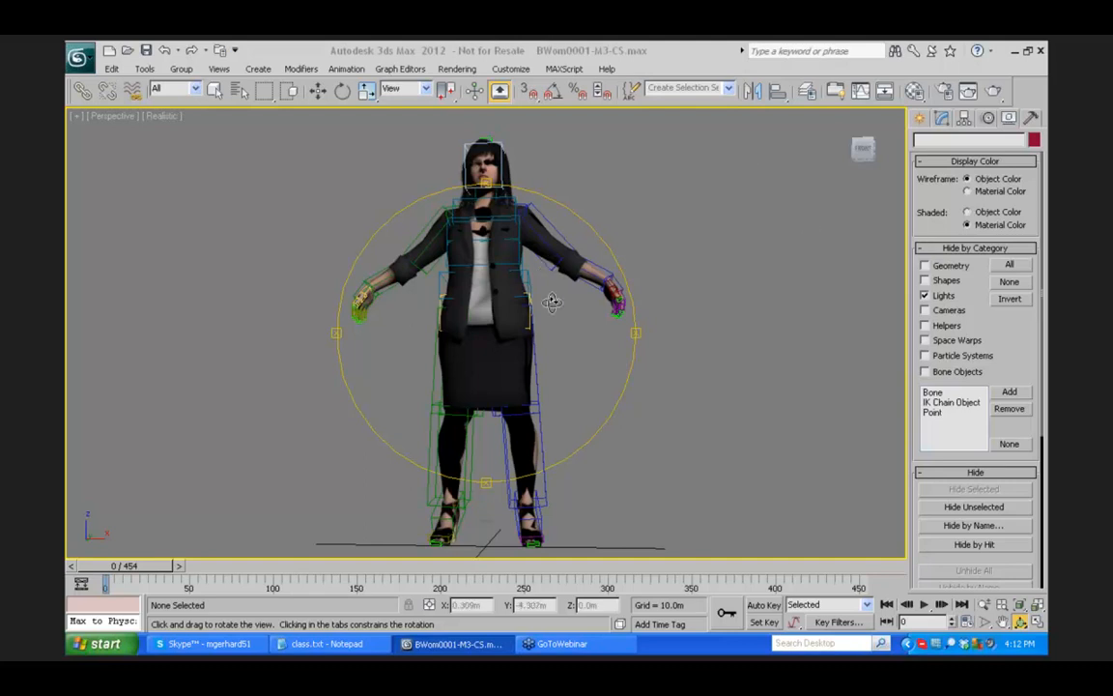
left_click_drag(552, 304, 76, 337)
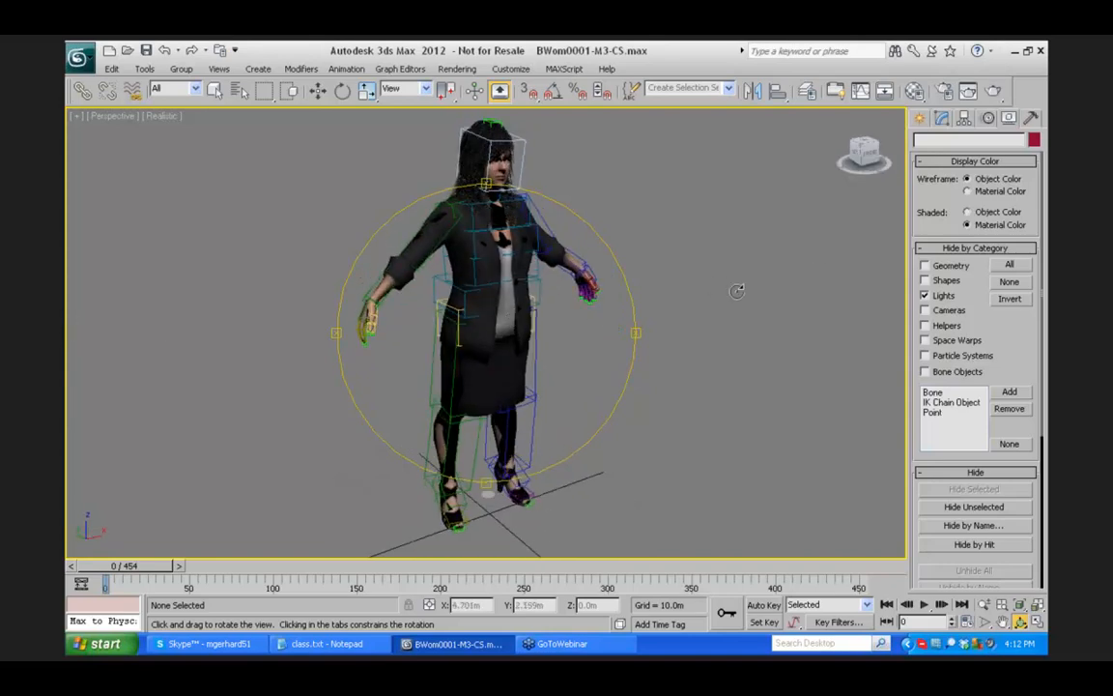
left_click_drag(501, 322, 792, 325)
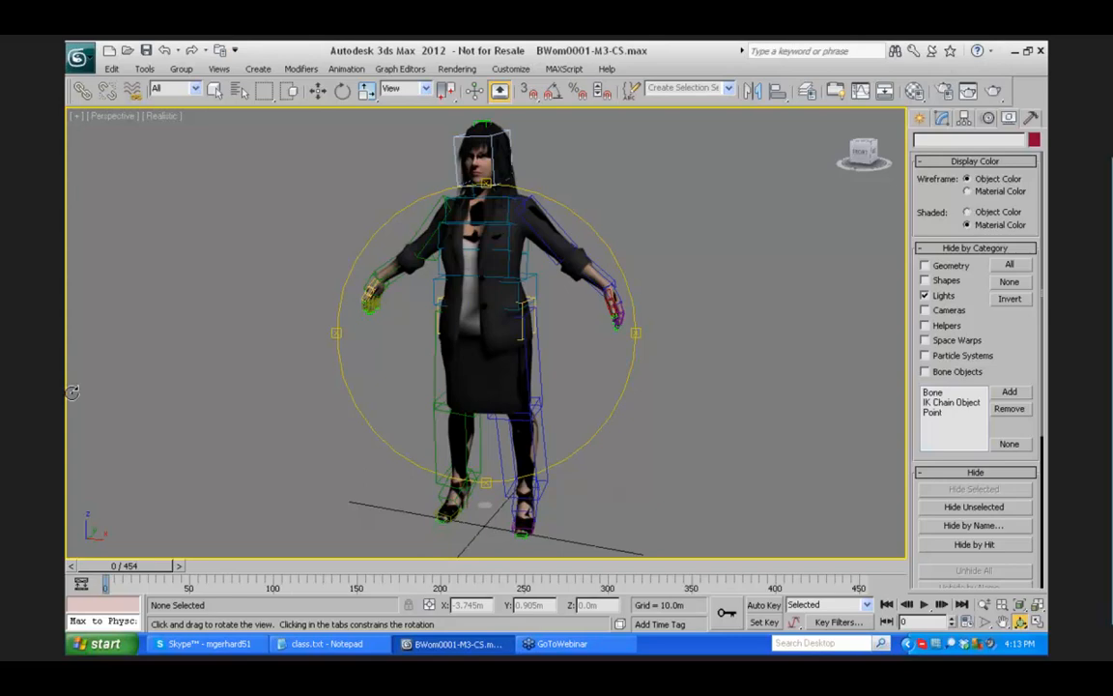
Step: Switch to the browser and set the participation status in the BUZZNET - 3DS MAX chatroom to not ready
left_click_drag(1112, 126, 823, 113)
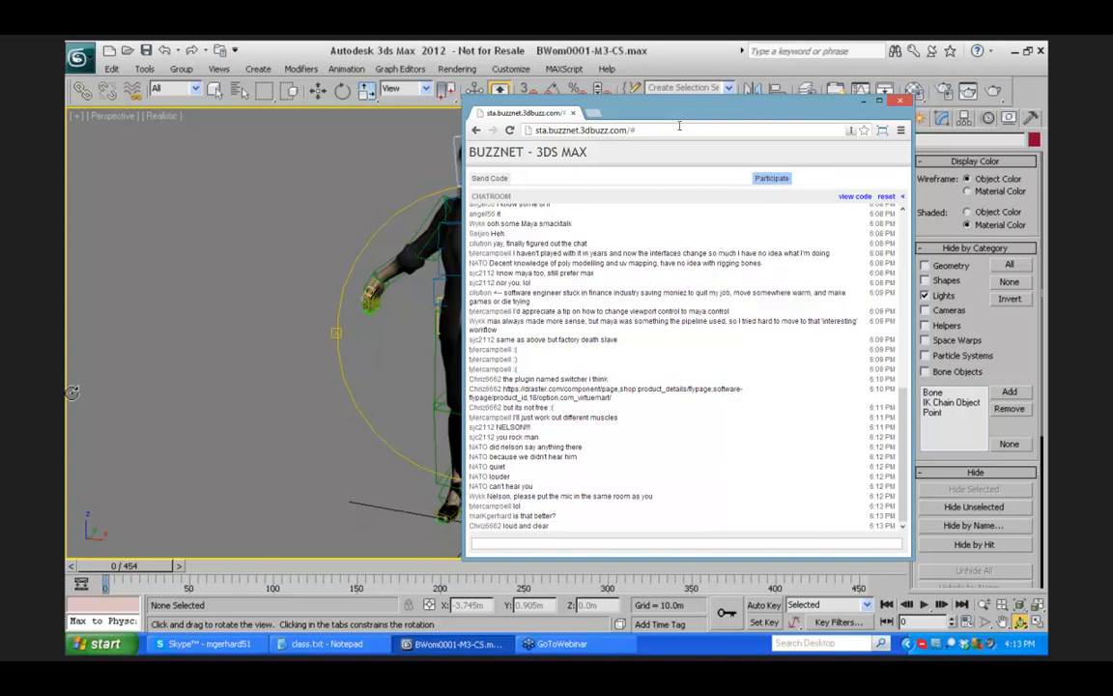
left_click(772, 179)
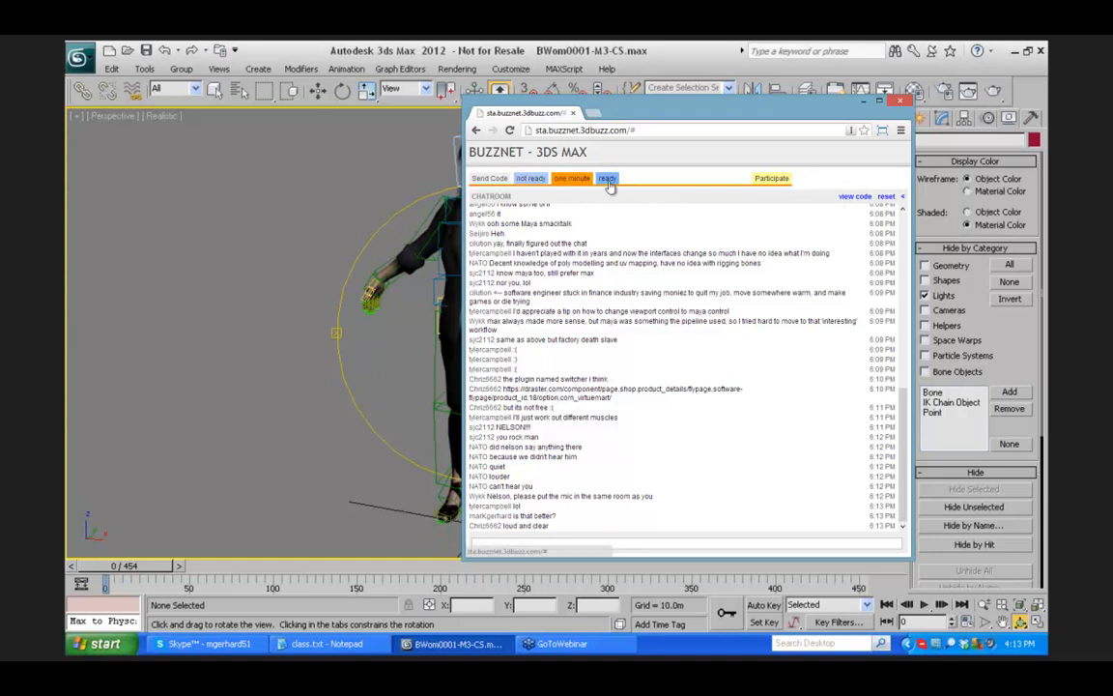
left_click(523, 180)
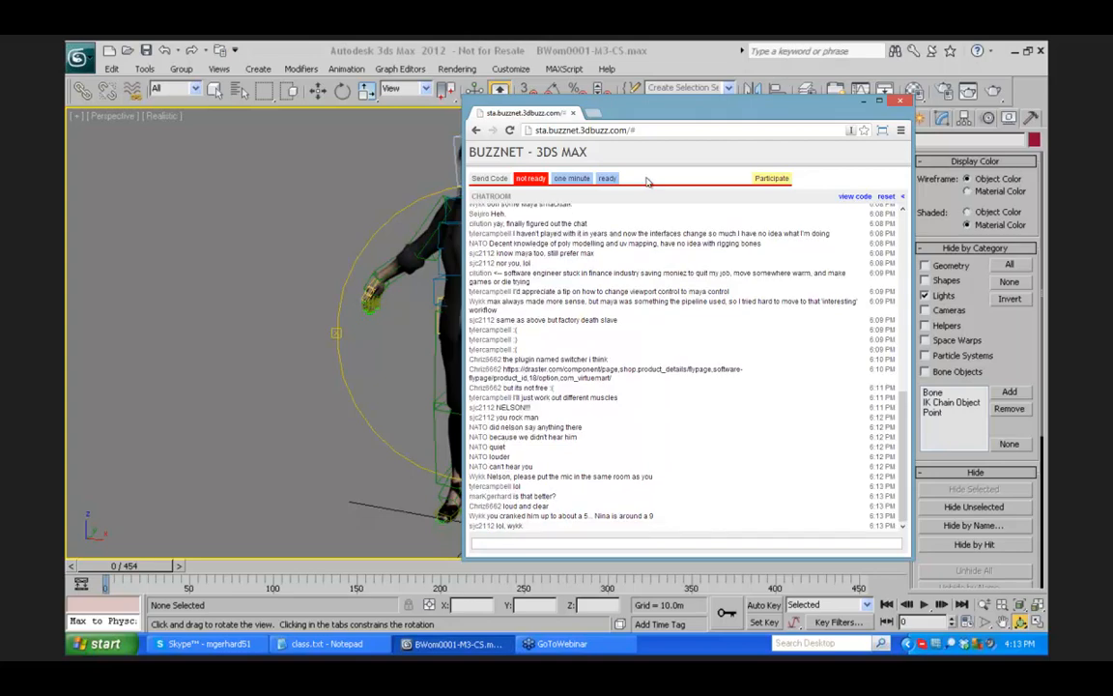
left_click_drag(673, 116, 684, 123)
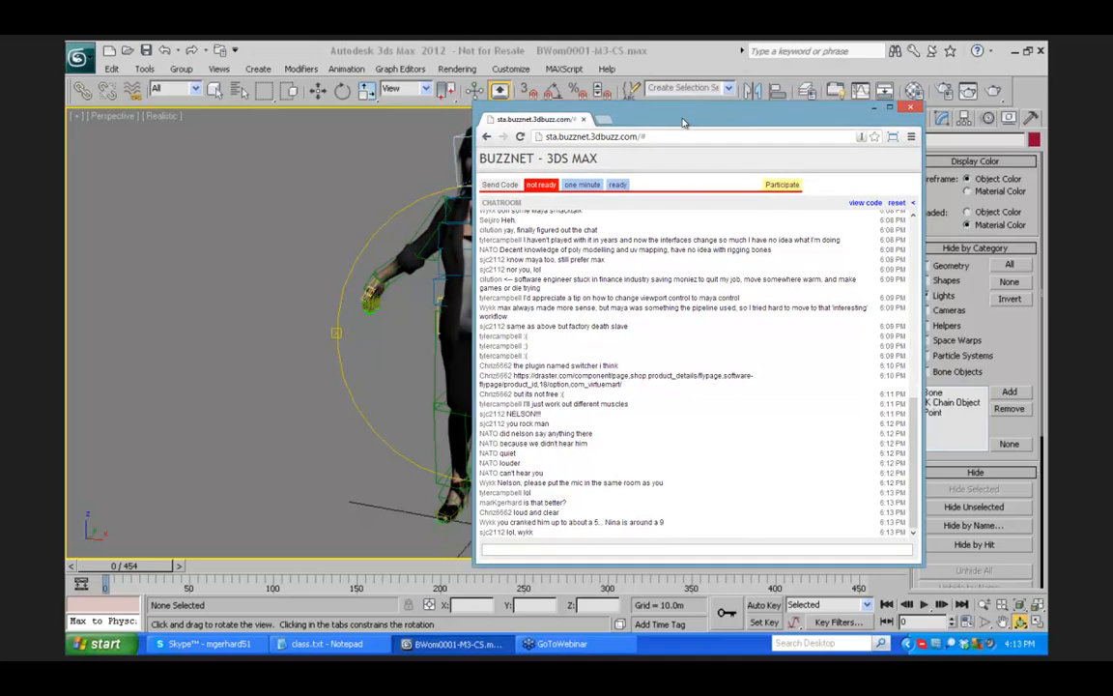
left_click_drag(683, 123, 1112, 121)
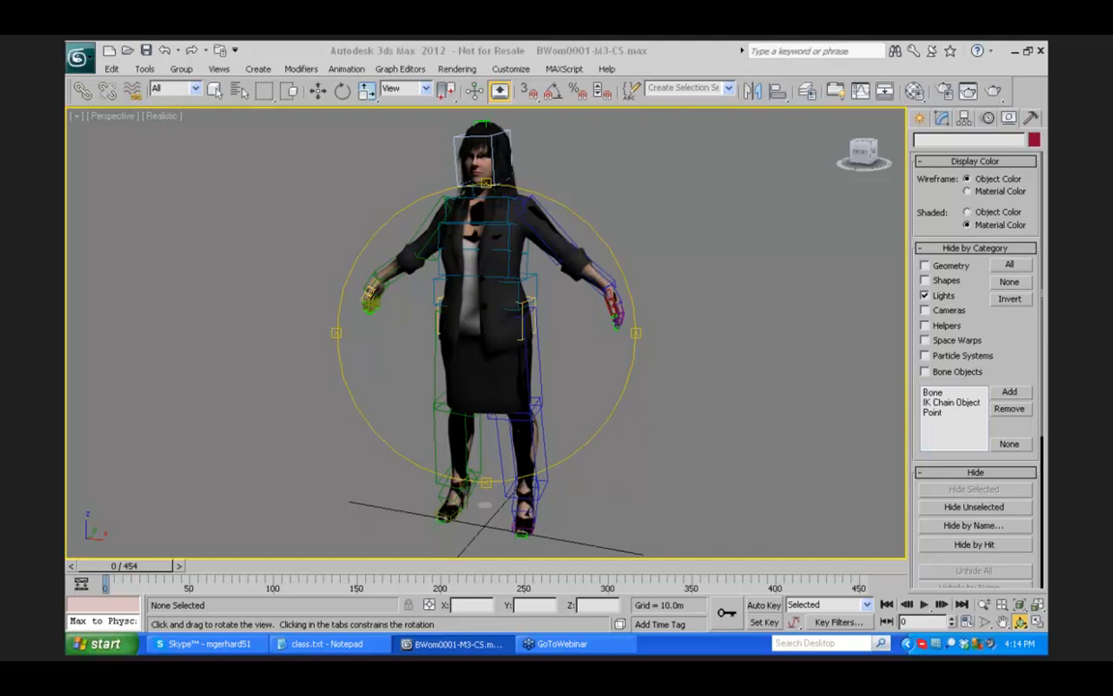
Step: Switch to the browser with the 3DBuzz site and look over the 3ds Max 101 course description
left_click_drag(1111, 206, 478, 116)
left_click_drag(595, 45, 573, 43)
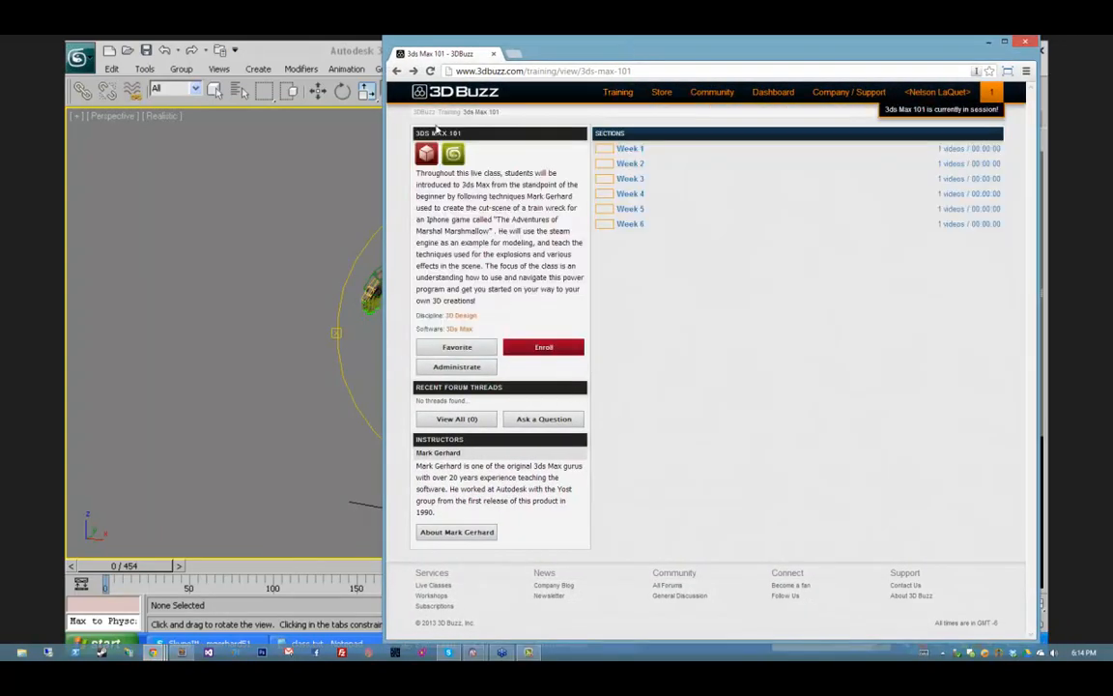
left_click_drag(415, 134, 474, 137)
left_click(558, 366)
left_click(362, 50)
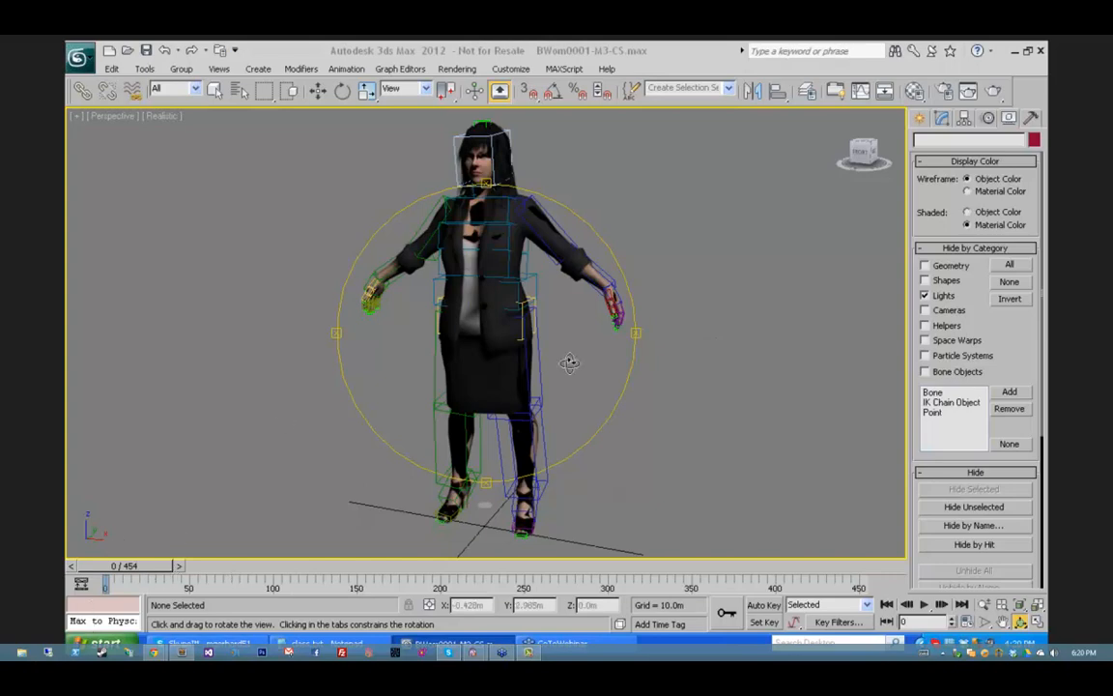
Step: Reset 3ds Max to an empty scene, discarding the open character scene
left_click_drag(557, 351, 795, 460)
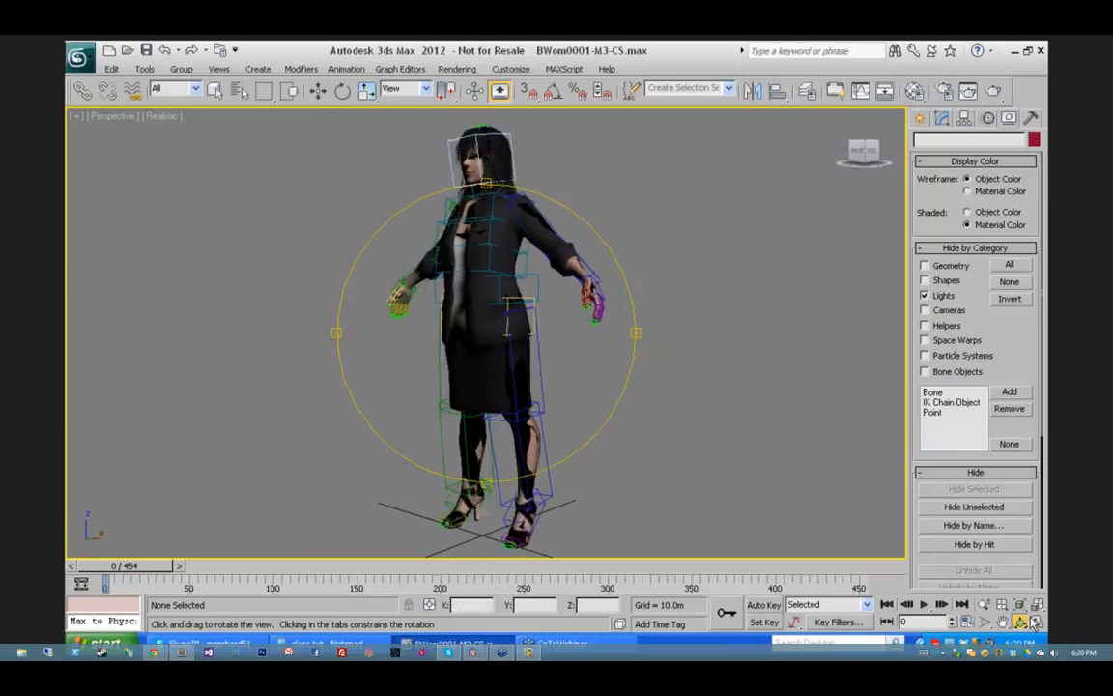
left_click(81, 58)
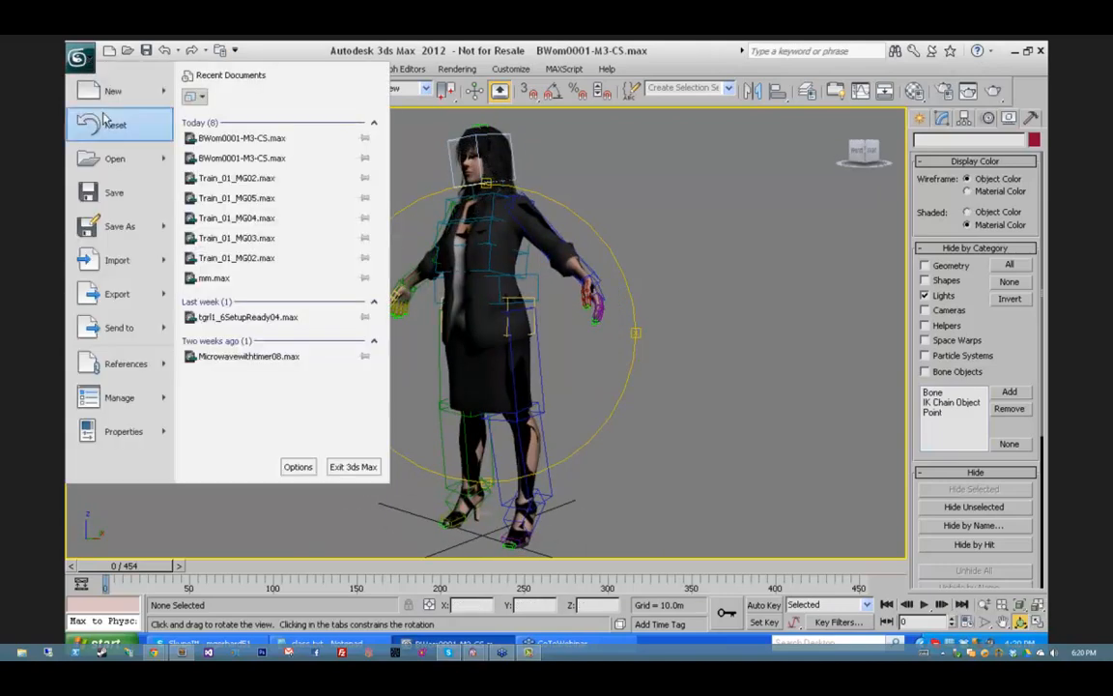
left_click(108, 123)
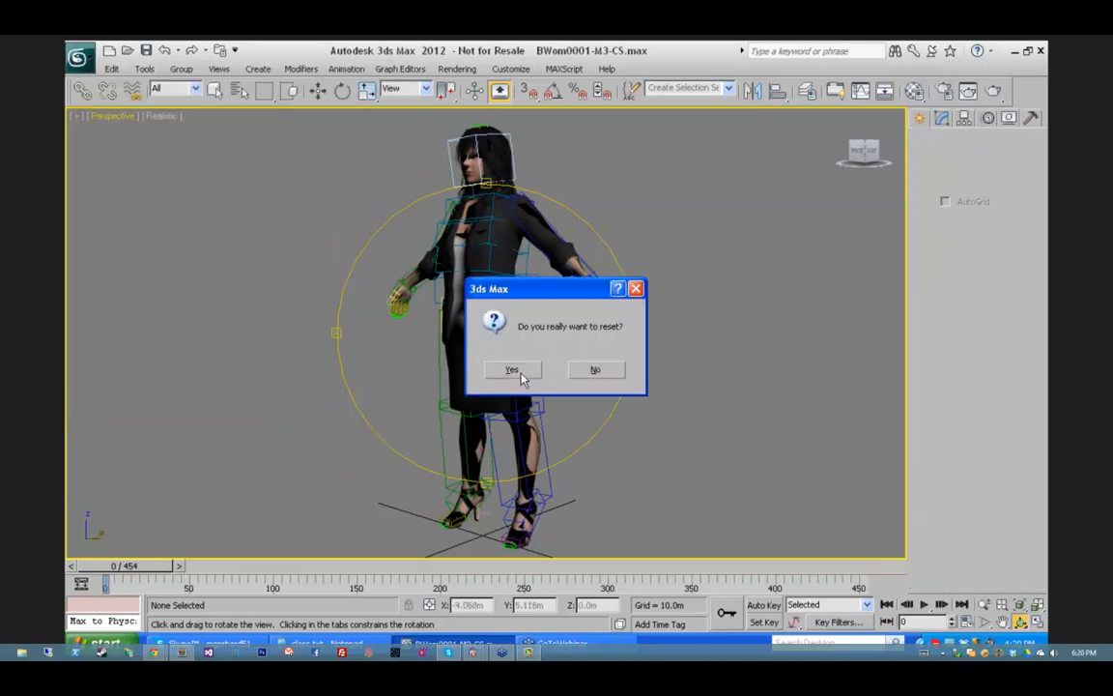
left_click(518, 373)
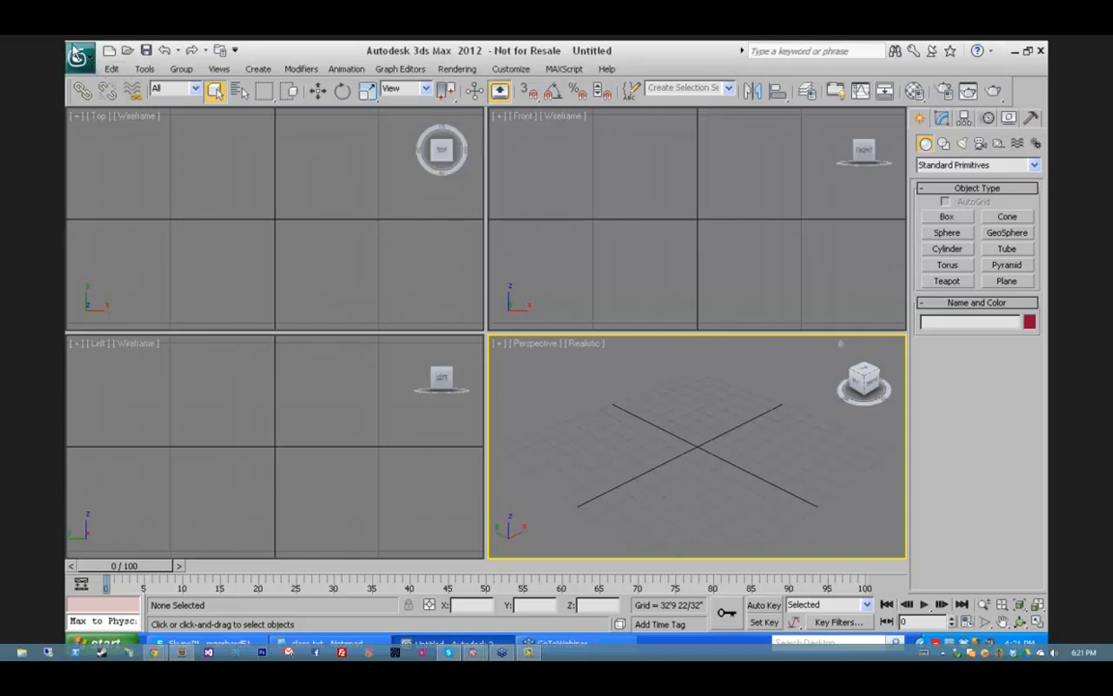
Step: Examine the available file commands and the customization options of the Quick Access Toolbar
left_click(85, 58)
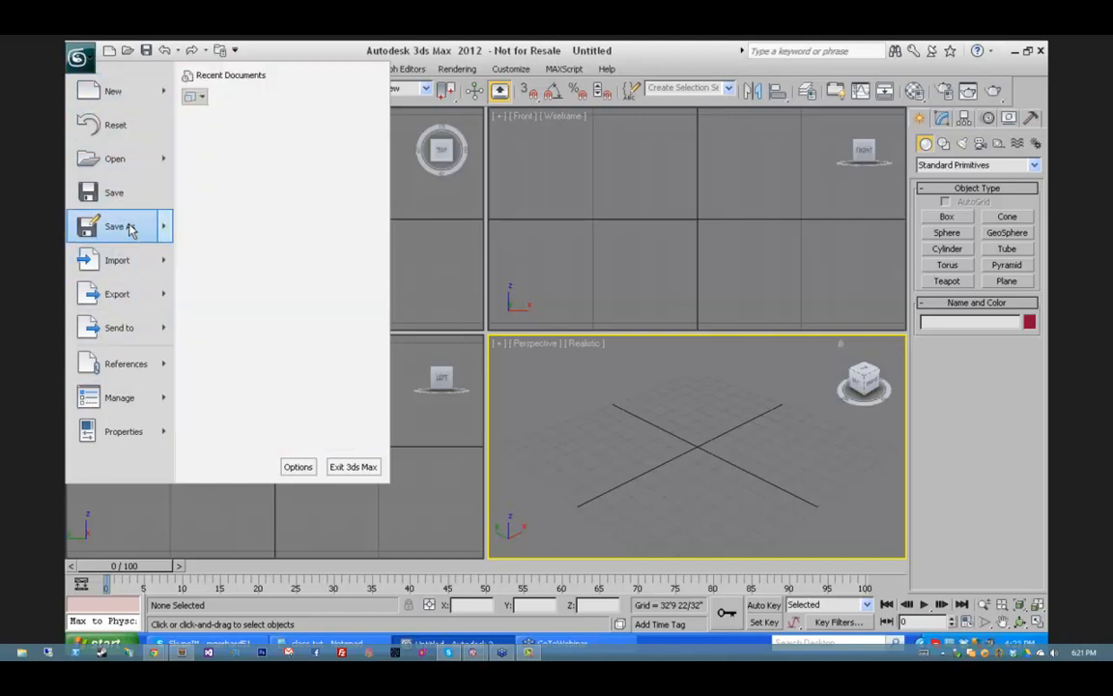
mouse_move(132, 228)
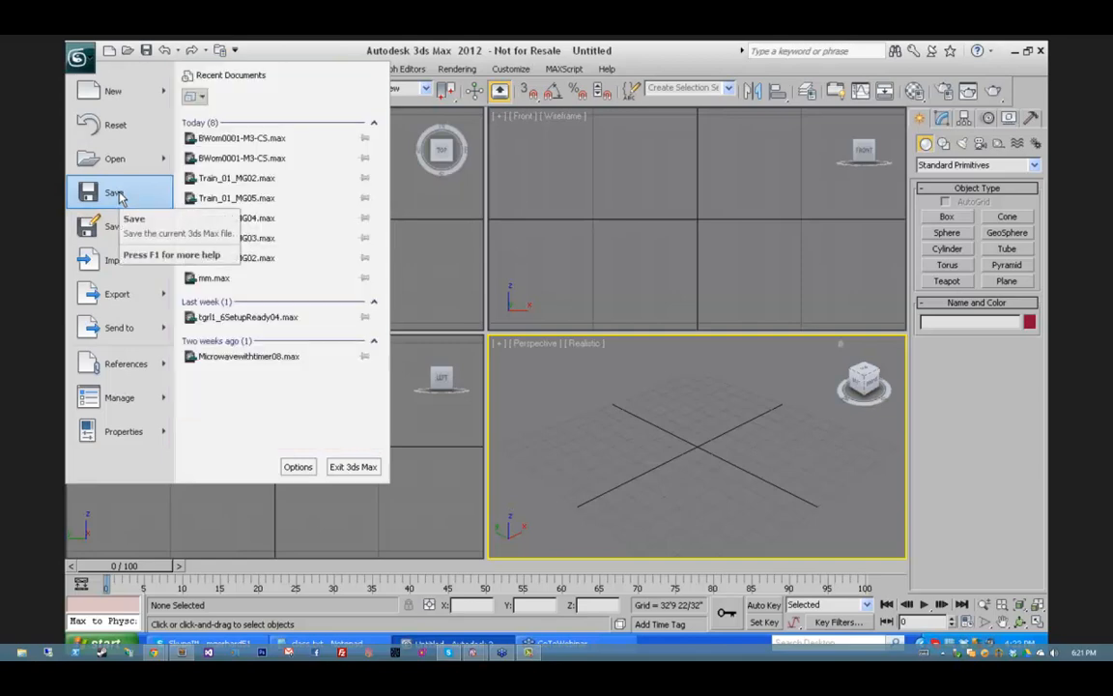
mouse_move(127, 171)
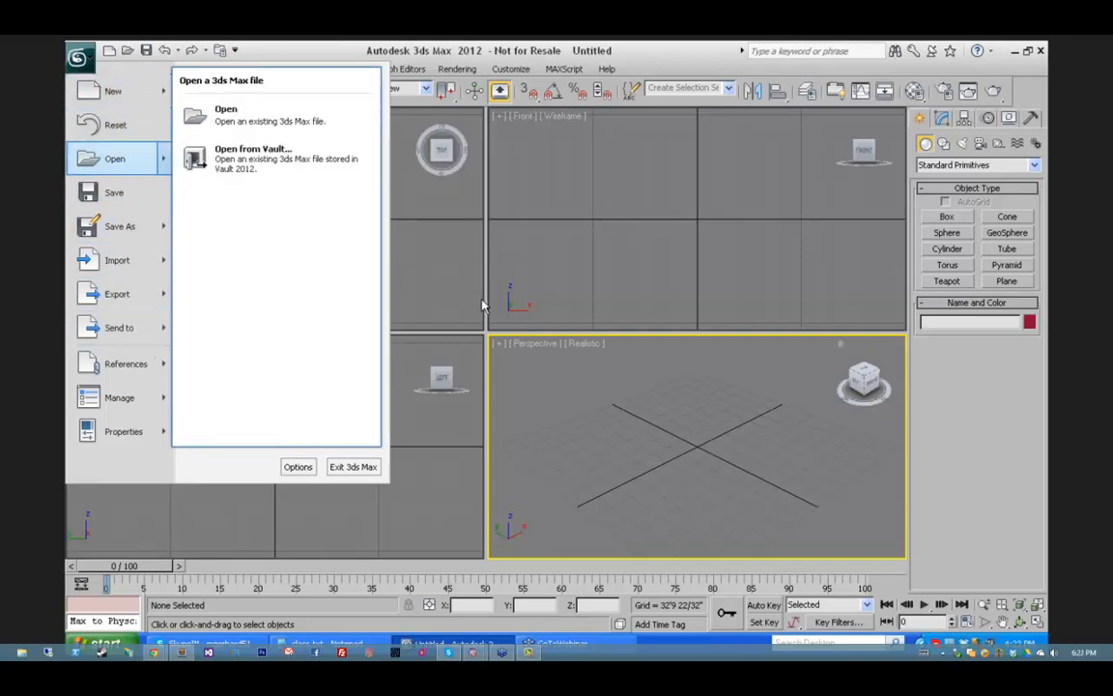
left_click(670, 65)
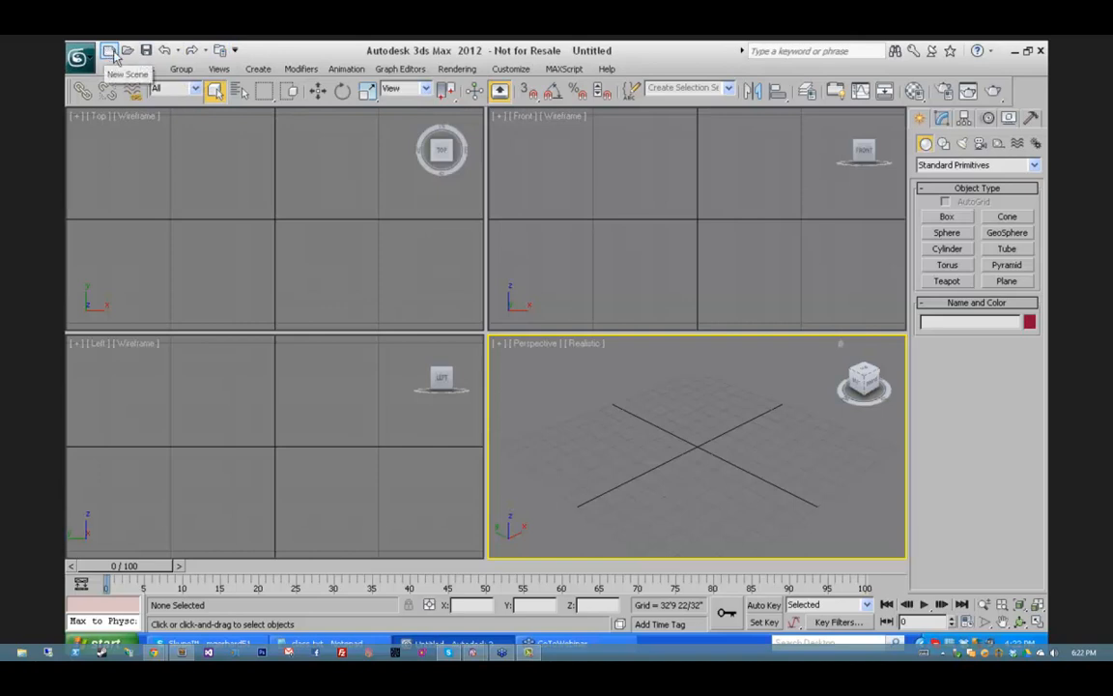
left_click(235, 50)
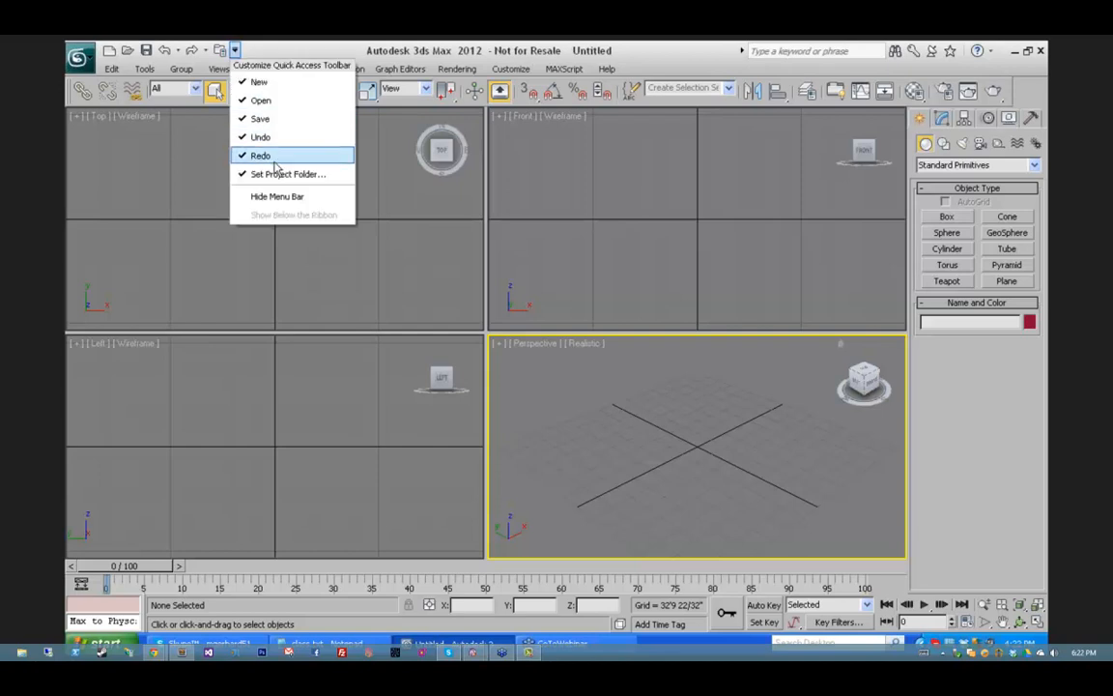
left_click(269, 49)
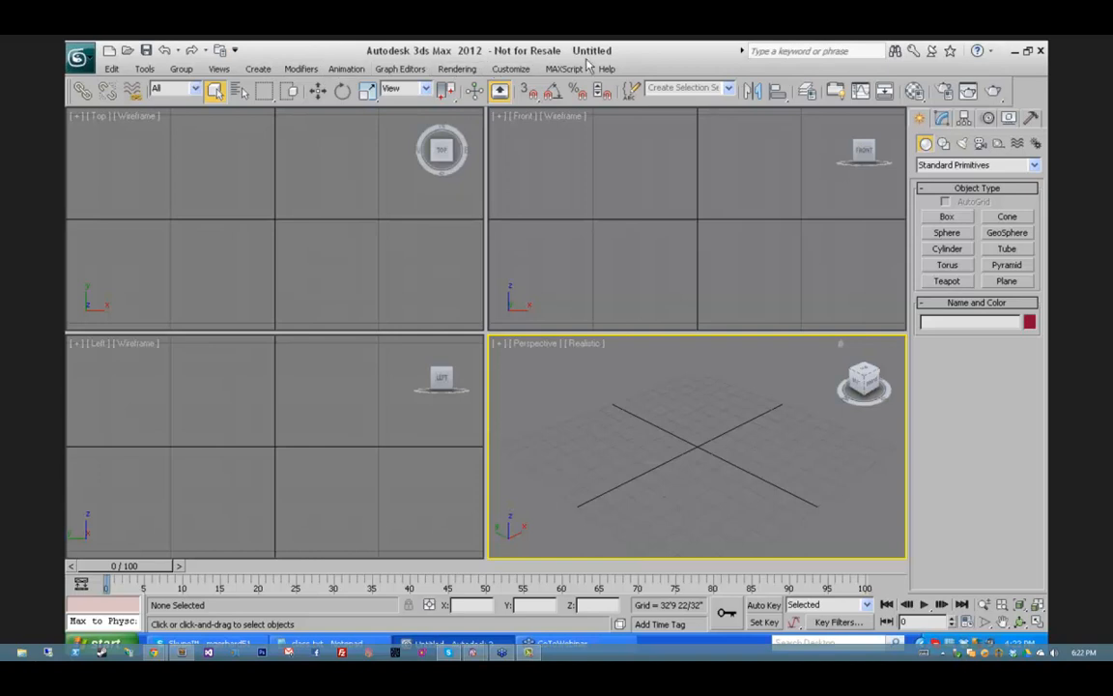
Step: Look through the command lists for editing, grouping, views, object creation and graph editors
left_click(111, 70)
left_click(181, 70)
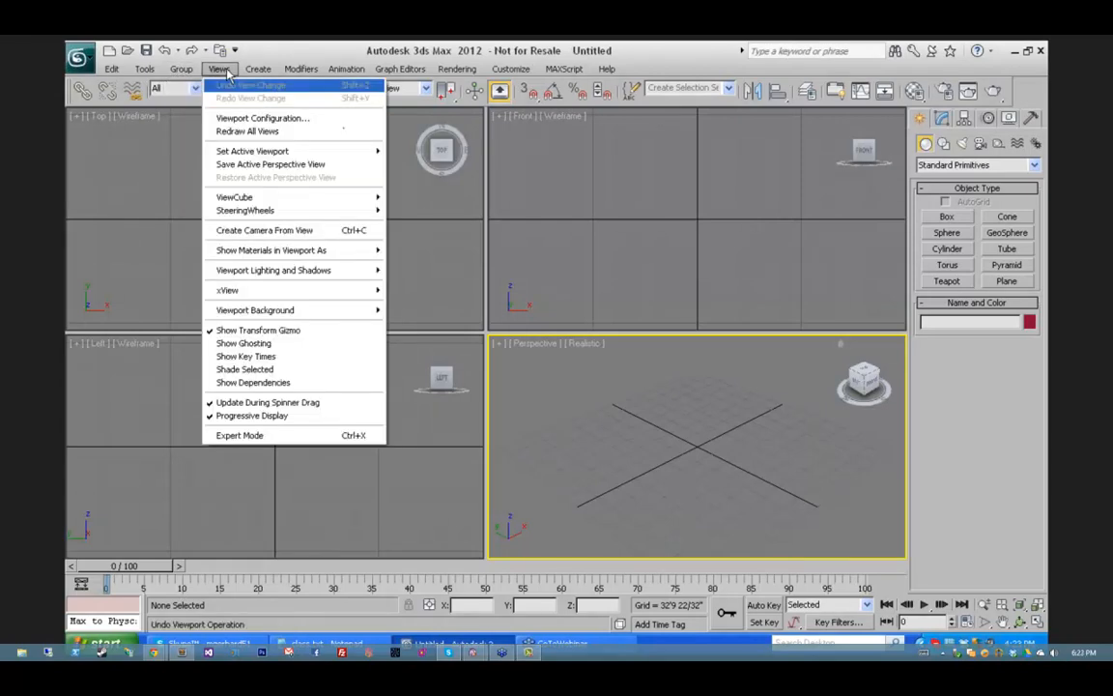
left_click(255, 69)
left_click(111, 71)
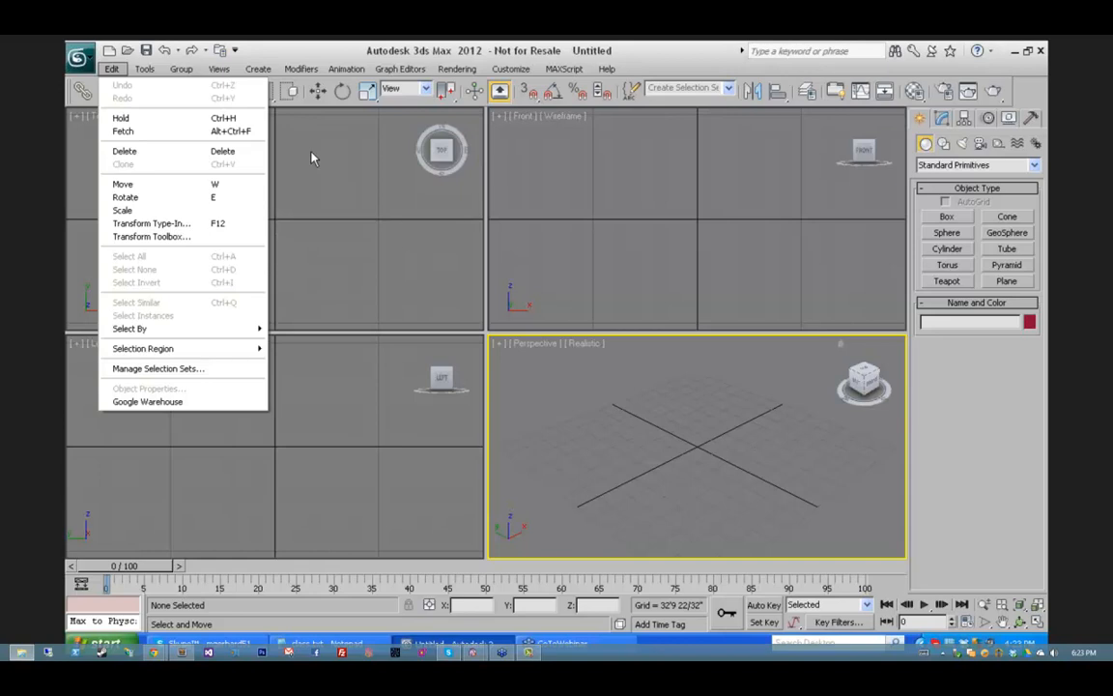
left_click(399, 69)
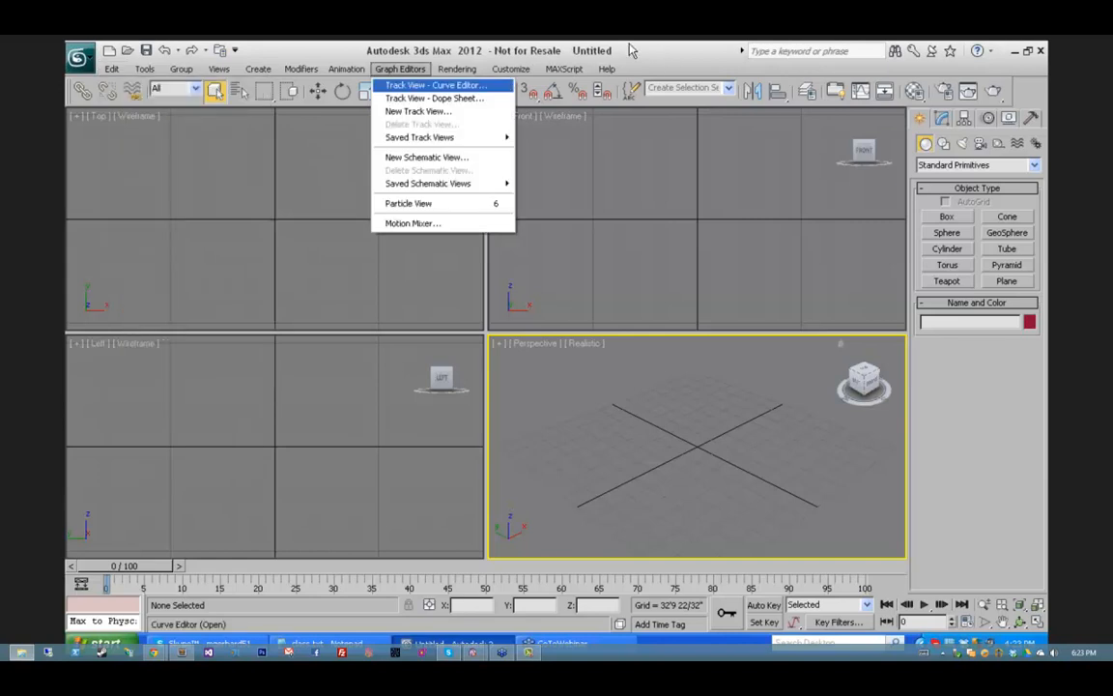
left_click(645, 48)
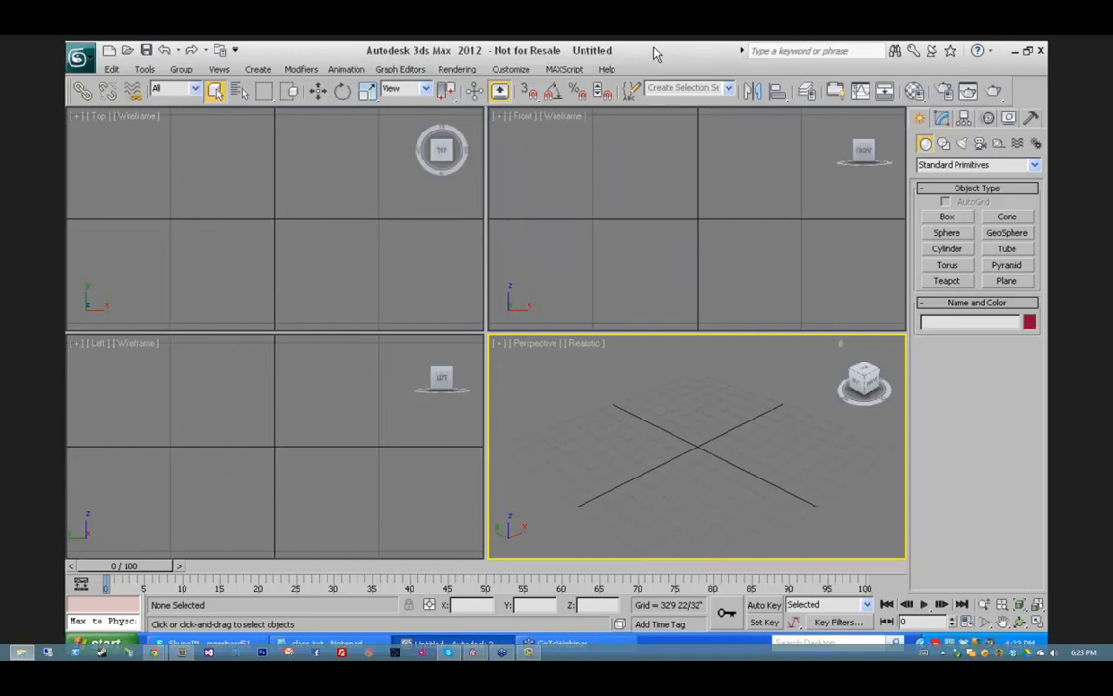
Step: Examine the list of actions and keyboard shortcuts in the Customize User Interface dialog, leaving the assignments as they are
left_click(511, 71)
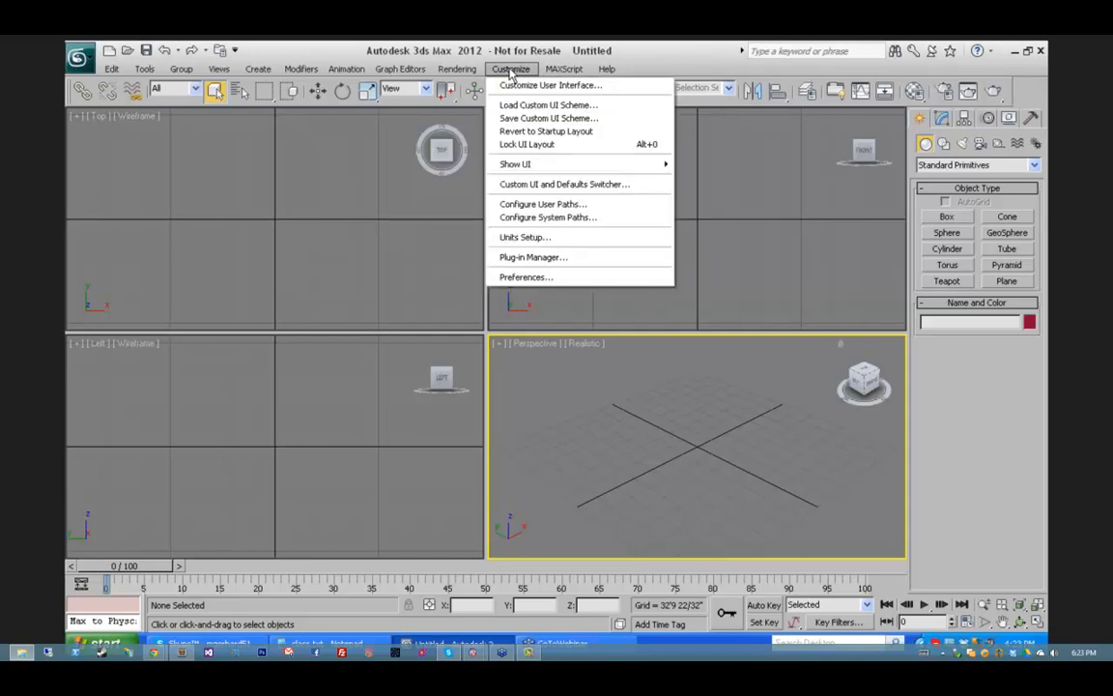
left_click(548, 88)
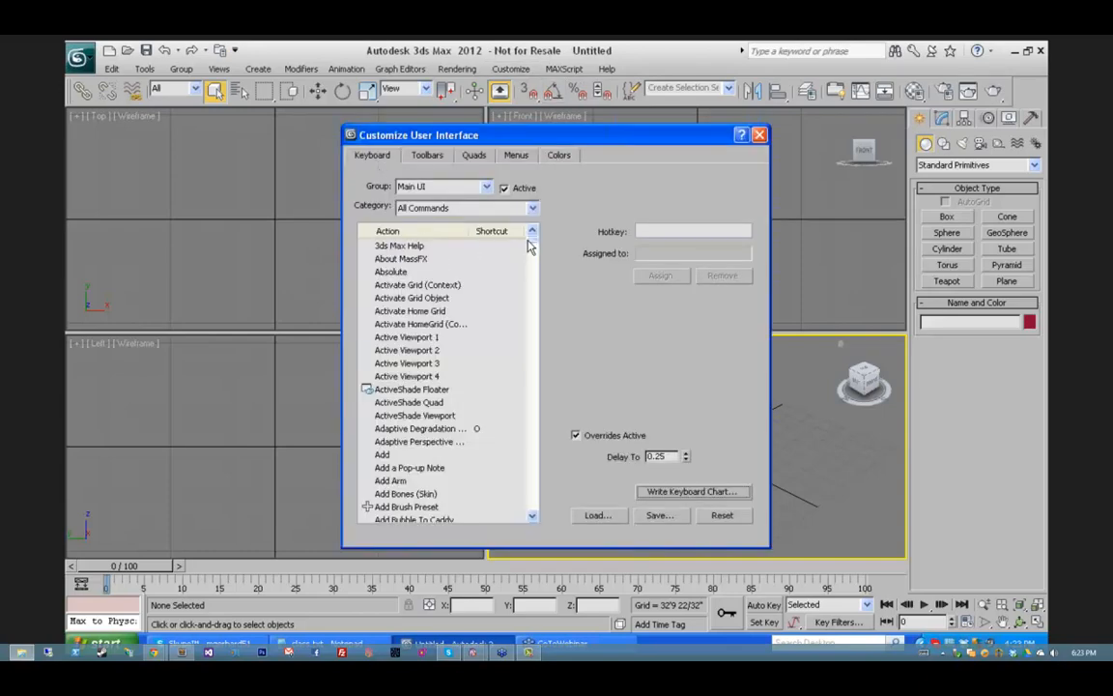
mouse_move(531, 241)
left_mouse_down()
mouse_move(535, 272)
mouse_move(533, 240)
left_mouse_up()
mouse_move(533, 242)
left_mouse_down()
mouse_move(534, 252)
mouse_move(531, 241)
left_mouse_up()
left_click(759, 135)
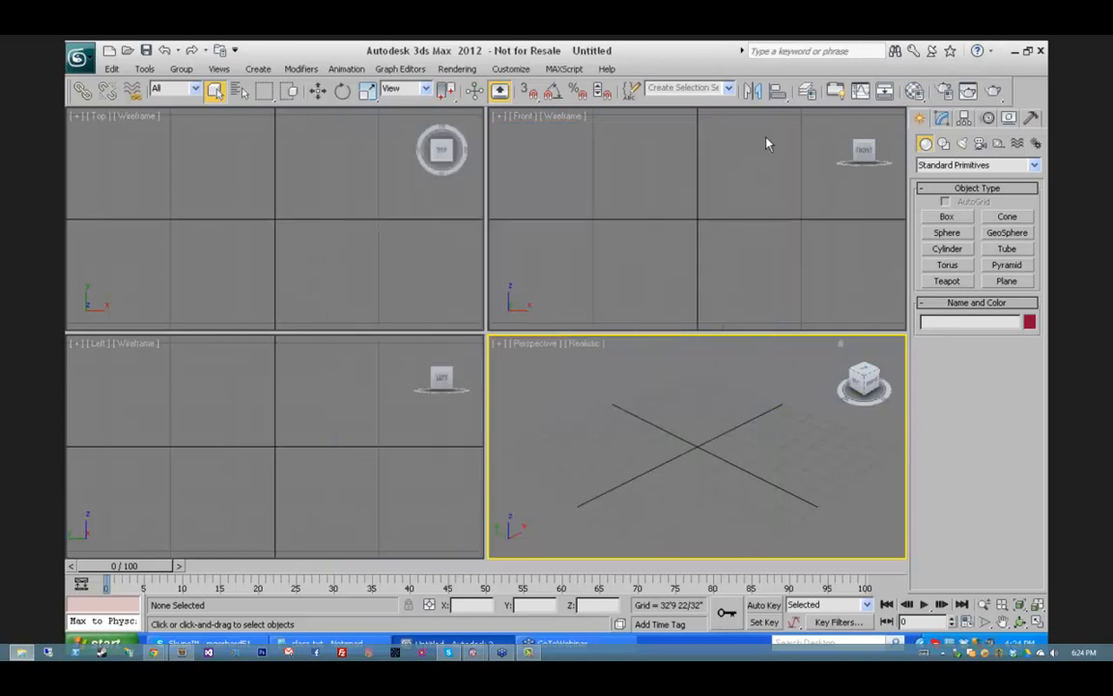
Step: Check the shortcuts shown beside the editing commands and review the hotkey assignment options for the Main UI group
left_click(110, 70)
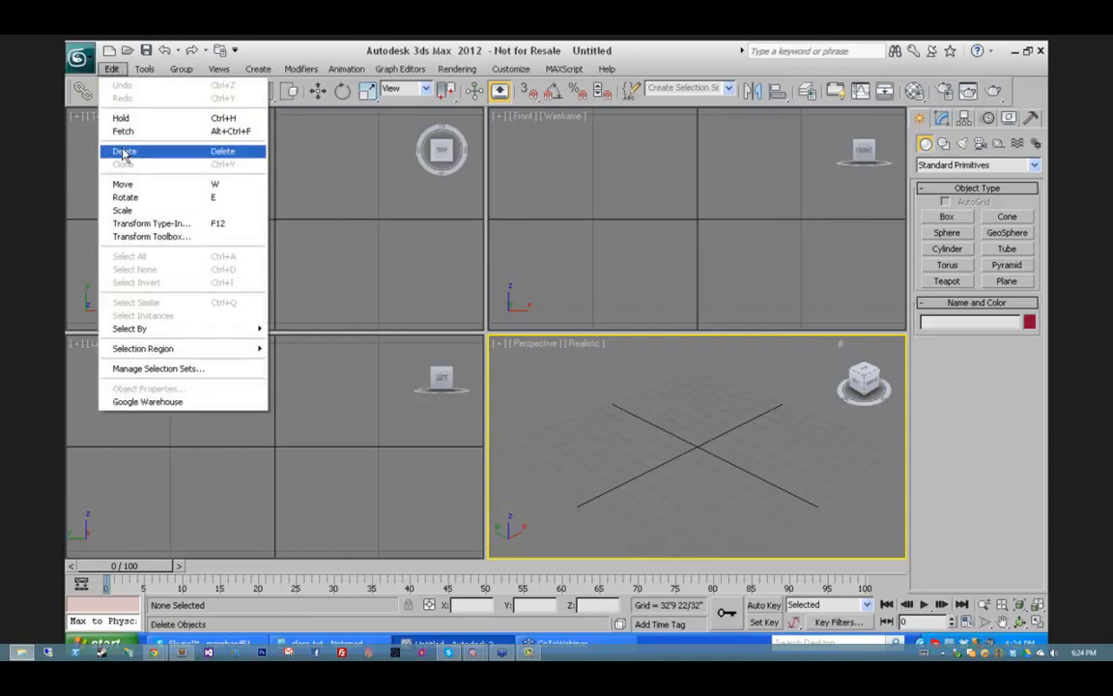
left_click(509, 70)
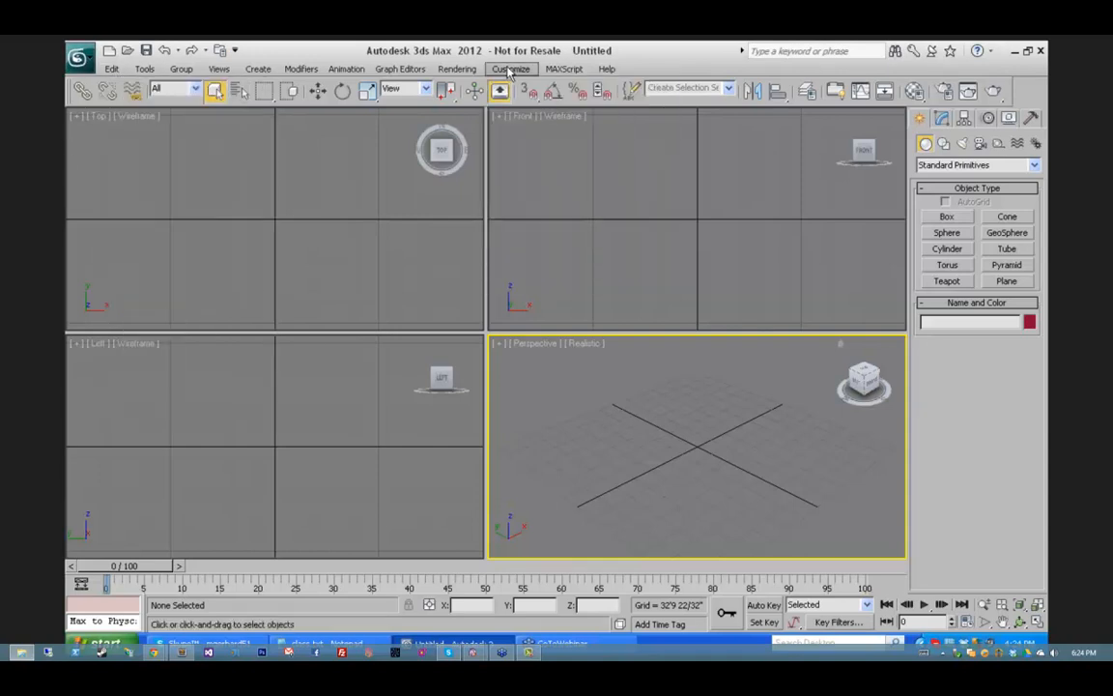
left_click(509, 71)
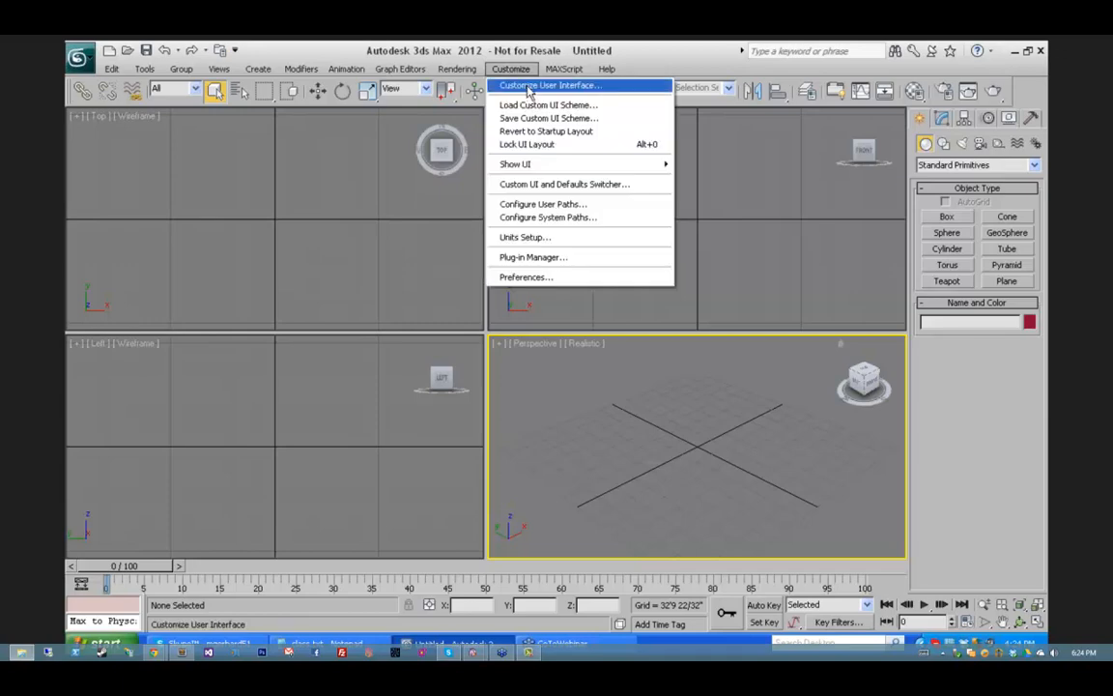
left_click(528, 89)
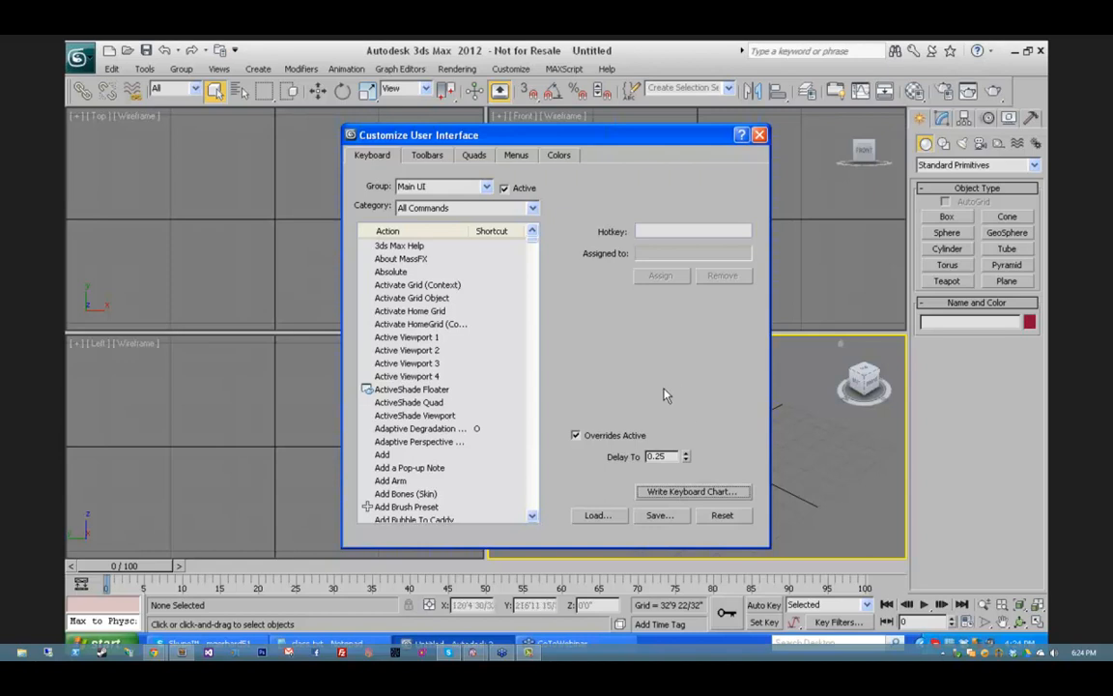
left_click(761, 136)
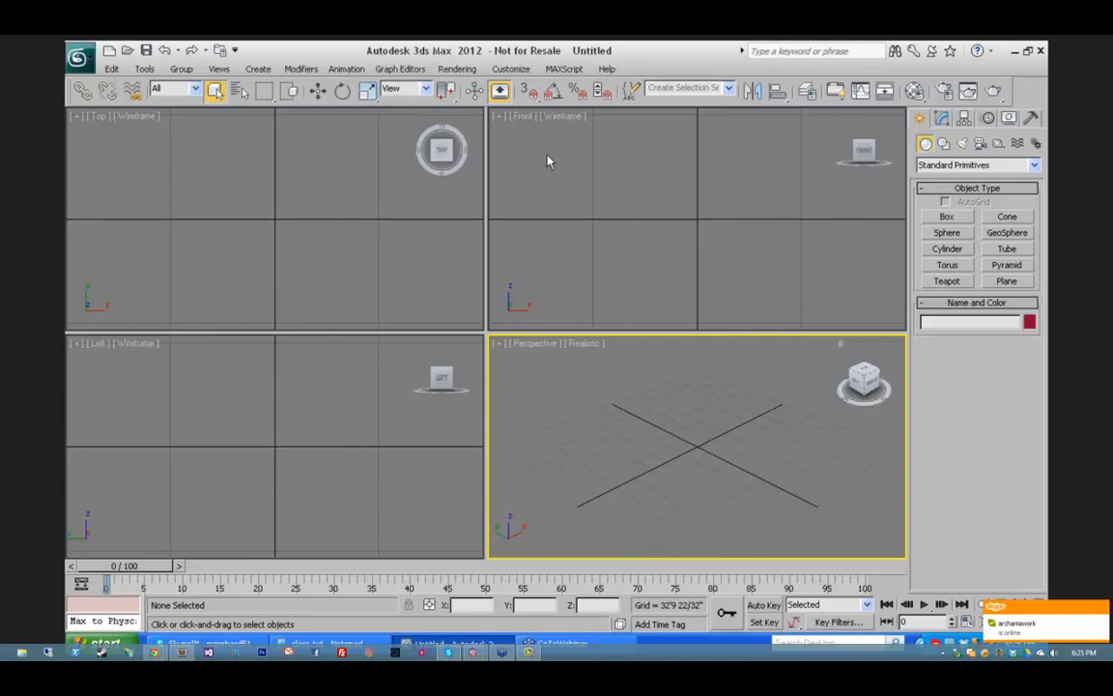
Step: Try sliding the main toolbar sideways with the program window reduced in size, and maximize the window again
left_click(1028, 54)
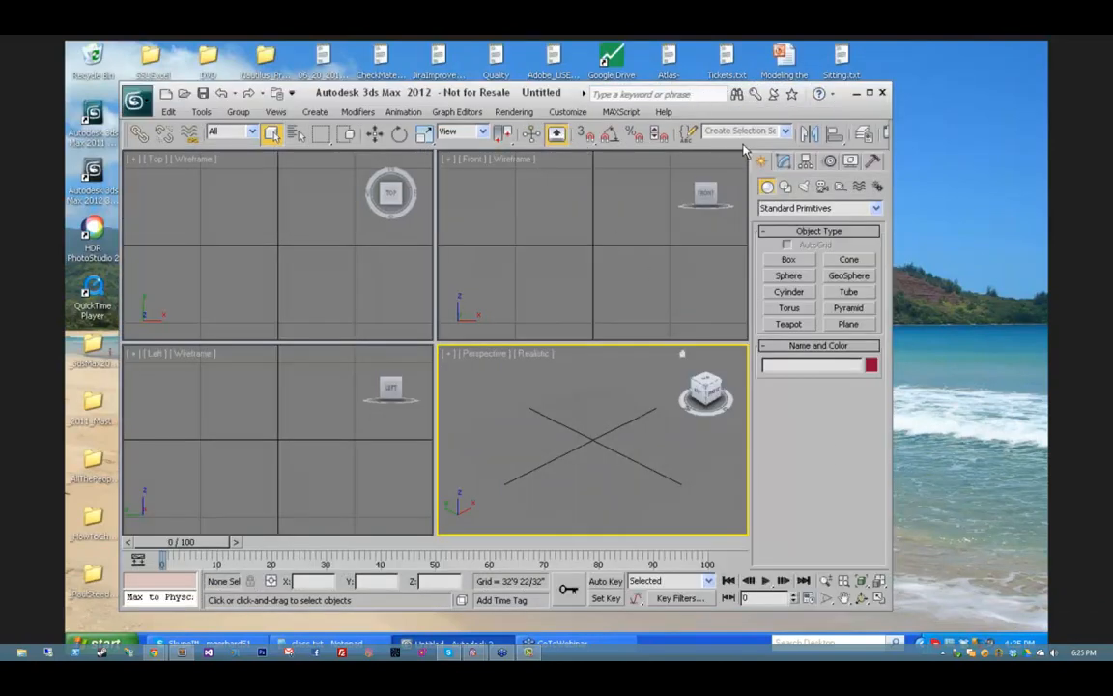
mouse_move(740, 137)
left_mouse_down()
mouse_move(522, 138)
mouse_move(737, 138)
left_mouse_up()
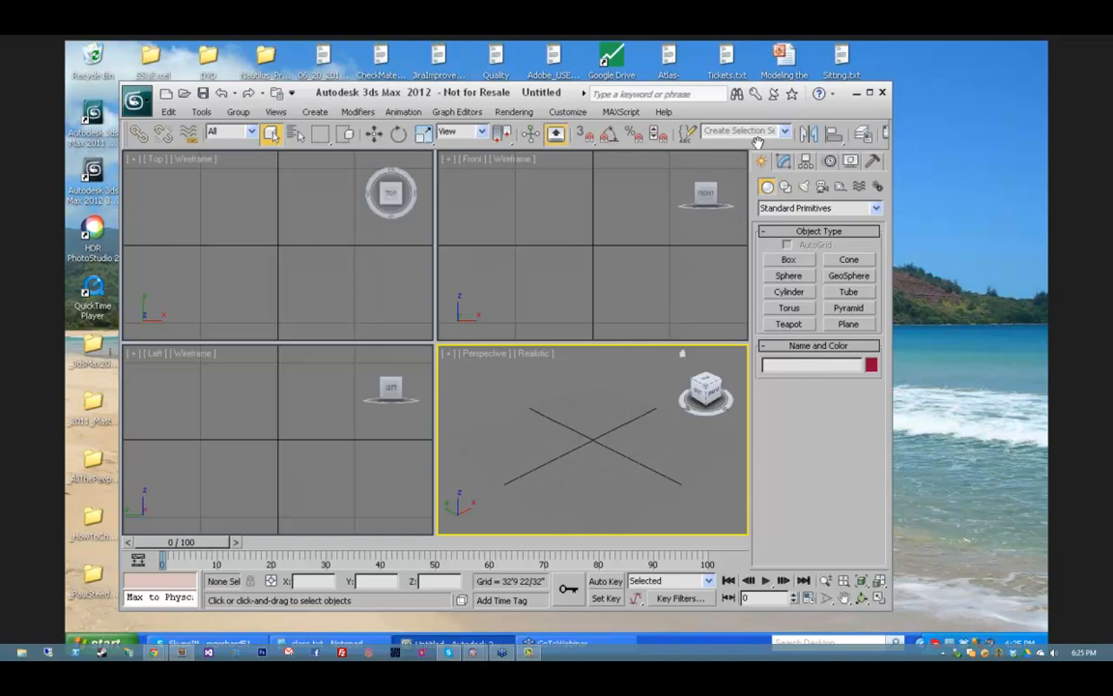
left_click_drag(759, 142, 786, 139)
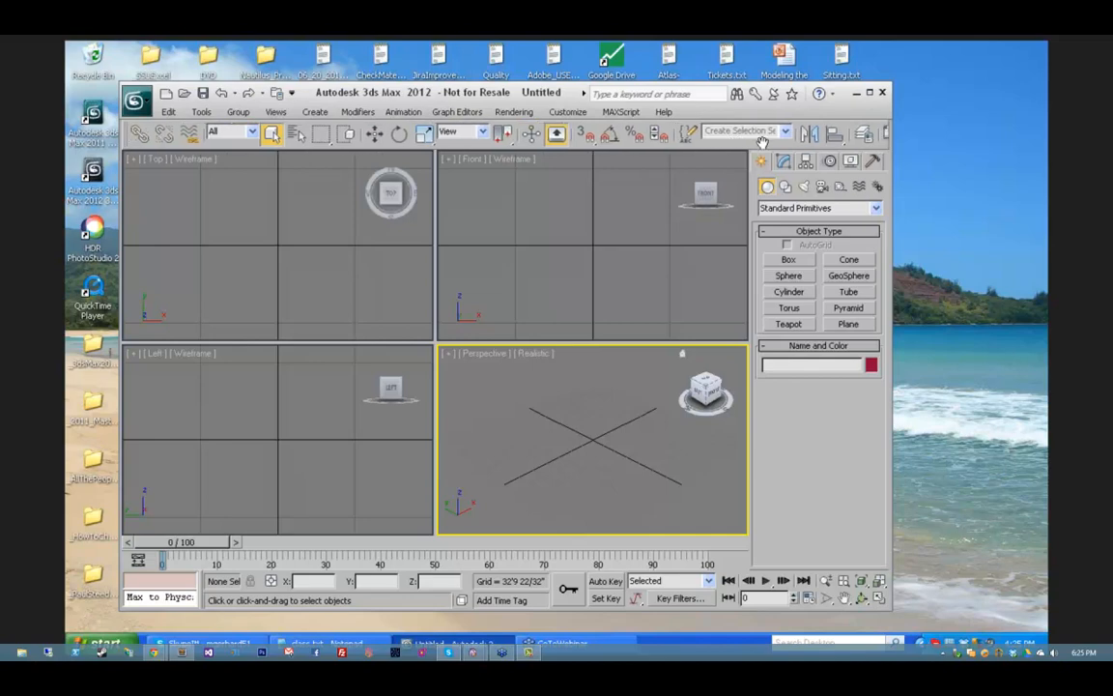
left_click(870, 93)
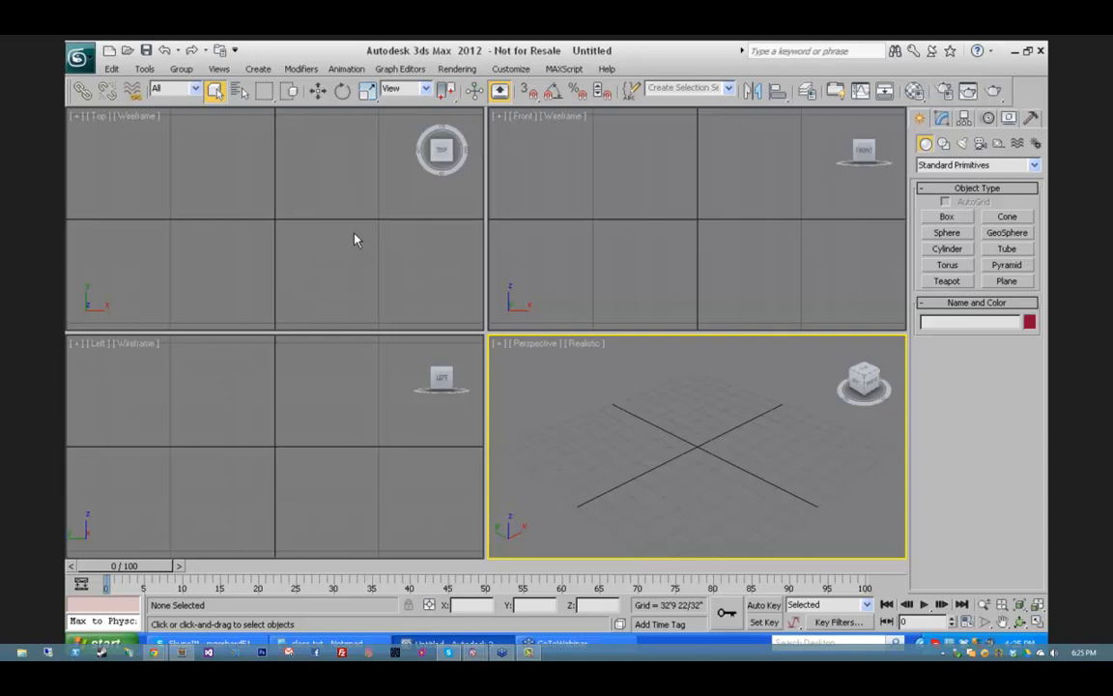
Step: Undock the main toolbar so it floats over the viewports and dock it back beneath the menu bar
left_click_drag(70, 96, 88, 166)
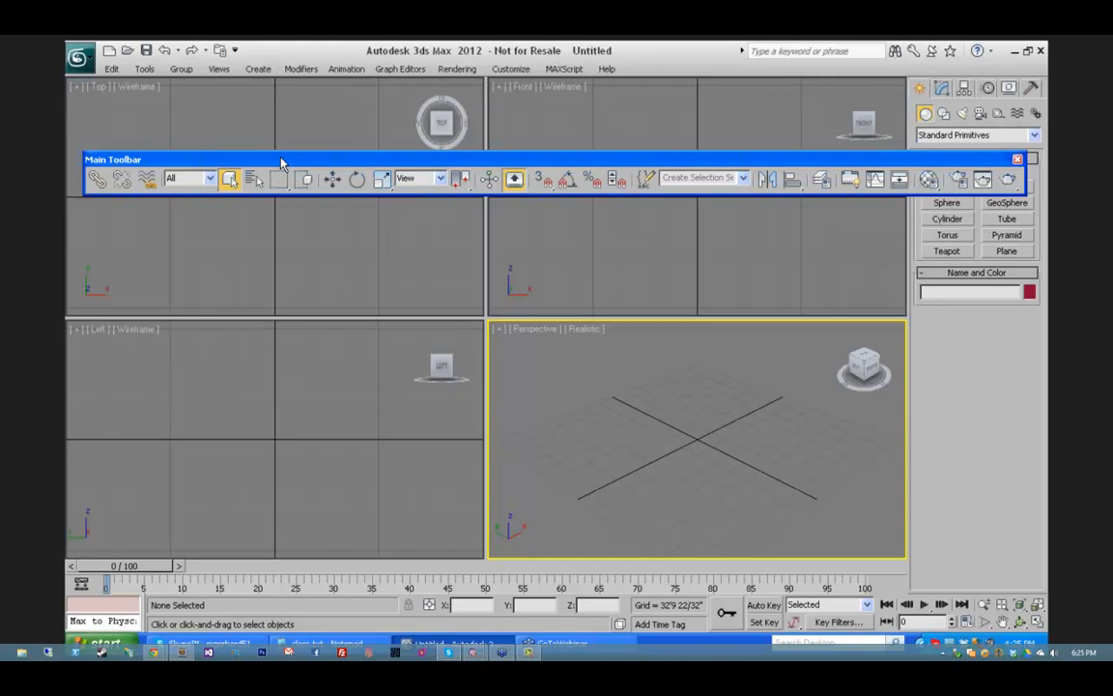
left_click_drag(281, 165, 251, 79)
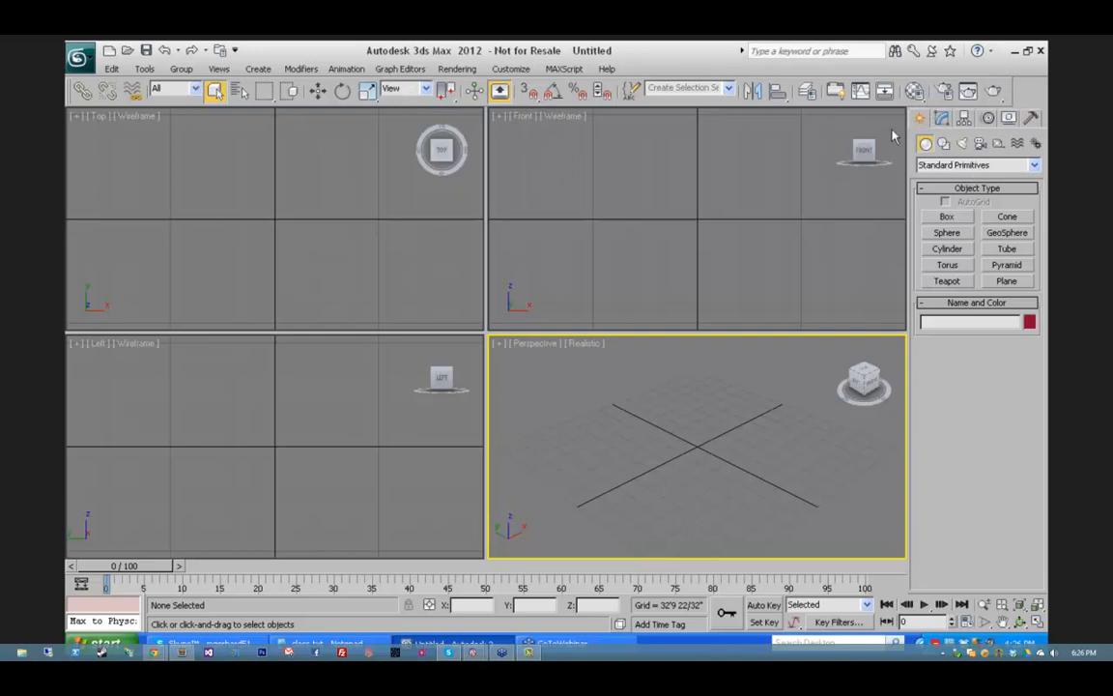
Step: Look briefly through the Modify, Hierarchy, Motion, Display and Utilities command panels and return to Create
left_click(942, 118)
left_click(965, 118)
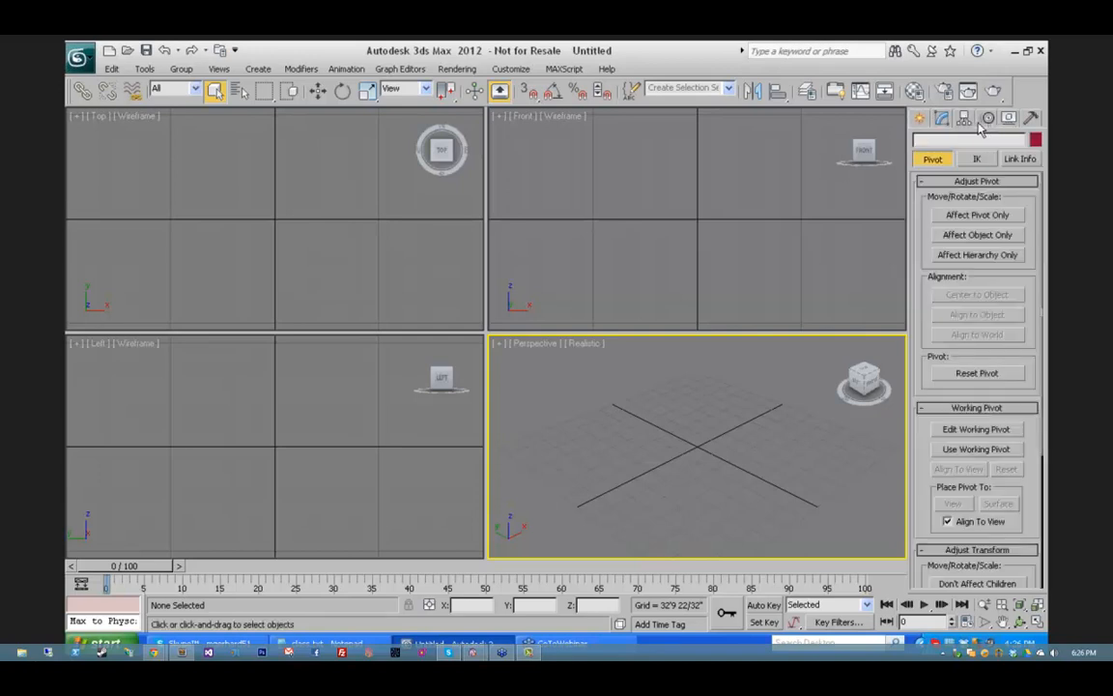
left_click(988, 118)
left_click(1009, 118)
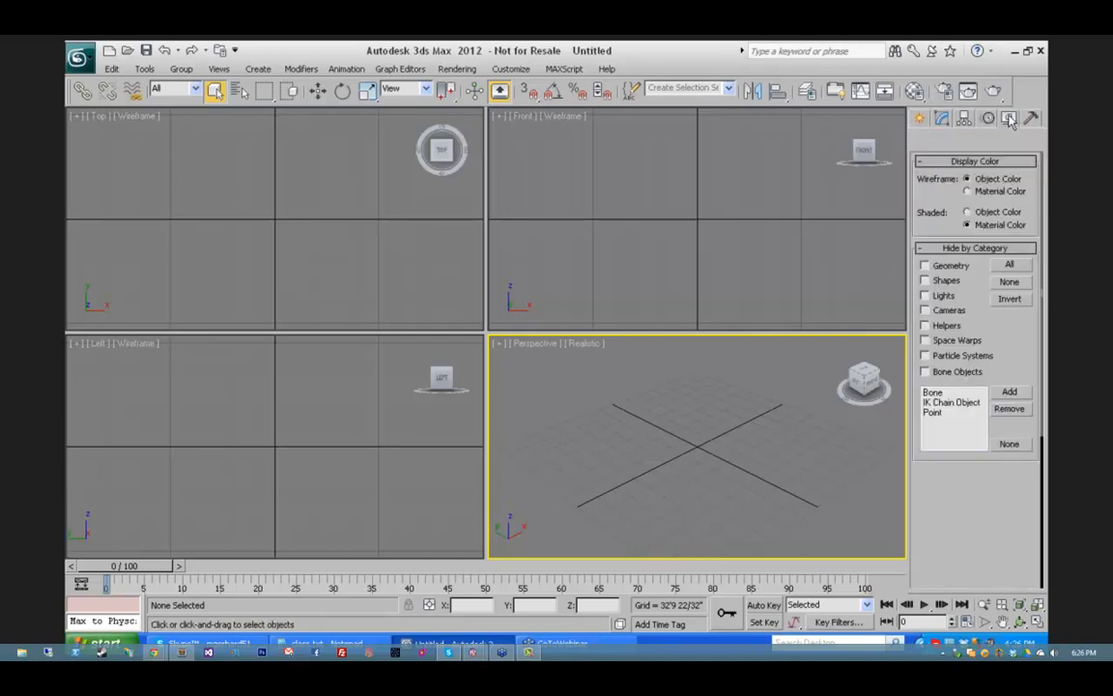
left_click(1031, 118)
left_click(919, 118)
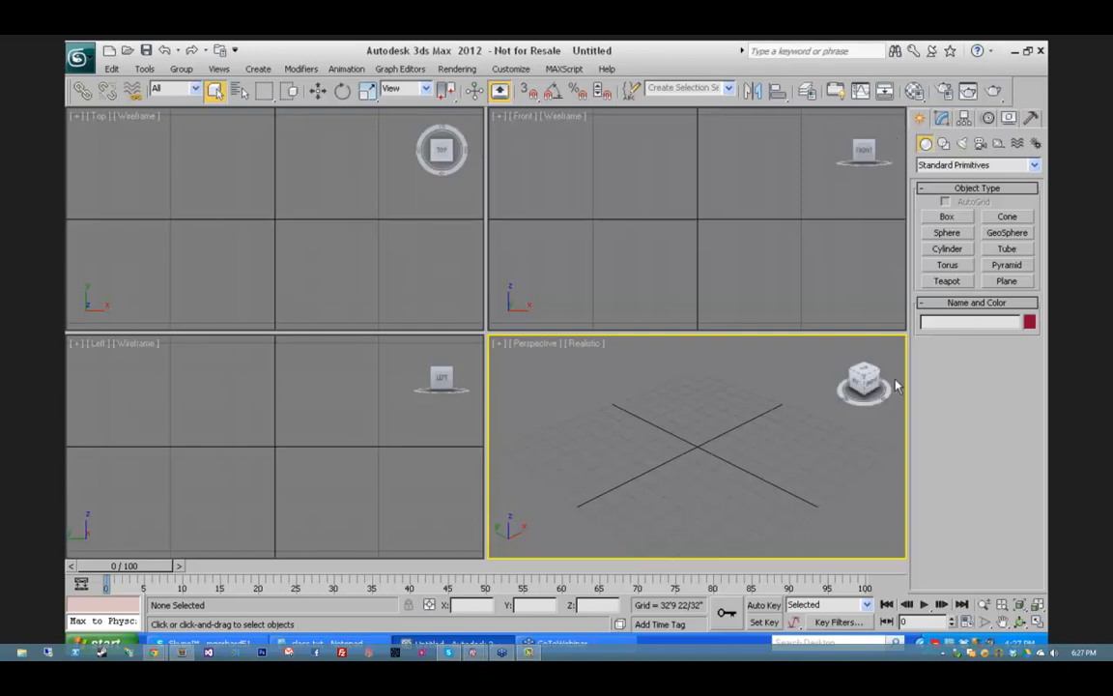
Step: Examine each command panel's options again, from modifiers and pivots to display and utilities, ending on the Standard Primitives list
left_click(941, 118)
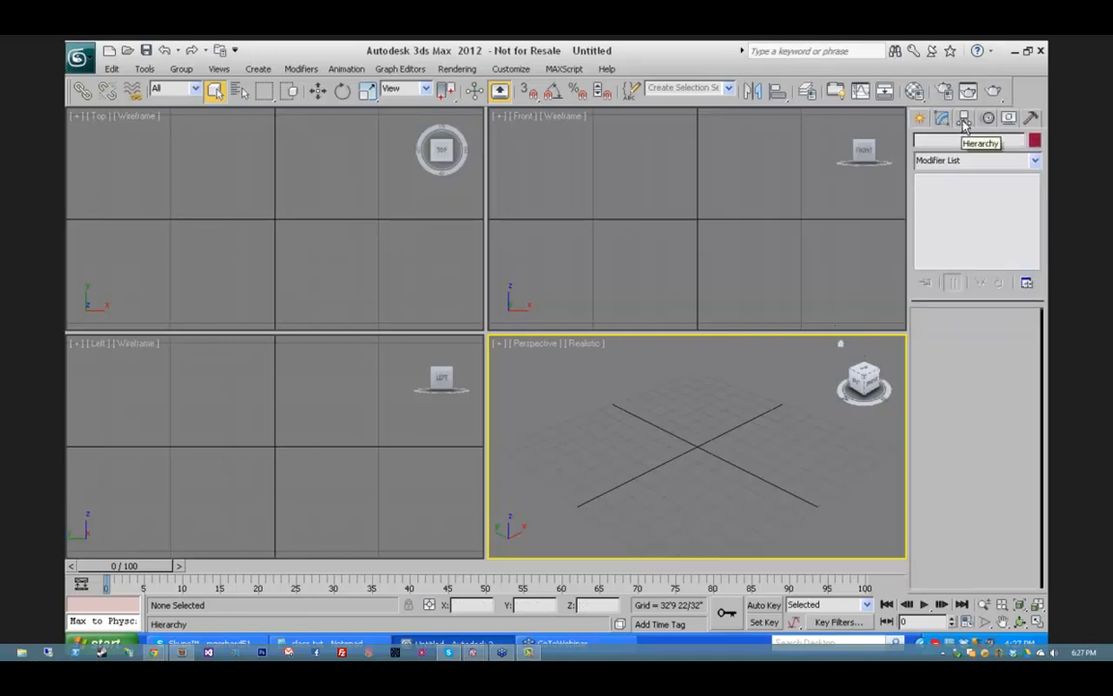
left_click(964, 120)
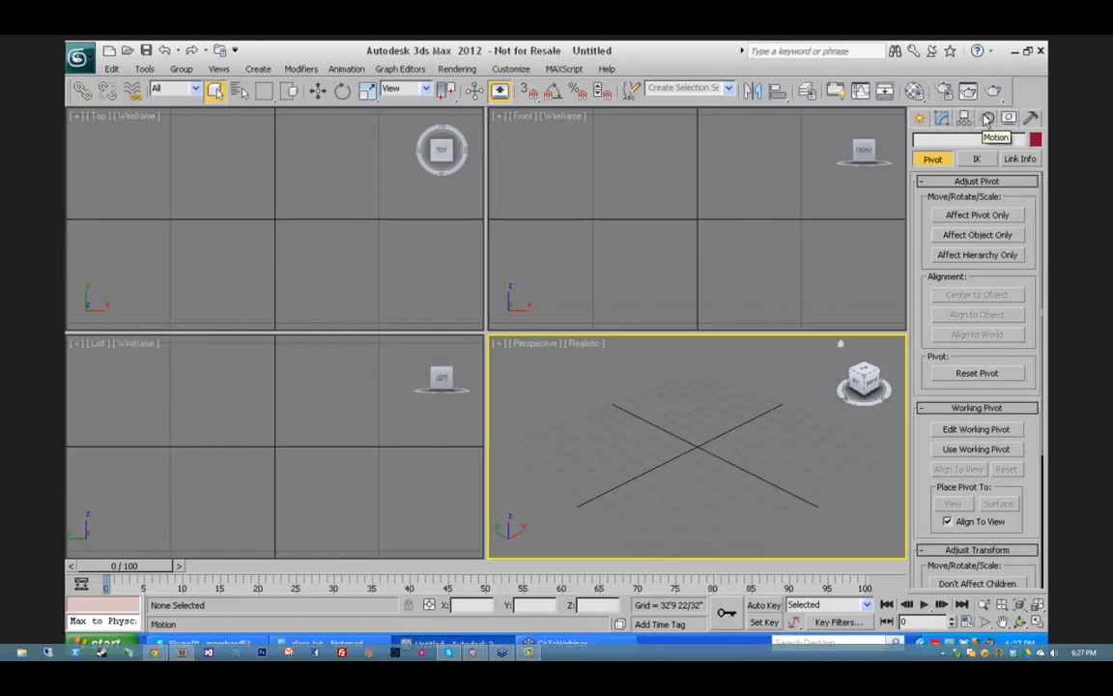
left_click(988, 118)
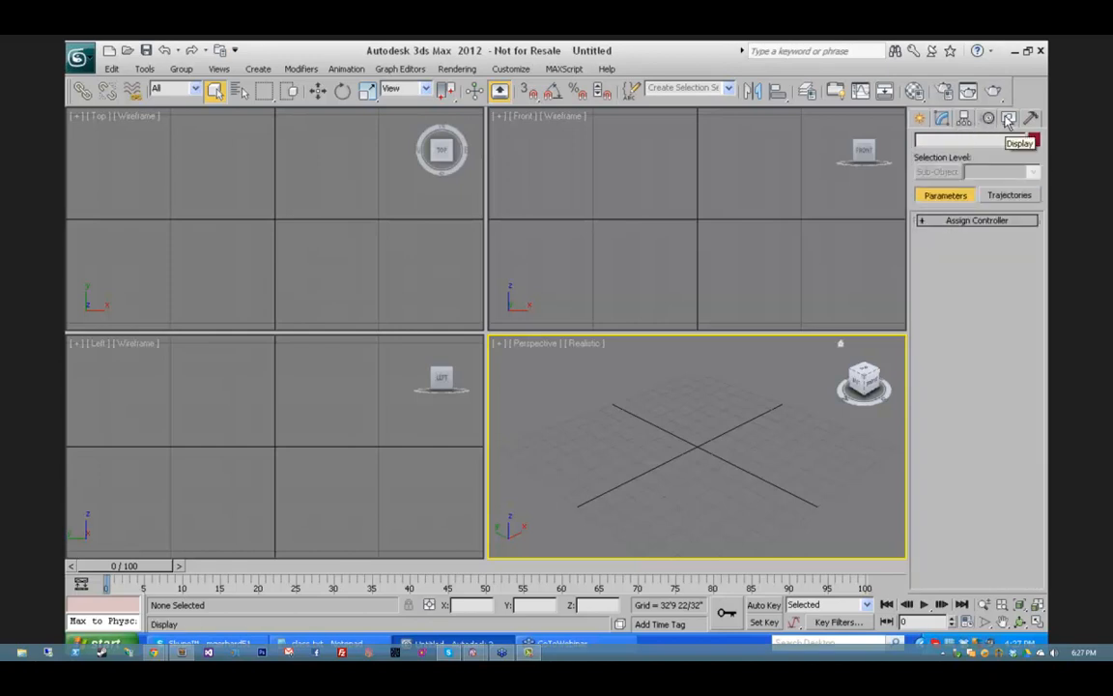
left_click(1008, 118)
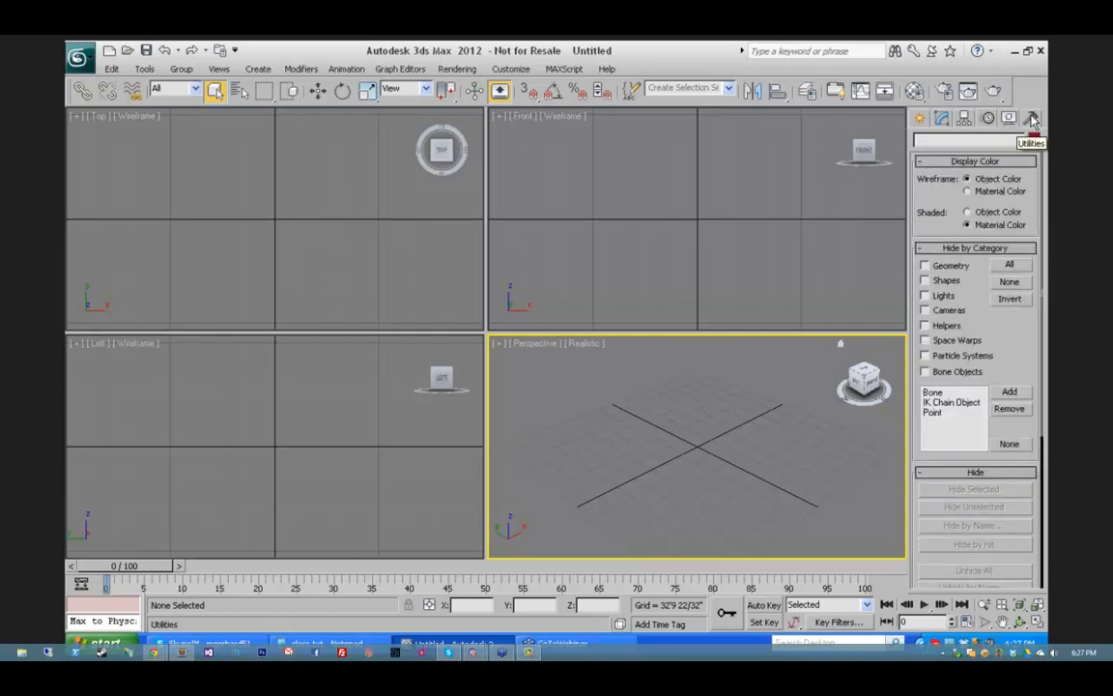
left_click(1032, 119)
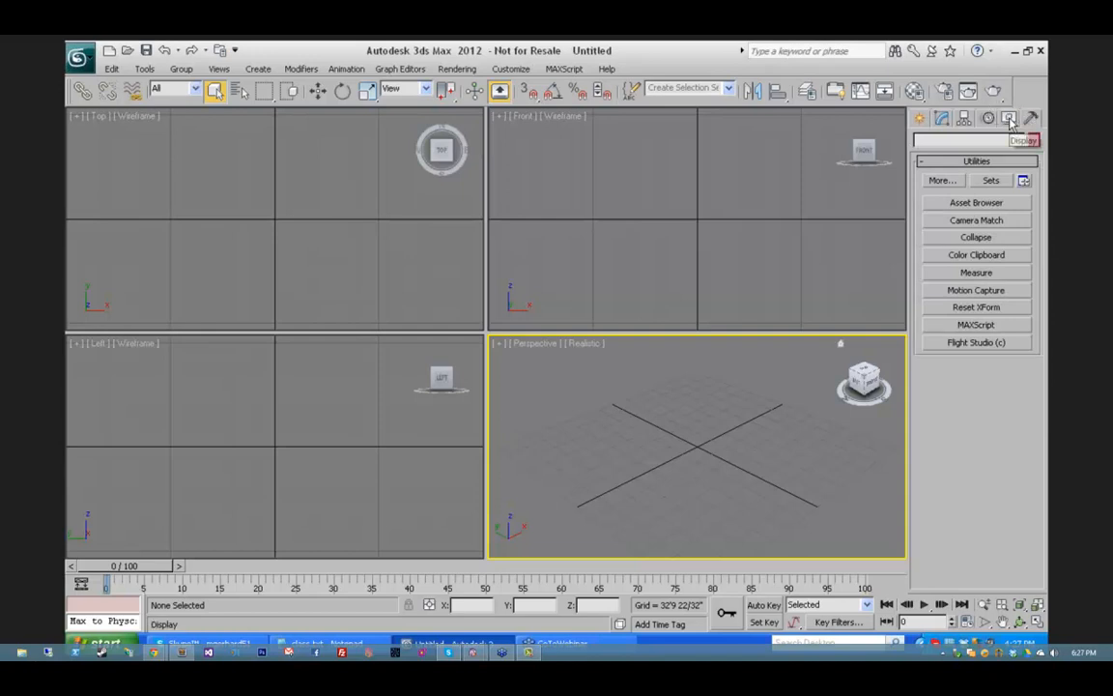
left_click(1011, 120)
left_click(942, 119)
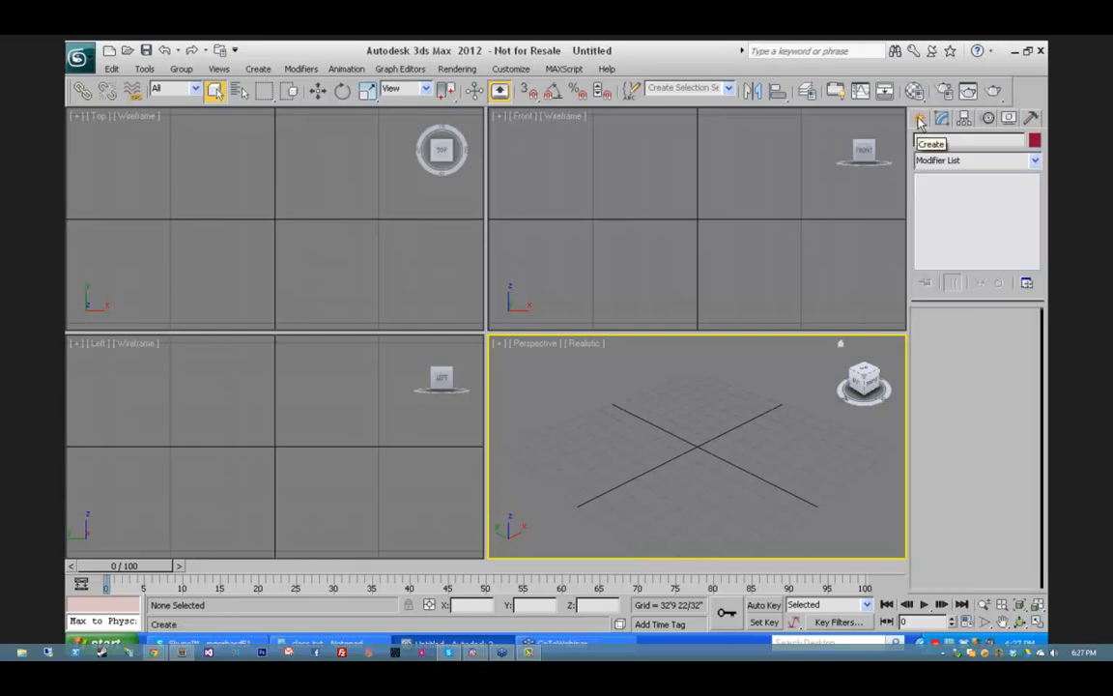
left_click(921, 120)
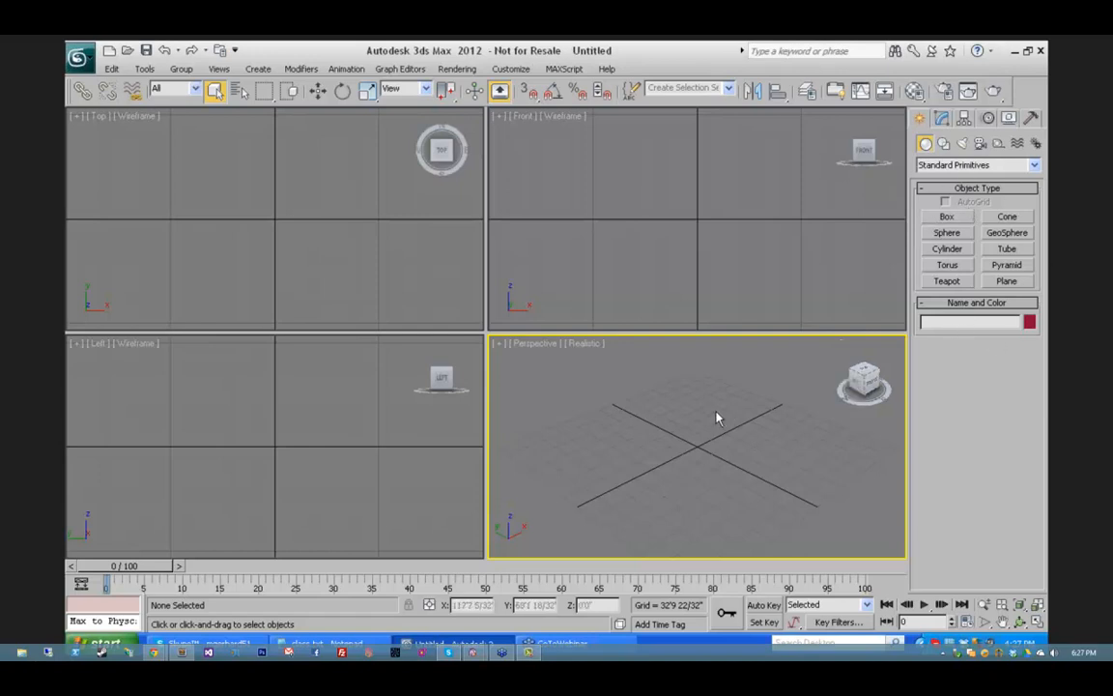
left_click(944, 119)
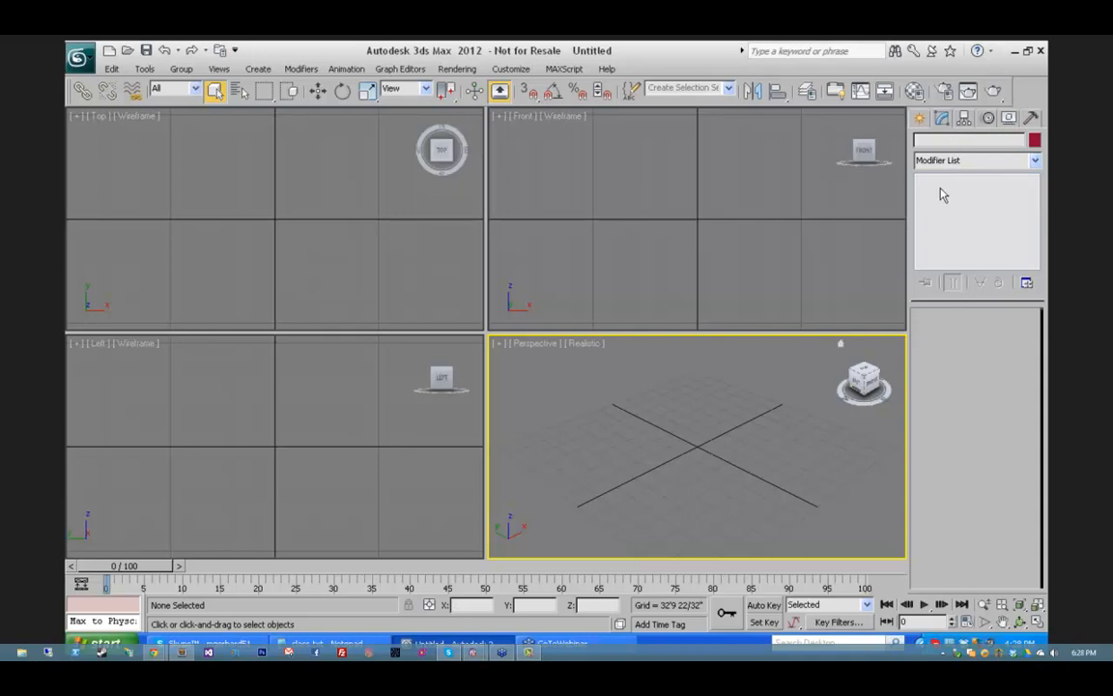
left_click(921, 118)
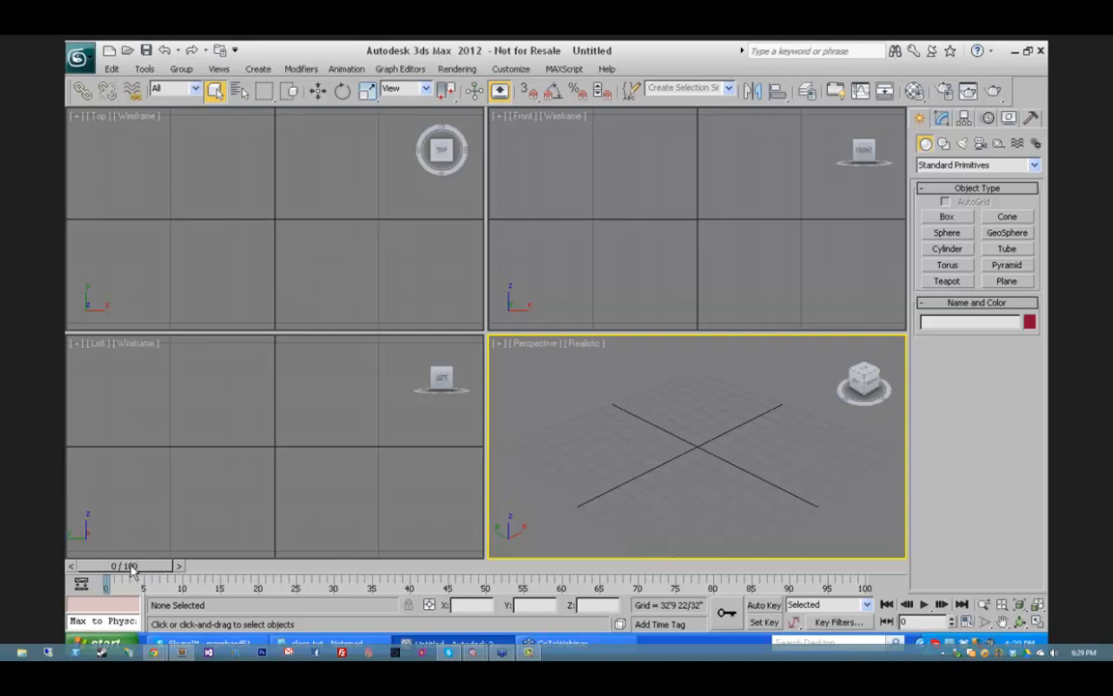
Step: Create a box about 89'3" long, 101'1" wide and 101'7" high near the origin in the Perspective viewport
mouse_move(132, 570)
left_mouse_down()
mouse_move(531, 568)
mouse_move(116, 568)
left_mouse_up()
left_click(947, 217)
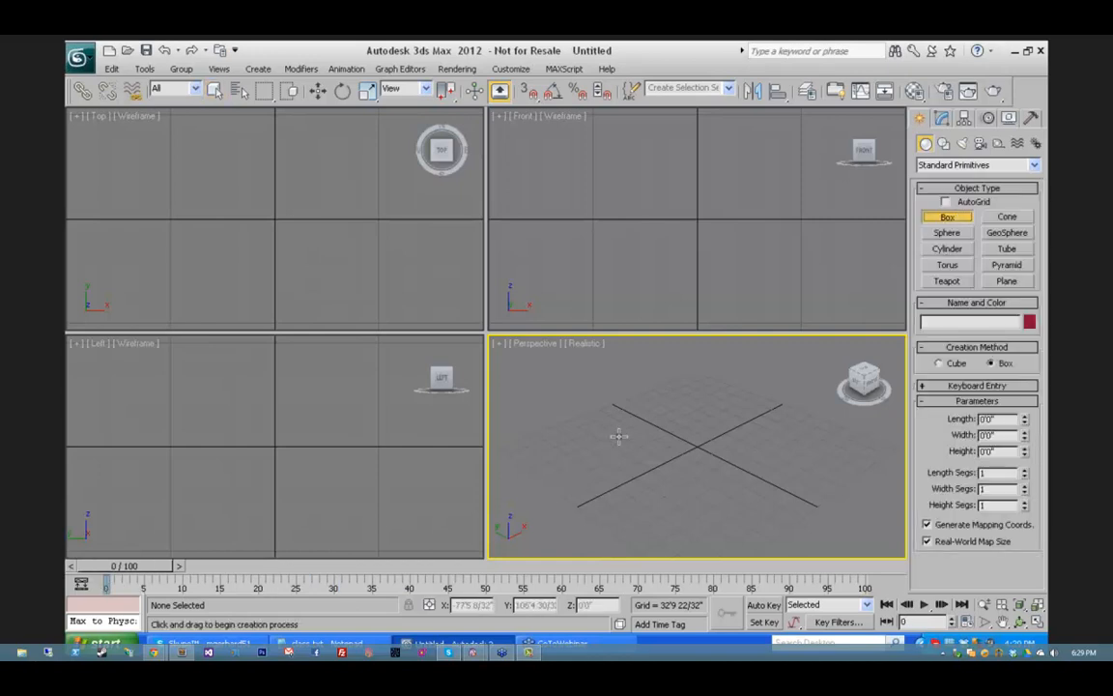
left_click_drag(696, 440, 688, 466)
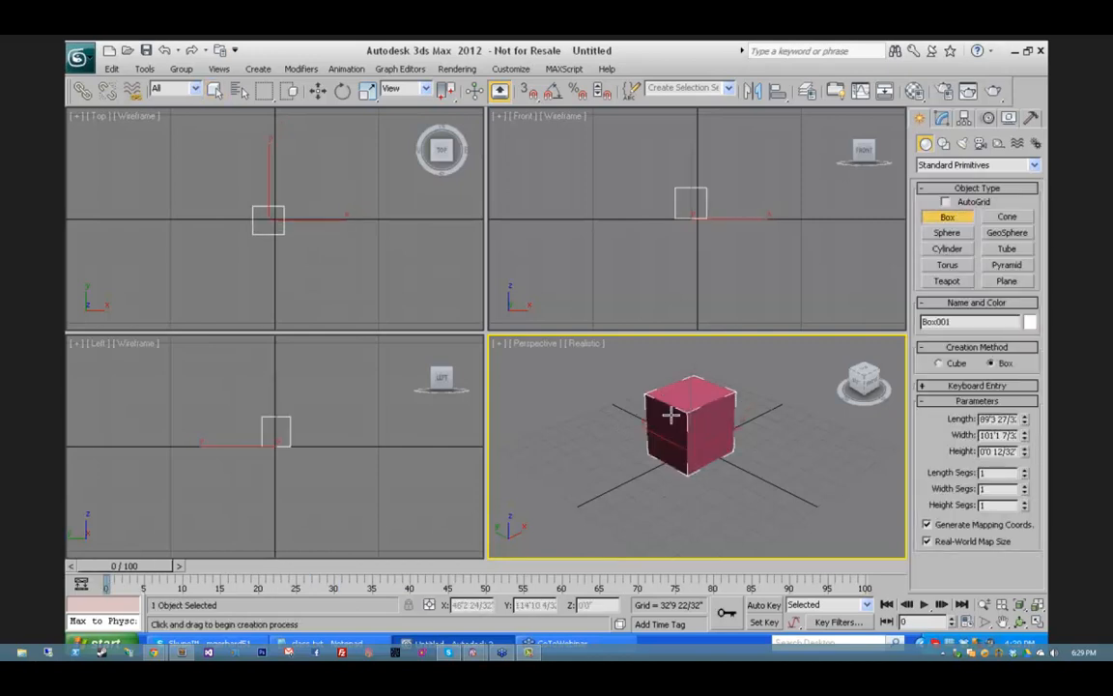
left_click(666, 414)
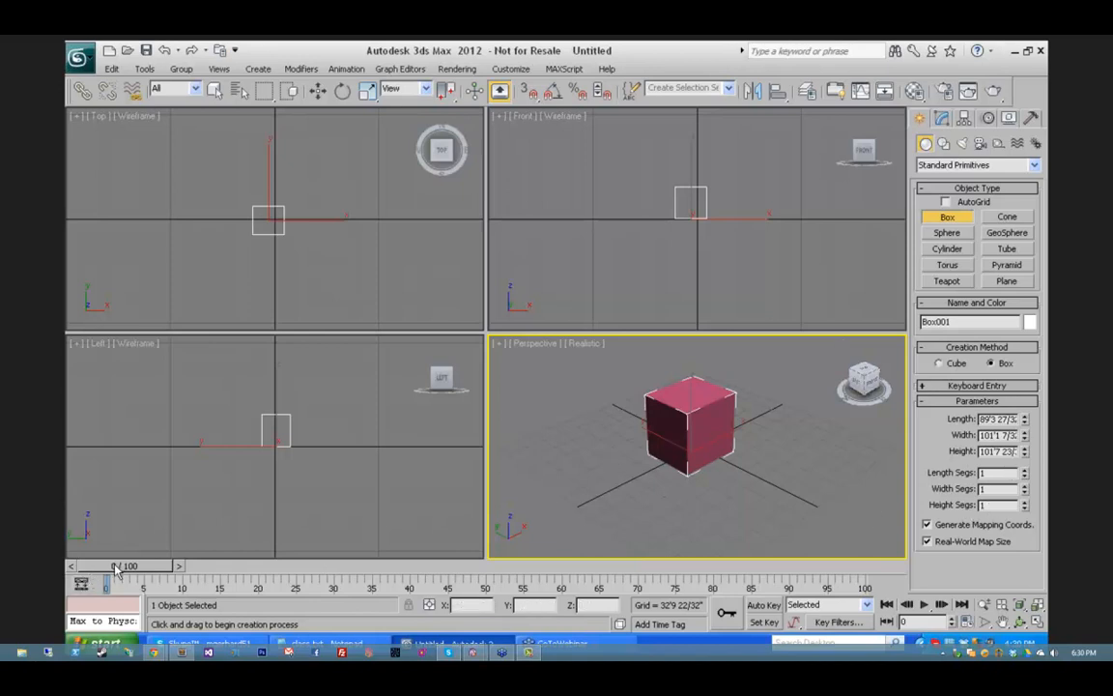
Step: Widen the MAXScript Mini Listener to show its full text and narrow it partway back
mouse_move(114, 568)
left_mouse_down()
mouse_move(760, 567)
mouse_move(97, 574)
left_mouse_up()
left_click_drag(144, 615, 230, 610)
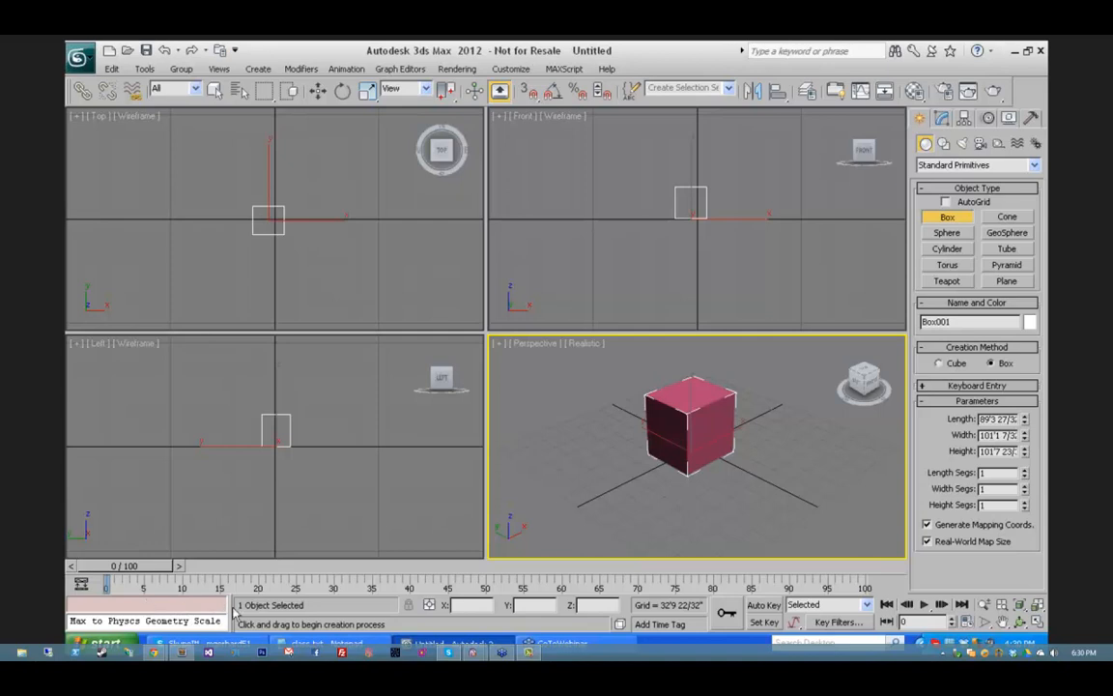
left_click_drag(230, 605, 170, 606)
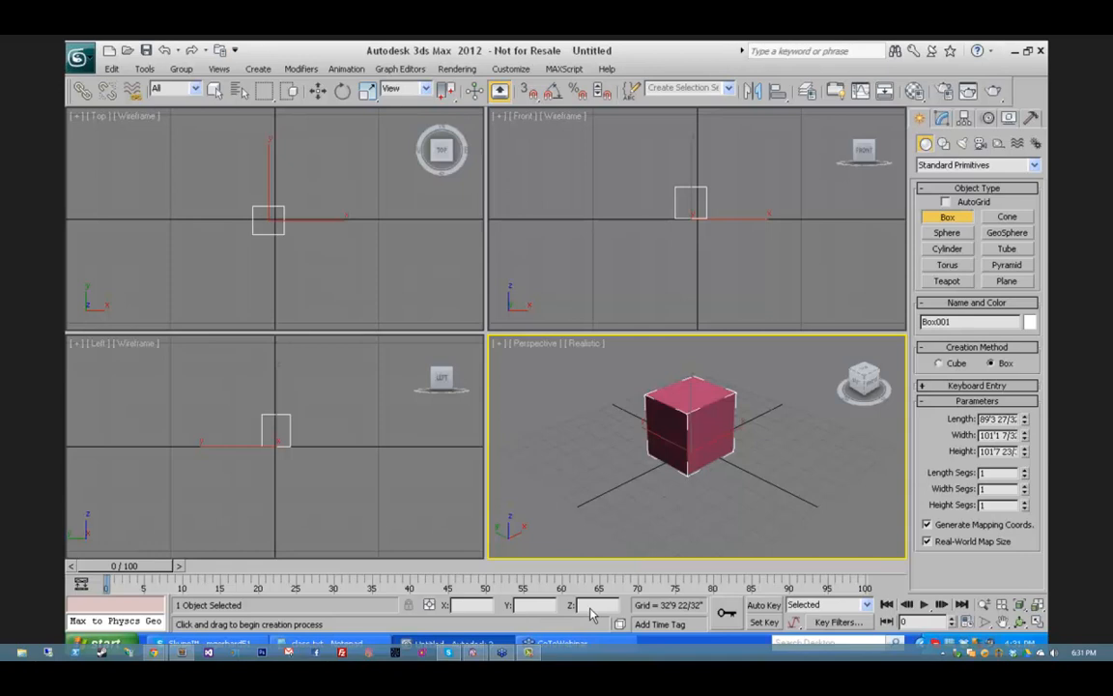
Step: Move the box across the ground plane to about X -11'10" and Y -3'6"
left_click(318, 90)
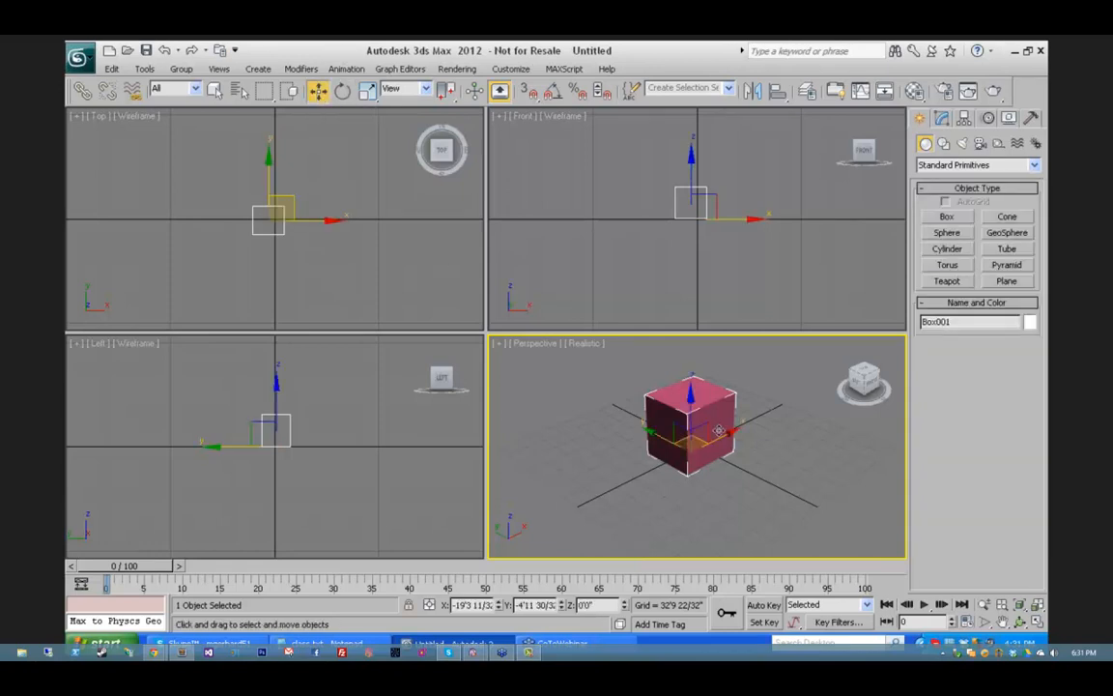
left_click_drag(660, 435, 706, 445)
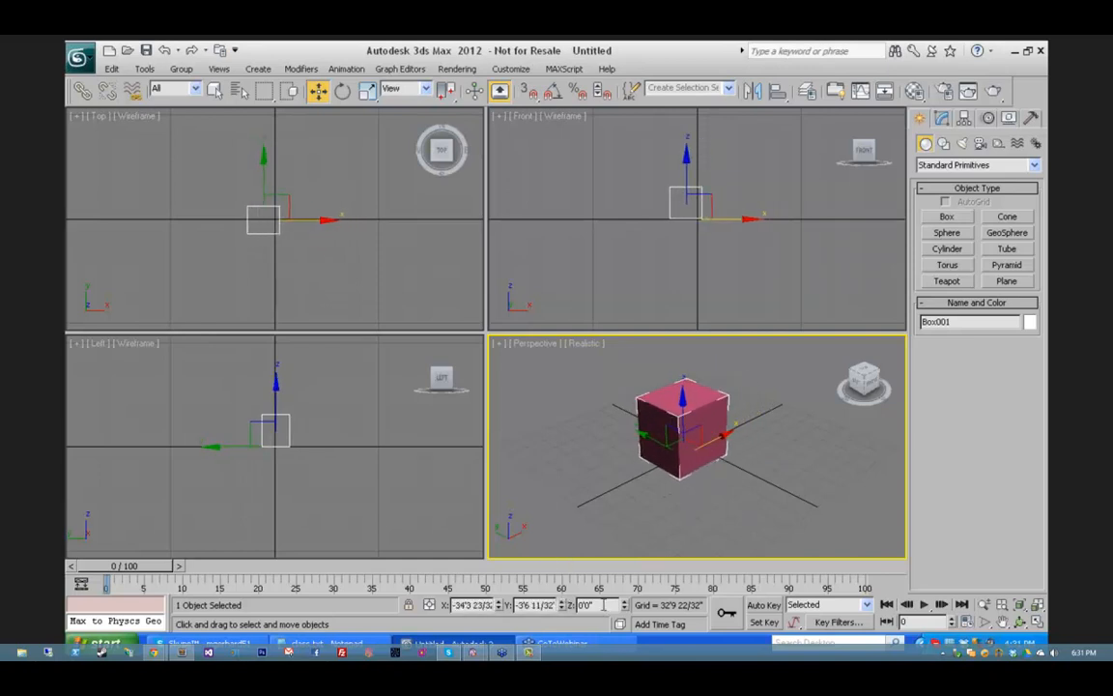
left_click_drag(498, 606, 428, 545)
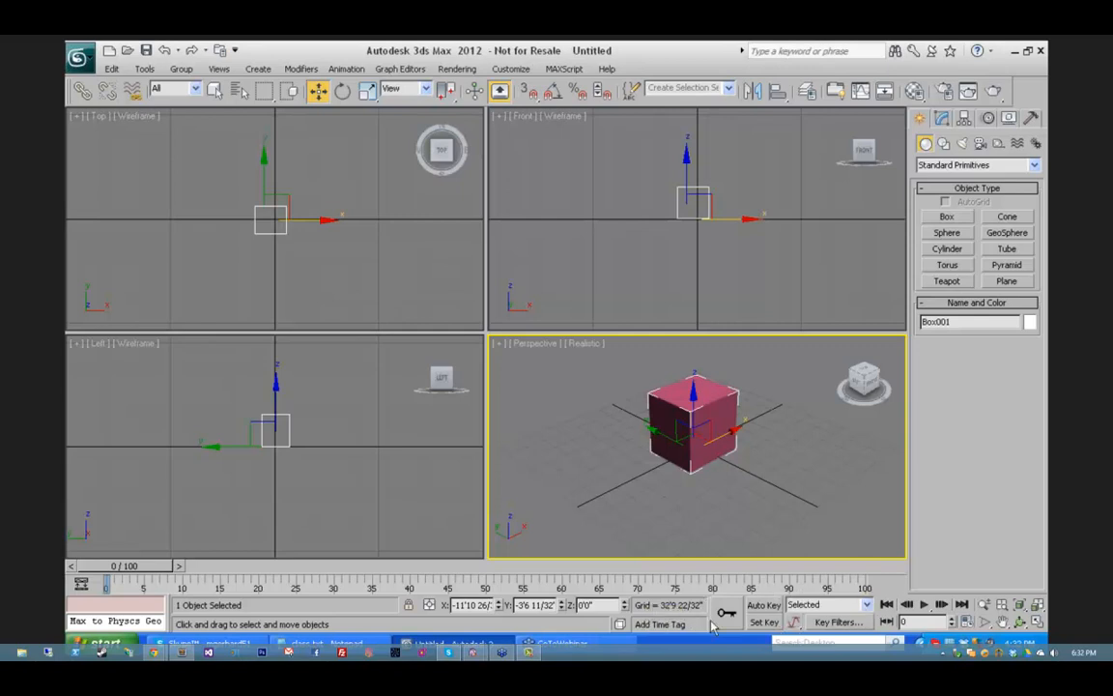
Step: Animate the box with Auto Key by moving it at frame 31, return to frame 0 and turn Auto Key off
left_click(764, 605)
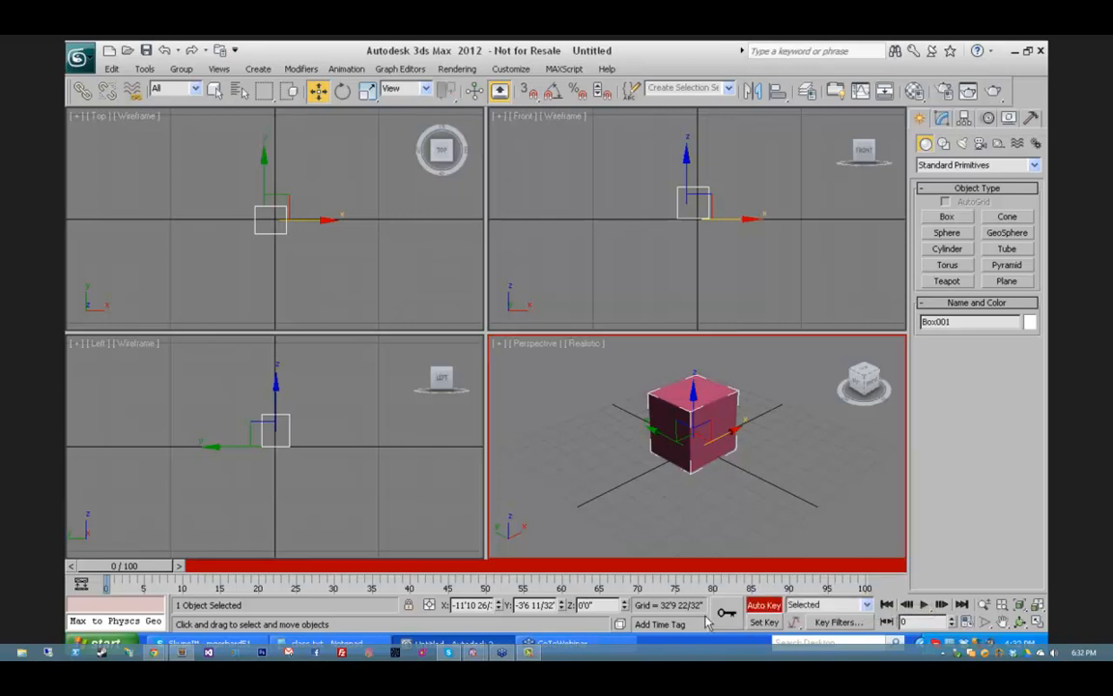
left_click_drag(125, 565, 361, 589)
key("w")
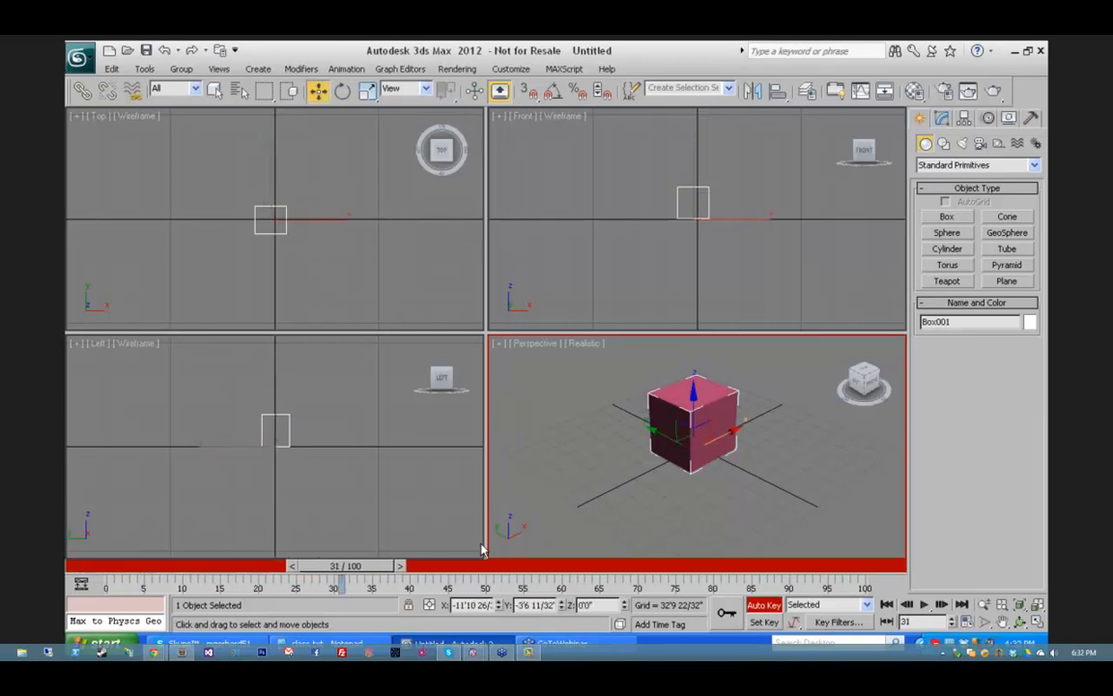
left_click_drag(665, 437, 788, 493)
left_click_drag(358, 570, 135, 571)
left_click(762, 605)
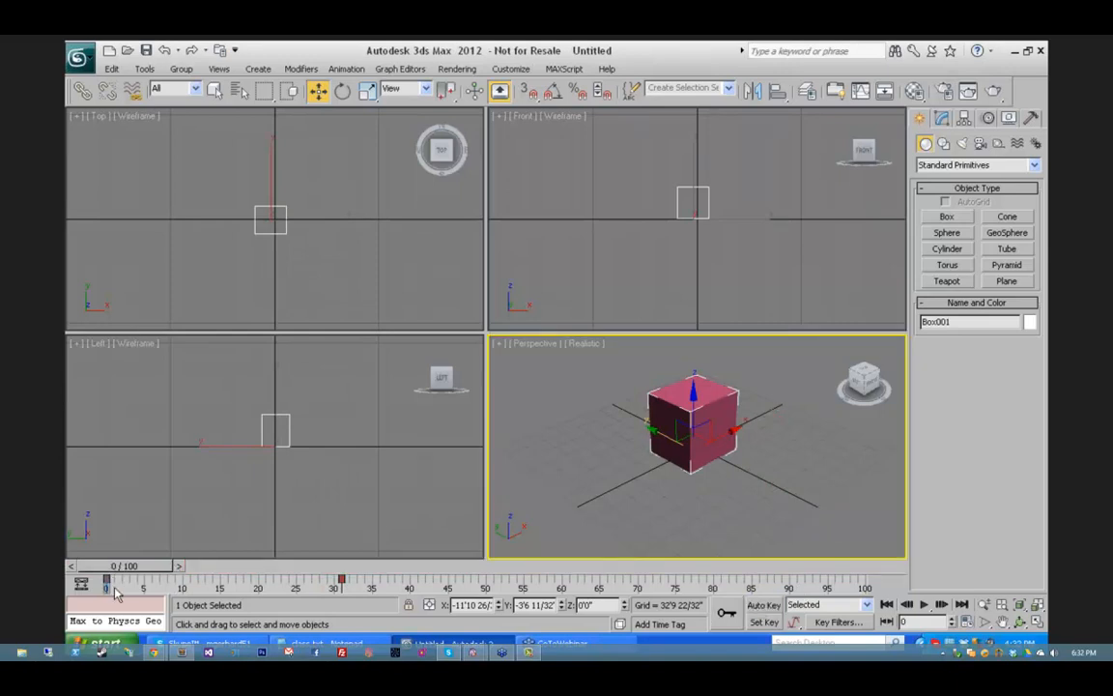
Step: Shift the box's animation key from frame 31 to frame 13 on the track bar
left_click(341, 580)
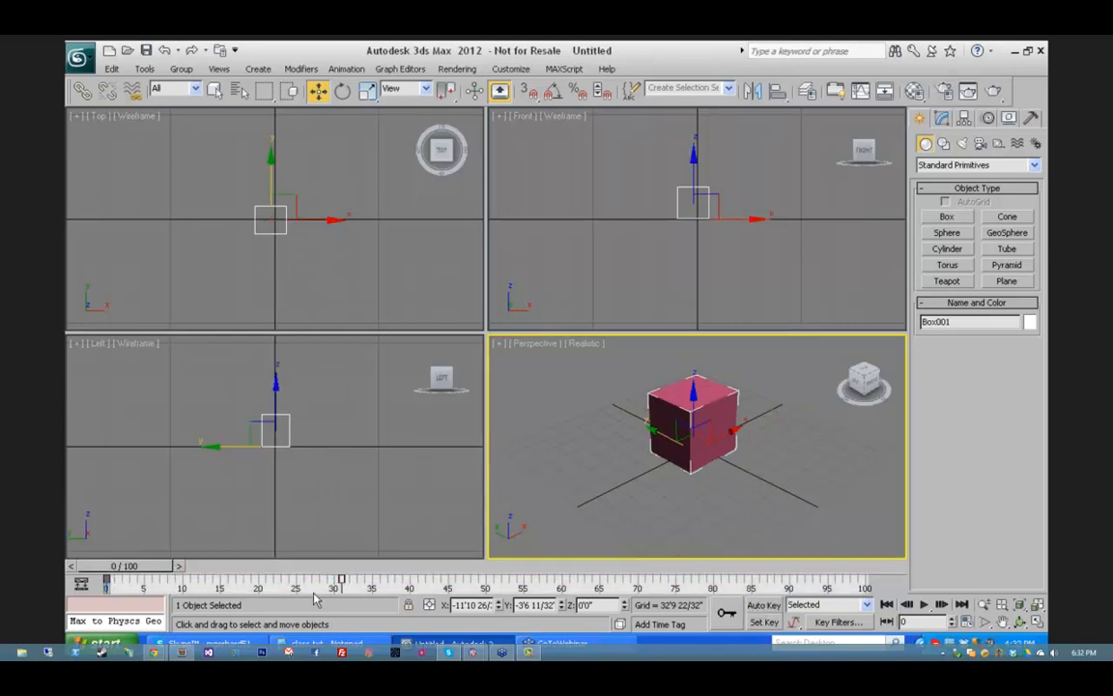
left_click_drag(342, 580, 205, 580)
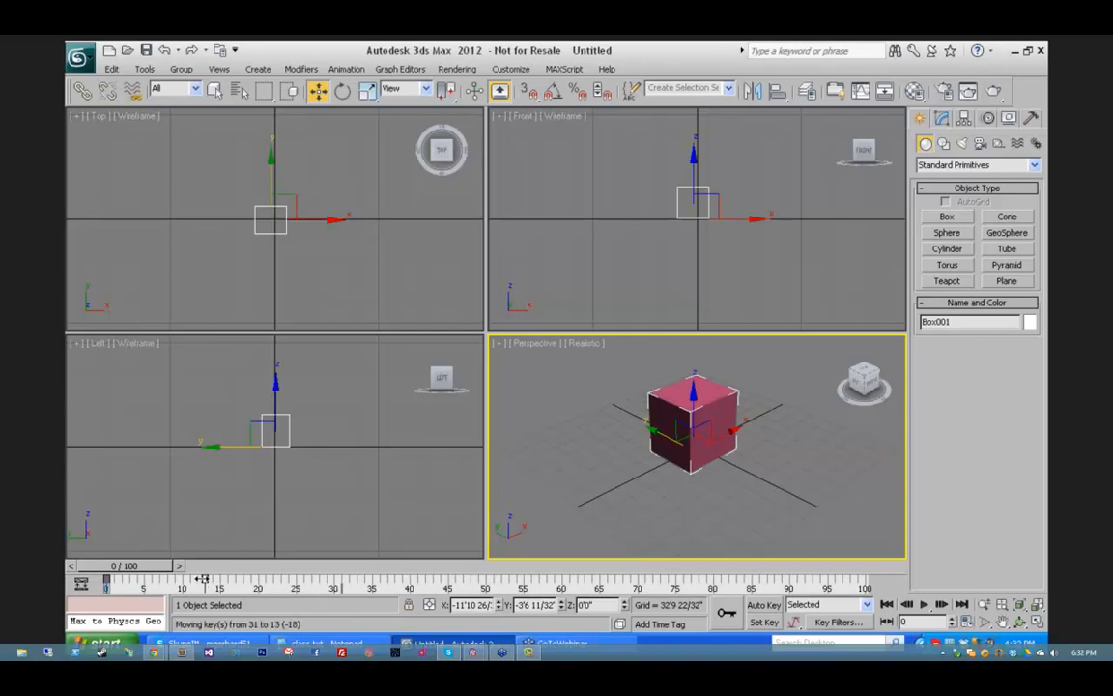
mouse_move(132, 568)
left_mouse_down()
mouse_move(145, 569)
mouse_move(127, 569)
left_mouse_up()
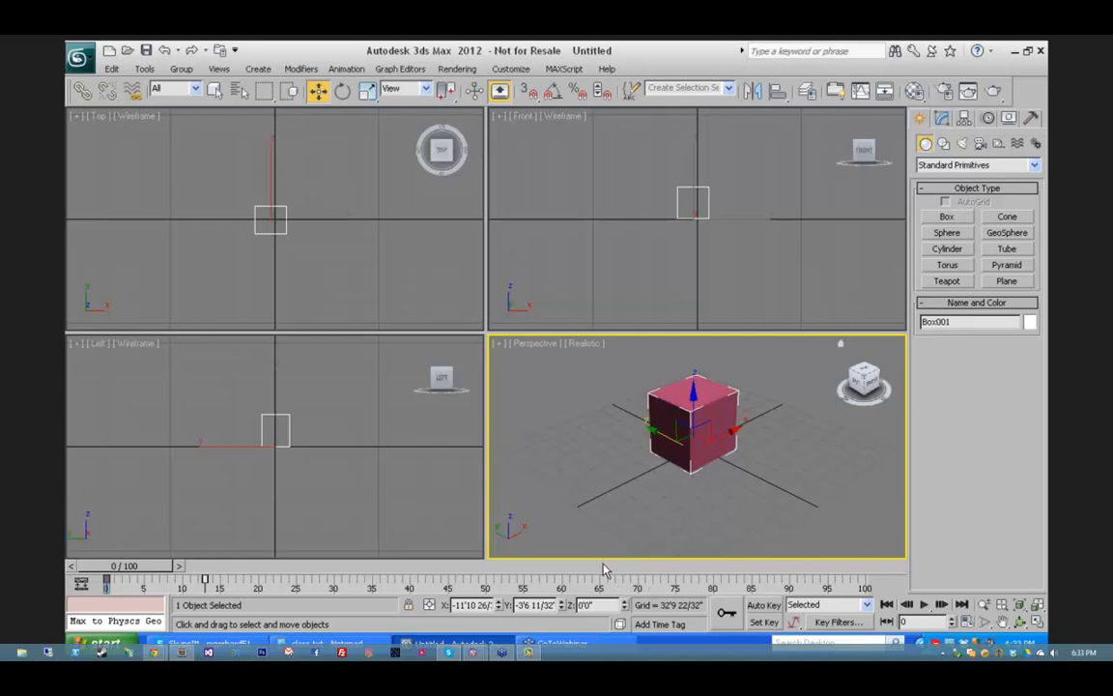
Step: Deselect the box and make the Front and then the Top viewport active
left_click(532, 193)
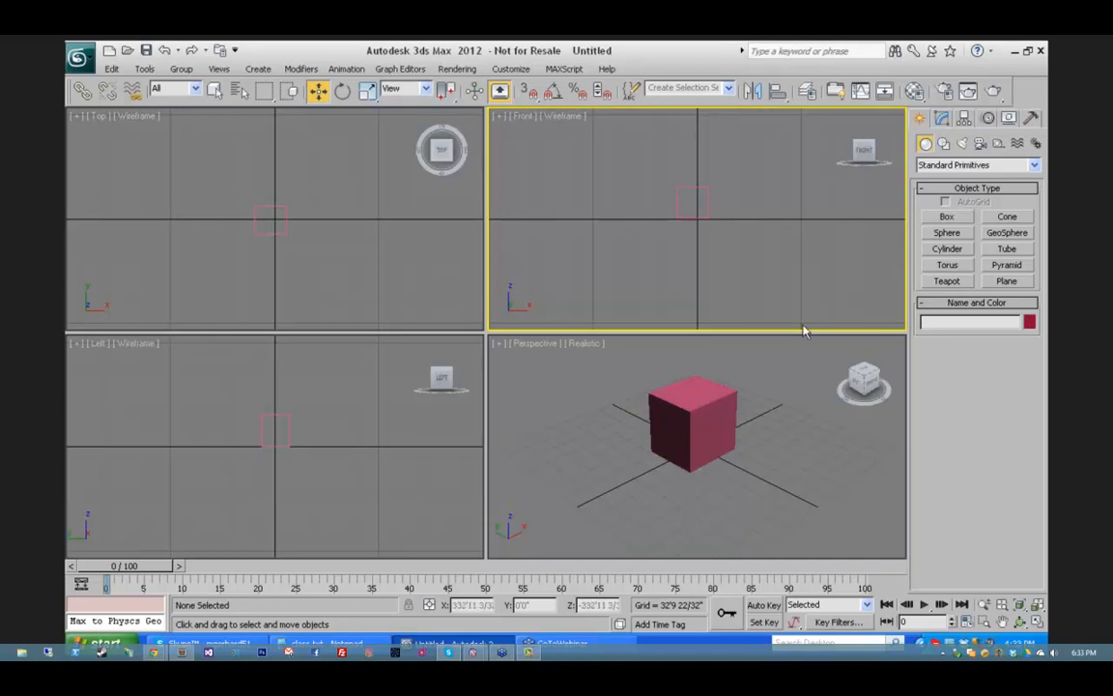
left_click(297, 294)
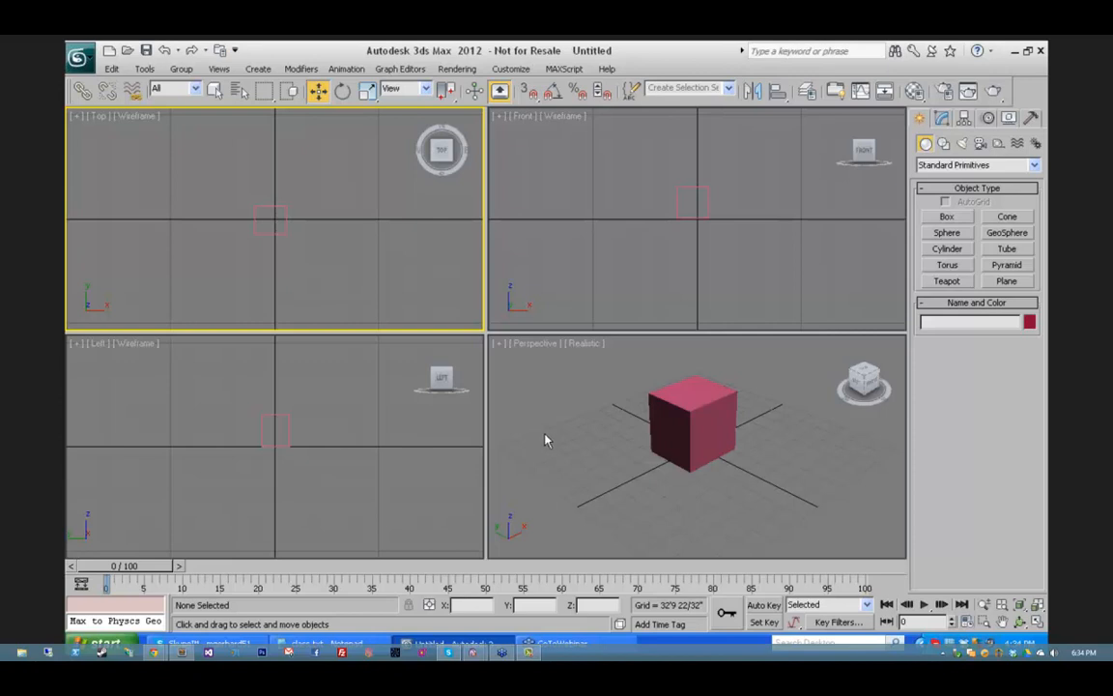
Step: Review the General and Viewports pages of the Preference Settings and cancel the dialog
left_click(510, 69)
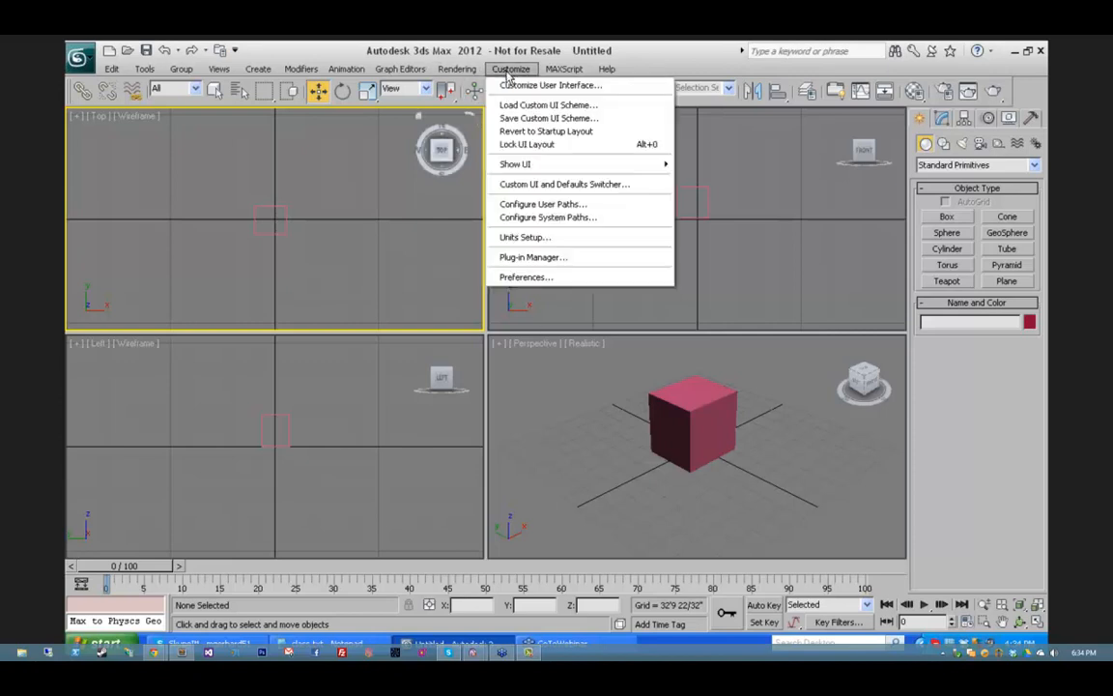
left_click(531, 277)
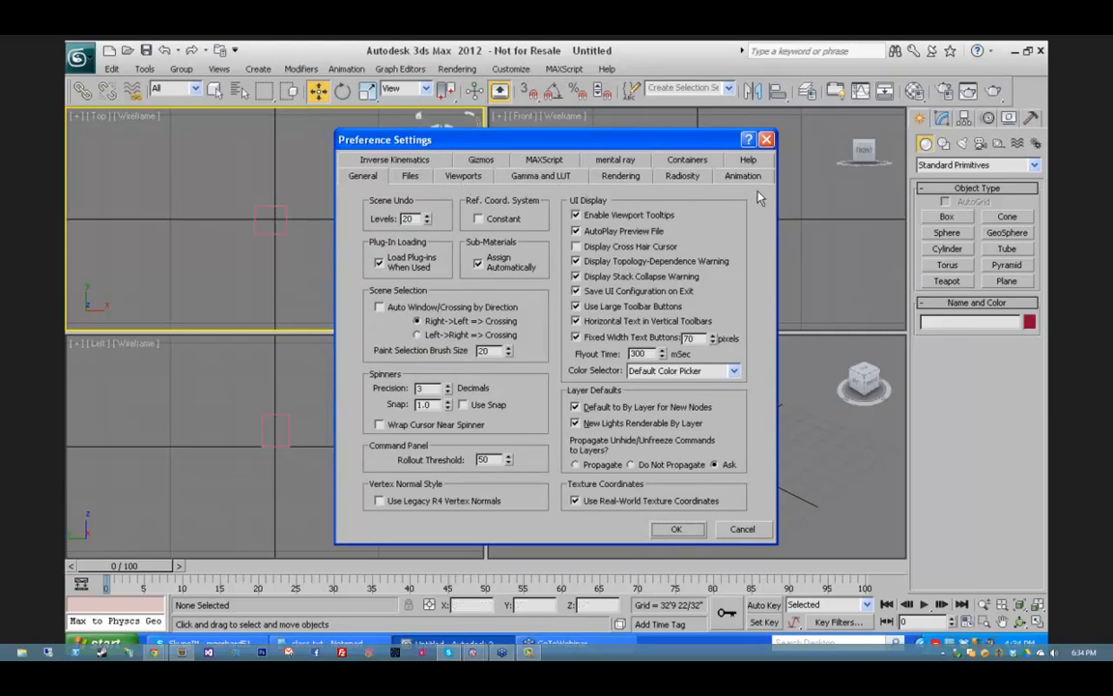
left_click(456, 177)
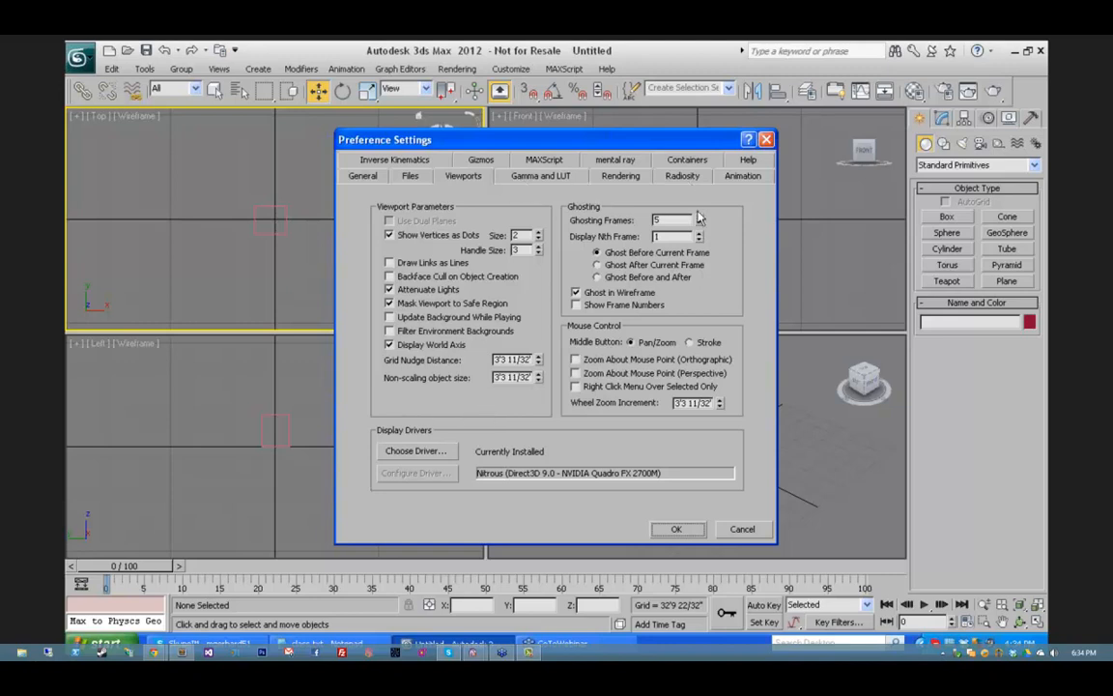
left_click(743, 530)
Step: Make the Perspective viewport active, review the Visual Style & Appearance and Layout pages of its Viewport Configuration, and cancel the dialog
left_click(561, 352)
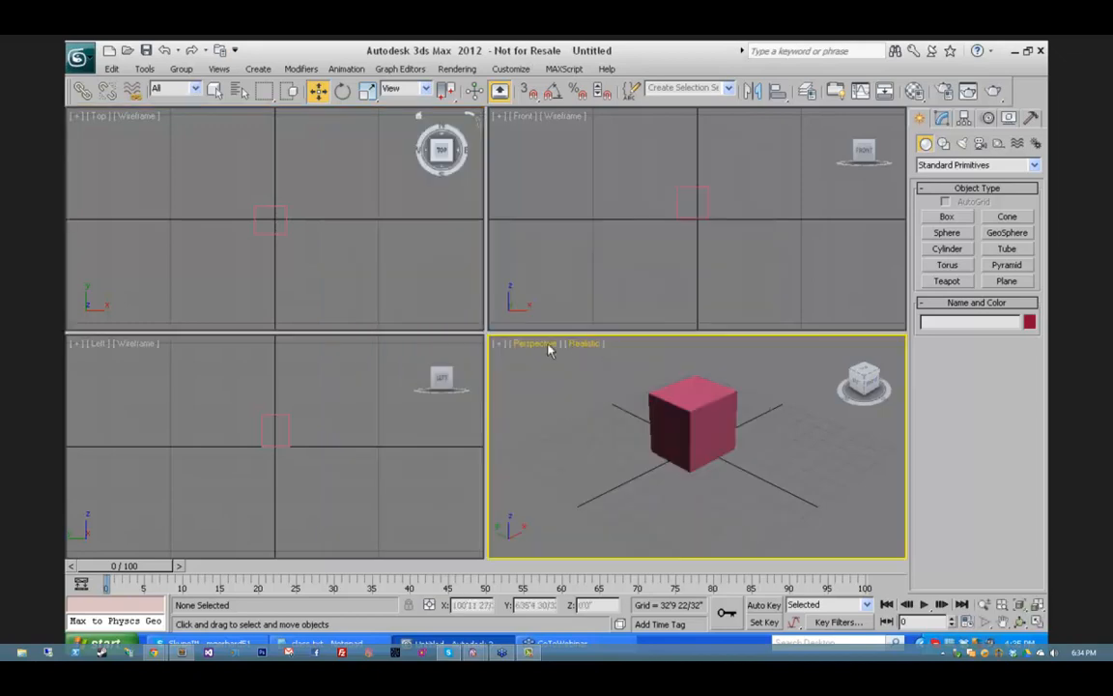
left_click(526, 346)
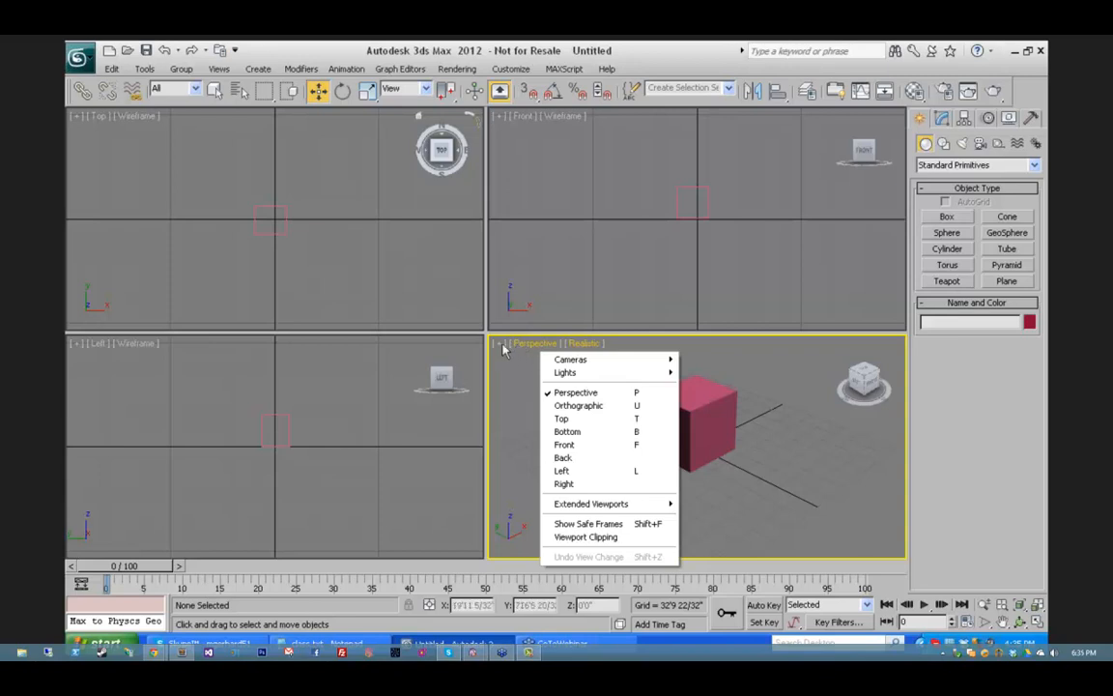
left_click(498, 345)
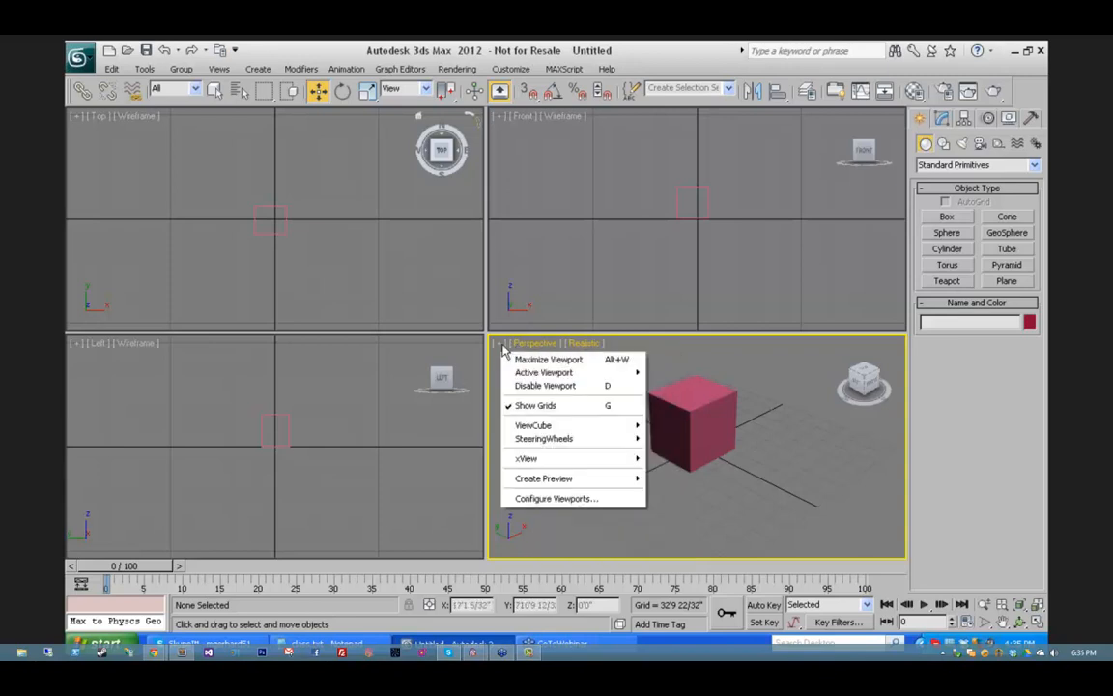
left_click(533, 498)
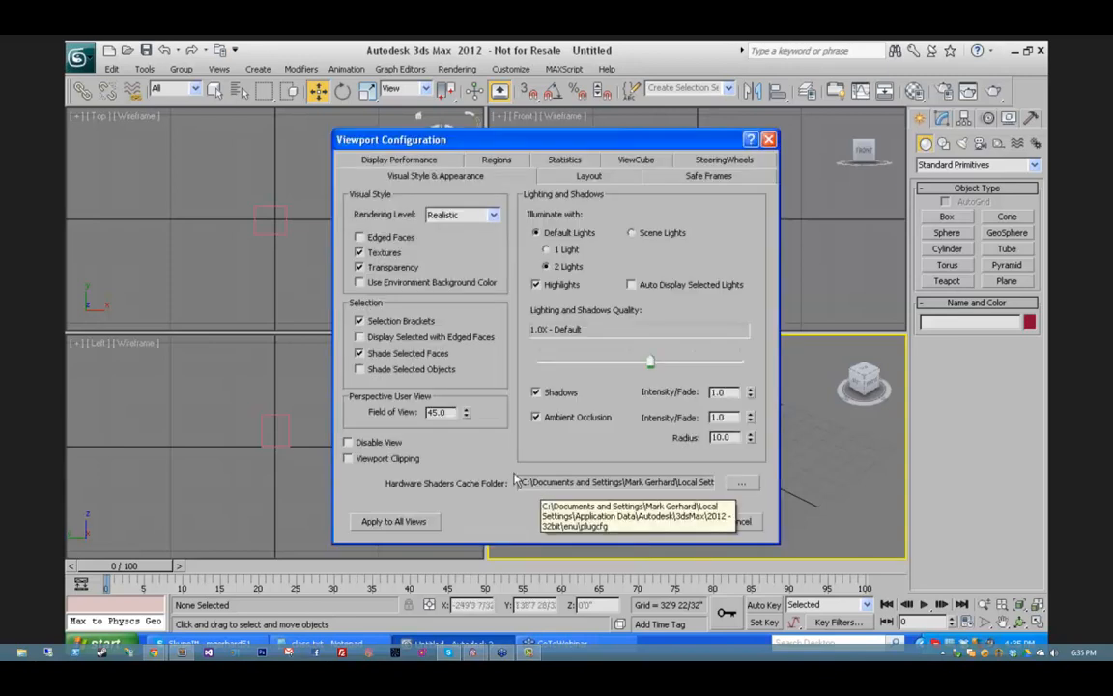
left_click(582, 176)
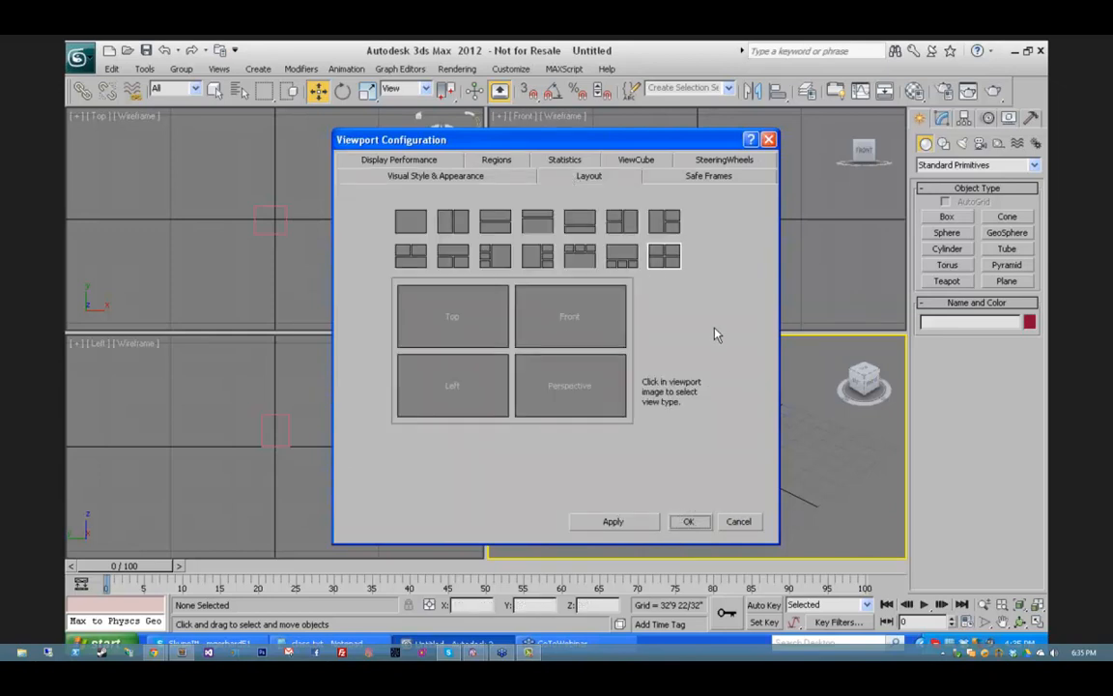
left_click(738, 521)
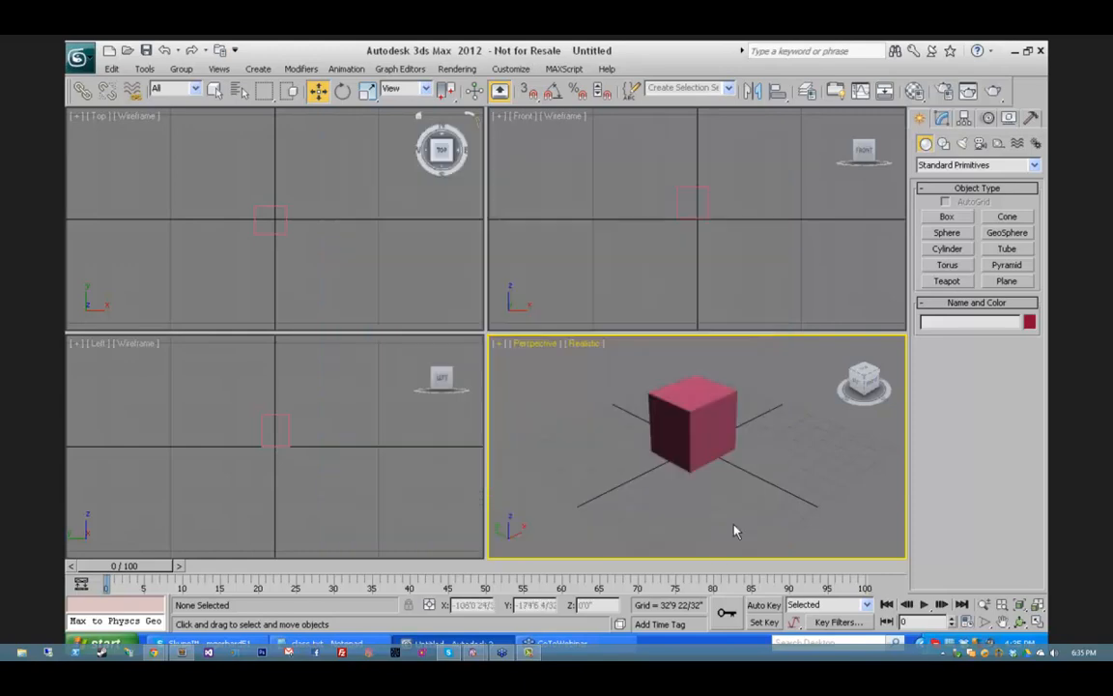
Step: Preview three alternative viewport layouts in the Viewport Configuration, dismissing the Apple Software Update window, and cancel without applying one
left_click(499, 346)
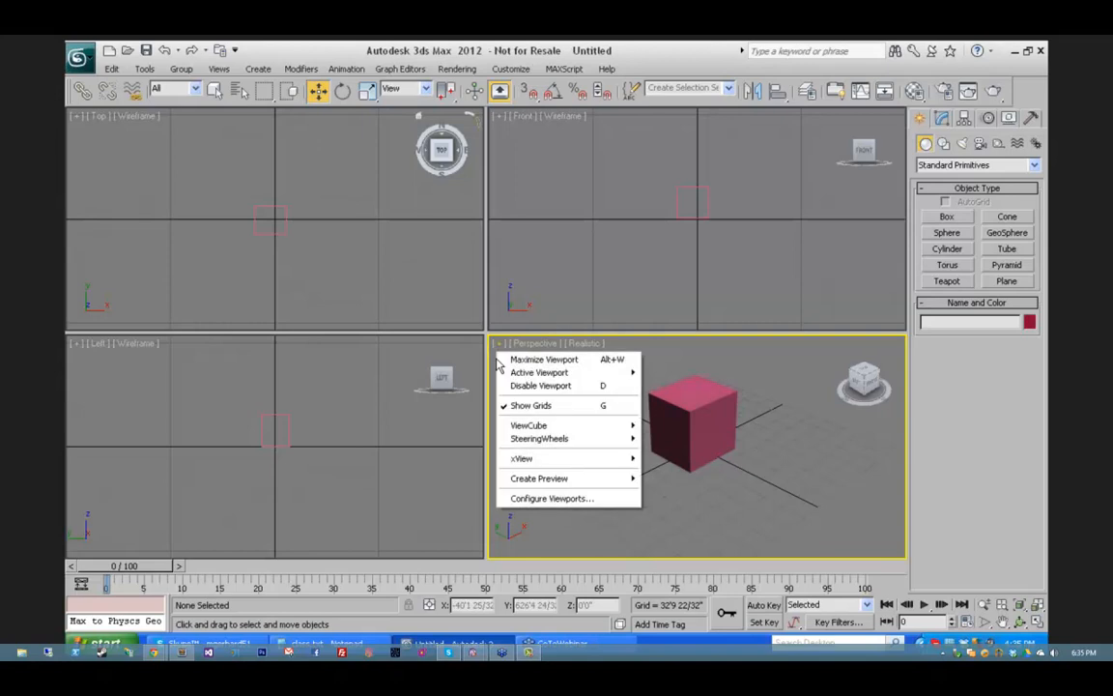
left_click(530, 499)
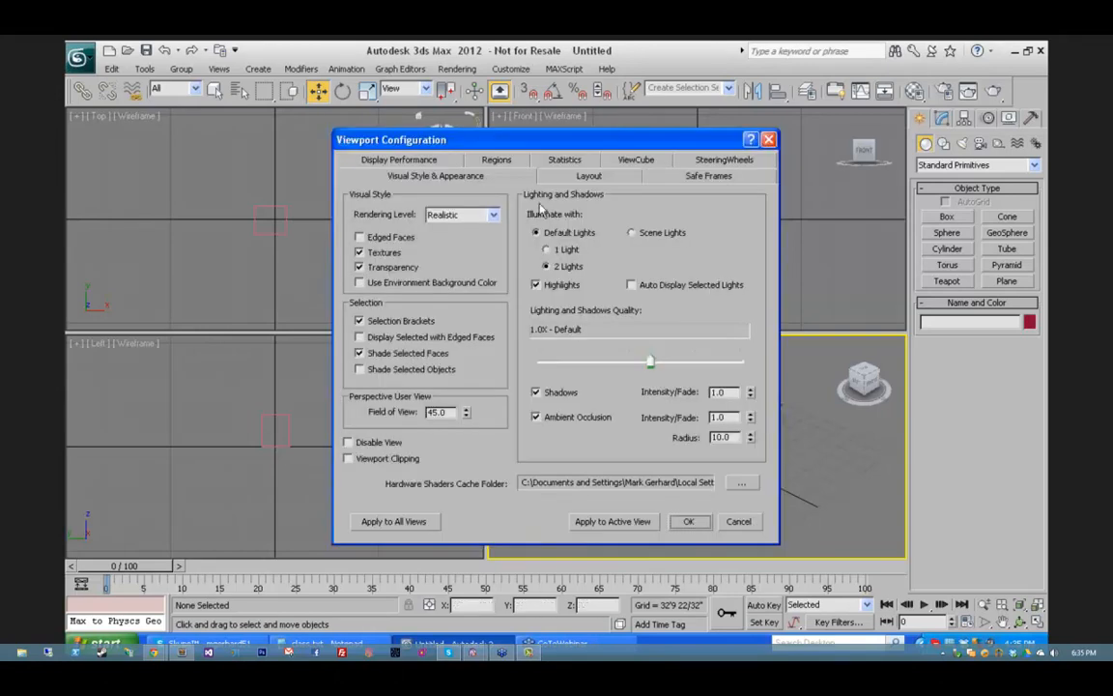
left_click(586, 178)
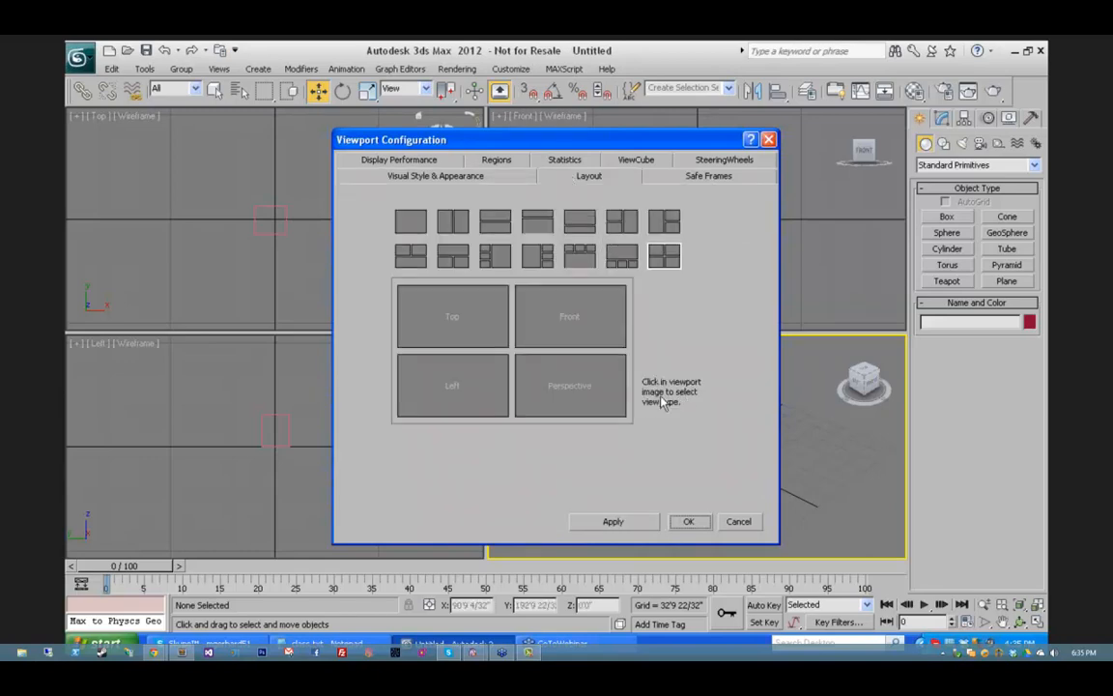
left_click(580, 254)
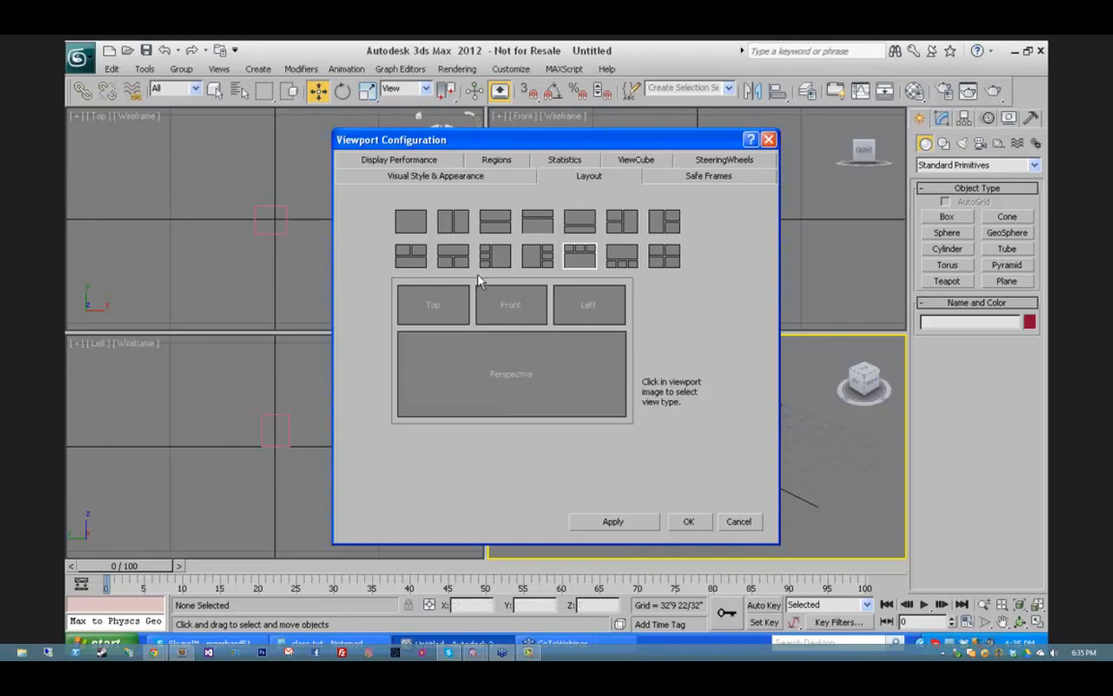
left_click(498, 257)
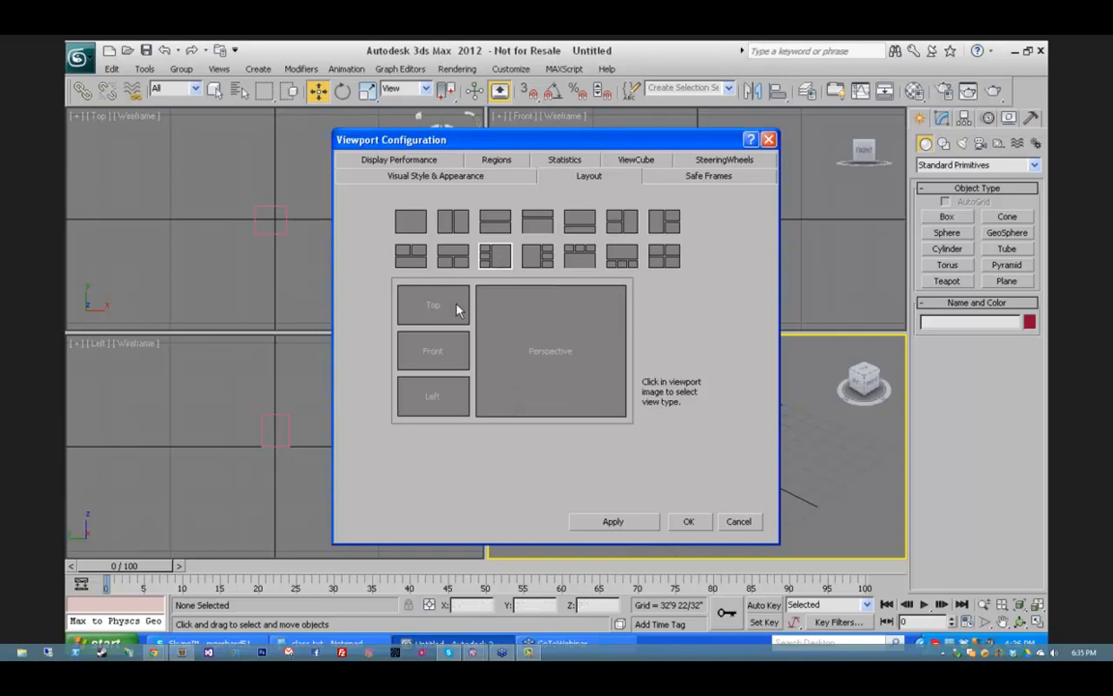
left_click(535, 223)
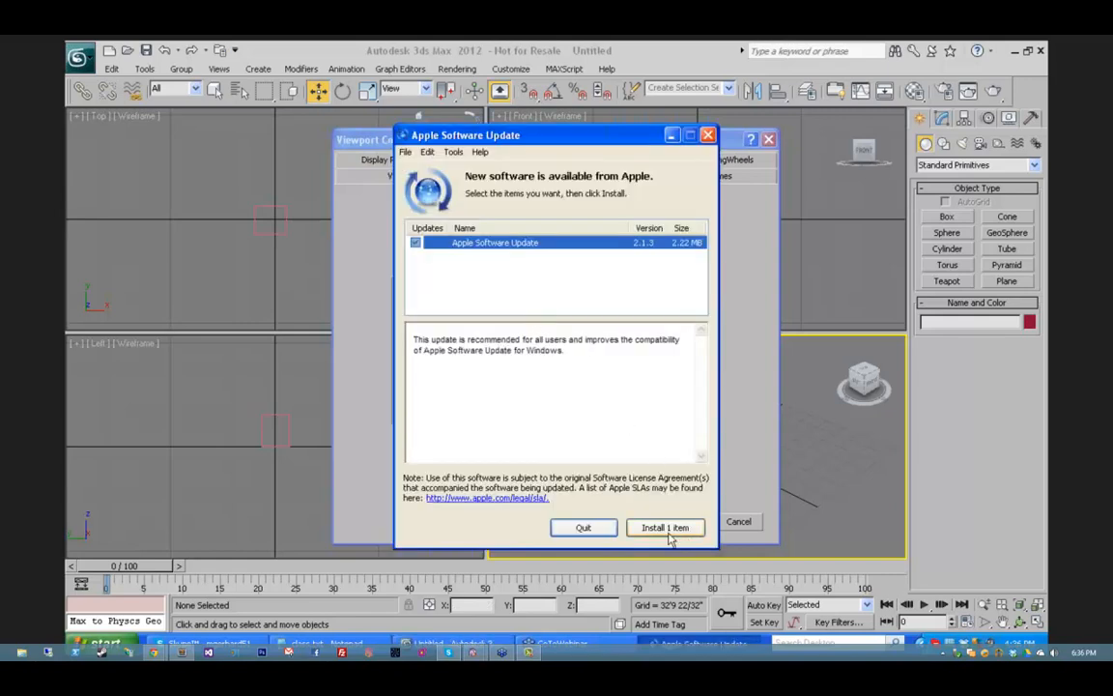
left_click(708, 135)
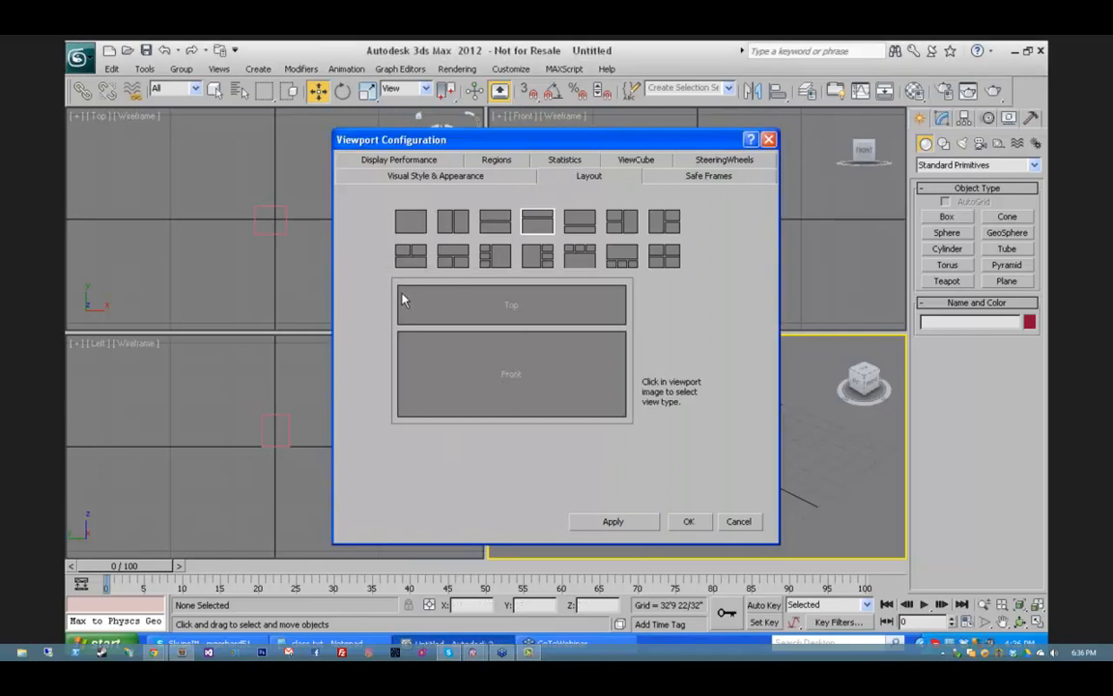
left_click(738, 522)
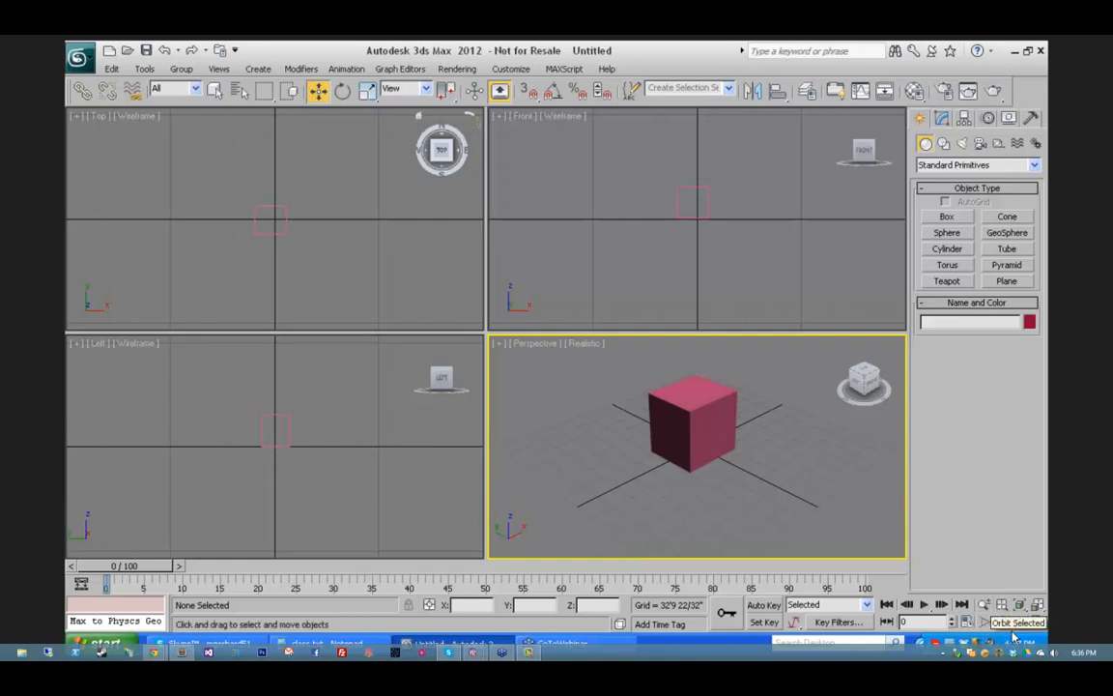
Step: Examine the alternative tools grouped under the Render, Align and Snaps Toggle commands
left_click(1000, 97)
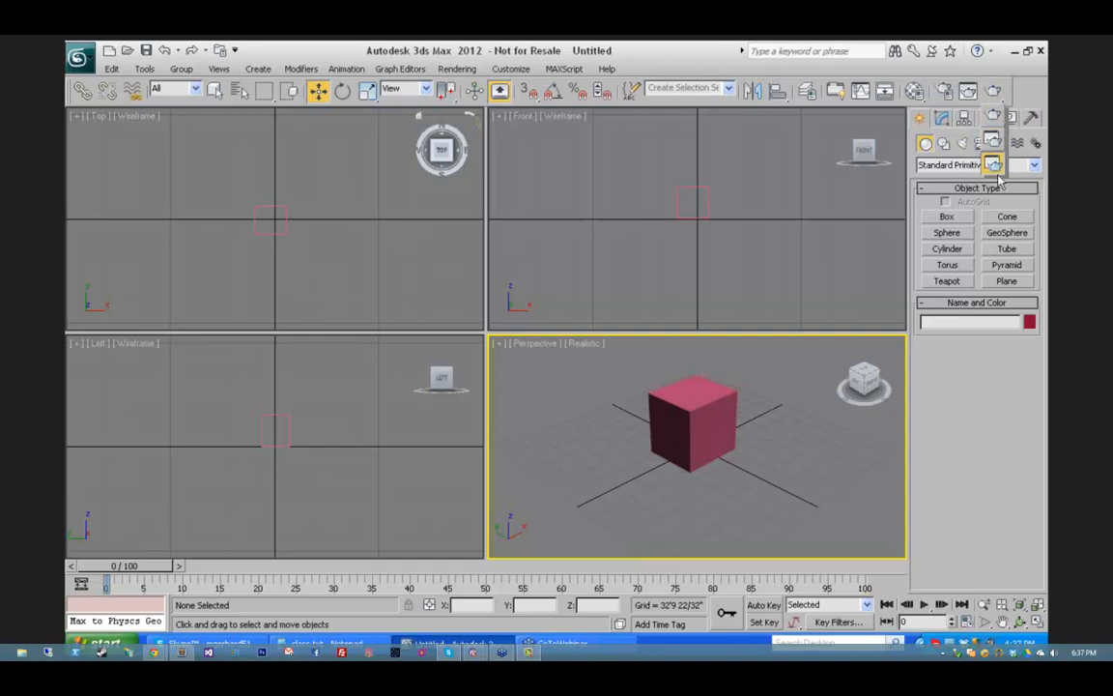
left_click(996, 169)
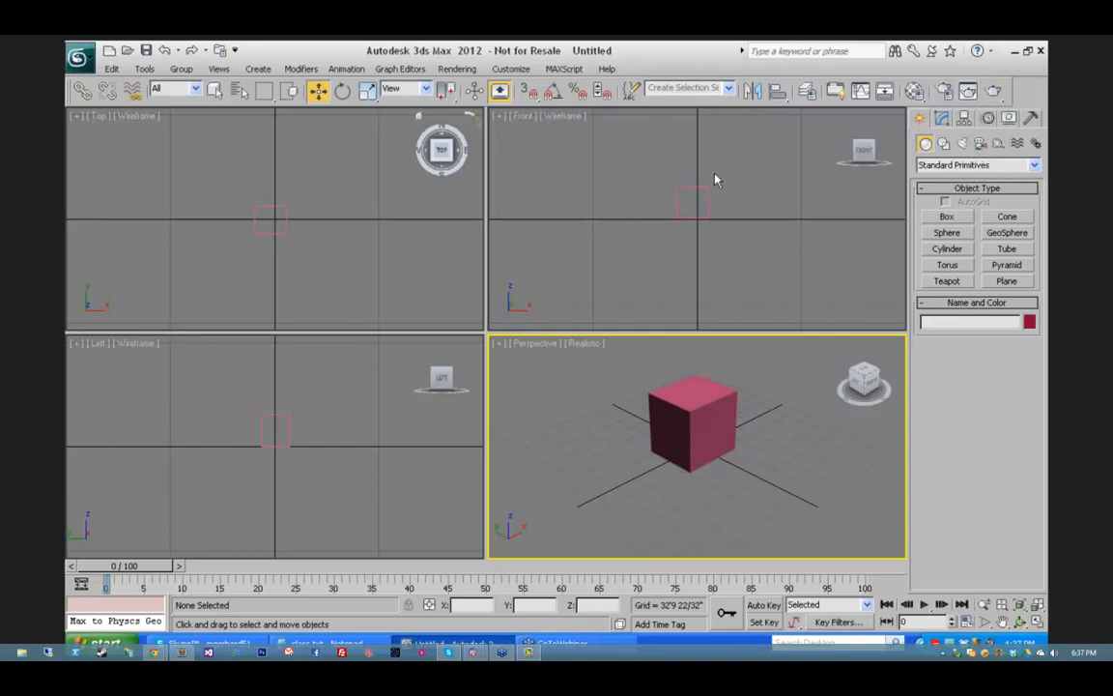
left_click(785, 93)
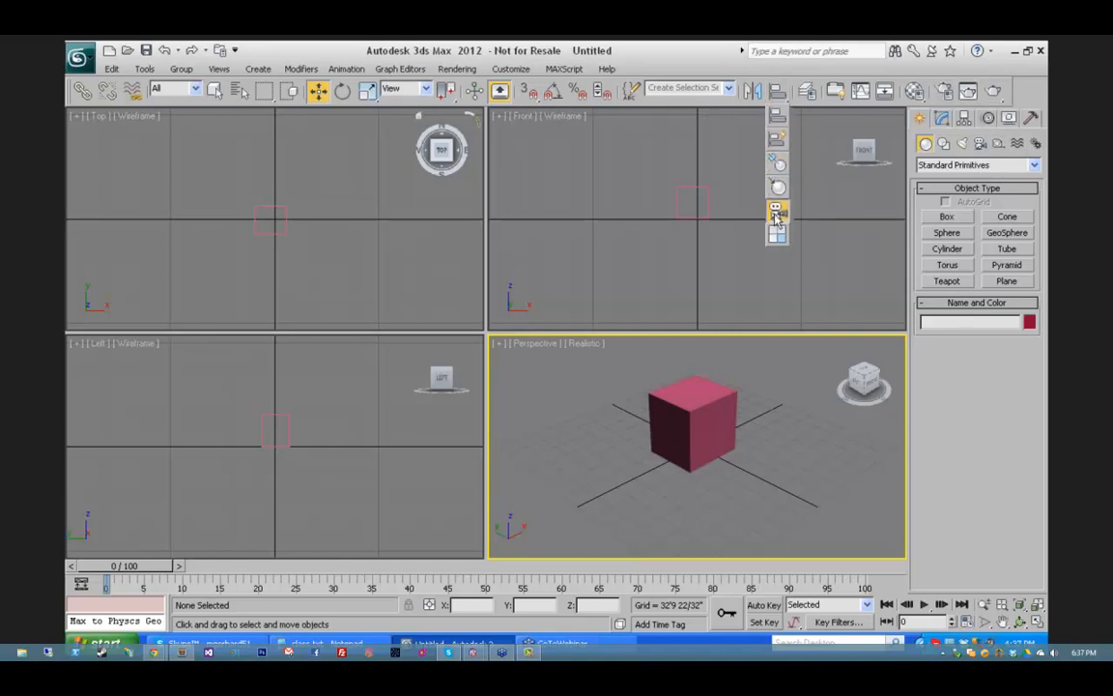
left_click(812, 136)
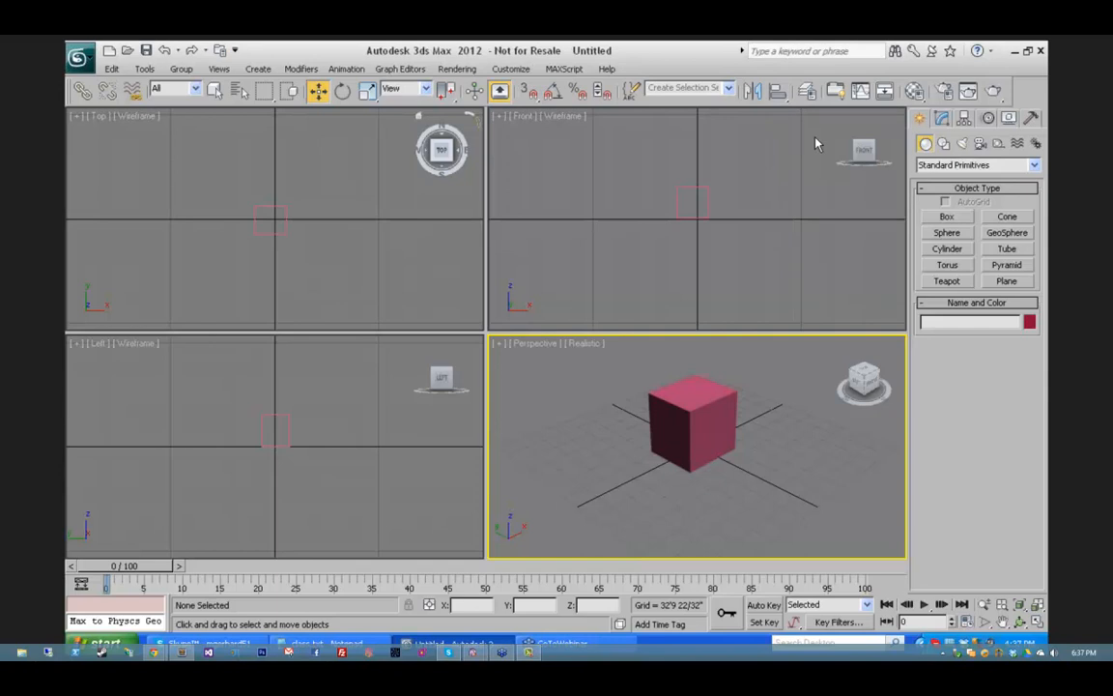
left_click(530, 90)
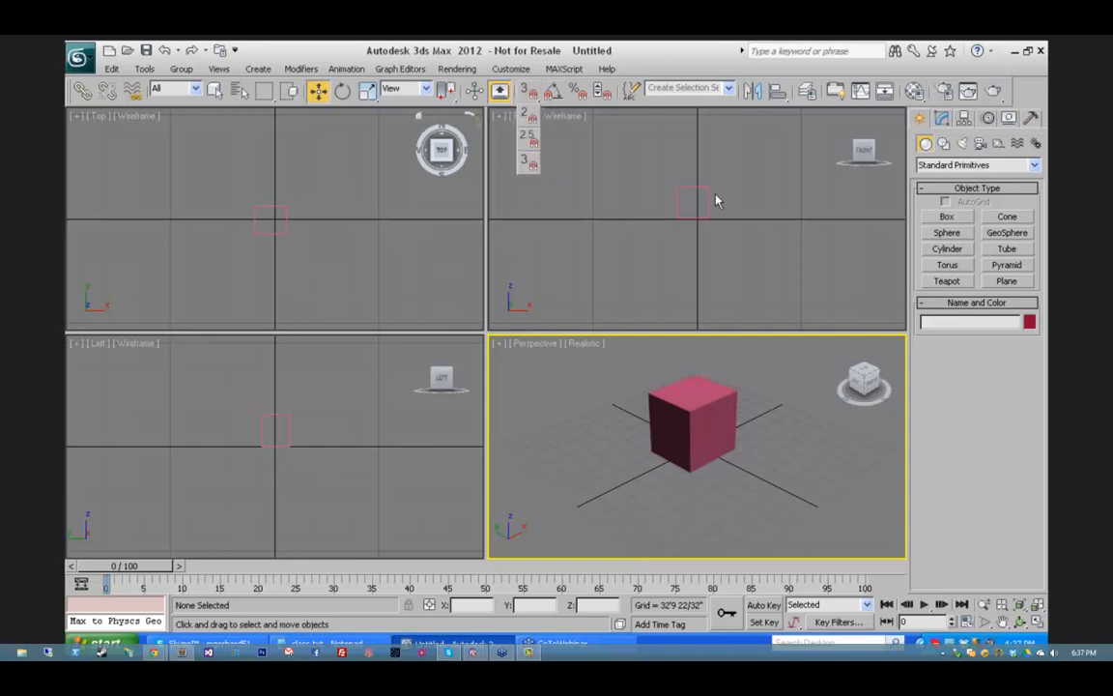
left_click_drag(717, 194, 716, 193)
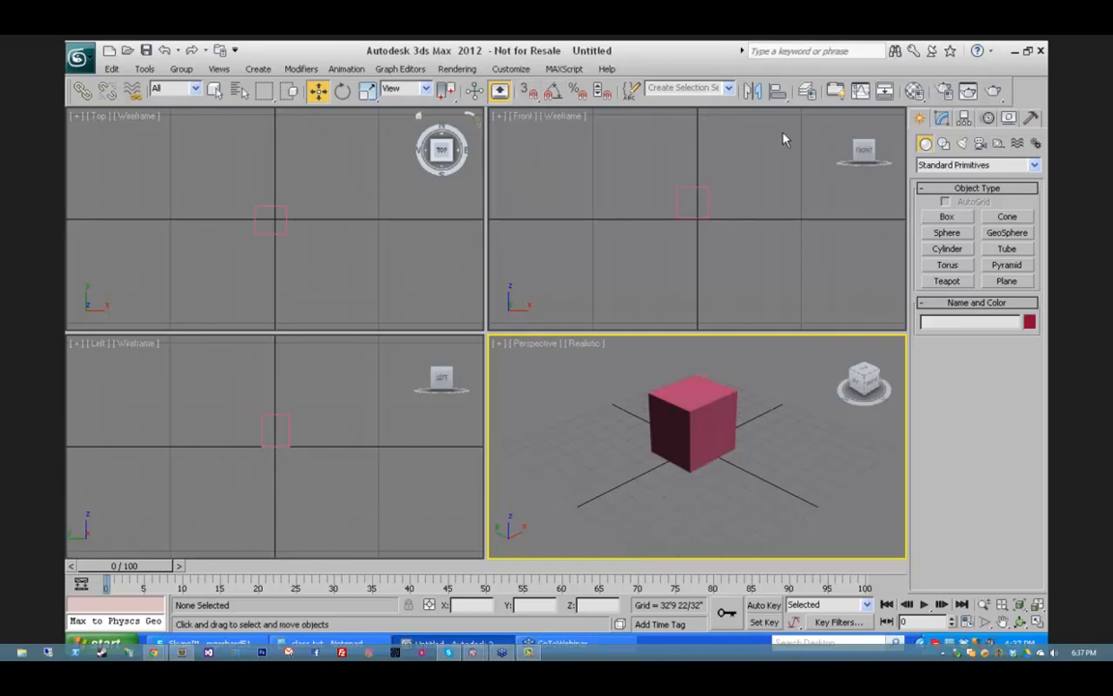
left_click(785, 97)
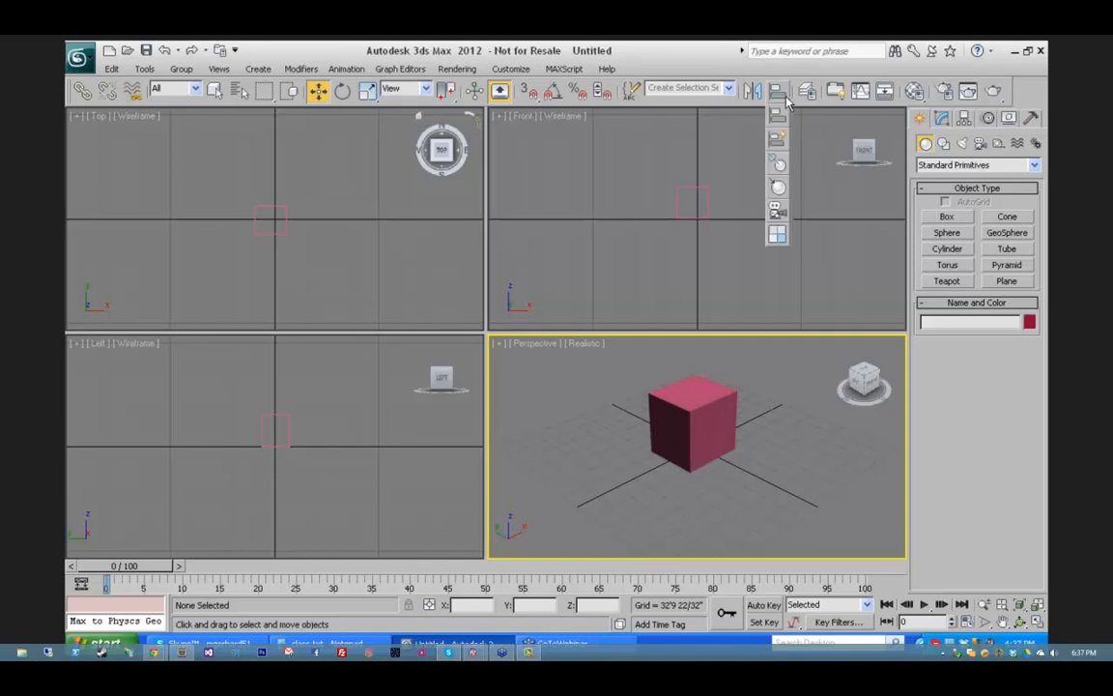
left_click_drag(787, 101, 789, 159)
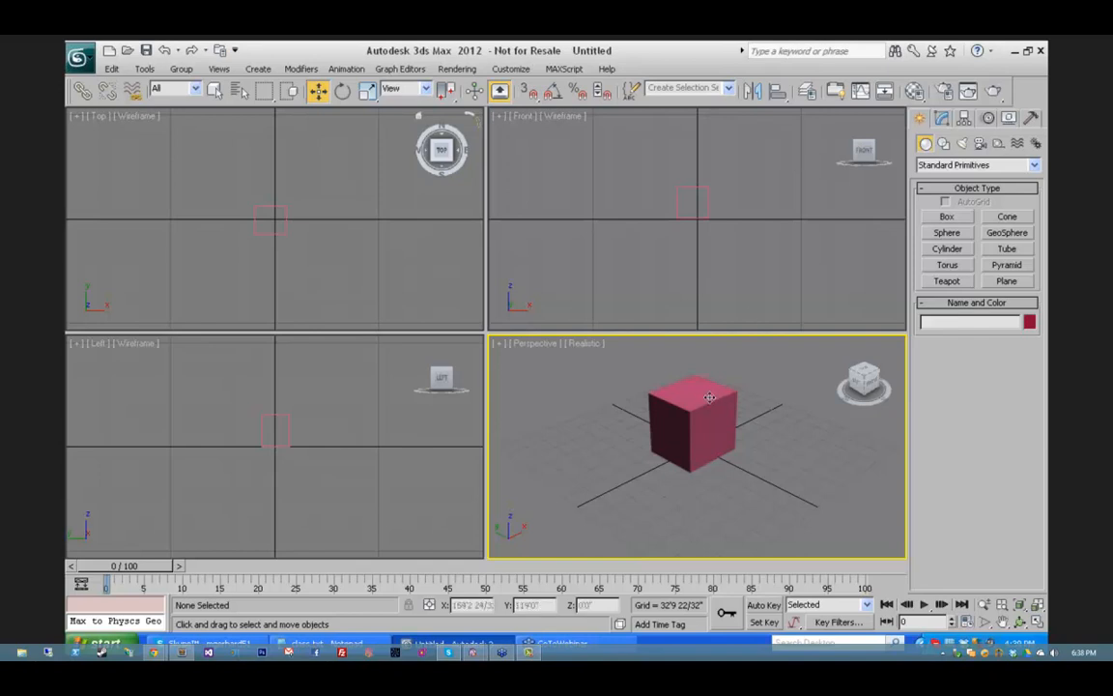
Step: Delete the box from the scene and undo the deletion
left_click(723, 435)
key("Delete")
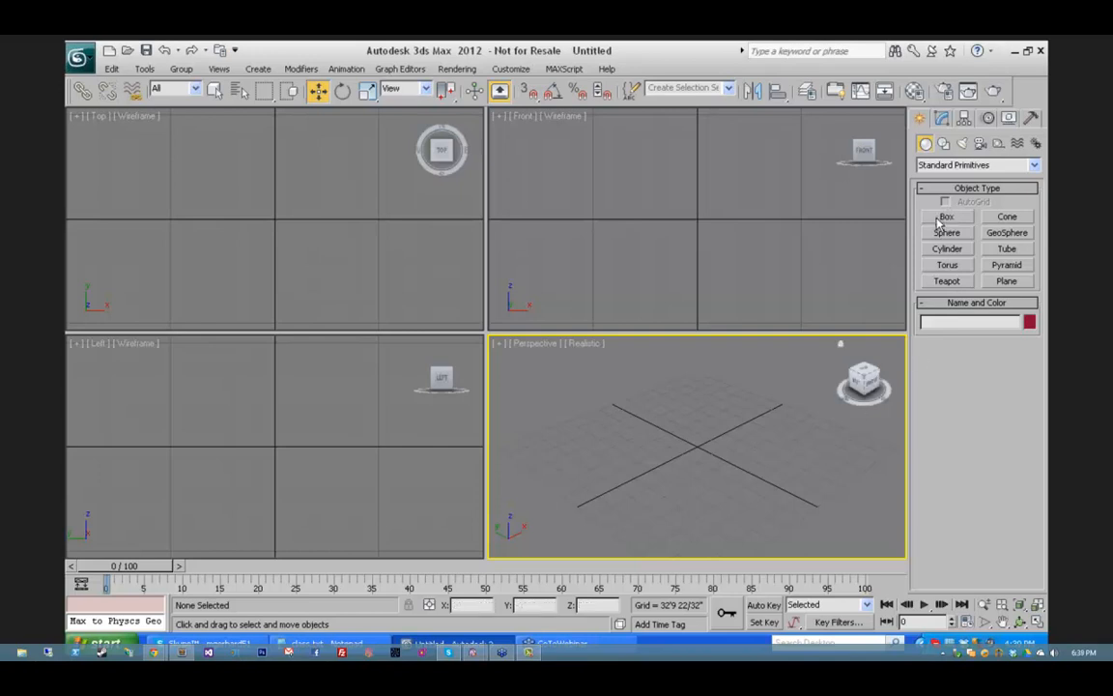
key("ctrl+z")
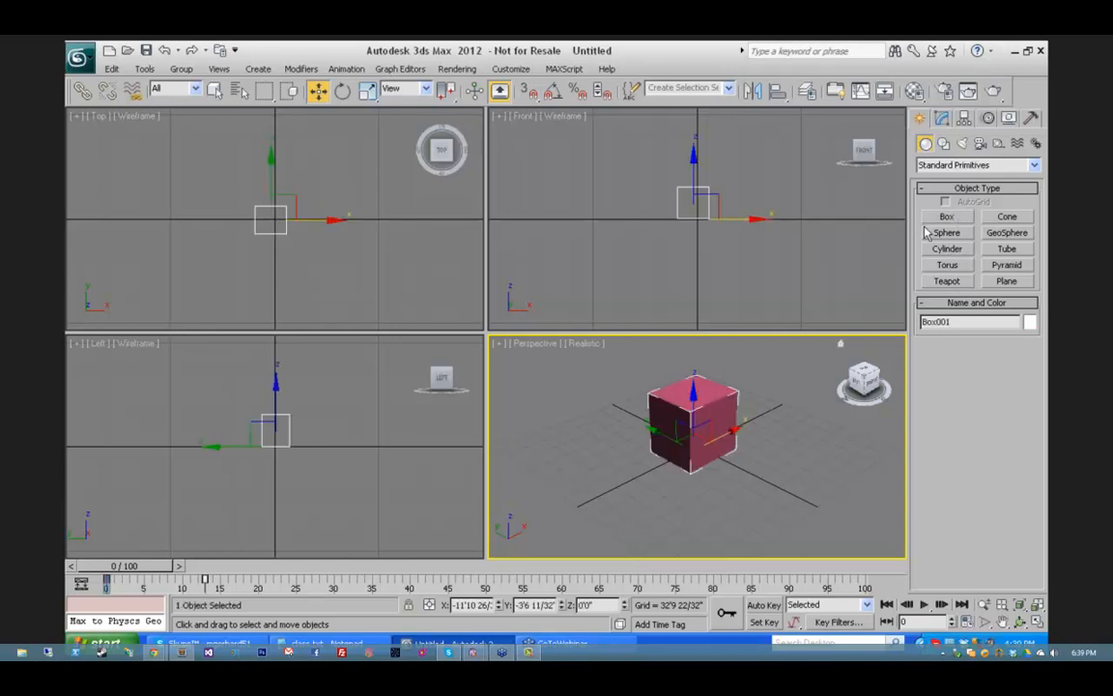
Step: Undo the command history back through the latest three Move commands and redo everything through Delete
left_click(179, 52)
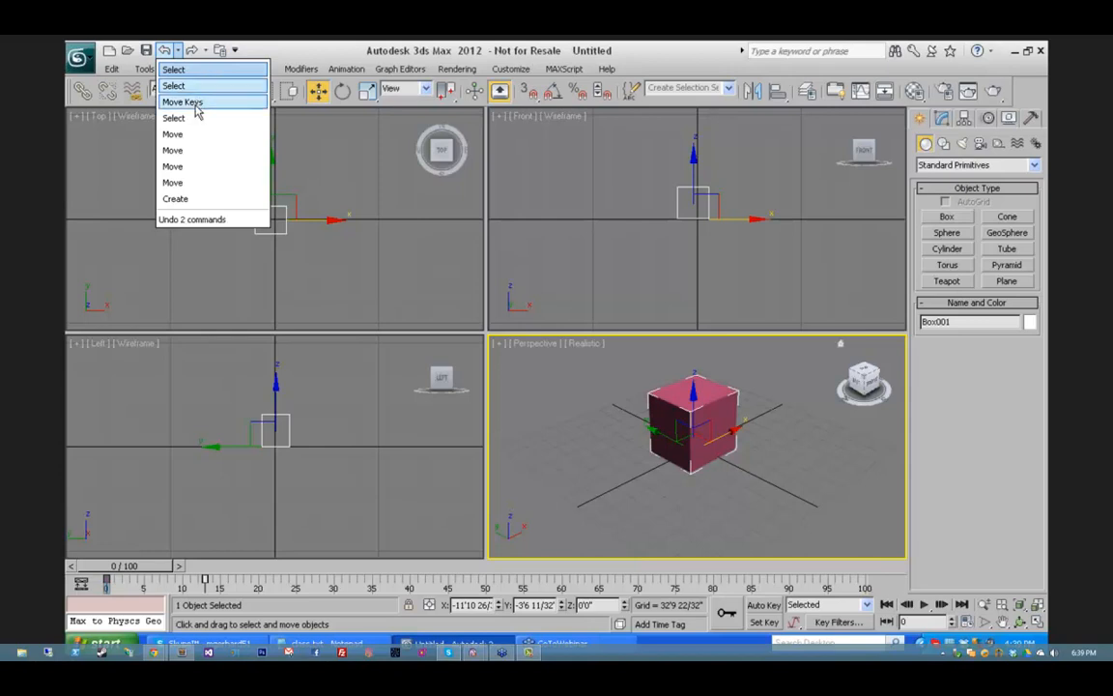
left_click(196, 167)
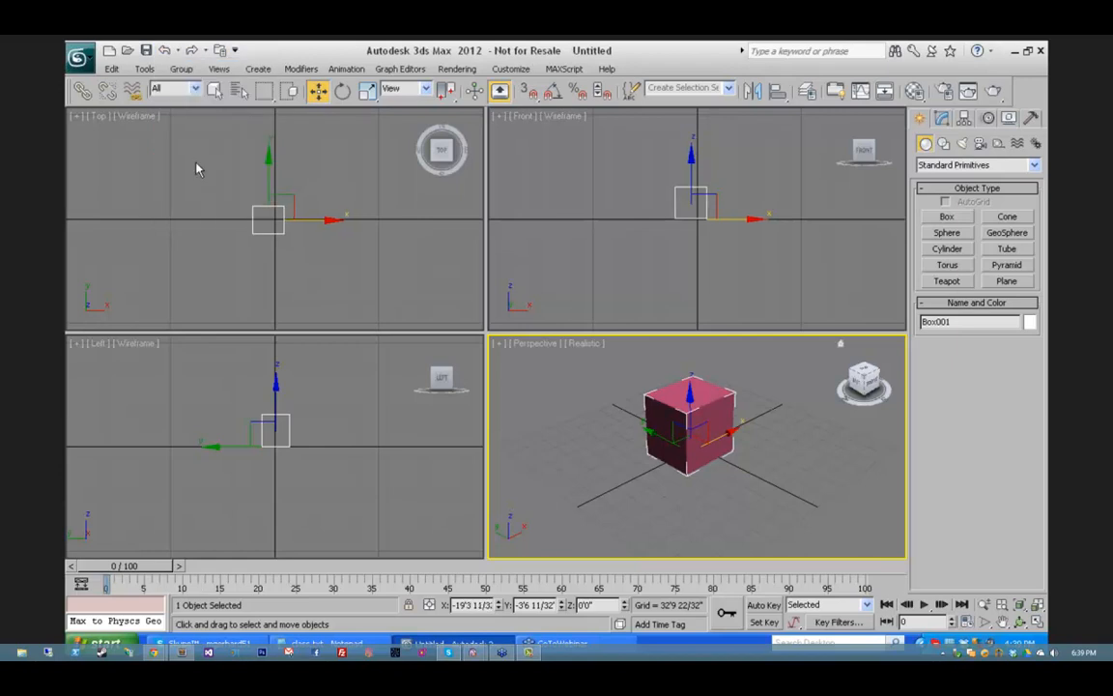
left_click(208, 50)
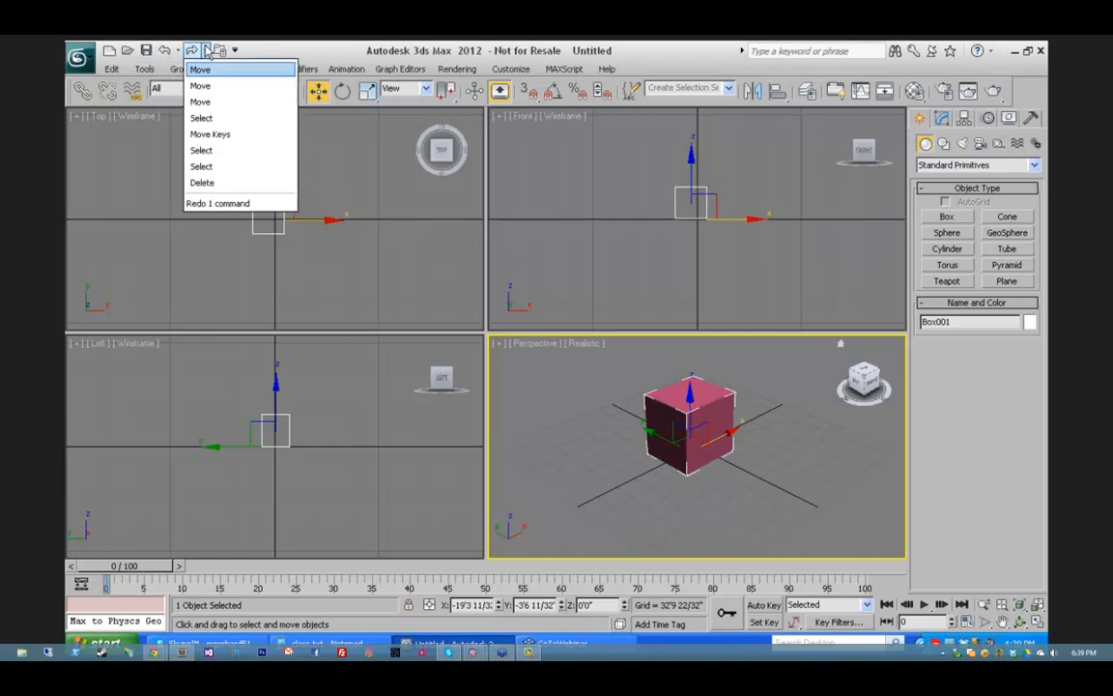
left_click(203, 183)
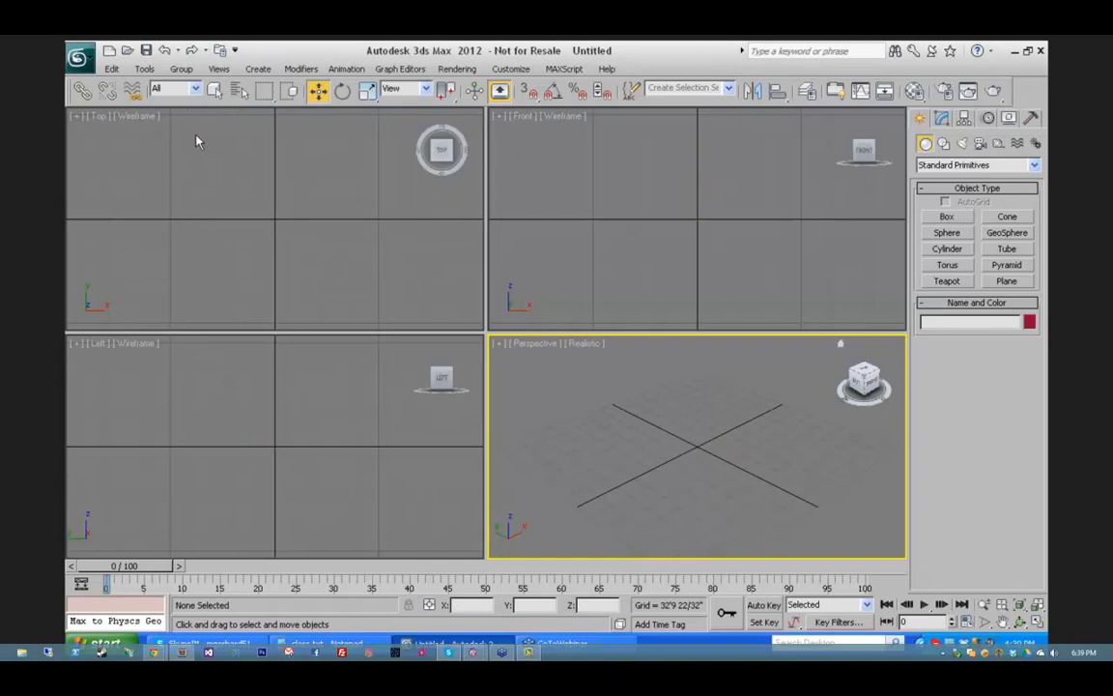
Step: Undo the whole history through the box's Create command and redo all commands up to the last Select before Delete
left_click(177, 50)
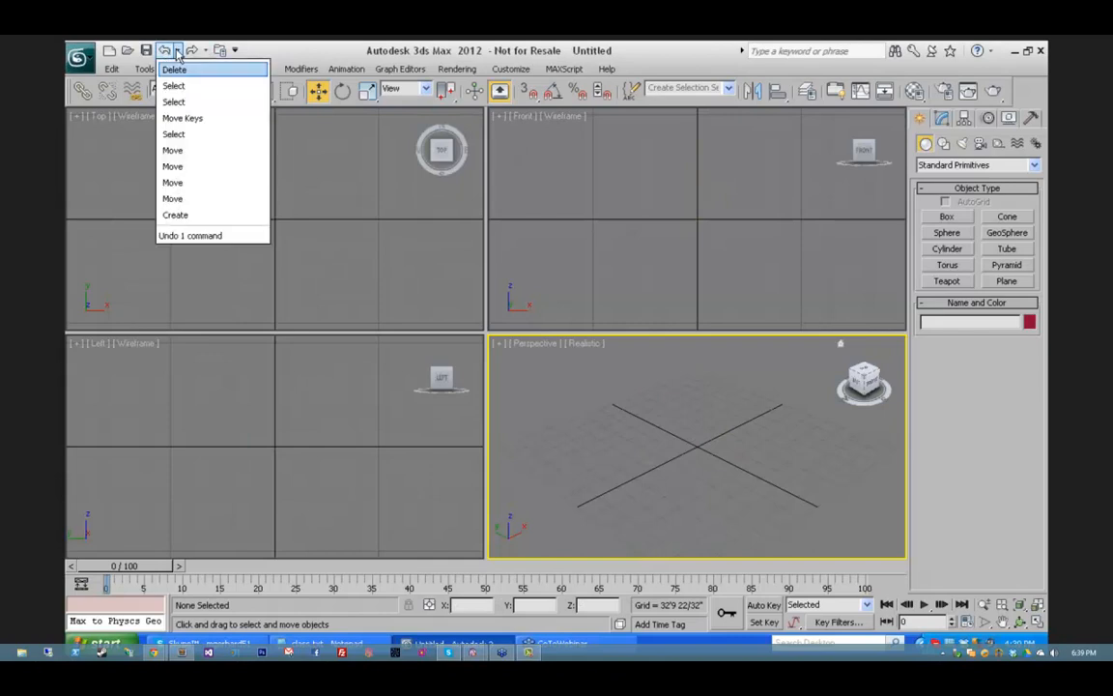
left_click(176, 214)
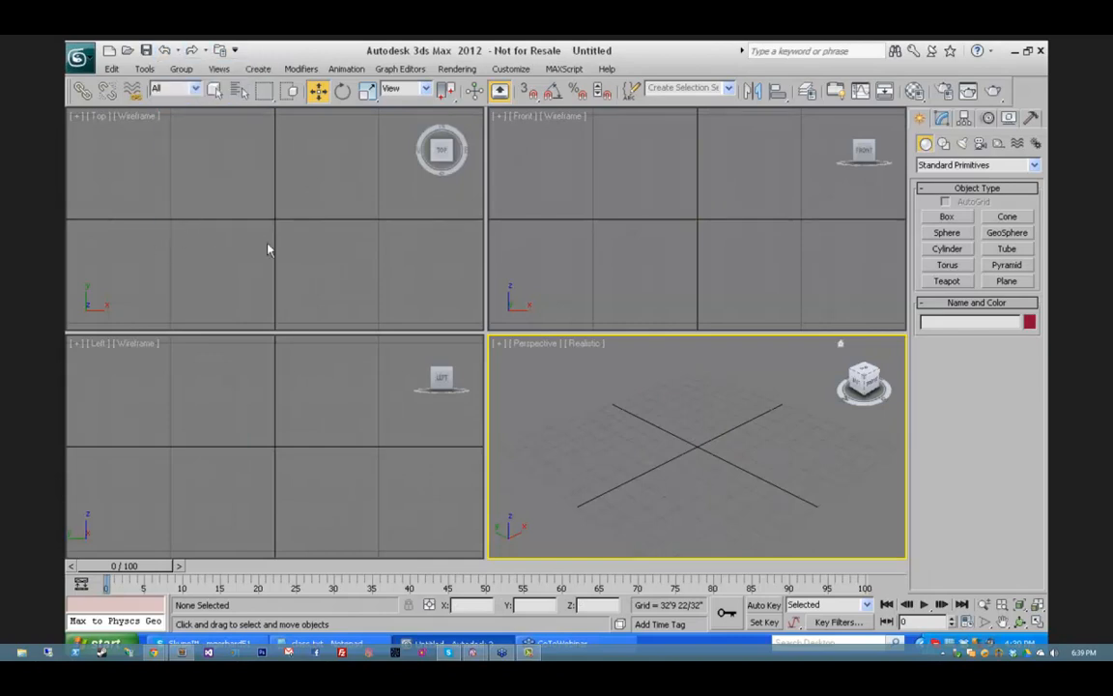
left_click(206, 50)
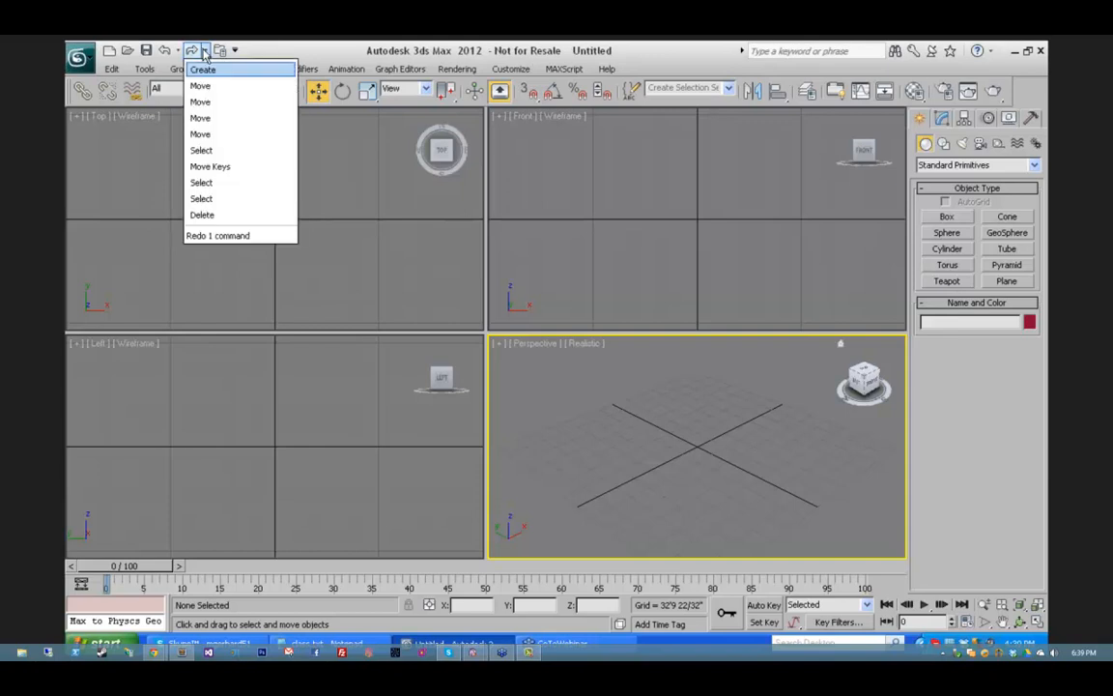
left_click(216, 201)
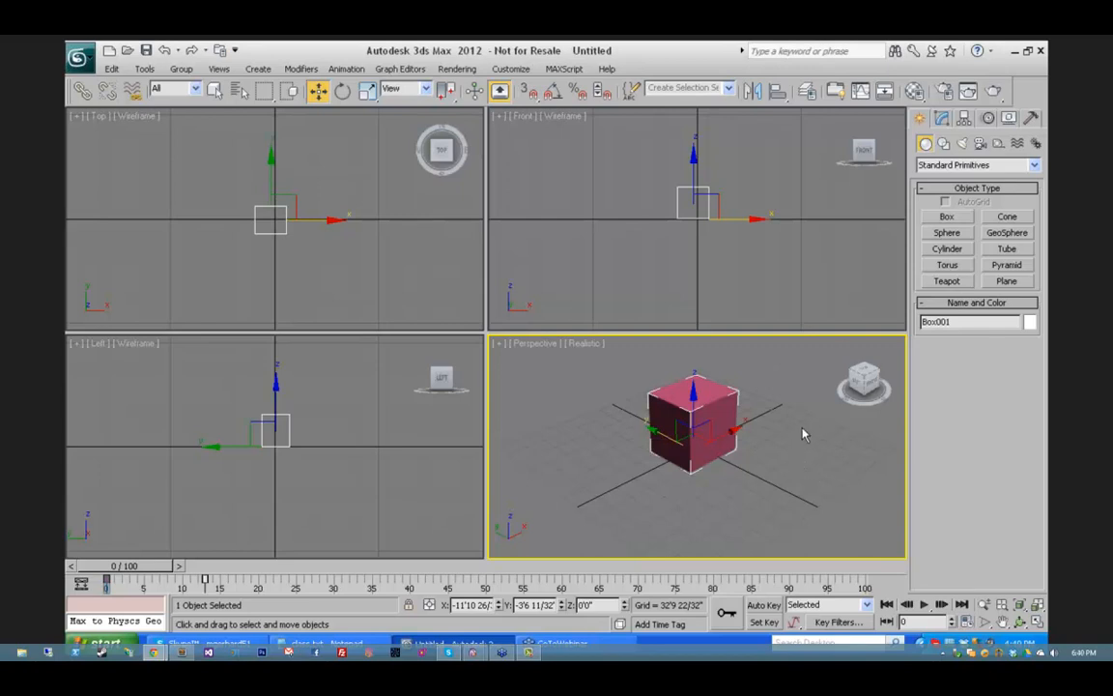
Step: Deselect the box, maximize the Perspective viewport and restore the four-viewport layout
left_click(761, 538)
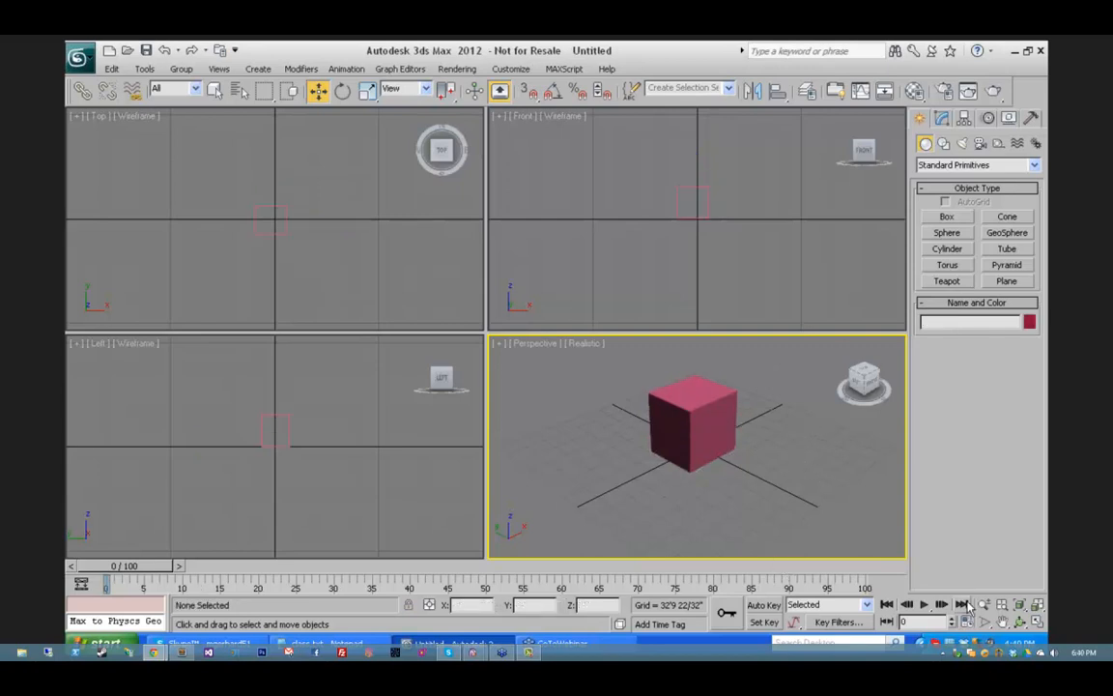
left_click(1038, 626)
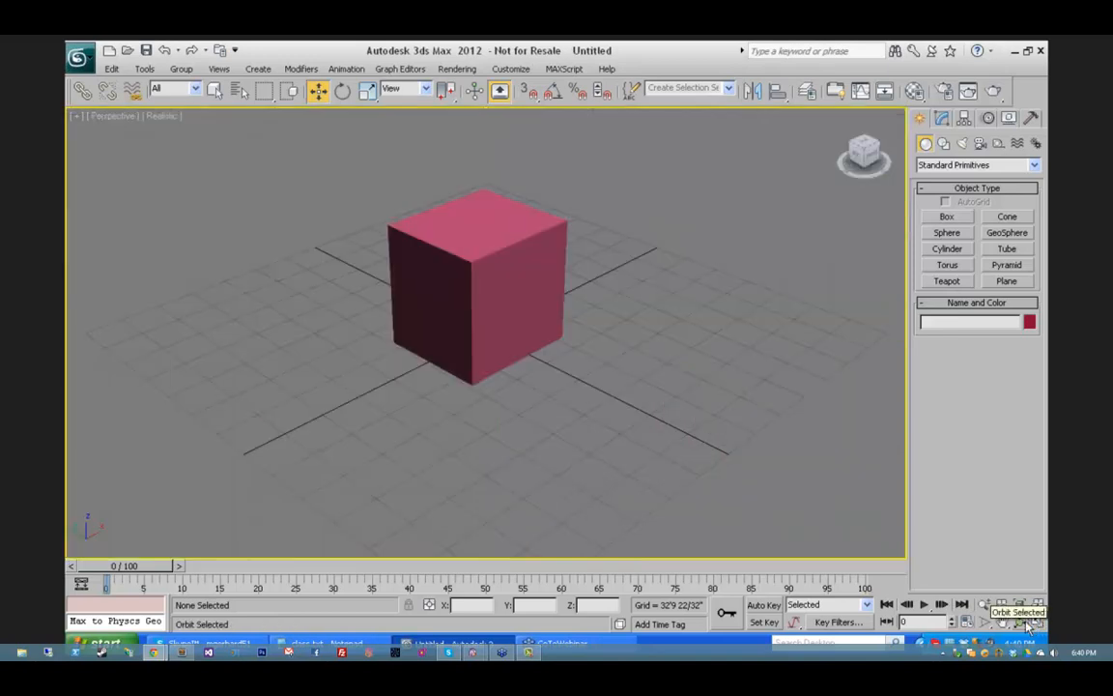
left_click(1038, 626)
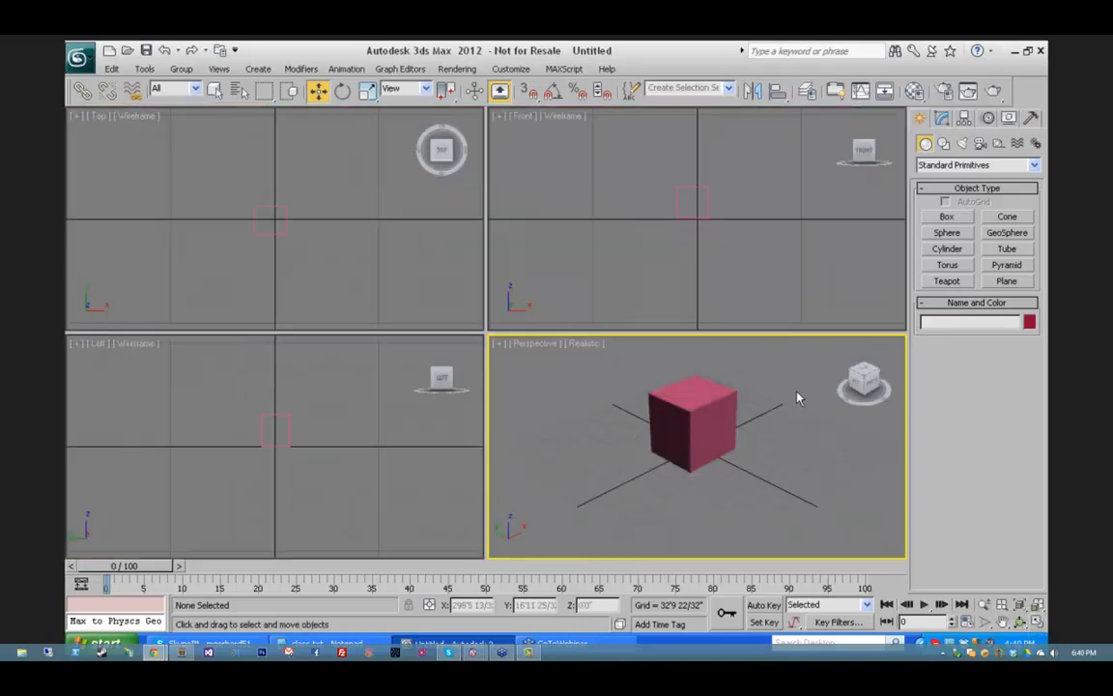
Step: Maximize the Perspective viewport and look through its shading, point-of-view and general viewport label options
left_click(1039, 627)
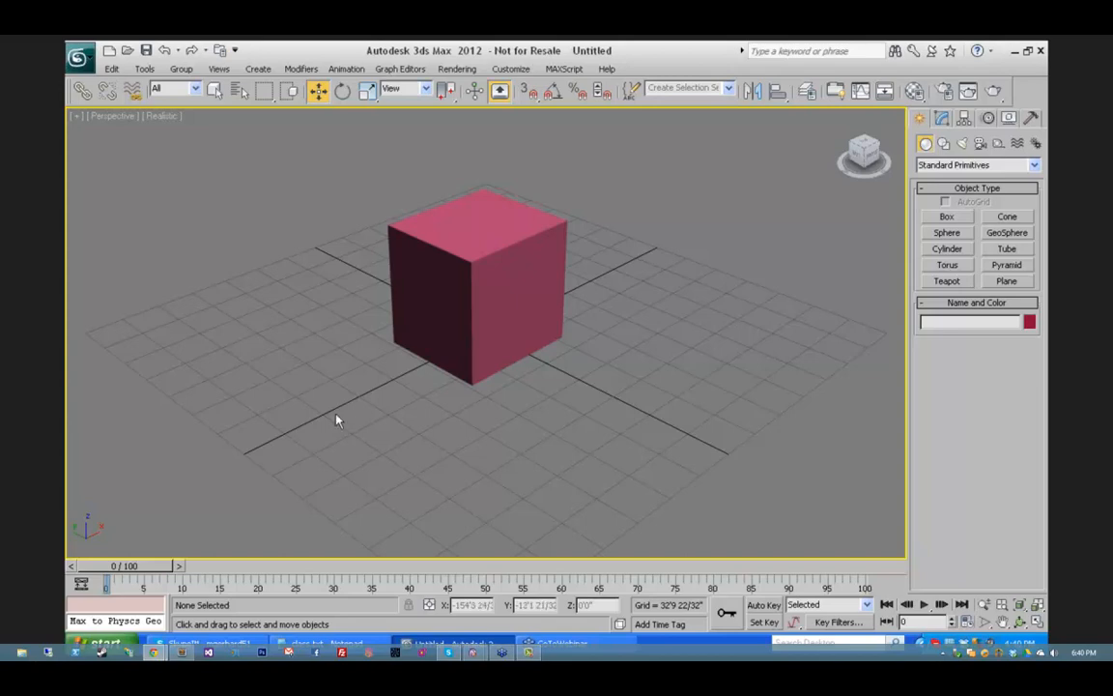
left_click(161, 117)
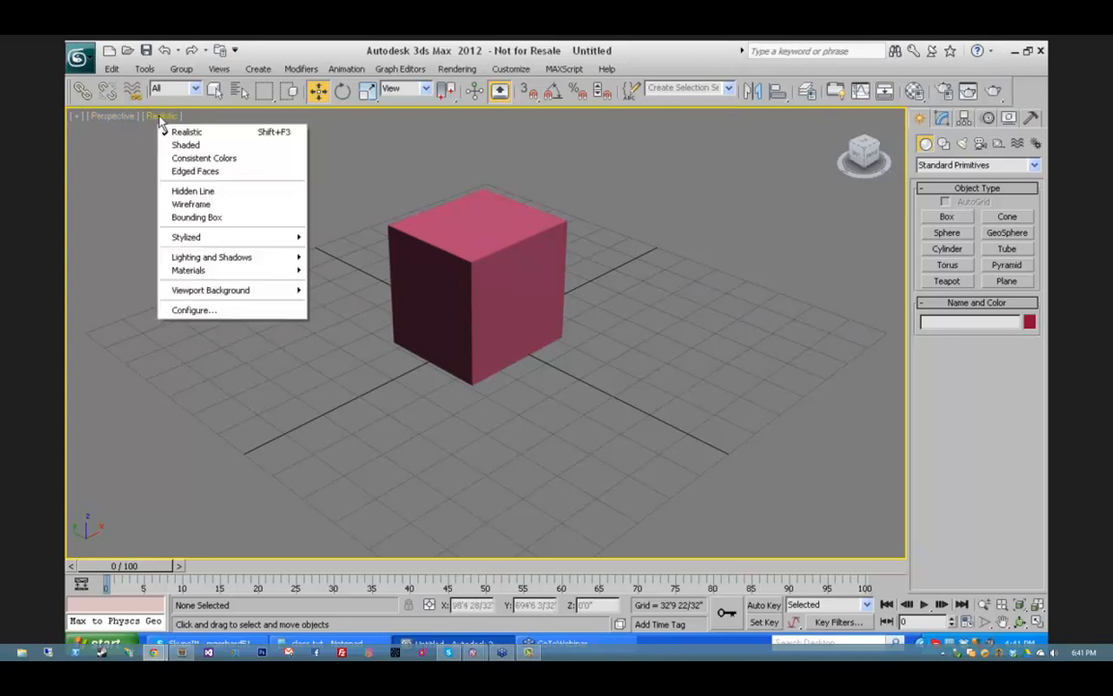
left_click(109, 117)
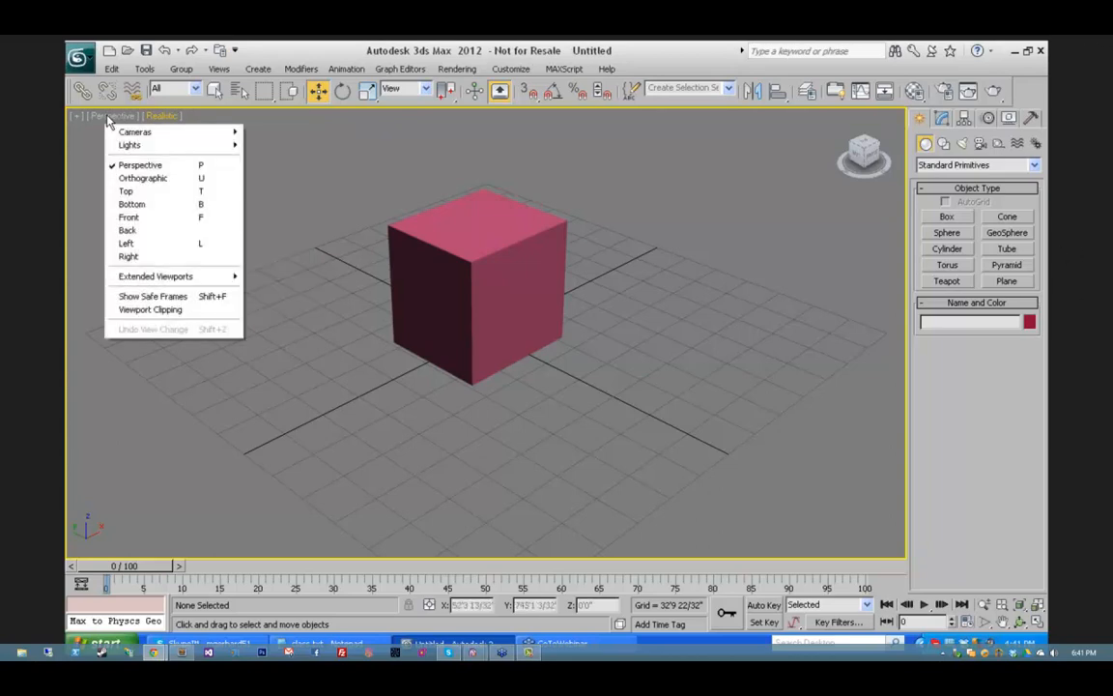
left_click(76, 117)
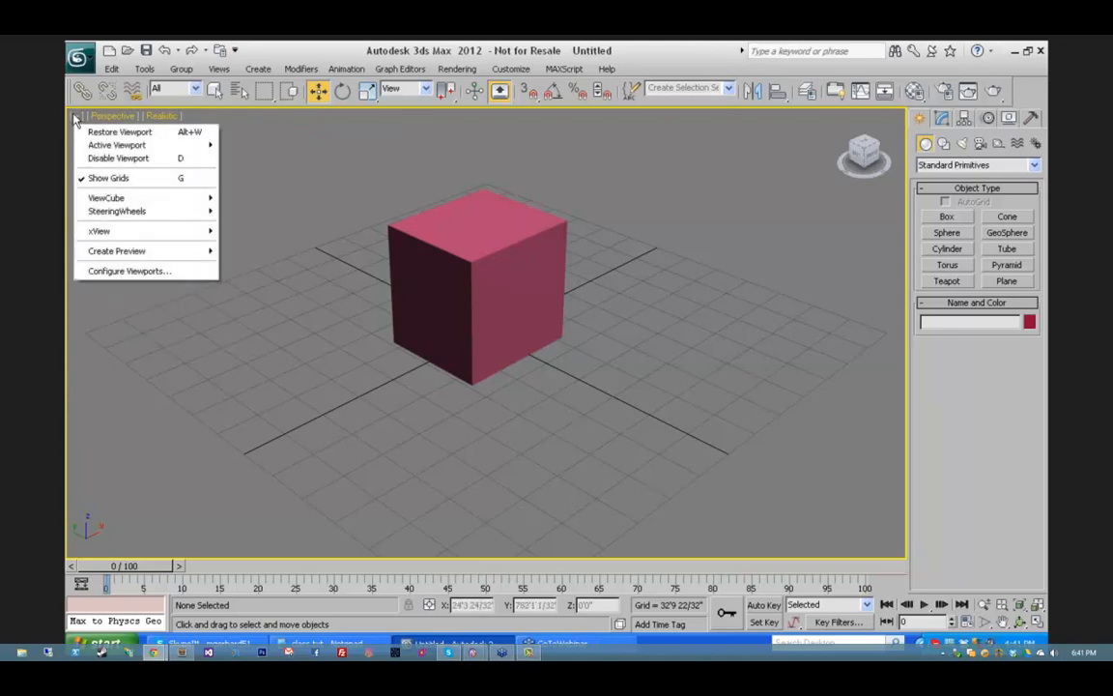
left_click(274, 159)
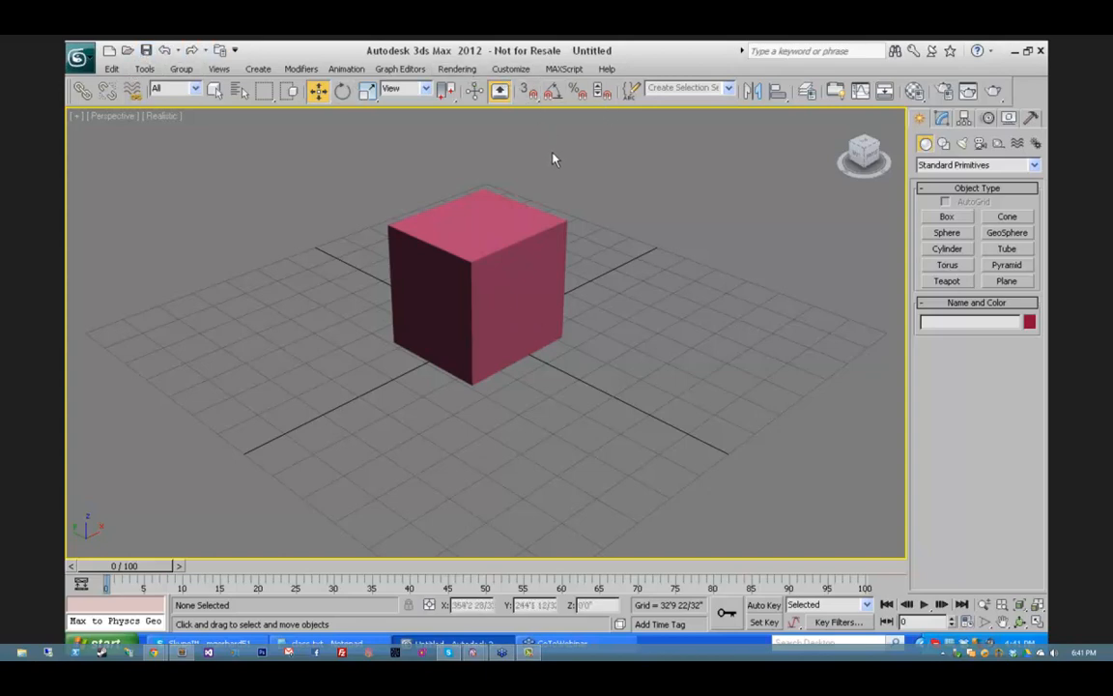
Step: Examine the Scene Undo levels in the general preference settings and close the dialog without changes
left_click(507, 70)
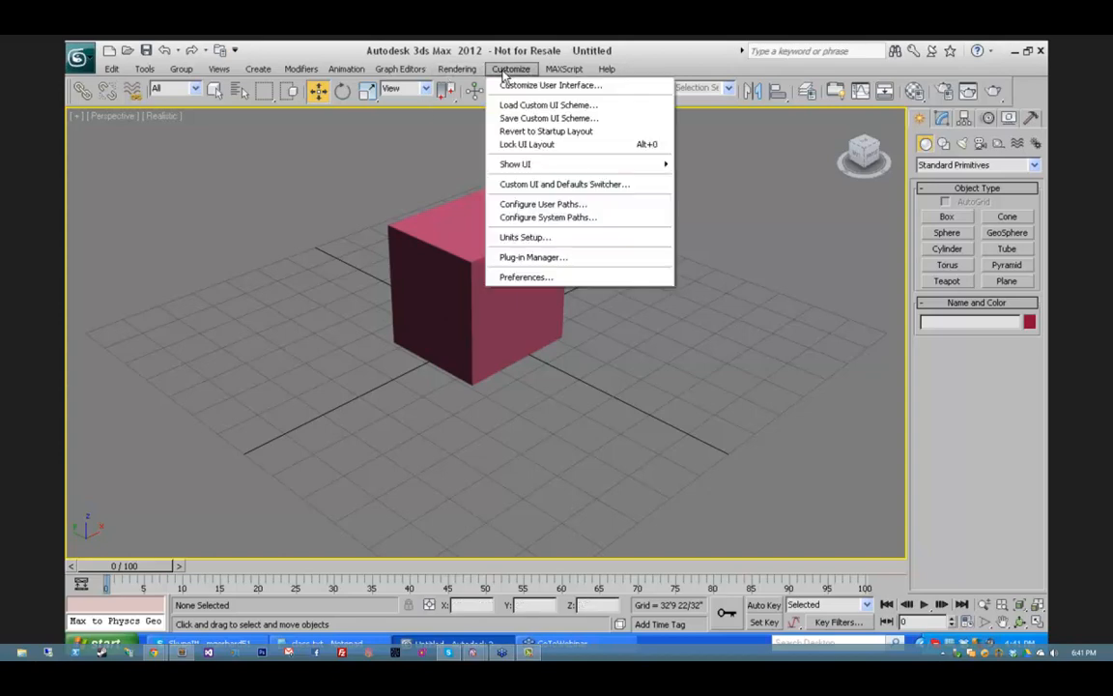
left_click(527, 277)
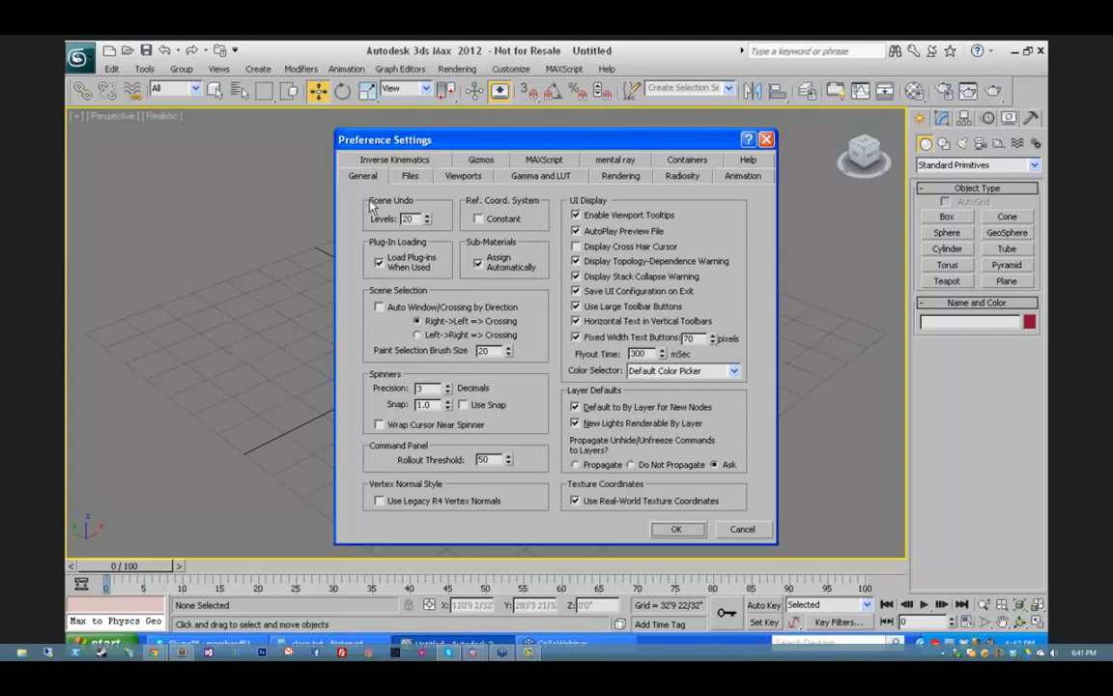
double_click(415, 218)
left_click(416, 221)
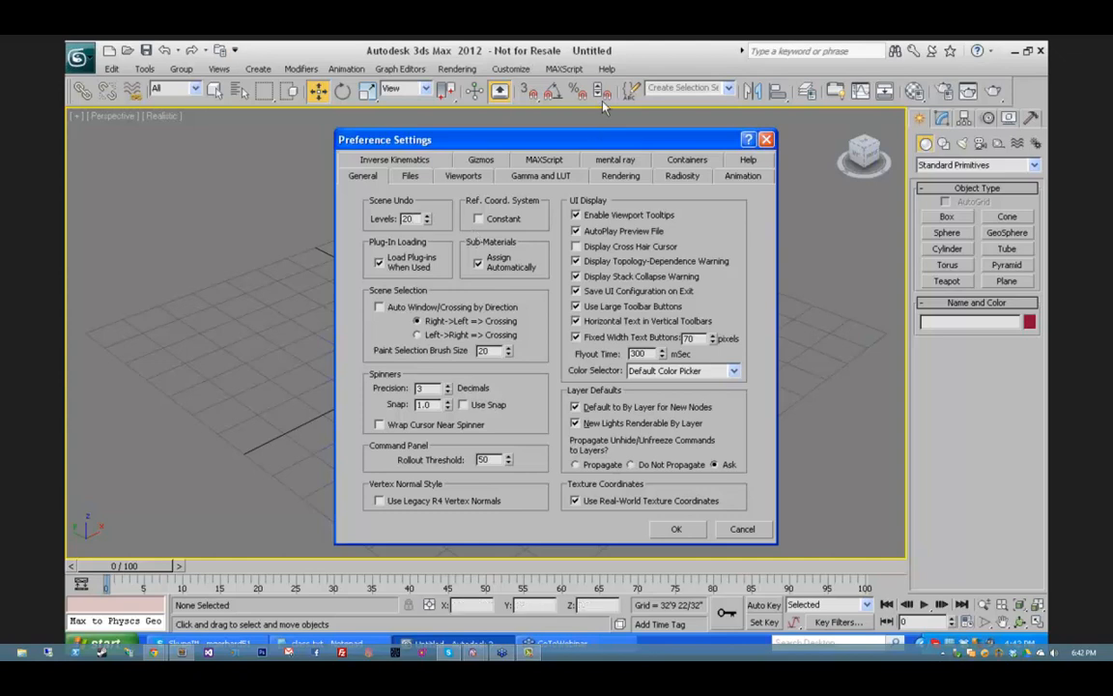
left_click(742, 529)
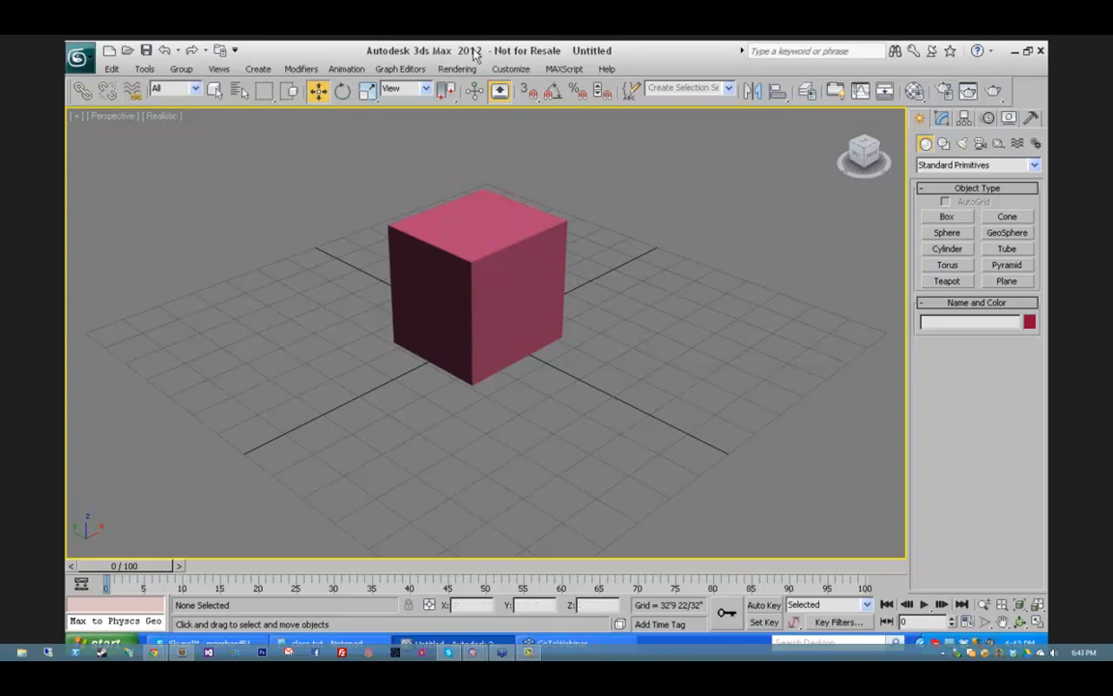
Step: Examine the UI display preferences and the Auto Backup interval in the file preferences, and close without changes
left_click(505, 69)
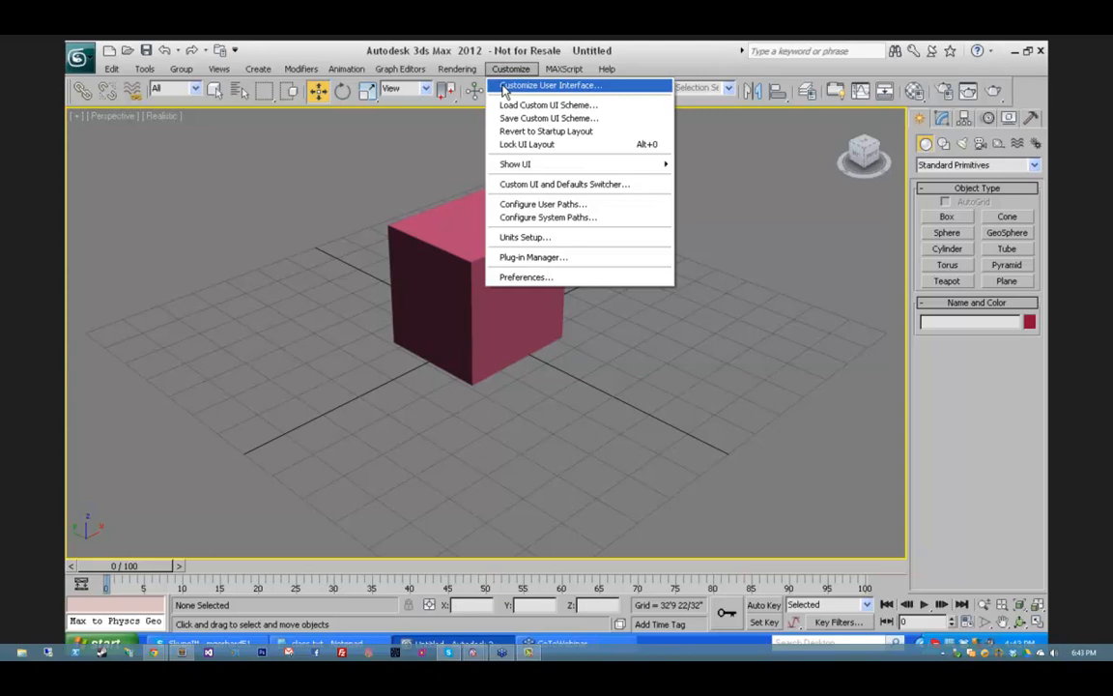
left_click(534, 274)
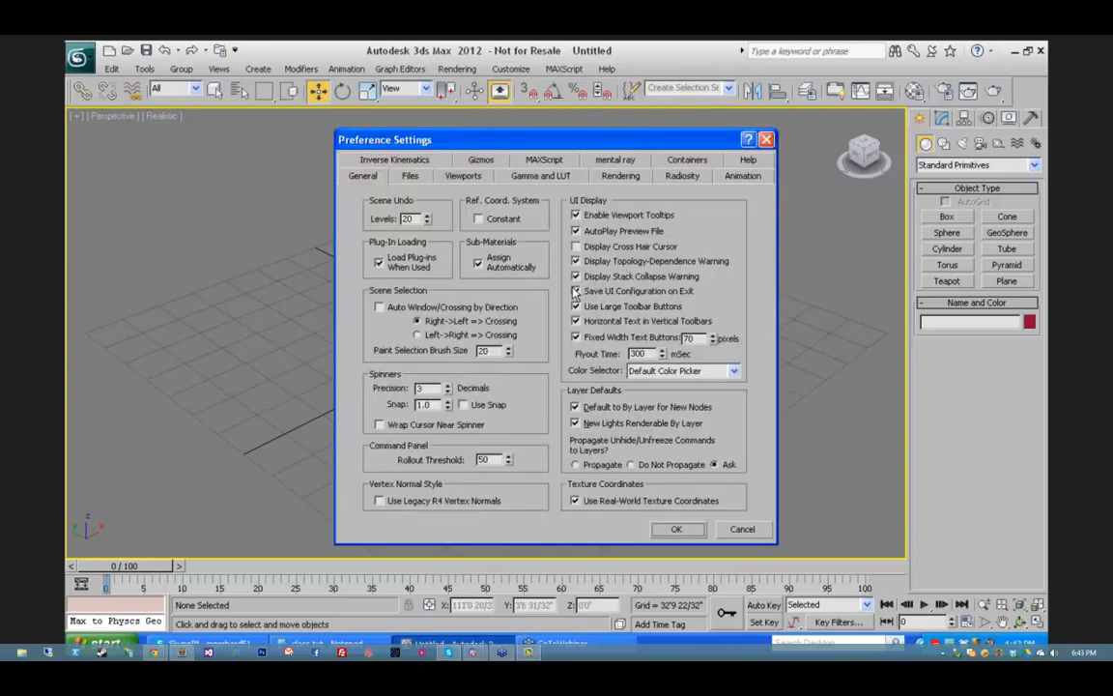
left_click(412, 176)
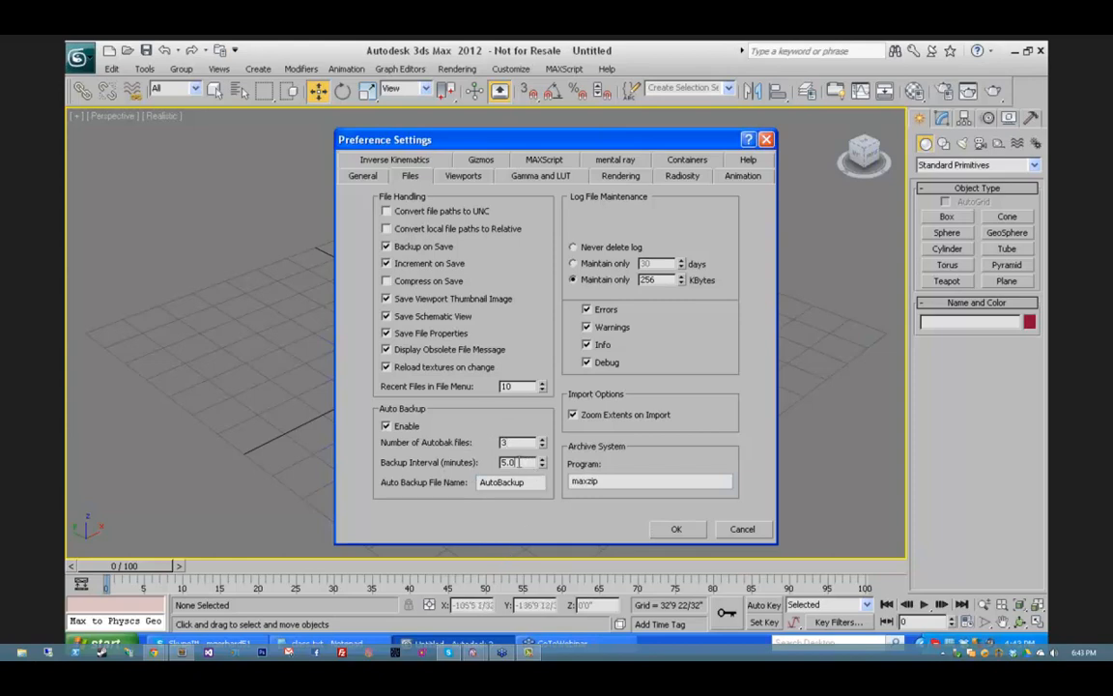
double_click(521, 463)
left_click(741, 529)
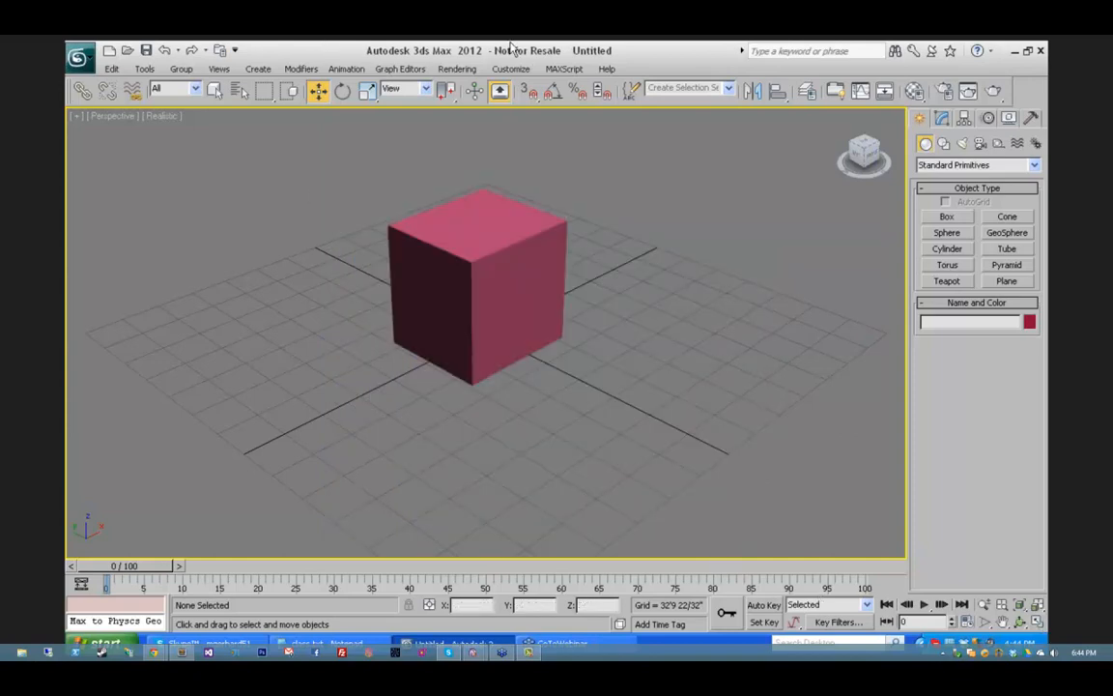
Step: Examine the keyboard shortcut customization, including the Main UI action list and the available groups and command categories
left_click(510, 70)
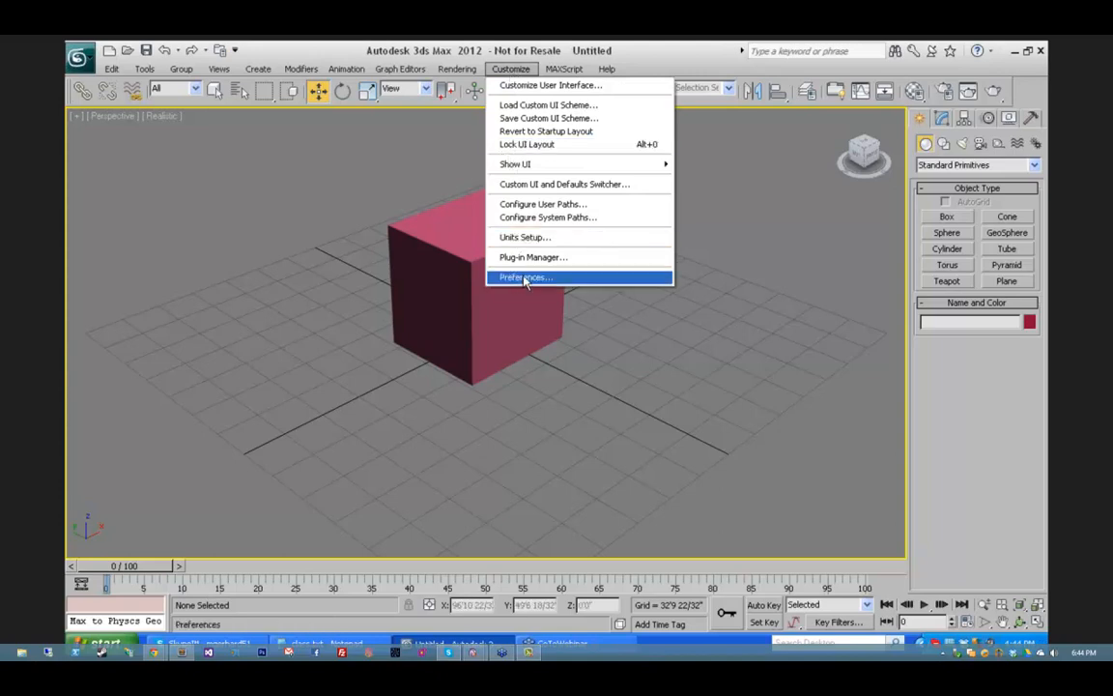
left_click(543, 86)
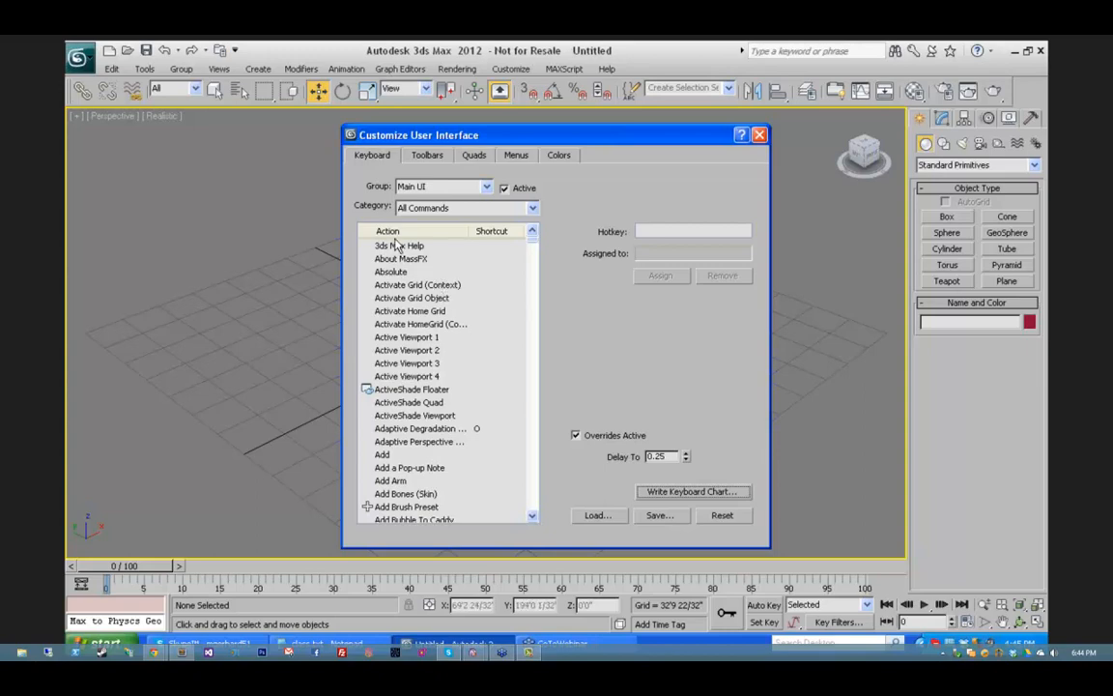
mouse_move(533, 240)
left_mouse_down()
mouse_move(533, 272)
mouse_move(534, 237)
left_mouse_up()
mouse_move(533, 247)
left_mouse_down()
mouse_move(535, 514)
mouse_move(533, 241)
left_mouse_up()
left_click(488, 187)
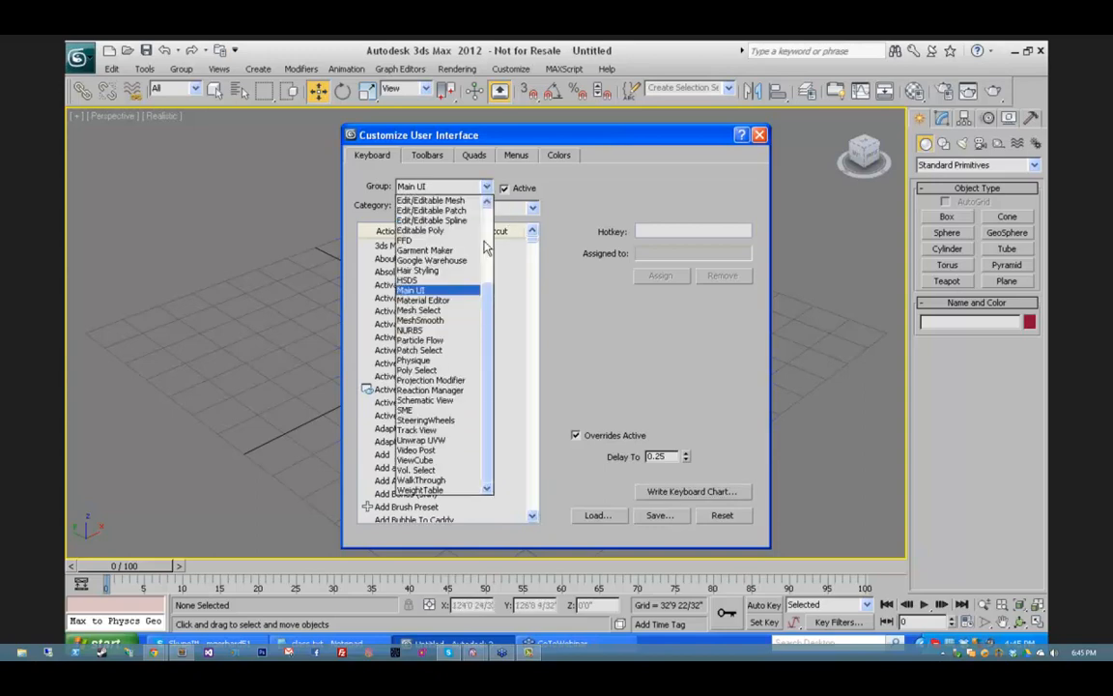
mouse_move(487, 298)
left_mouse_down()
mouse_move(487, 236)
mouse_move(488, 314)
left_mouse_up()
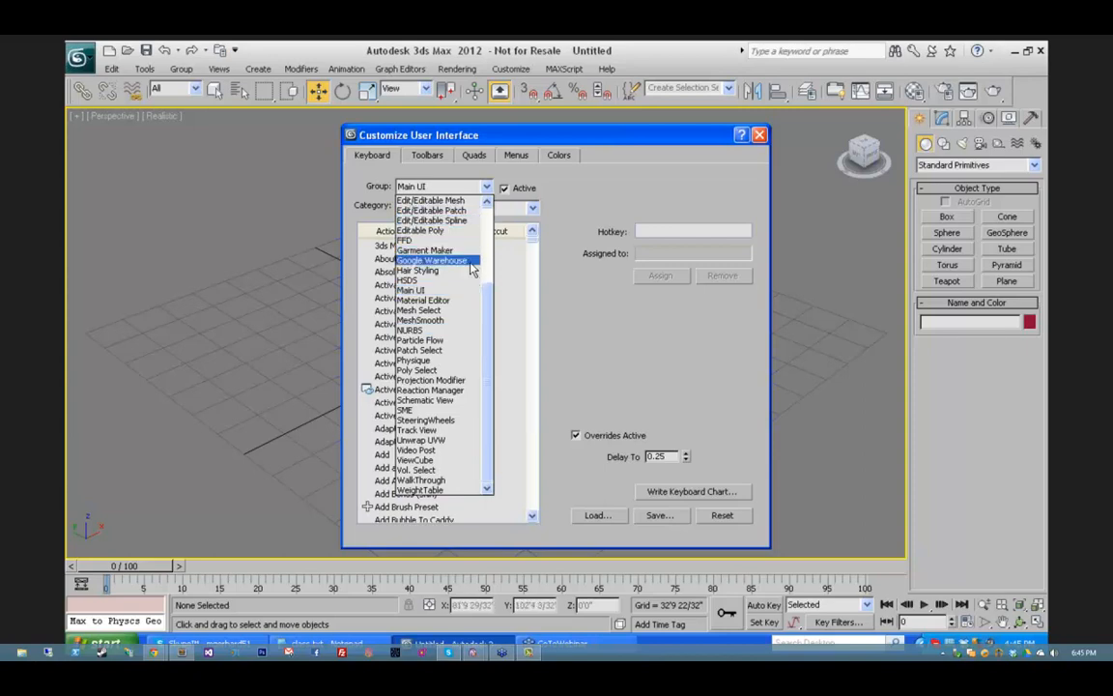
left_click(571, 191)
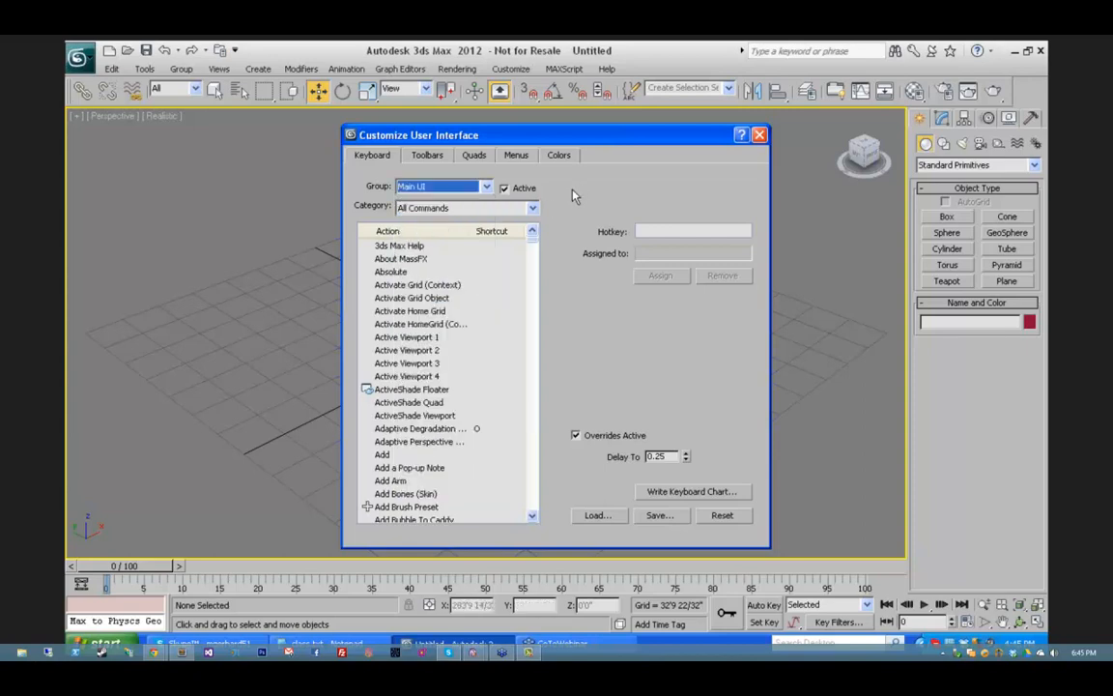
left_click(532, 209)
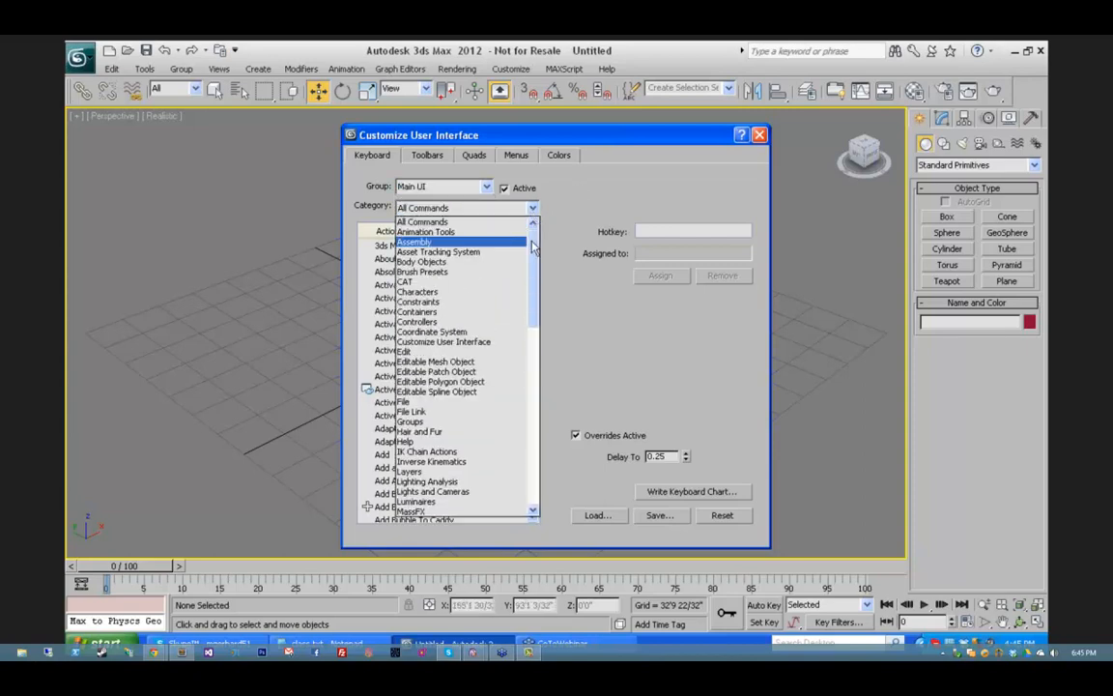
mouse_move(533, 244)
left_mouse_down()
mouse_move(538, 425)
mouse_move(532, 237)
left_mouse_up()
left_click(568, 197)
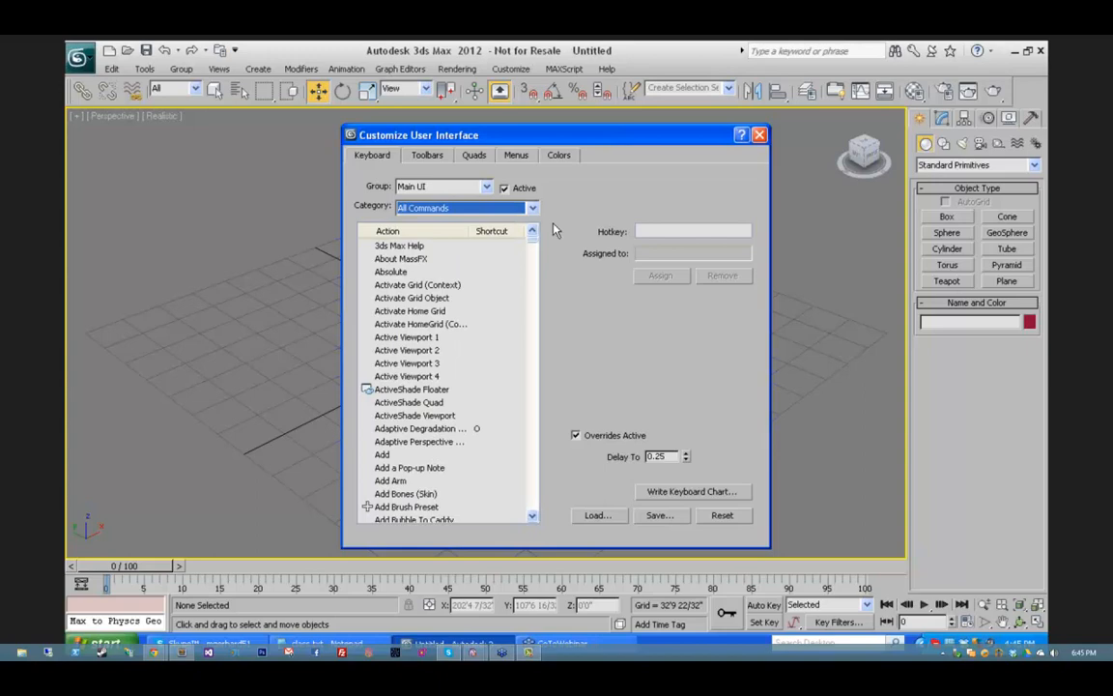
Step: Find the Maximize Viewport Toggle action in the keyboard shortcut list of all commands
left_click_drag(531, 238, 537, 290)
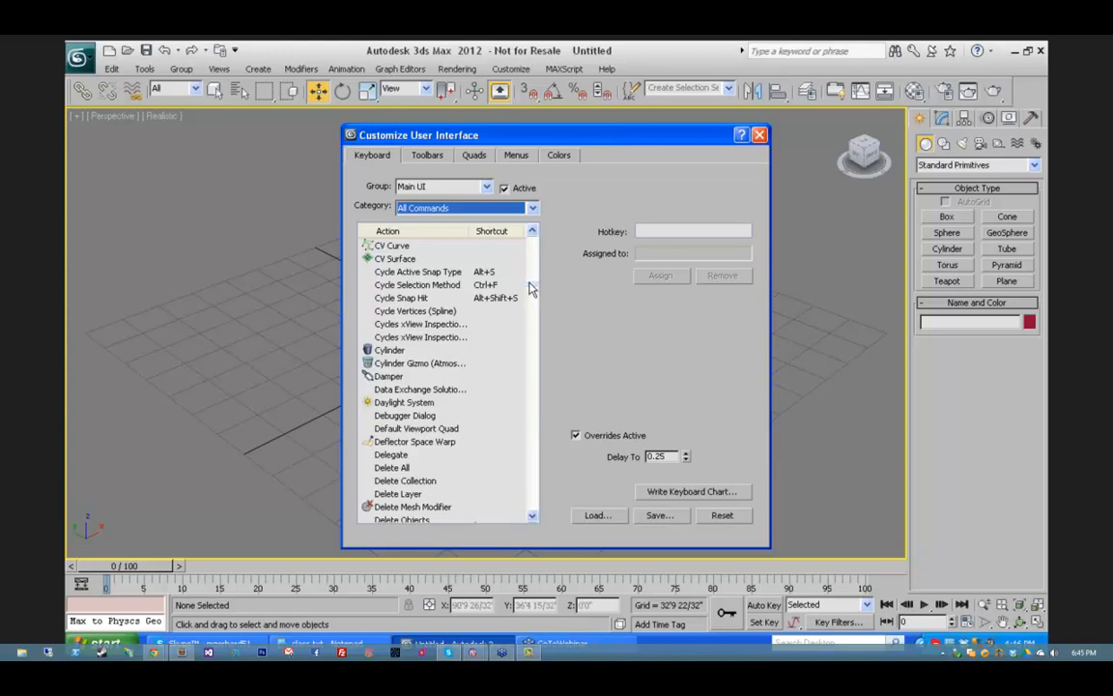
left_click_drag(530, 288, 533, 341)
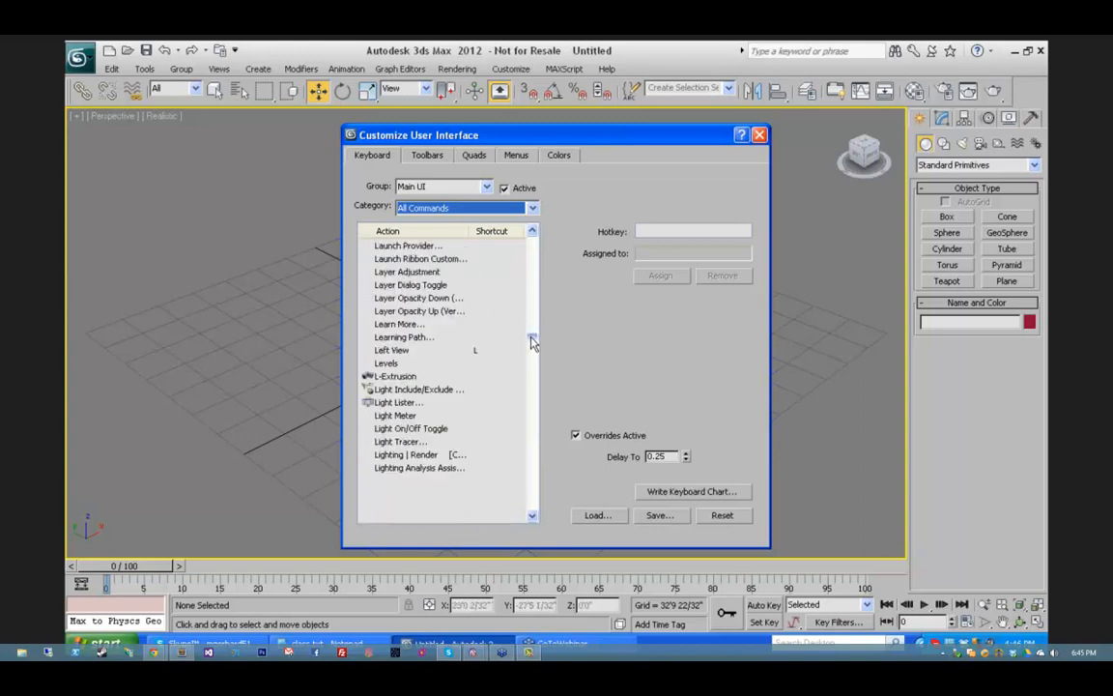
scroll(479, 290, "up", 20)
left_click(386, 286)
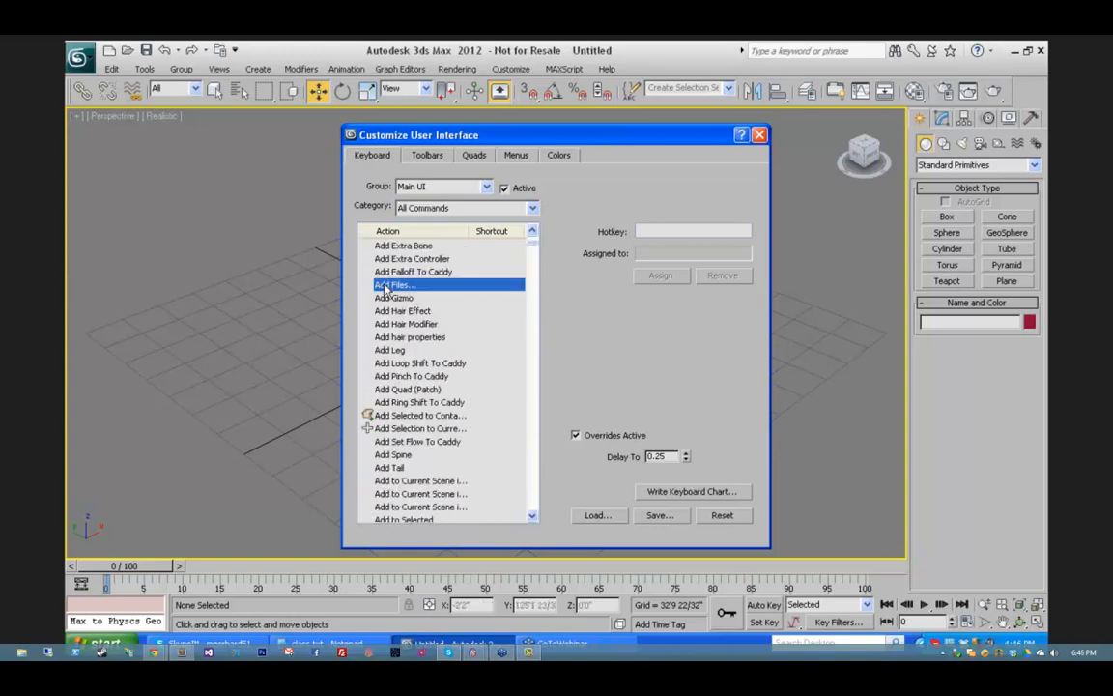
key("m")
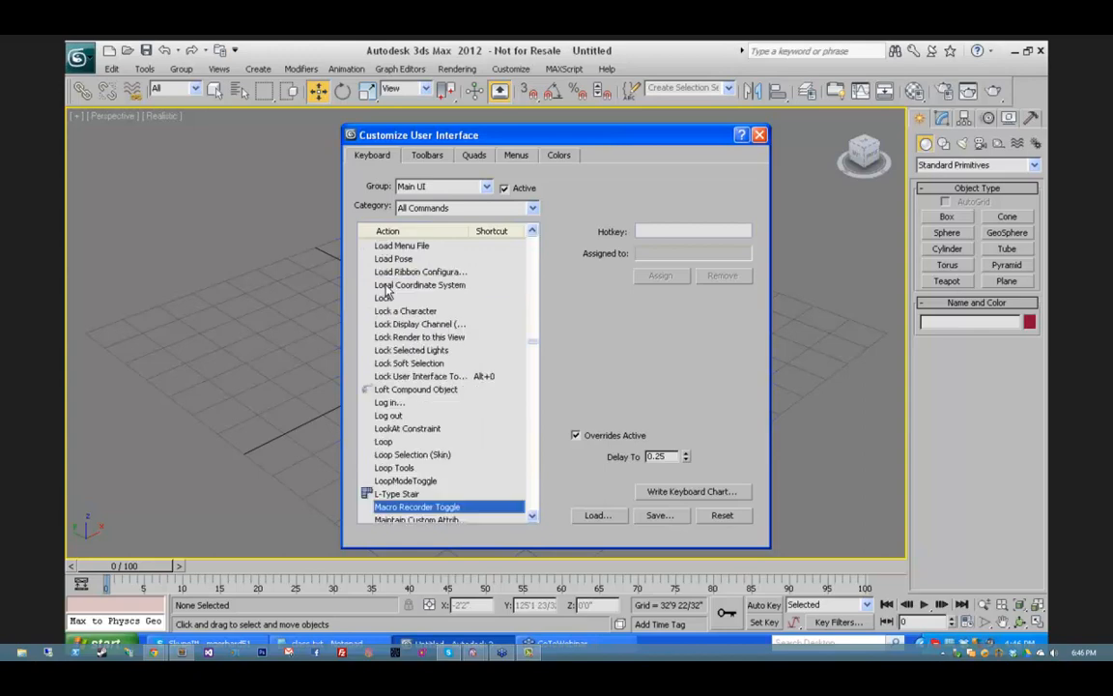
left_click(532, 517)
left_click_drag(532, 519, 534, 521)
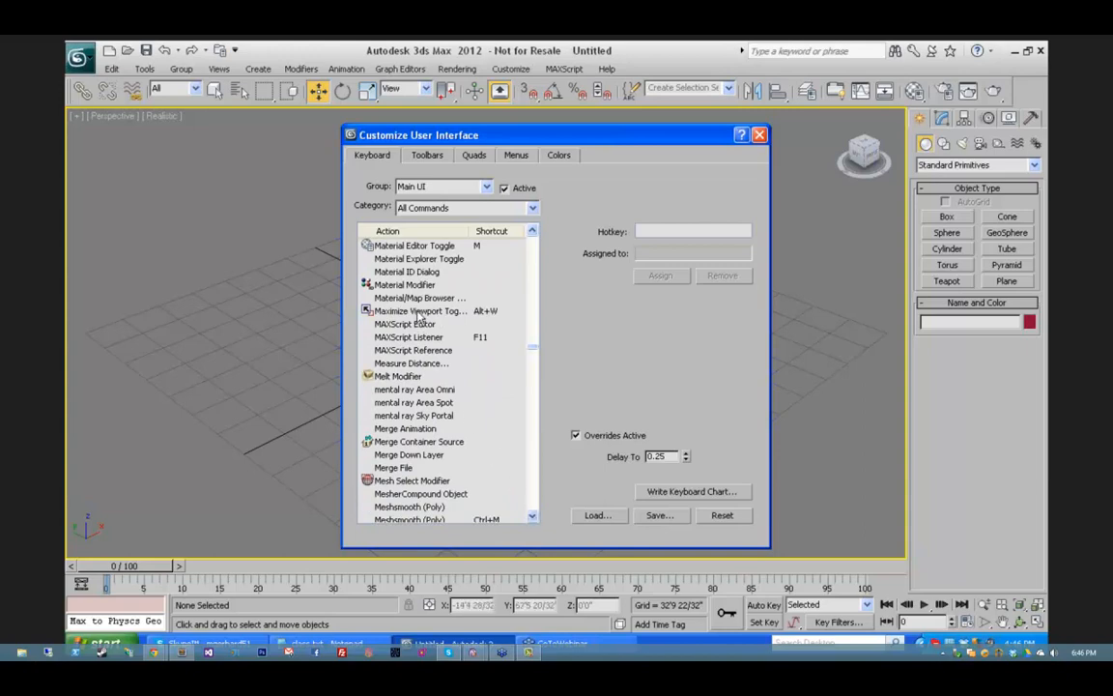
Step: Try Space as the hotkey for Maximize Viewport Toggle, clear the entry and close the customization dialog without assigning it
left_click(482, 313)
left_click(648, 232)
key("space")
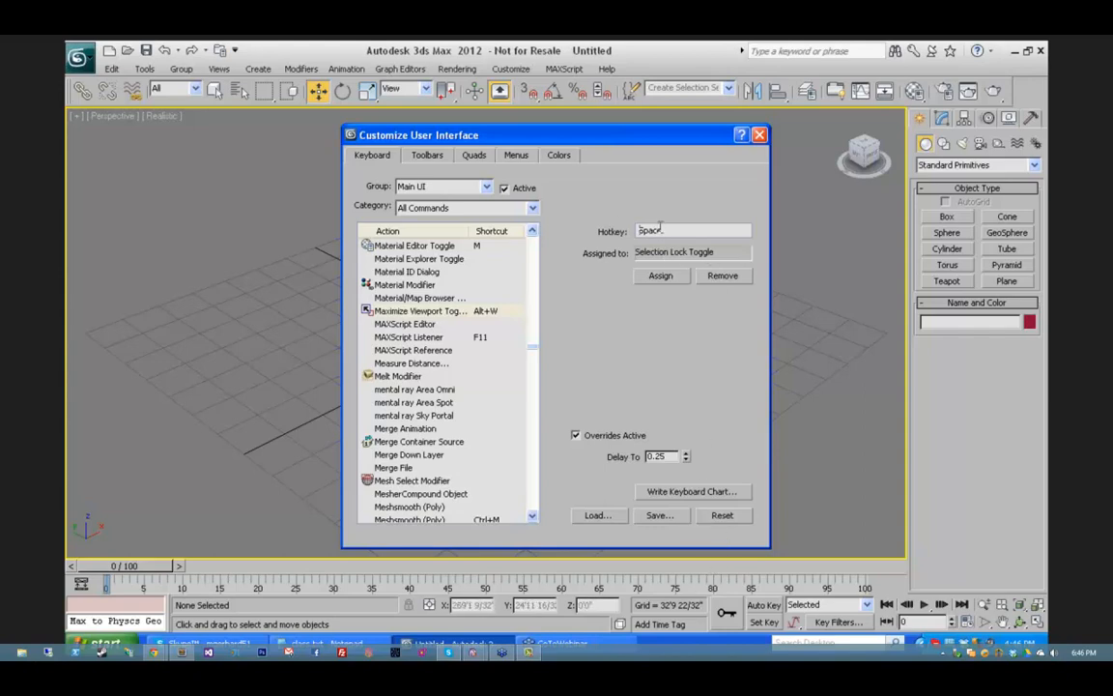
left_click_drag(664, 230, 618, 233)
key("BackSpace")
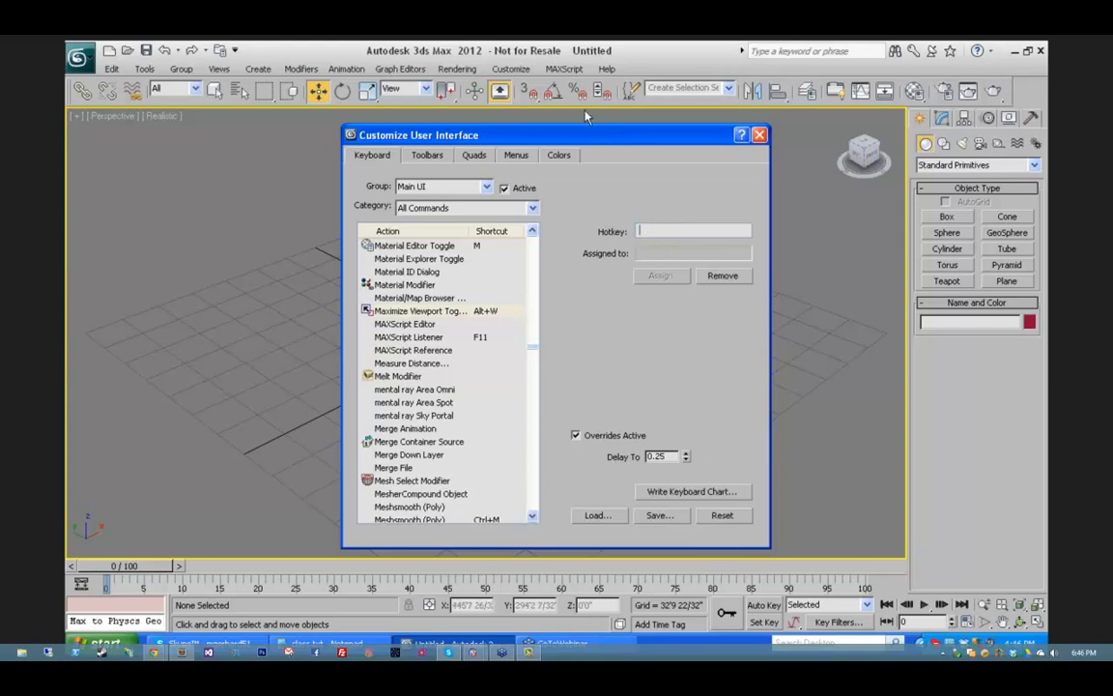
left_click(759, 135)
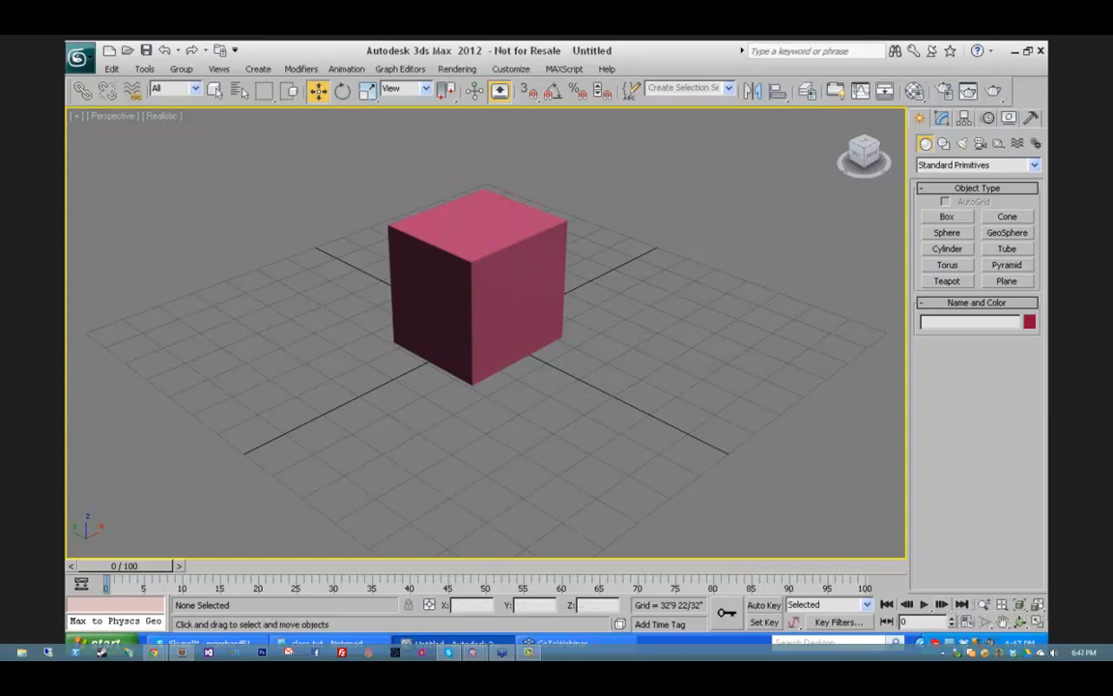
Step: Create a cone to the right of the box, with about 12' base radius, 0 top radius and about 70' height
left_click(984, 605)
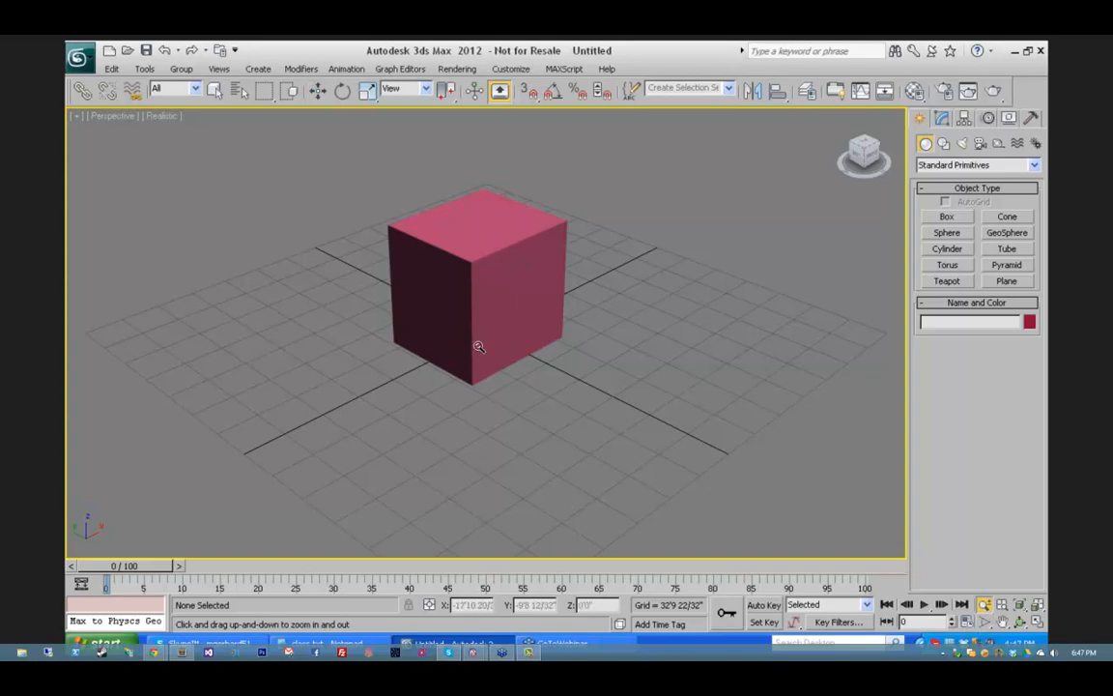
mouse_move(479, 346)
left_mouse_down()
mouse_move(484, 320)
mouse_move(477, 386)
mouse_move(480, 338)
left_mouse_up()
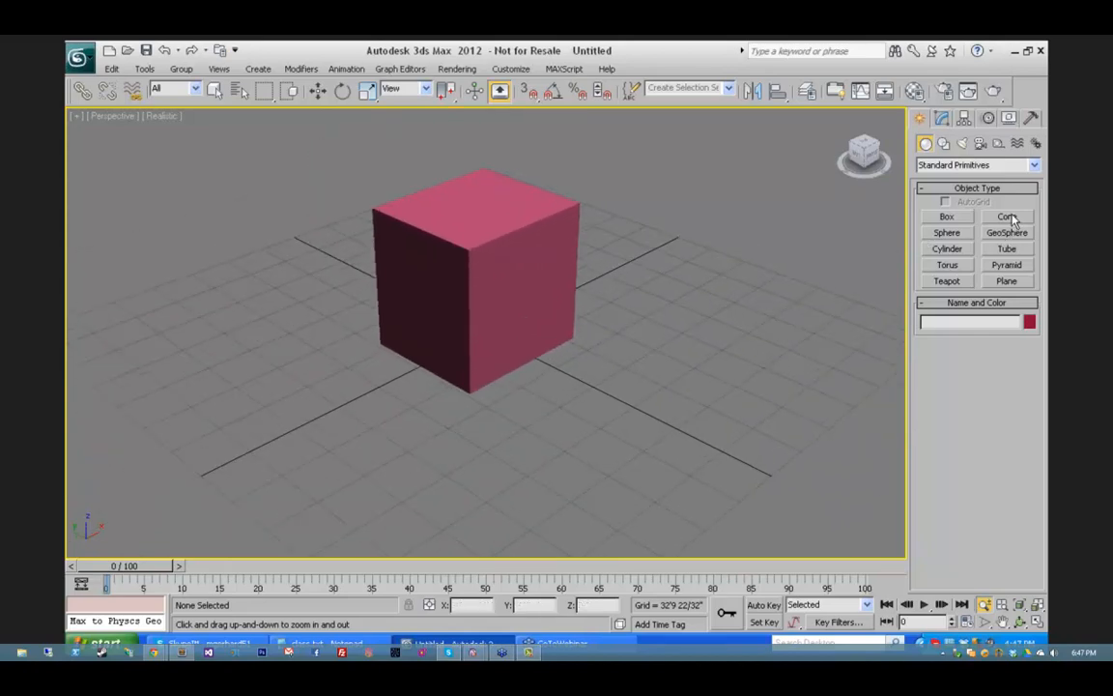
left_click(1008, 216)
left_click_drag(847, 323, 862, 325)
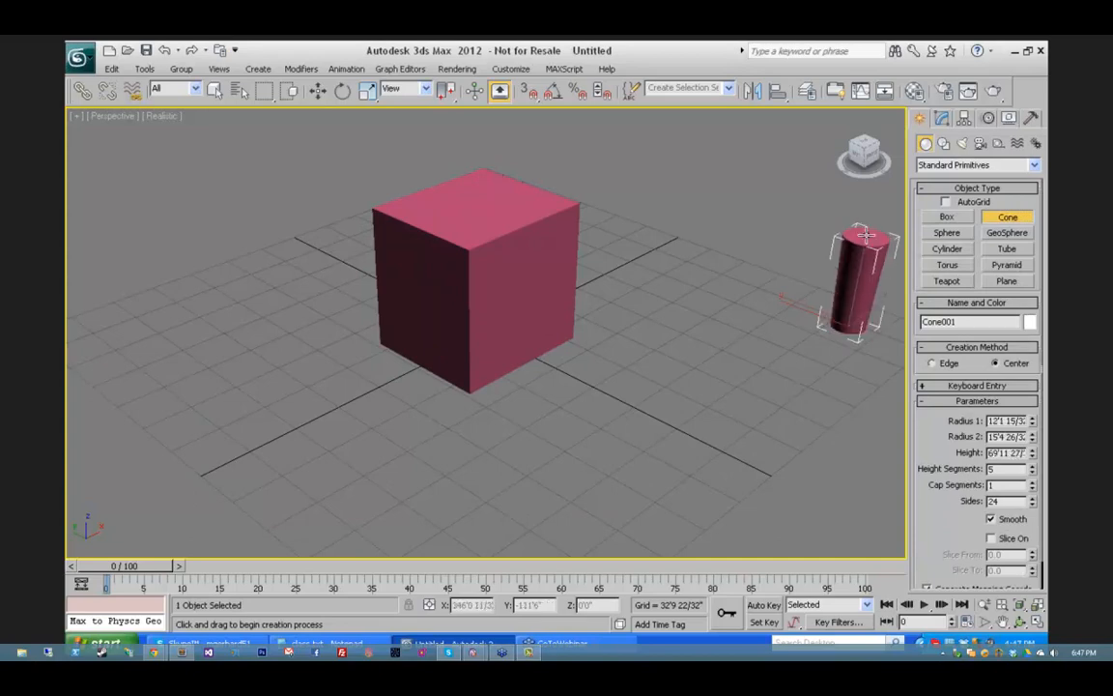
left_click(874, 261)
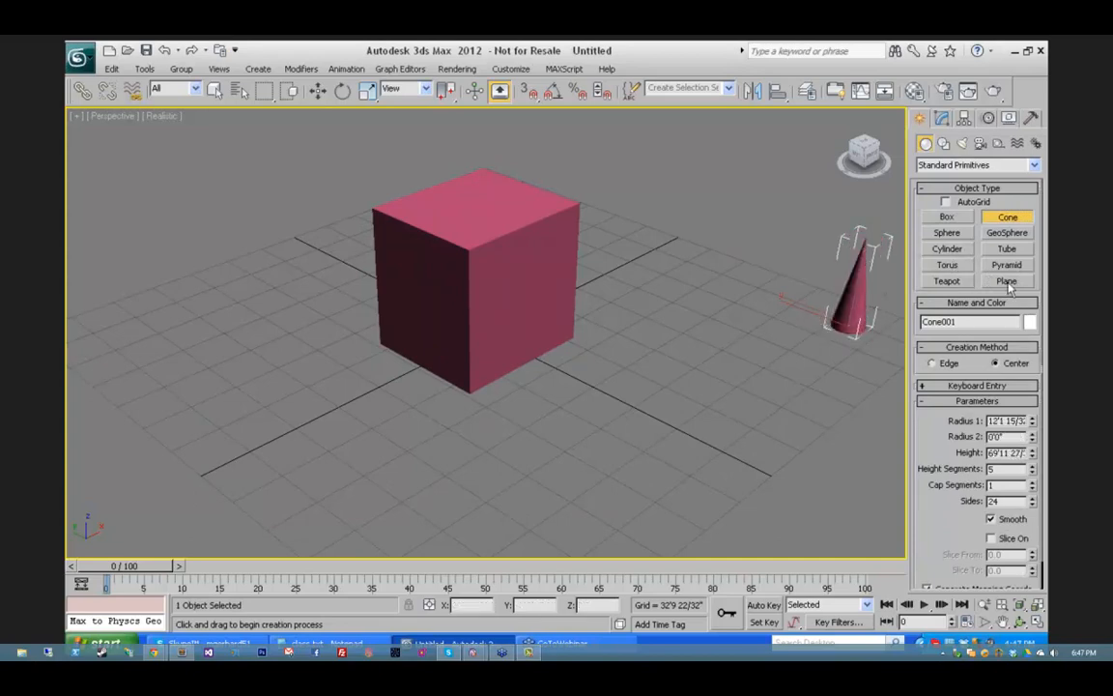
Step: Create a torus to the left of the box, with about 17'6" main radius and about 6' tube radius
left_click(948, 266)
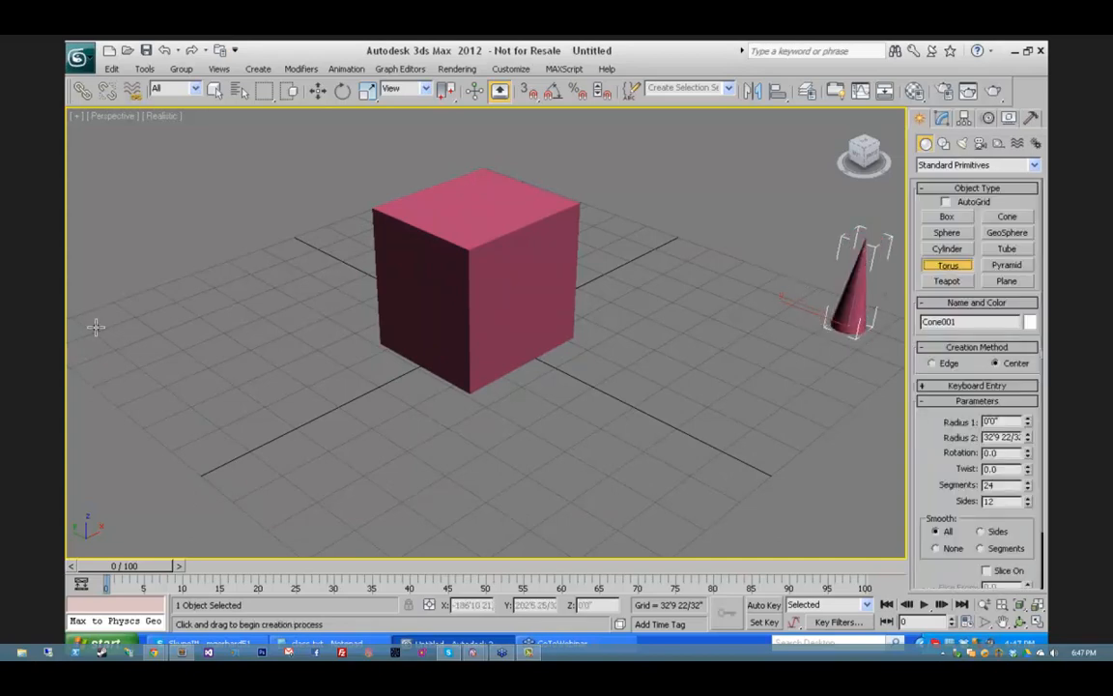
left_click_drag(95, 322, 126, 341)
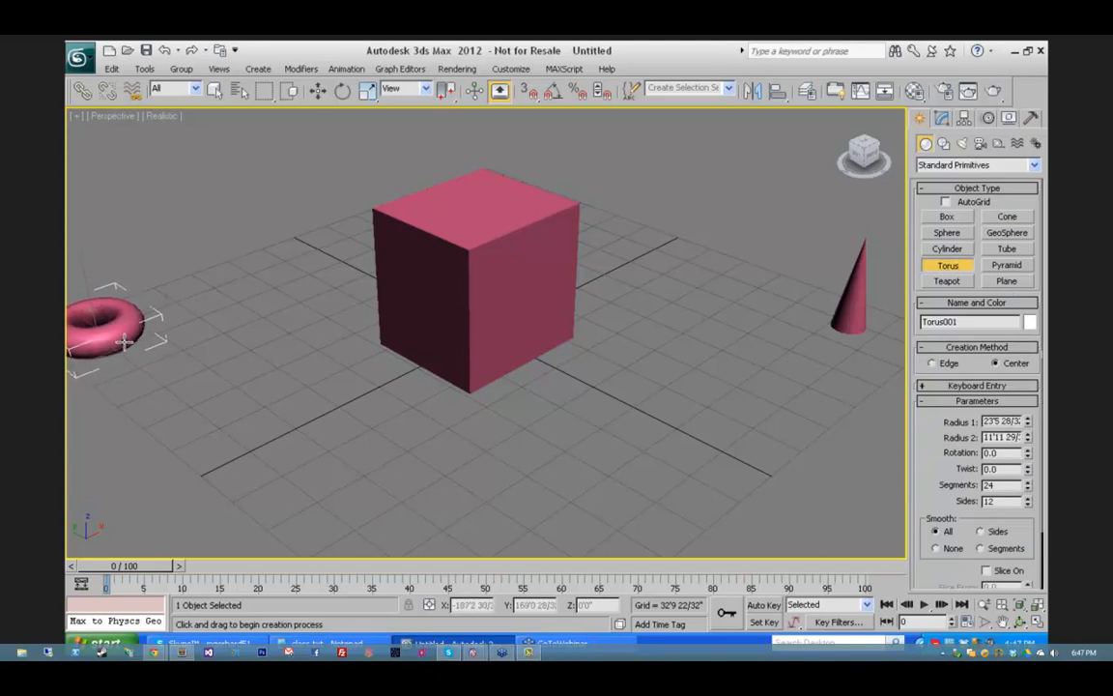
left_click(117, 336)
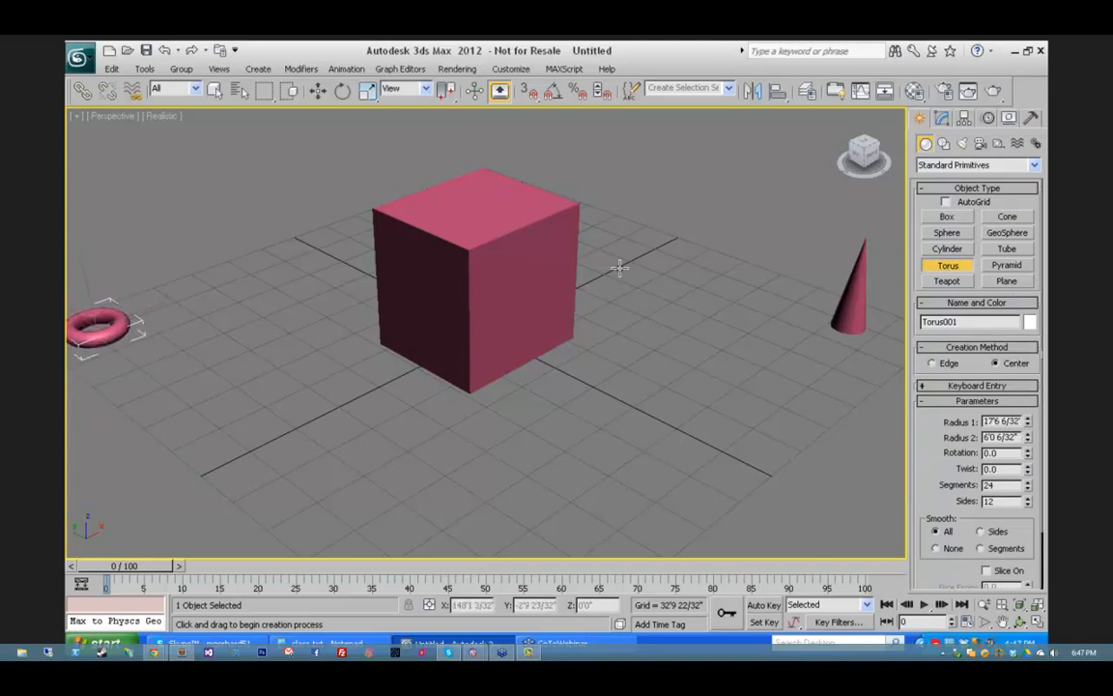
Step: Enable Zoom About Mouse Point for both orthographic and perspective views in the viewport preferences
key("w")
key("alt+z")
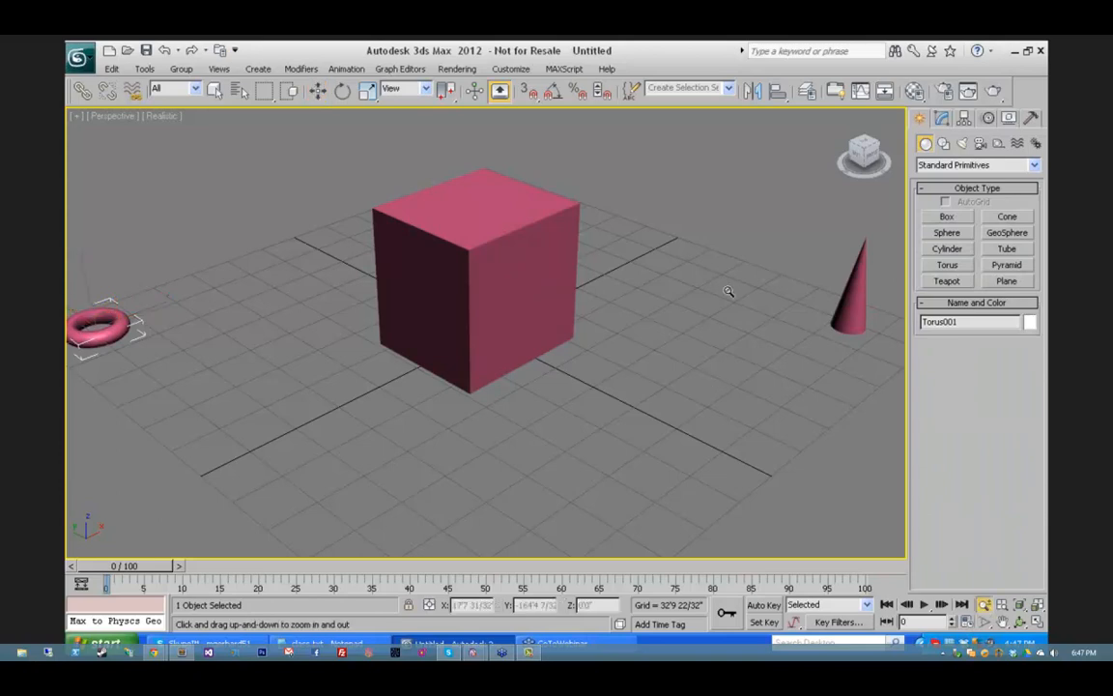
left_click_drag(846, 331, 801, 323)
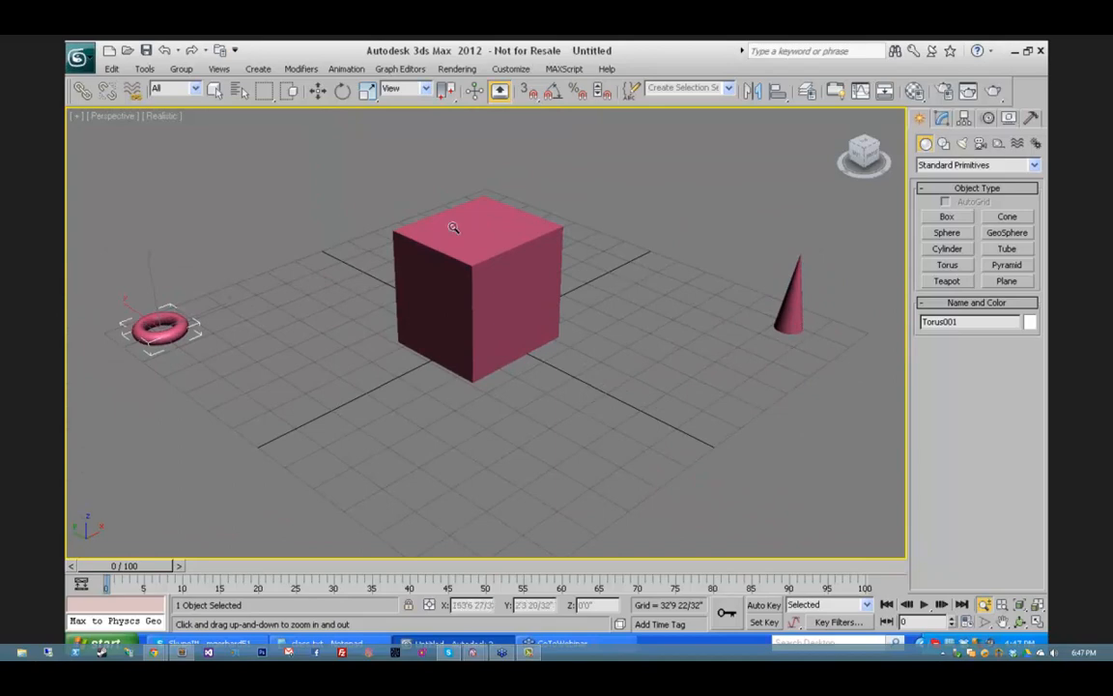
left_click(510, 69)
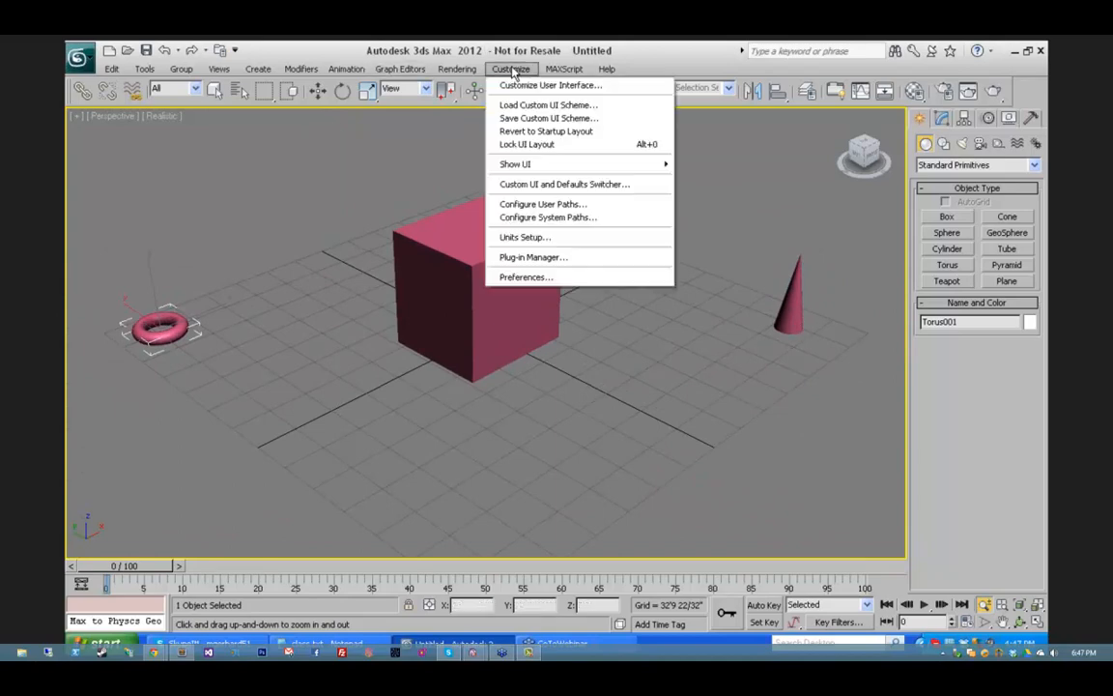
left_click(527, 276)
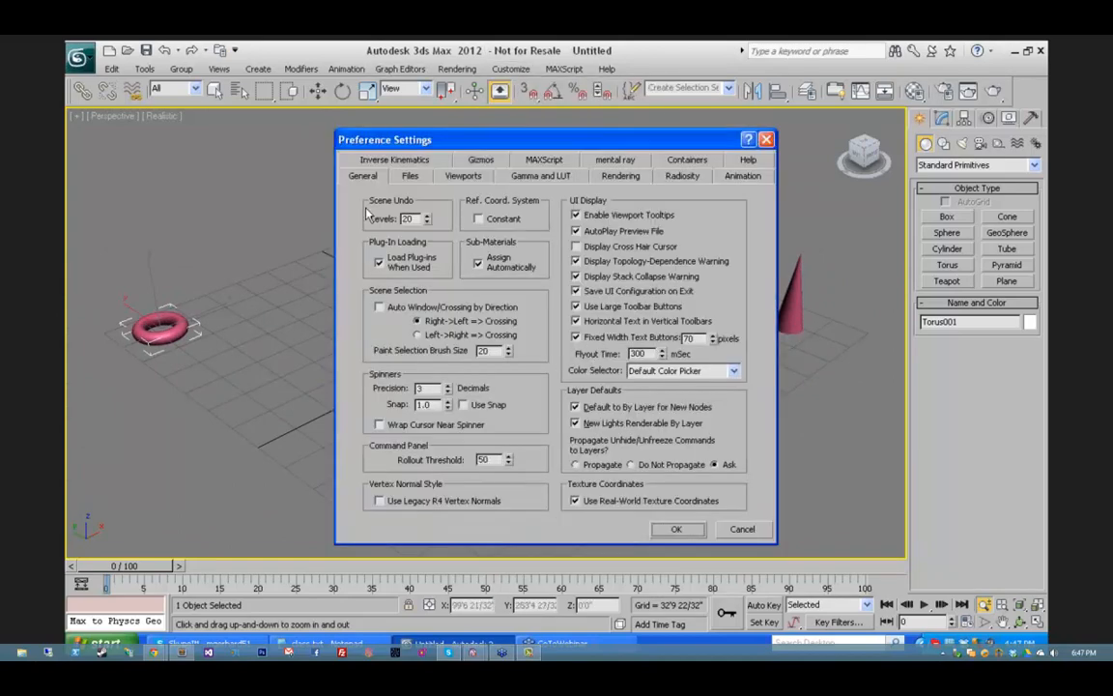
left_click(461, 177)
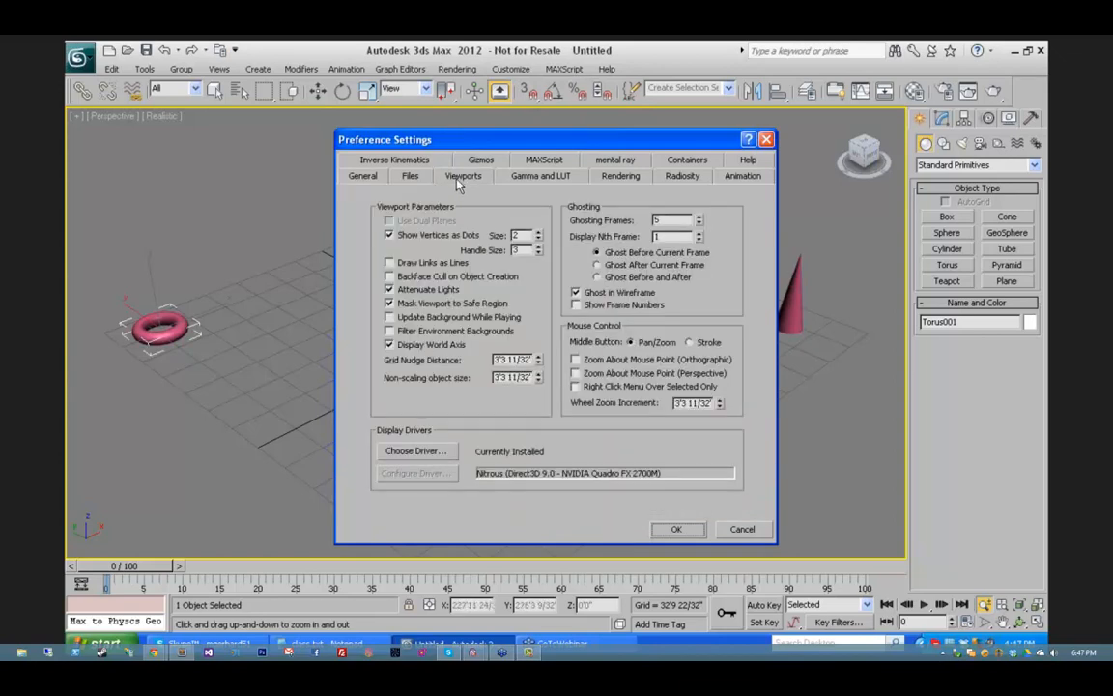
left_click(575, 359)
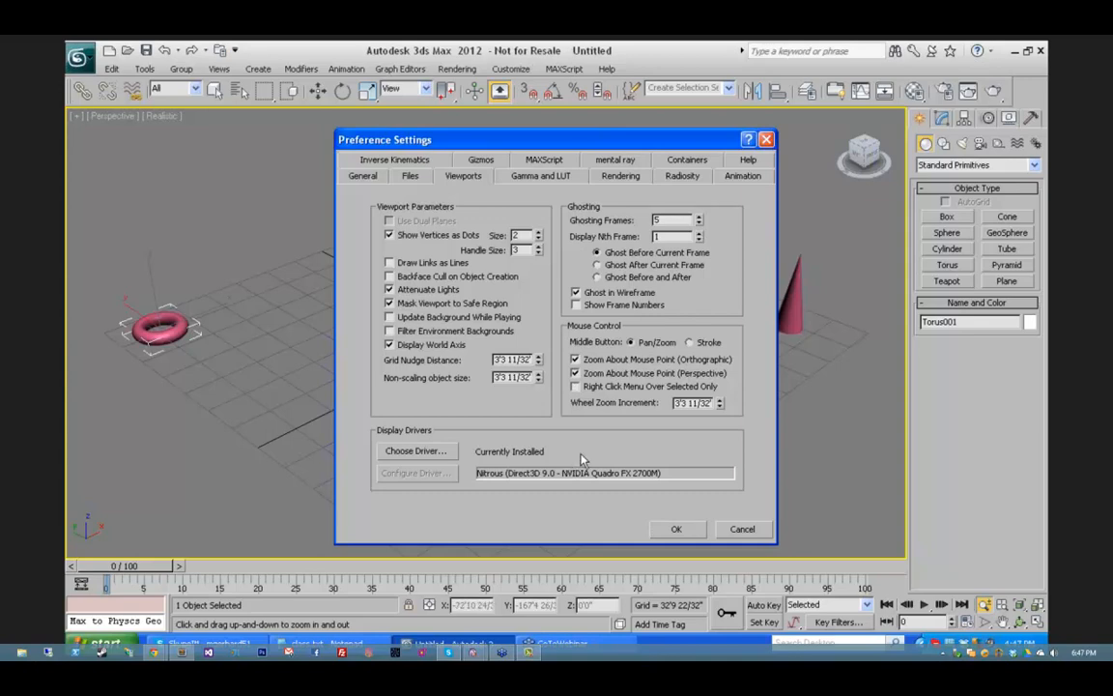
left_click(676, 529)
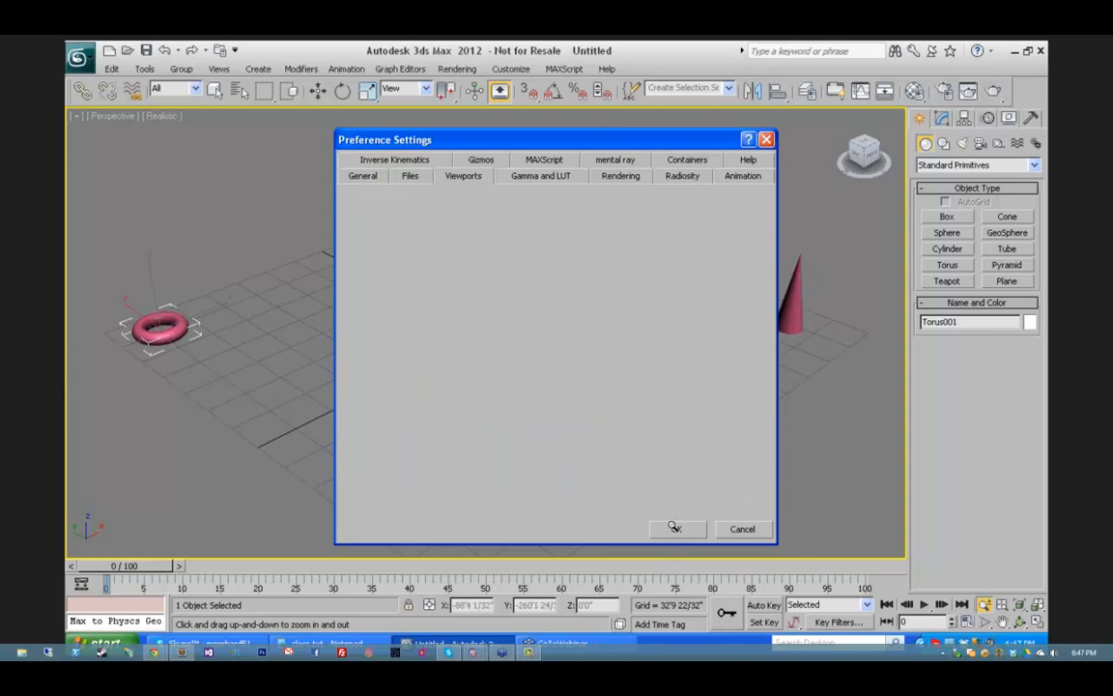
Step: Zoom the perspective view about the cone and the torus, and pan the box back toward the middle of the view
mouse_move(797, 334)
left_mouse_down()
mouse_move(798, 267)
mouse_move(796, 314)
left_mouse_up()
mouse_move(340, 329)
left_mouse_down()
mouse_move(340, 266)
mouse_move(339, 329)
left_mouse_up()
left_click(1004, 624)
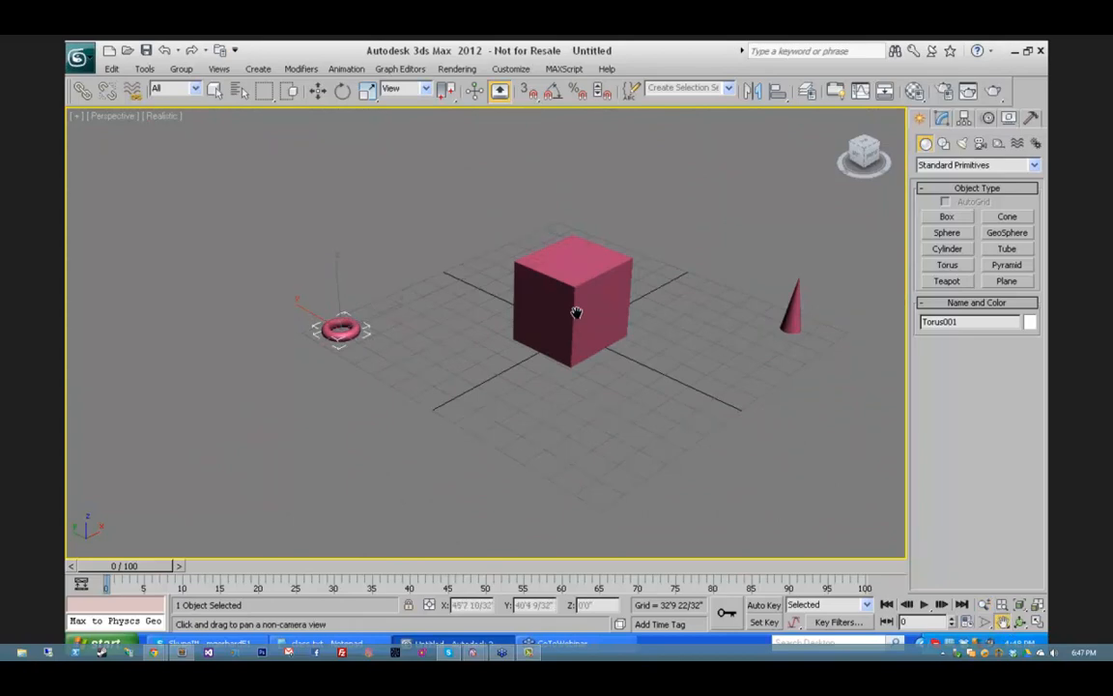
left_click_drag(577, 310, 415, 312)
left_click(984, 604)
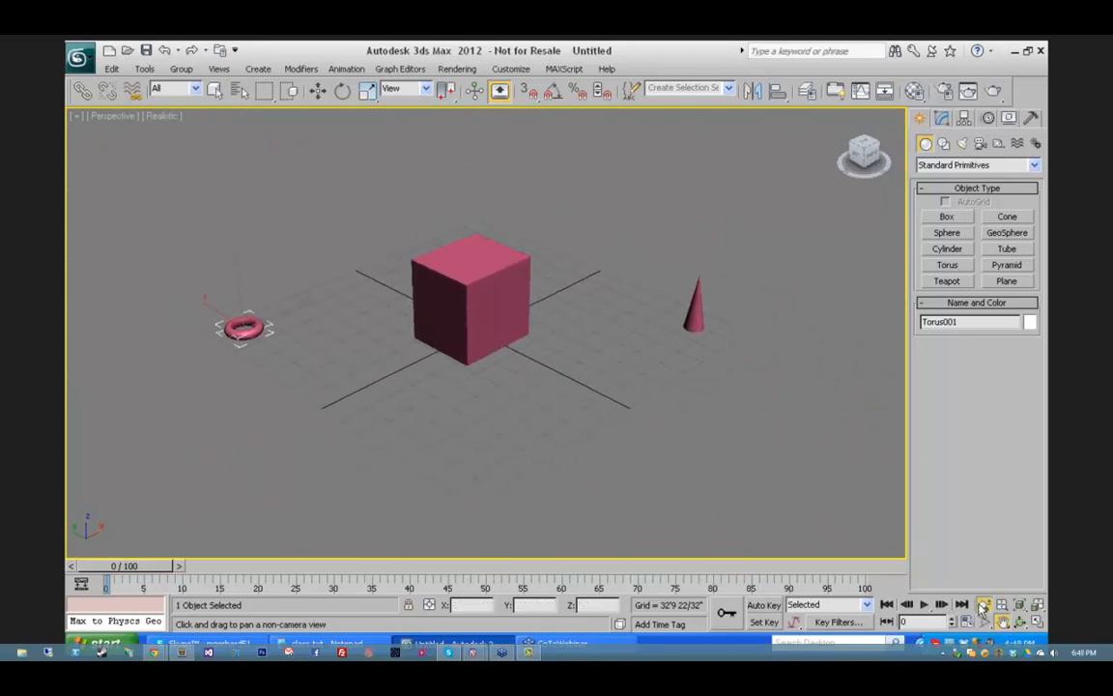
scroll(699, 307, "up", 2)
left_click_drag(699, 307, 601, 427)
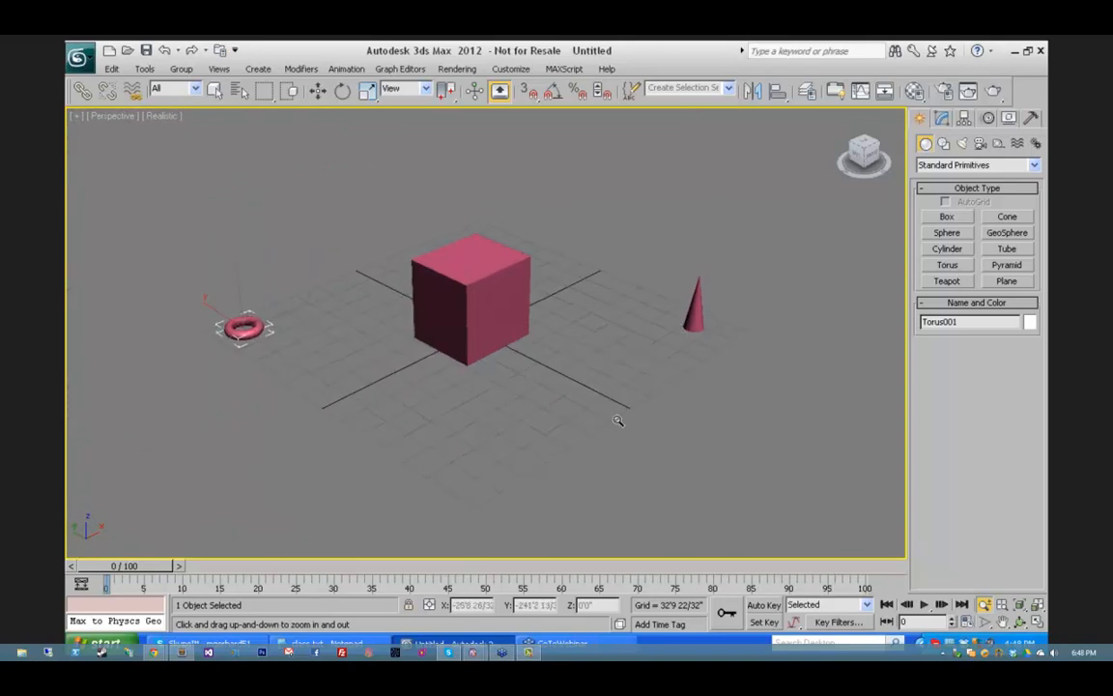
Step: Activate the Select and Move tool and deselect the torus
key("w")
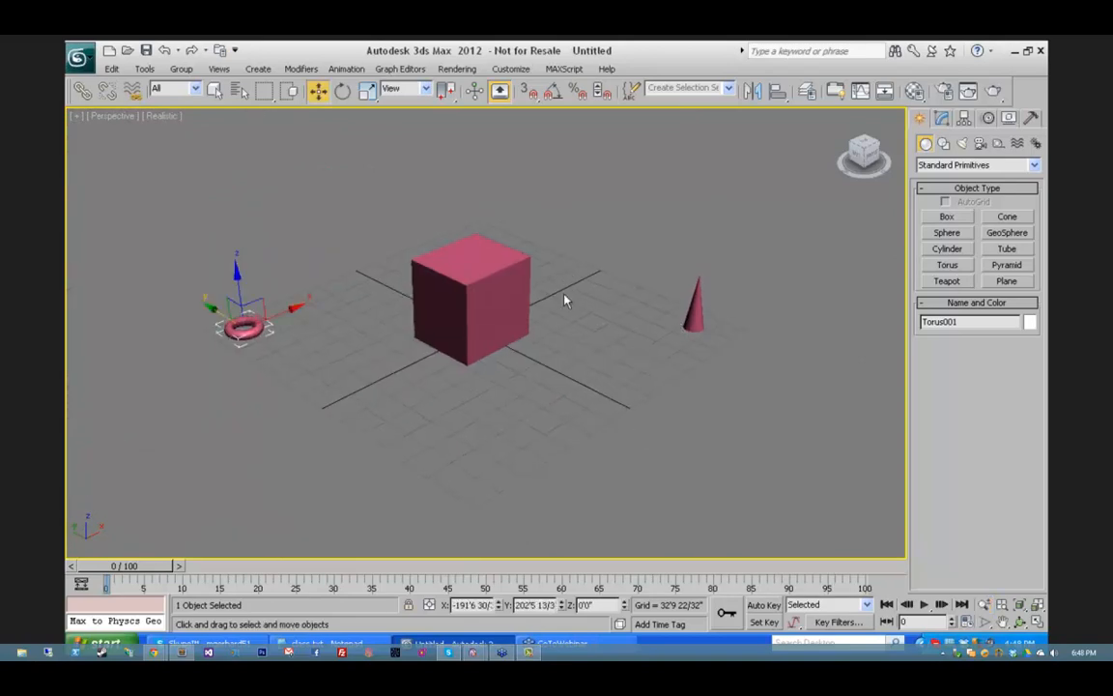
left_click(553, 368)
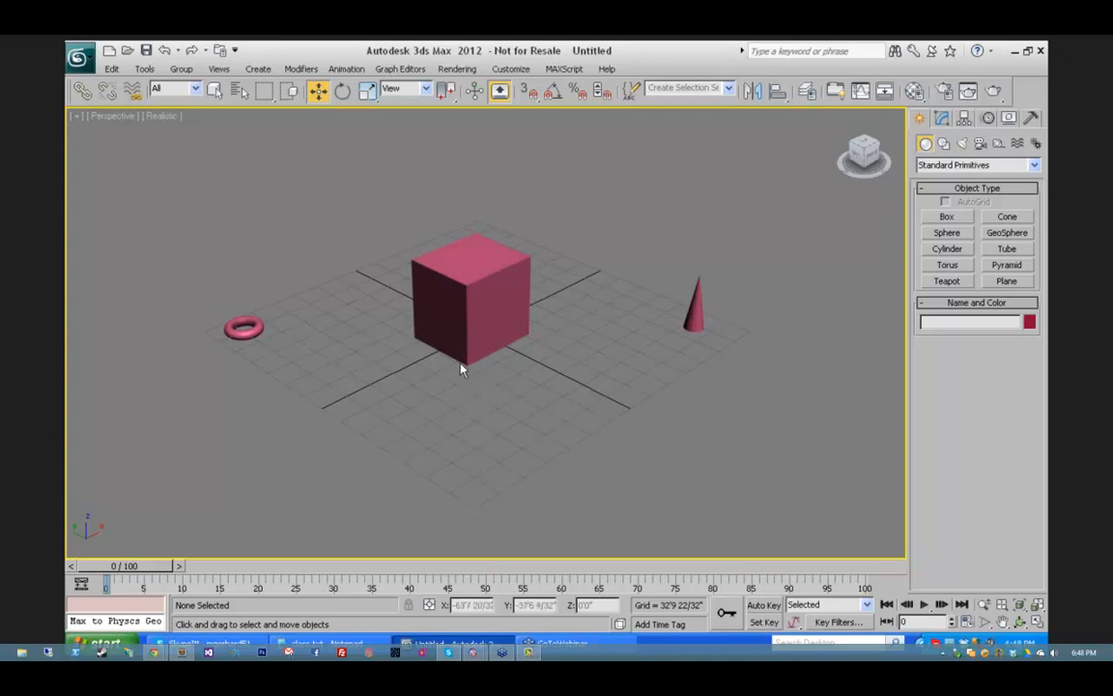
Step: Examine the box, cone and torus from closer and farther away, with slight pans and orbits of the perspective view
scroll(461, 362, "up", 2)
scroll(461, 362, "down", 3)
scroll(443, 329, "down", 2)
scroll(442, 330, "up", 4)
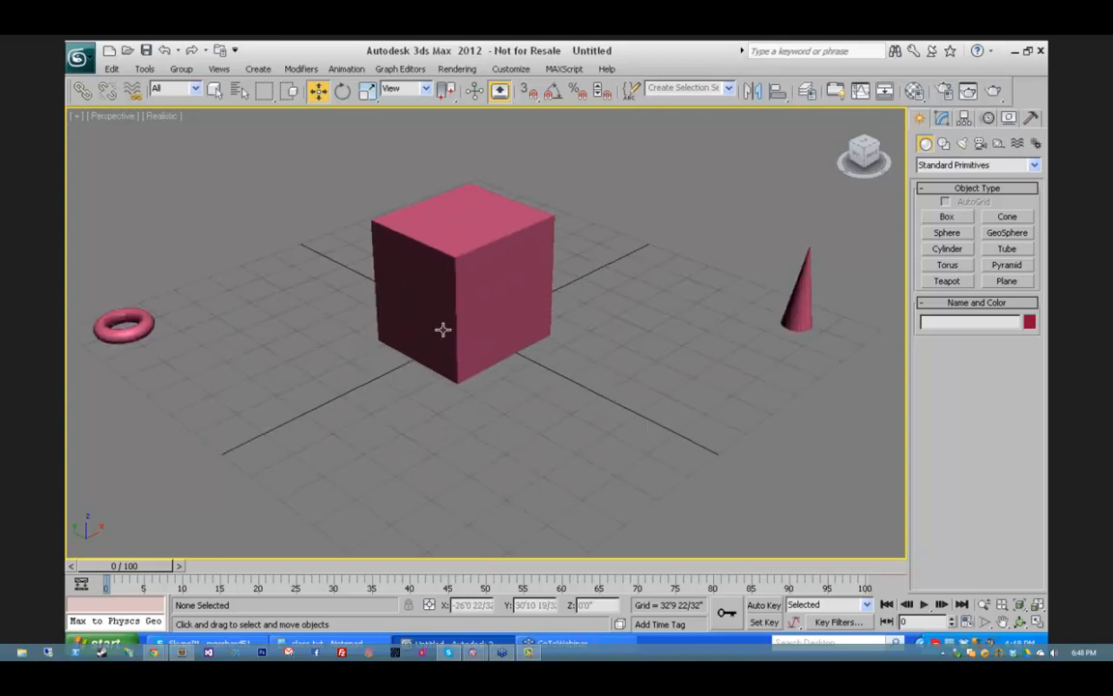
scroll(443, 330, "down", 2)
scroll(443, 329, "up", 2)
scroll(449, 331, "down", 3)
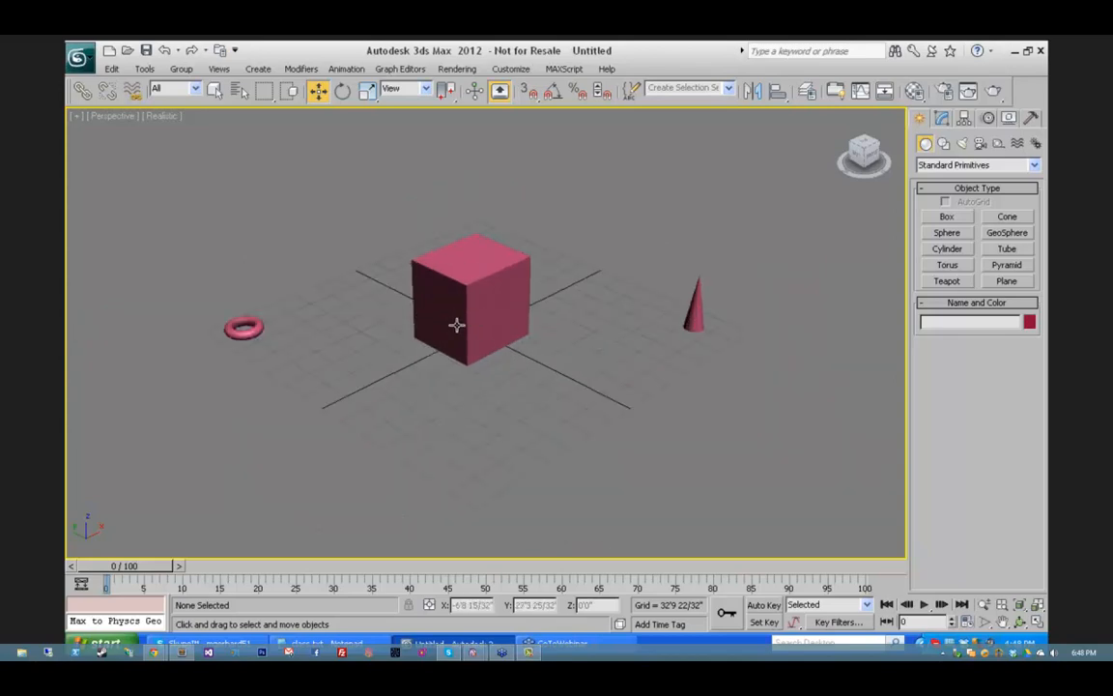
middle_click_drag(473, 304, 490, 331)
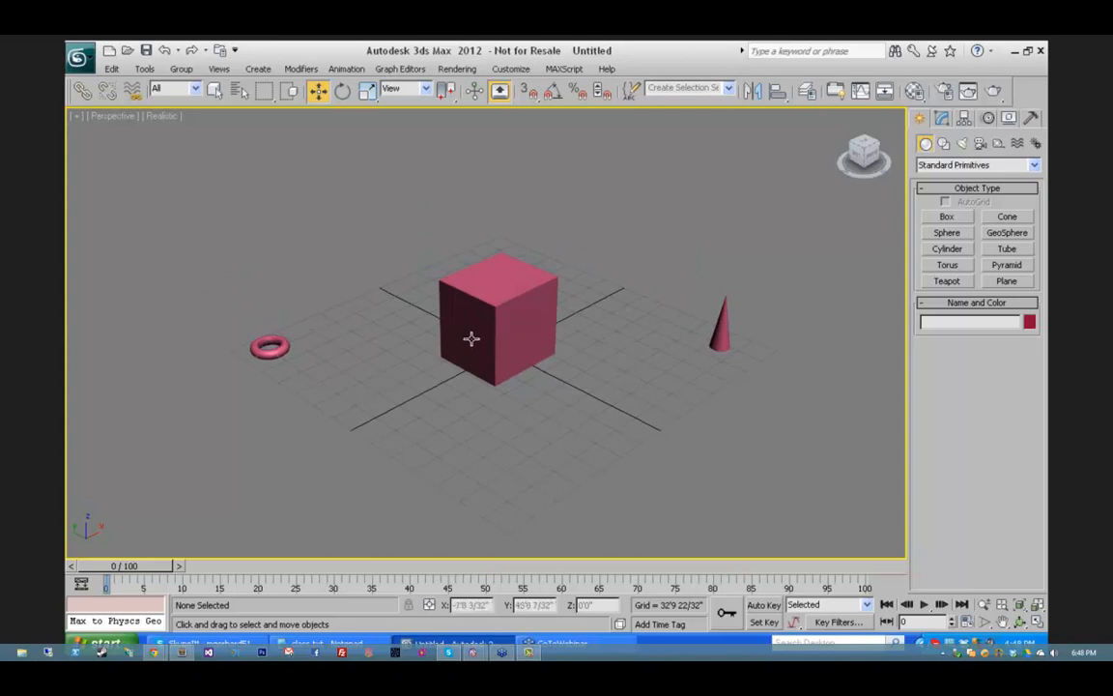
mouse_move(471, 338)
middle_mouse_down("alt")
mouse_move(475, 318)
mouse_move(462, 348)
middle_mouse_up("alt")
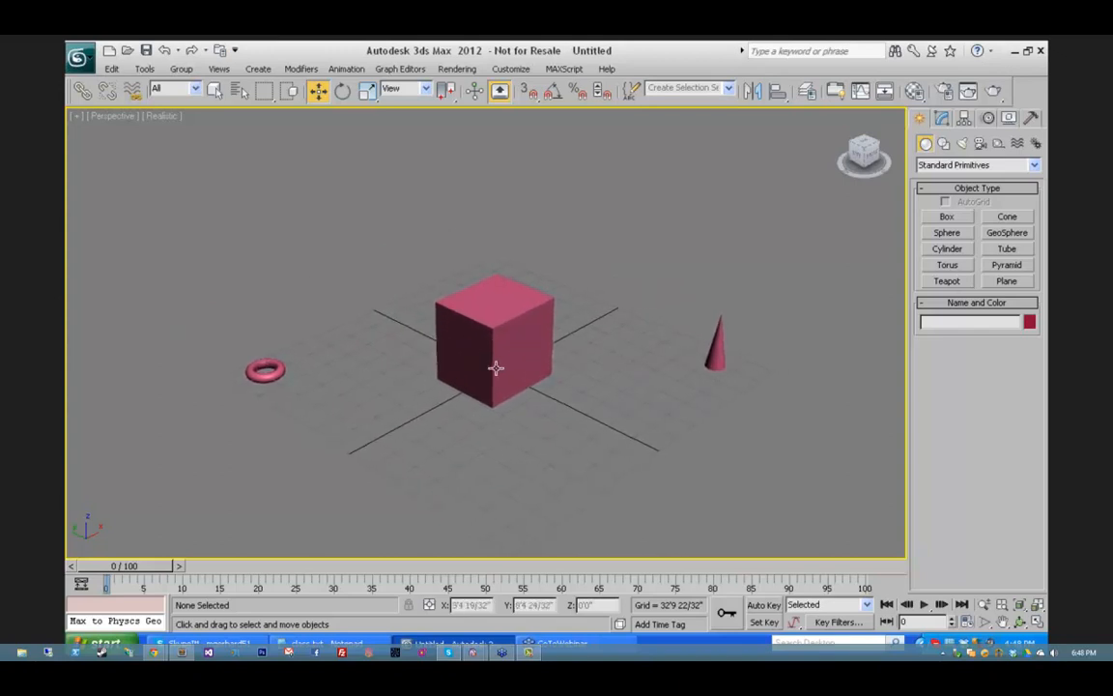
scroll(495, 375, "up", 2)
scroll(495, 375, "down", 2)
scroll(495, 375, "up", 2)
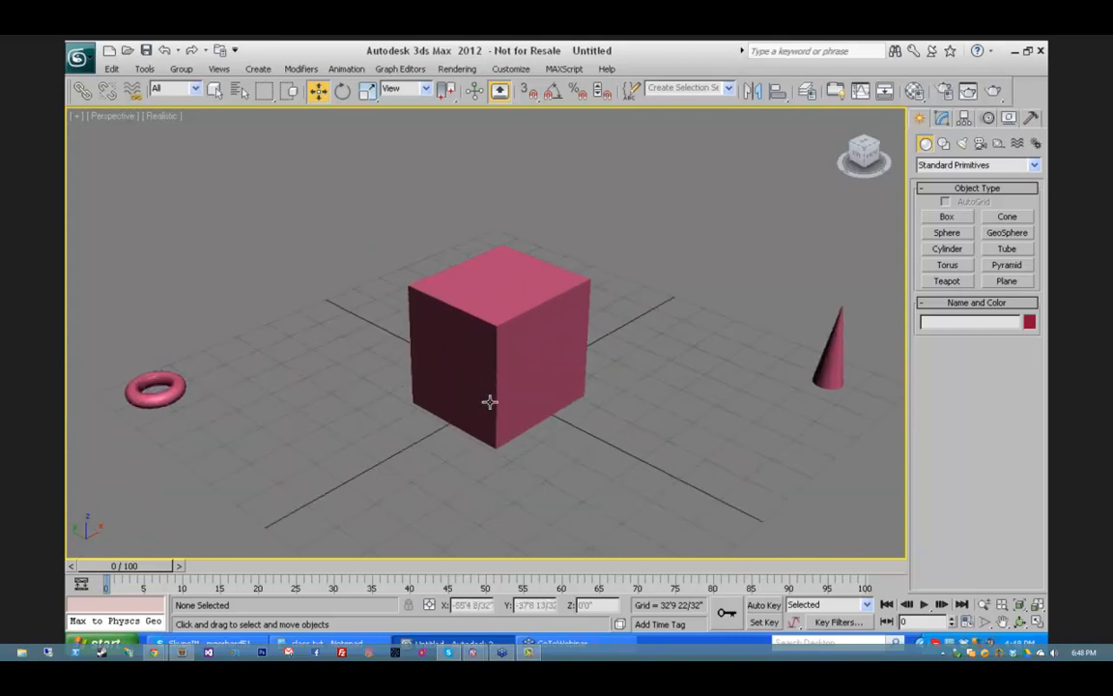
scroll(490, 402, "down", 2)
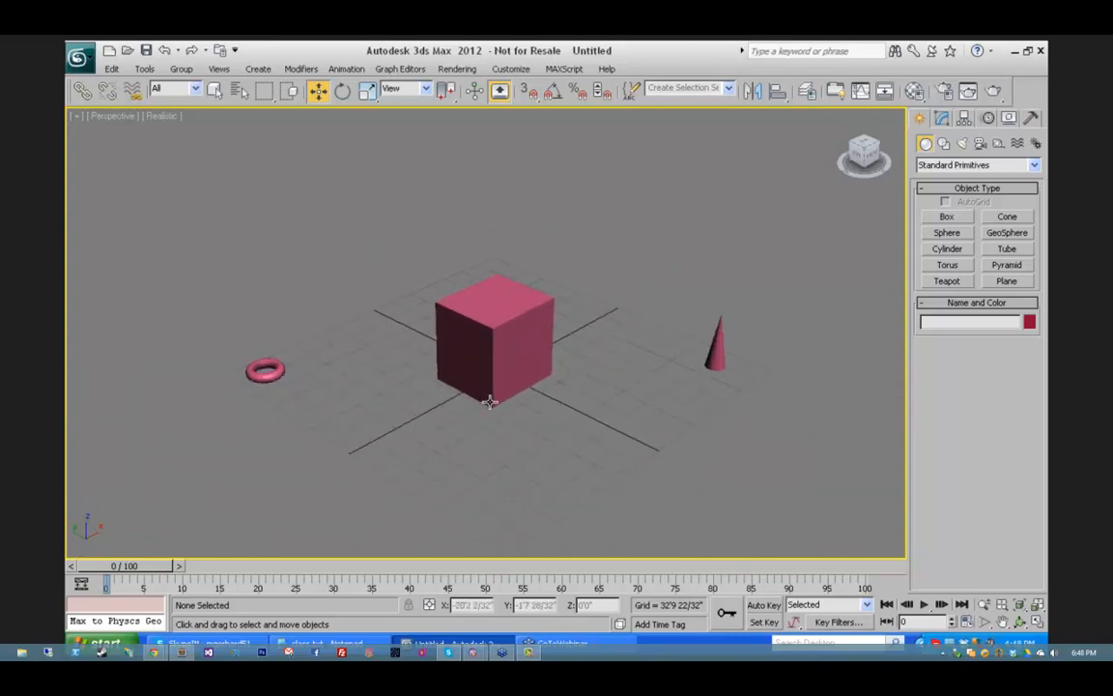
Step: Zoom slightly about the cone and the box with the Zoom tool, shift the scene upward with Pan View, and return to the Move tool
left_click(984, 605)
mouse_move(717, 376)
left_mouse_down()
mouse_move(718, 309)
mouse_move(706, 366)
left_mouse_up()
left_click_drag(452, 386, 457, 373)
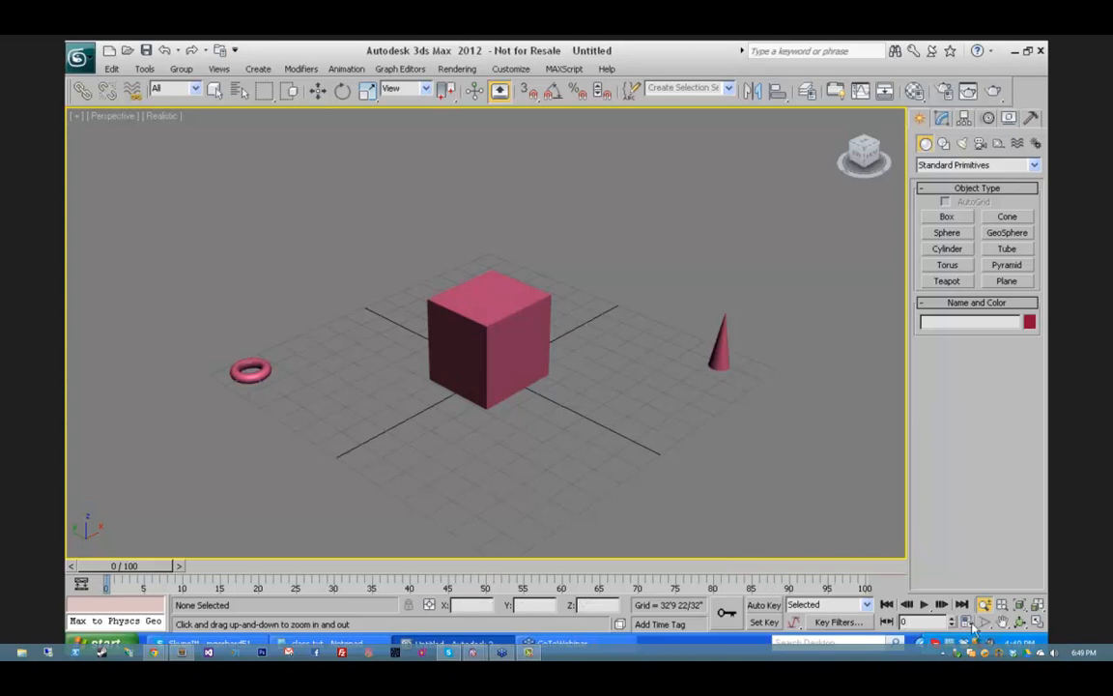
left_click(1003, 624)
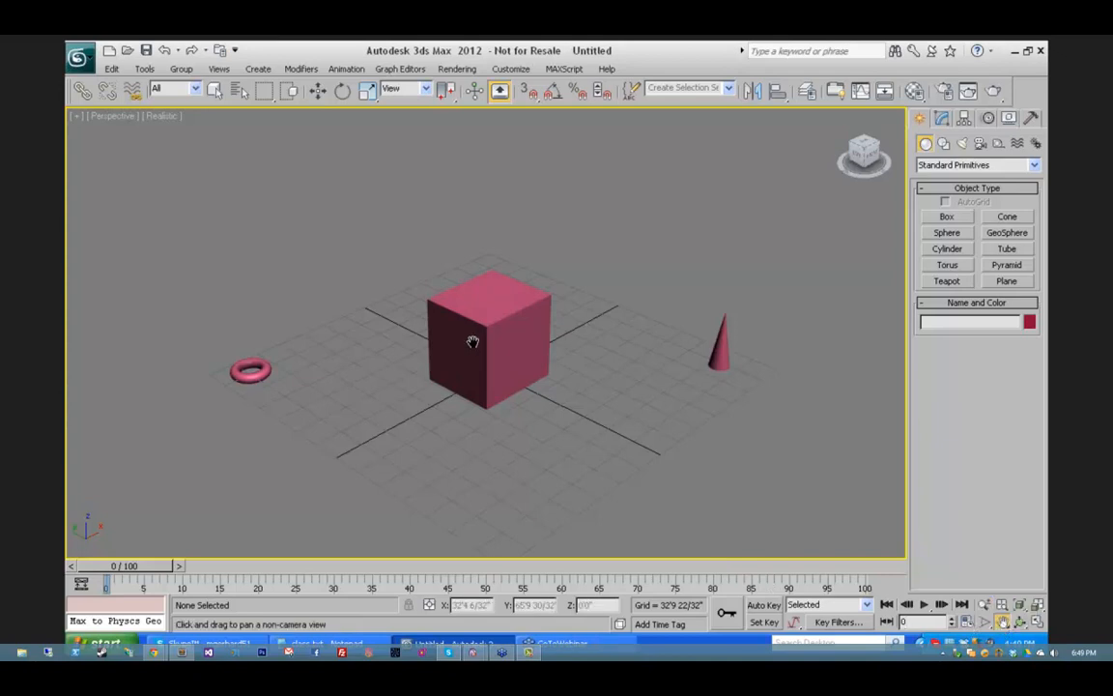
left_click_drag(484, 391, 487, 304)
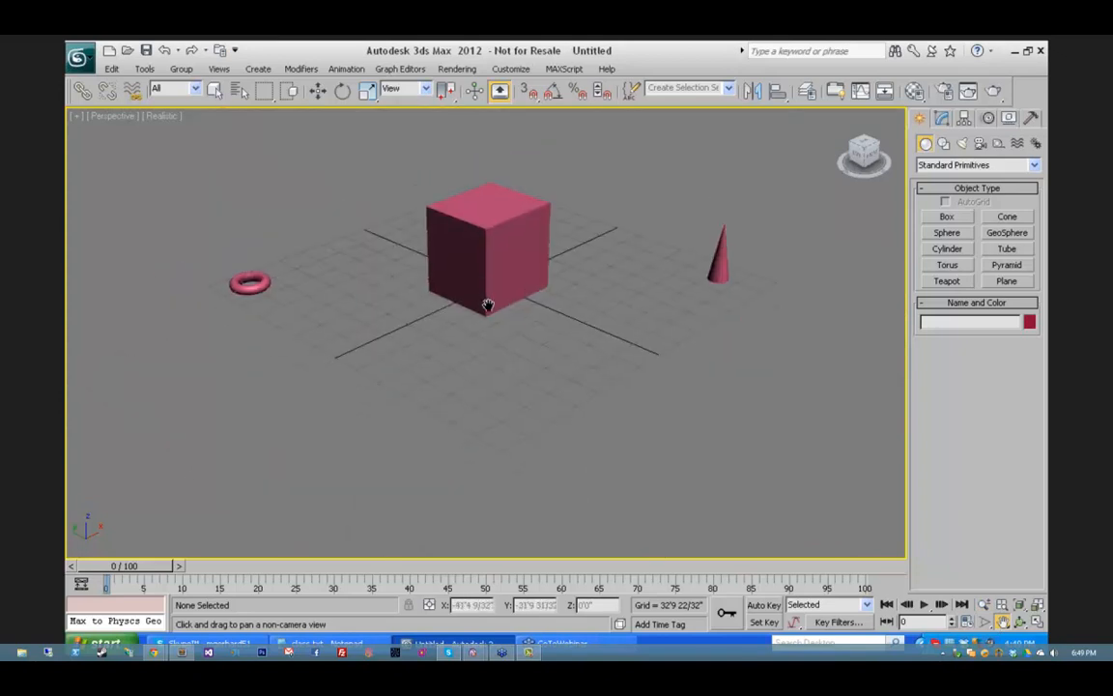
key("w")
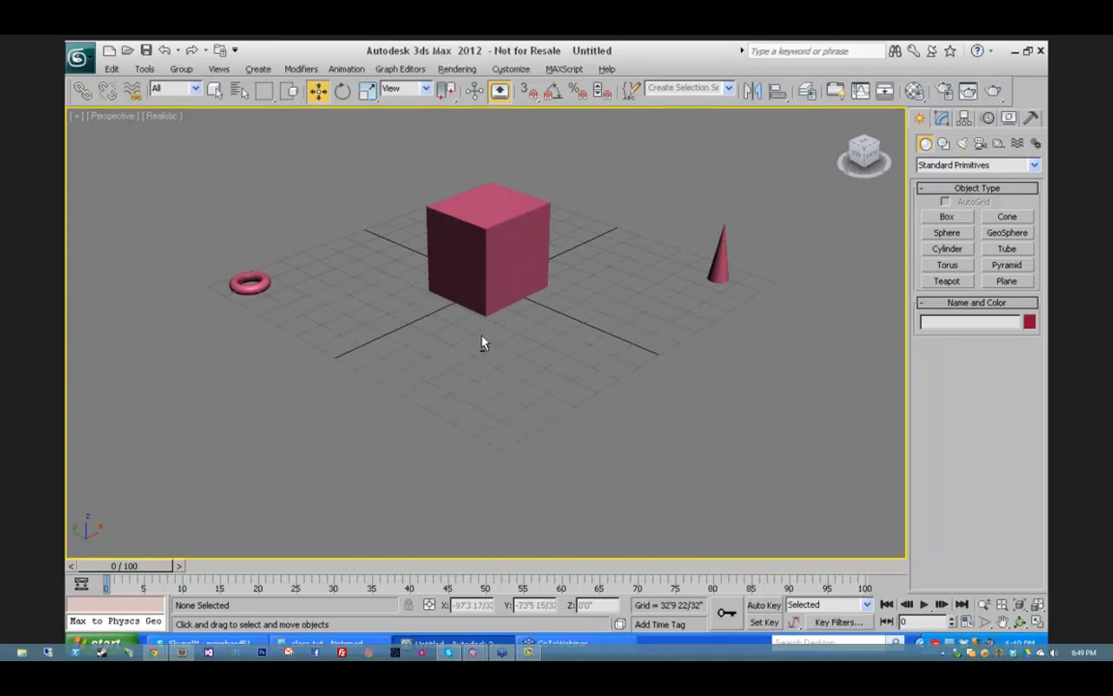
Step: Orbit the perspective view around the primitives, recentre the box, and zoom in and back out on it
mouse_move(482, 328)
middle_mouse_down("alt")
mouse_move(512, 326)
mouse_move(496, 310)
mouse_move(461, 318)
mouse_move(483, 301)
mouse_move(531, 309)
mouse_move(490, 321)
mouse_move(530, 310)
mouse_move(499, 316)
middle_mouse_up("alt")
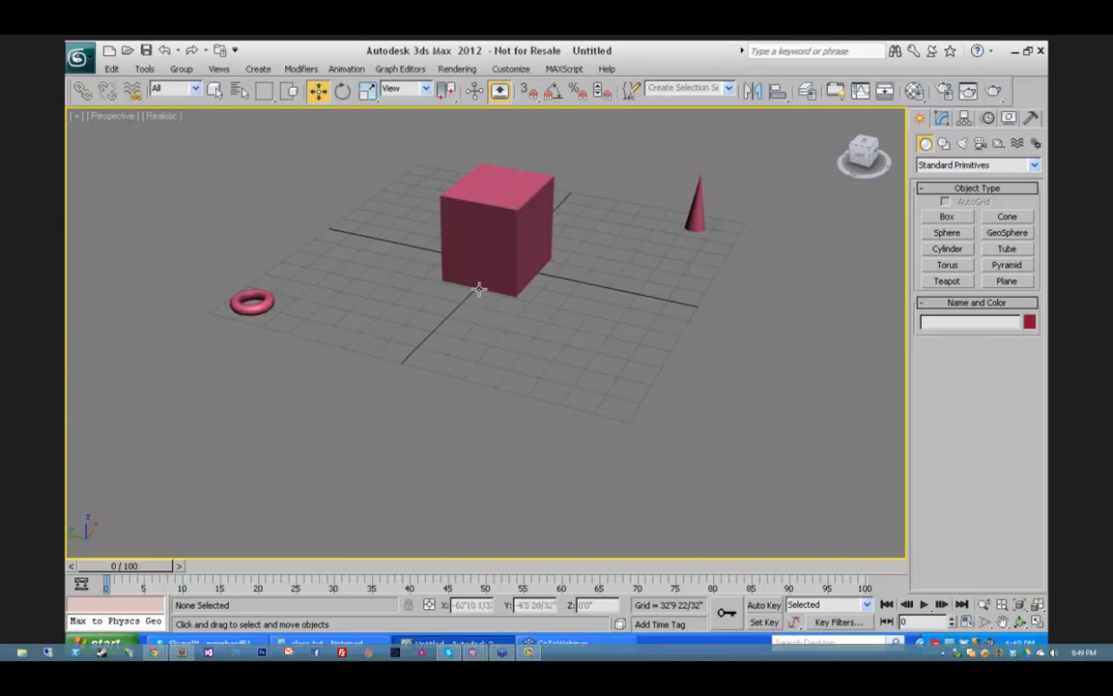
mouse_move(479, 289)
middle_mouse_down()
mouse_move(447, 305)
mouse_move(535, 297)
mouse_move(478, 298)
middle_mouse_up()
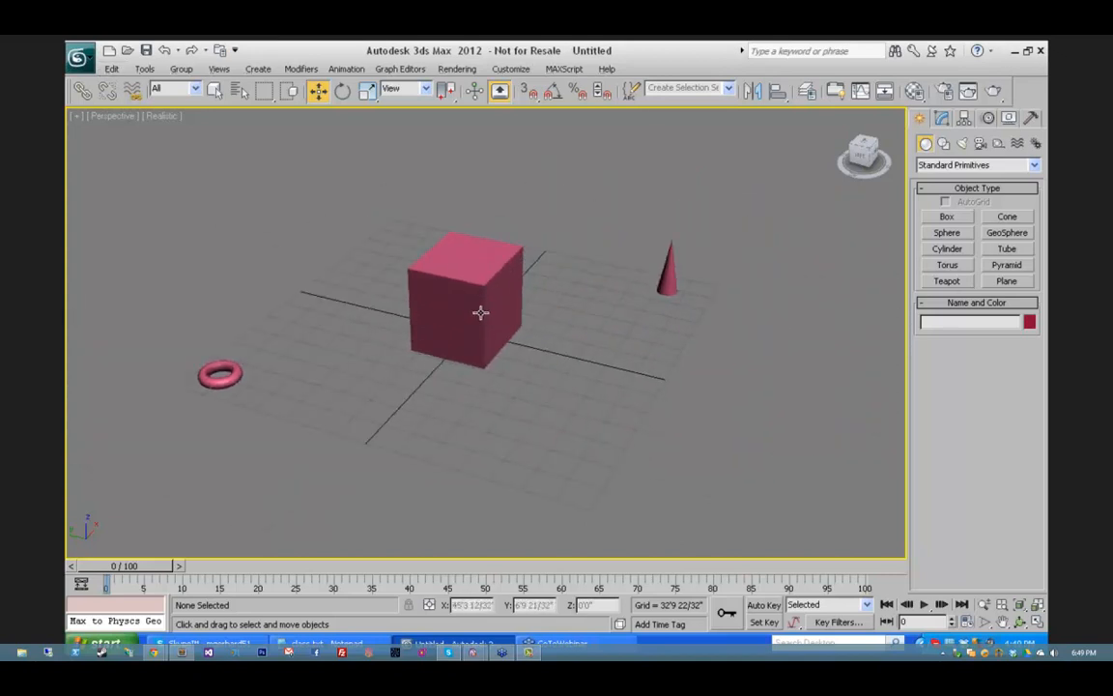
scroll(480, 311, "up", 3)
scroll(479, 310, "down", 3)
Step: Use the Walk Through tool to move forward toward the box and sideways in both directions
left_click(1005, 622)
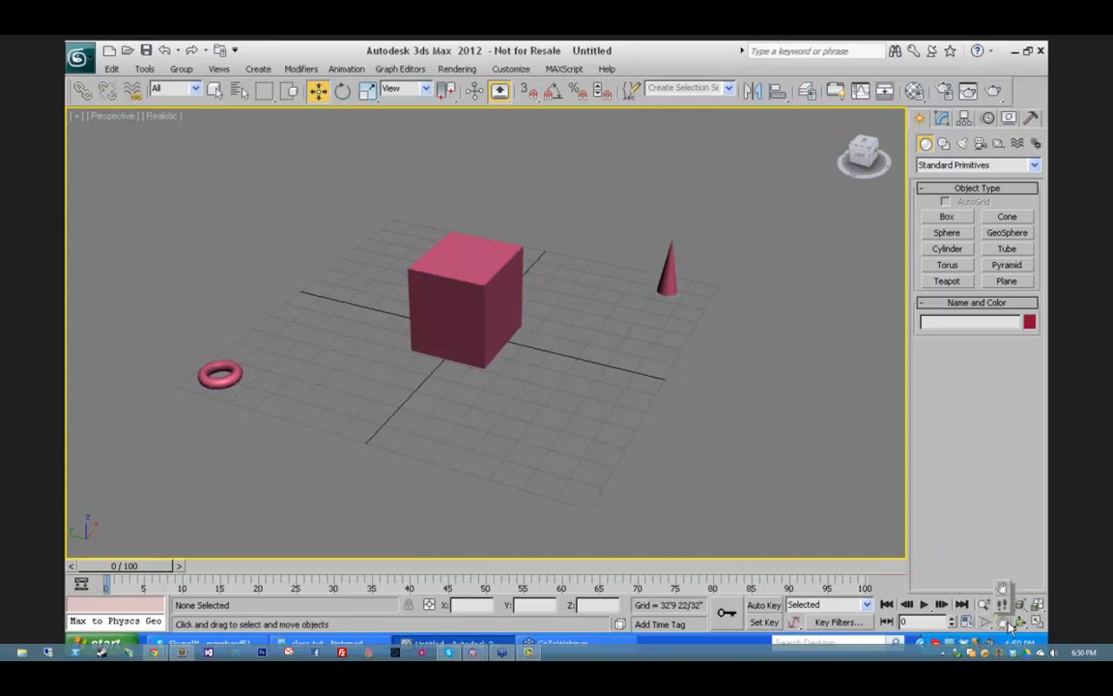
left_click_drag(1009, 626, 1005, 606)
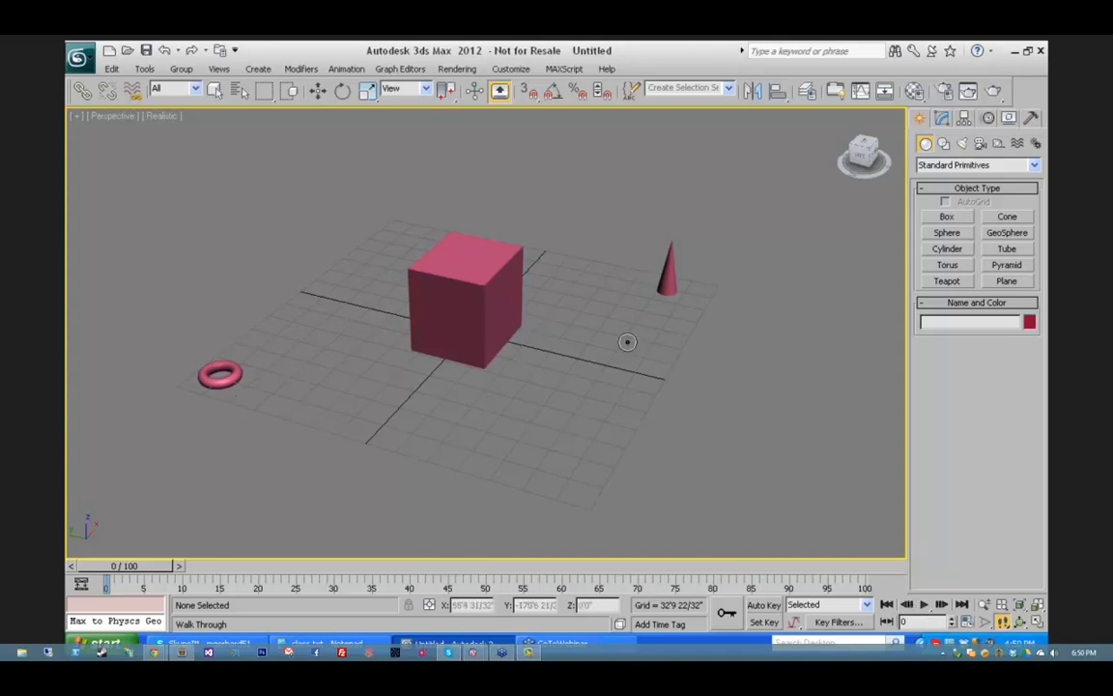
key("w")
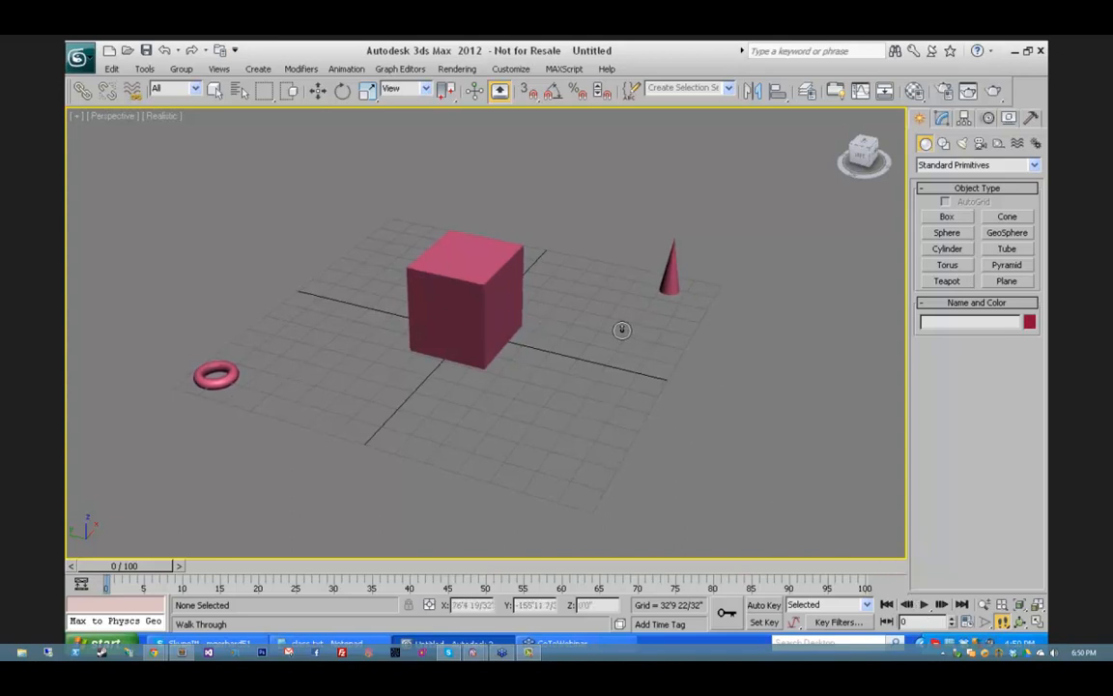
key("w")
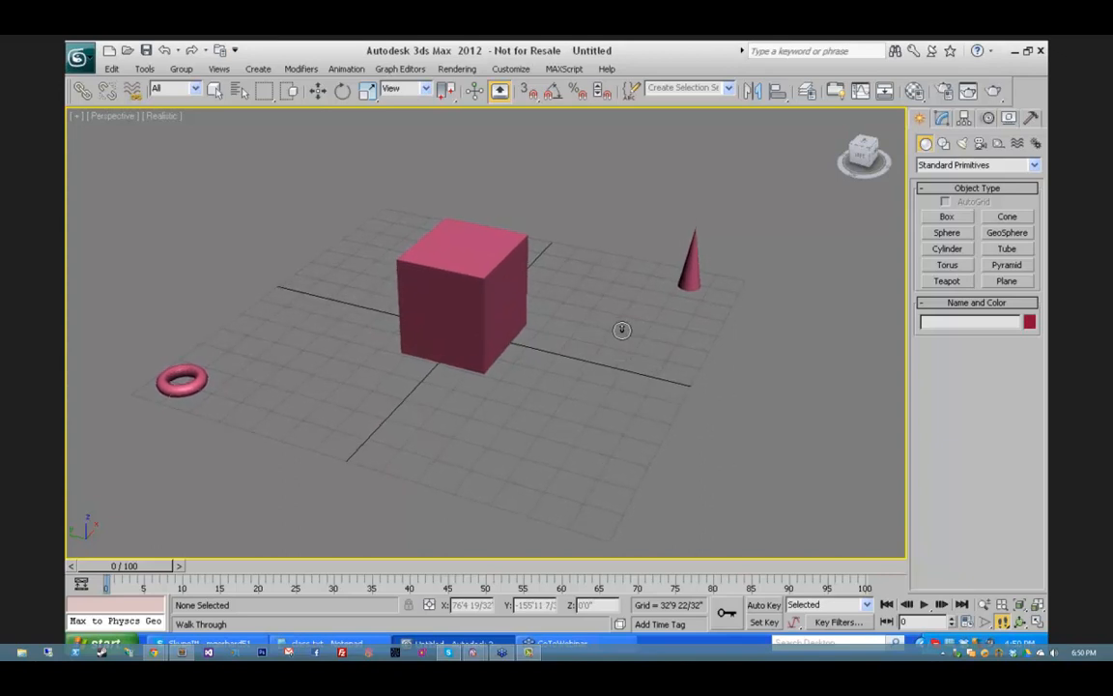
key("w")
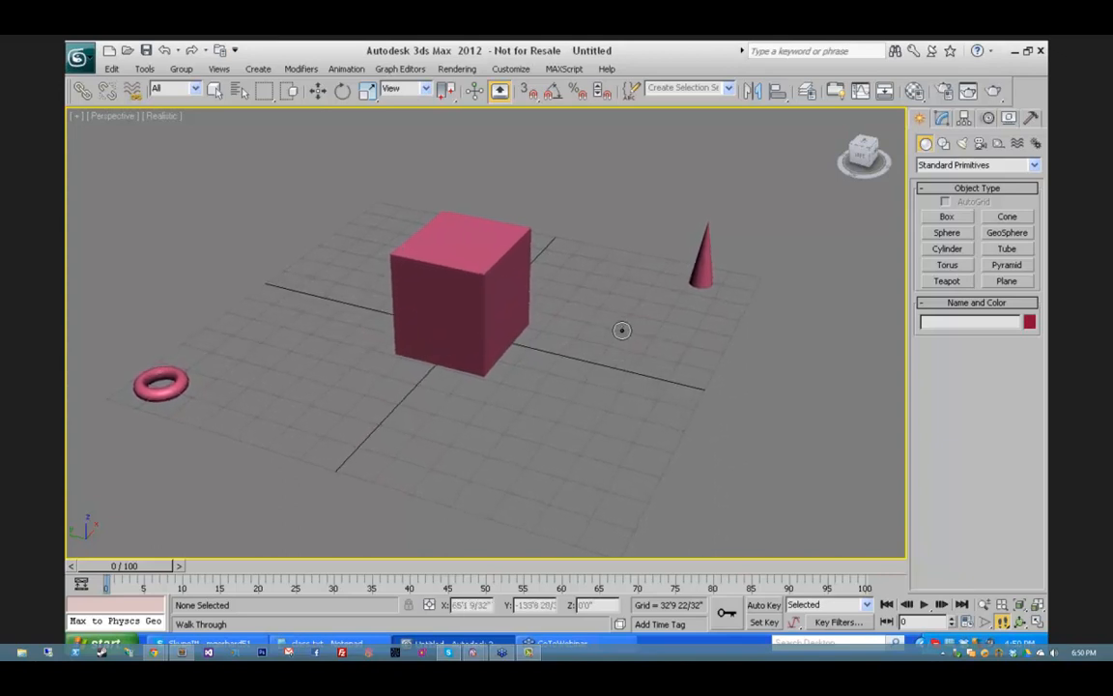
key("w")
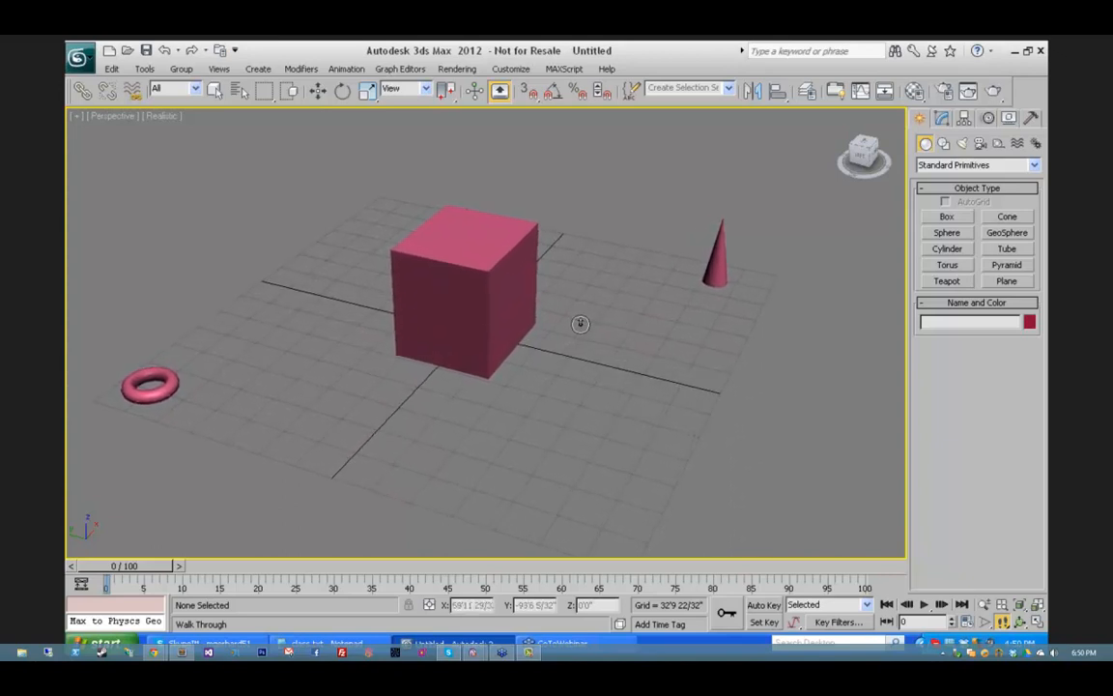
key("d")
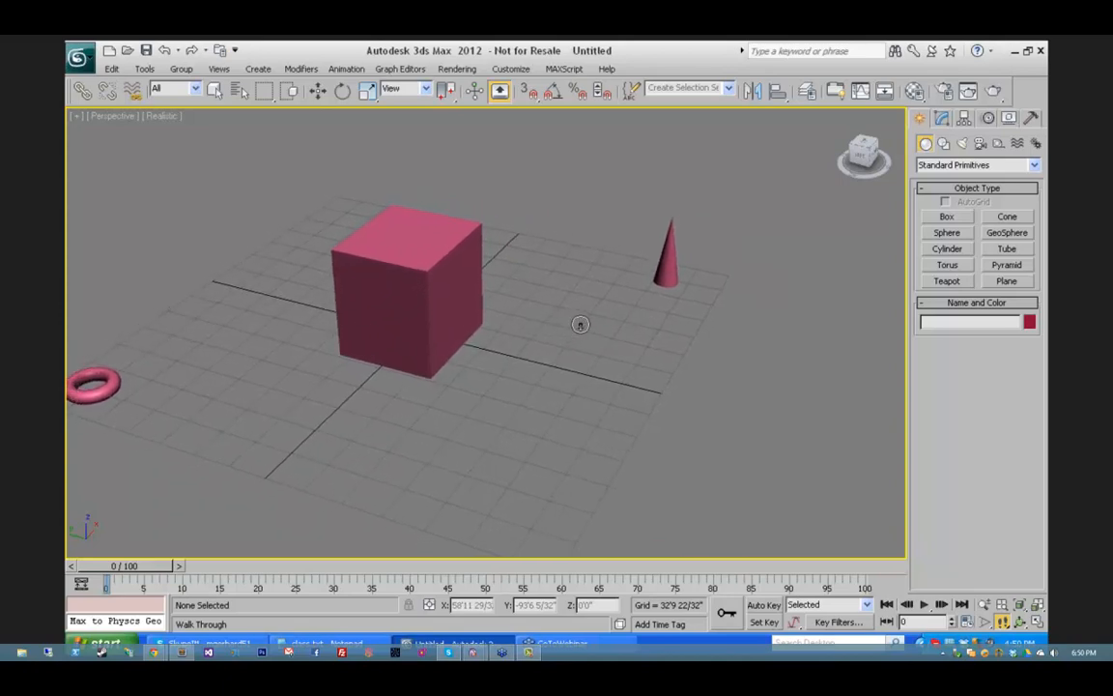
key("a")
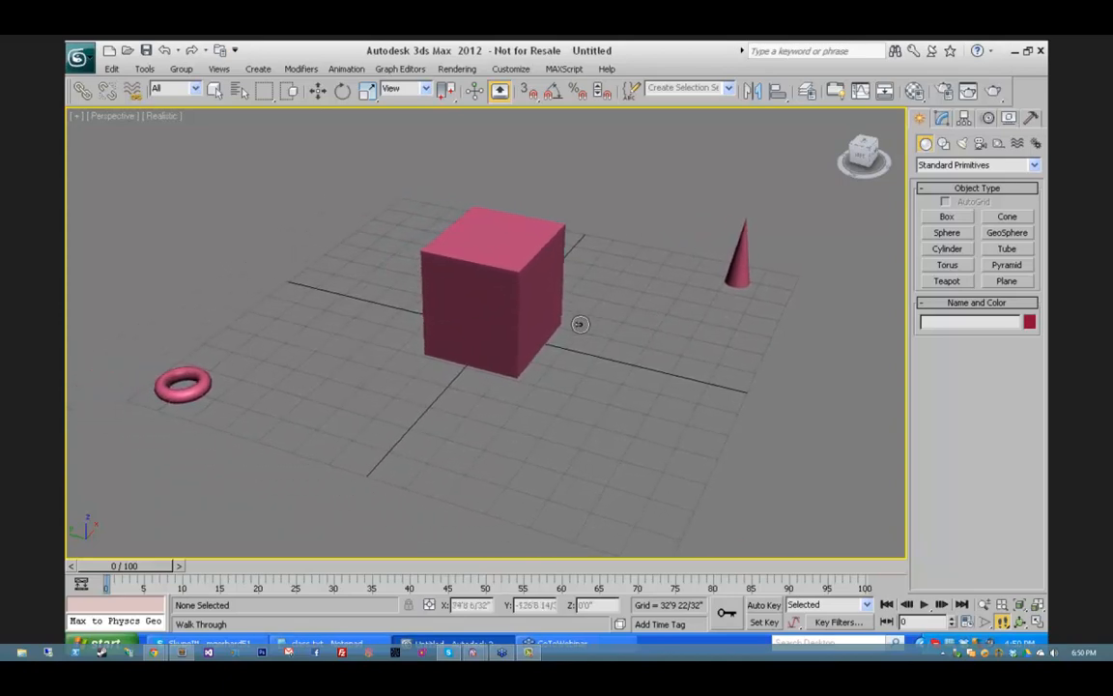
key("a")
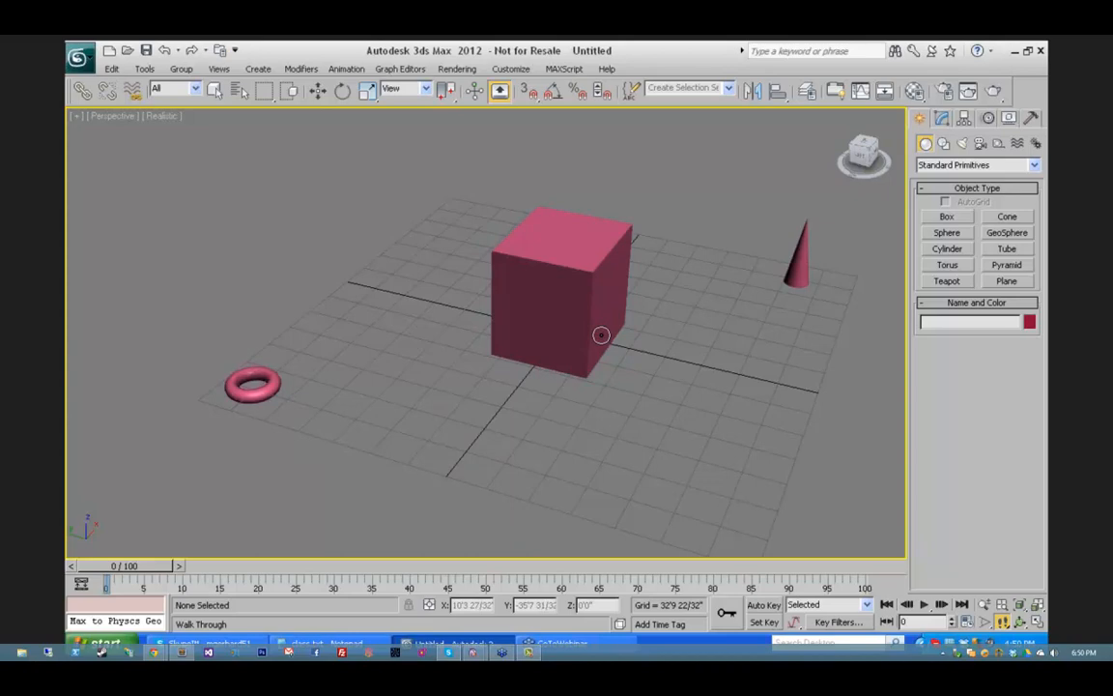
Step: Zoom in close to the box in Walk Through mode and back out to see all three primitives
mouse_move(587, 323)
middle_mouse_down()
mouse_move(514, 336)
mouse_move(648, 342)
mouse_move(577, 331)
middle_mouse_up()
scroll(522, 298, "up", 3)
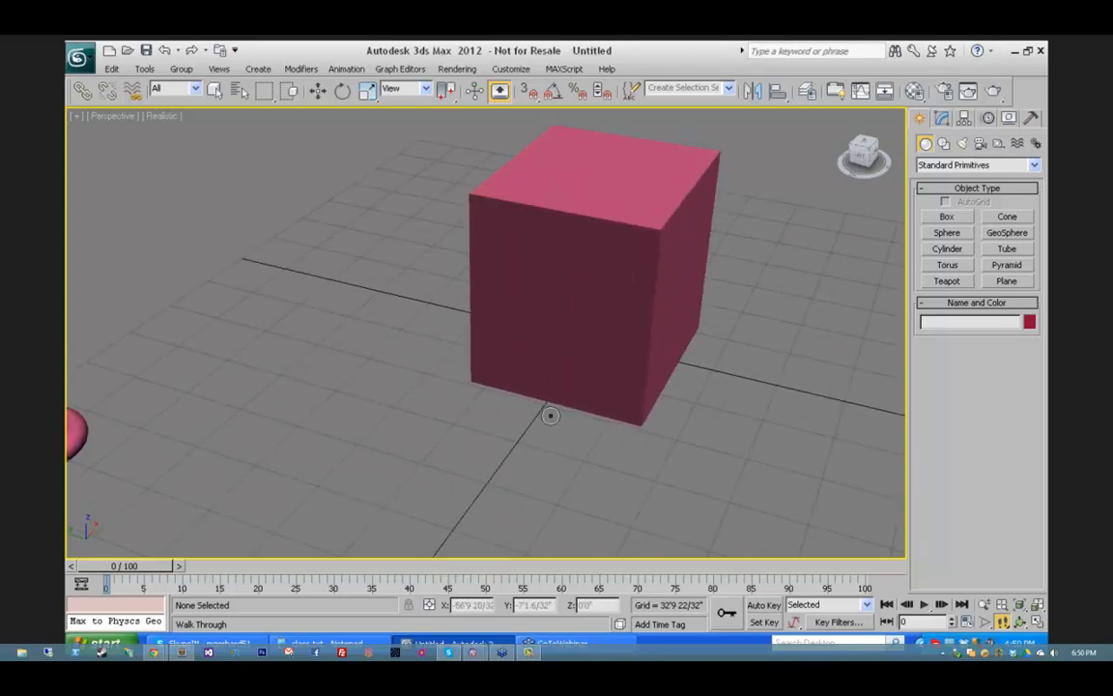
scroll(550, 415, "down", 5)
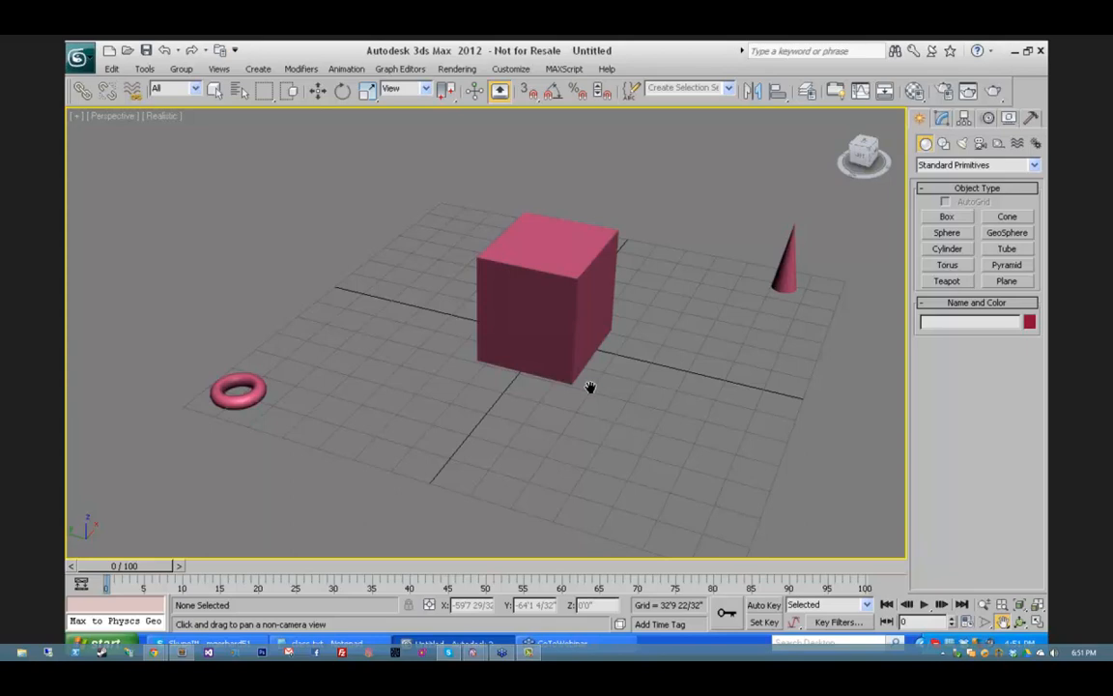
Step: Pan the perspective view slightly sideways, zoom in and back out, and return to the Move tool
left_click(1005, 626)
left_click_drag(570, 362, 554, 362)
scroll(549, 363, "up", 5)
scroll(549, 363, "down", 5)
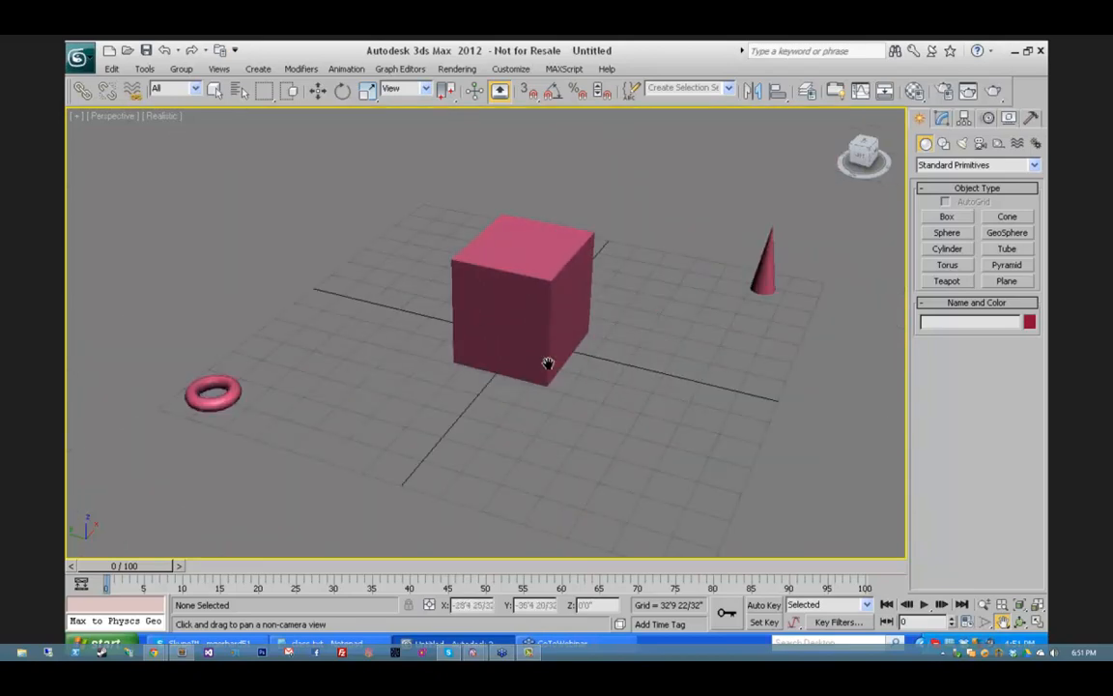
left_click(1021, 623)
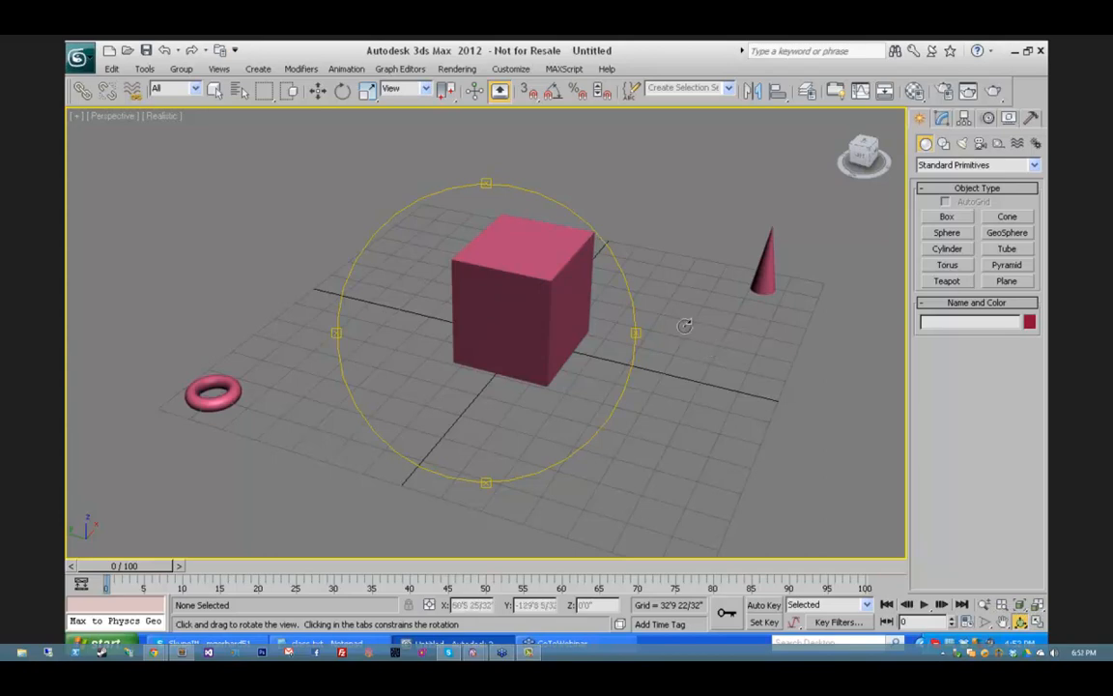
key("w")
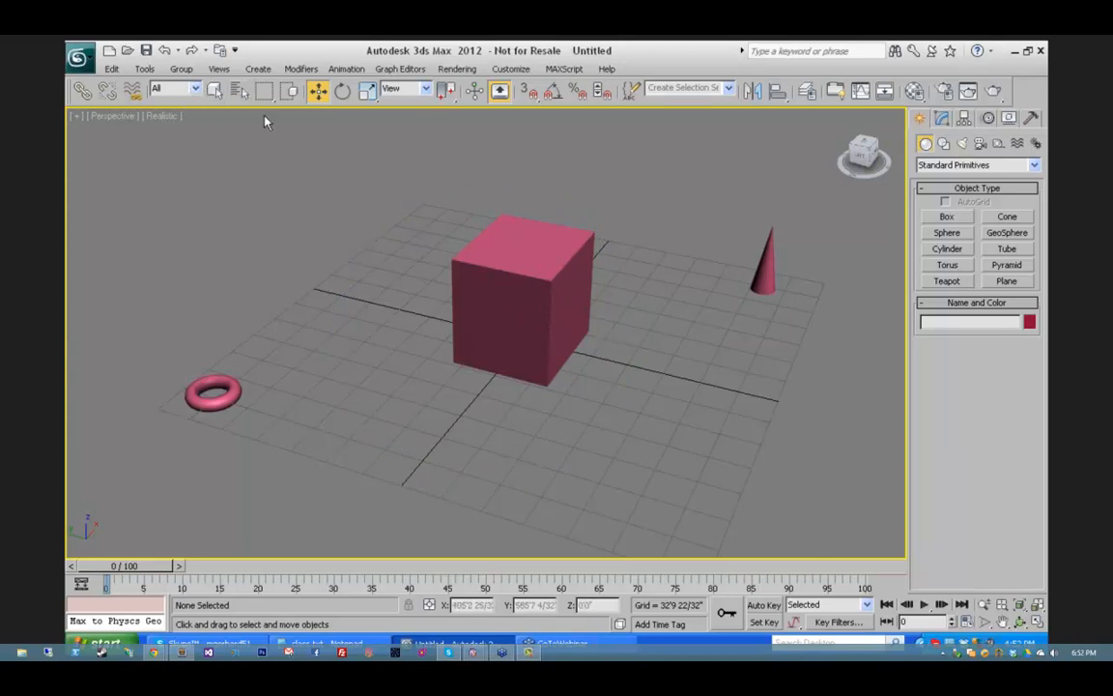
Step: Use the Select Object tool to select the box, the cone, the torus and the box again in turn
left_click(215, 91)
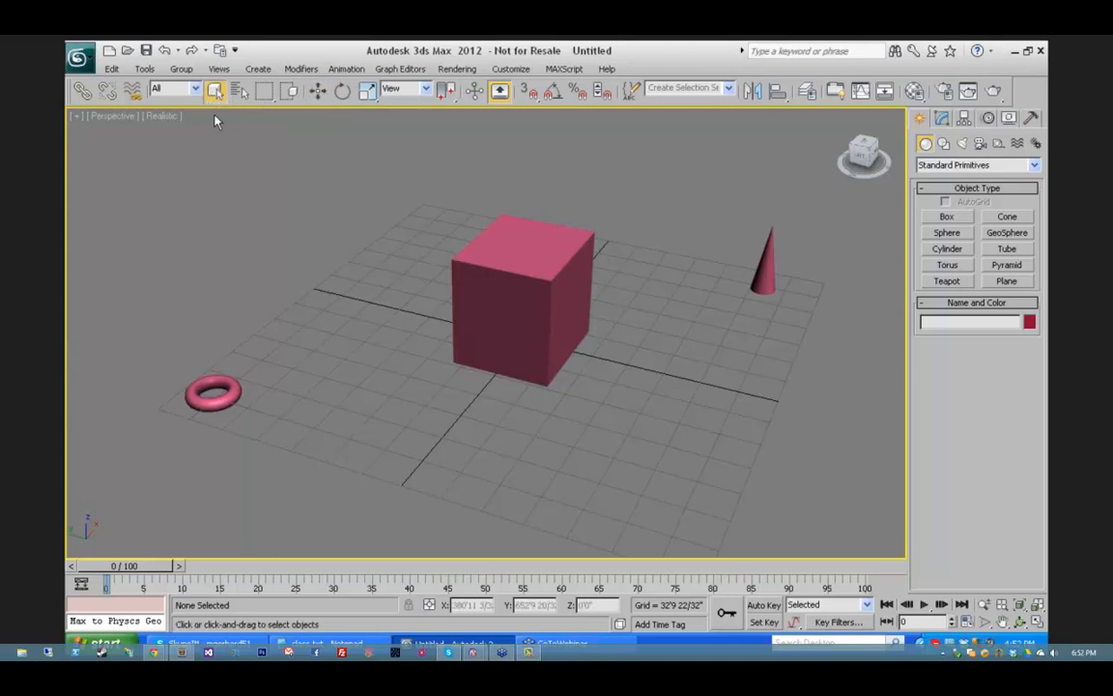
left_click(551, 293)
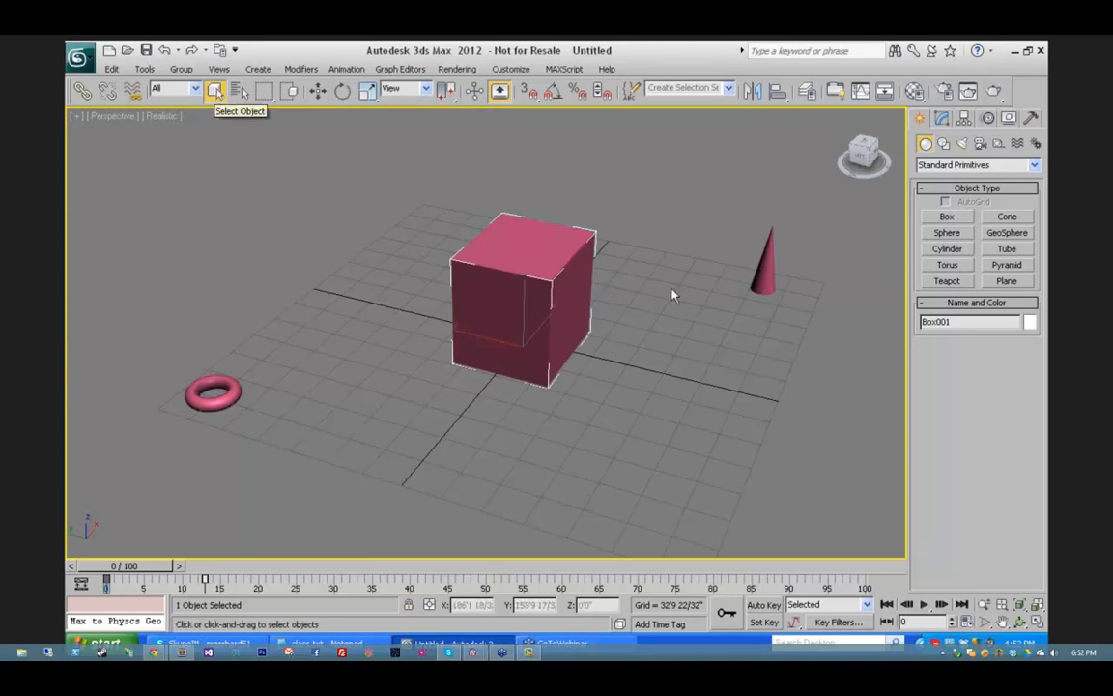
left_click(760, 267)
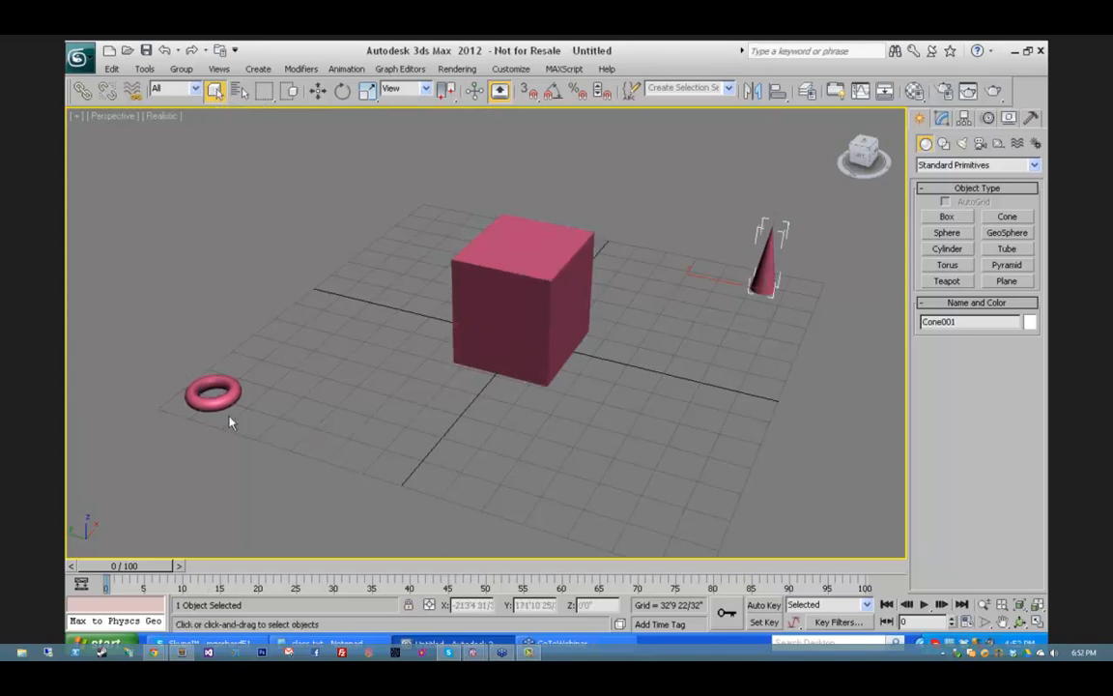
left_click(215, 392)
left_click(528, 311)
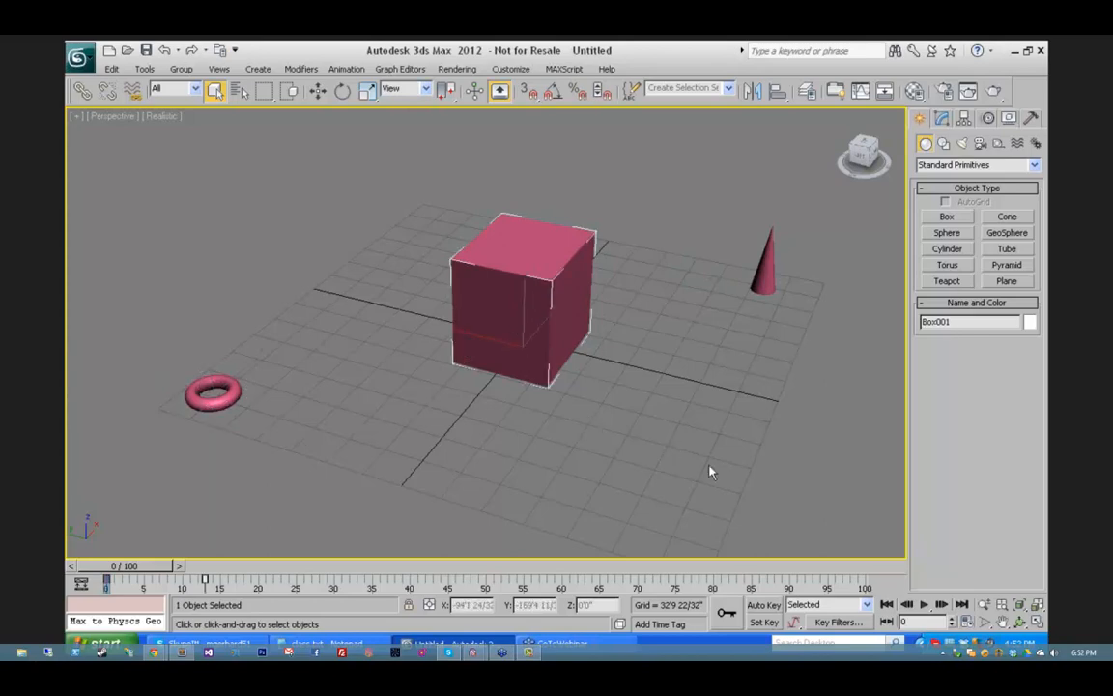
Step: Examine the Orbit tool variants, keep Orbit Selected, and orbit the view slightly around the selected box
left_click(1021, 623)
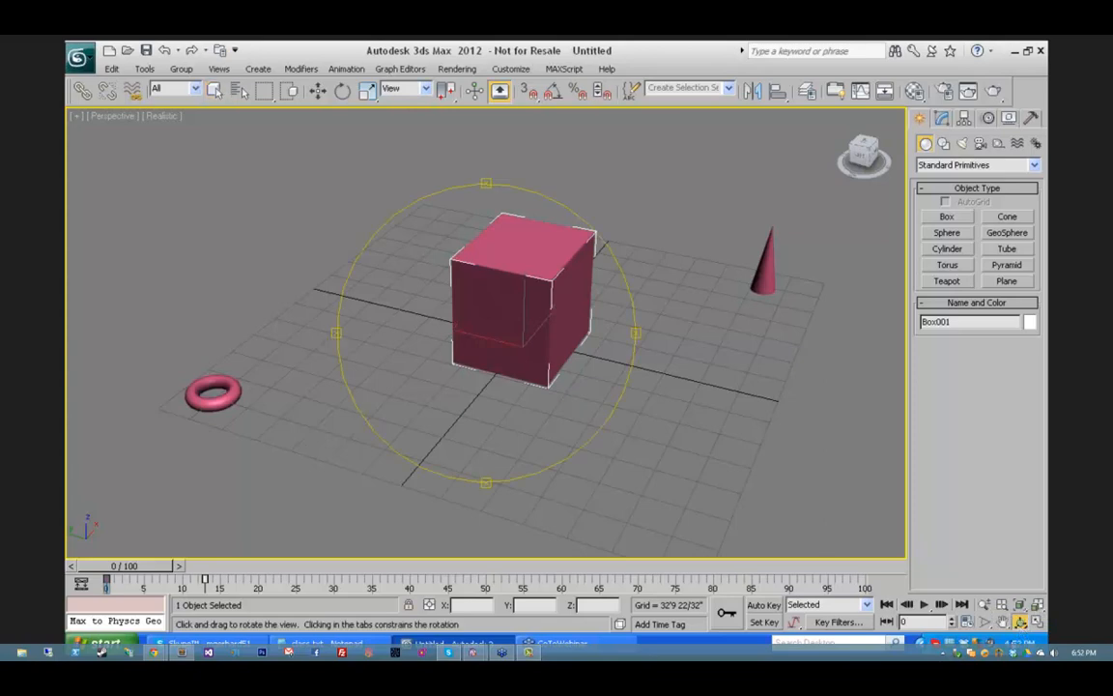
left_click(1022, 623)
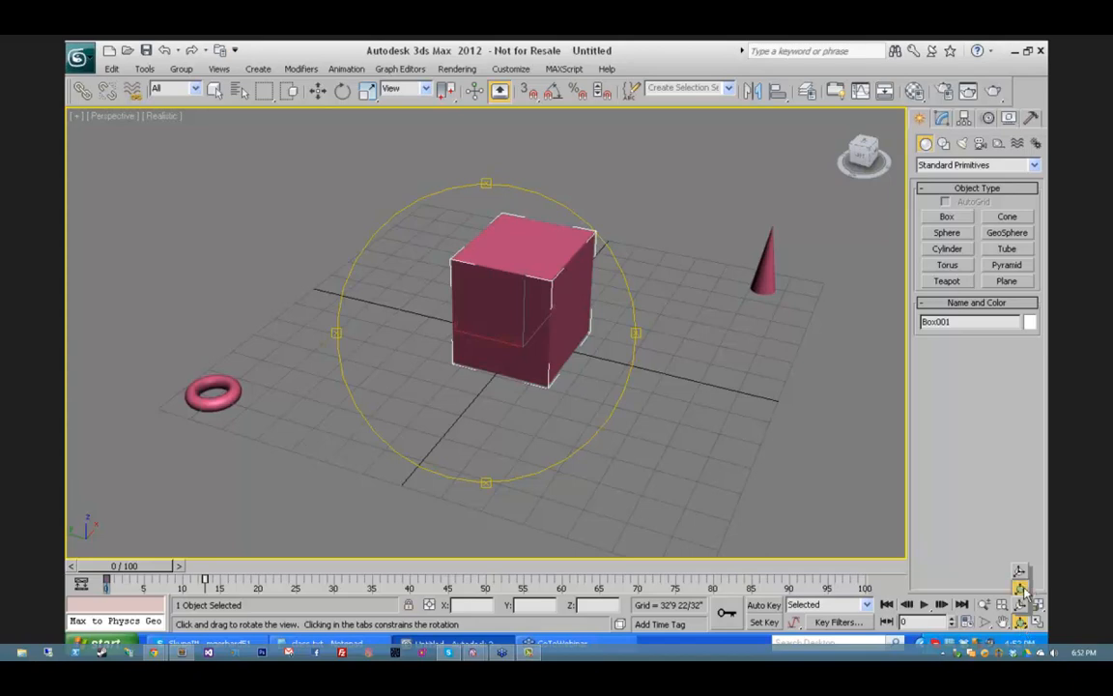
left_click_drag(1023, 586, 1023, 571)
left_click_drag(1023, 574, 1023, 609)
left_click_drag(1023, 607, 1023, 622)
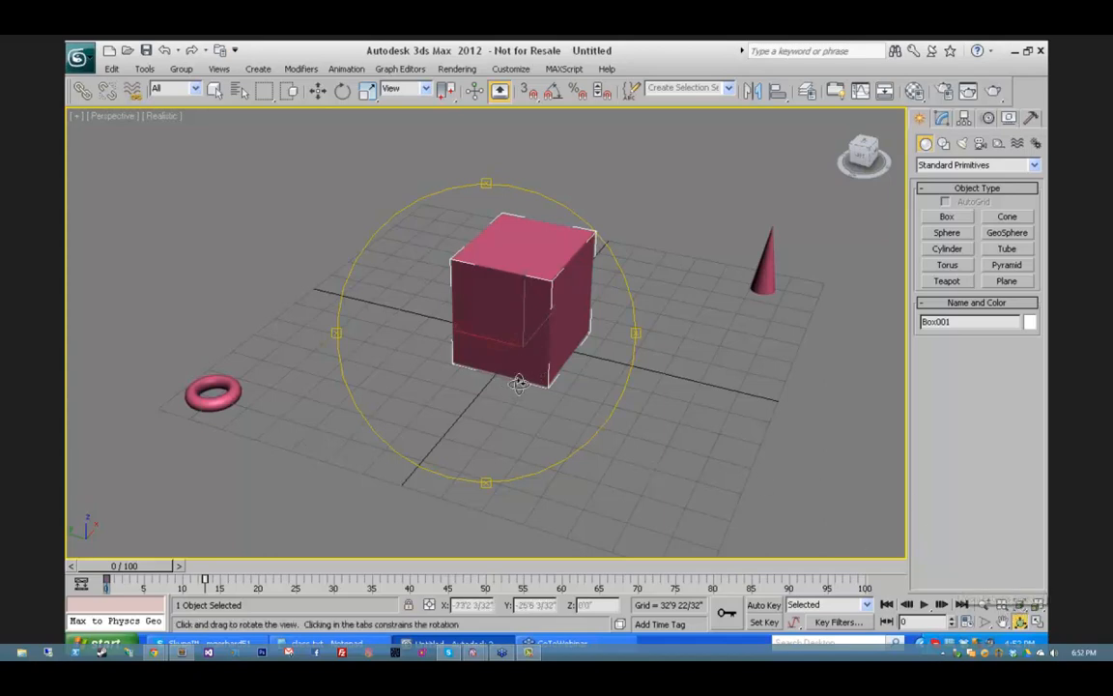
mouse_move(542, 375)
left_mouse_down()
mouse_move(288, 360)
mouse_move(419, 330)
mouse_move(566, 359)
mouse_move(540, 364)
left_mouse_up()
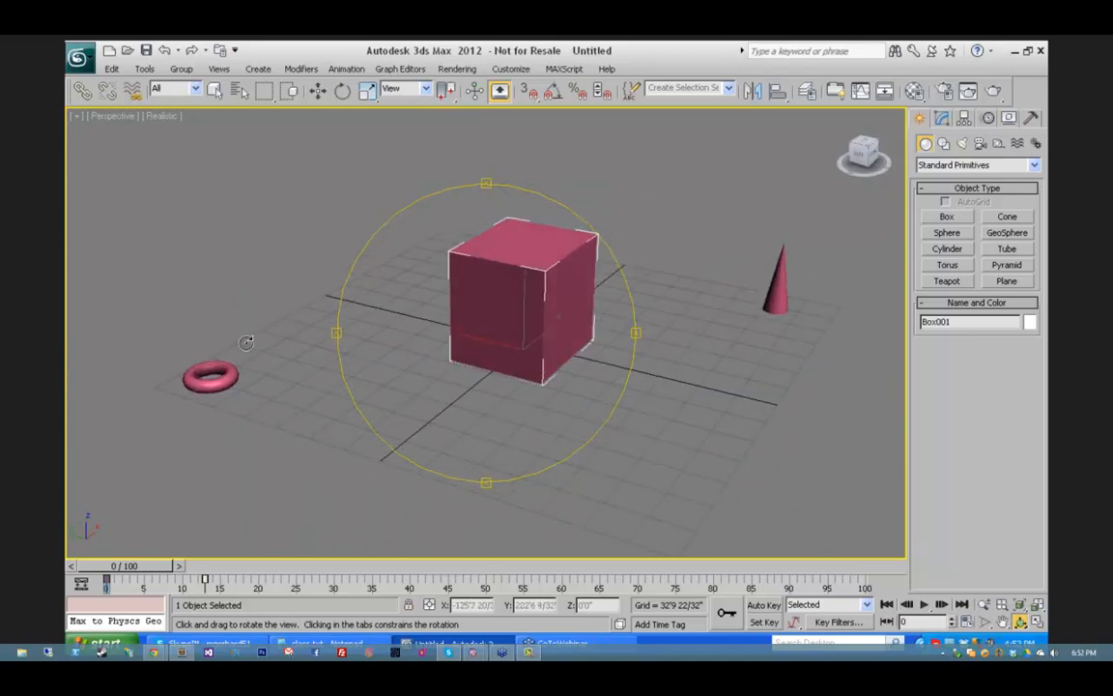
Step: Select the torus and orbit the perspective view slightly around it with Orbit Selected
left_click(214, 90)
left_click(206, 383)
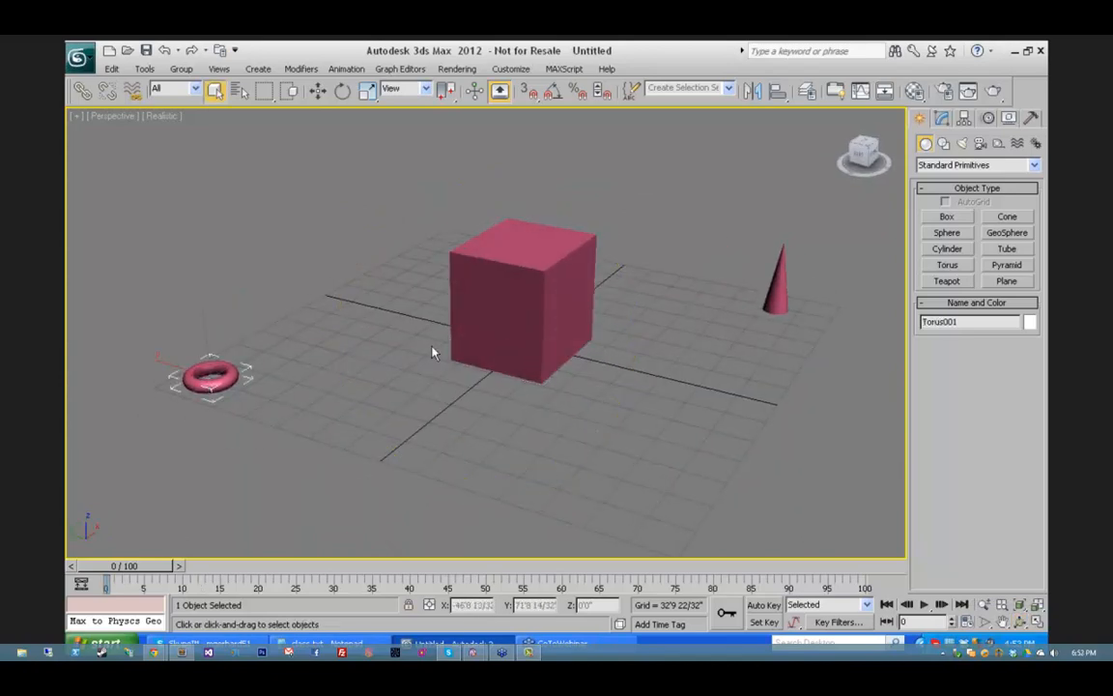
left_click(1020, 622)
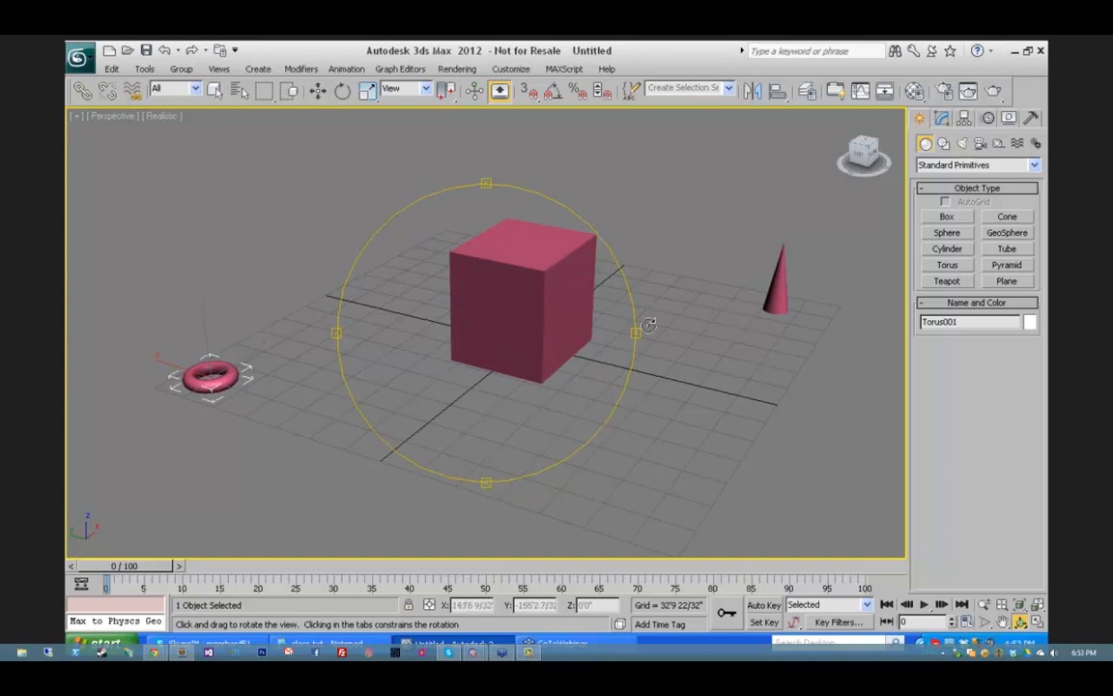
mouse_move(452, 348)
left_mouse_down()
mouse_move(649, 348)
mouse_move(743, 326)
mouse_move(644, 343)
mouse_move(408, 349)
mouse_move(725, 351)
mouse_move(427, 343)
mouse_move(452, 340)
left_mouse_up()
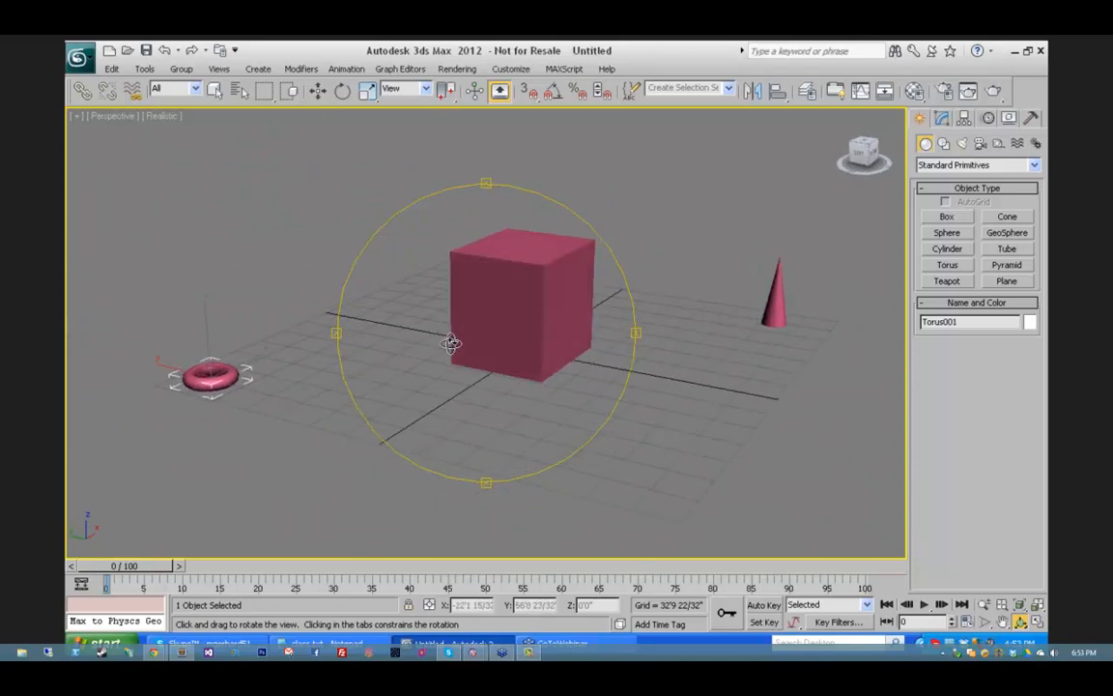
Step: Exit Orbit, select the cone, and choose the Select command from the quad menu in the viewport
right_click(774, 302)
left_click(775, 304)
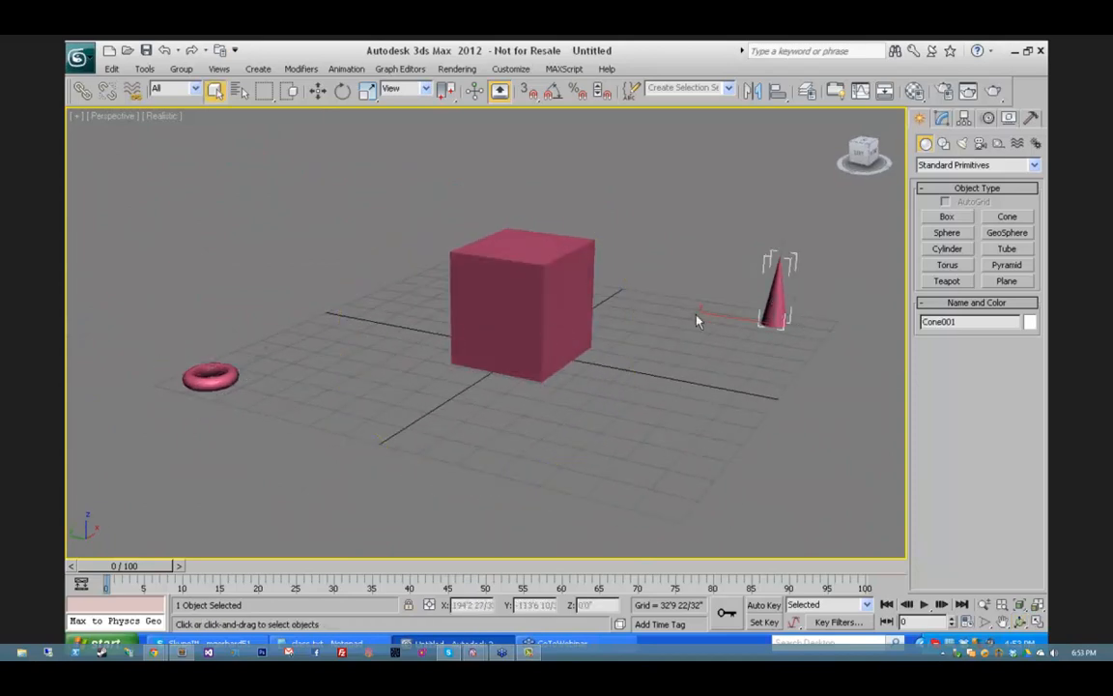
right_click(661, 315)
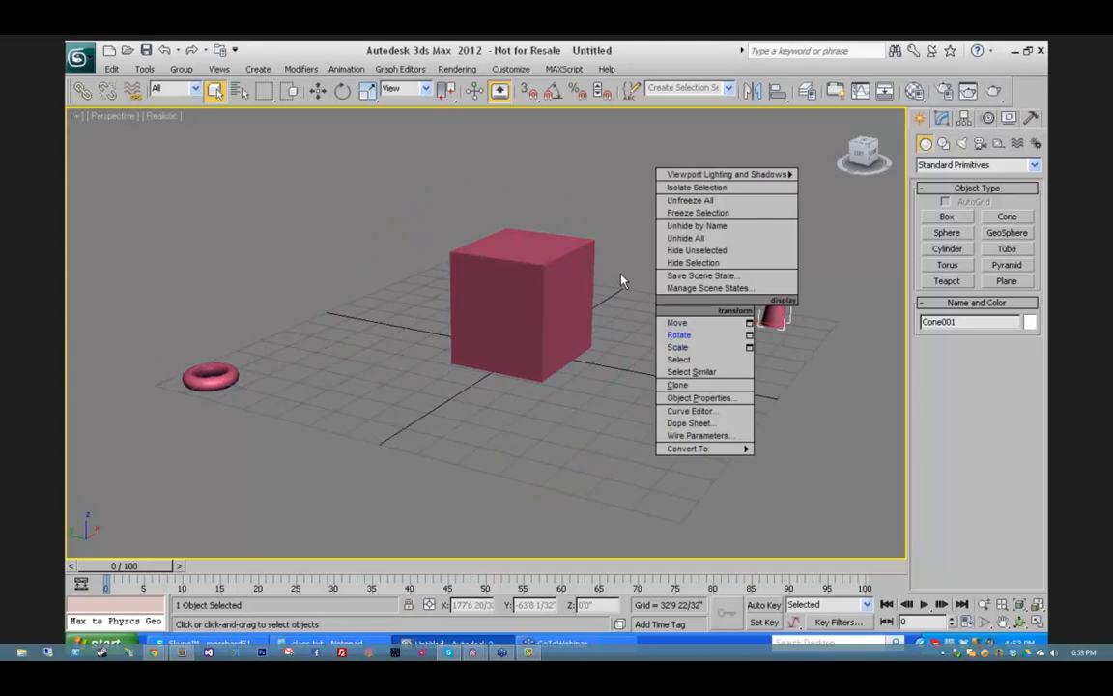
left_click(615, 209)
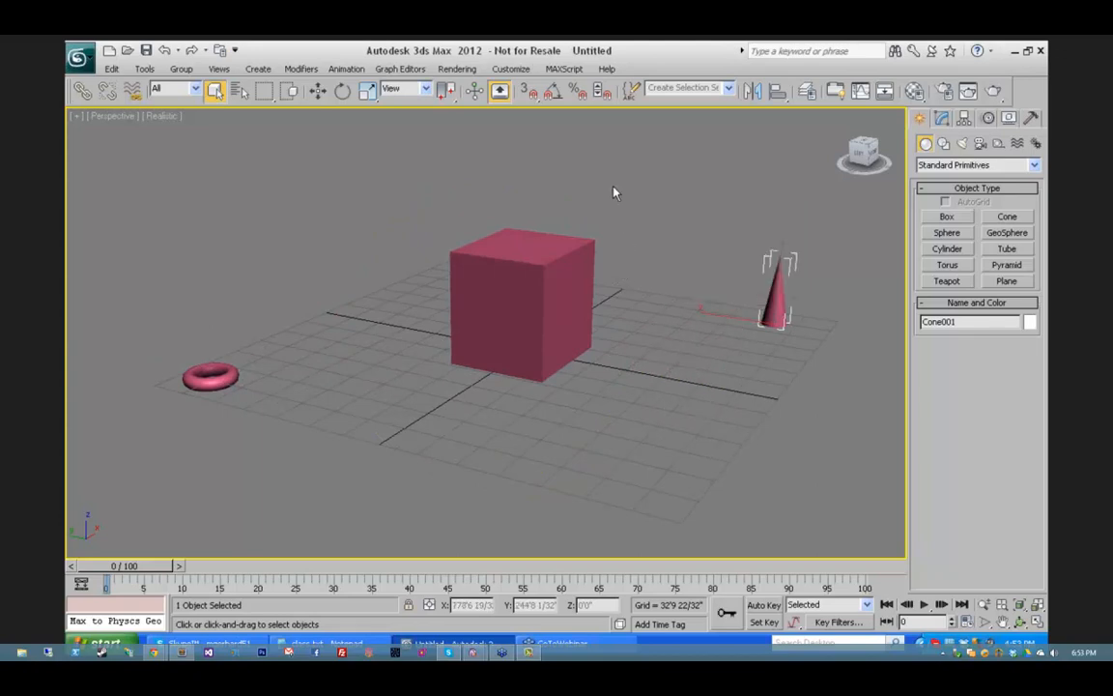
right_click(612, 192)
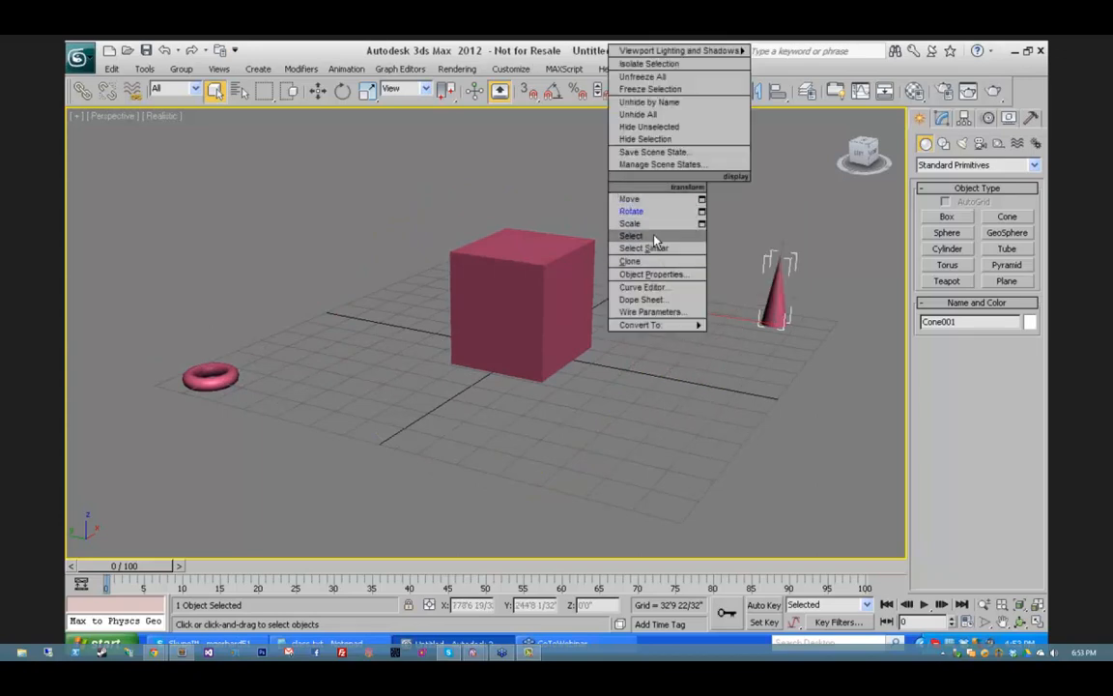
left_click(715, 378)
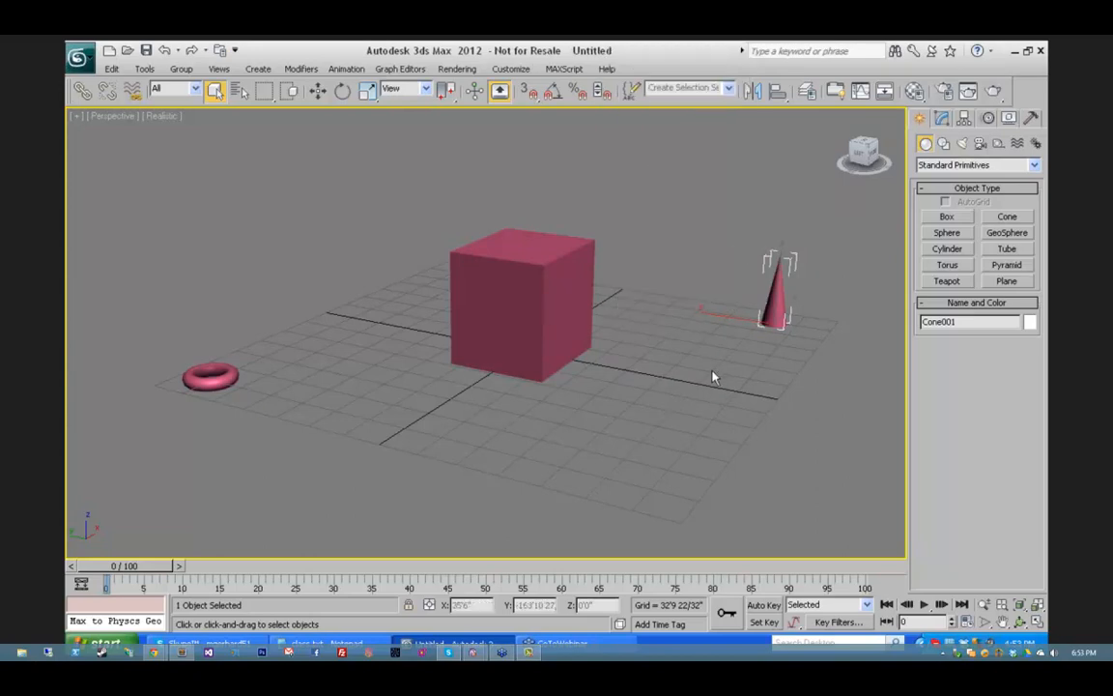
right_click(640, 342)
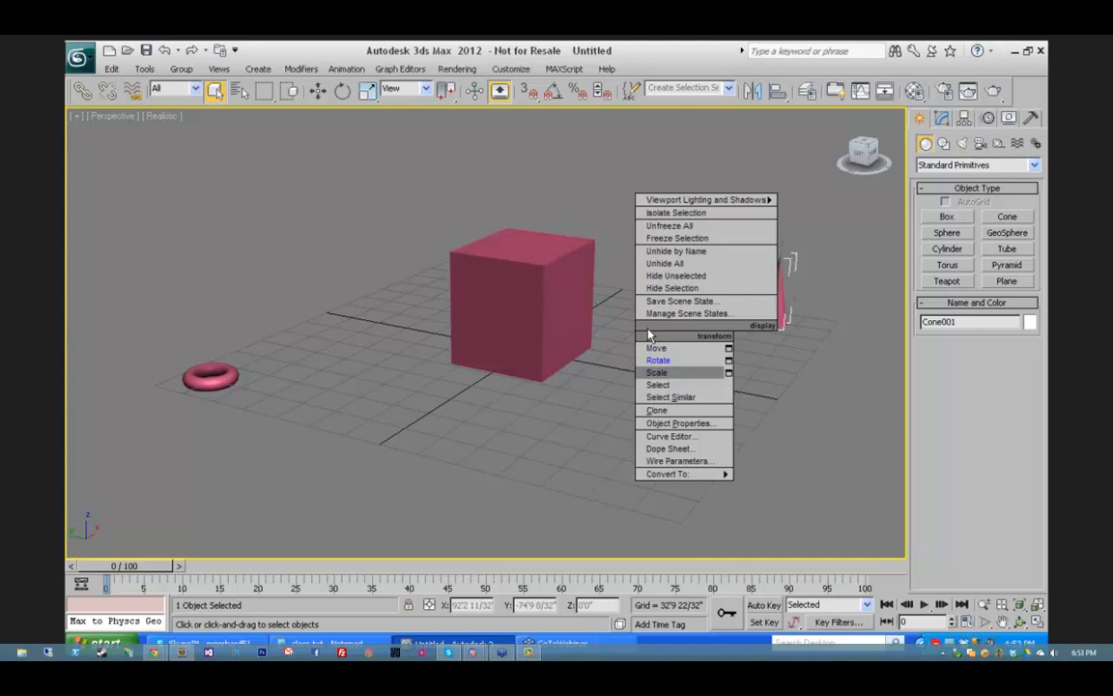
left_click(680, 387)
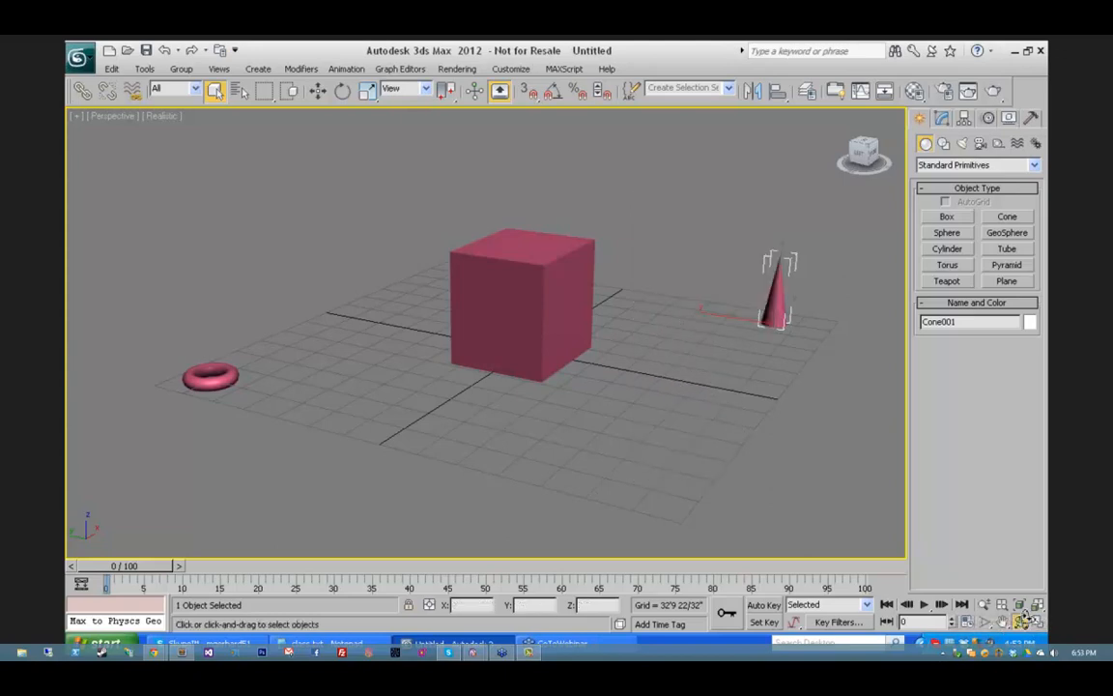
Step: Orbit the perspective view around the selected cone, exit Orbit, and clear the selection
key("ctrl+r")
left_click_drag(539, 321, 686, 208)
right_click(676, 203)
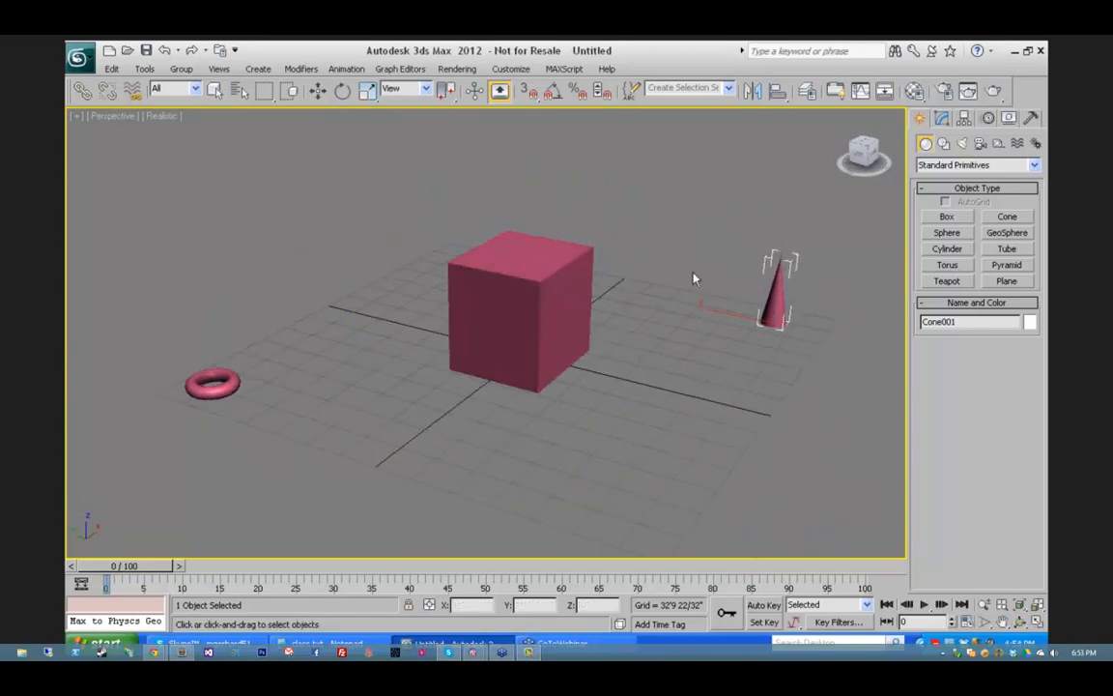
left_click(716, 409)
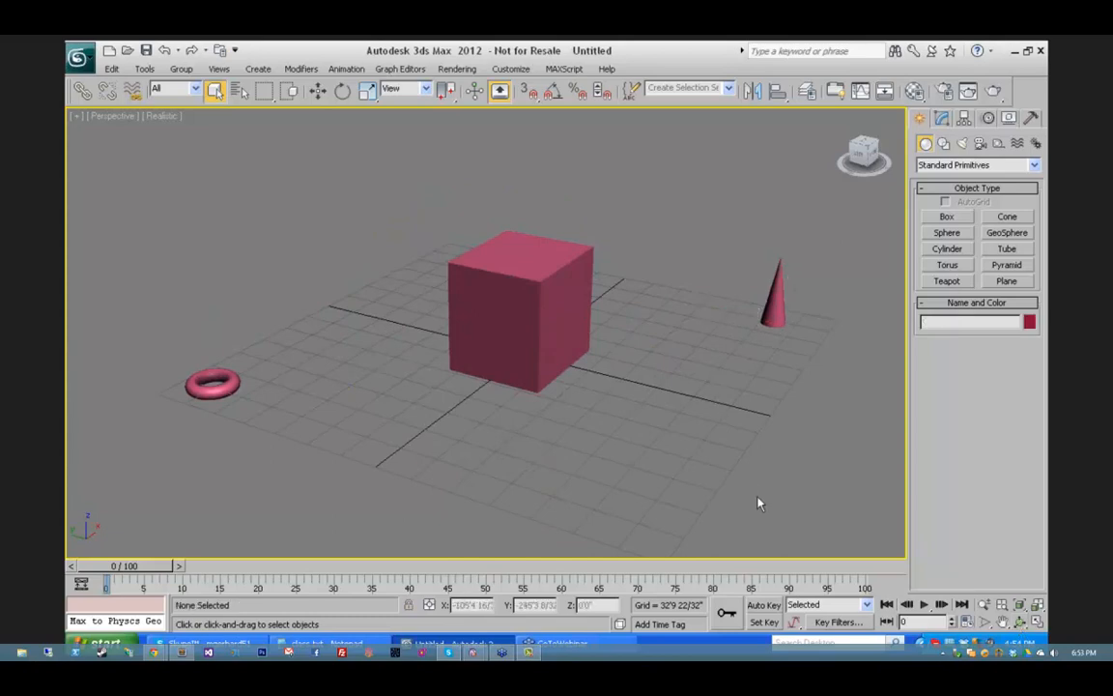
Step: Pan the box toward the viewport's edge, orbit with nothing selected, and restore the home view
left_click(1002, 623)
left_click_drag(628, 278, 319, 319)
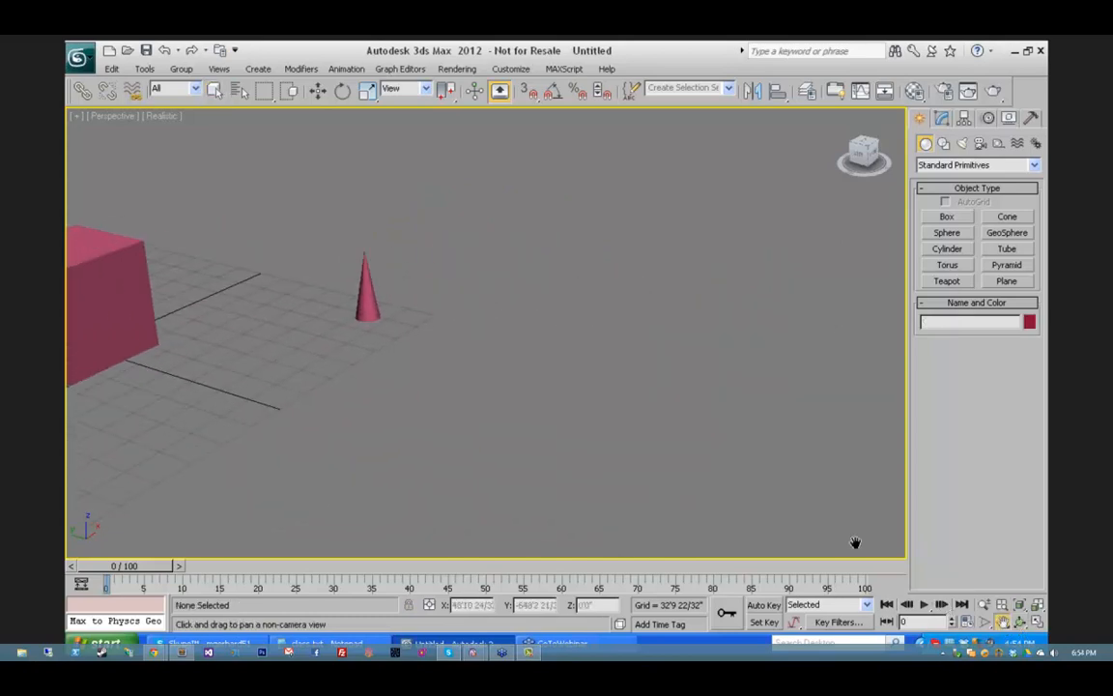
left_click(1019, 622)
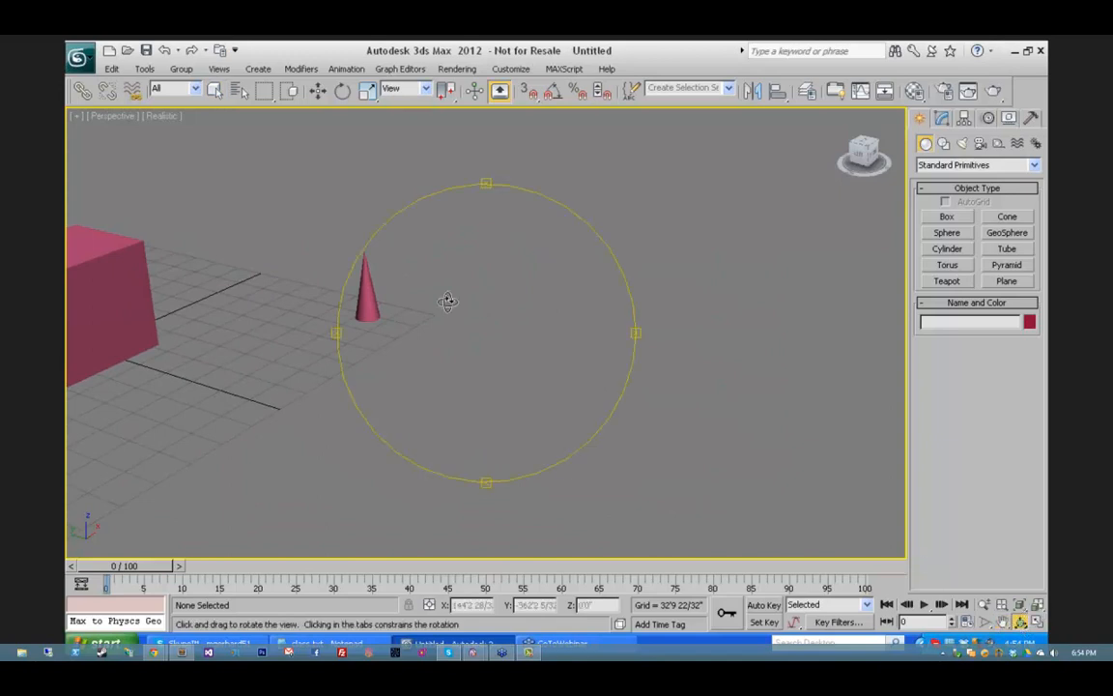
left_click_drag(465, 351, 618, 309)
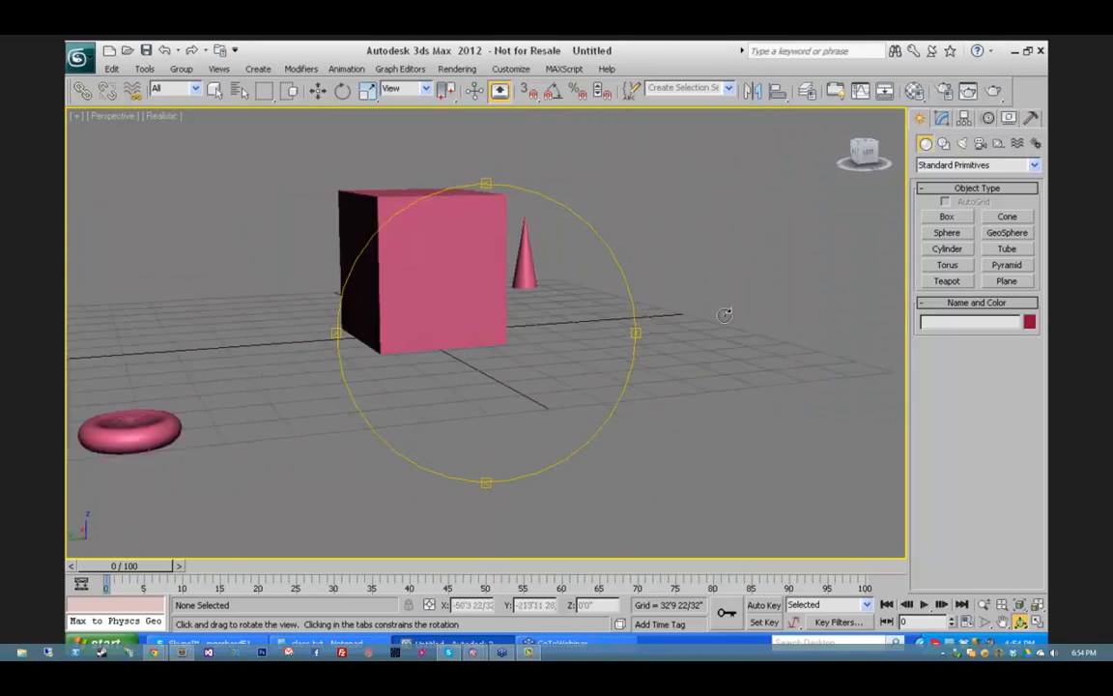
right_click(696, 306)
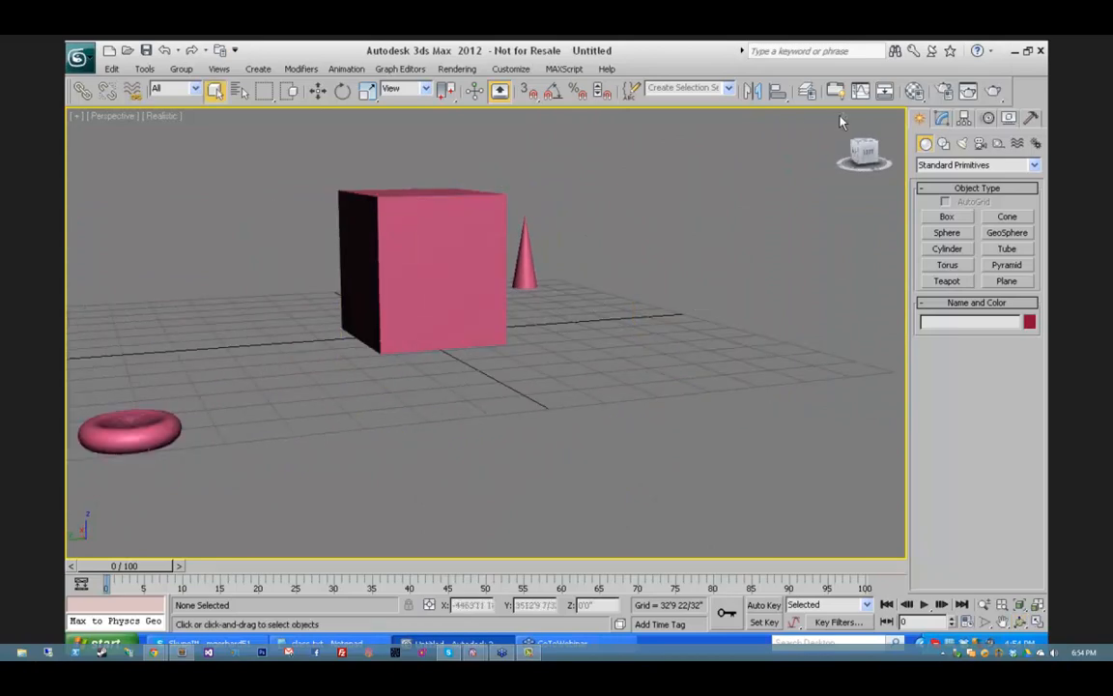
left_click(840, 119)
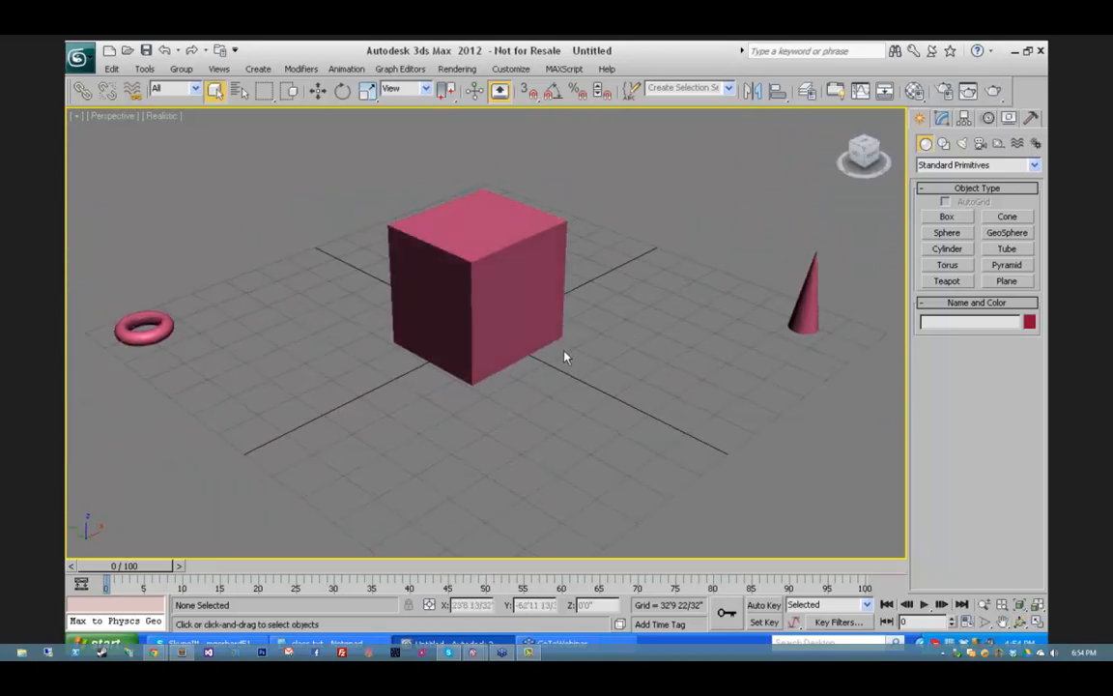
Step: Select the box, switch to the plain Orbit variant, and return to Orbit Selected
left_click(478, 288)
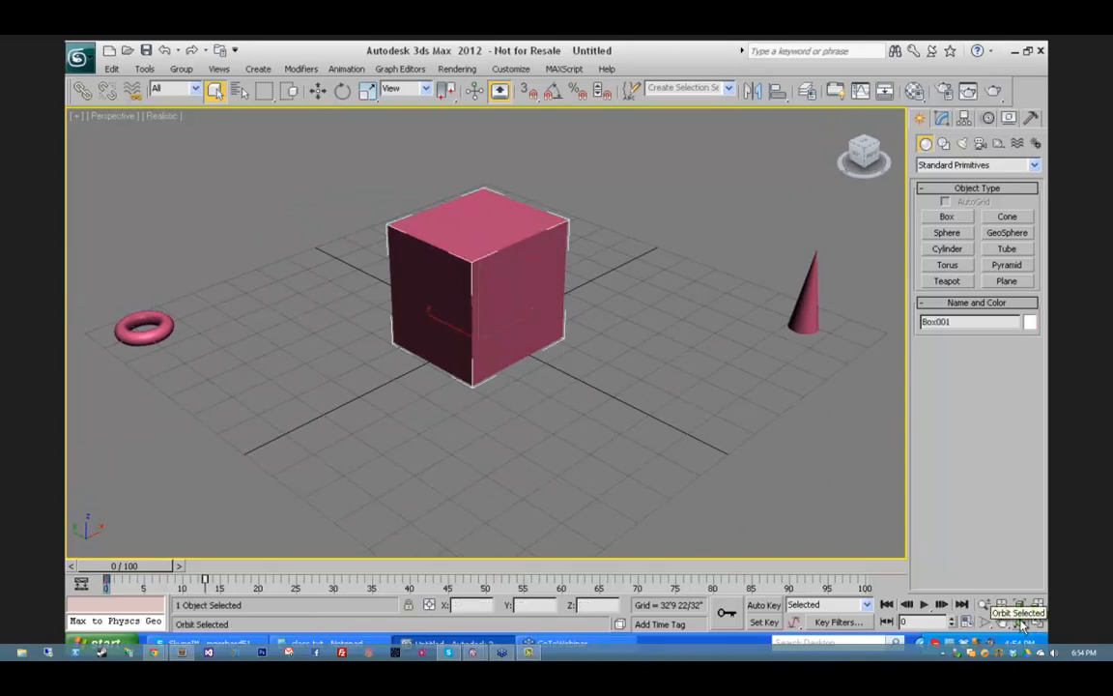
left_click_drag(1021, 626, 1020, 572)
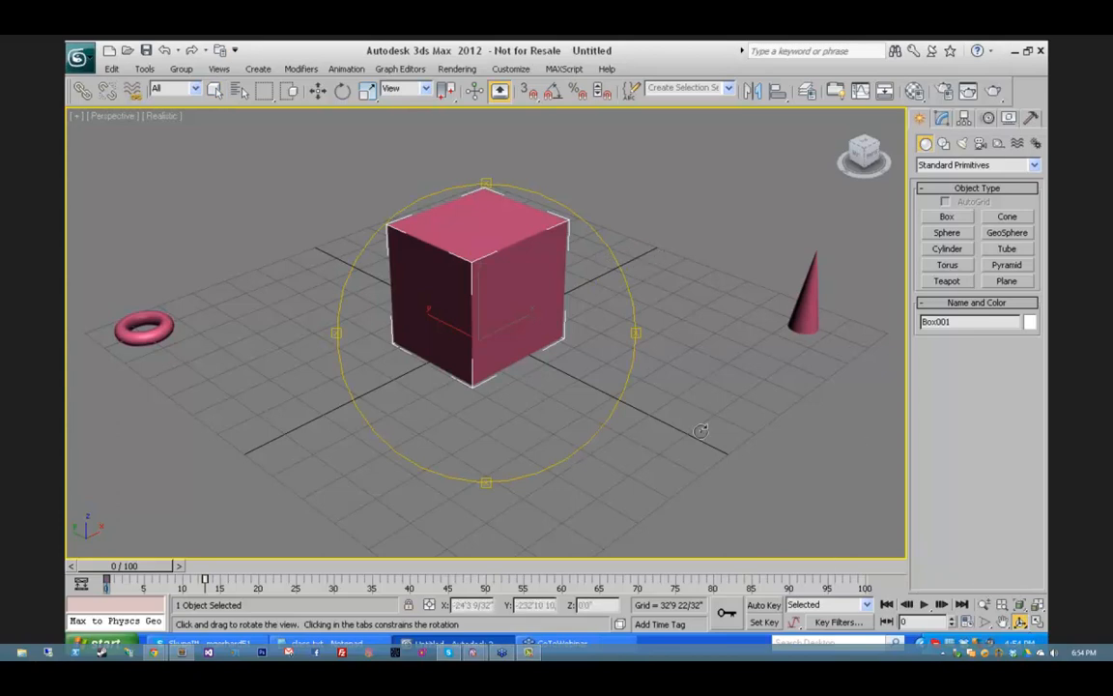
right_click(711, 291)
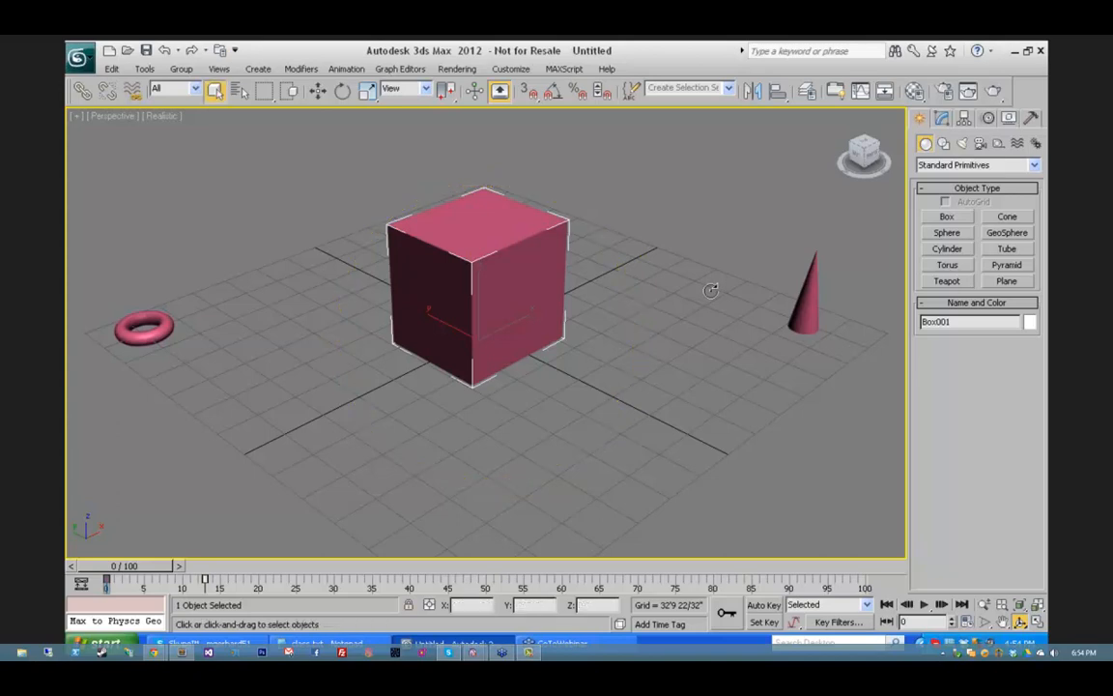
left_click(1021, 624)
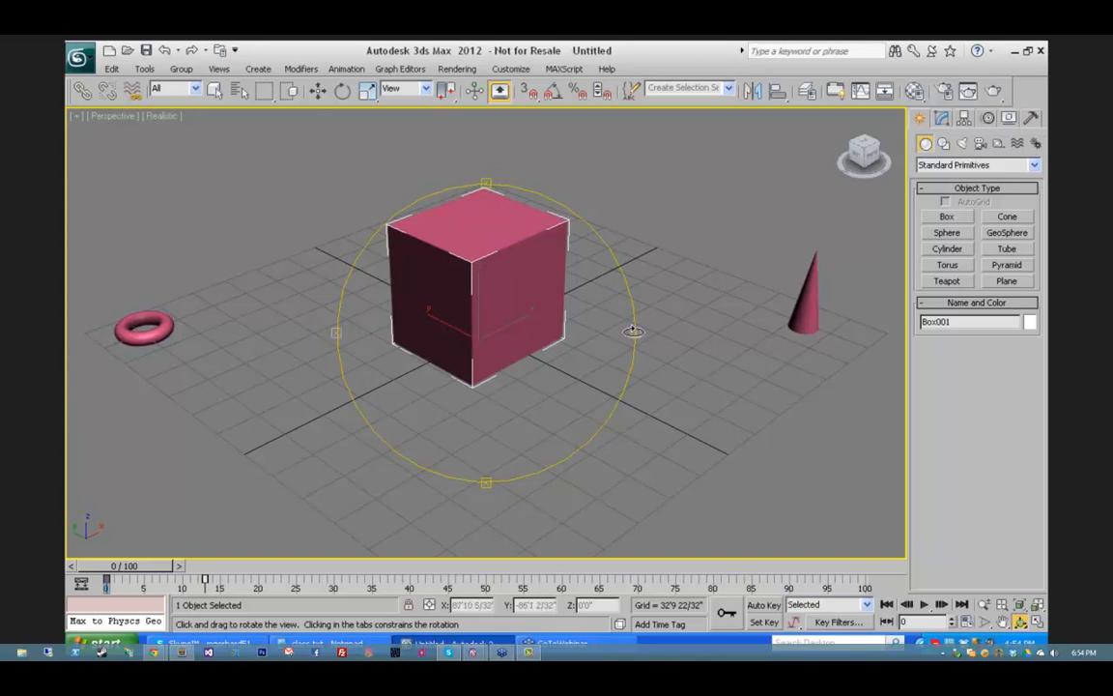
Step: Orbit around the selected box with the ring's horizontal and vertical handles, and freely from inside the ring
mouse_move(633, 331)
left_mouse_down()
mouse_move(467, 331)
mouse_move(619, 331)
left_mouse_up()
mouse_move(487, 177)
left_mouse_down()
mouse_move(487, 106)
mouse_move(489, 204)
mouse_move(489, 180)
left_mouse_up()
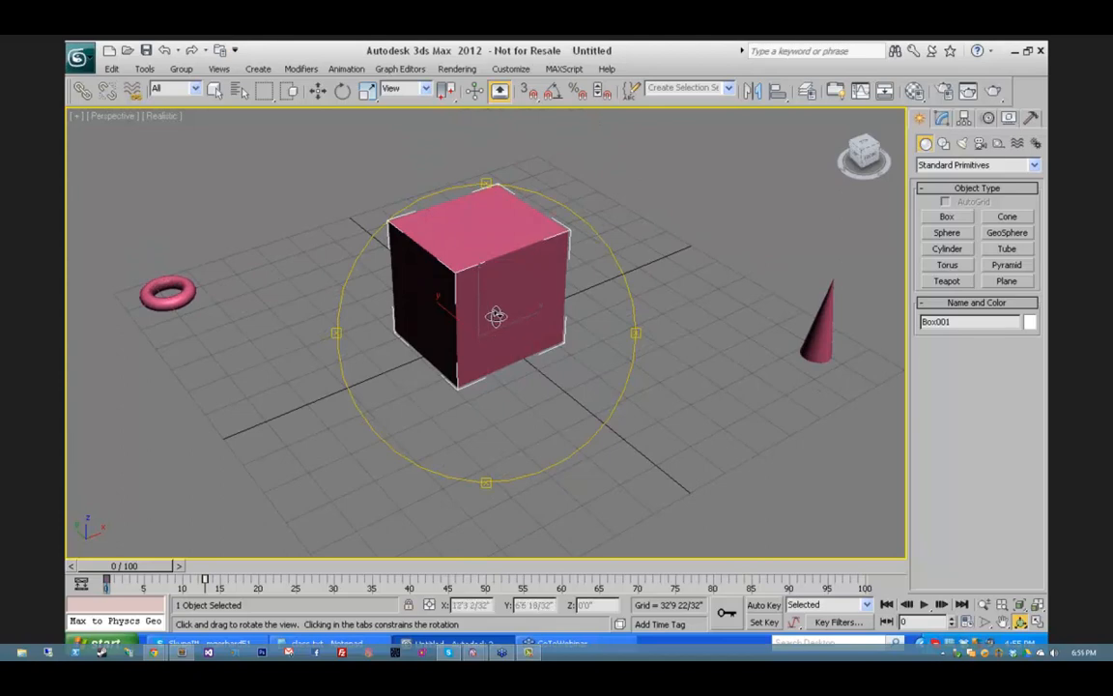
mouse_move(490, 322)
left_mouse_down()
mouse_move(505, 316)
mouse_move(450, 351)
mouse_move(474, 366)
mouse_move(524, 313)
mouse_move(458, 318)
mouse_move(489, 301)
mouse_move(472, 326)
mouse_move(467, 296)
mouse_move(460, 309)
mouse_move(484, 316)
mouse_move(473, 324)
left_mouse_up()
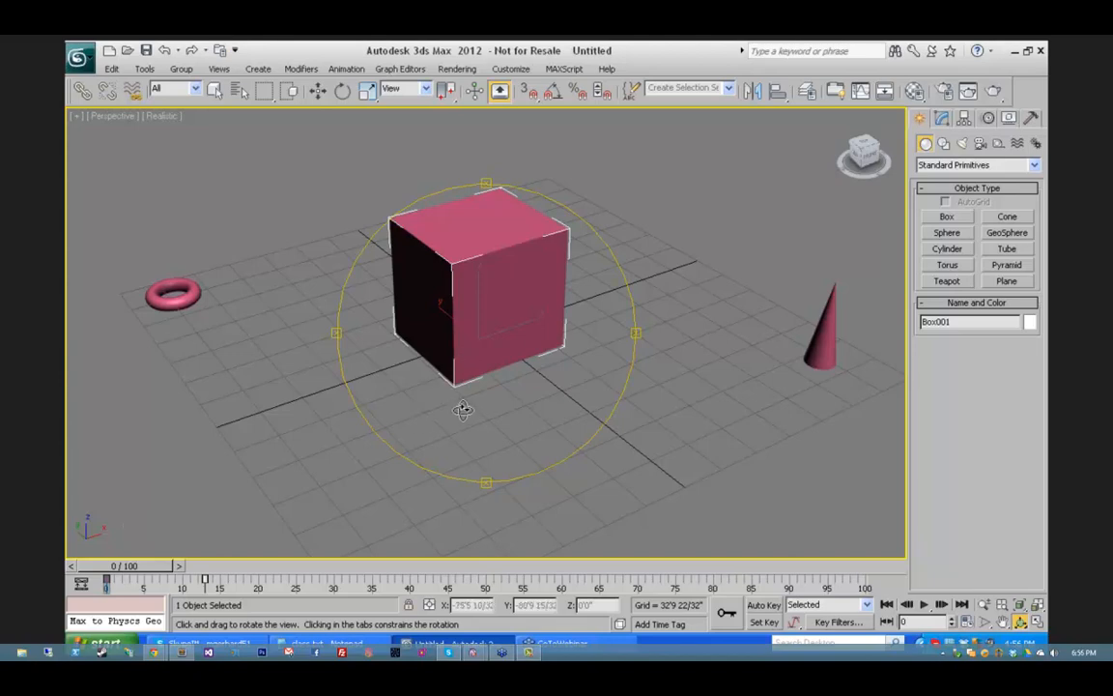
left_click_drag(463, 410, 270, 155)
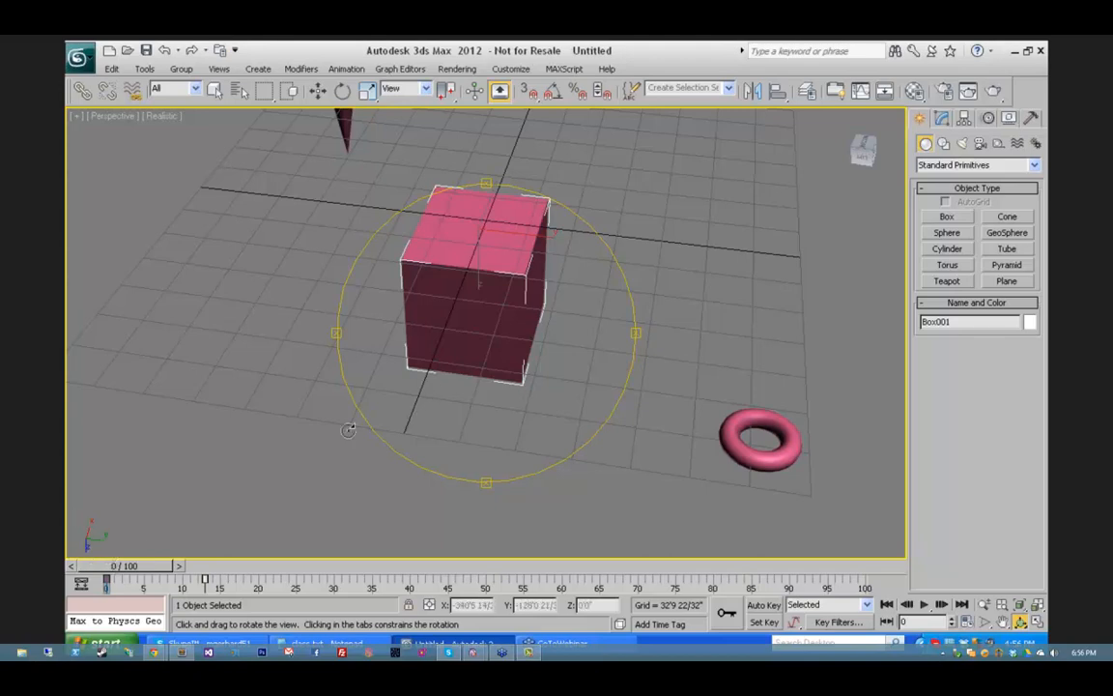
Step: Orbit the perspective view freely around the selected box with Orbit Selected
left_click_drag(470, 241, 629, 479)
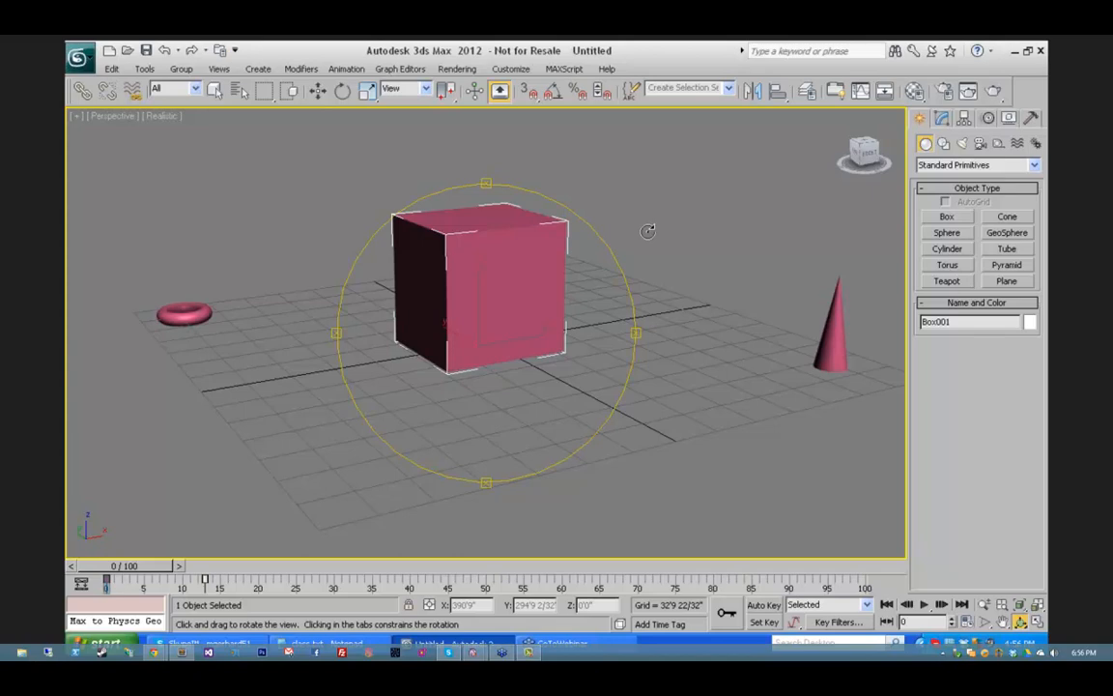
left_click_drag(647, 231, 670, 222)
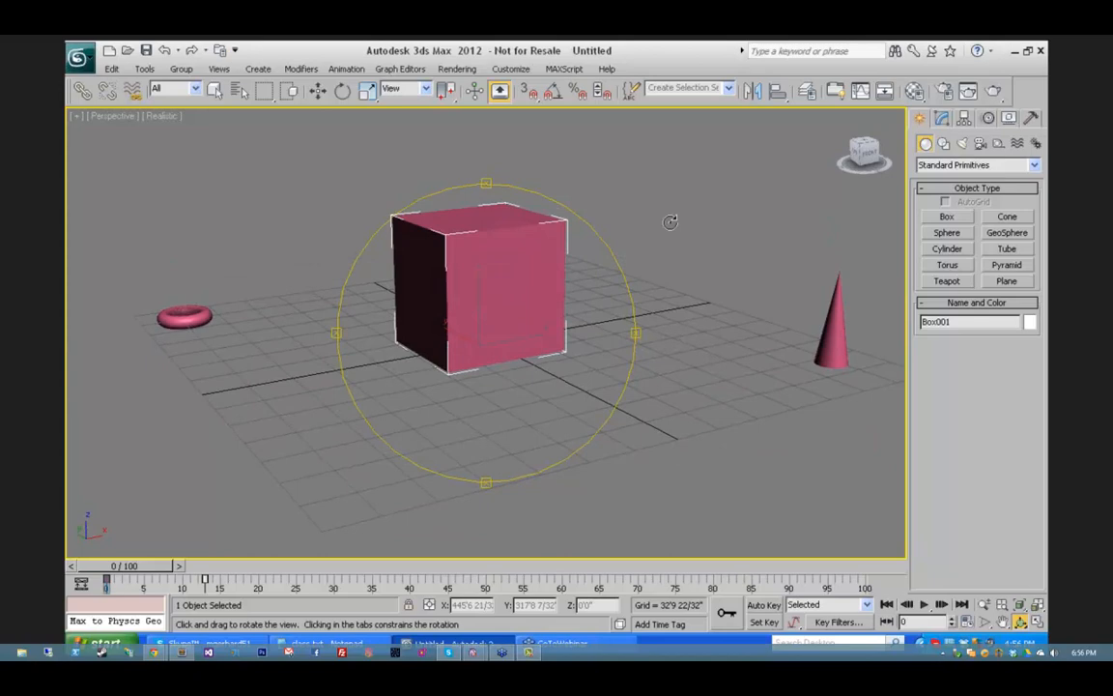
left_click_drag(670, 222, 670, 221)
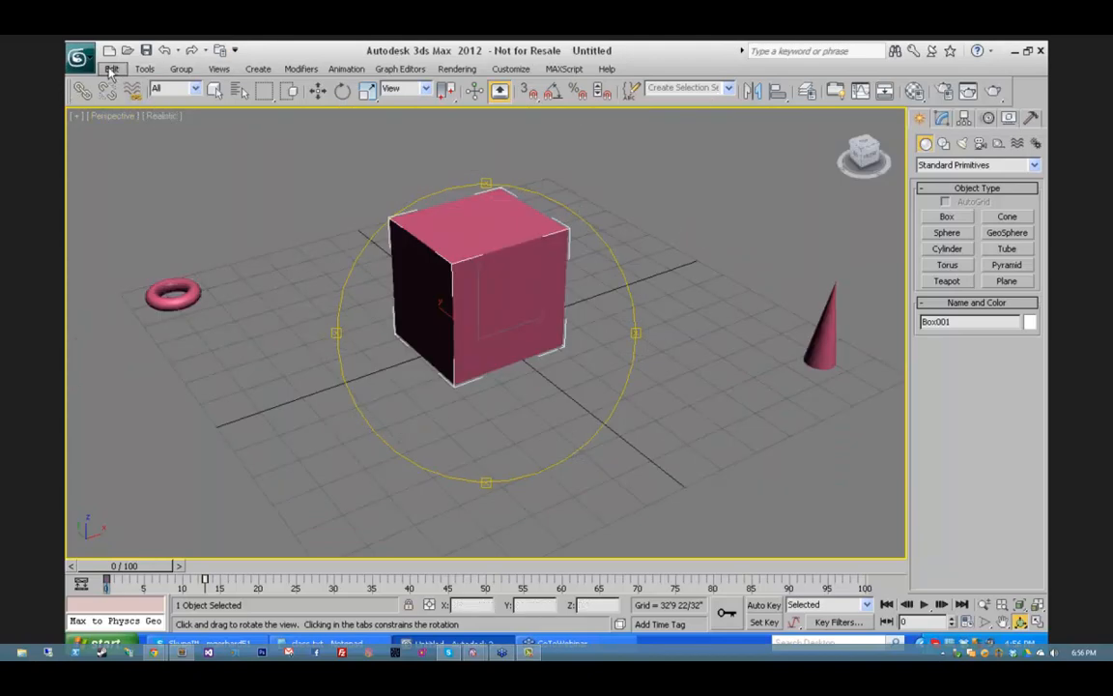
Step: Review the undo and redo view-change commands, then return to object selection and orbit around the selected box without the ring
left_click(220, 69)
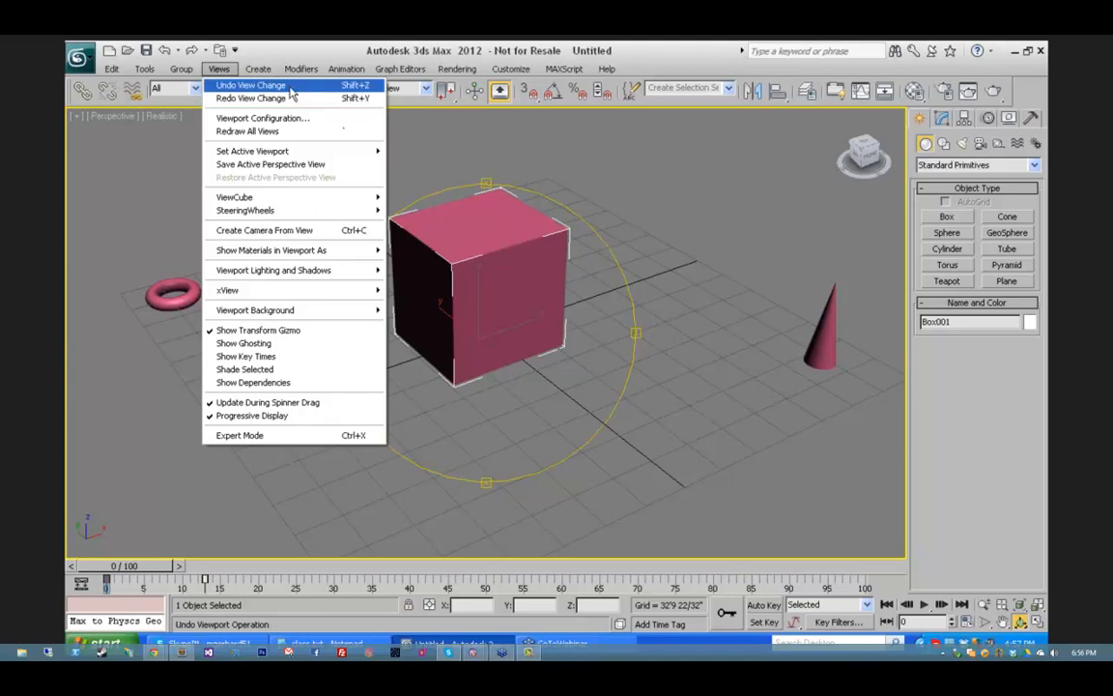
left_click(700, 202)
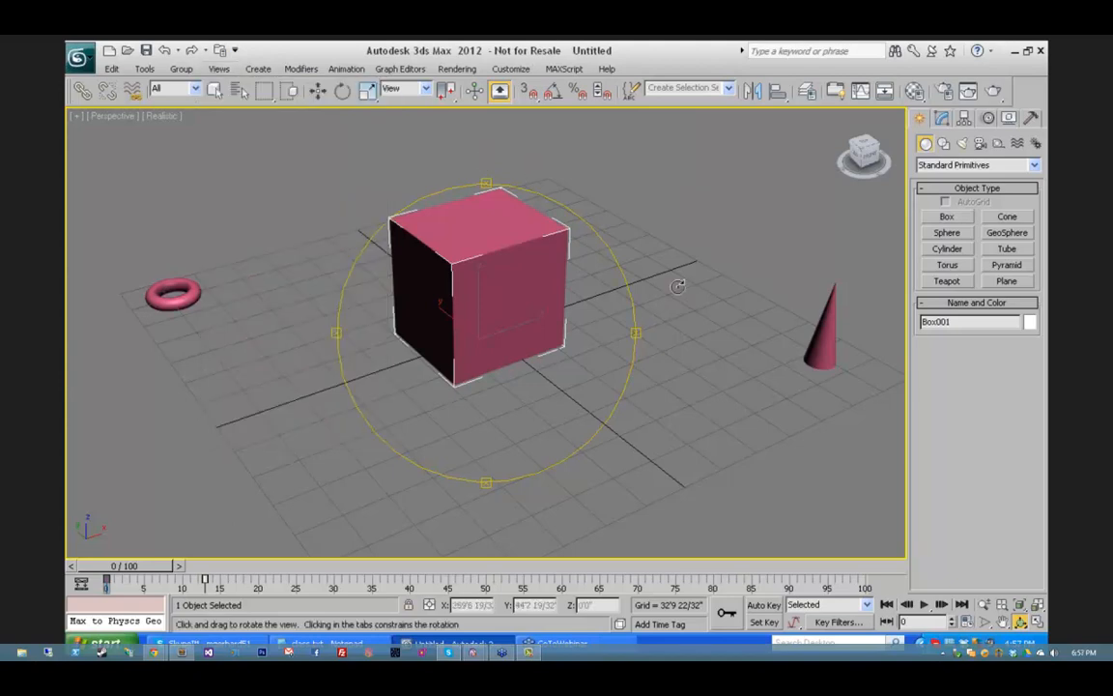
key("q")
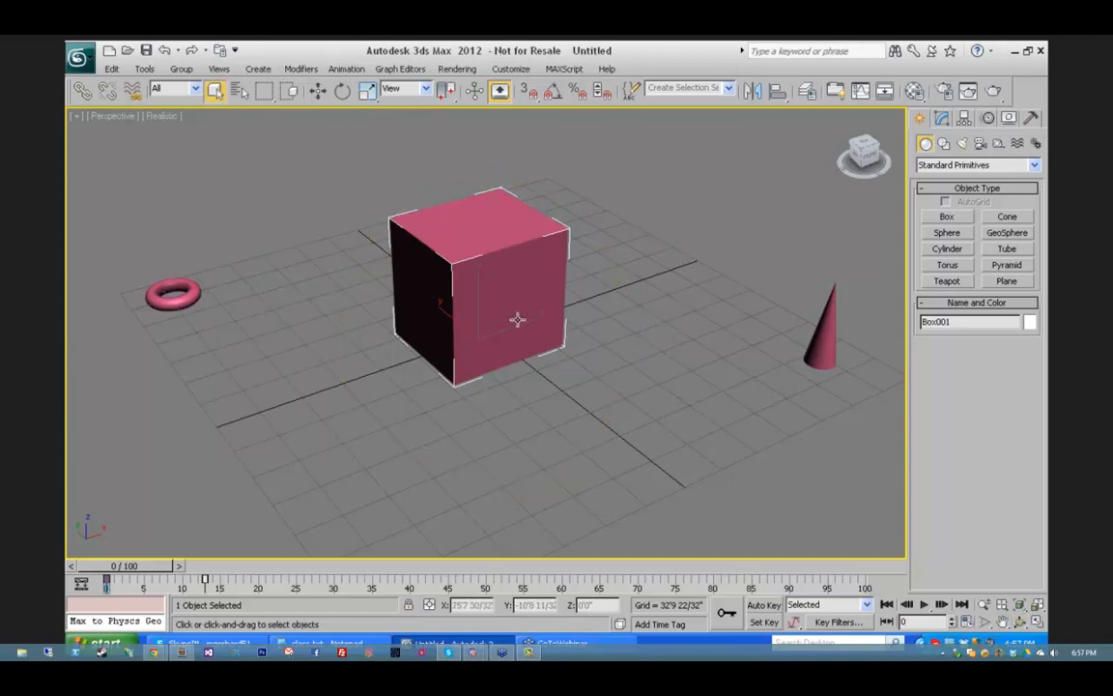
middle_click_drag(512, 321, 727, 298, "alt")
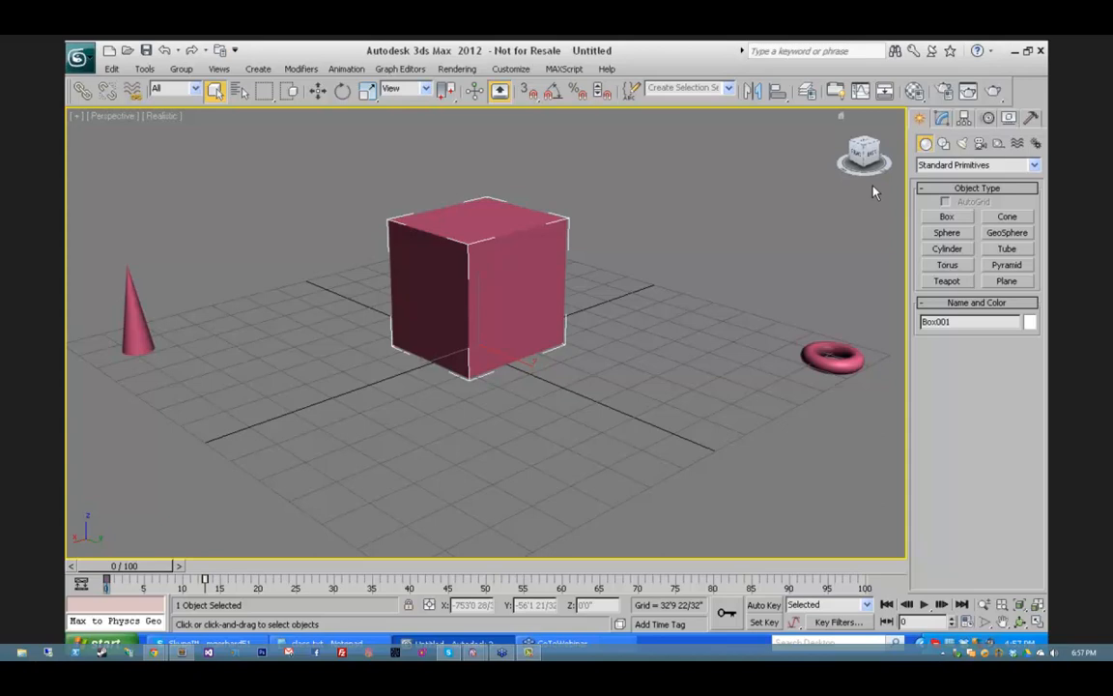
Step: Clear the selection and turn on the SteeringWheels in the perspective viewport
left_click(145, 70)
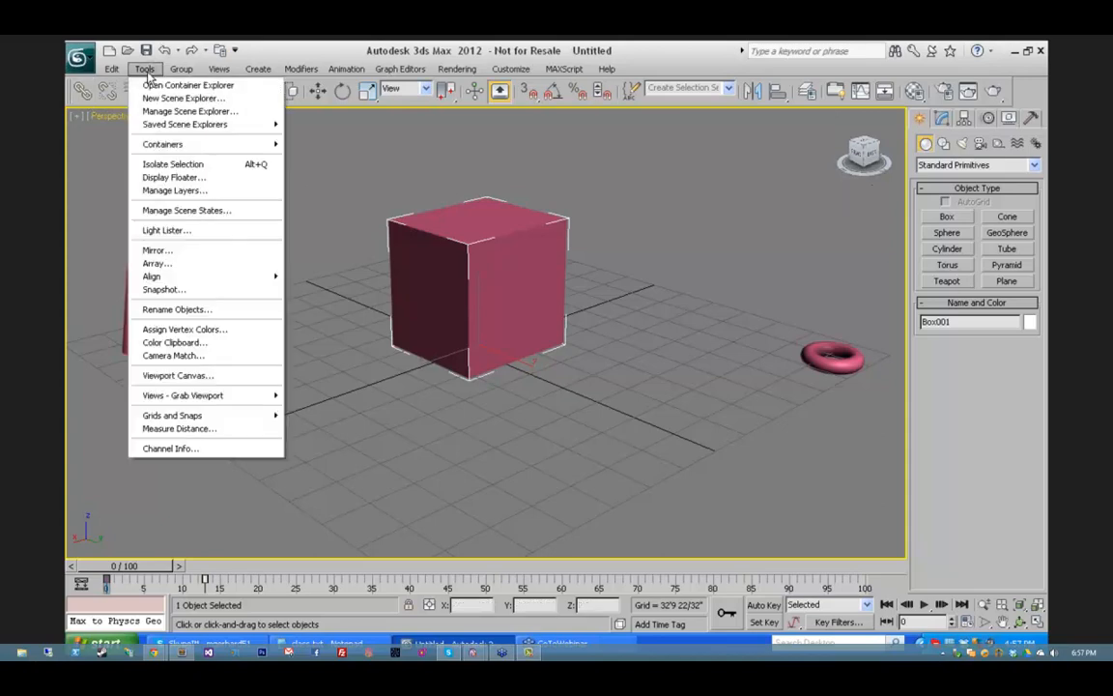
mouse_move(218, 72)
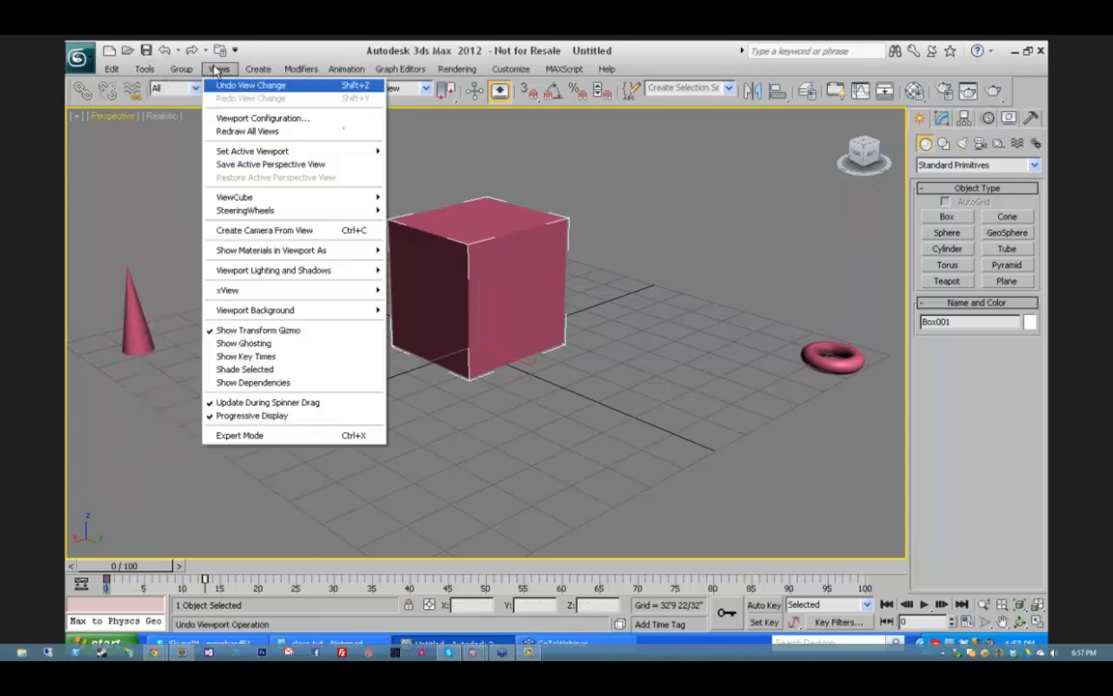
left_click(118, 135)
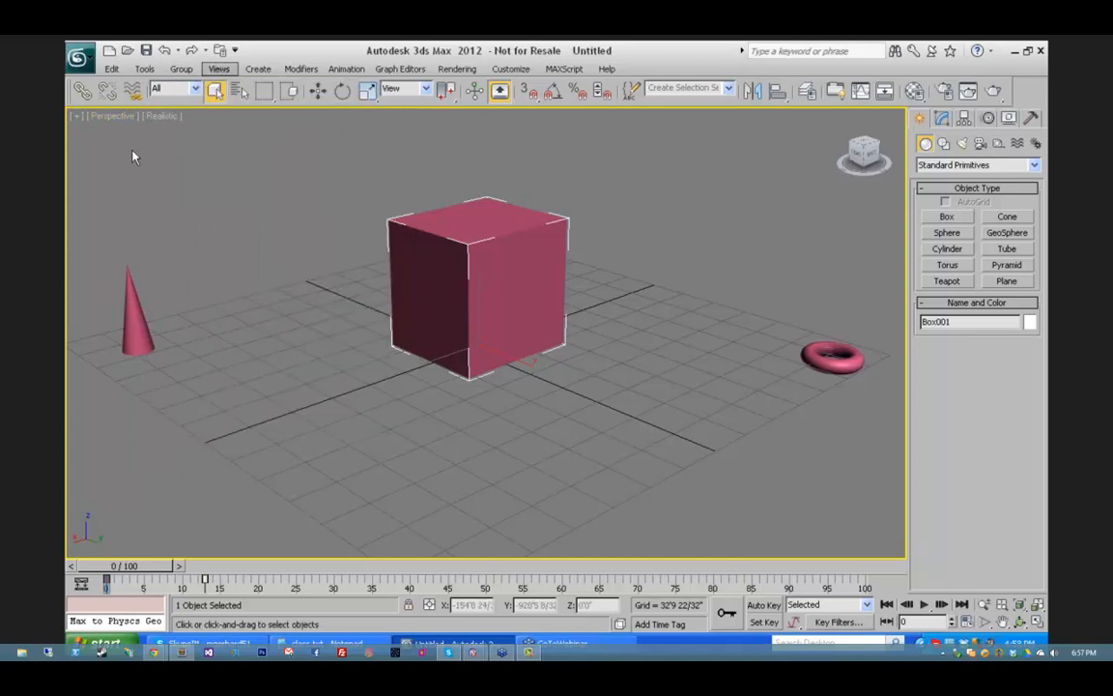
left_click(87, 117)
left_click(76, 116)
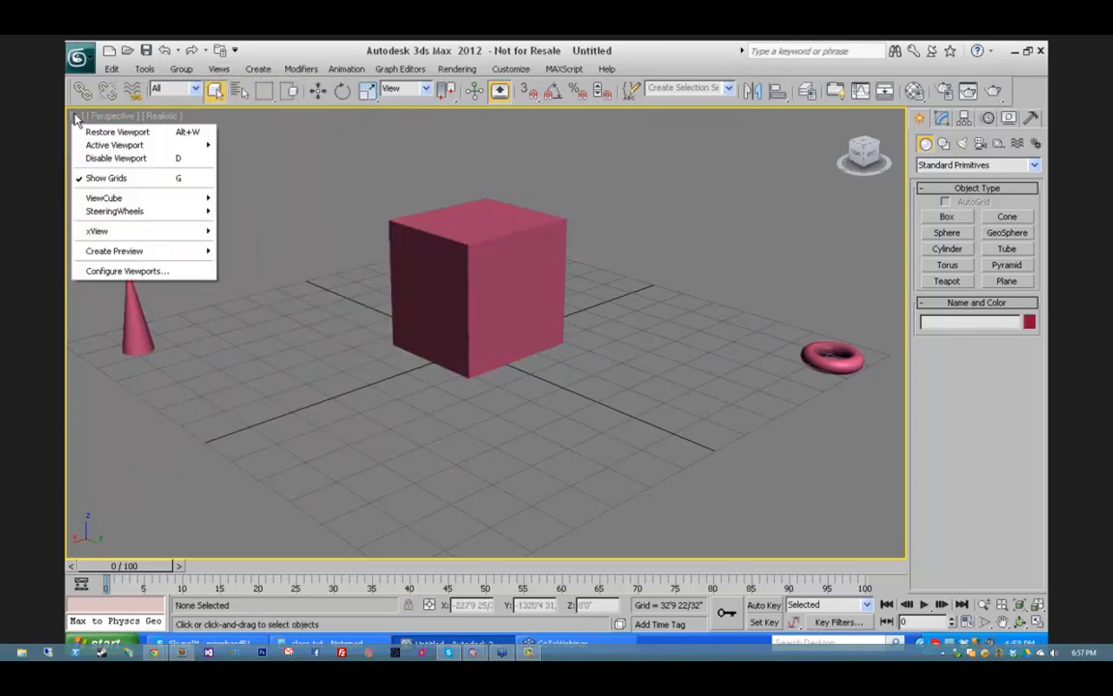
mouse_move(136, 201)
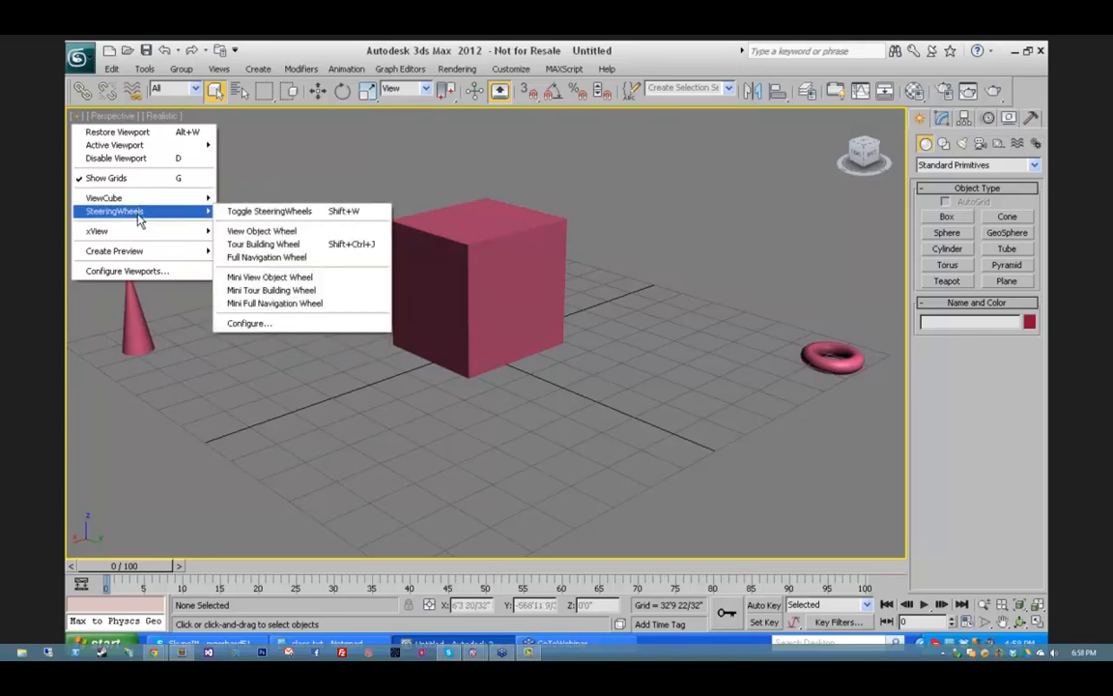
left_click(254, 211)
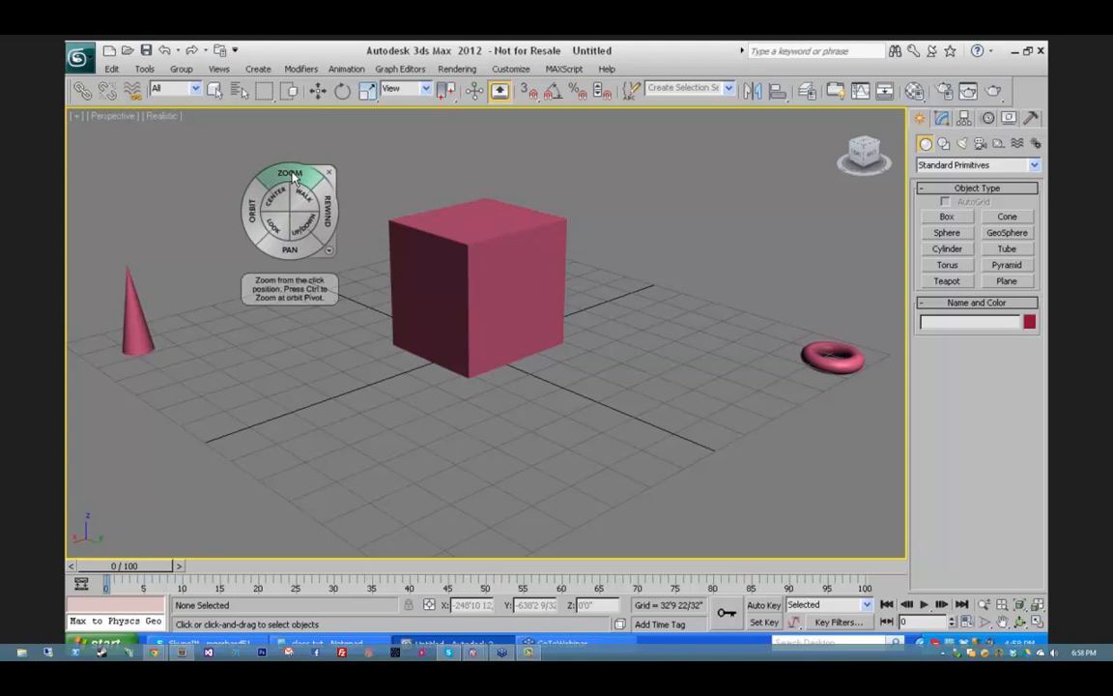
Step: Switch to the Mini View Object Wheel and turn the SteeringWheels off again
left_click(105, 117)
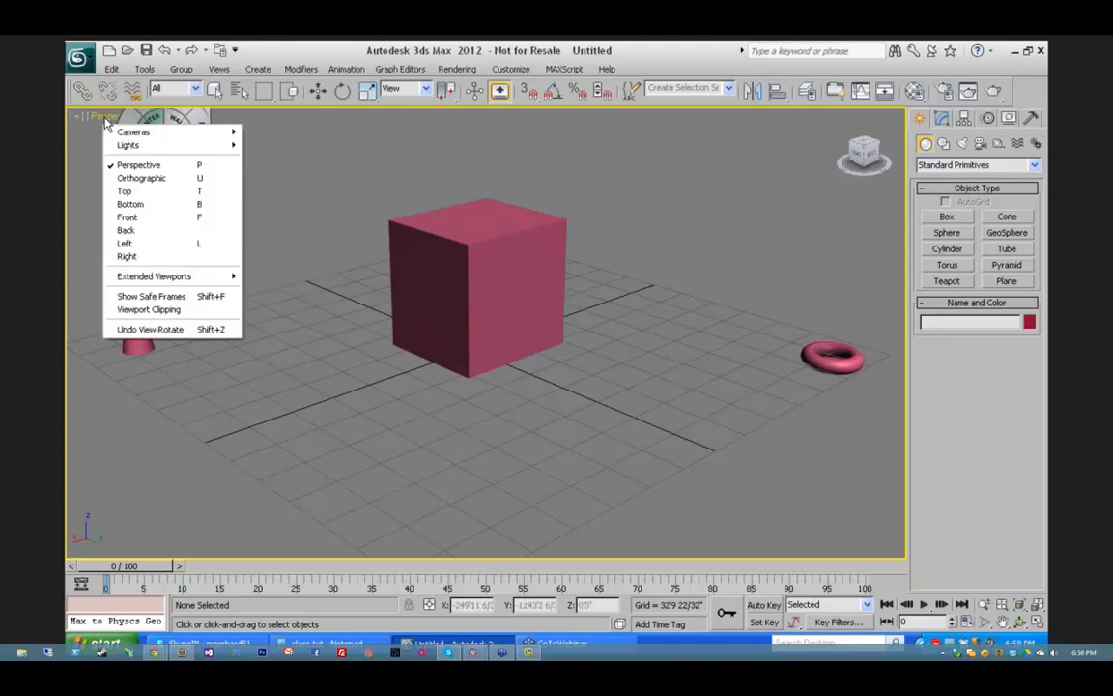
left_click(77, 115)
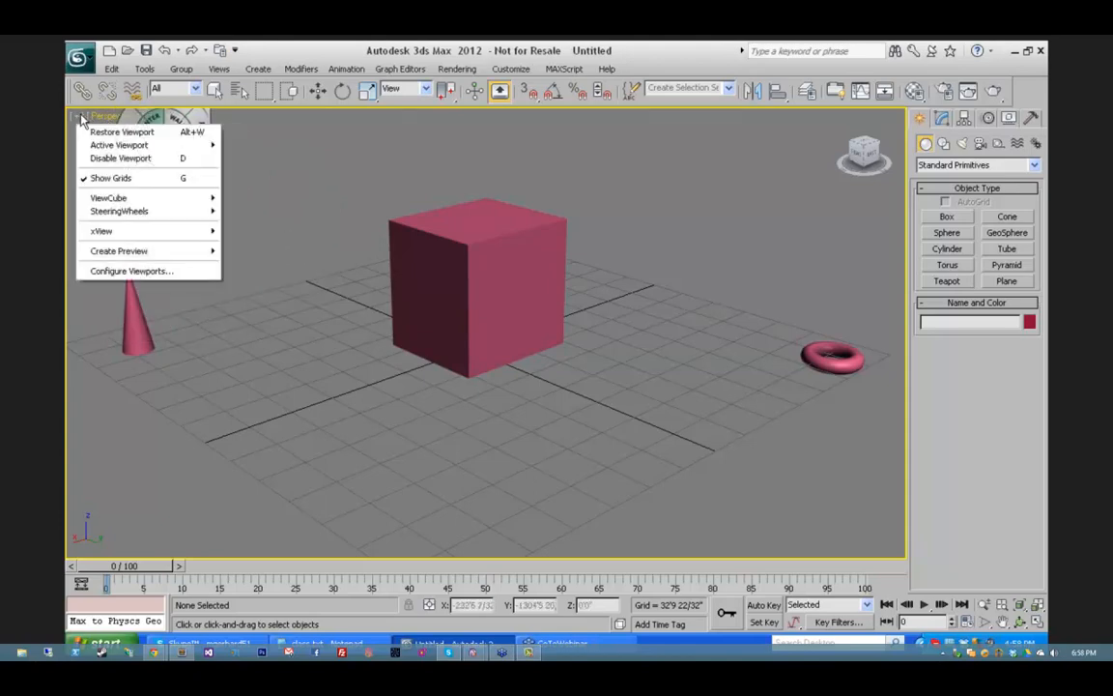
mouse_move(131, 211)
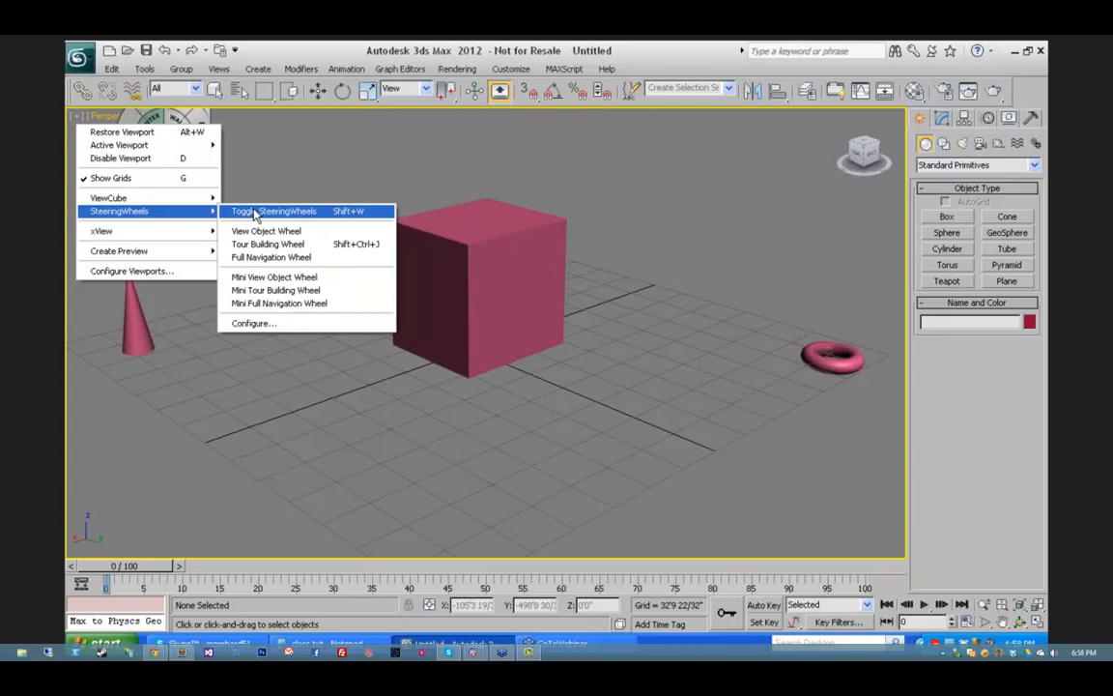
left_click(271, 280)
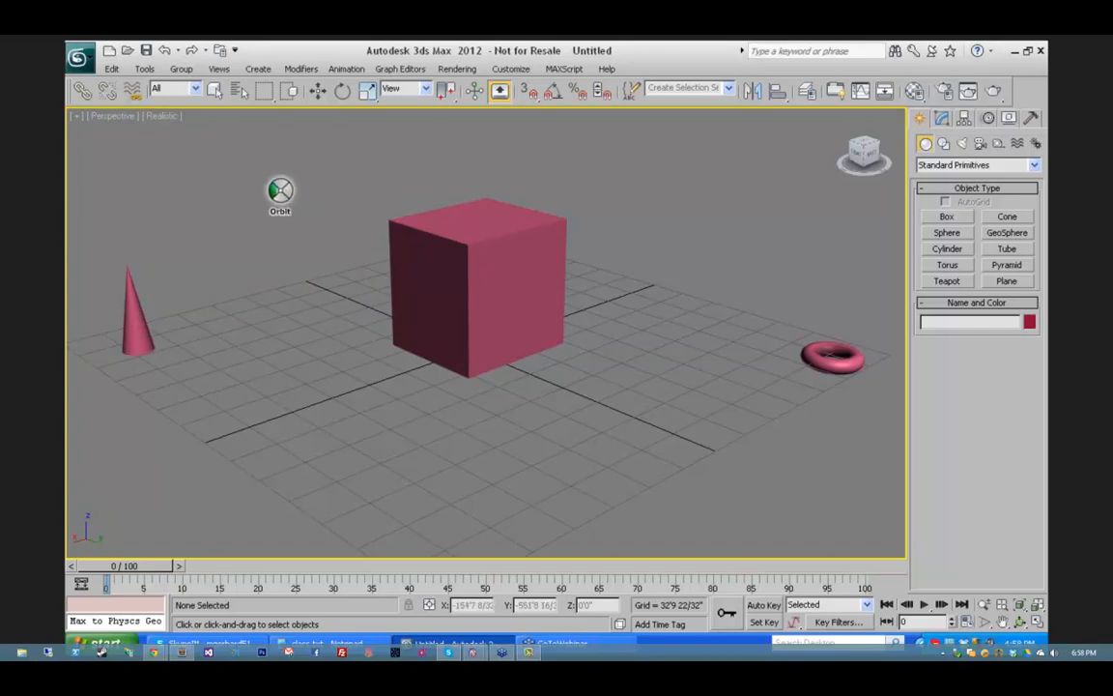
left_click(75, 117)
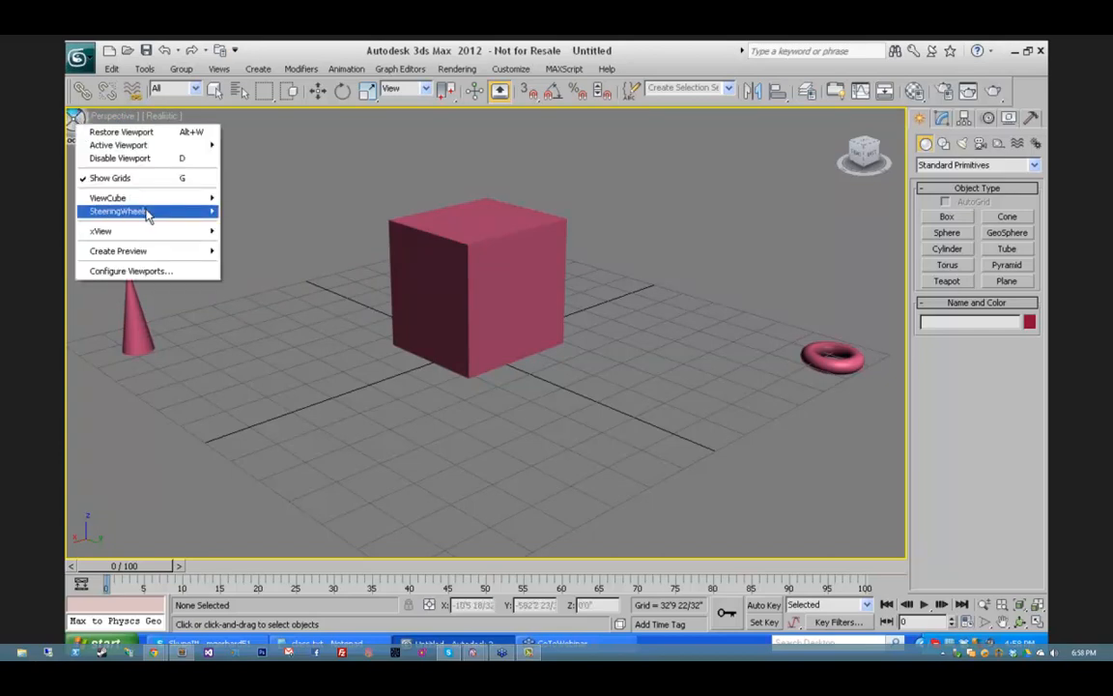
left_click(265, 212)
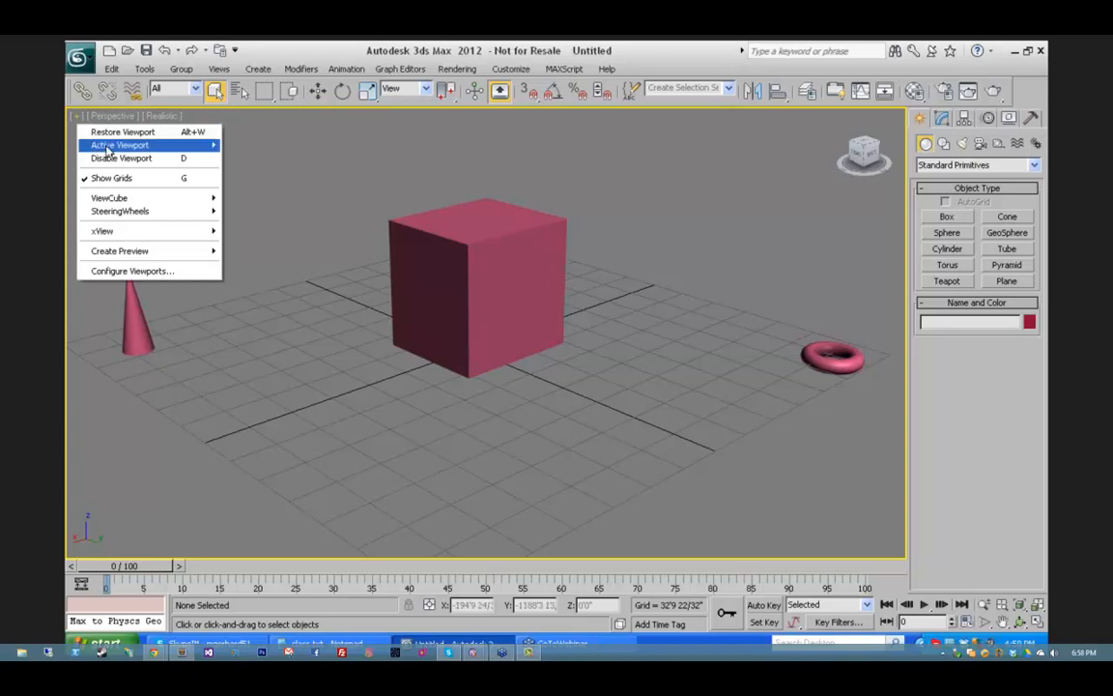
Step: Look over the ViewCube options, view the scene from the back and the top with the cube, and restore the home view
mouse_move(142, 200)
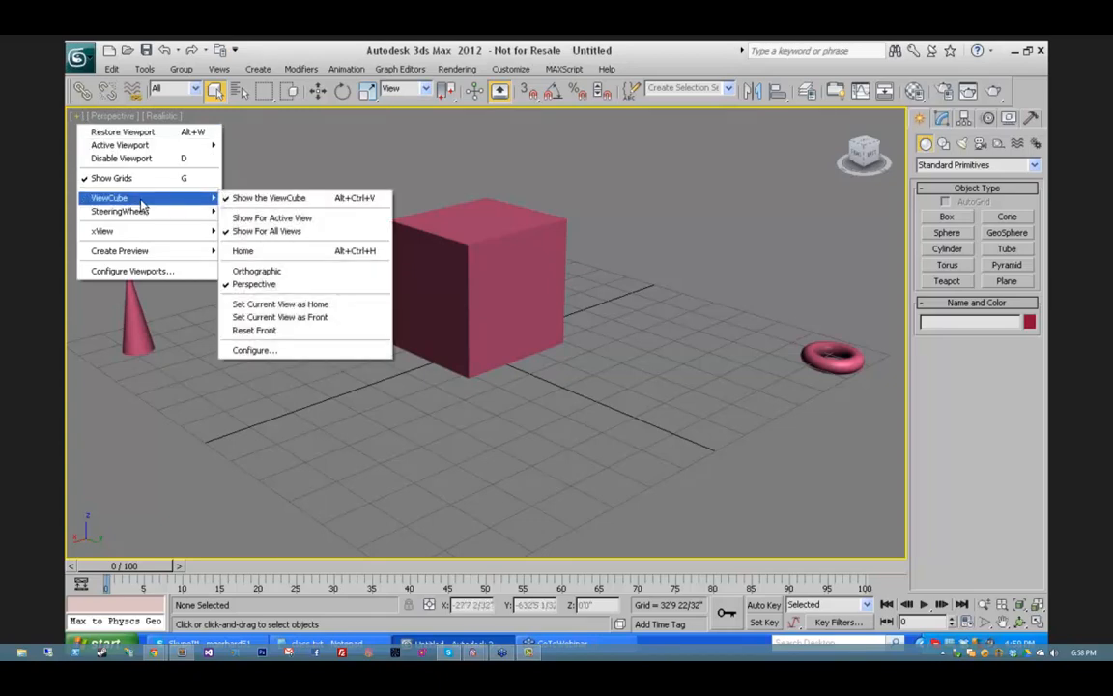
left_click(331, 143)
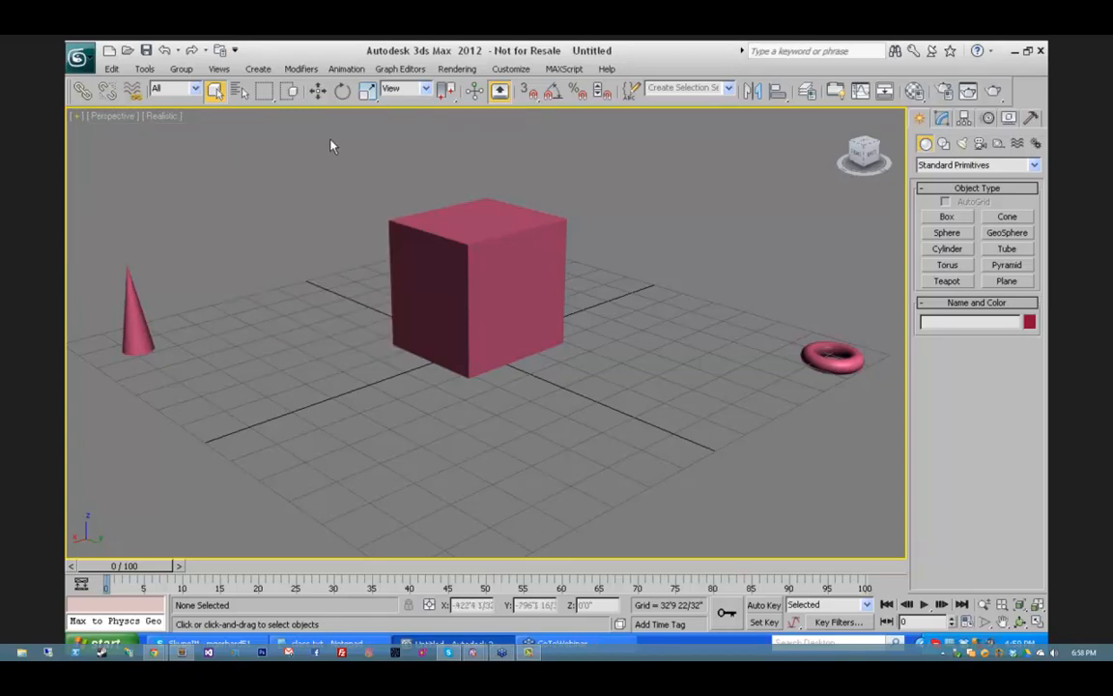
left_click(870, 159)
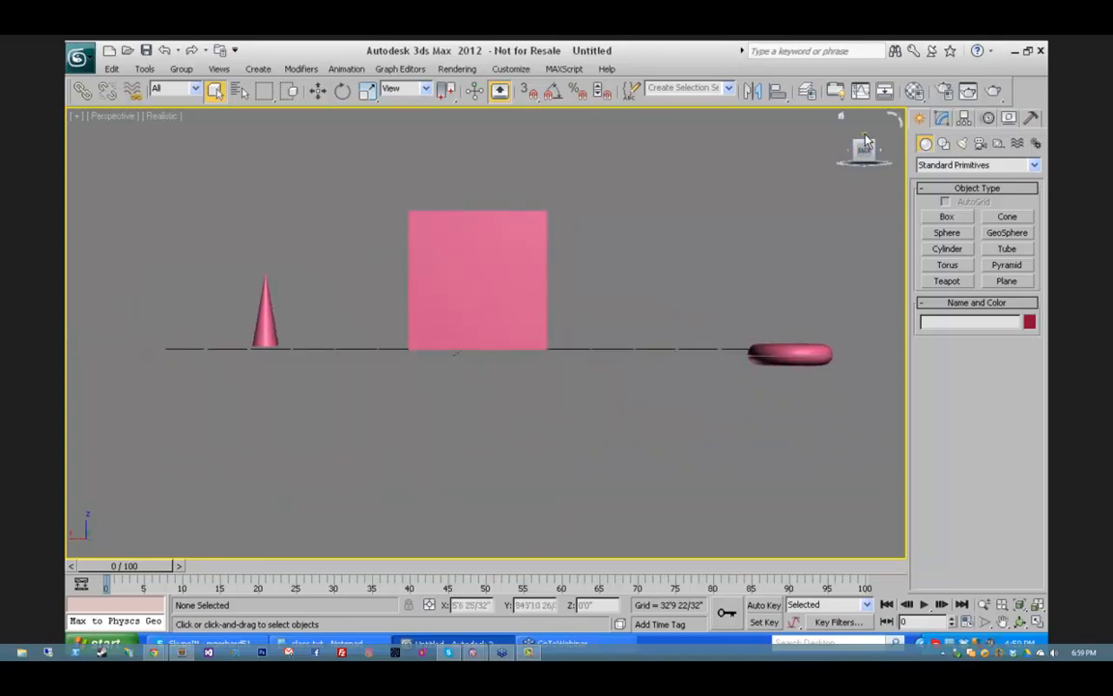
left_click(865, 141)
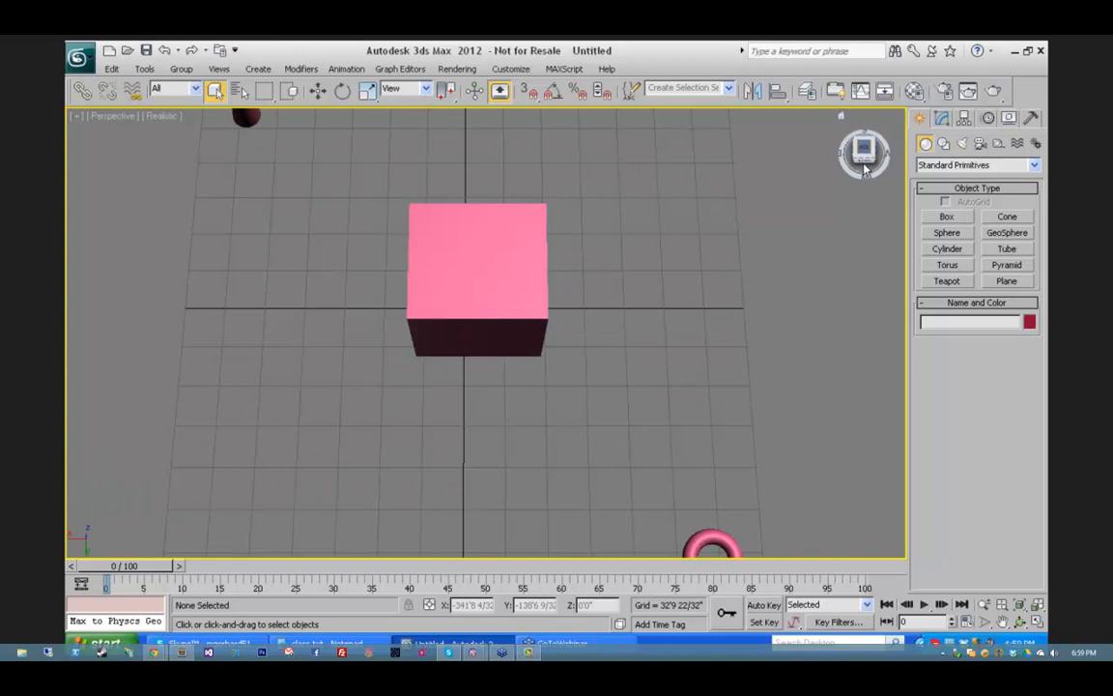
left_click(864, 147)
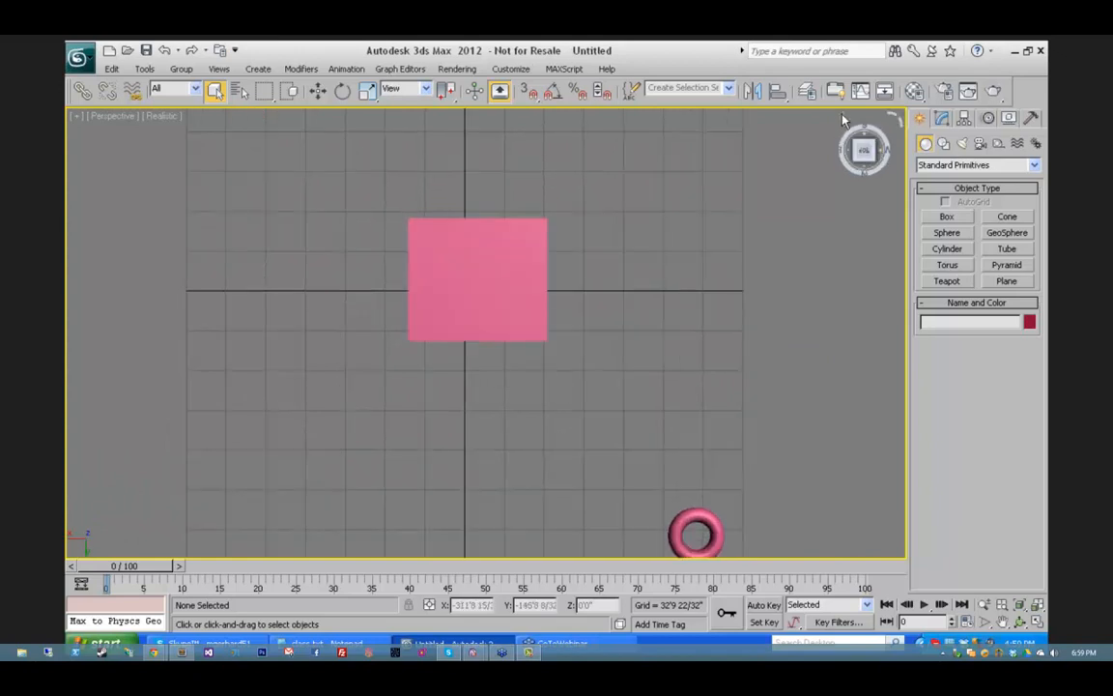
left_click(843, 117)
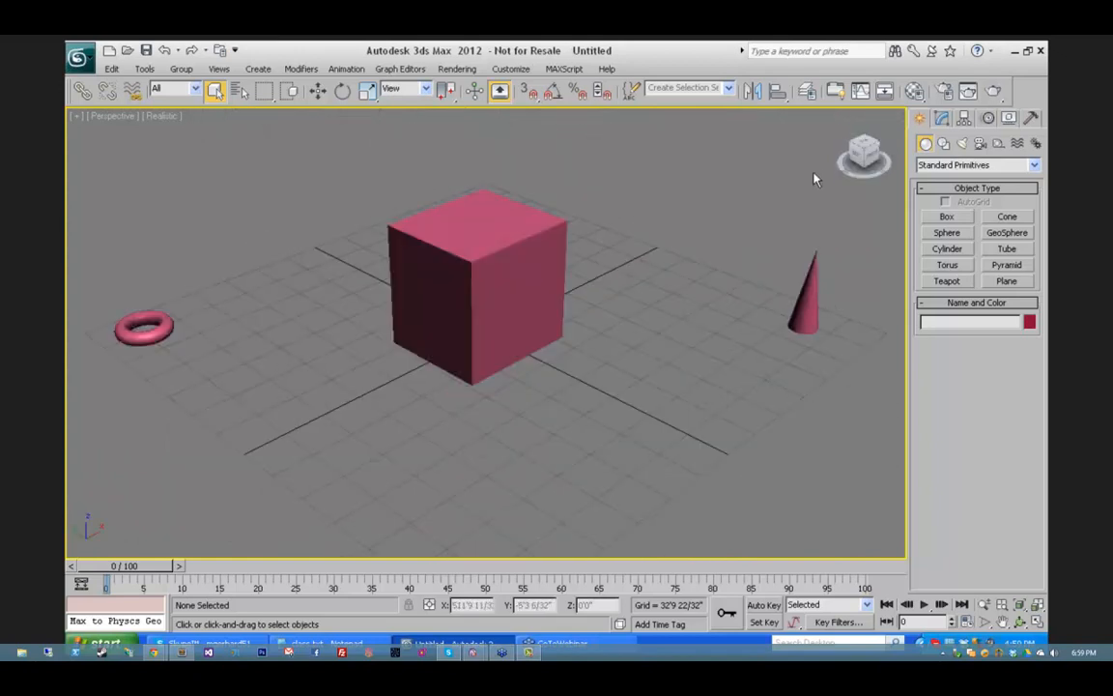
Step: Review the ViewCube's options for setting the home view and rotate the perspective view slightly with the cube
right_click(842, 120)
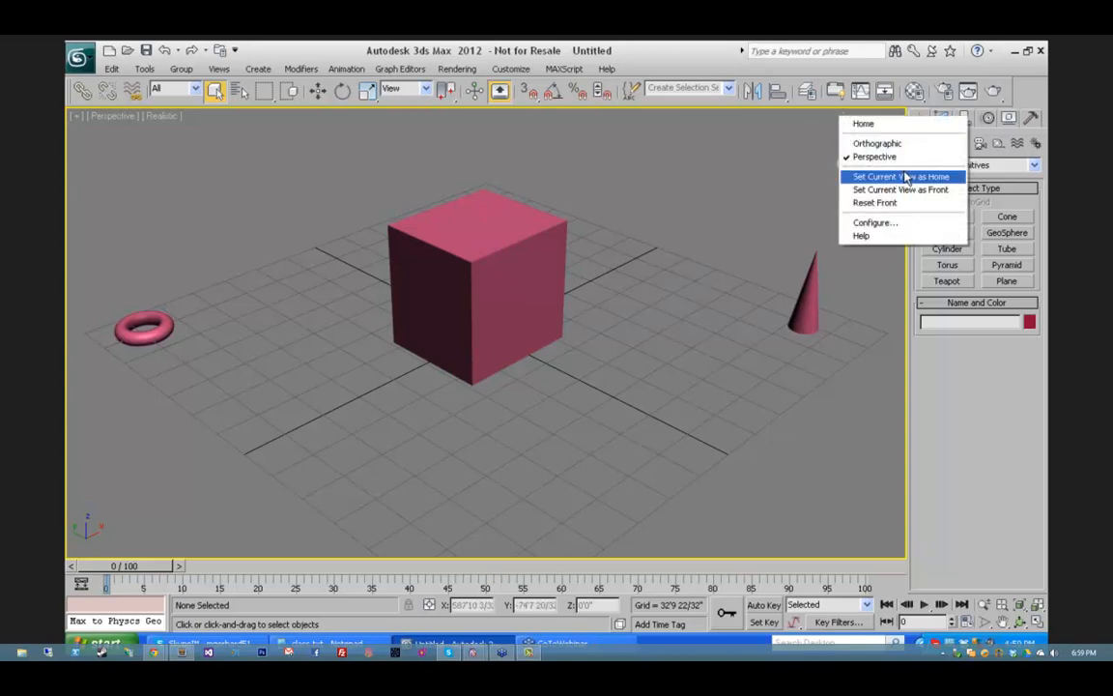
left_click(782, 144)
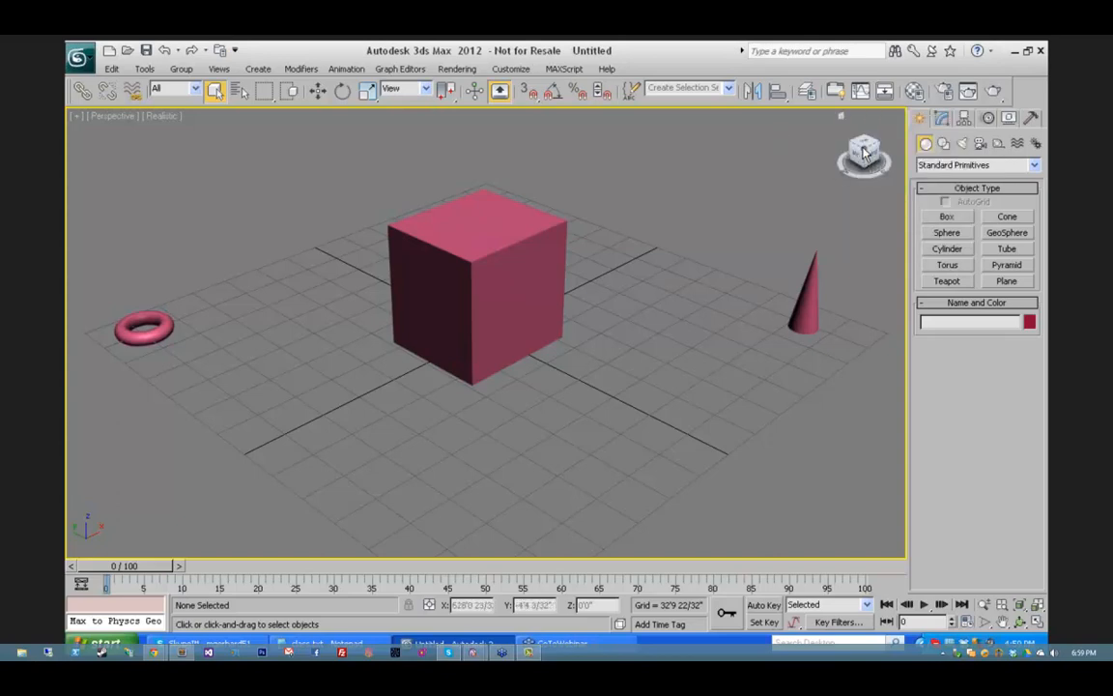
mouse_move(866, 152)
left_mouse_down()
mouse_move(889, 131)
mouse_move(837, 170)
mouse_move(867, 151)
left_mouse_up()
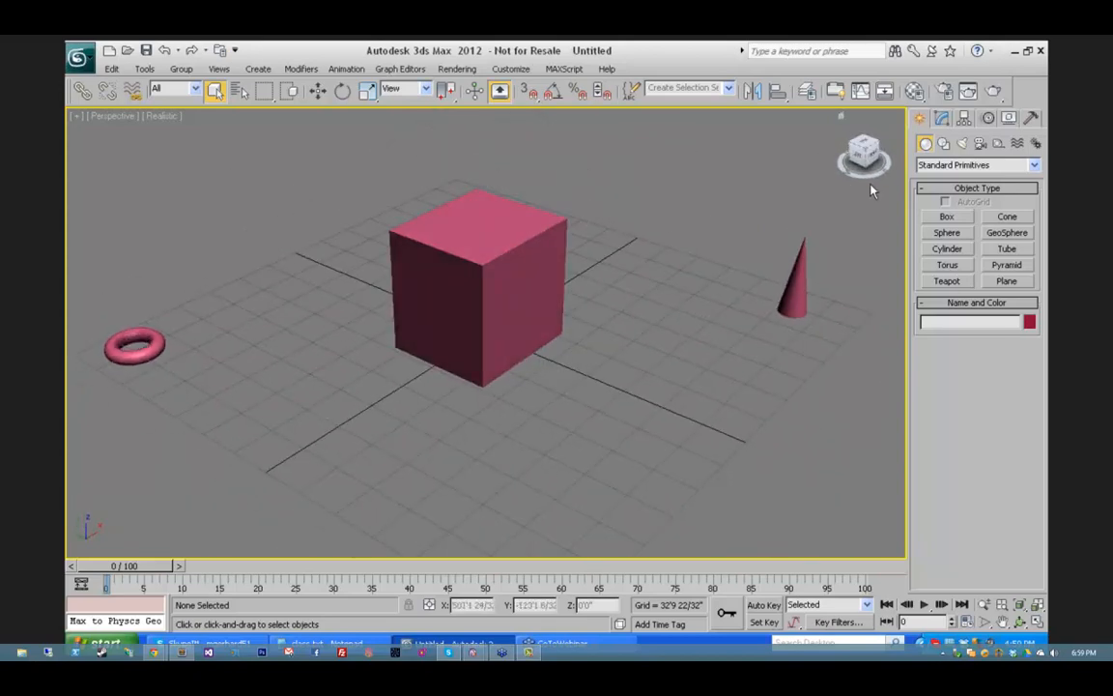
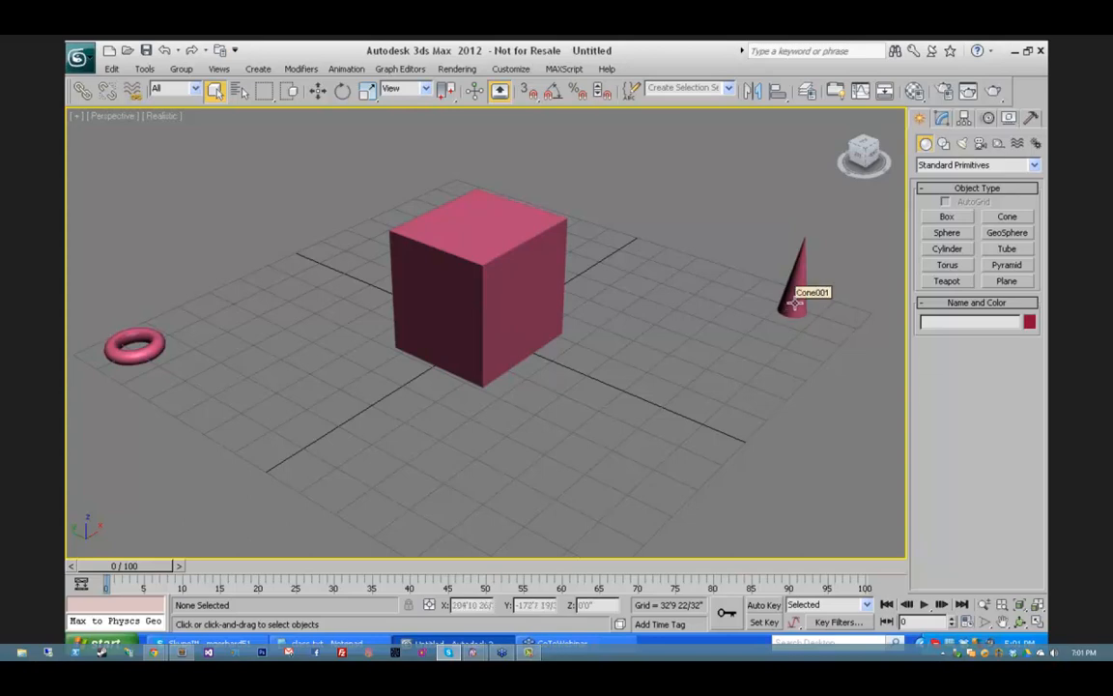
Step: Select the cone and frame it with Zoom Extents Selected, then zoom out and pan to bring all three primitives into view
left_click(791, 299)
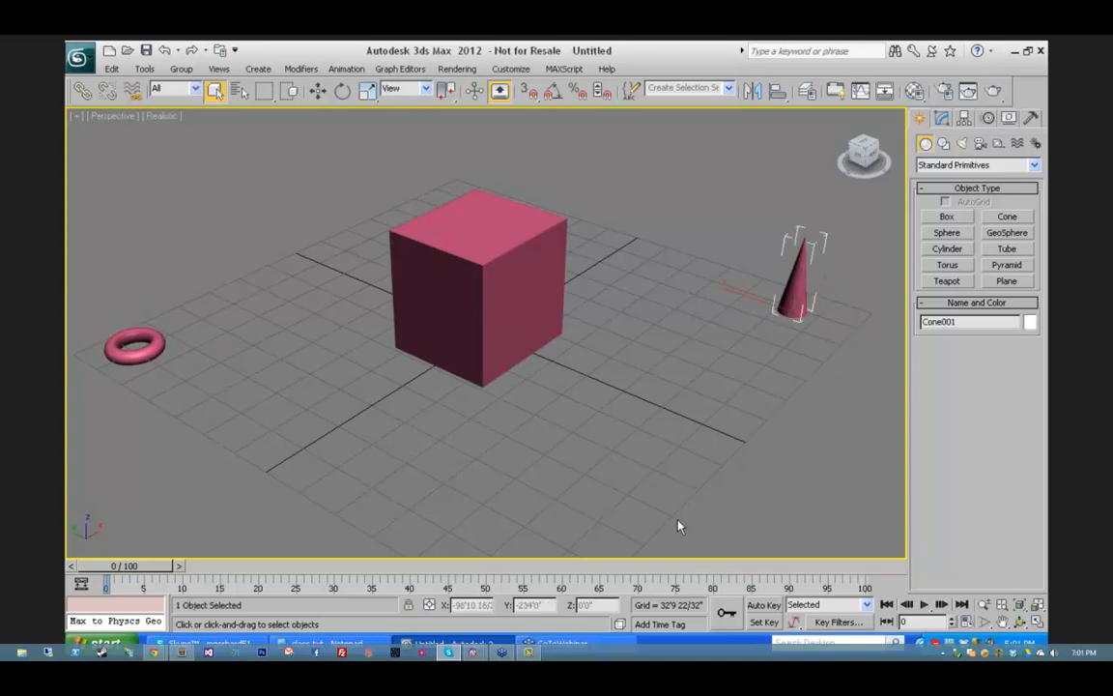
left_click(1021, 606)
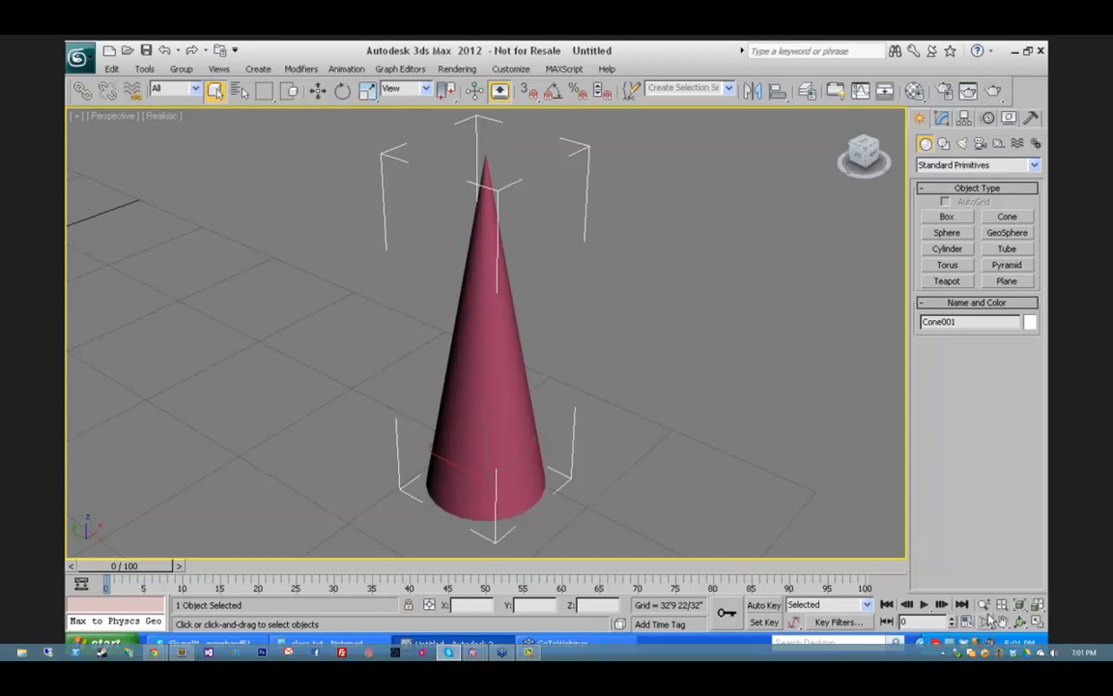
left_click(983, 604)
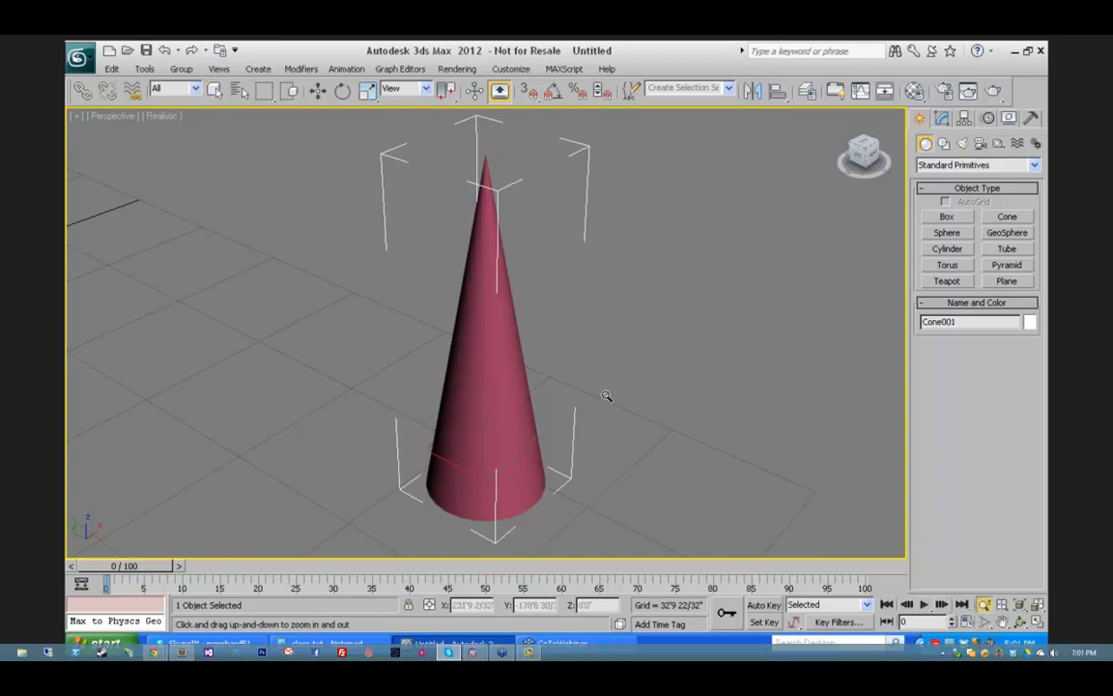
left_click_drag(606, 392, 602, 556)
left_click_drag(552, 94, 527, 232)
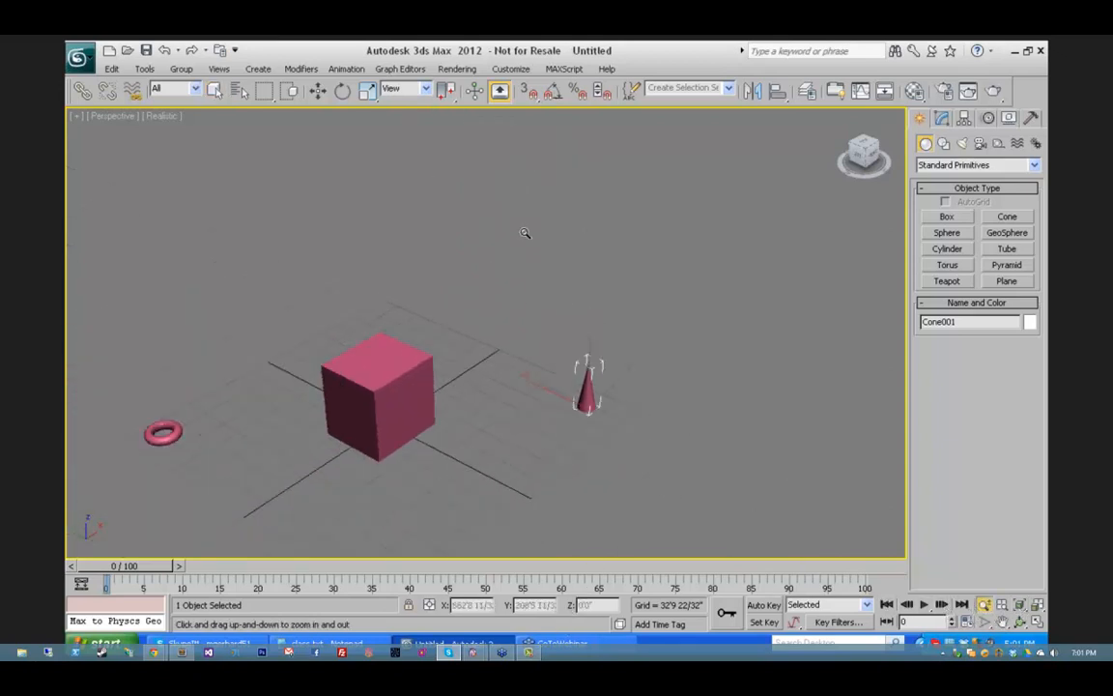
middle_click_drag(531, 239, 665, 191)
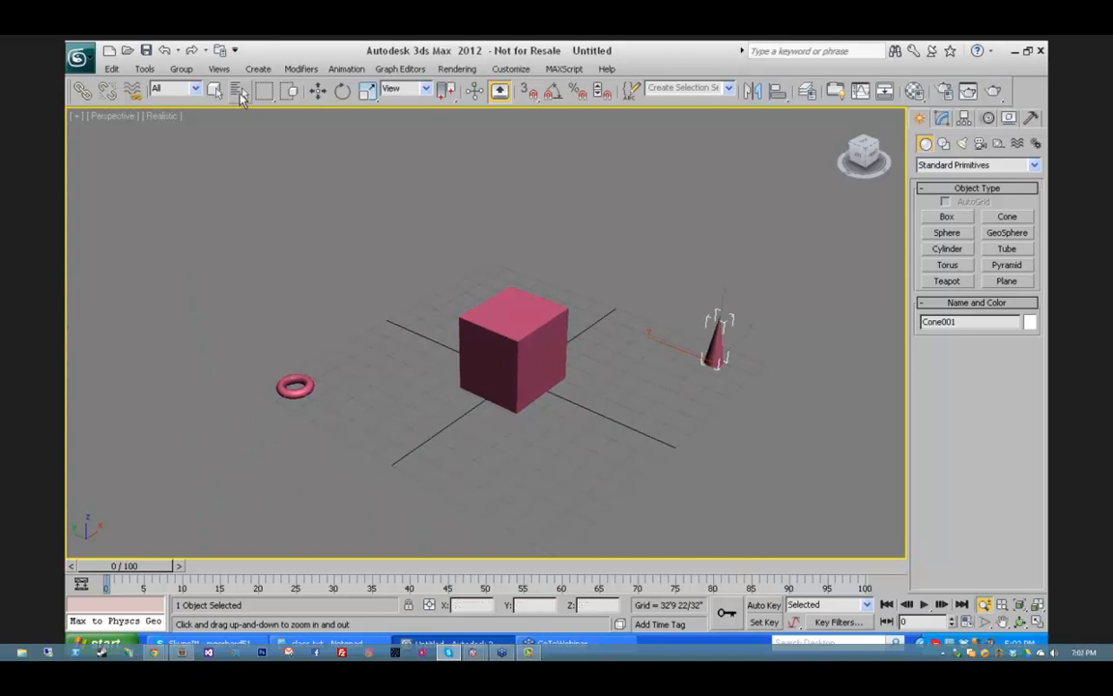
Step: Select Torus001 by name from the scene list and frame it with Zoom Extents Selected
left_click(240, 94)
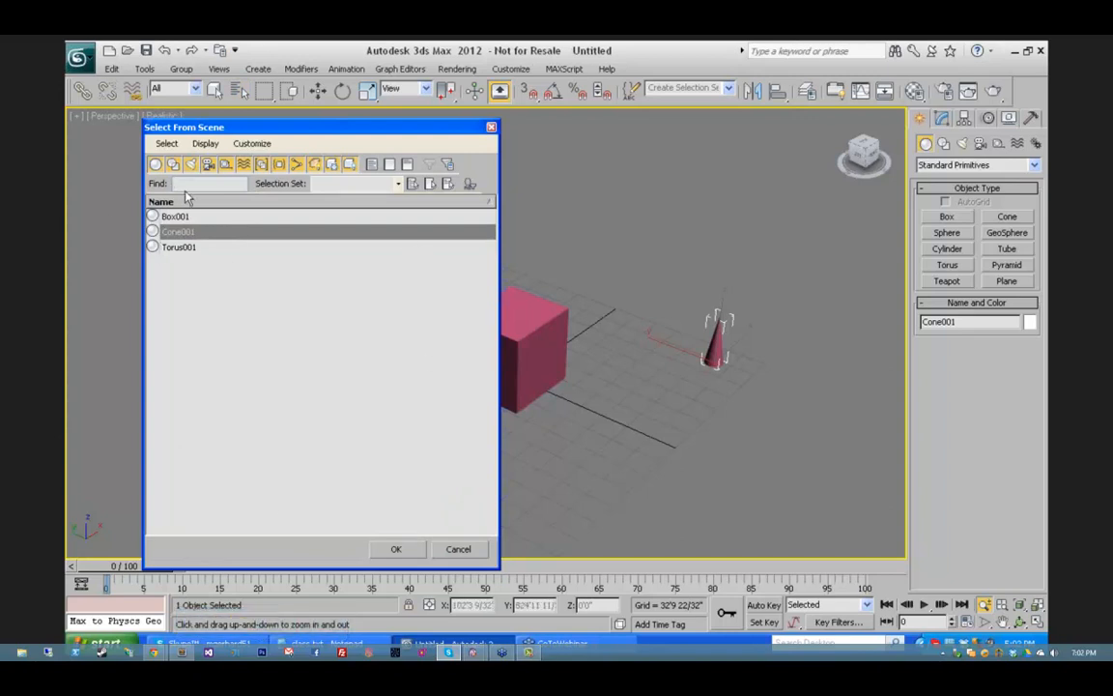
left_click(179, 236)
left_click(179, 248)
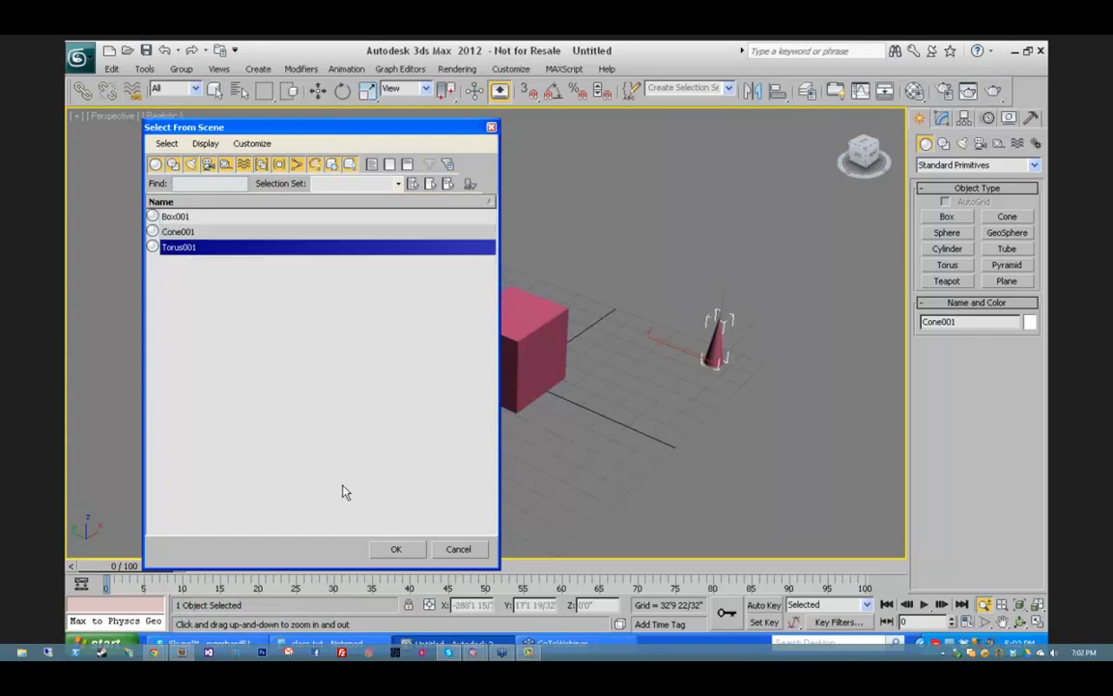
left_click(396, 550)
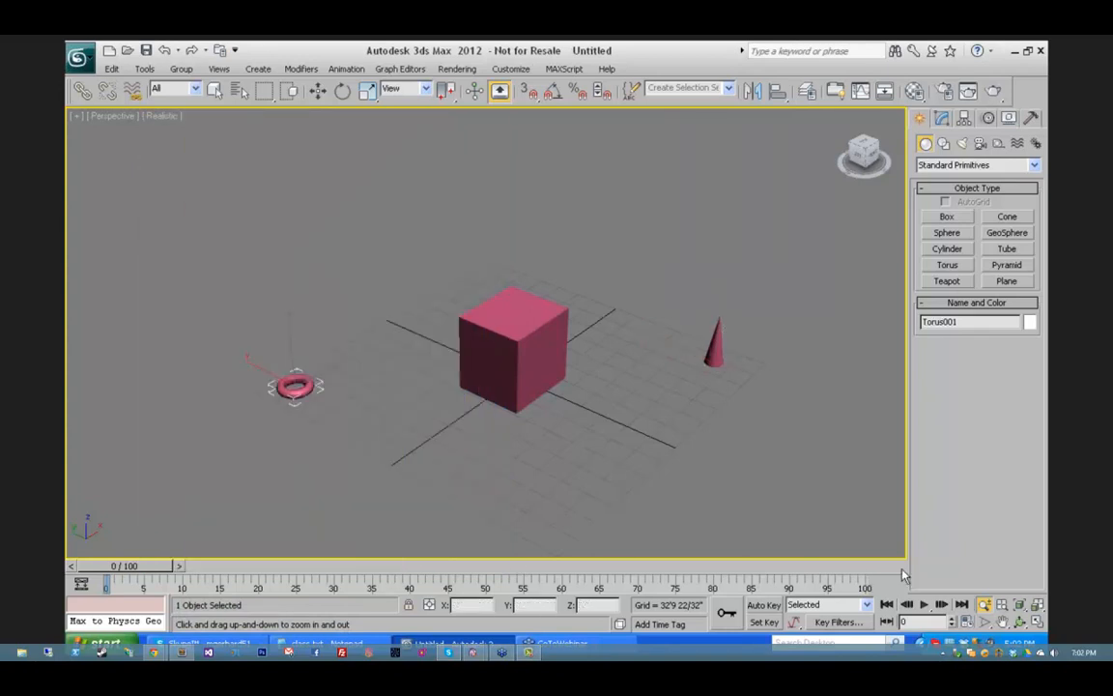
left_click(1021, 606)
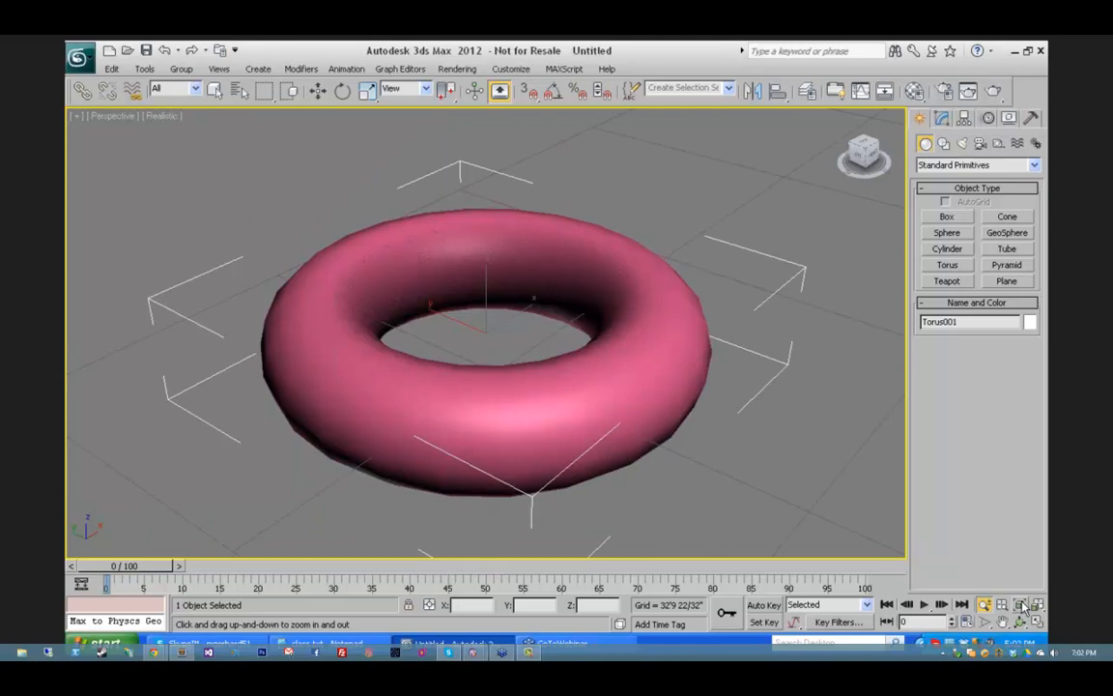
Step: Orbit the perspective view around the selected torus and zoom out from it
left_click(1020, 622)
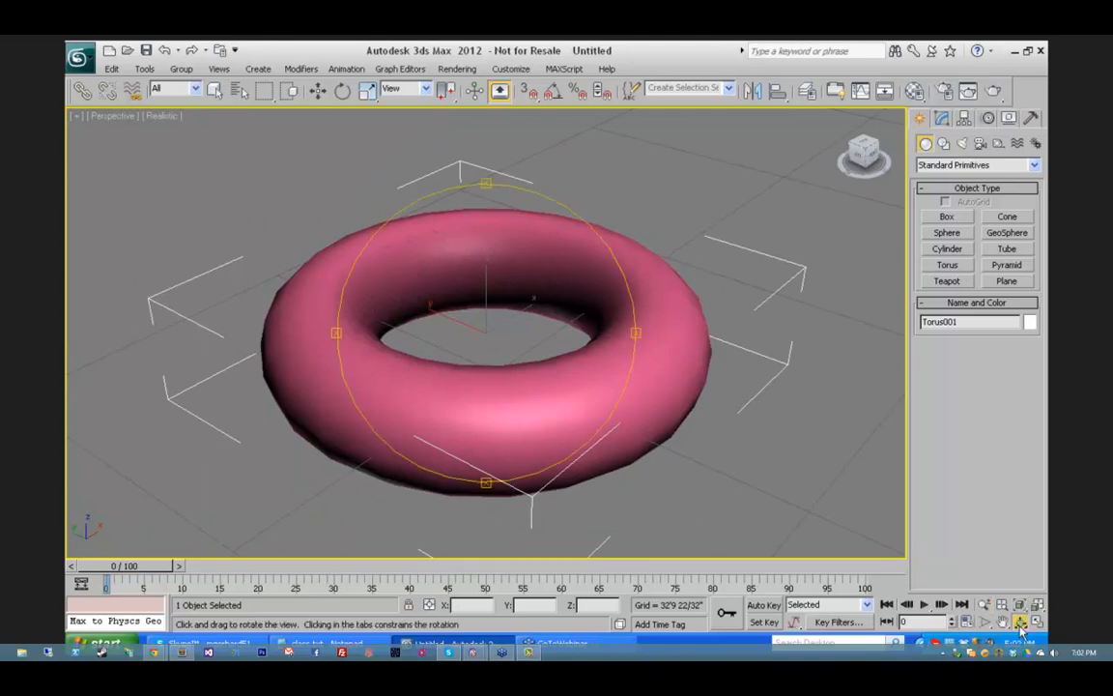
left_click_drag(519, 326, 542, 406)
left_click(981, 604)
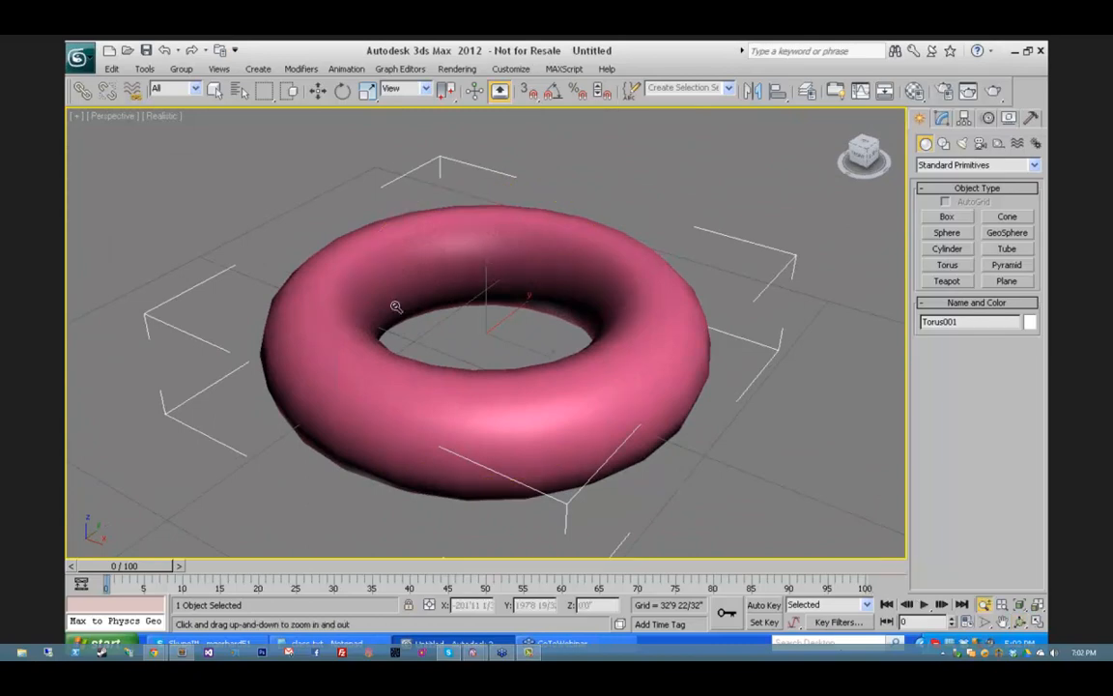
left_click_drag(397, 306, 575, 519)
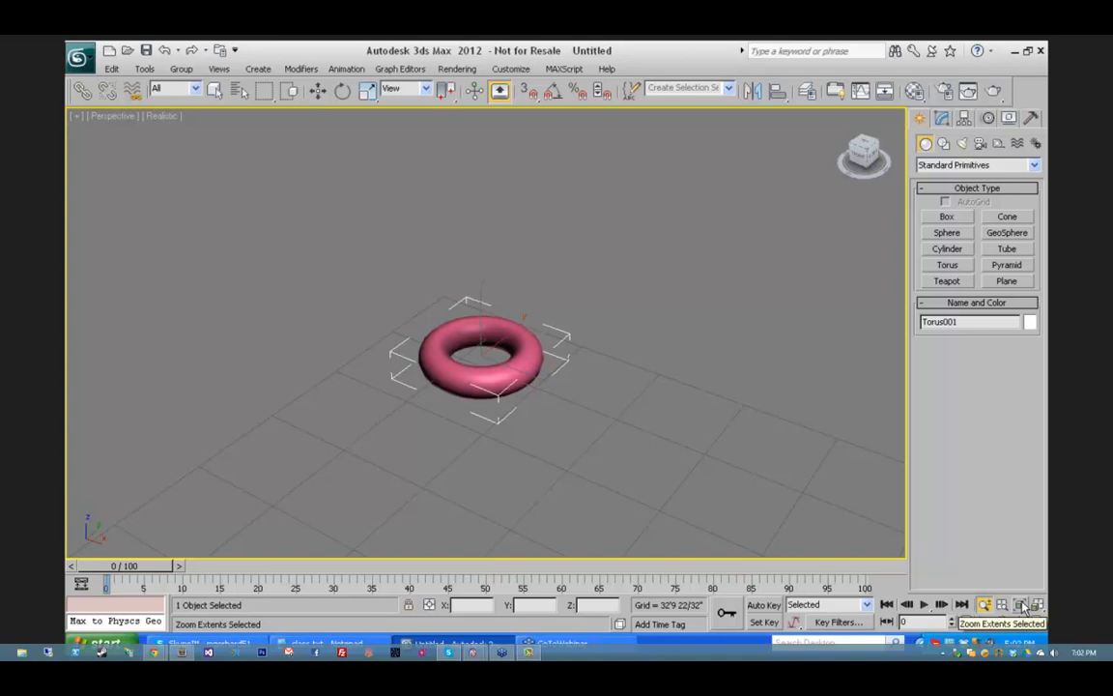
Step: Frame the whole scene with Zoom Extents and orbit until the torus, box and cone are all in view
left_click_drag(1023, 607, 1021, 574)
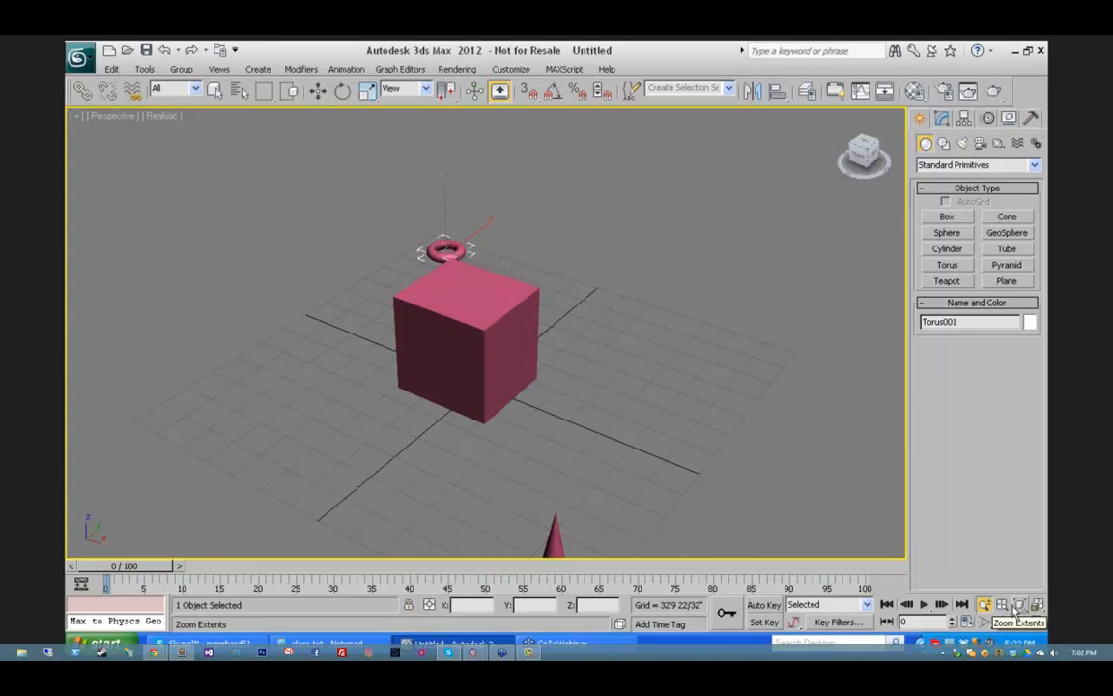
left_click(1020, 622)
left_click_drag(435, 390, 248, 374)
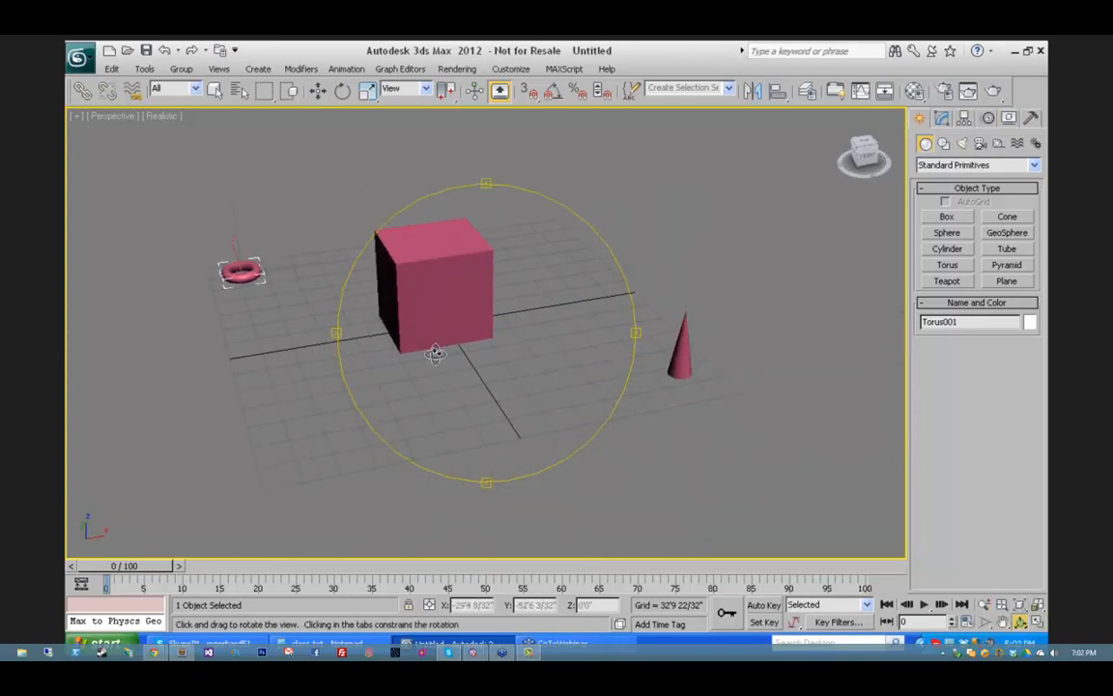
left_click_drag(434, 350, 483, 372)
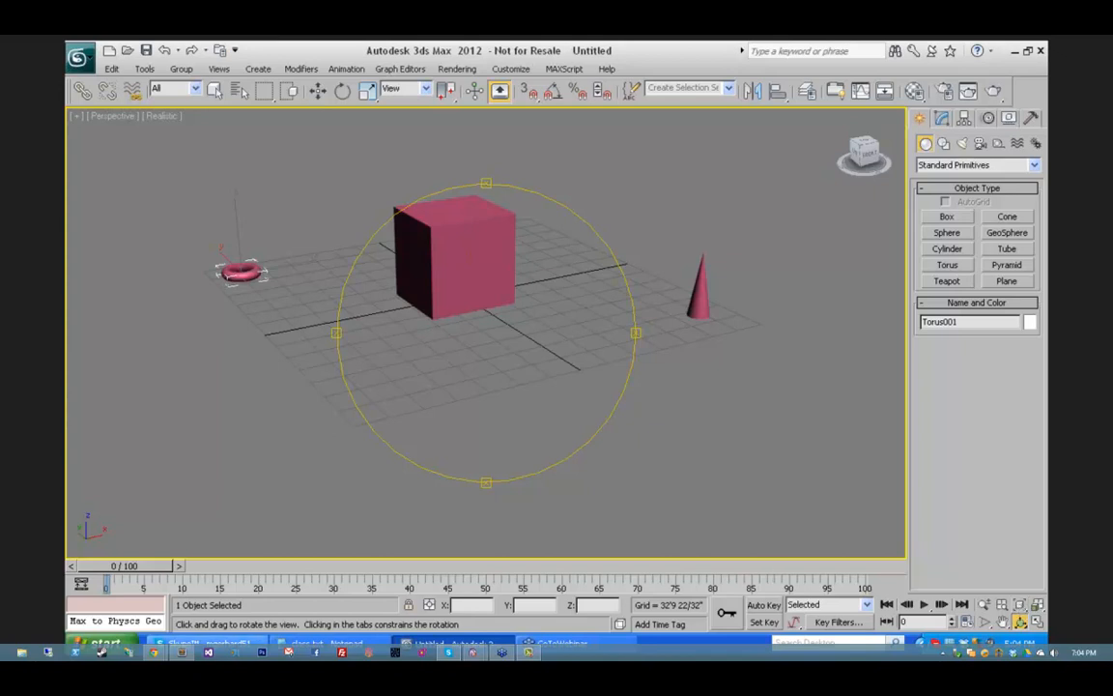
Step: Pan the perspective view to centre the three primitives and leave the navigation mode
left_click(1002, 621)
left_click_drag(437, 274, 590, 413)
left_click(1021, 621)
right_click(534, 375)
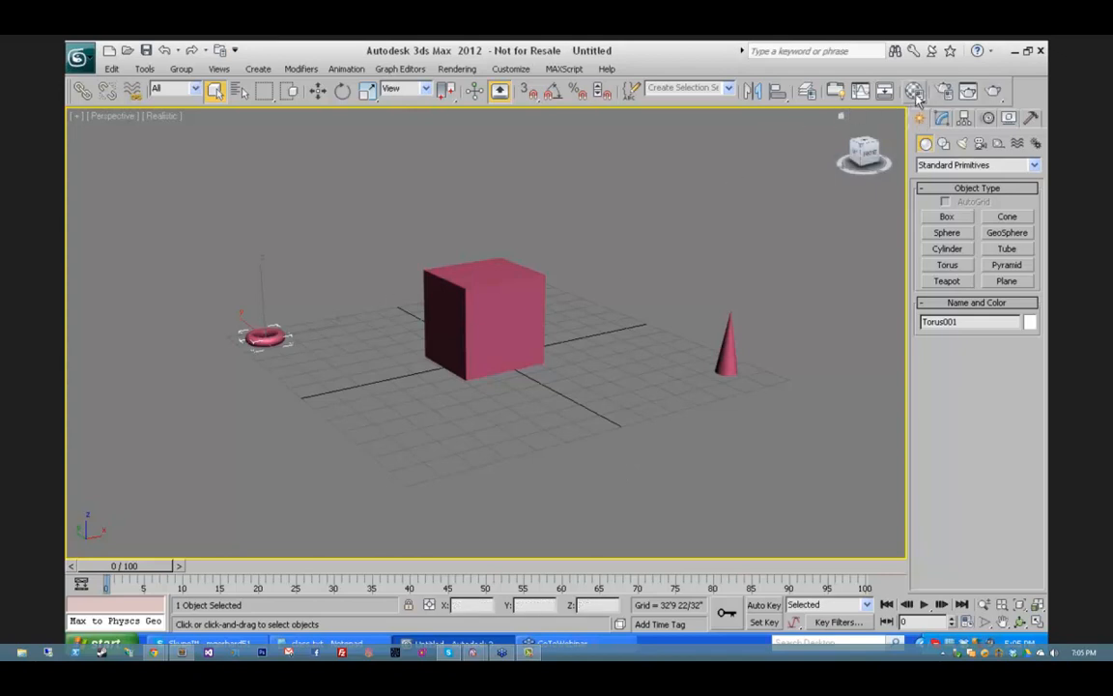
Step: Look over the Graphite Modeling Tools ribbon in its expanded form, including the Freeform tools, and hide it again
left_click(837, 91)
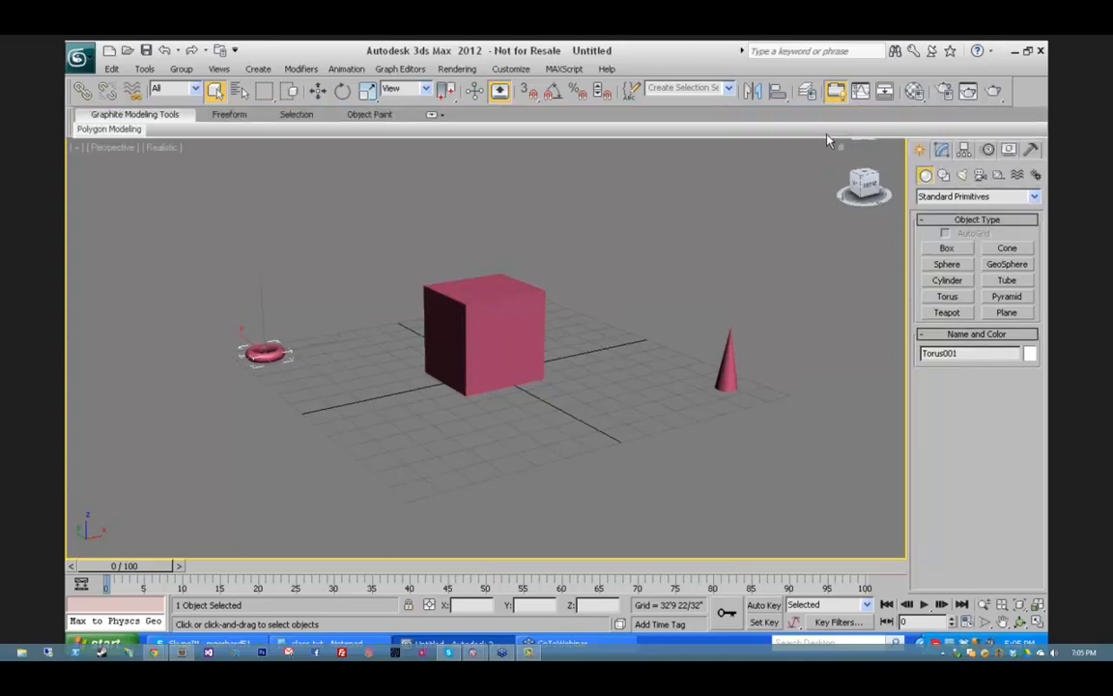
mouse_move(109, 129)
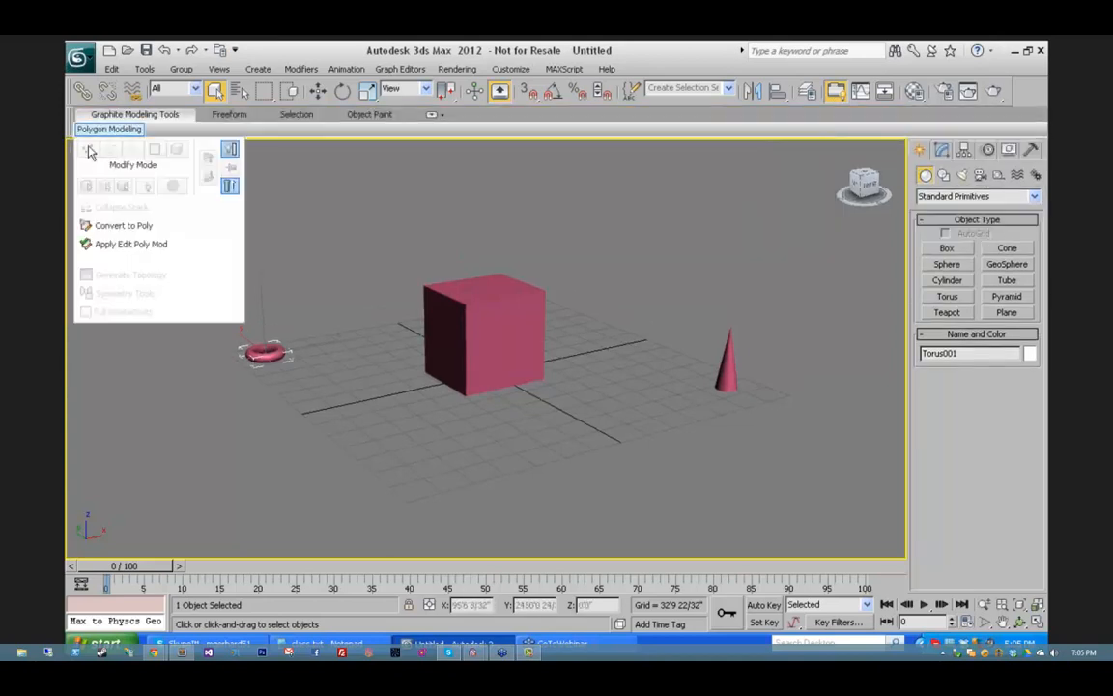
left_click(440, 115)
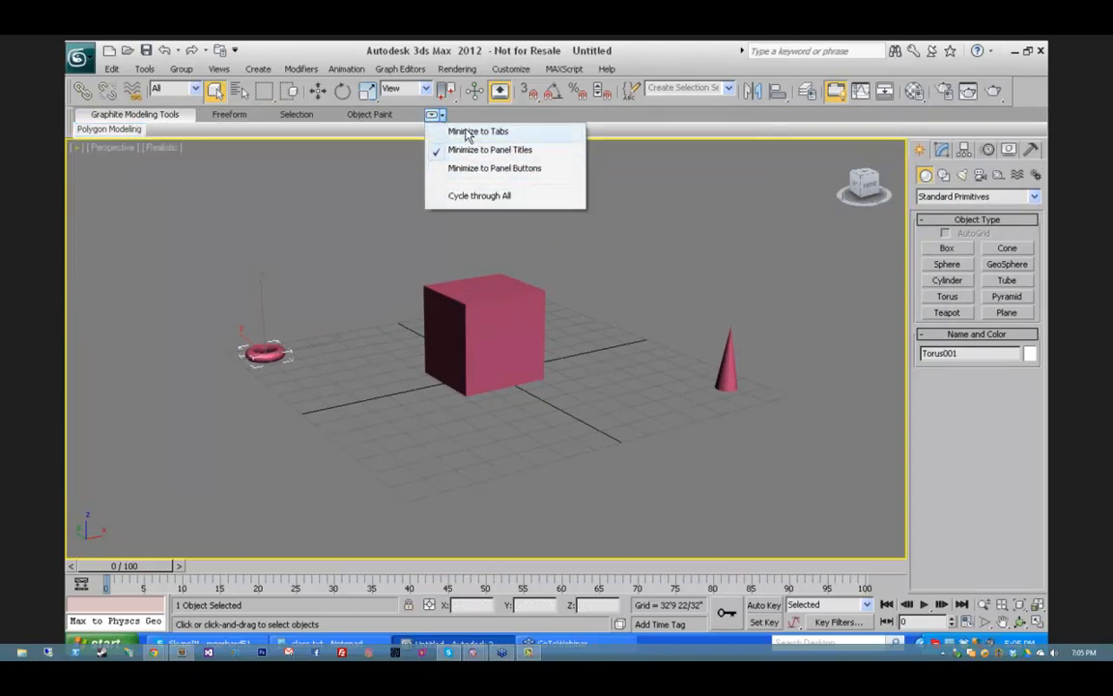
left_click(474, 131)
left_click(435, 115)
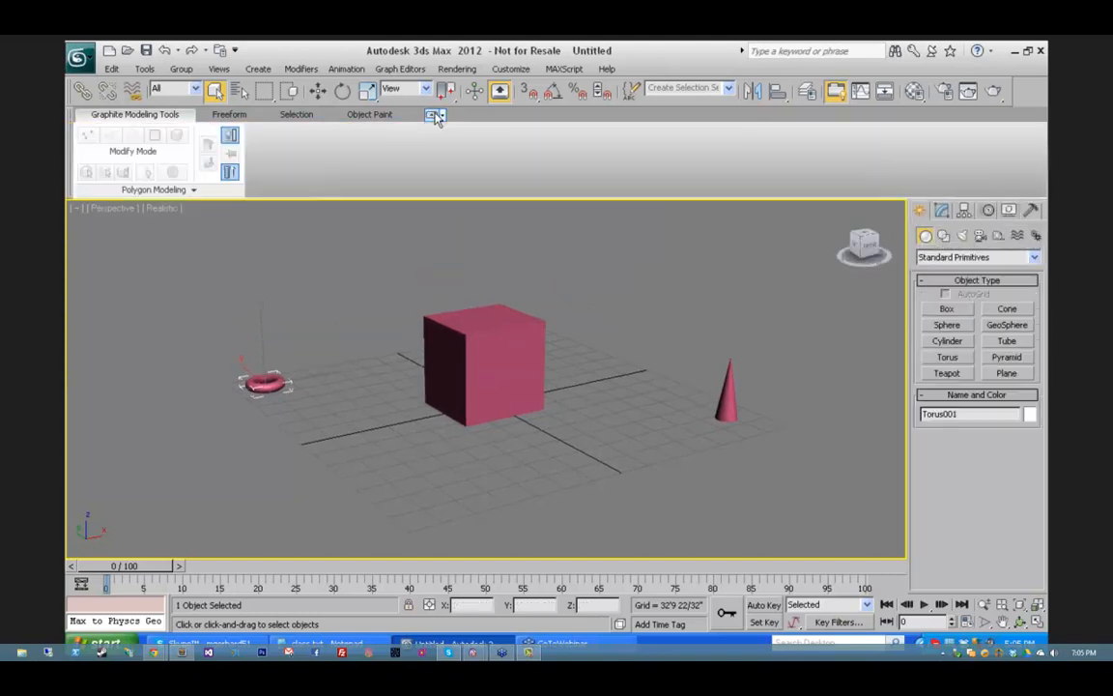
left_click(228, 115)
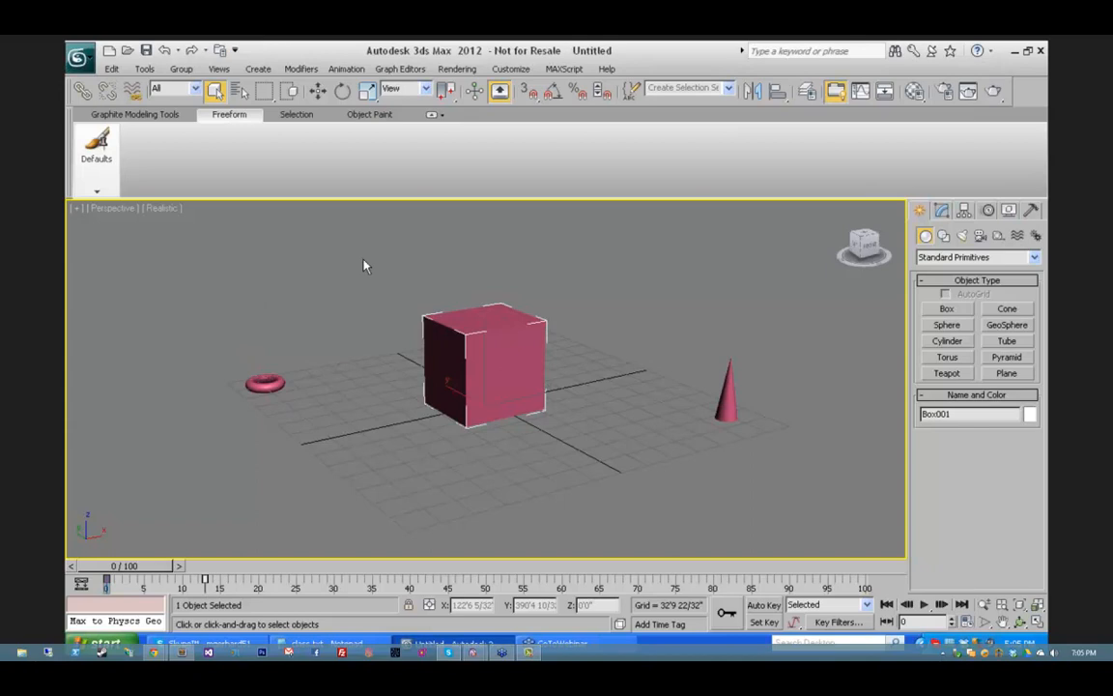
left_click(134, 114)
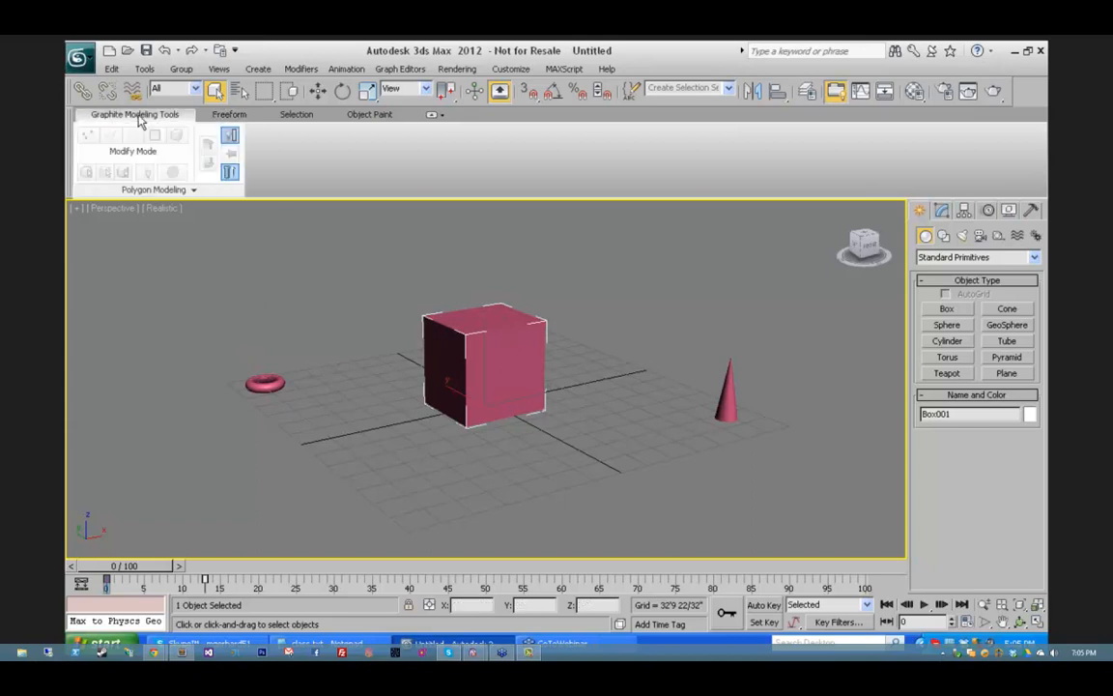
left_click(836, 91)
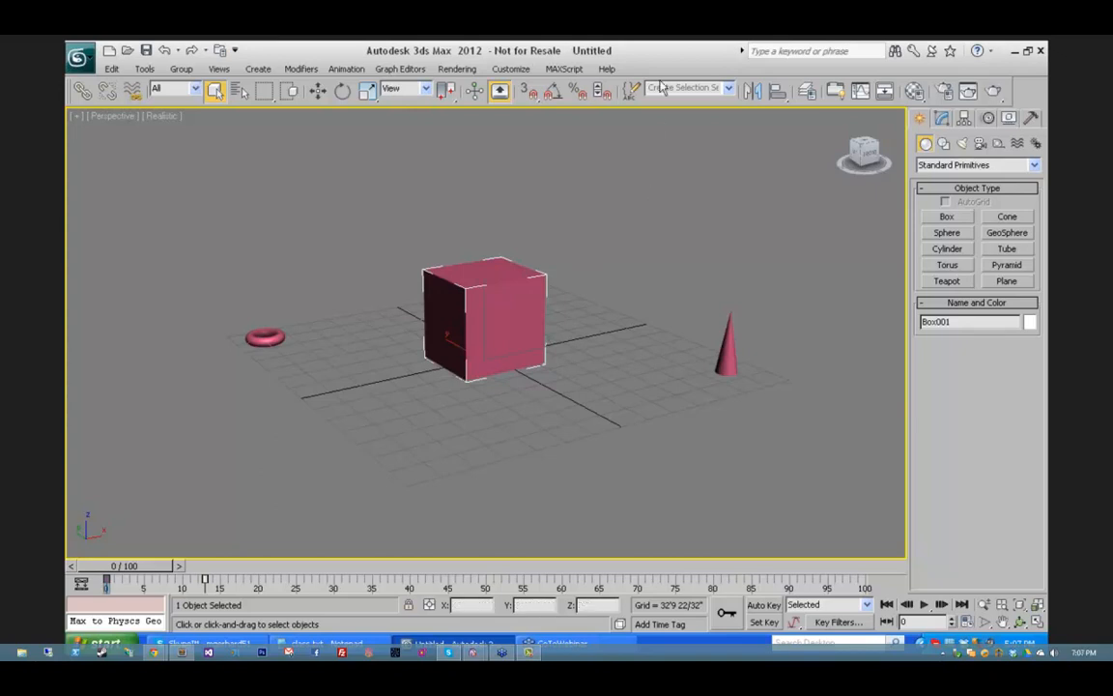
Step: Reset to an empty scene, discarding the current primitives
left_click(87, 62)
left_click(114, 98)
left_click(567, 388)
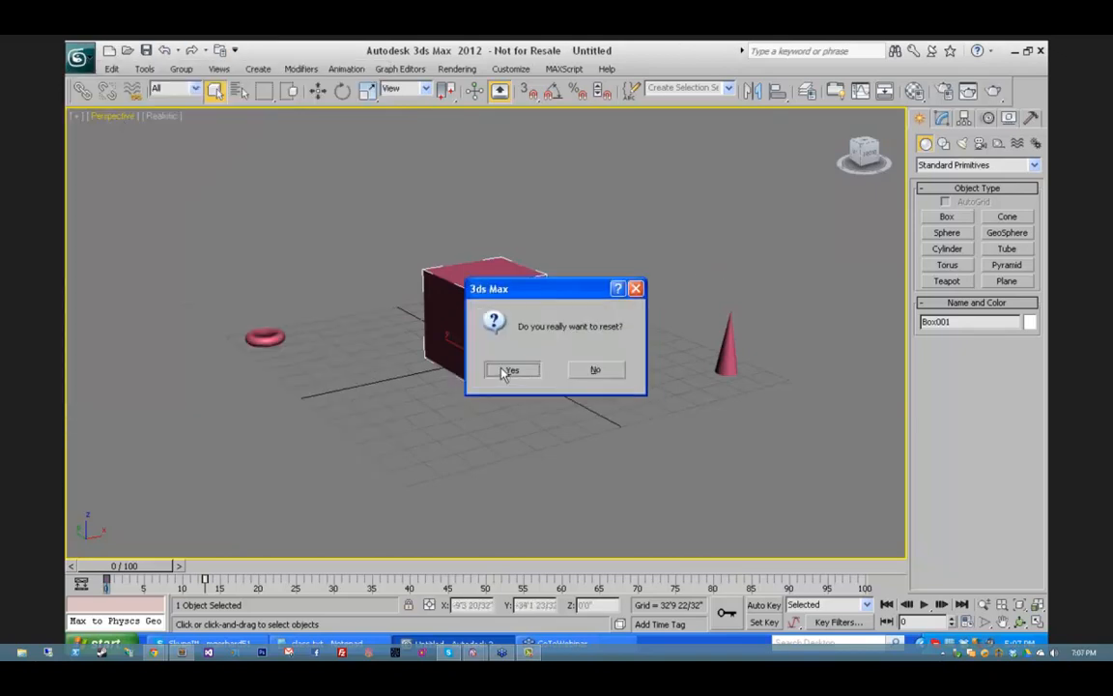
left_click(505, 368)
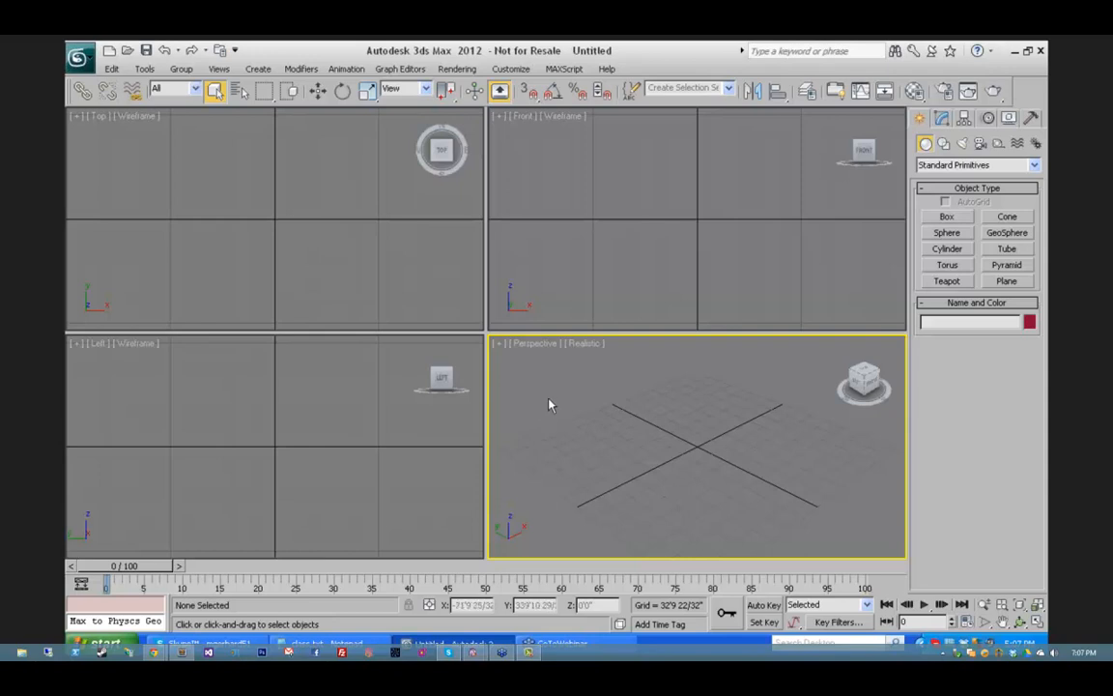
Step: Set the display unit scale to Generic Units in the Units Setup
left_click(511, 69)
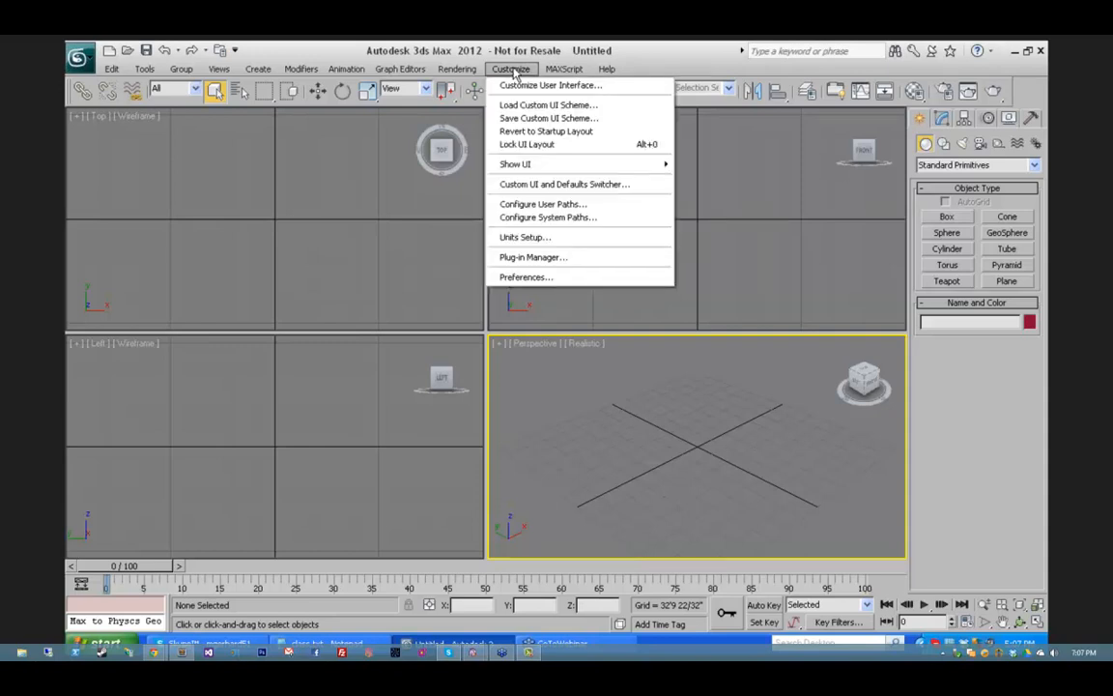
left_click(527, 236)
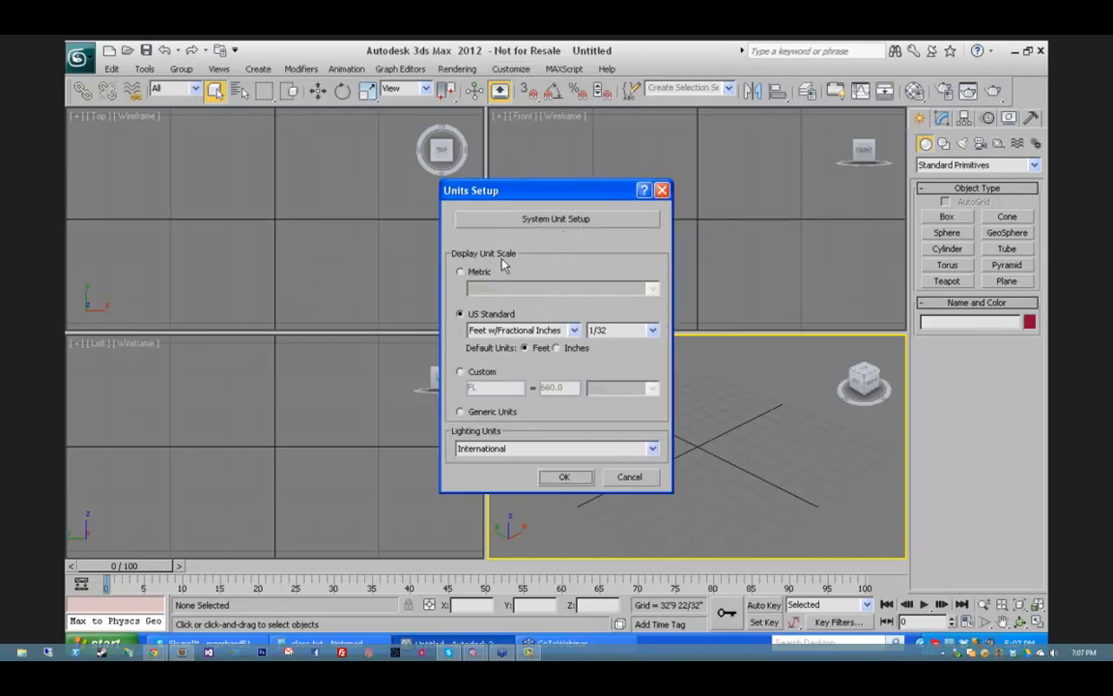
left_click(462, 410)
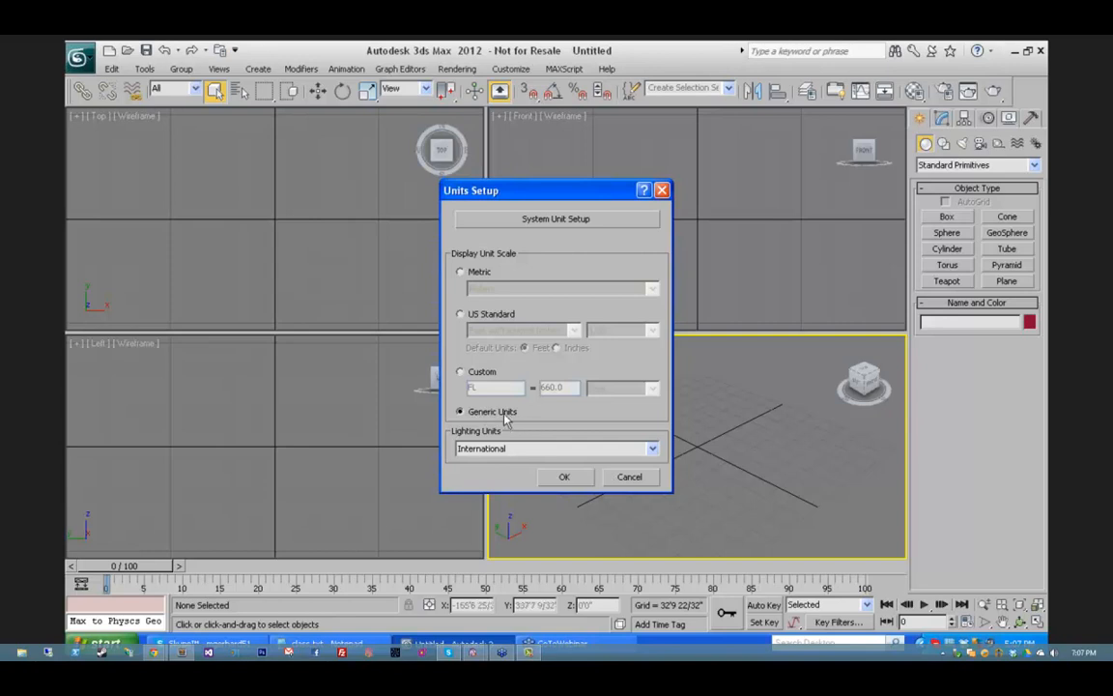
left_click(565, 477)
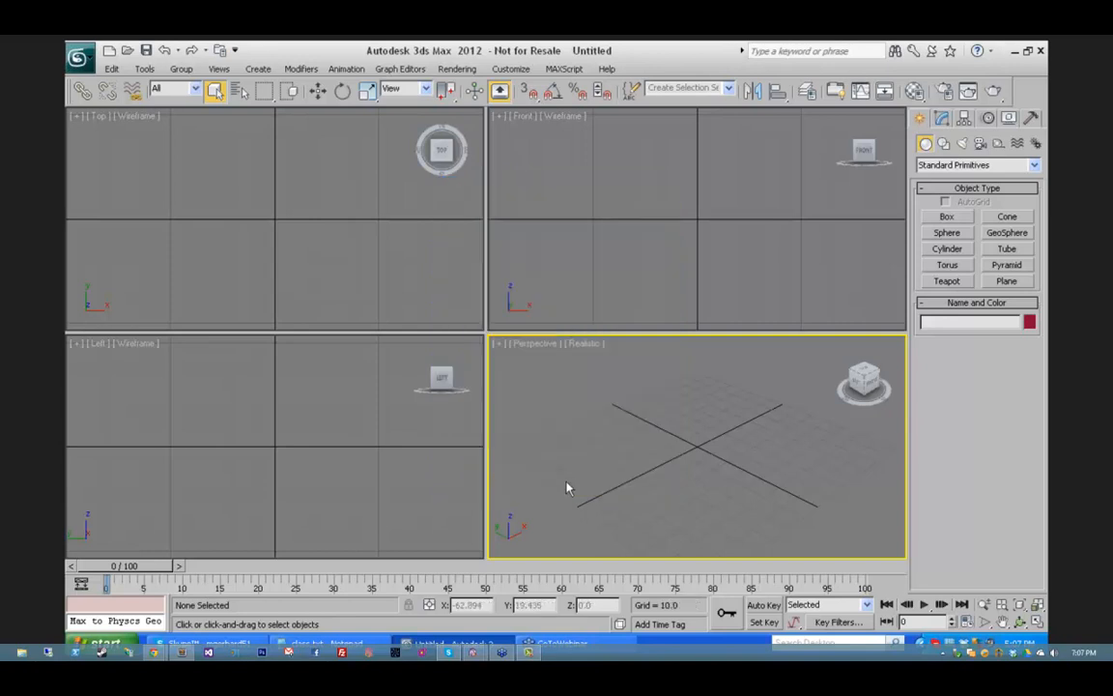
Step: Create a box about 37 units long, 37 wide and 35 high near the origin of the perspective view
left_click(945, 218)
left_click_drag(681, 426, 684, 462)
left_click(688, 415)
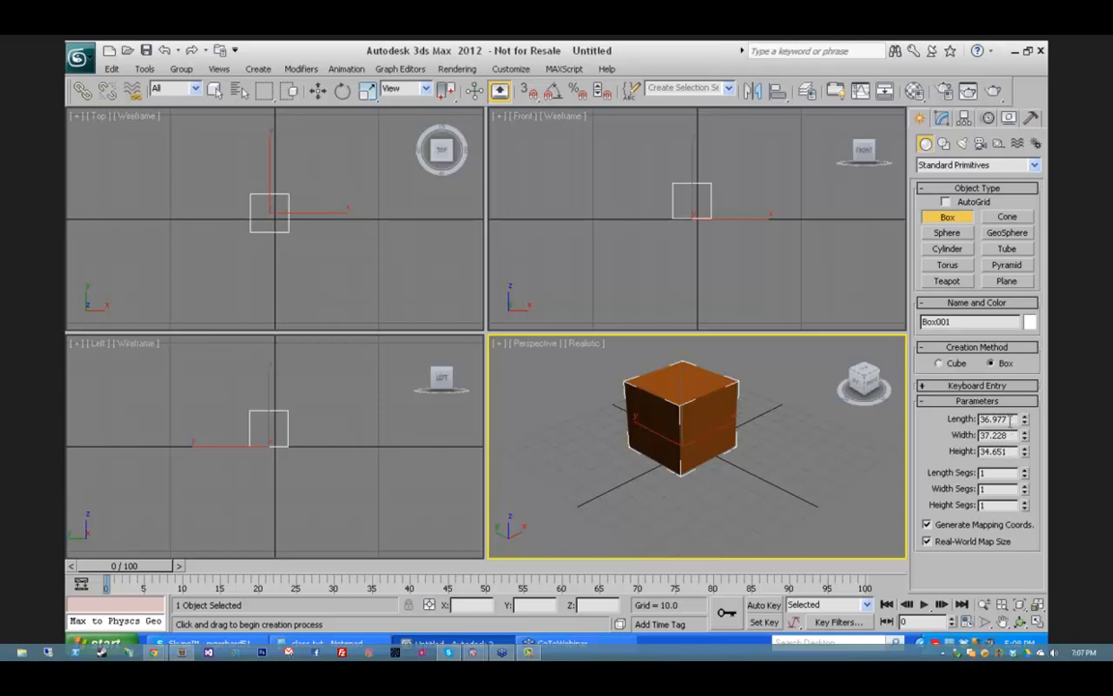
Step: Set the box's length to 30, its width to 20 and its height to 33
double_click(1011, 420)
type("30")
key("Tab")
type("20")
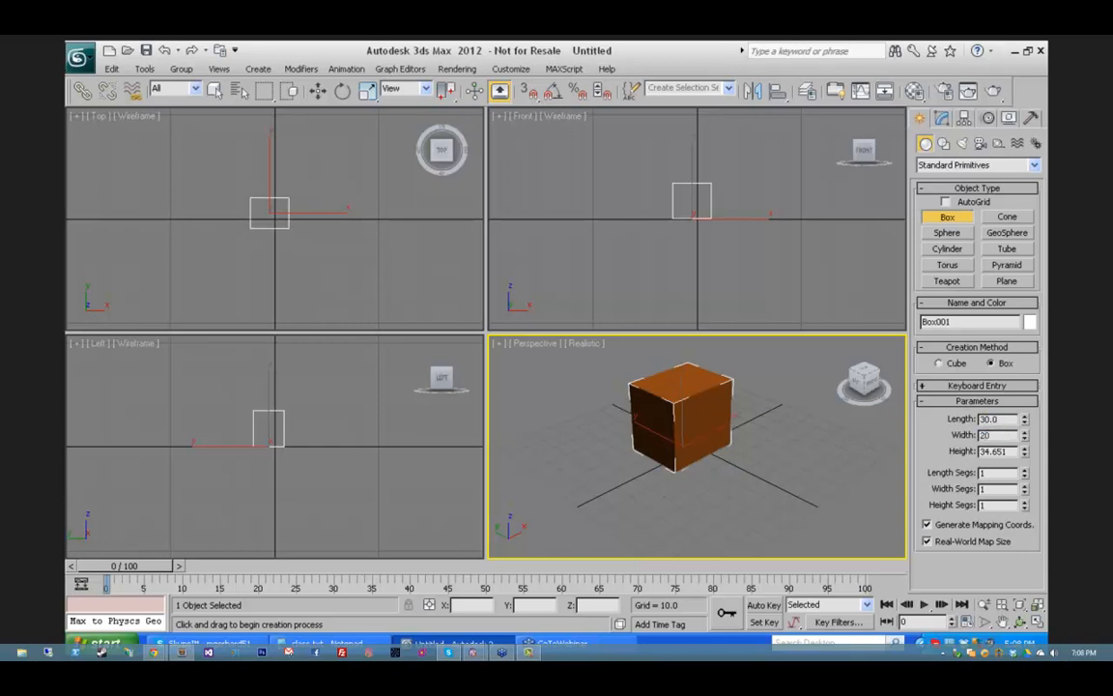
key("Tab")
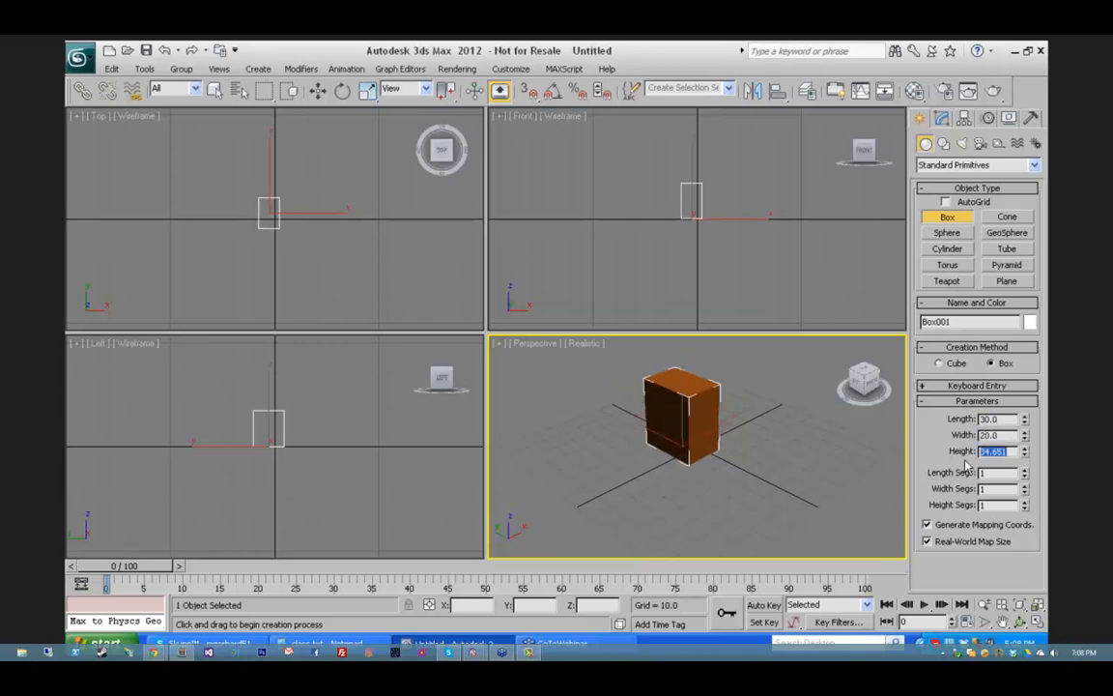
type("33")
key("Tab")
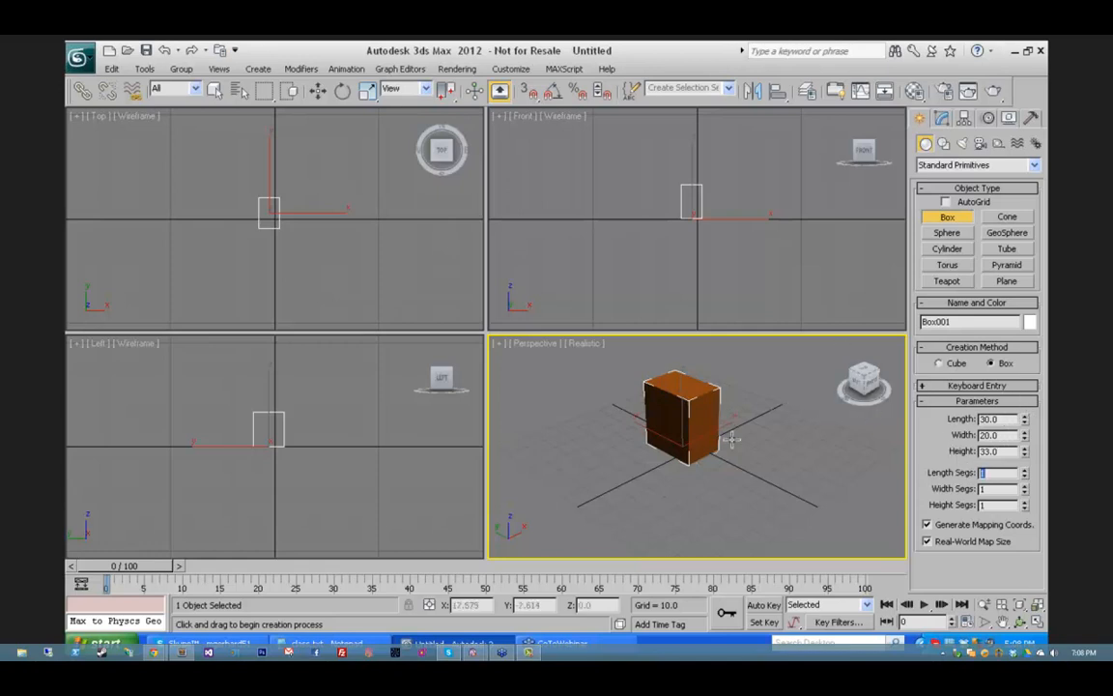
Step: Switch the display unit scale to US Standard with feet and fractional inches
left_click(510, 69)
left_click(521, 239)
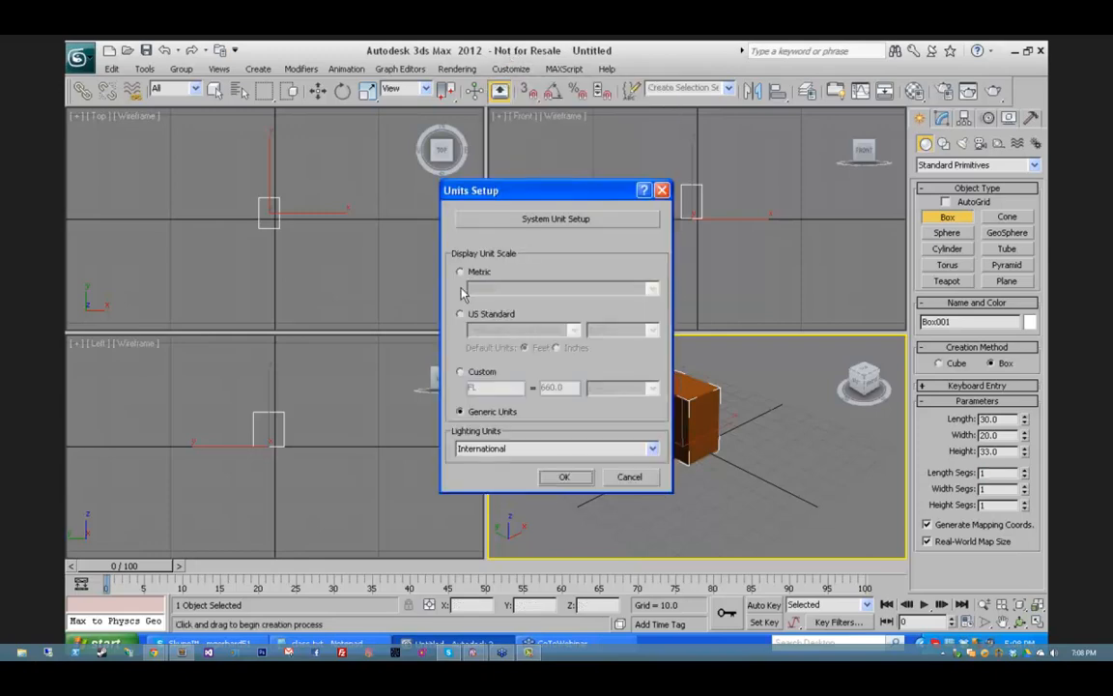
left_click(461, 314)
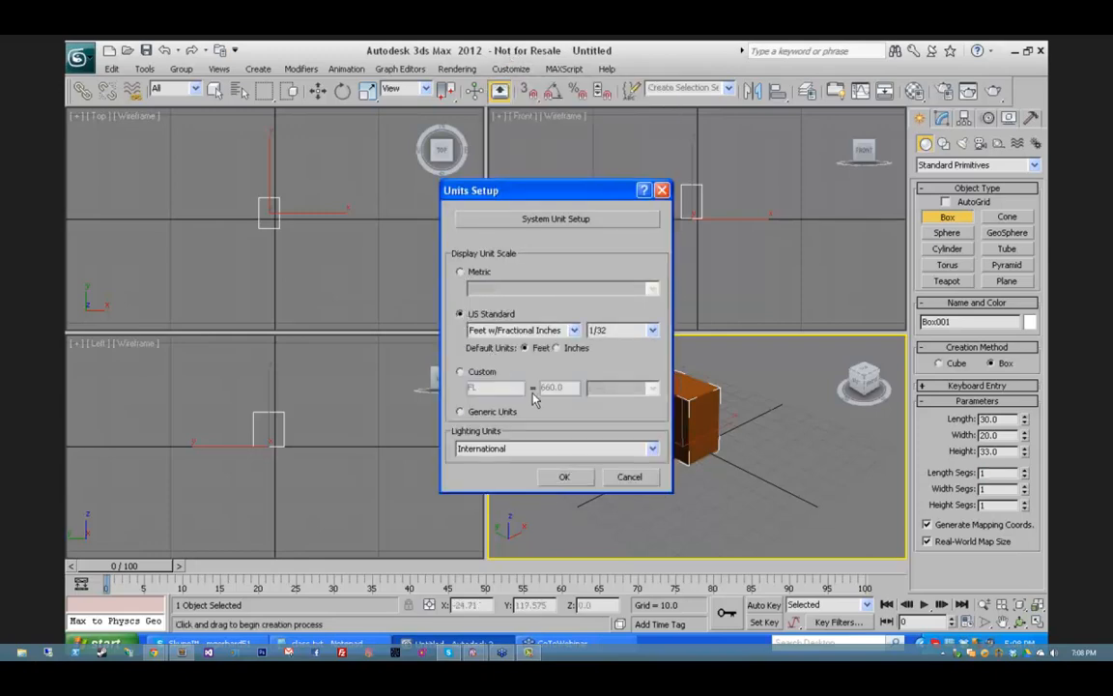
left_click(563, 476)
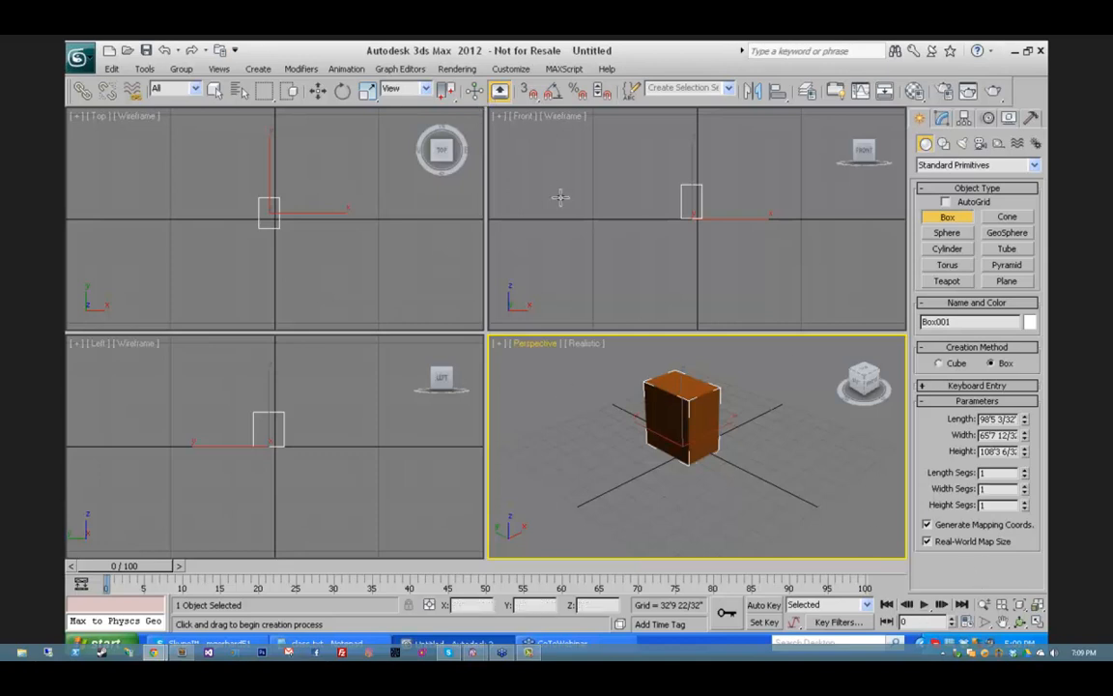
Step: Return the display unit scale to Generic Units
left_click(510, 68)
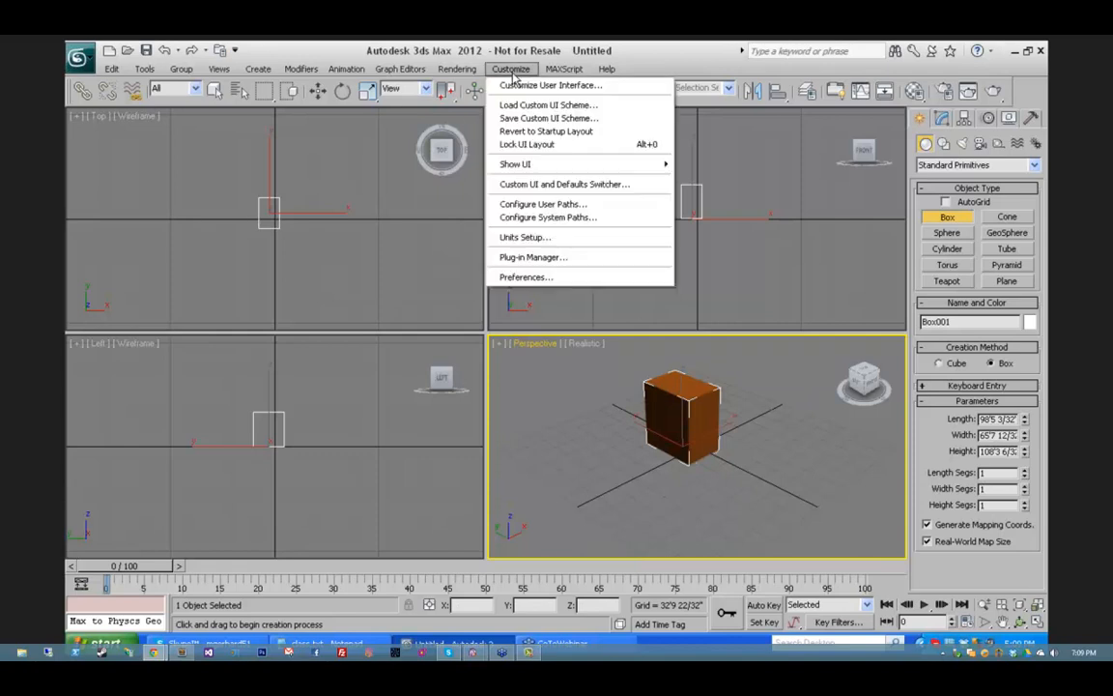
left_click(535, 238)
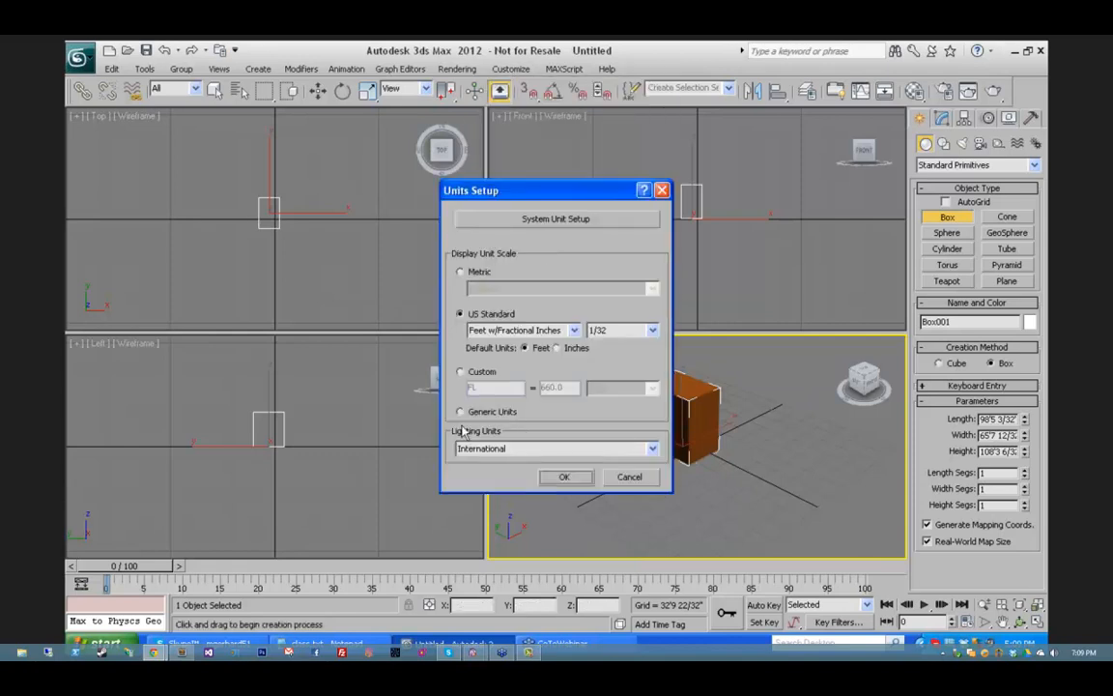
left_click(564, 476)
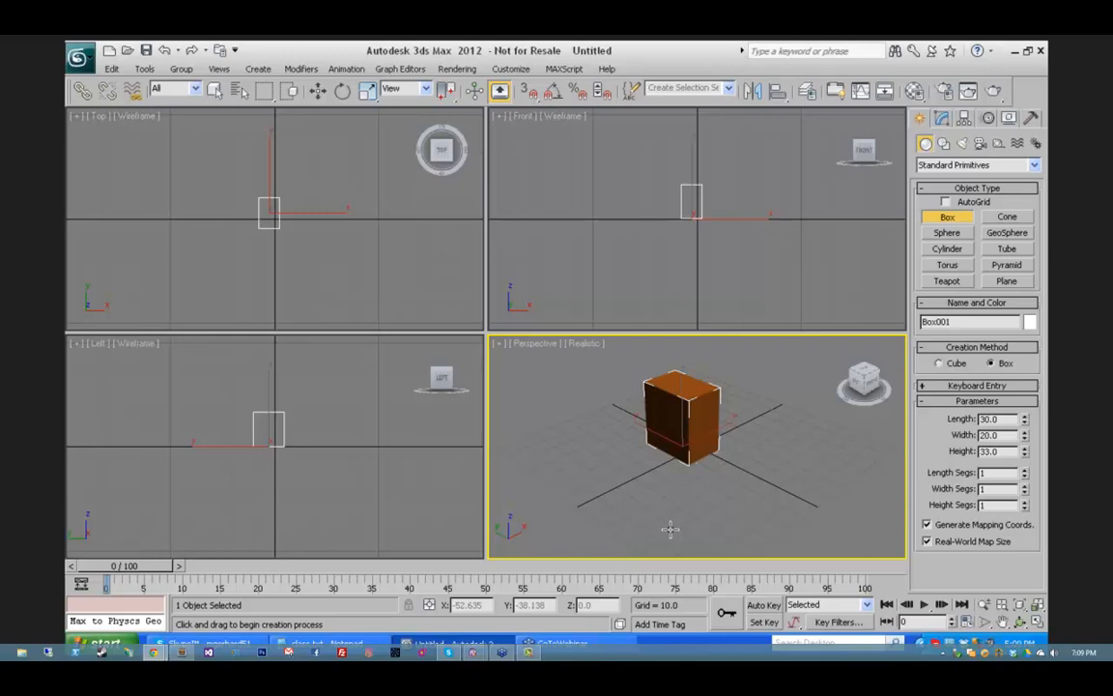
Step: Set the system unit scale to 1 unit = 1.0 inches in the units setup
left_click(510, 69)
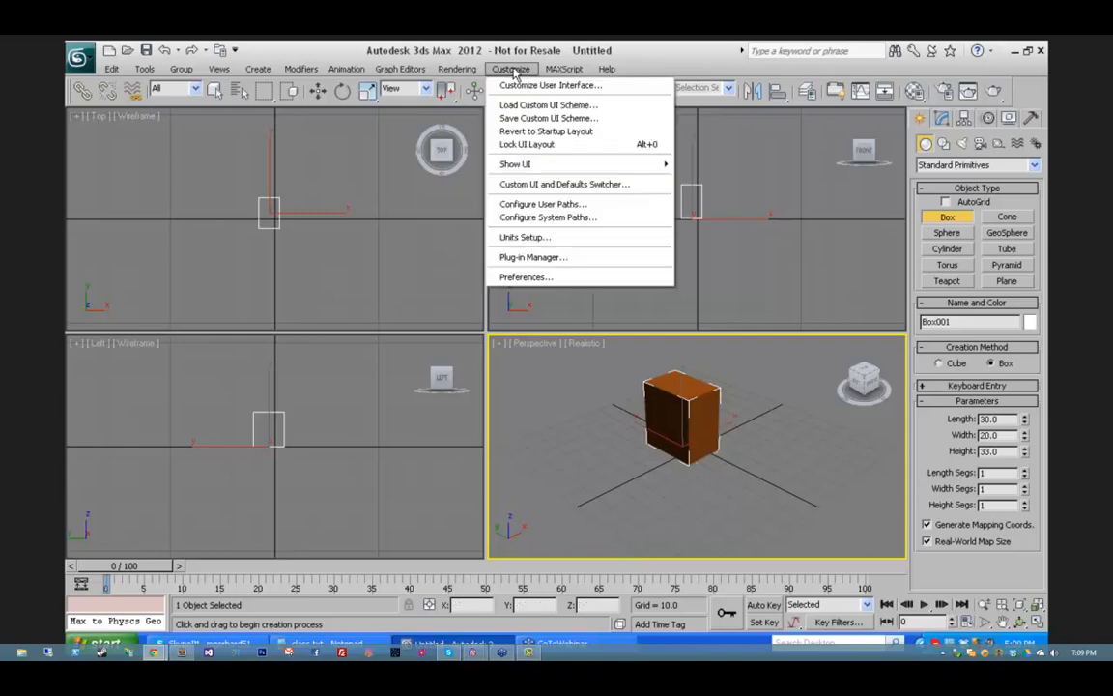
left_click(547, 239)
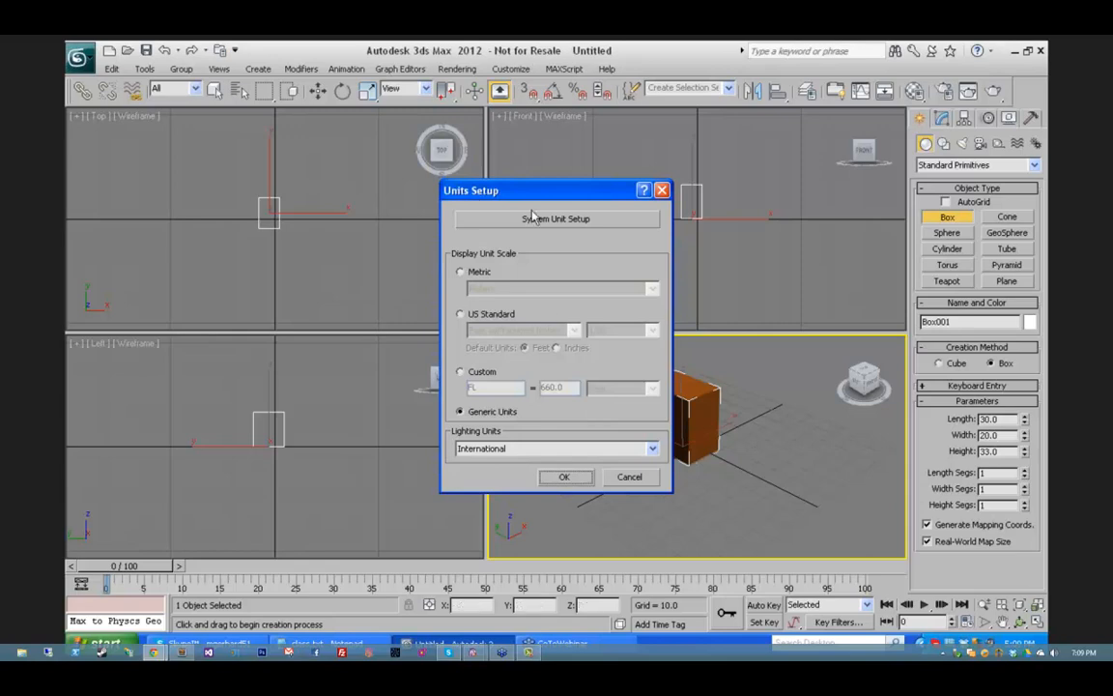
left_click(583, 220)
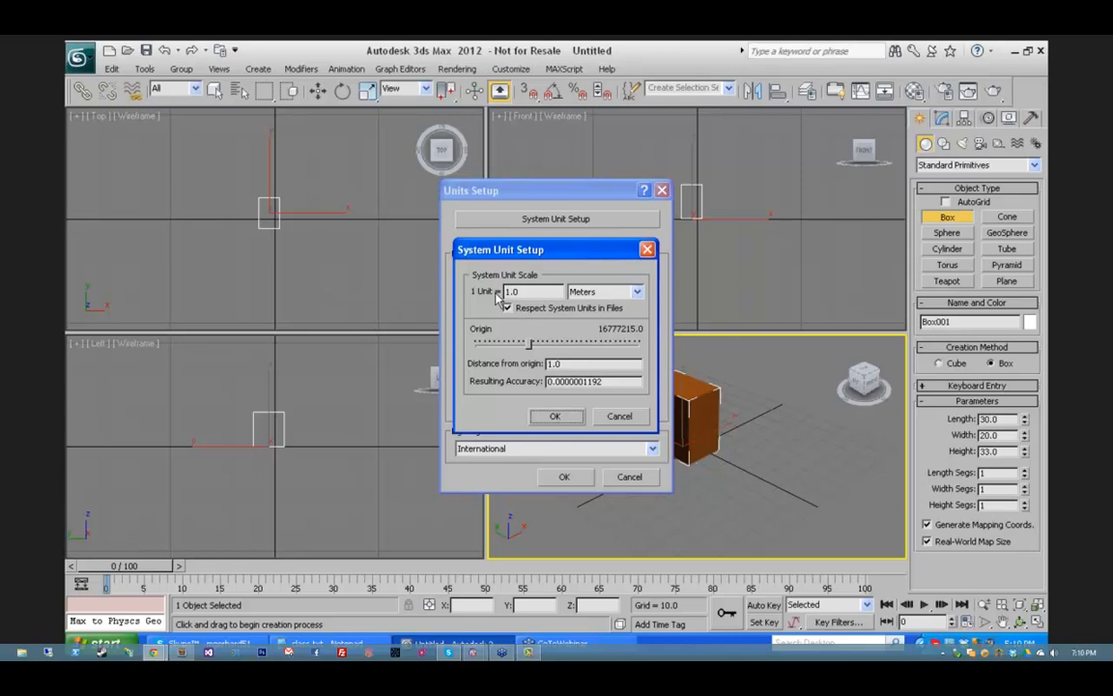
left_click(637, 291)
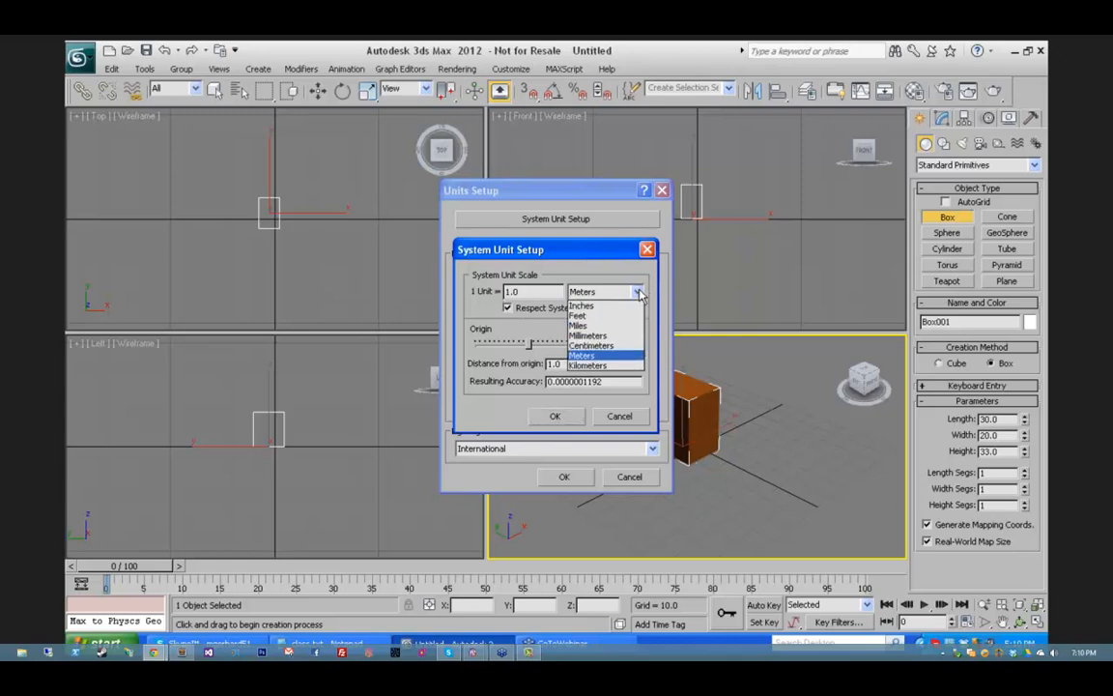
left_click(584, 306)
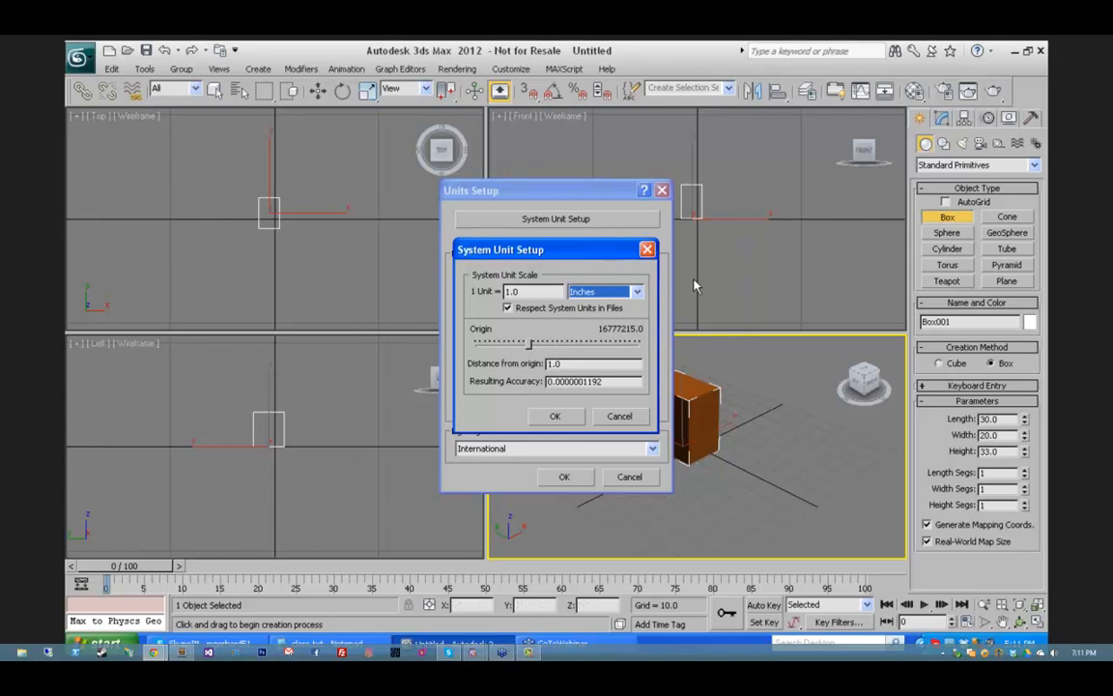
left_click(637, 292)
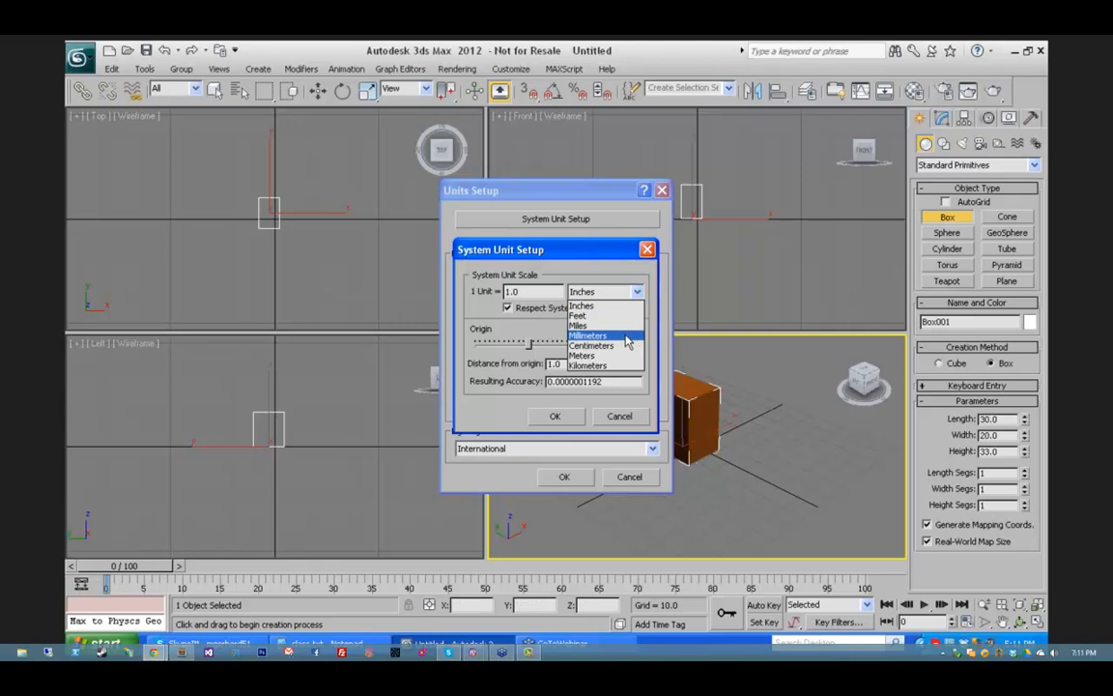
left_click(615, 305)
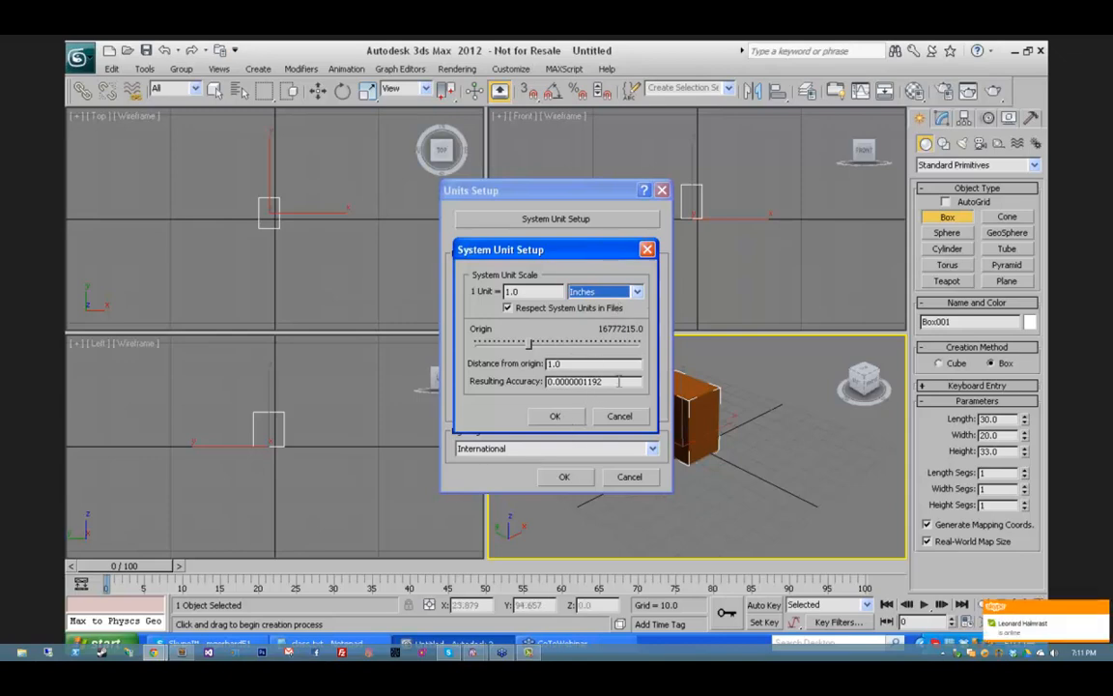
left_click(554, 416)
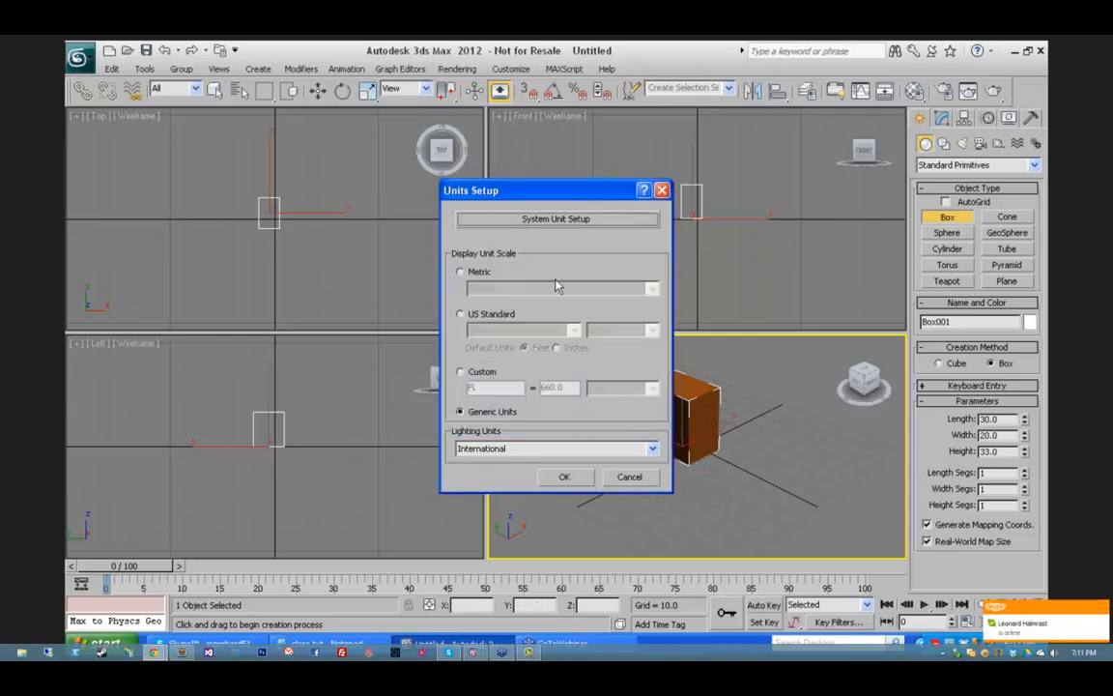
Step: Compare the US Standard and Metric display unit options, and accept the units setup with Generic Units
left_click(461, 316)
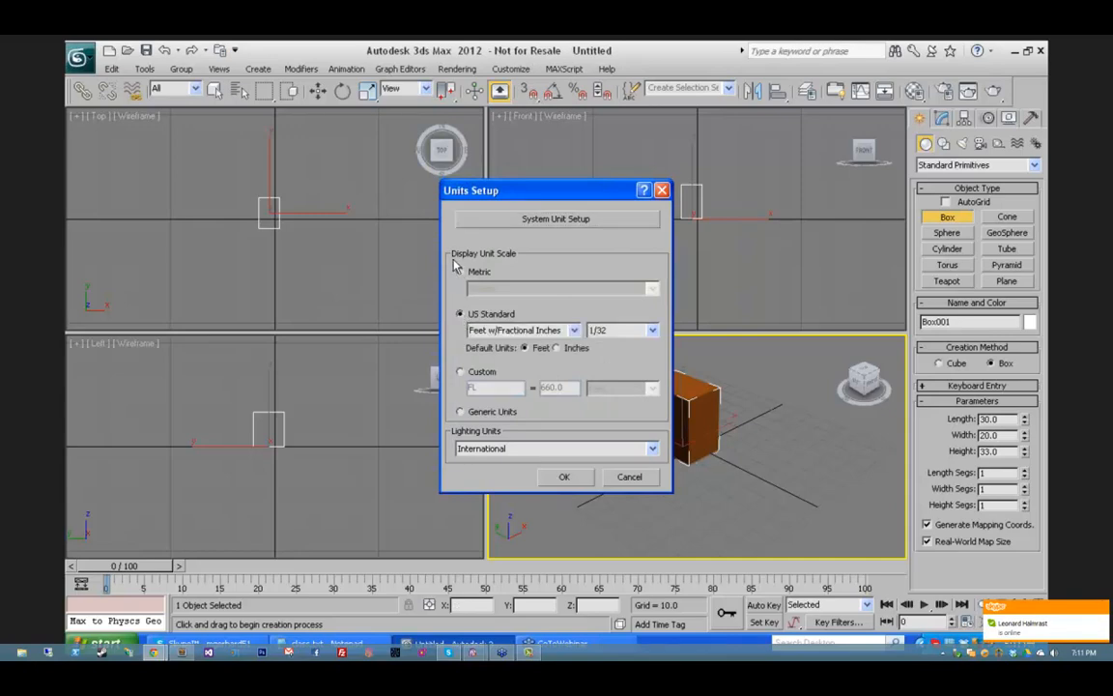
left_click(460, 272)
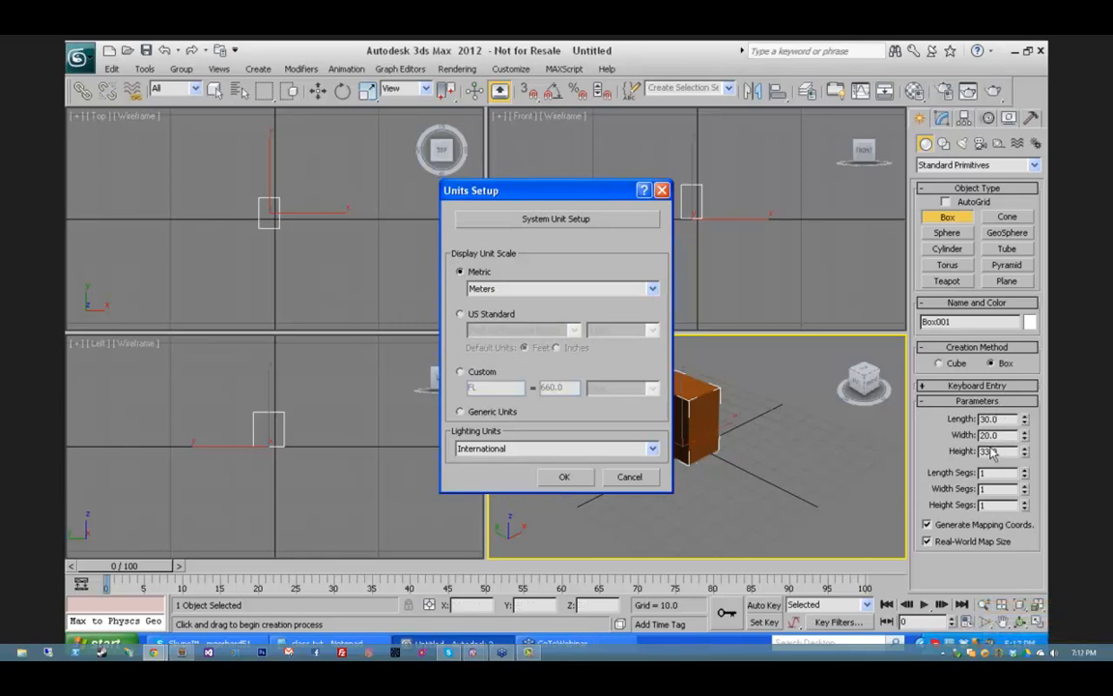
left_click(460, 316)
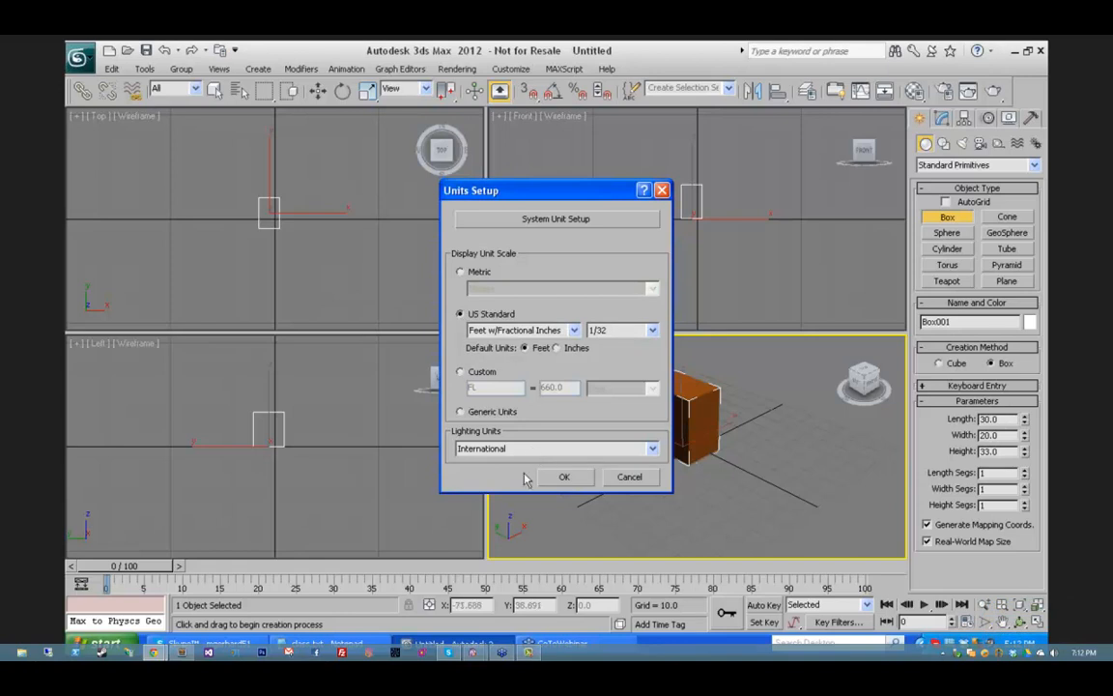
left_click(460, 272)
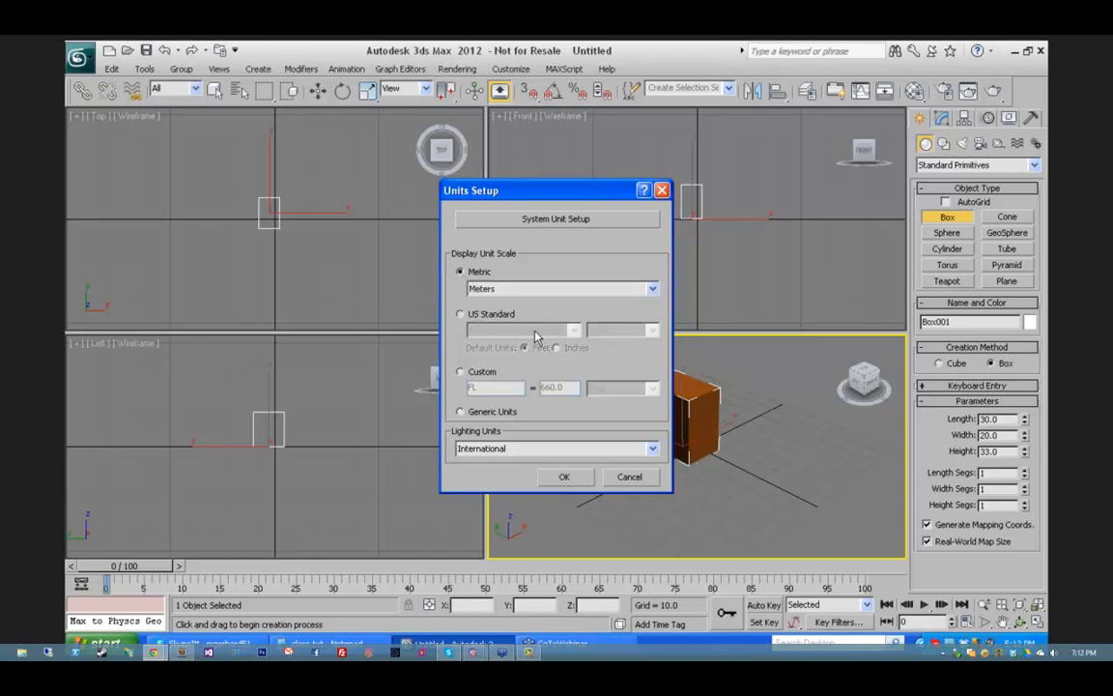
left_click(655, 290)
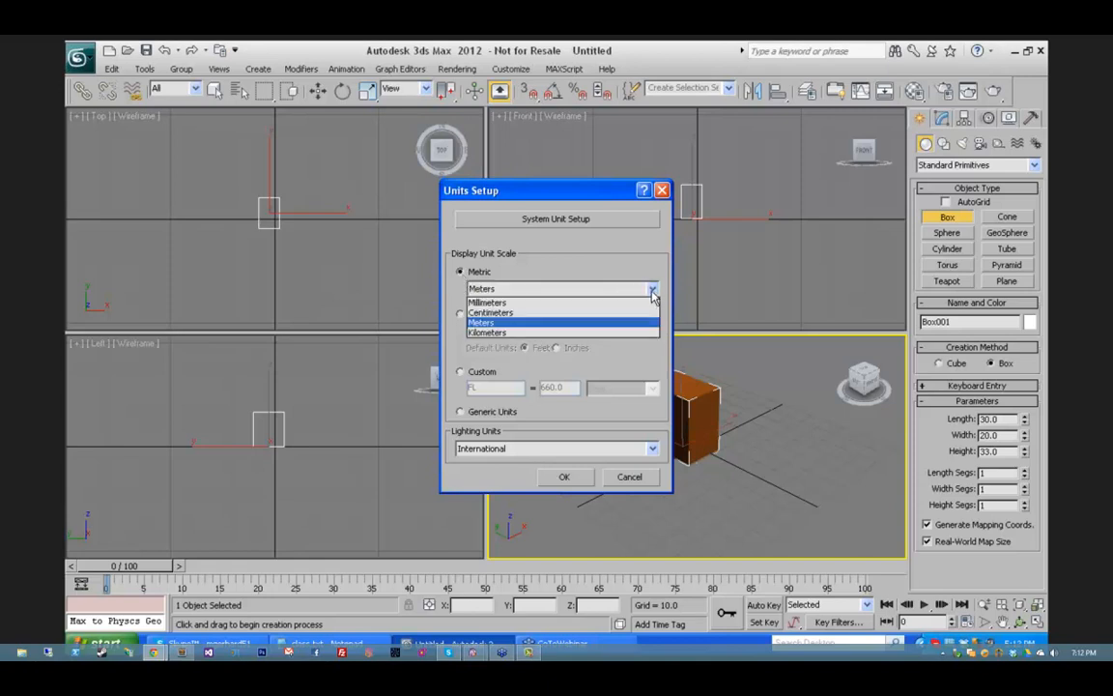
left_click(461, 314)
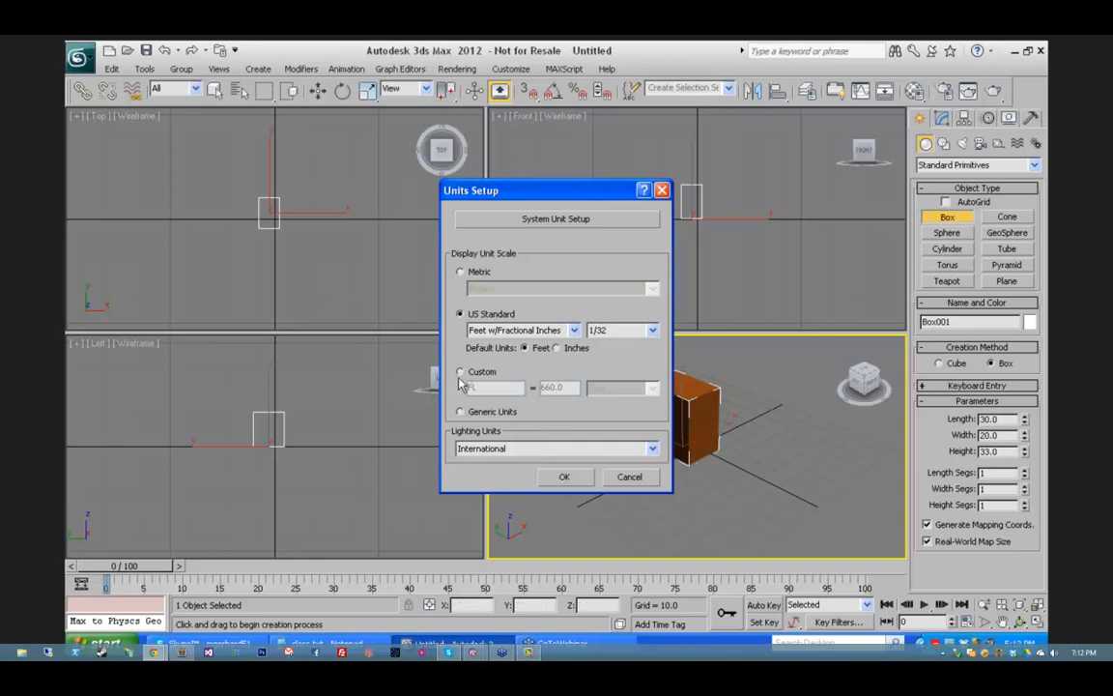
left_click(461, 412)
left_click(564, 476)
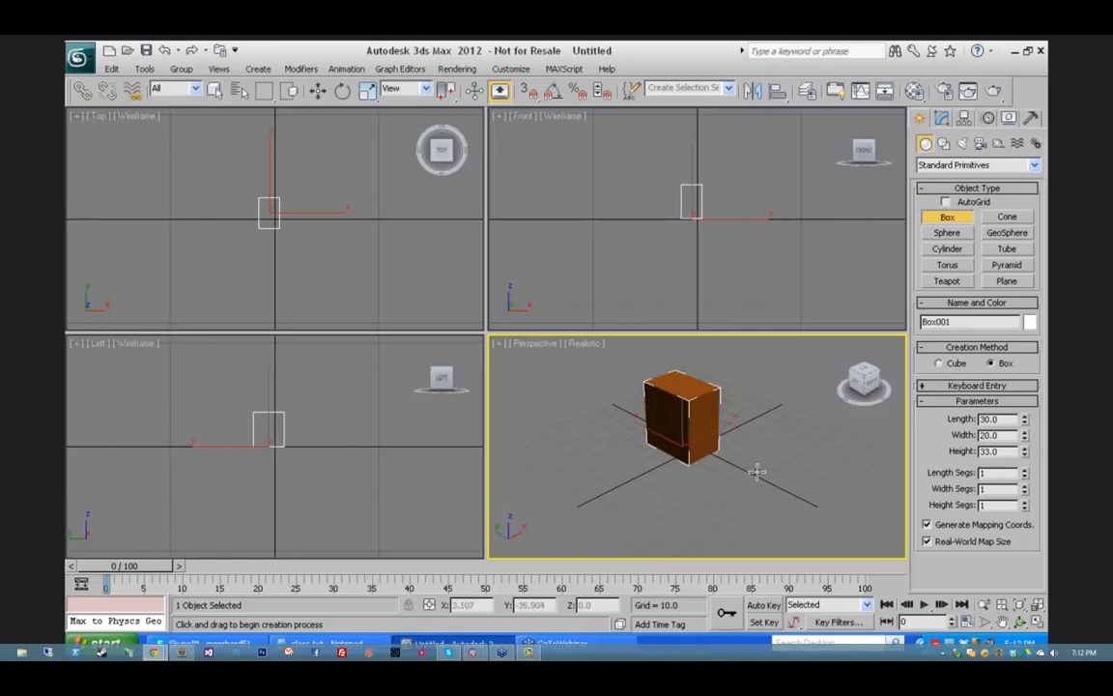
Step: Delete the selected box from the scene
key("Delete")
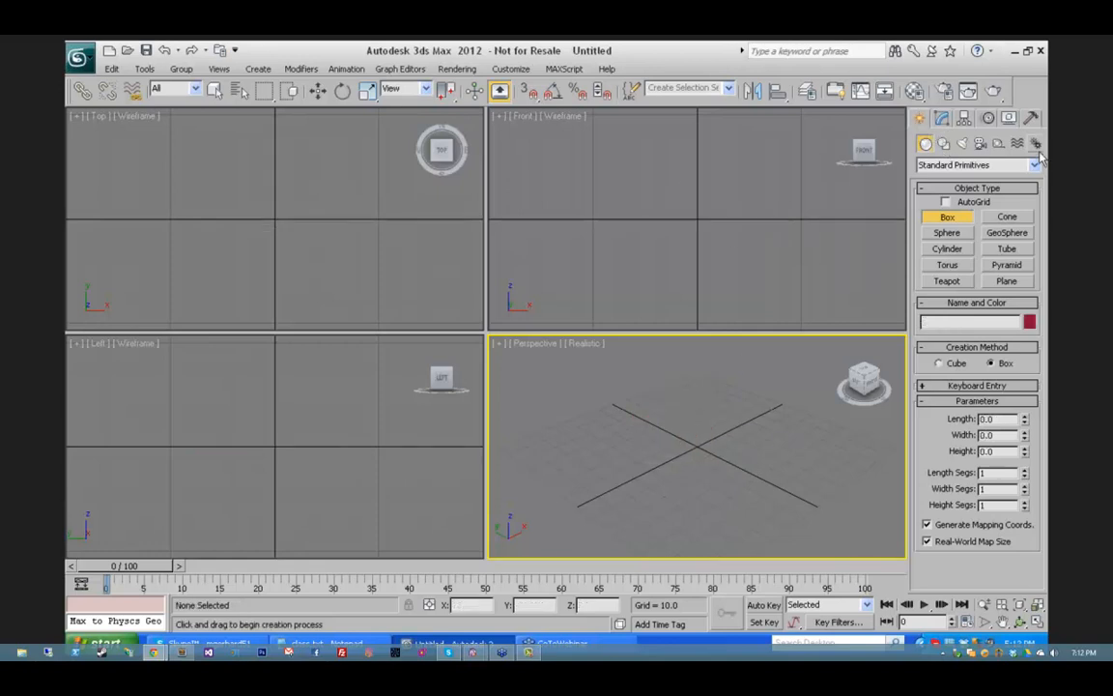
Step: Examine the creation categories from shapes and lights through systems, and the geometry types, returning to Standard Primitives
left_click(943, 143)
left_click(962, 144)
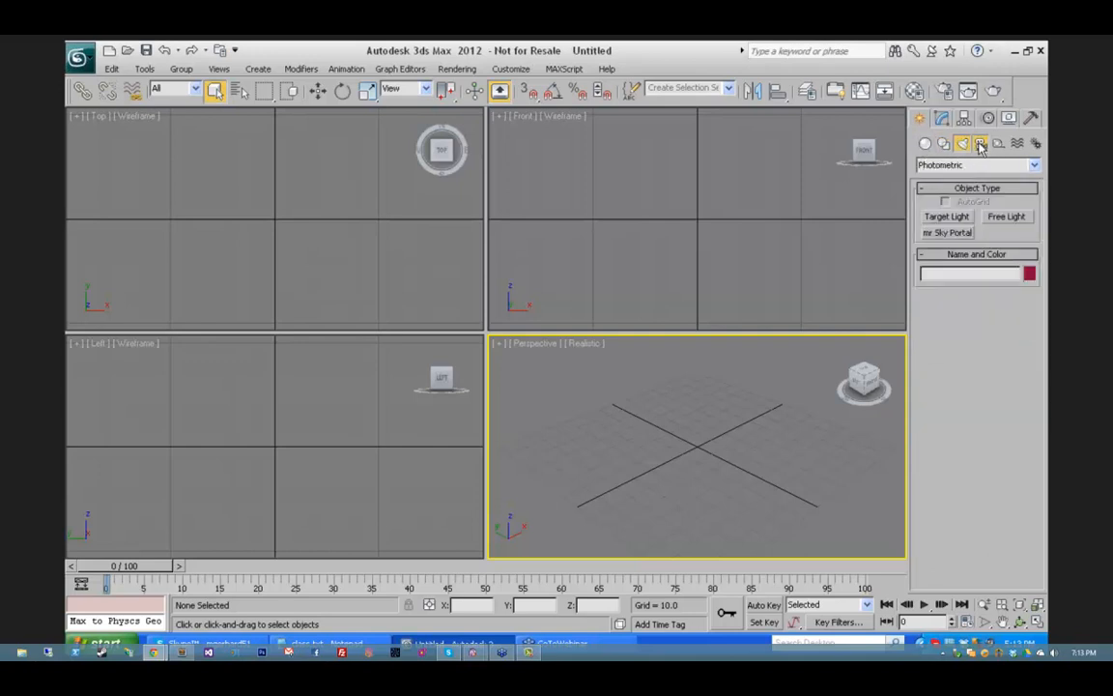
left_click(980, 143)
left_click(998, 143)
left_click(1017, 143)
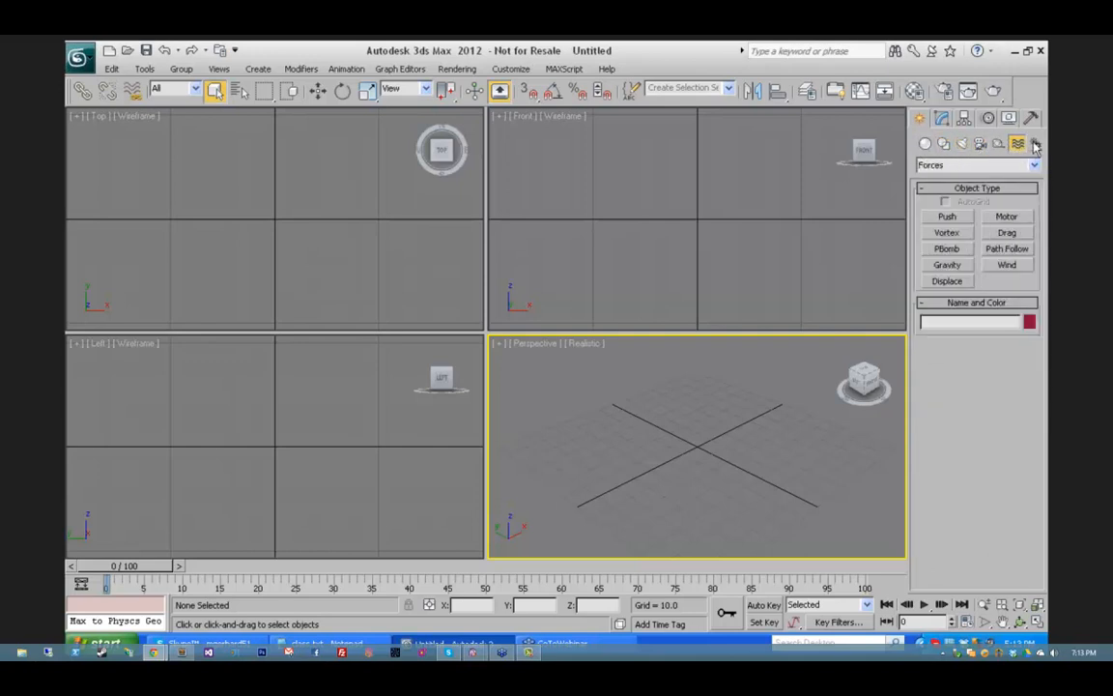
left_click(1036, 143)
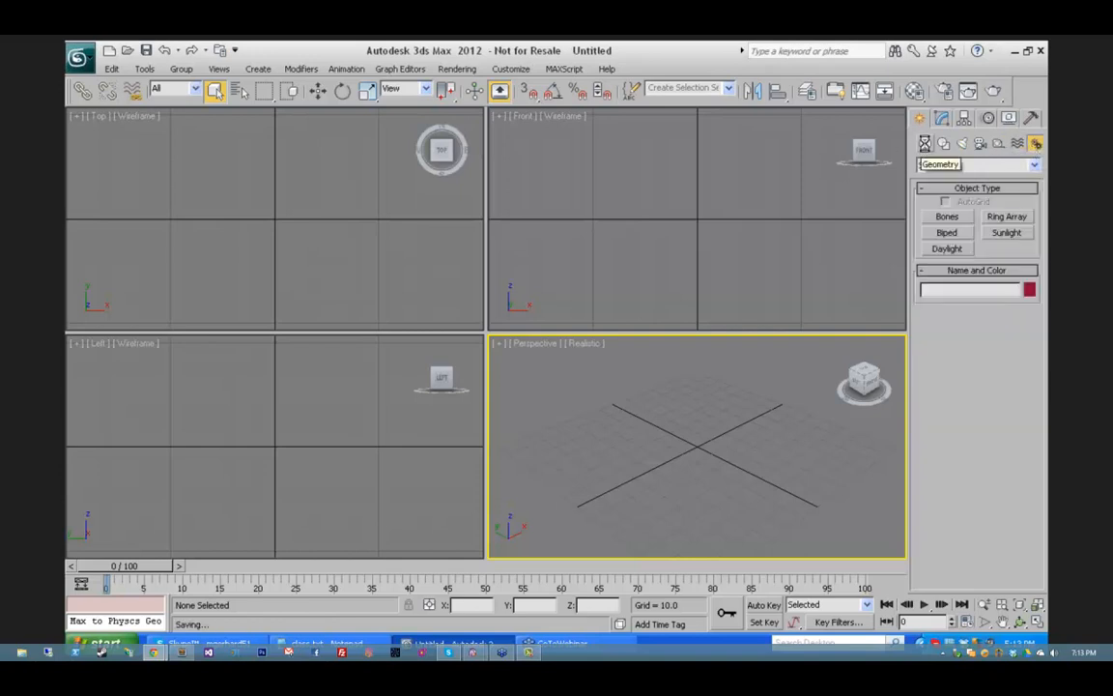
left_click(924, 144)
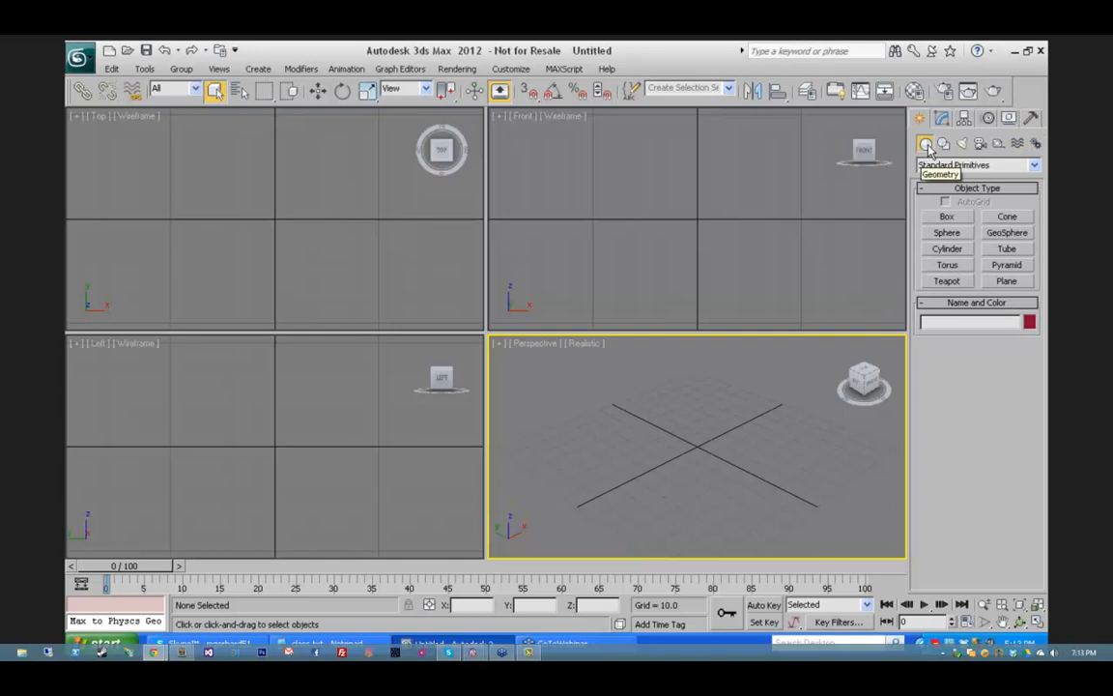
left_click(1035, 167)
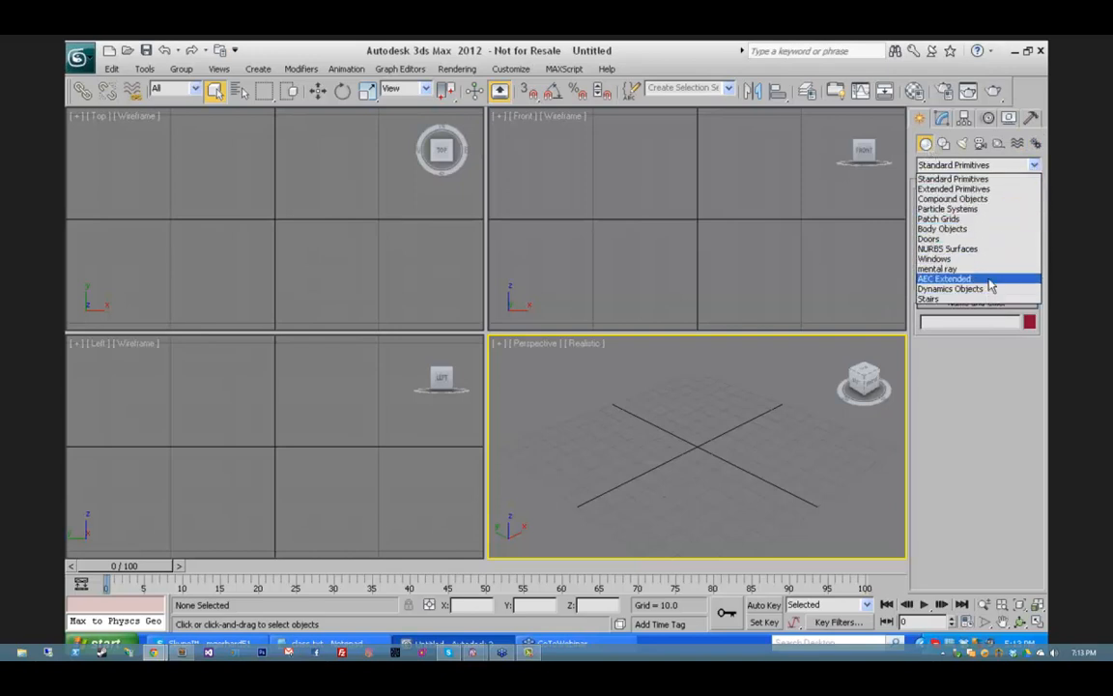
left_click(1003, 181)
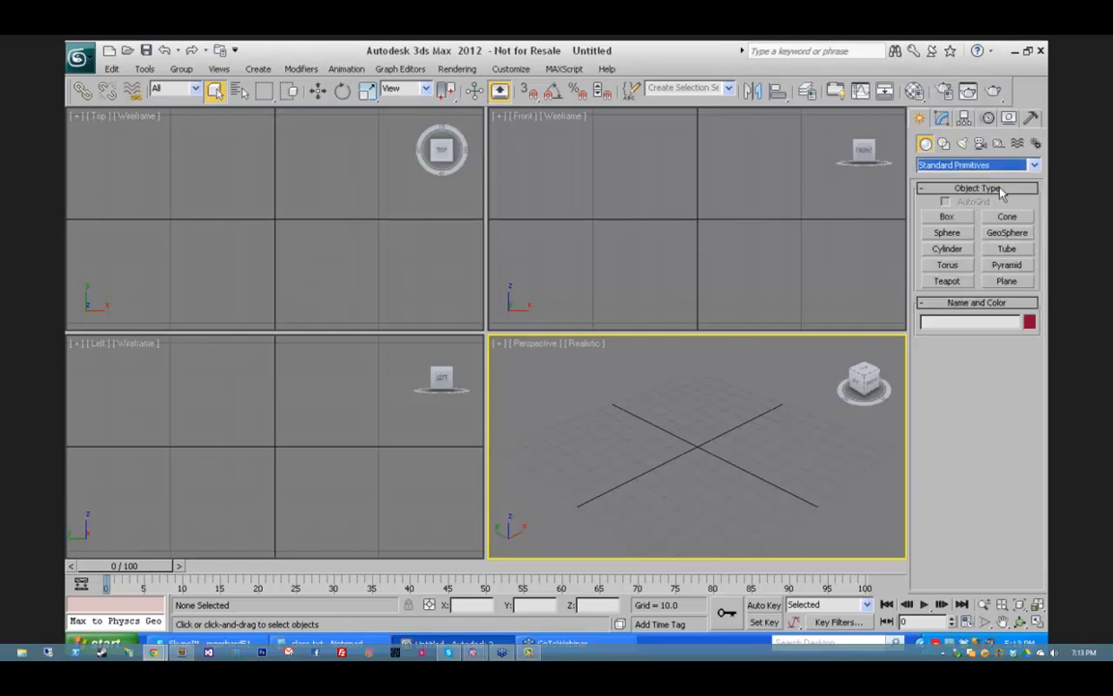
Step: Create a box about 21 long, 15 wide and 28 high on the grid's negative-X, positive-Y side, named Bank of Mark
left_click(947, 216)
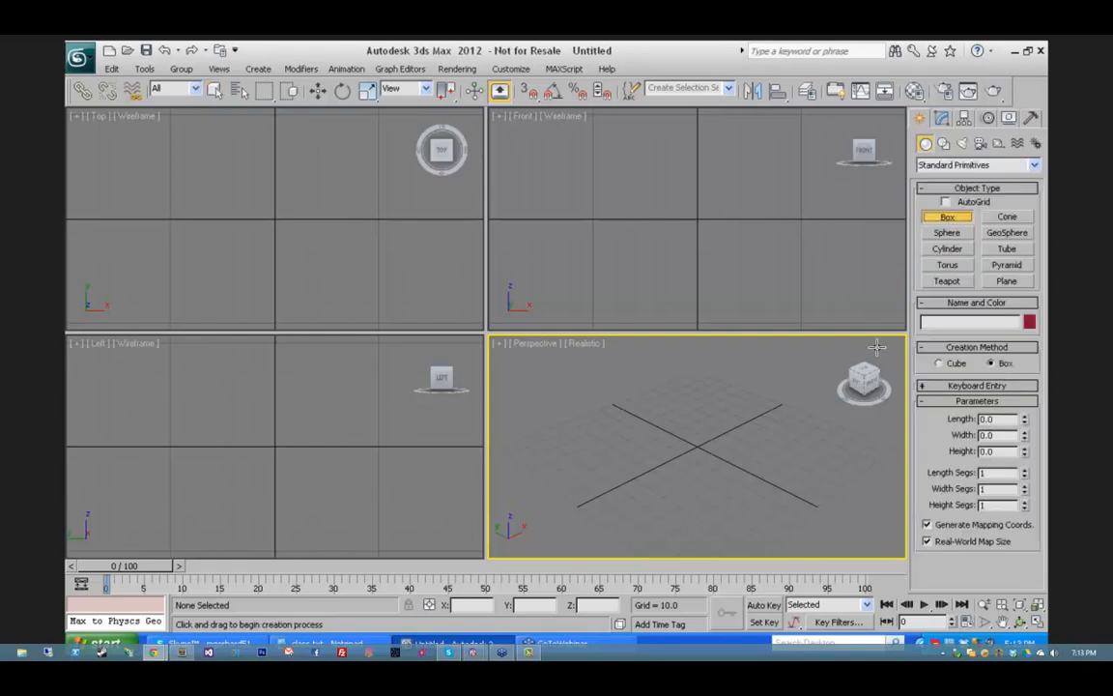
left_click_drag(541, 449, 530, 465)
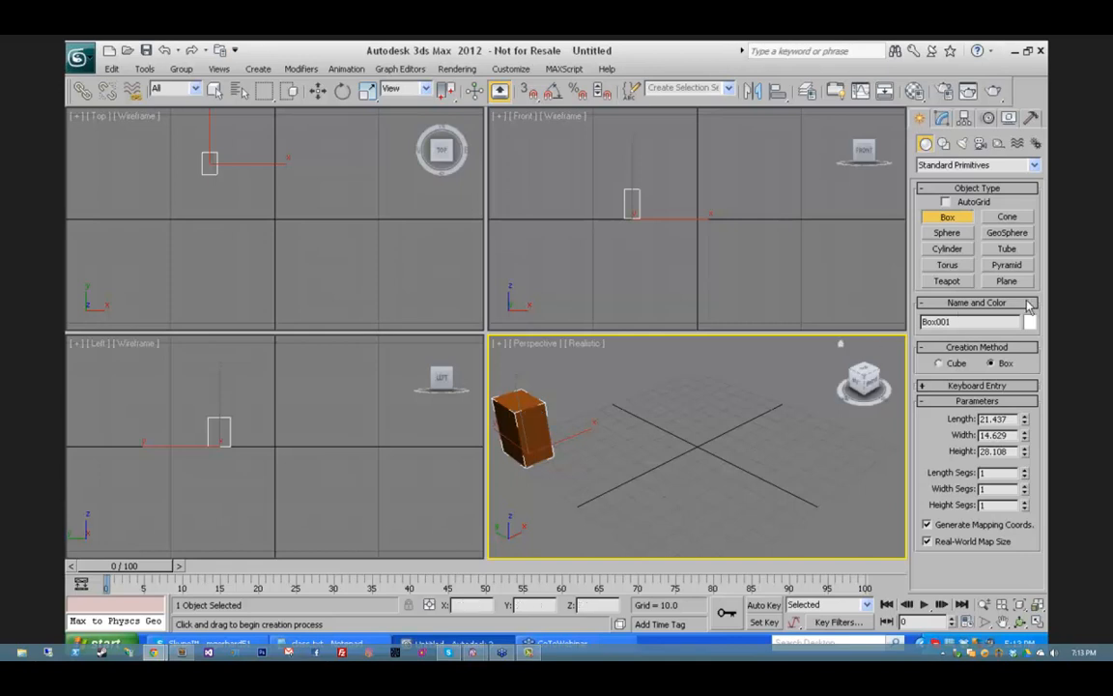
left_click_drag(955, 321, 885, 334)
type("Bank of Mark")
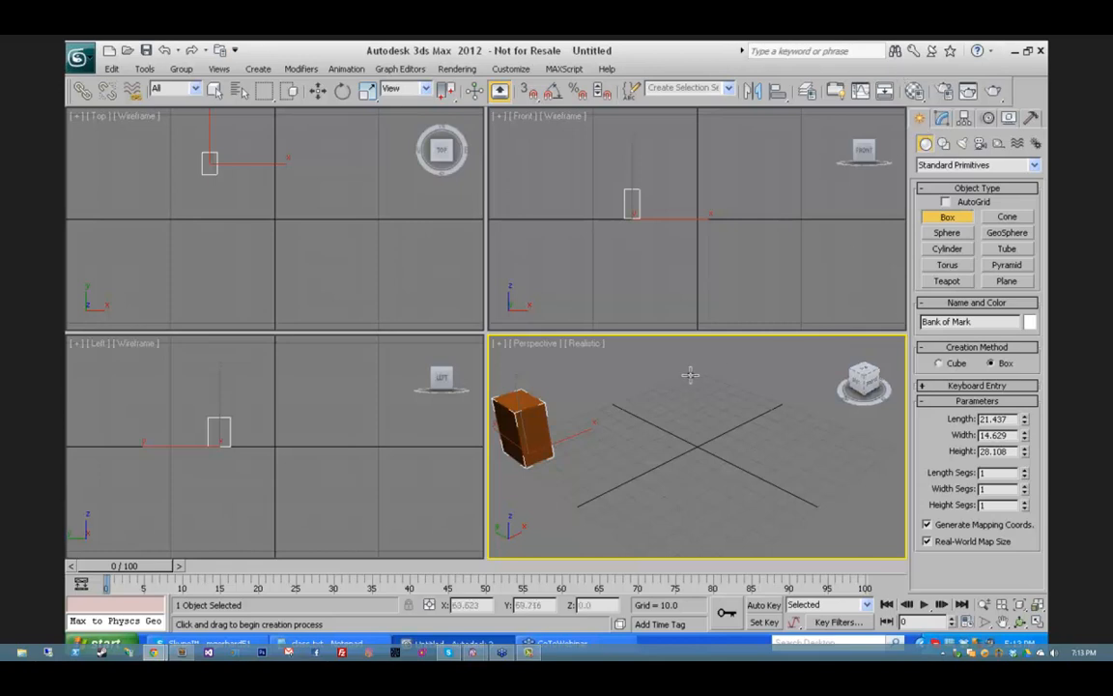
Step: Create a box about 22 long, 31 wide and 28 high on the grid's positive-X, positive-Y side, named Nelson Building
left_click_drag(691, 376, 681, 398)
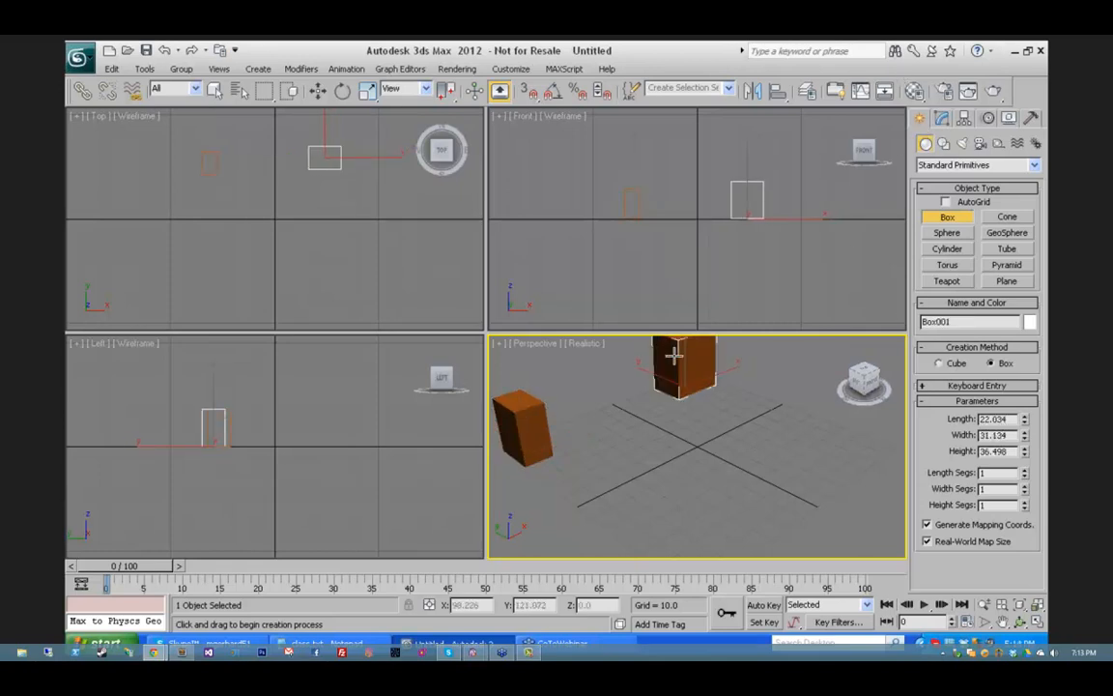
left_click(674, 356)
left_click(953, 320)
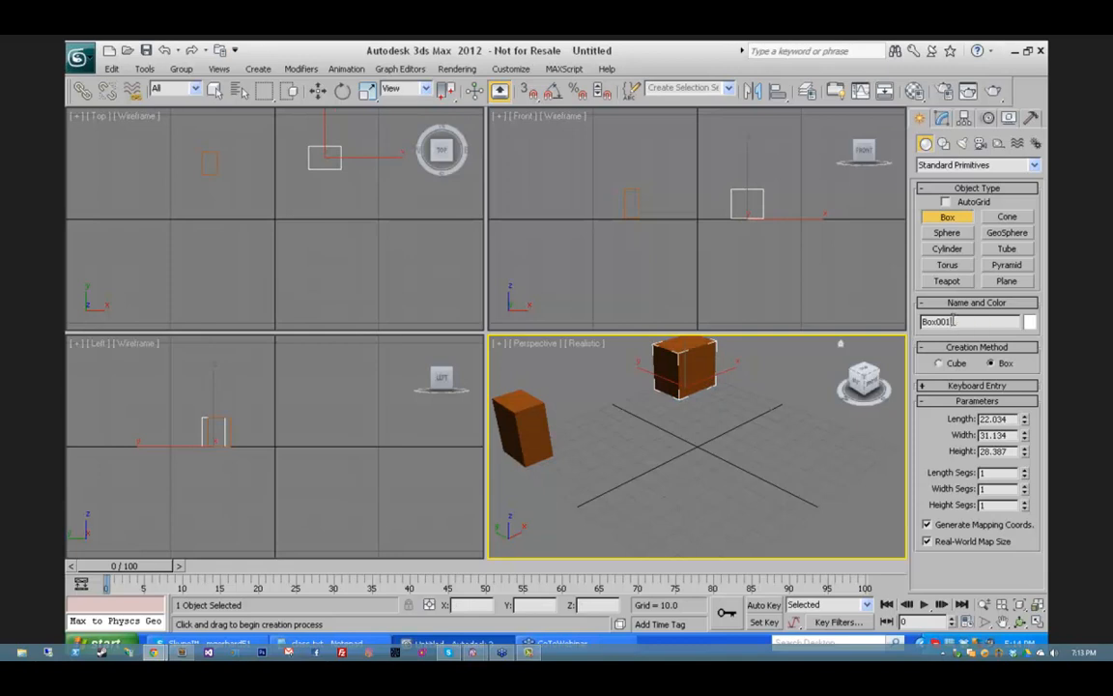
double_click(952, 319)
type("Nelson Building")
Step: Create a box about 15 long, 29 wide and 23 high on the grid's positive-X, negative-Y side, named Nina Palace4
left_click_drag(862, 444, 869, 473)
left_click(857, 430)
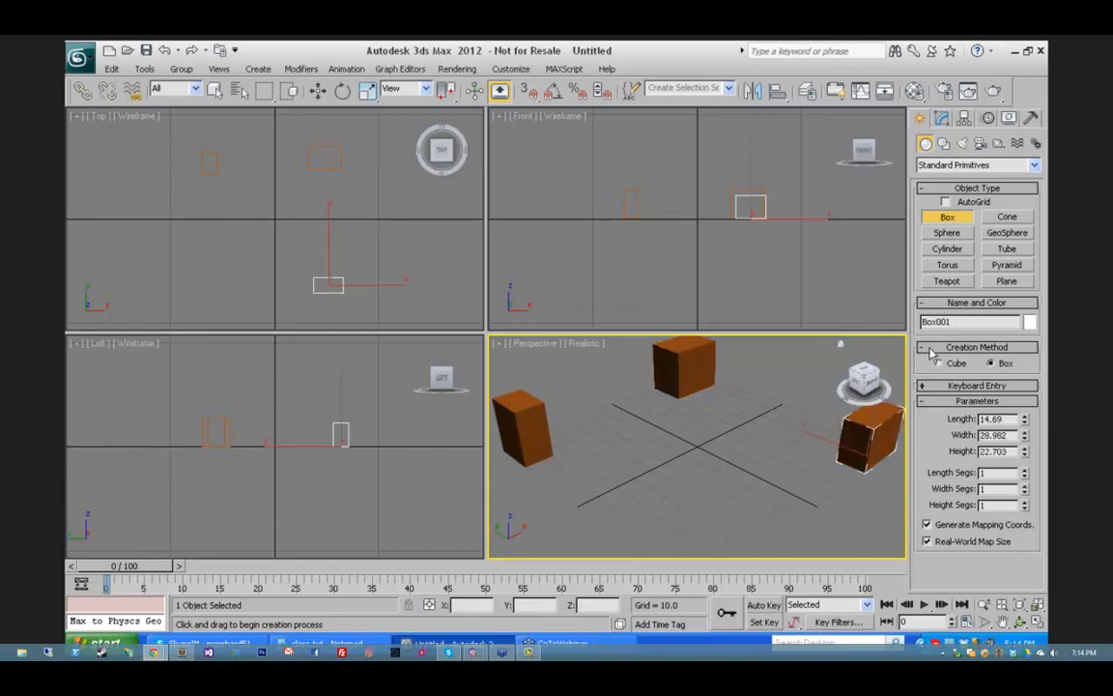
left_click_drag(958, 322, 909, 325)
type("Nina Palace4")
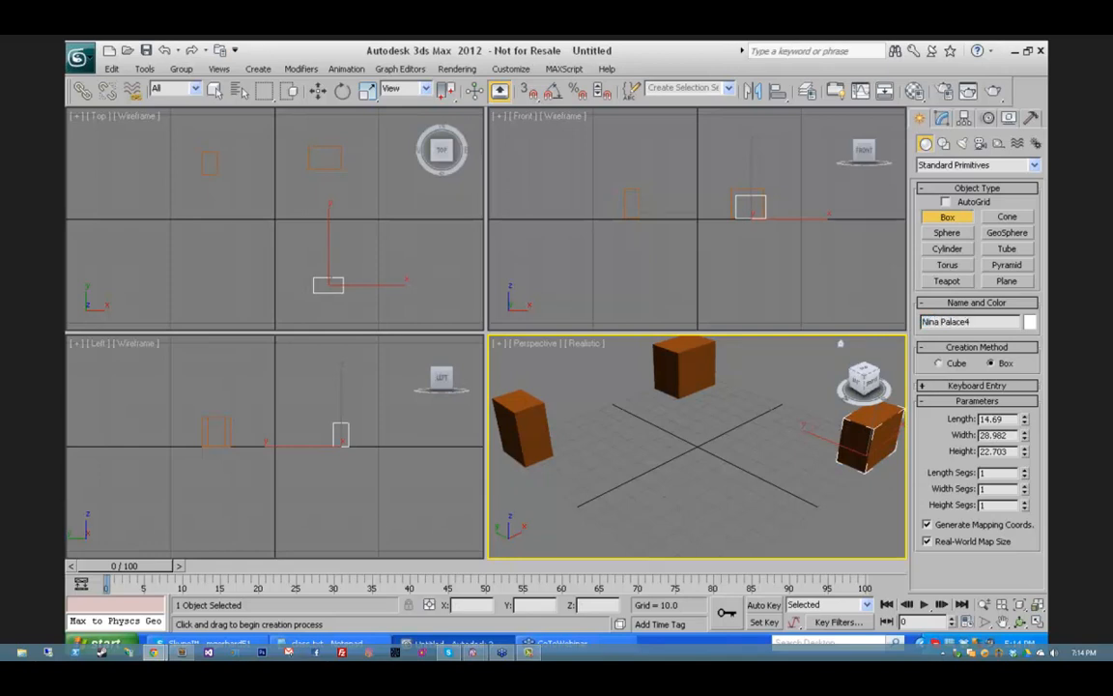
Step: Leave box creation and select the Nelson Building box and the Bank of Mark box in turn to check their names
right_click(775, 369)
left_click(745, 445)
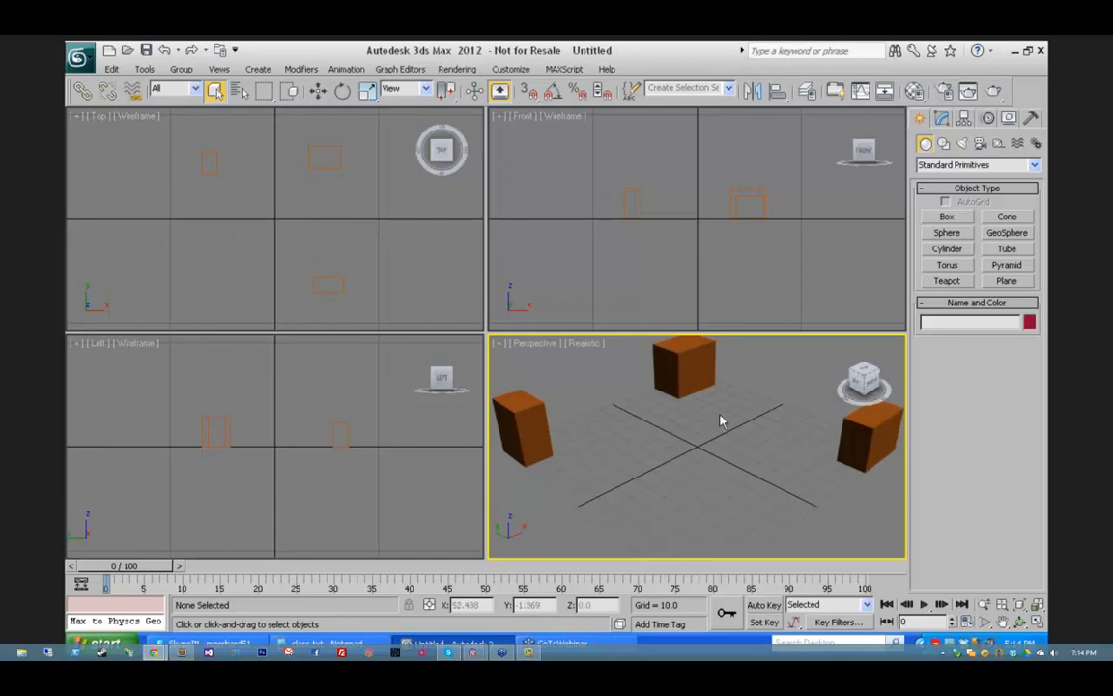
left_click(687, 362)
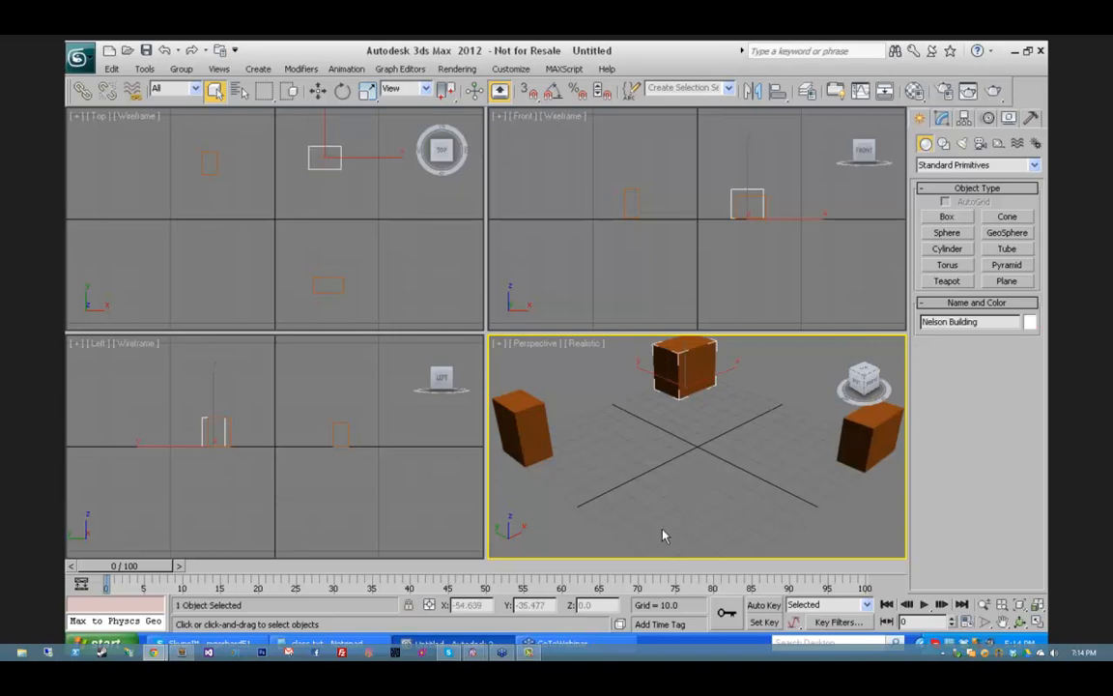
left_click(523, 439)
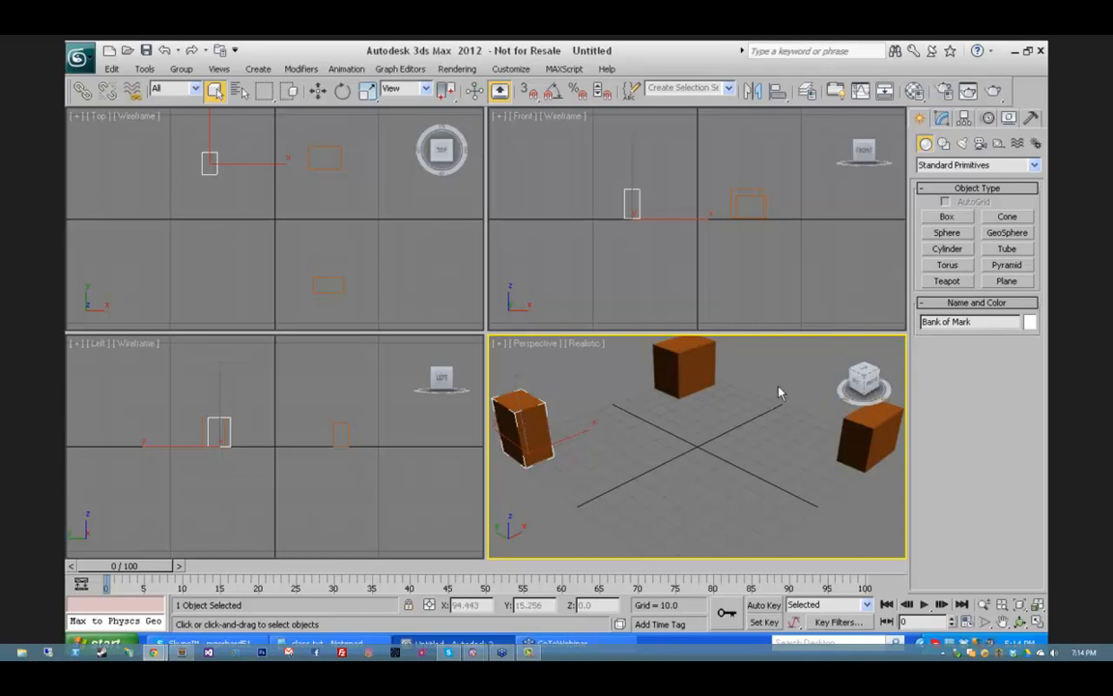
Step: Look at the object color palette for the Bank of Mark box and cancel without choosing a color
left_click(1031, 322)
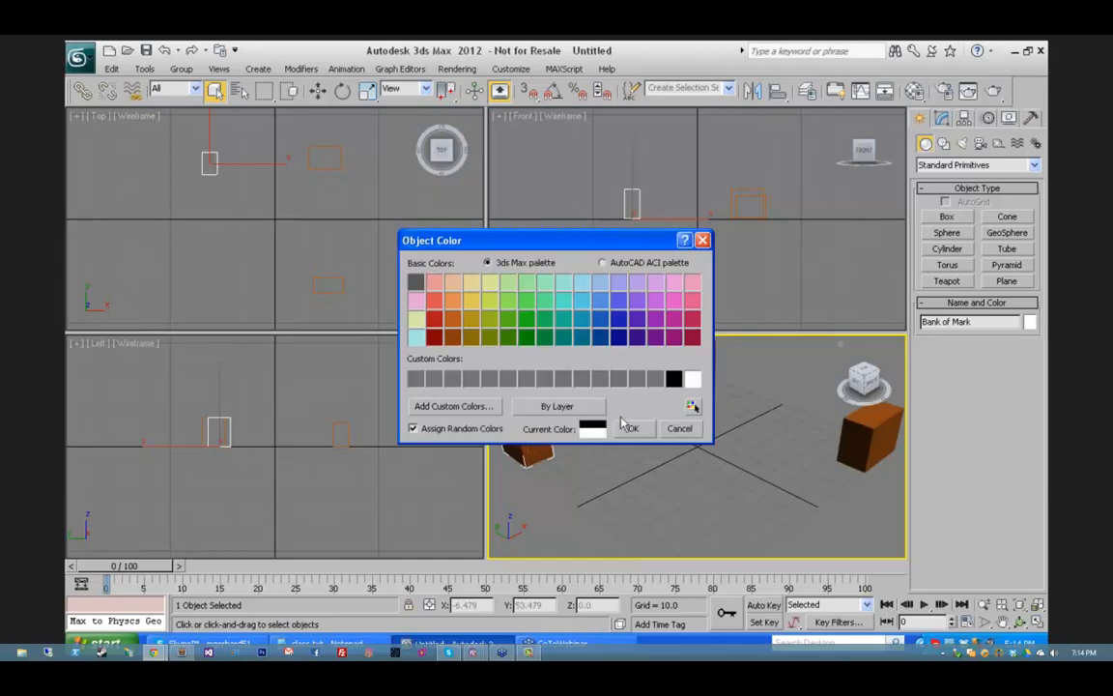
left_click(679, 429)
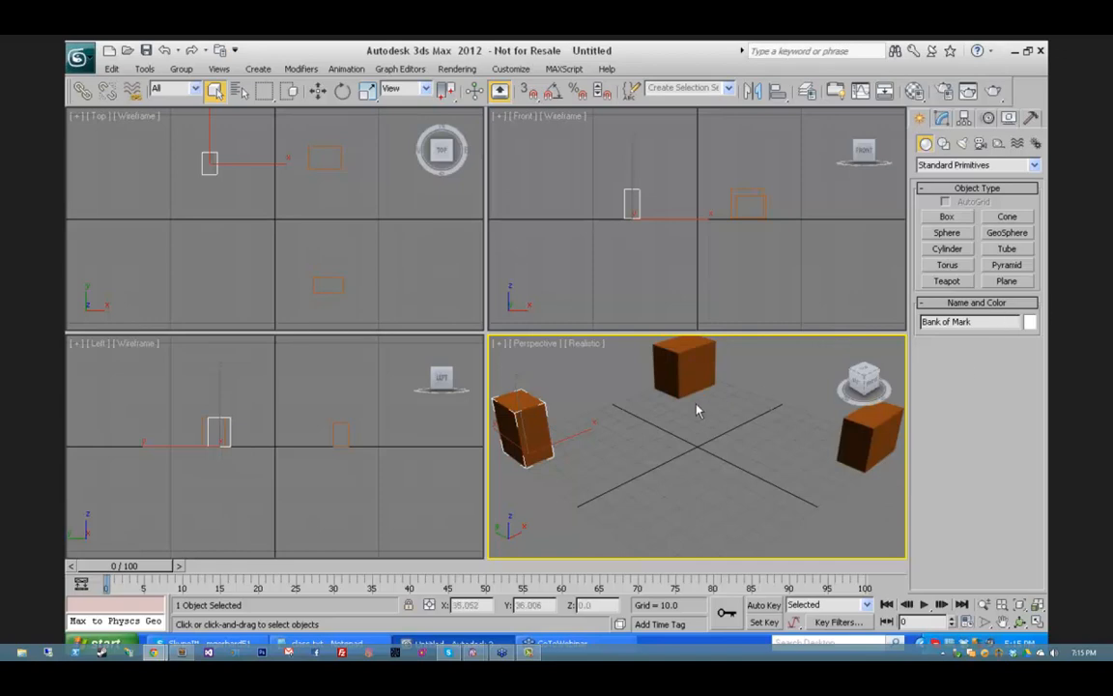
mouse_move(698, 411)
middle_mouse_down("alt")
mouse_move(698, 443)
mouse_move(693, 428)
middle_mouse_up("alt")
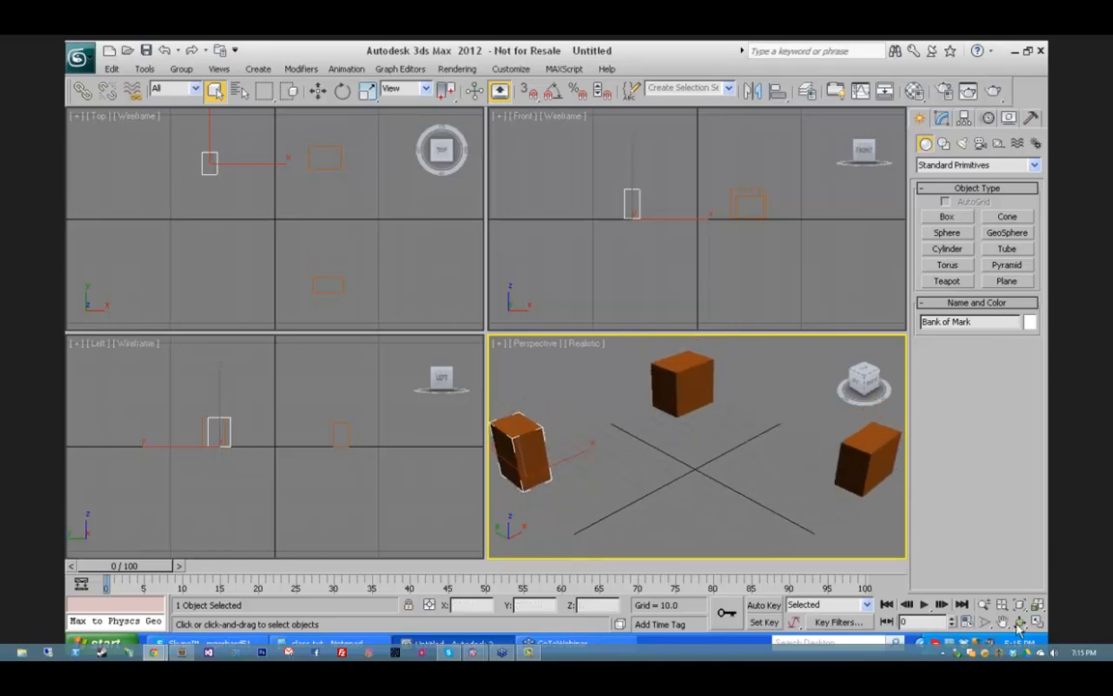
Step: Change the Bank of Mark box's object color to medium green from the 3ds Max palette
key("alt+z")
left_click_drag(607, 377, 660, 454)
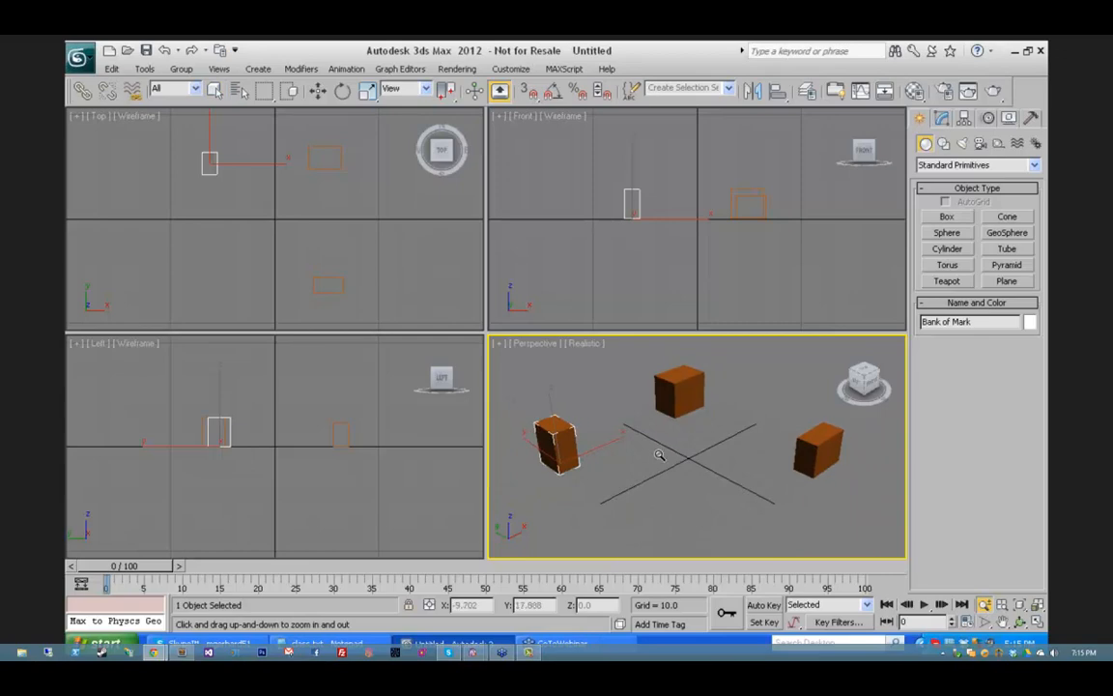
left_click(1030, 323)
left_click(526, 319)
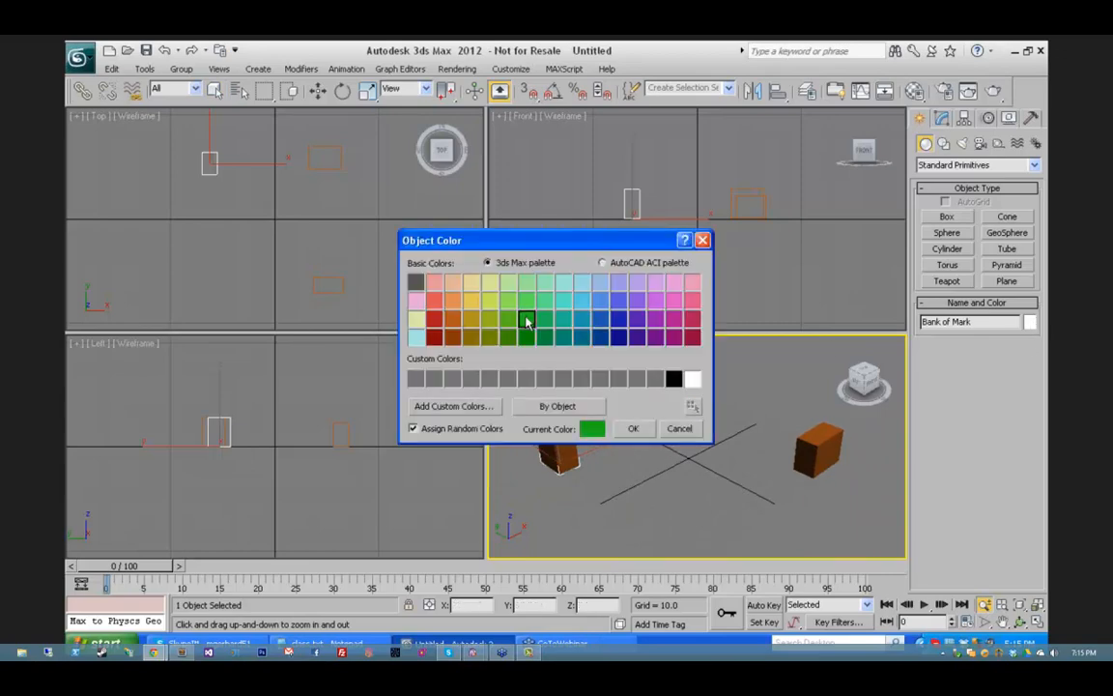
left_click(634, 429)
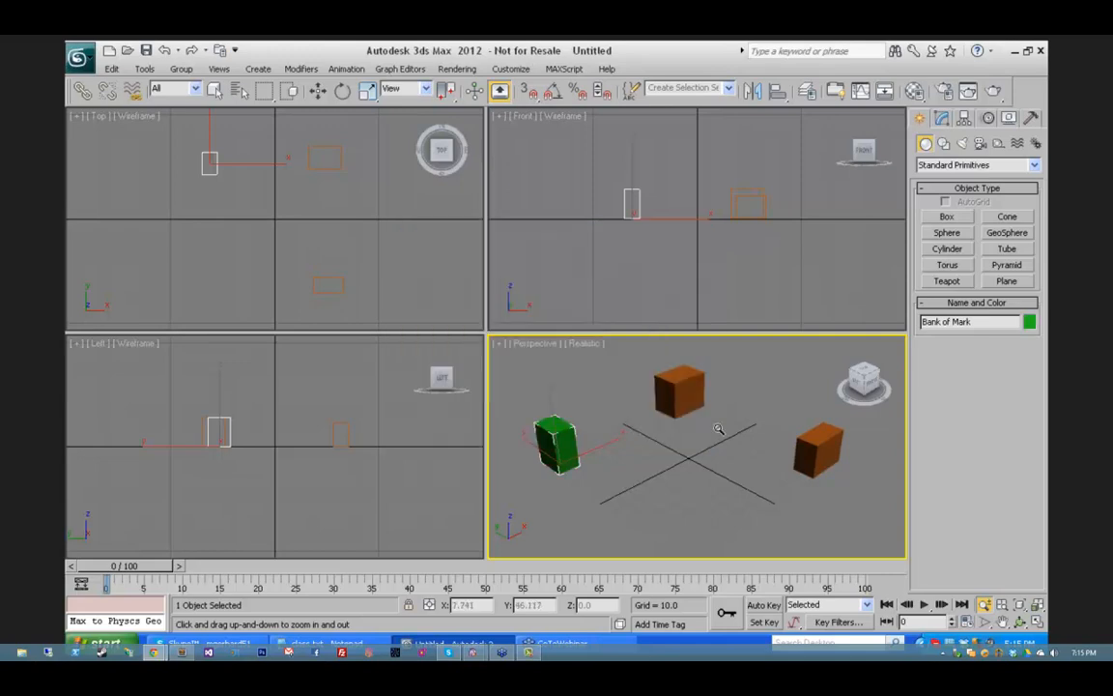
Step: Change the Nelson Building box's object color to pale peach and clear the selection
right_click(688, 390)
left_click(687, 389)
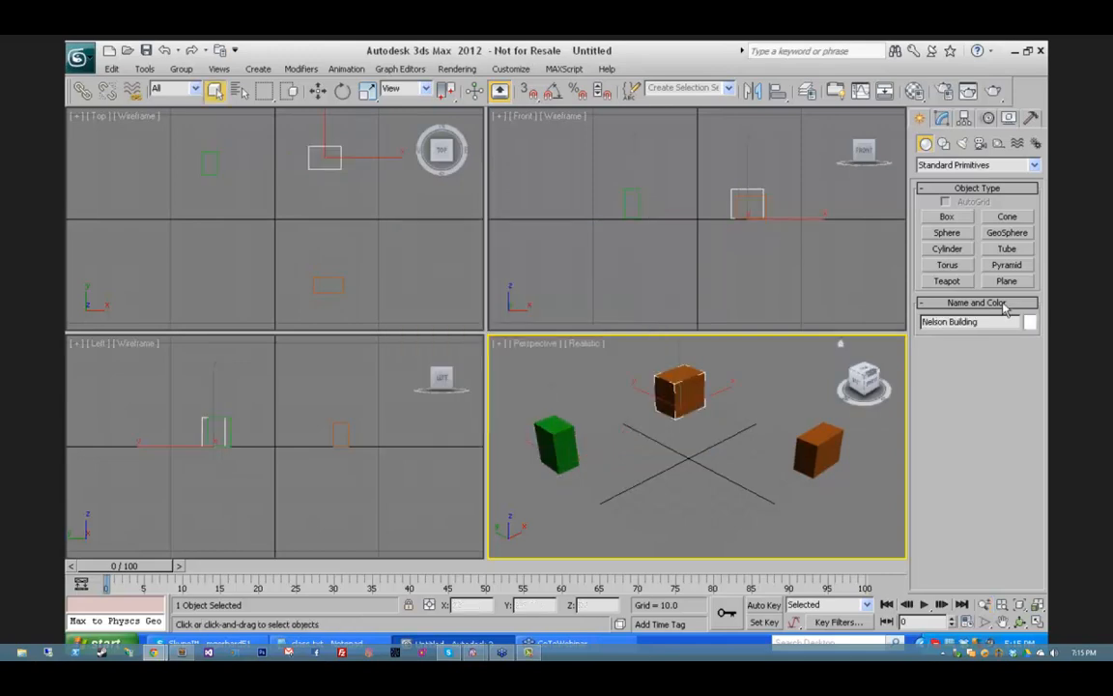
left_click(1030, 323)
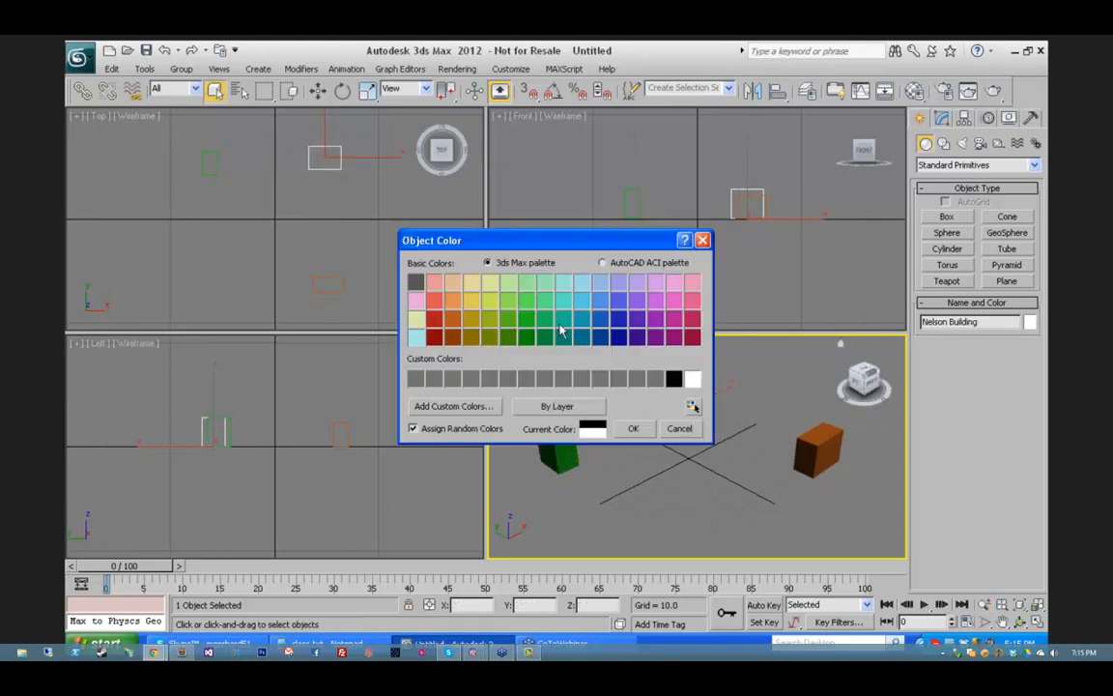
left_click(457, 285)
left_click(634, 429)
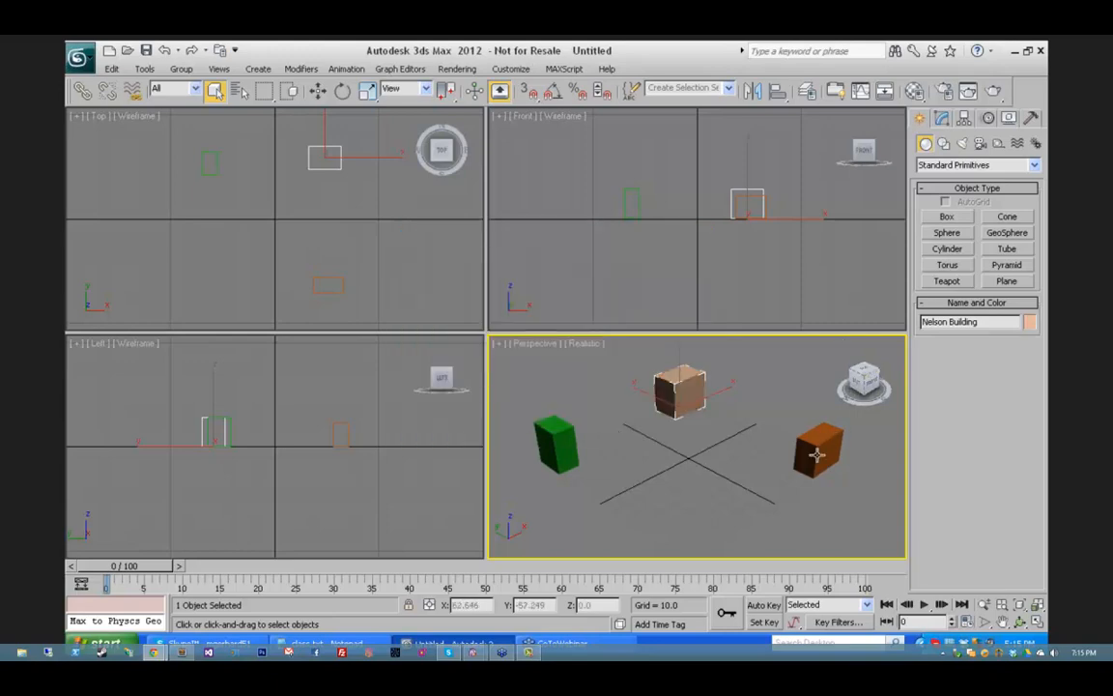
left_click(749, 402)
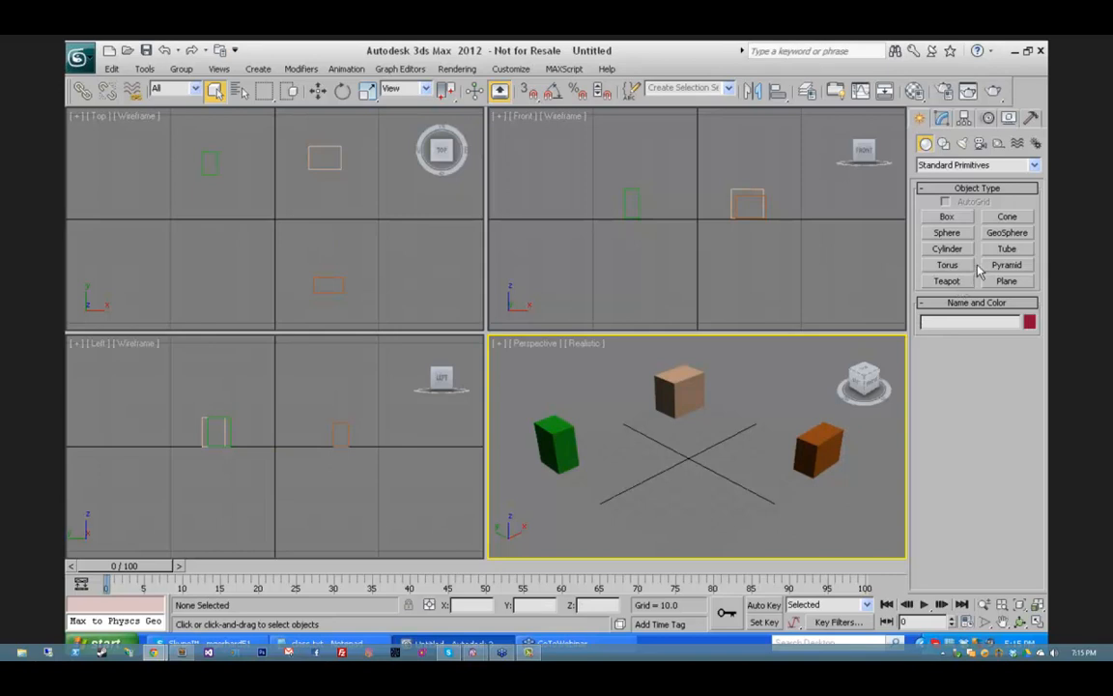
Step: Create a pointed cone about 15 in base radius and 42 high between the green and peach boxes
left_click(1004, 218)
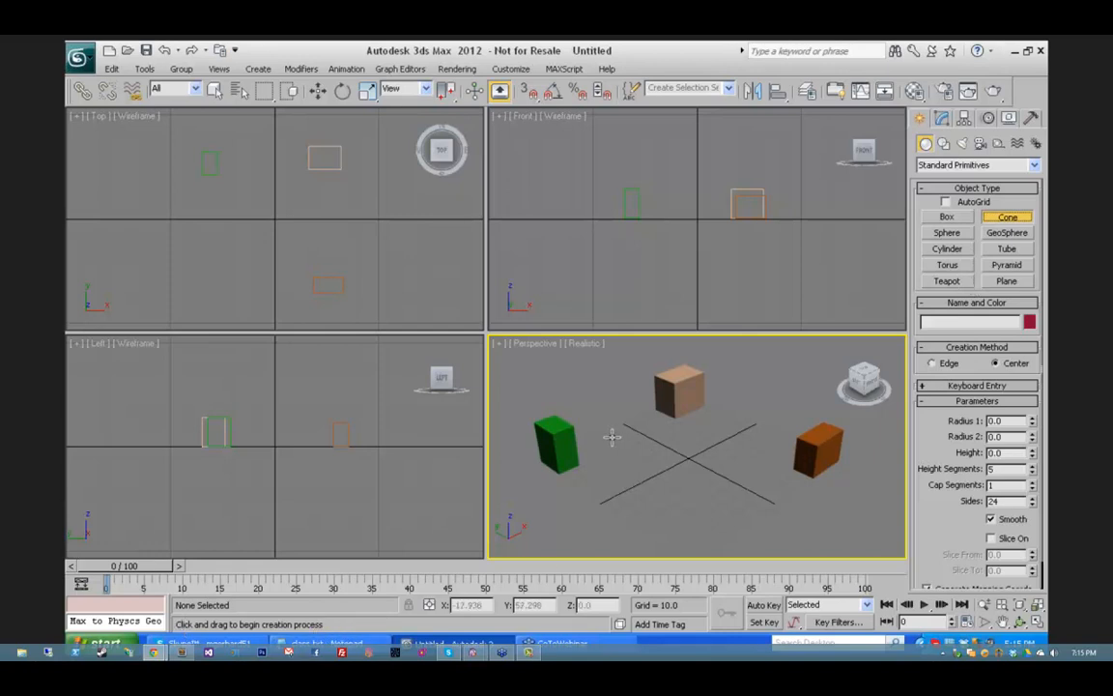
left_click_drag(611, 438, 619, 444)
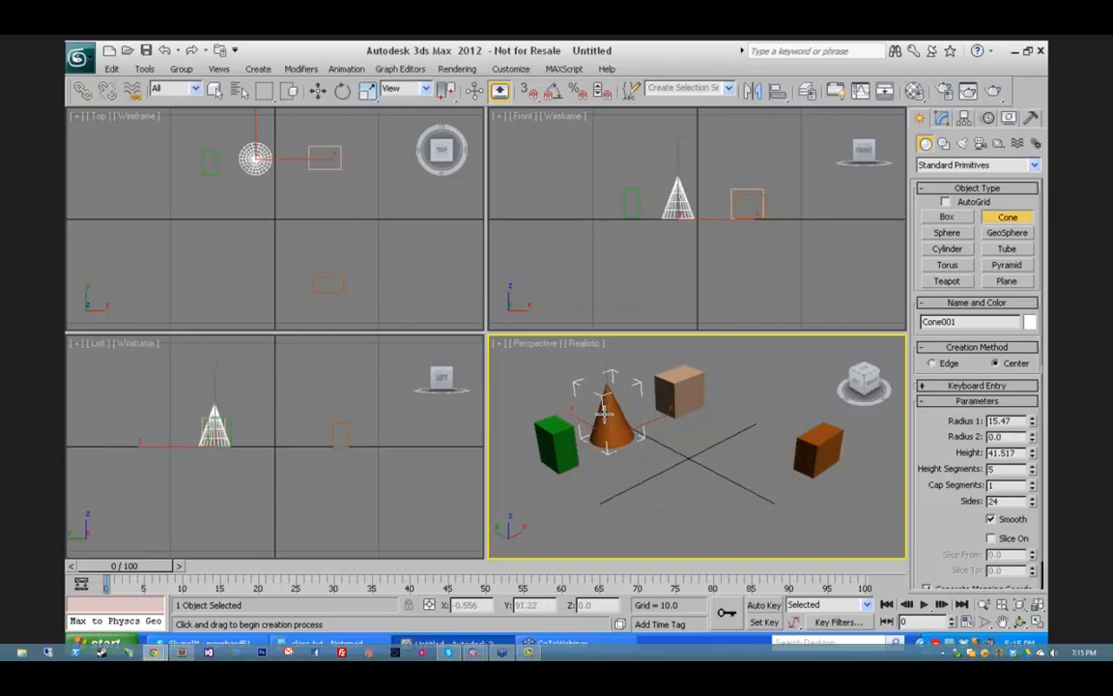
left_click(605, 411)
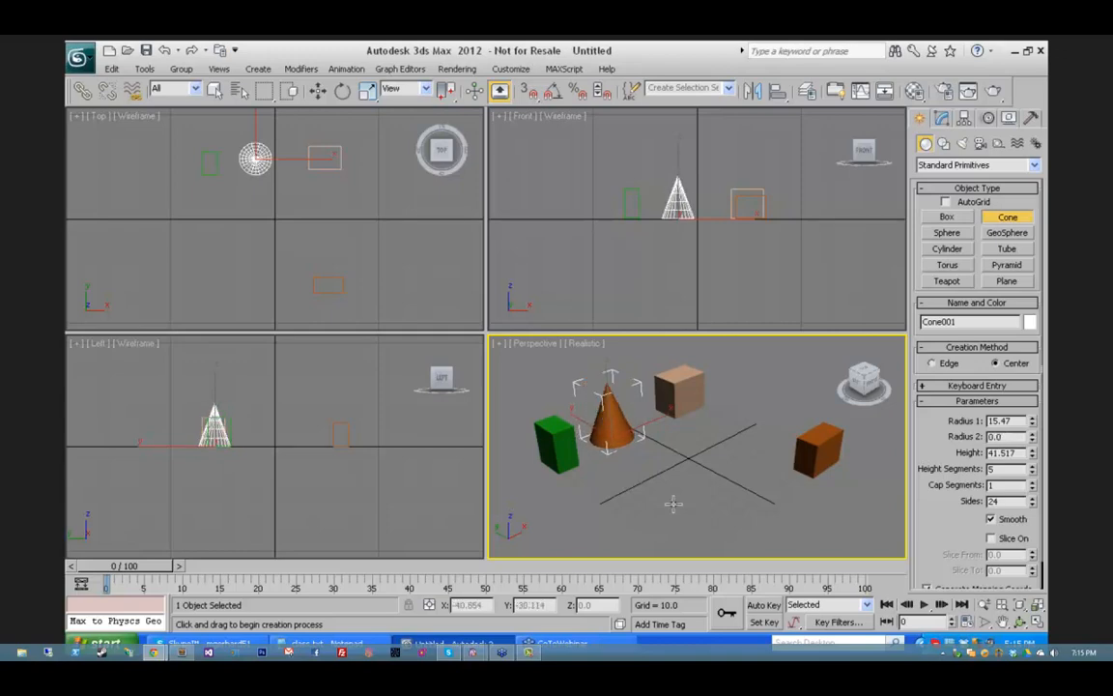
Step: Create two small pointed cones between the peach and orange boxes, the one nearer the orange box about 8 in radius and 22 high
left_click_drag(717, 416, 764, 448)
left_click(719, 391)
left_click(719, 416)
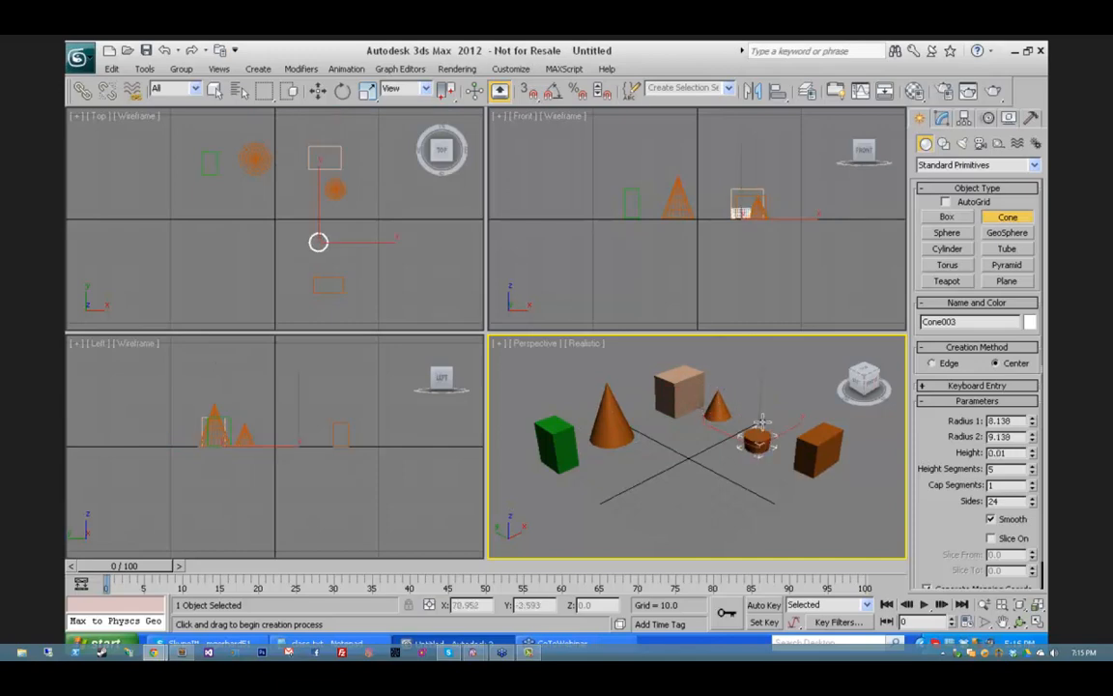
left_click(762, 439)
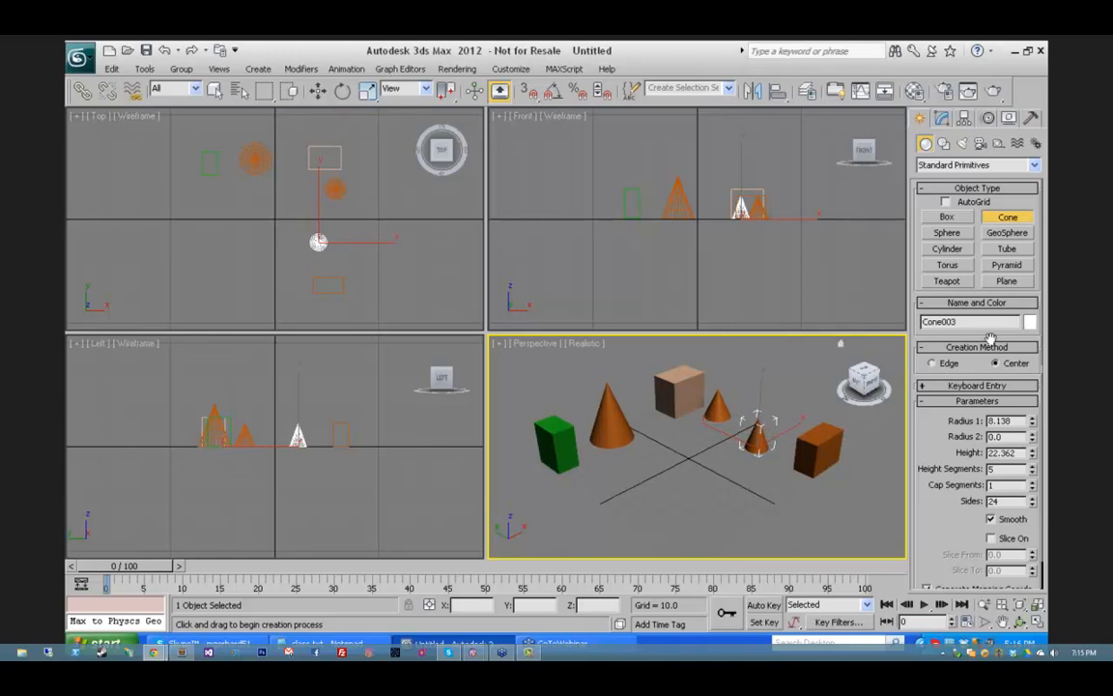
Step: Create a pointed cone about 7 in radius and 18 high in front of the orange box, and another about 10 by 11 far behind
left_click_drag(856, 515, 860, 525)
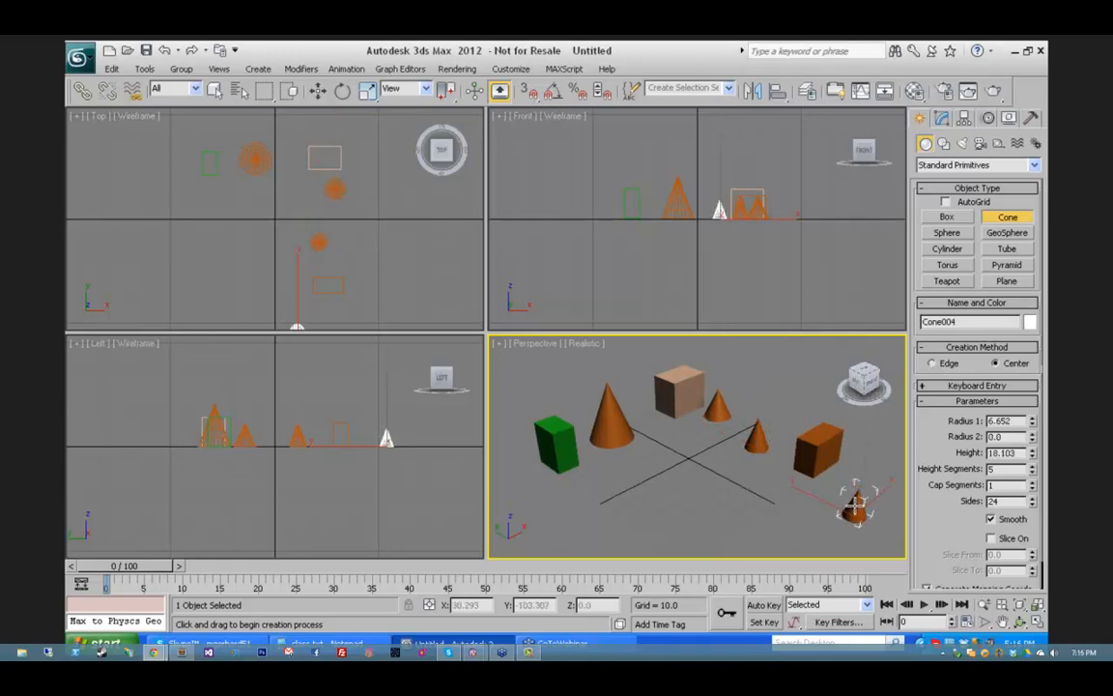
left_click(856, 509)
left_click_drag(776, 359, 776, 362)
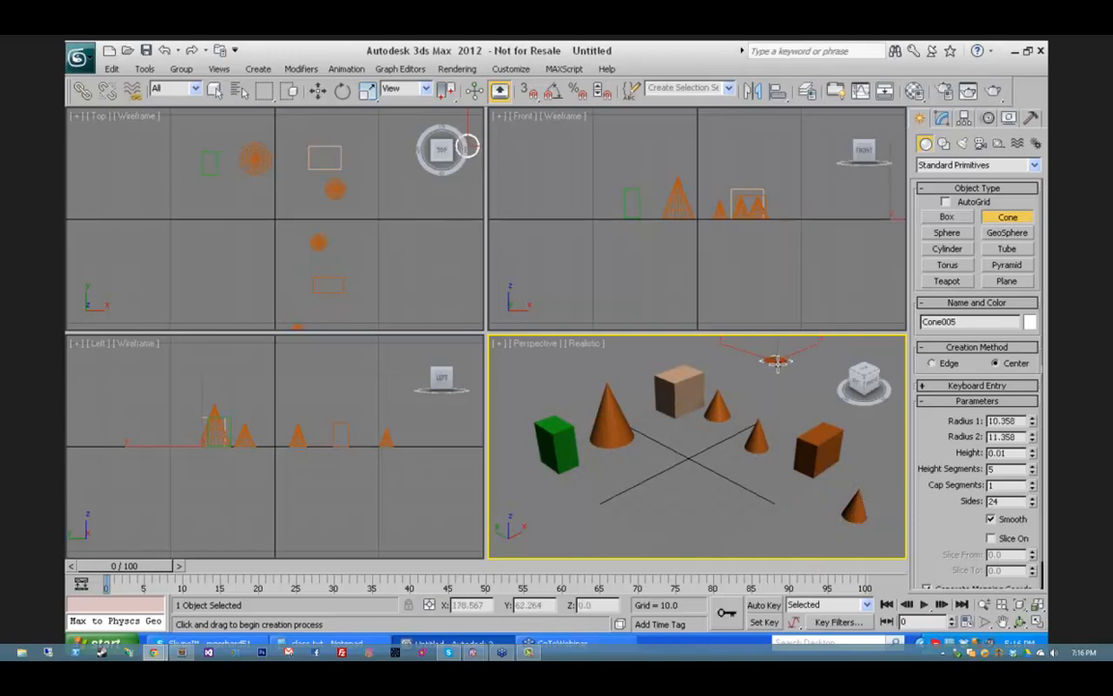
left_click(776, 351)
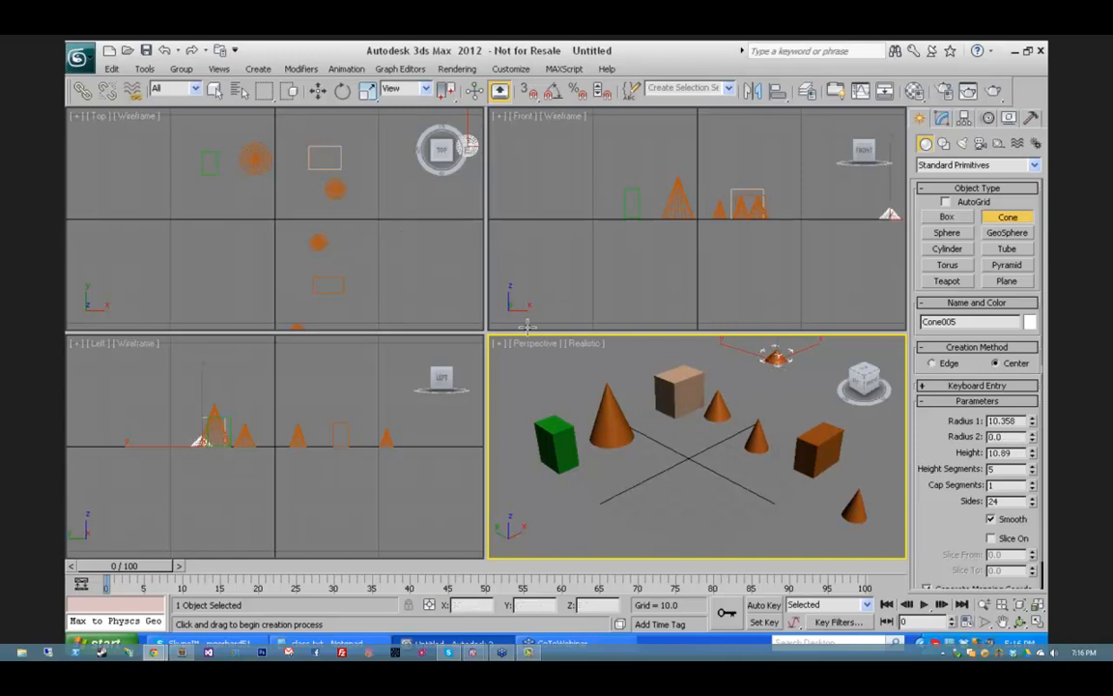
Step: Create a distant cone near the horizon, about 190 and 7 in radii and 67 high, and name it Far Away Cone
left_click(1022, 624)
left_click_drag(701, 454, 676, 588)
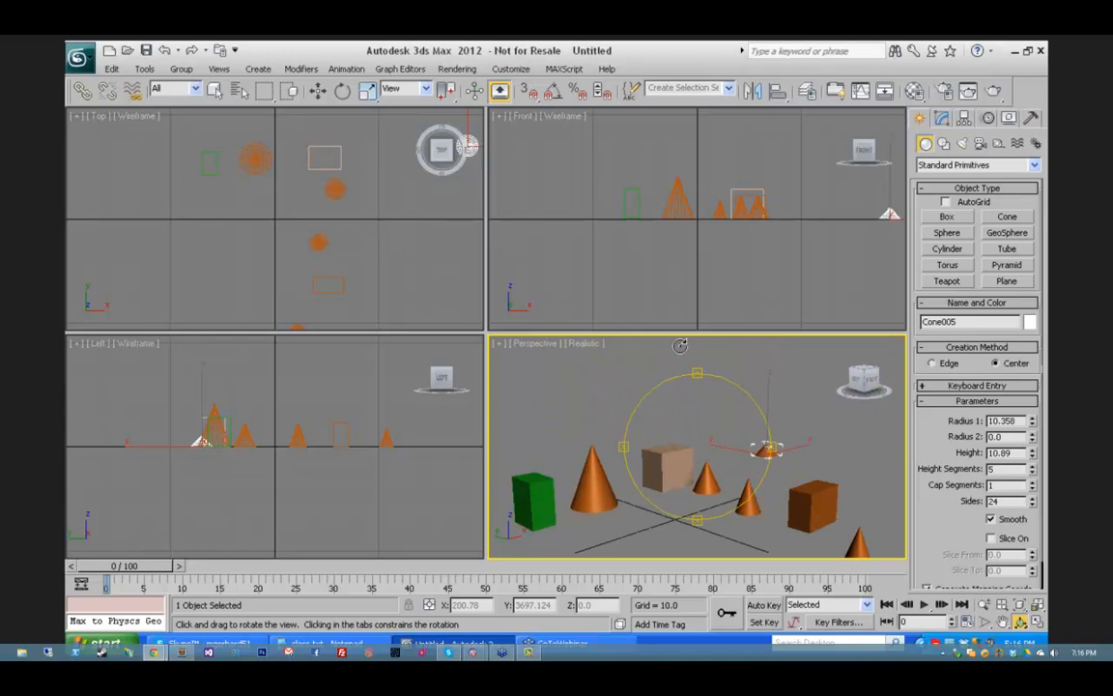
right_click(750, 366)
left_click(764, 357)
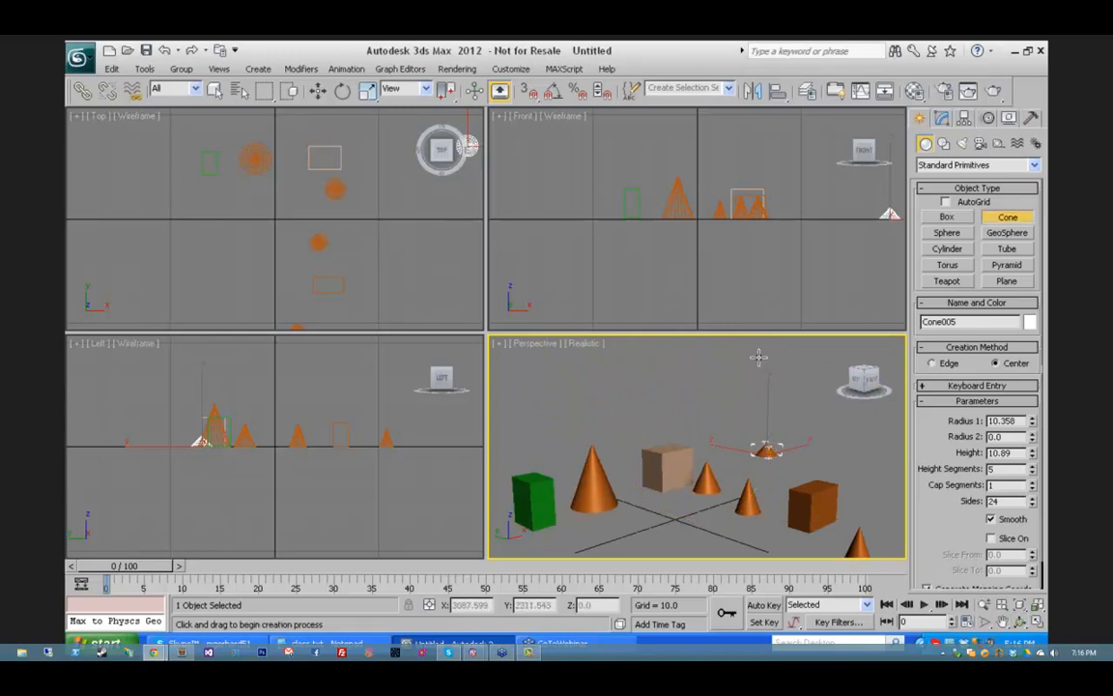
left_click_drag(755, 361, 759, 361)
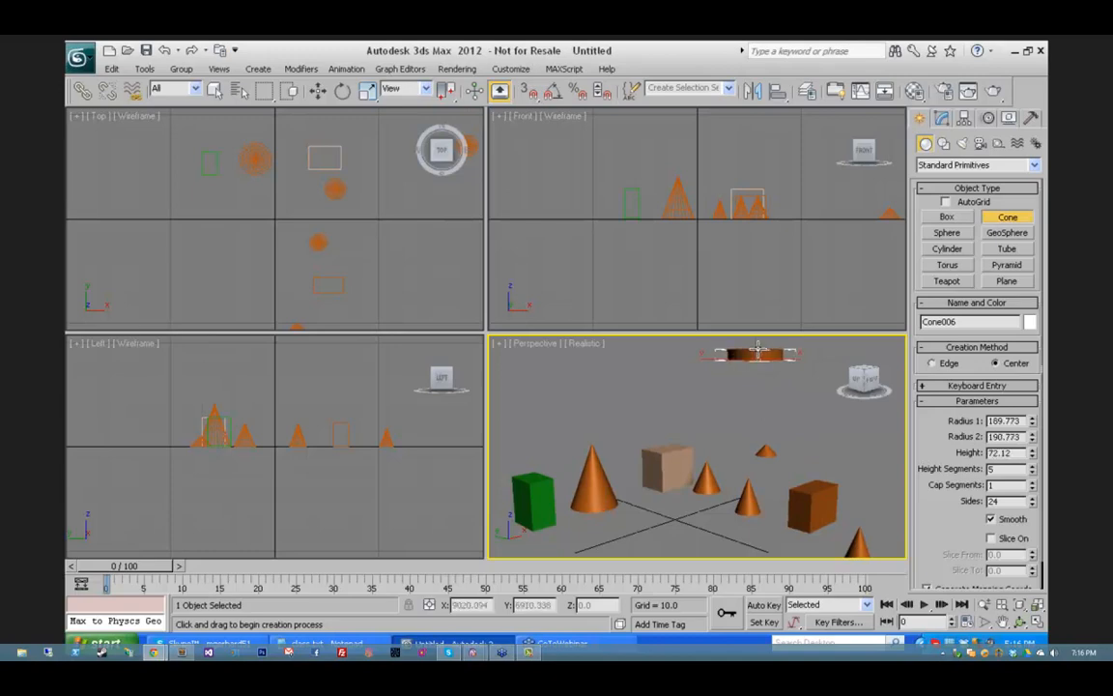
left_click(758, 355)
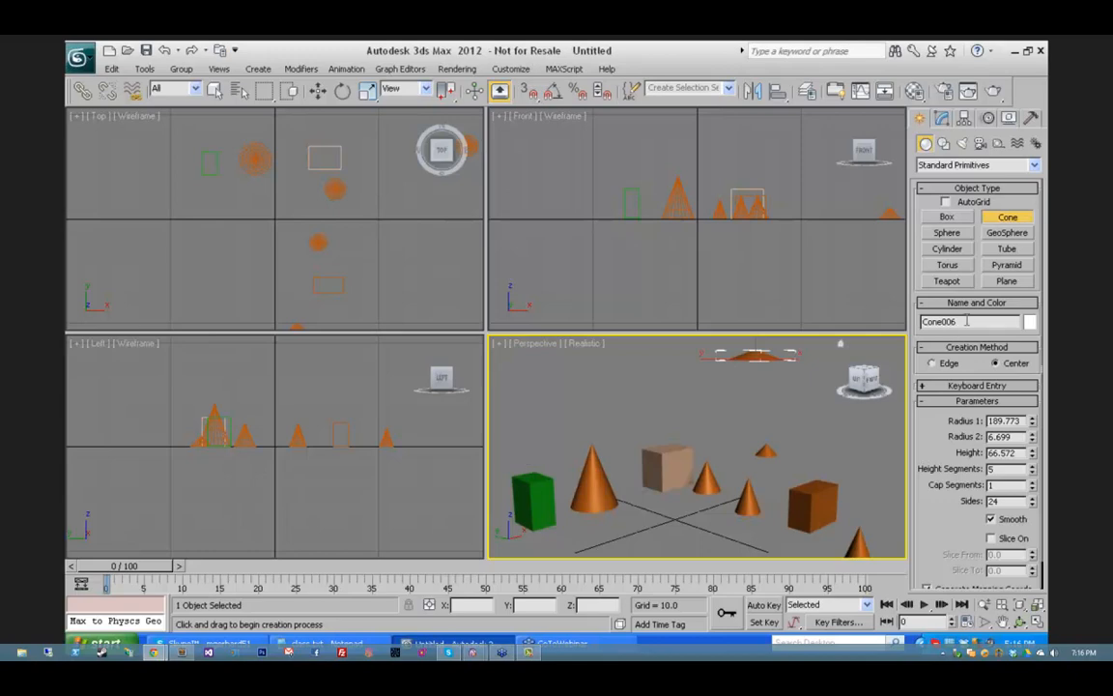
type("Far Away")
Step: Compare fitting the whole scene with fitting only the selected Far Away Cone in the Top and Perspective viewports
left_click(1022, 606)
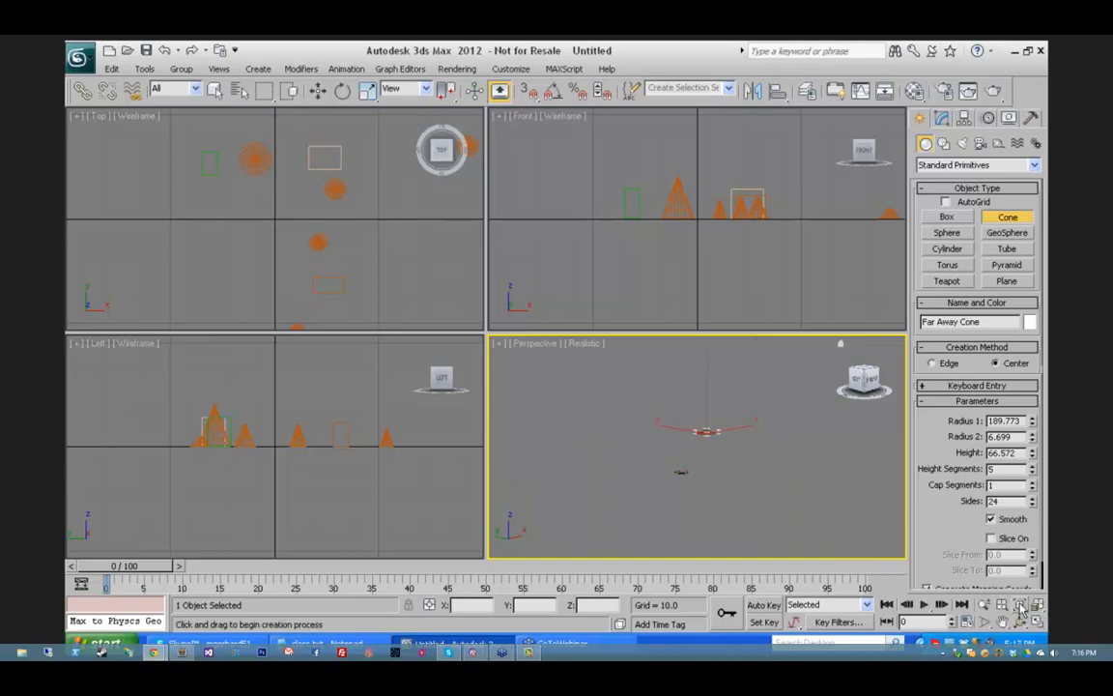
left_click(395, 214)
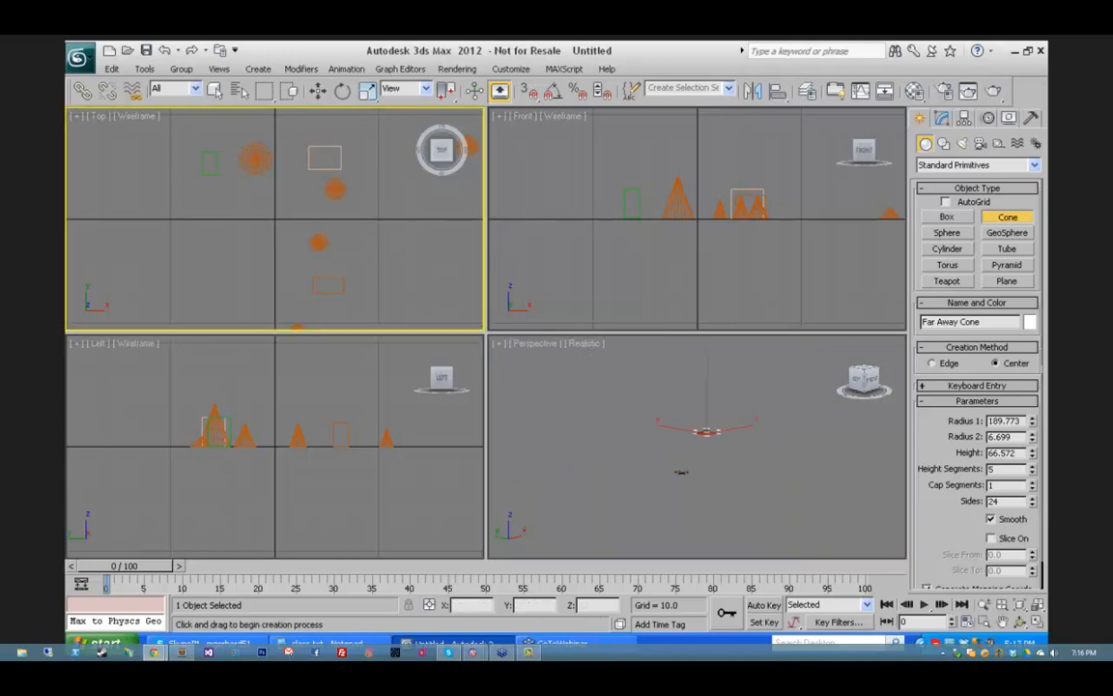
left_click(1021, 606)
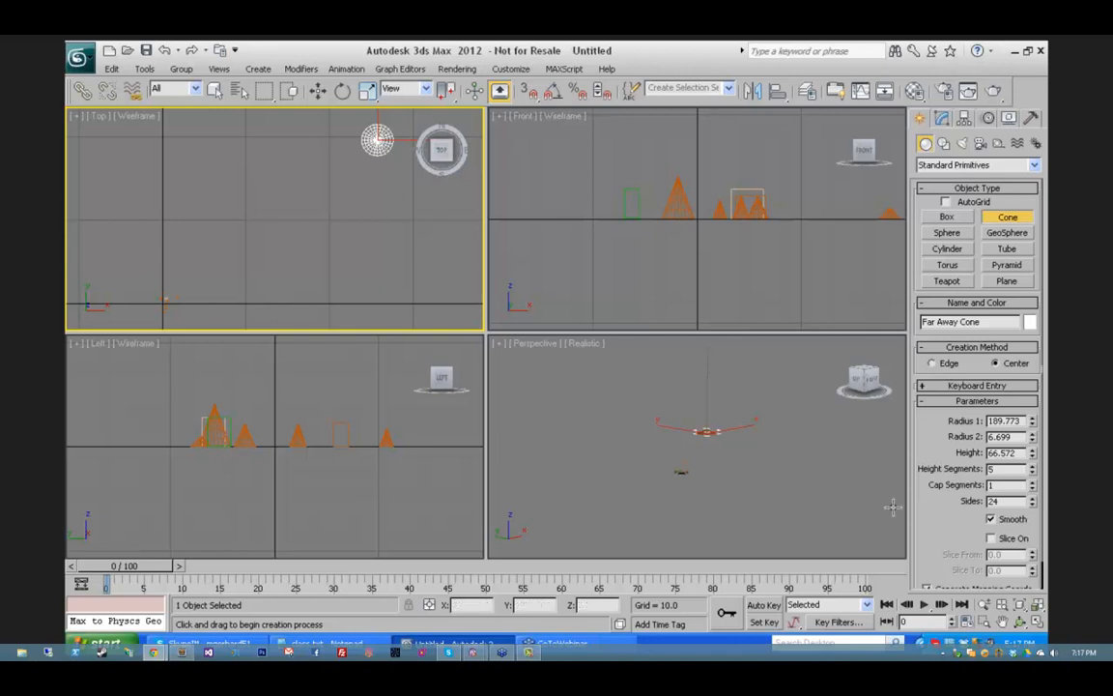
left_click(1026, 602)
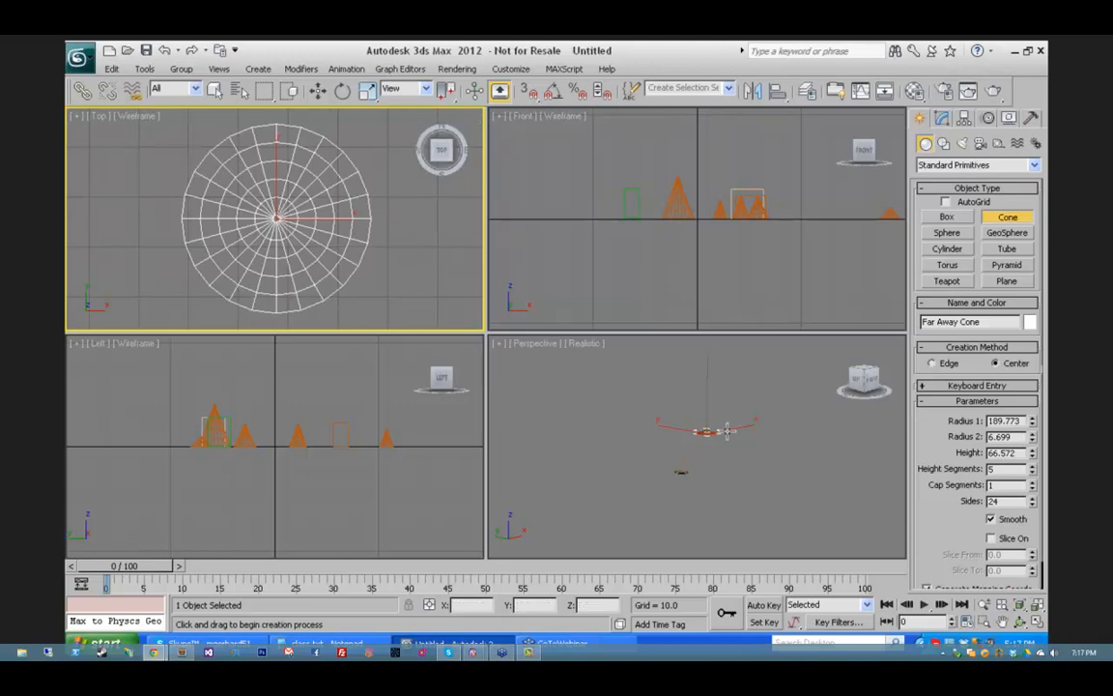
right_click(712, 410)
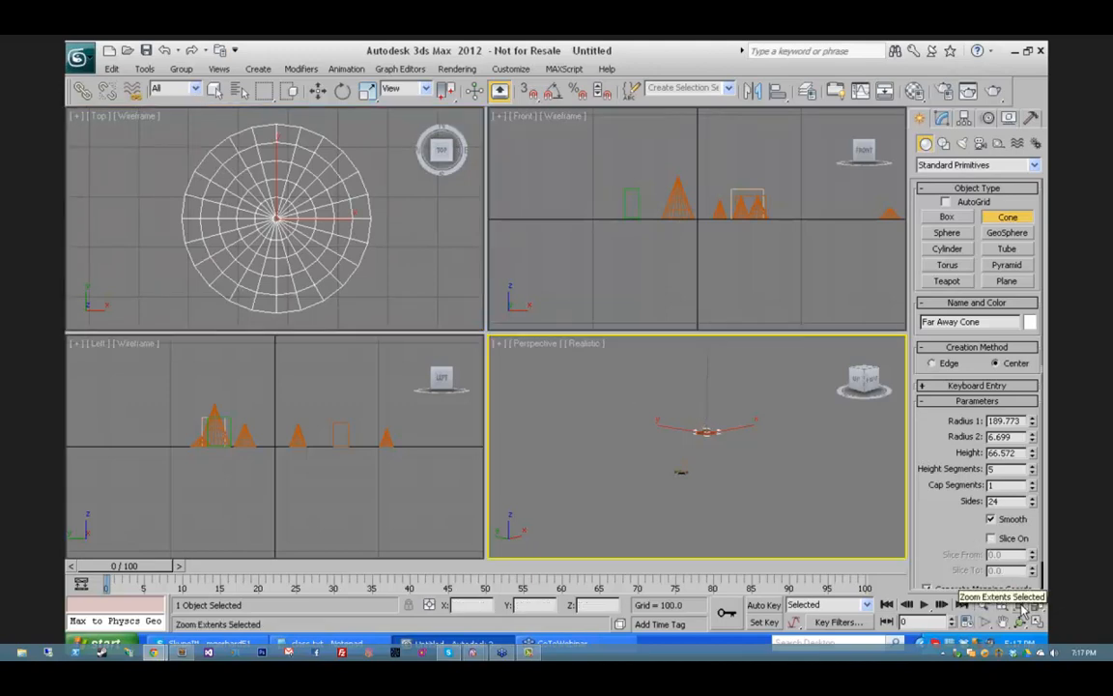
left_click(1021, 604)
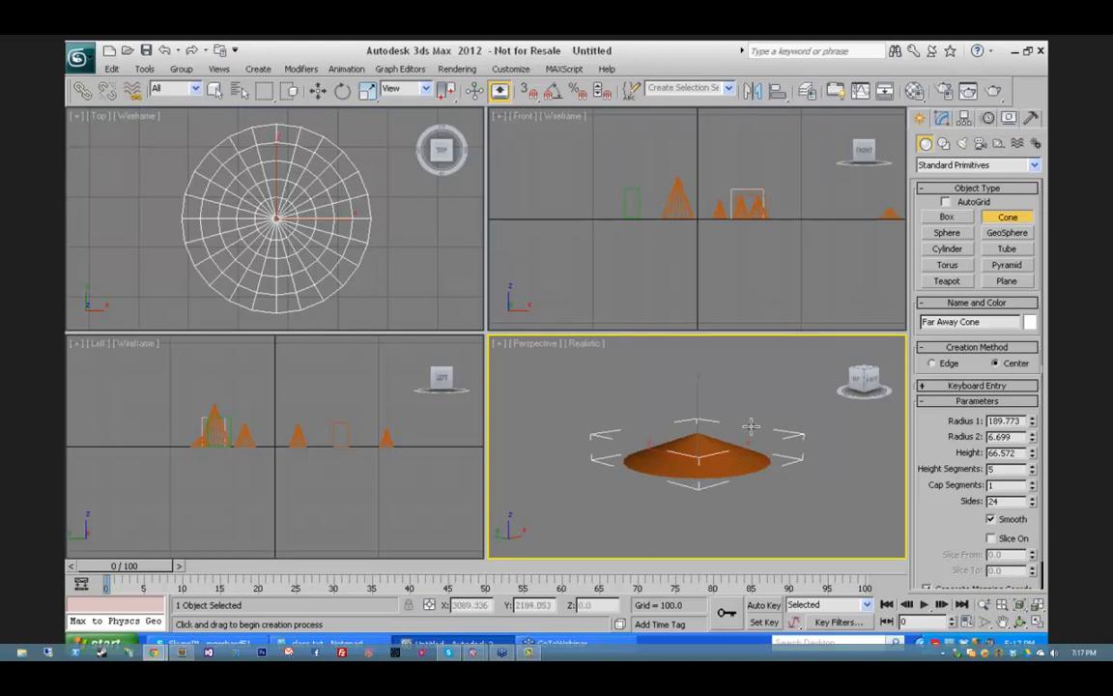
Step: Delete the Far Away Cone and fit the remaining objects in all viewports
key("Delete")
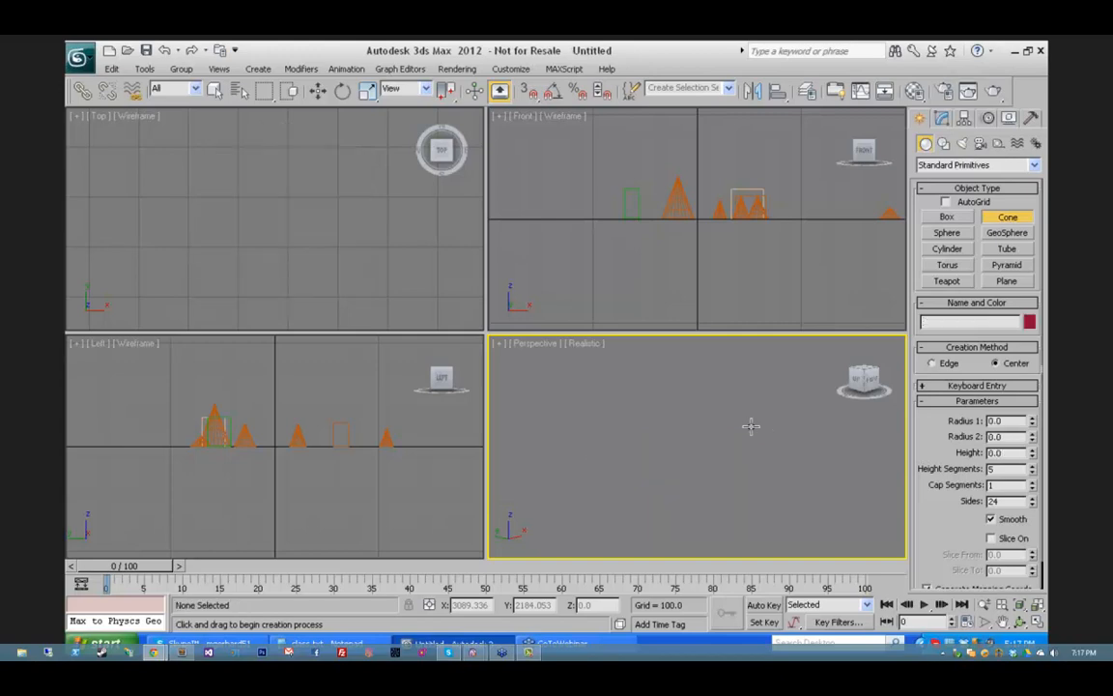
left_click(1022, 605)
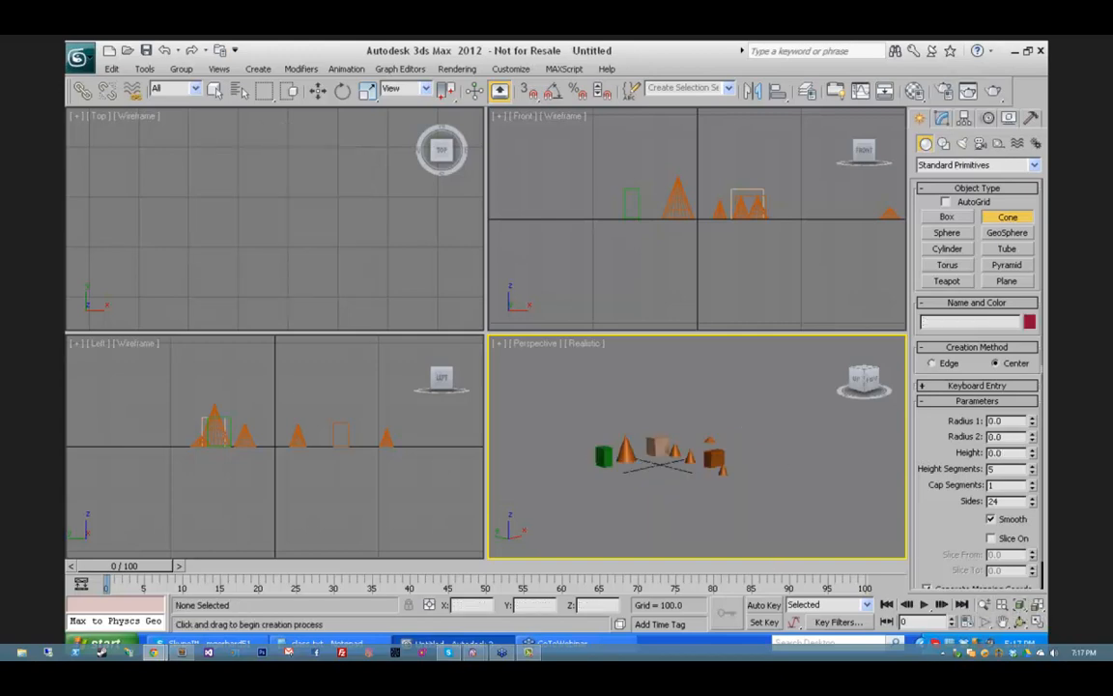
key("ctrl+shift+z")
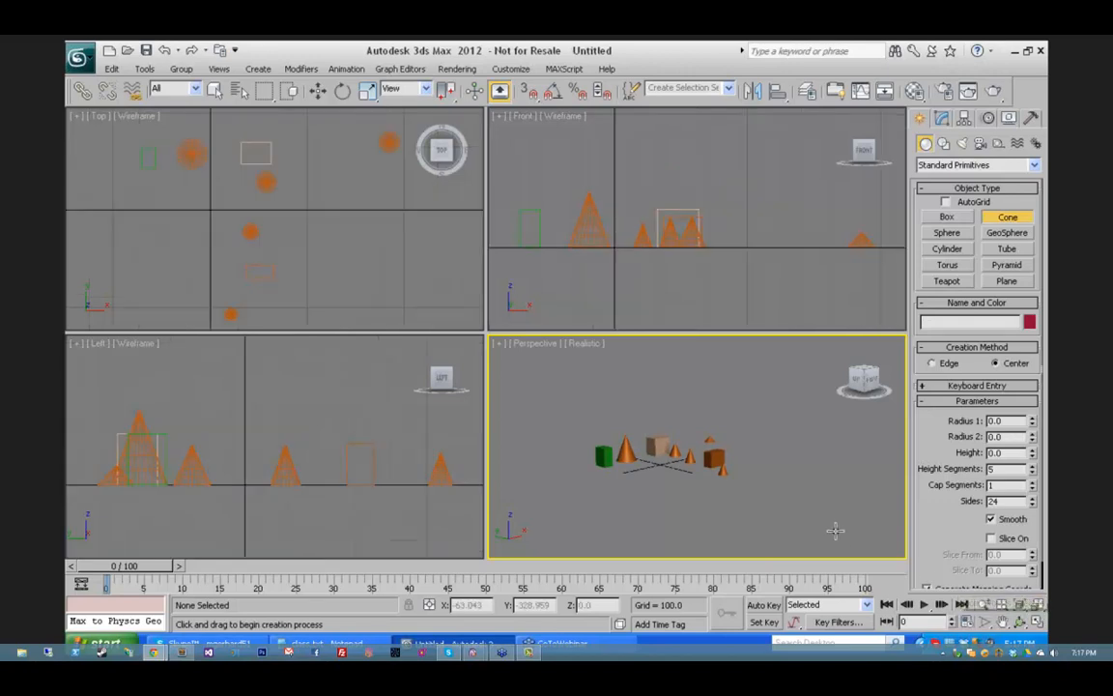
Step: Maximize the Perspective viewport with a closer view of the boxes and cones
left_click(1003, 605)
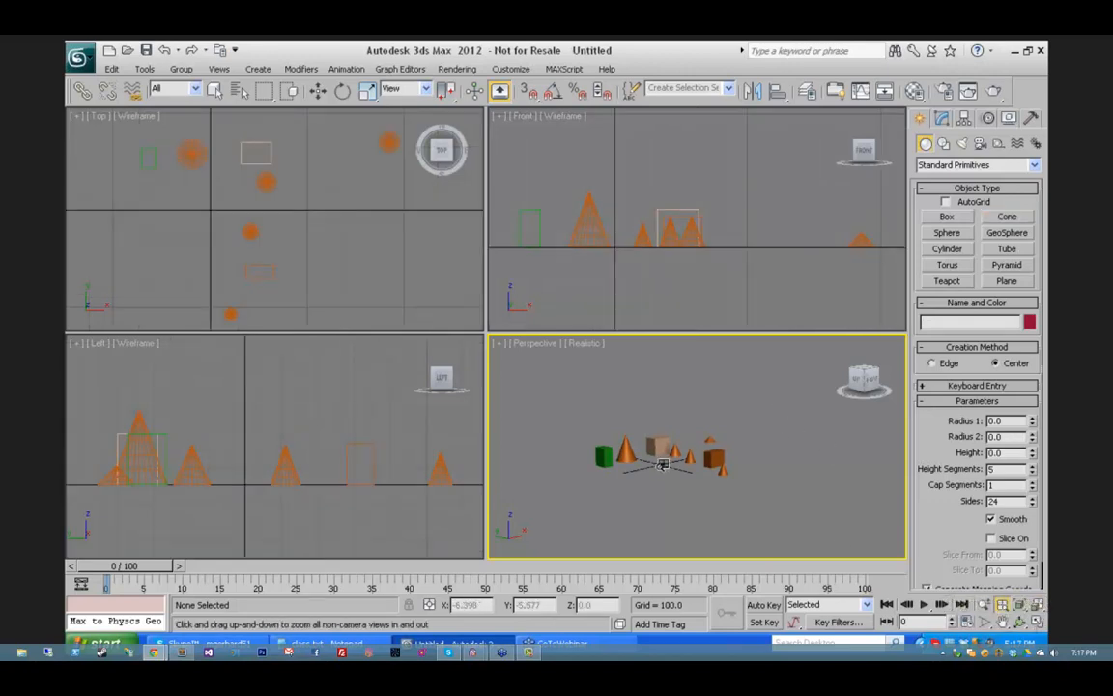
left_click_drag(663, 464, 664, 432)
left_click(1041, 623)
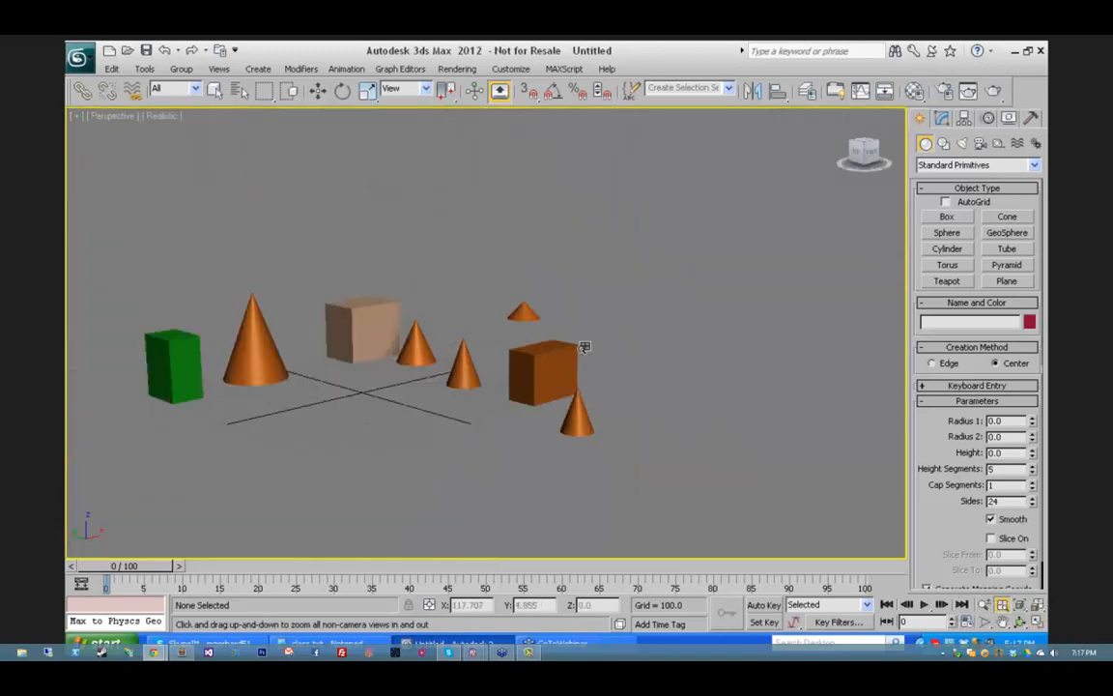
left_click(1003, 622)
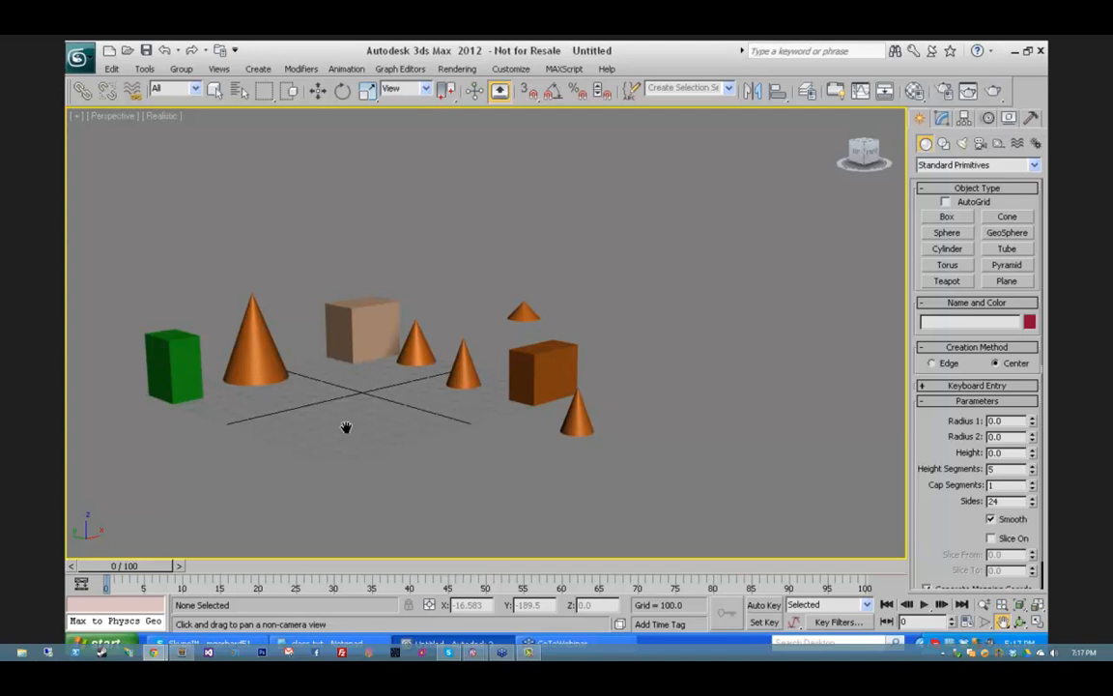
left_click_drag(346, 427, 347, 463)
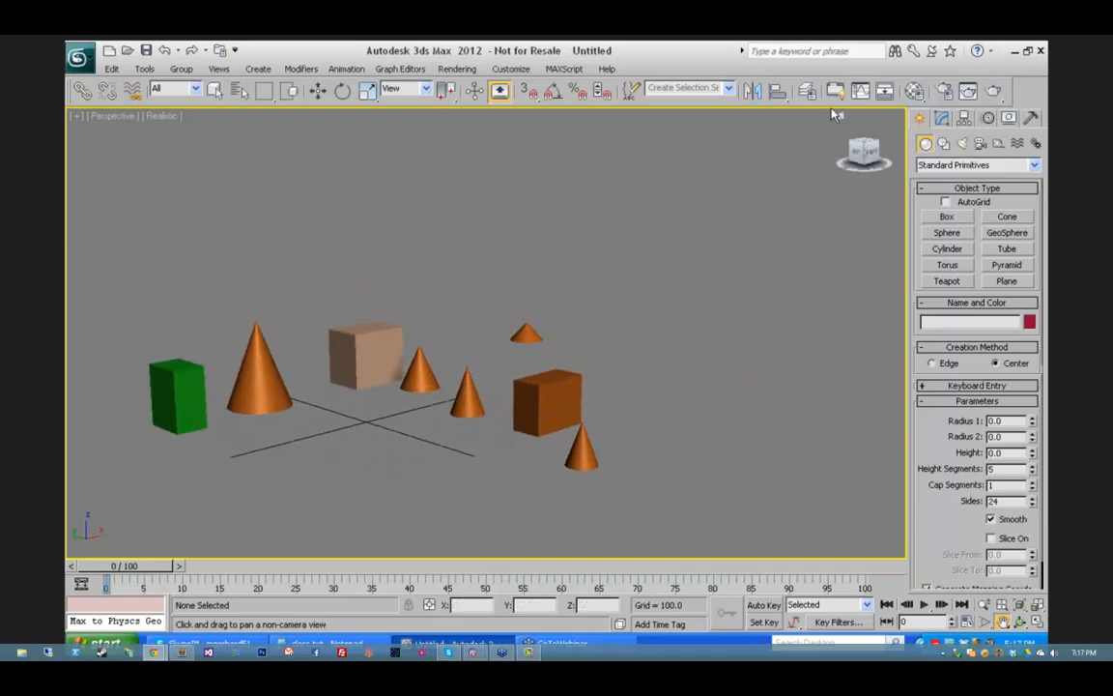
Step: Return the Perspective viewport to its home view and frame all the boxes and cones
left_click(841, 117)
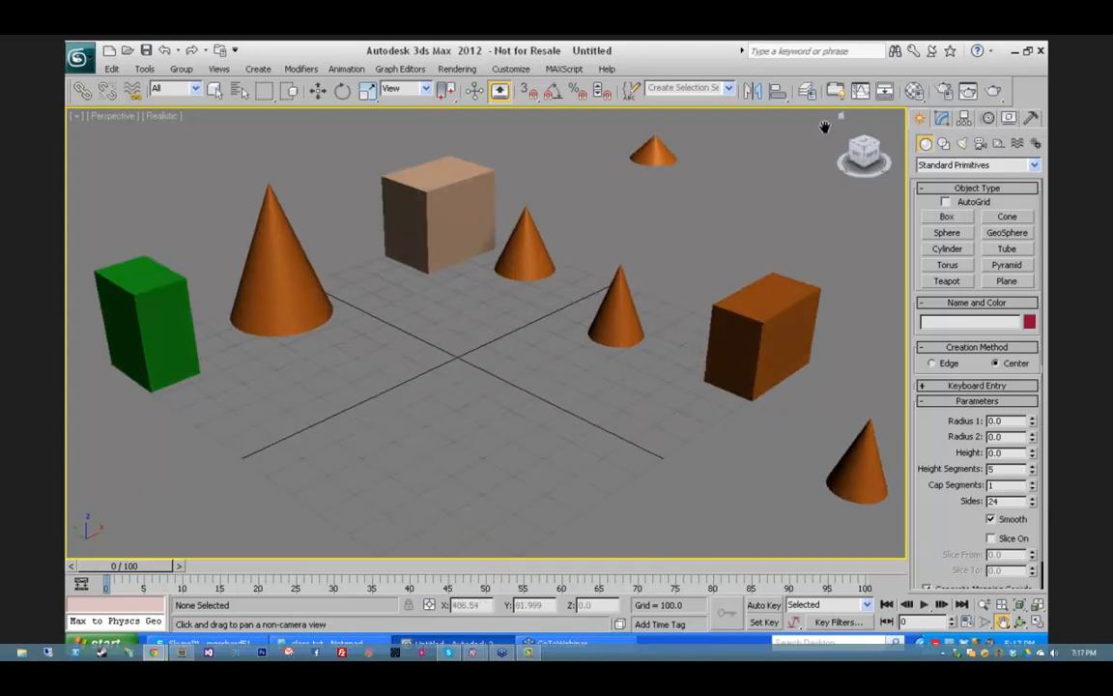
left_click_drag(647, 157, 632, 242)
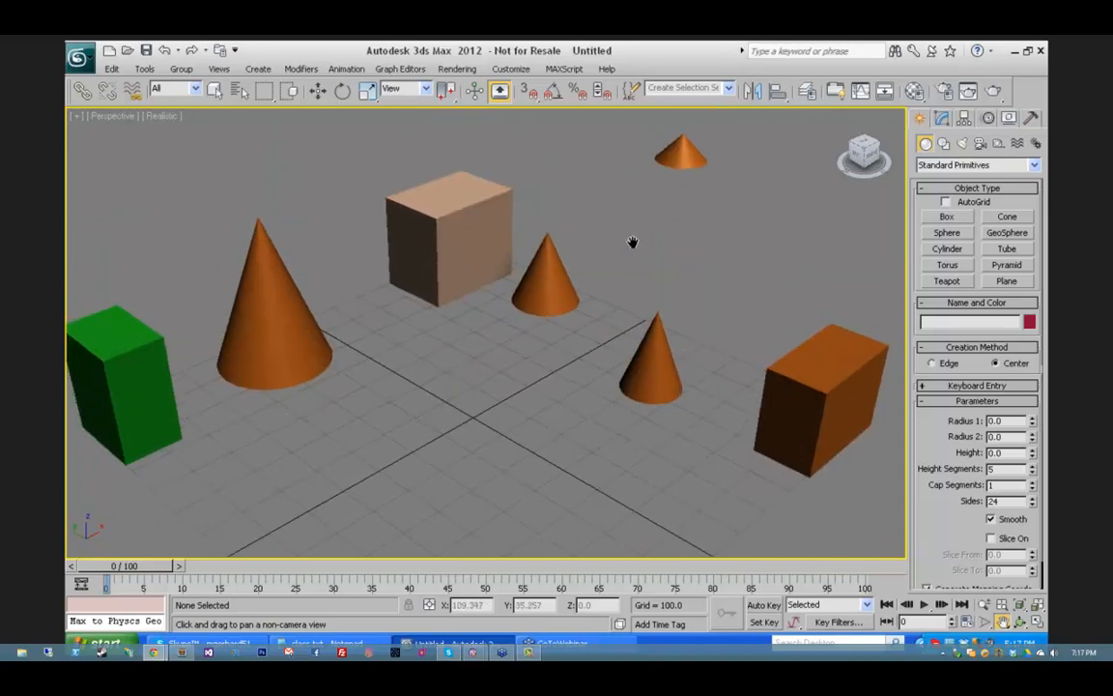
mouse_move(554, 341)
left_mouse_down()
mouse_move(553, 355)
mouse_move(552, 344)
left_mouse_up()
left_click(985, 605)
left_click_drag(488, 316, 491, 345)
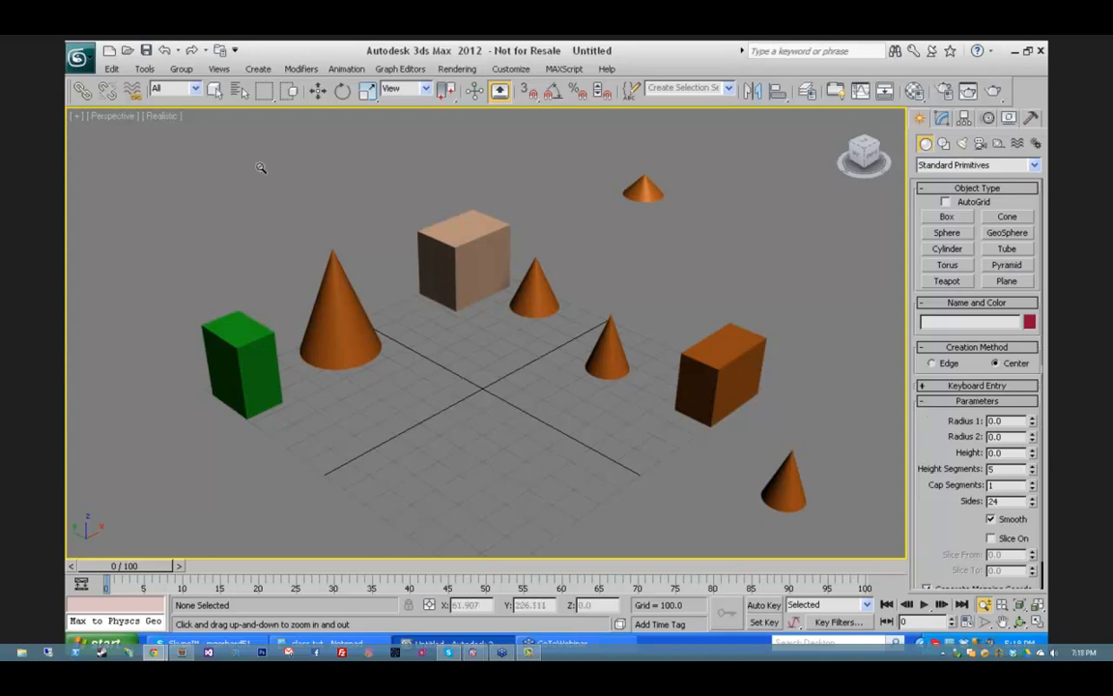
Step: Review the object names in the Select From Scene list, close it without choosing any, and inspect the rectangular selection region option
left_click(1008, 217)
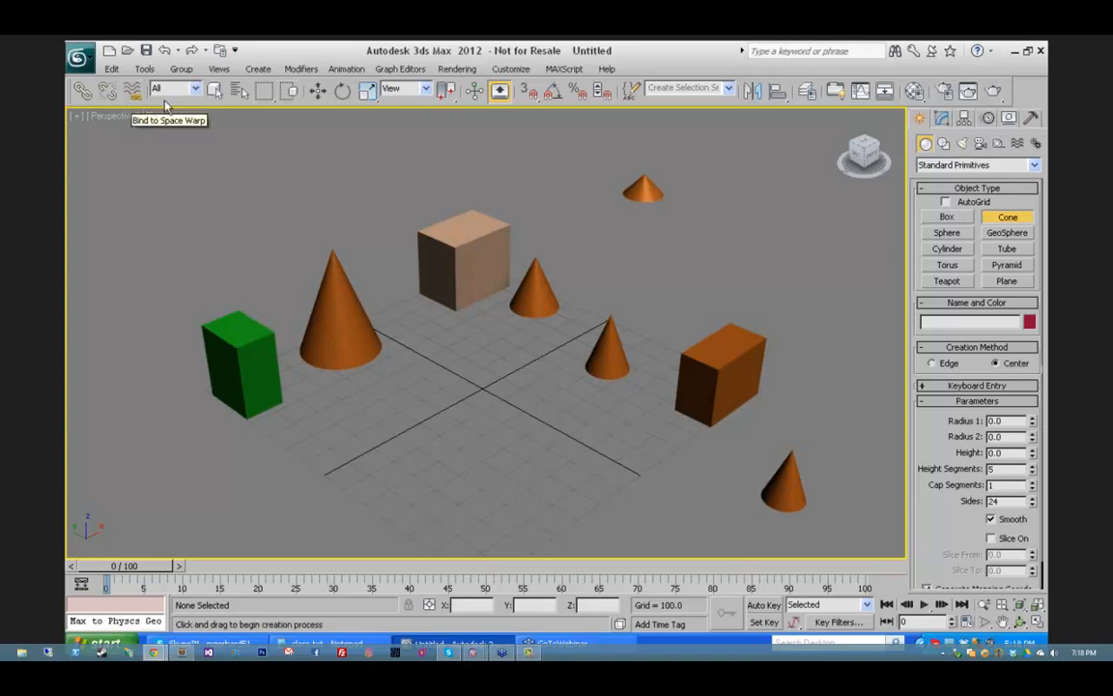
left_click(241, 91)
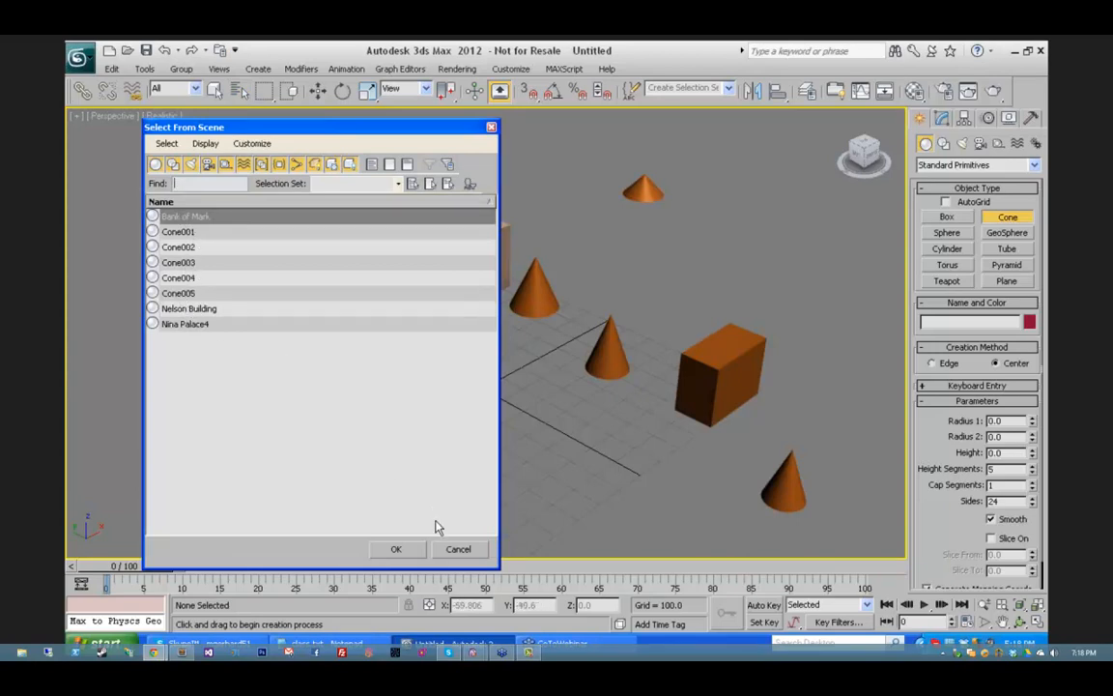
left_click(454, 551)
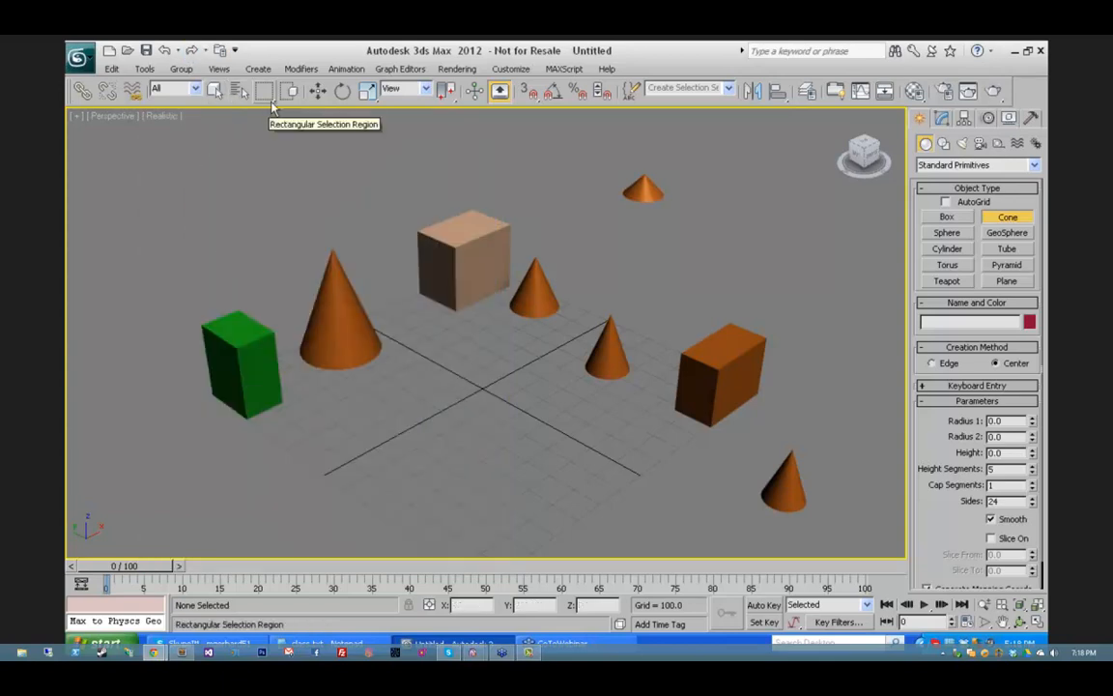
left_click(267, 100)
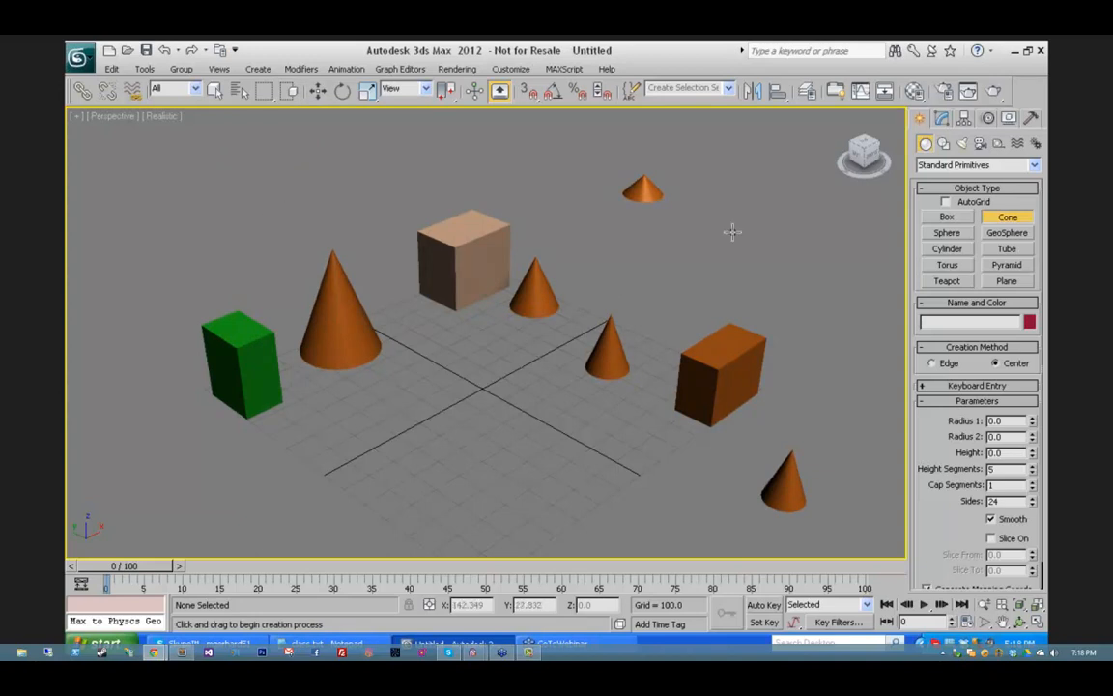
Step: Create a small cone on the ground in front of the green box in the Perspective viewport
left_click(1008, 218)
left_click_drag(204, 452, 226, 454)
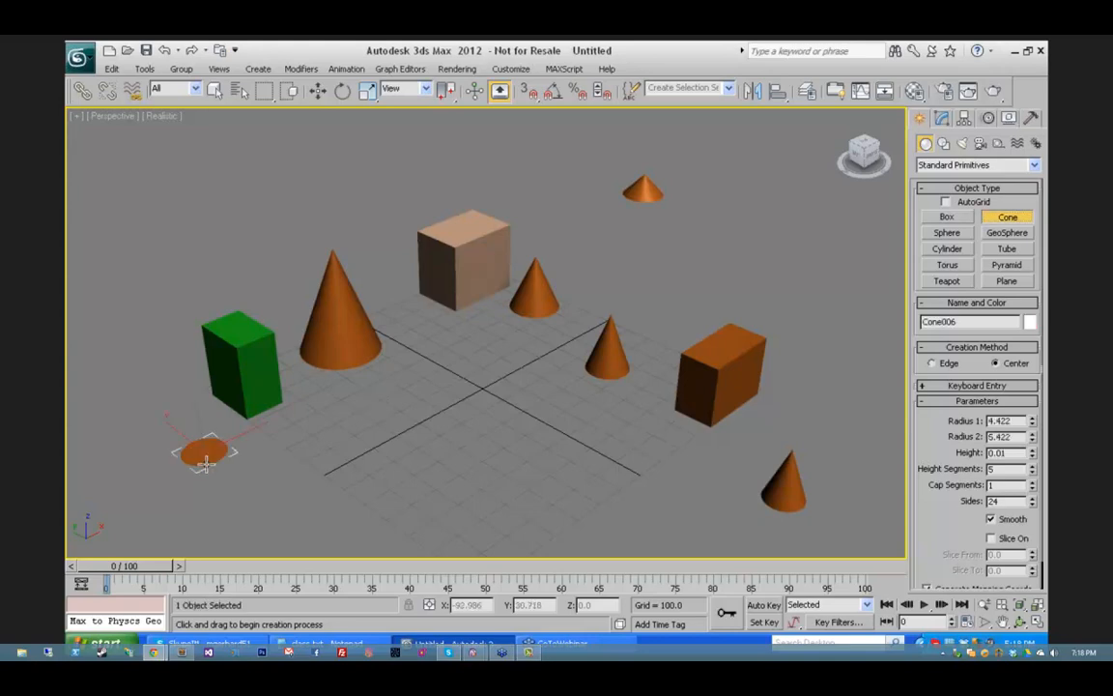
left_click(193, 418)
left_click(201, 462)
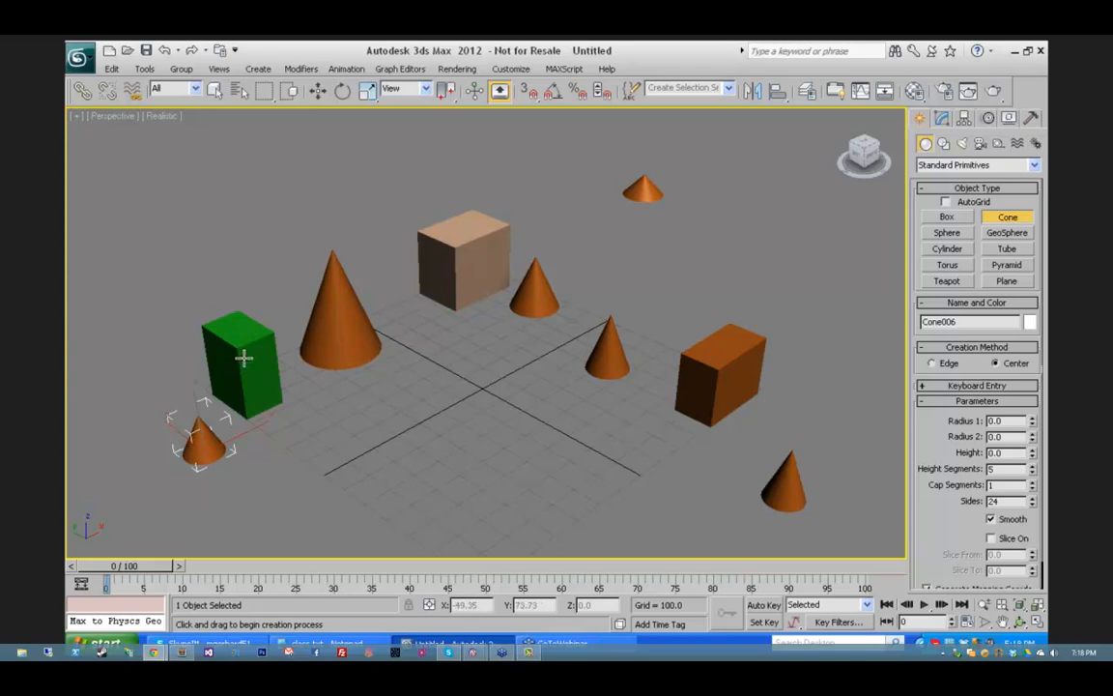
Step: Discard the extra cone begun at the large cone and switch from cone creation to object selection
left_click(345, 322)
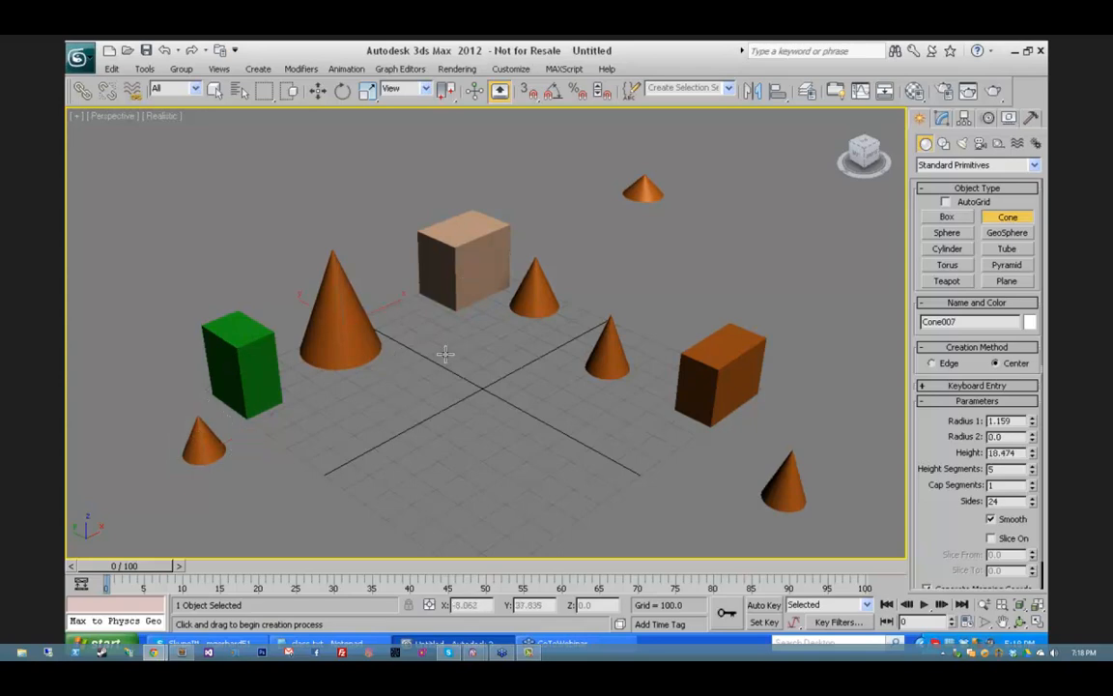
right_click(441, 355)
right_click(441, 360)
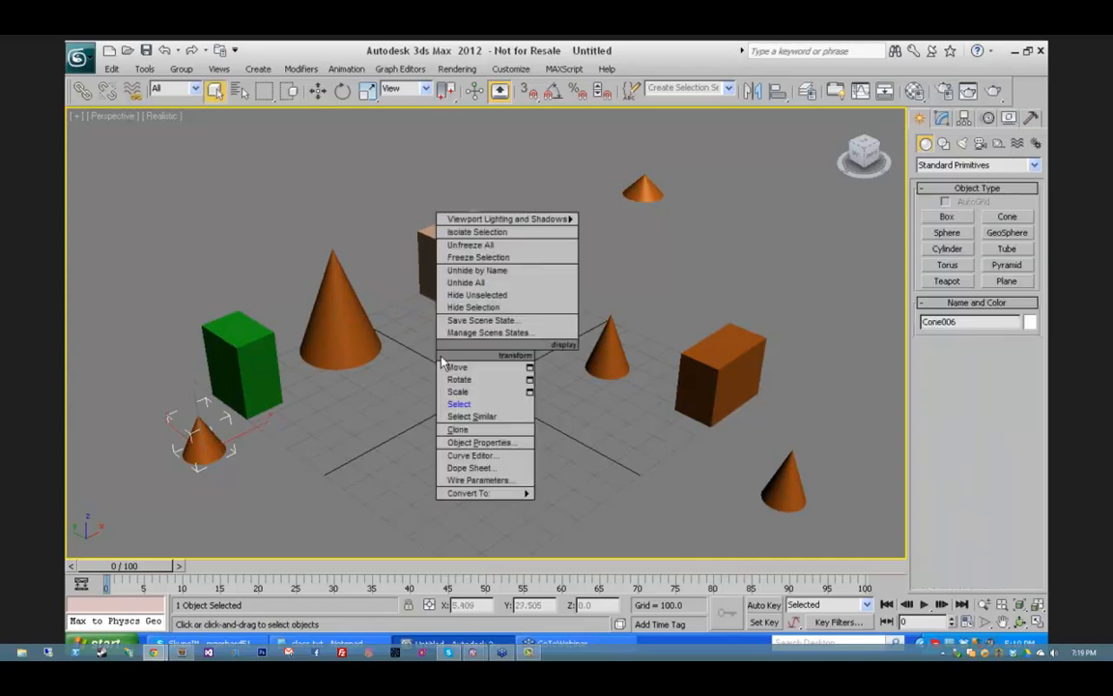
left_click(462, 401)
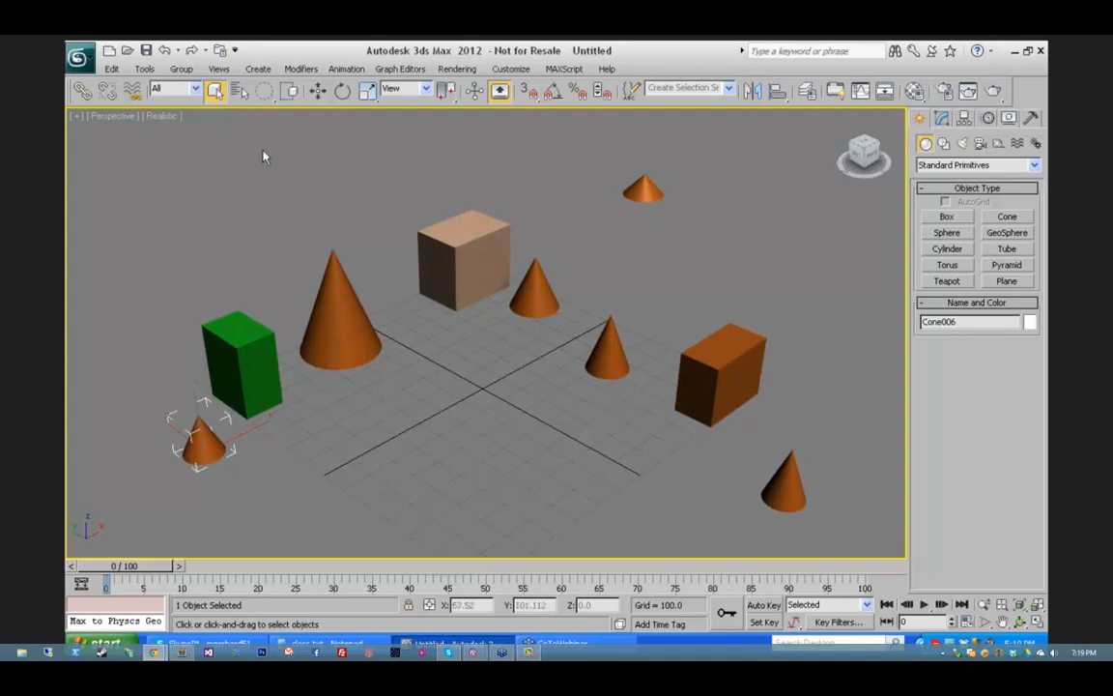
Step: Cycle the selection region shape back to rectangular and switch briefly to Move before returning to the Select Object tool
key("q")
key("q")
left_click(318, 90)
left_click(214, 90)
Step: Choose the Select mode among the viewport's transform commands and check that it is marked as the active one
right_click(433, 391)
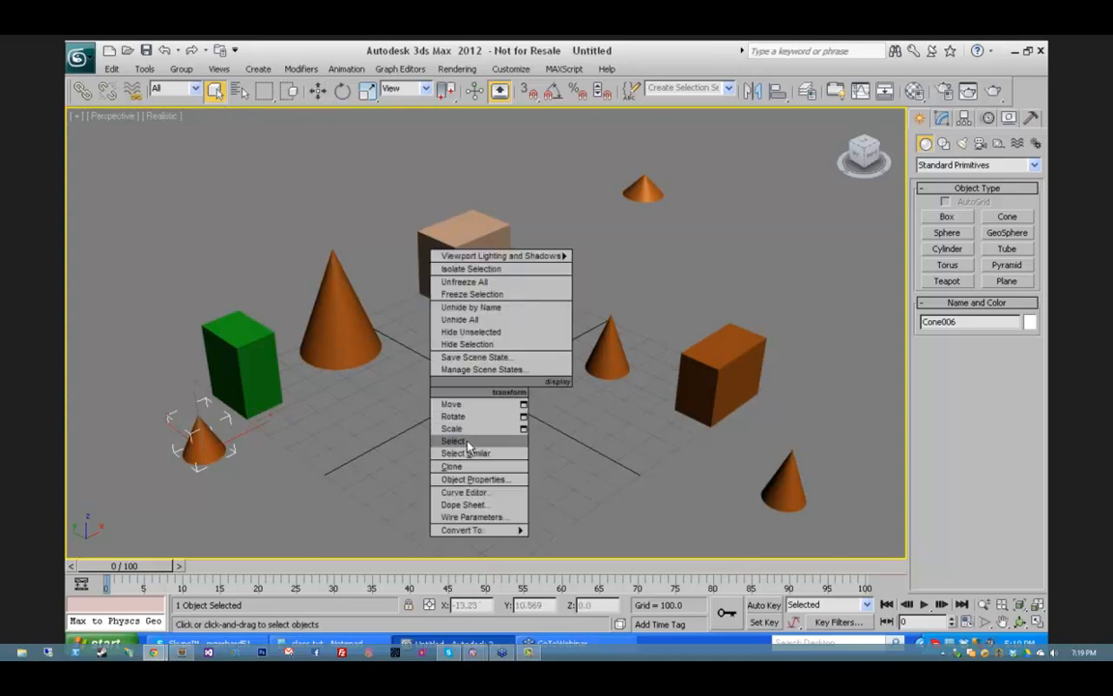
left_click(453, 441)
right_click(452, 370)
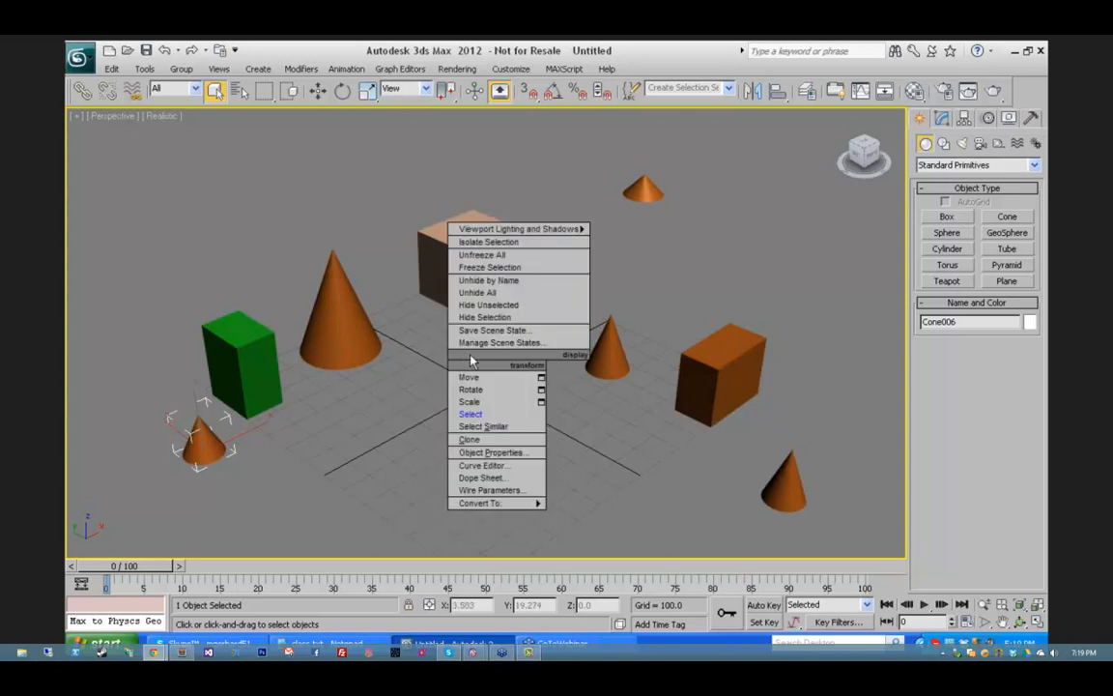
left_click(409, 369)
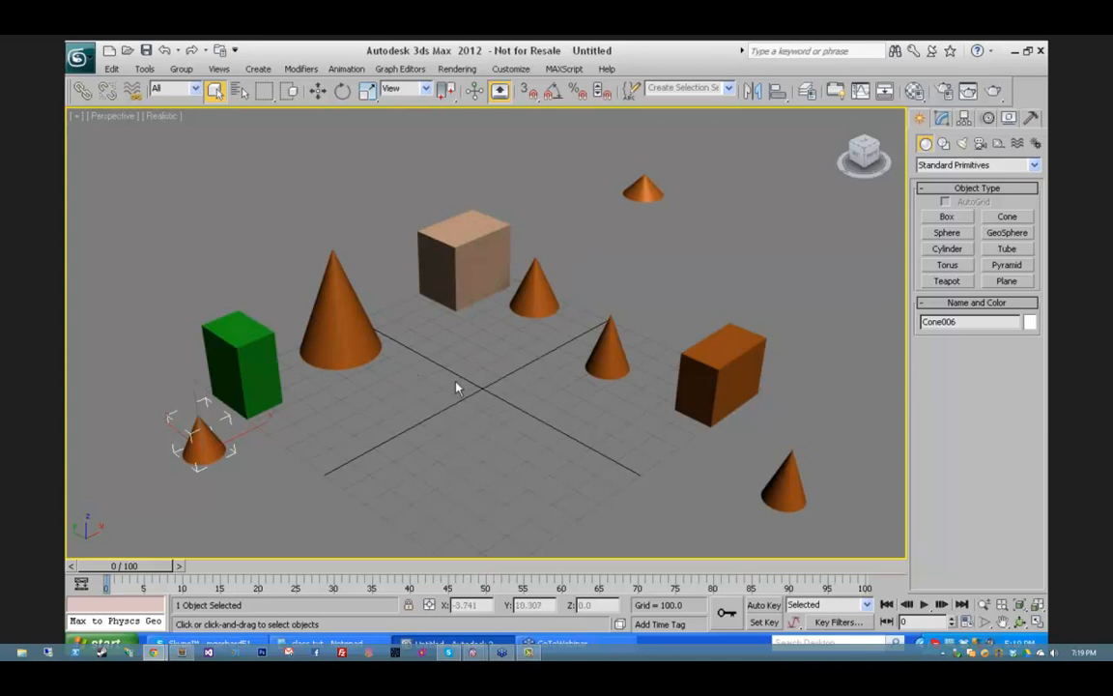
right_click(745, 259)
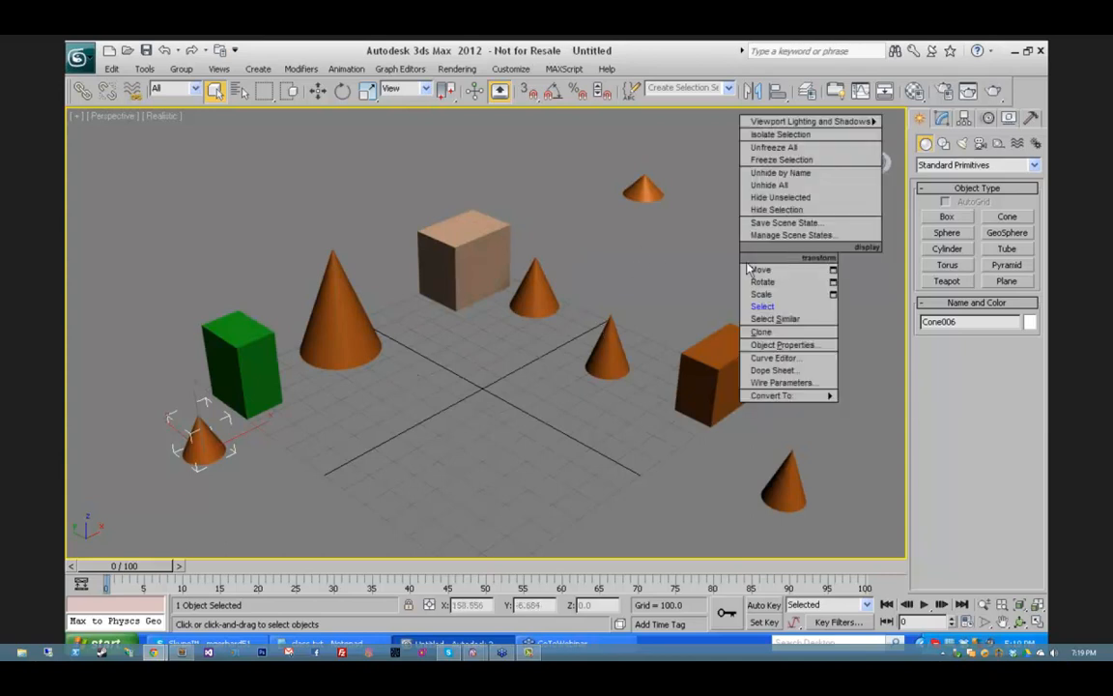
left_click(773, 311)
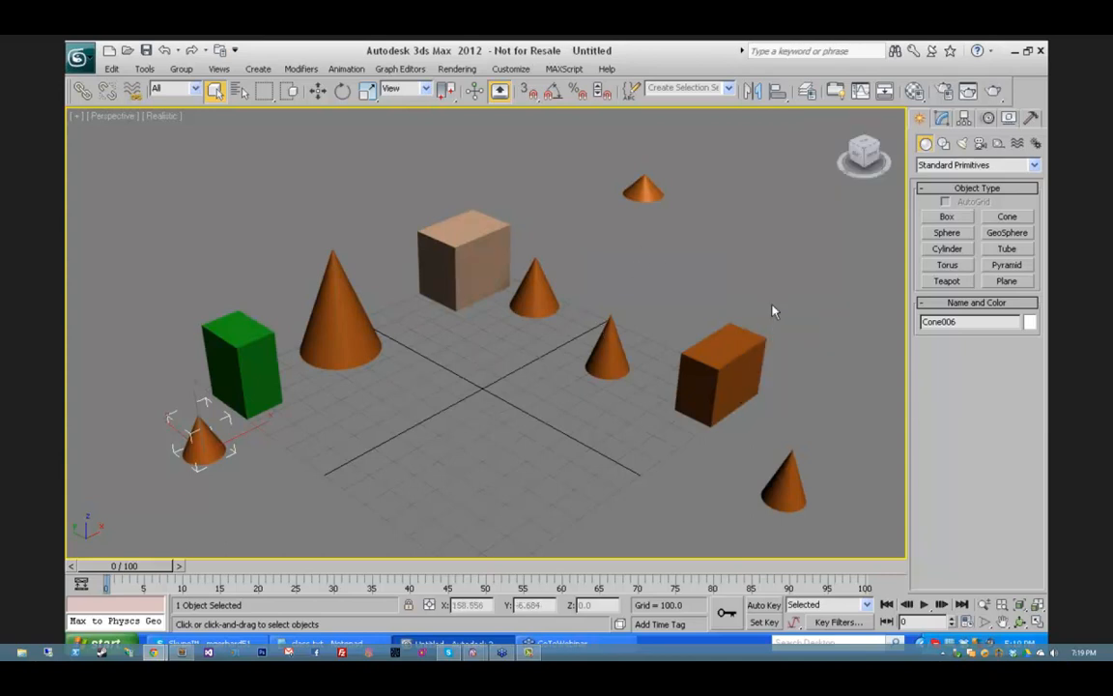
Step: Select the large cone, the two cones near the grid centre, the tan box and the green box one at a time
left_click(336, 333)
left_click(535, 288)
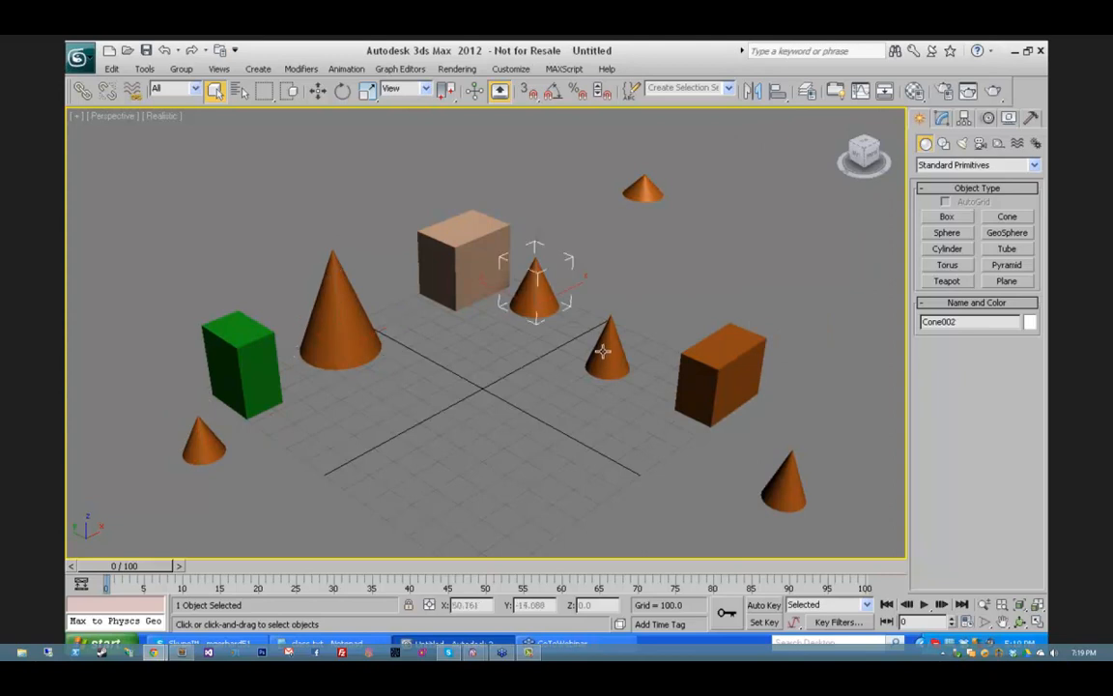
left_click(604, 350)
left_click(430, 234)
left_click(244, 368)
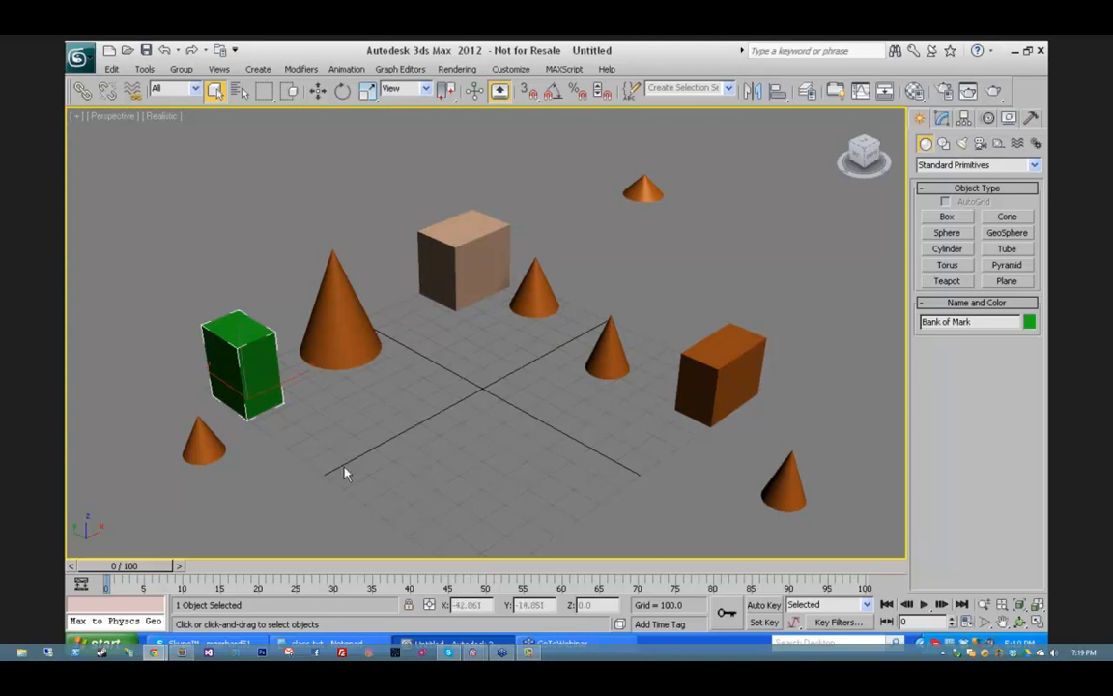
Step: Region-select the green box with its neighbouring cones, then other object groups, ending with only the orange box and the cone beside it
left_click_drag(144, 210, 394, 498)
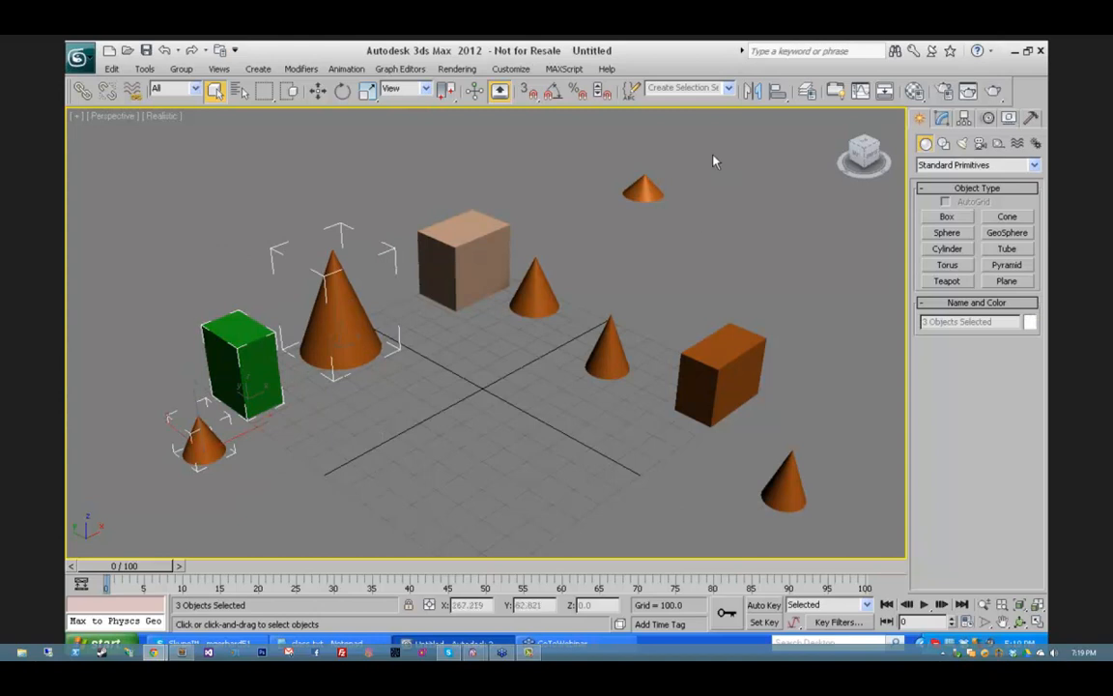
left_click_drag(708, 160, 576, 391)
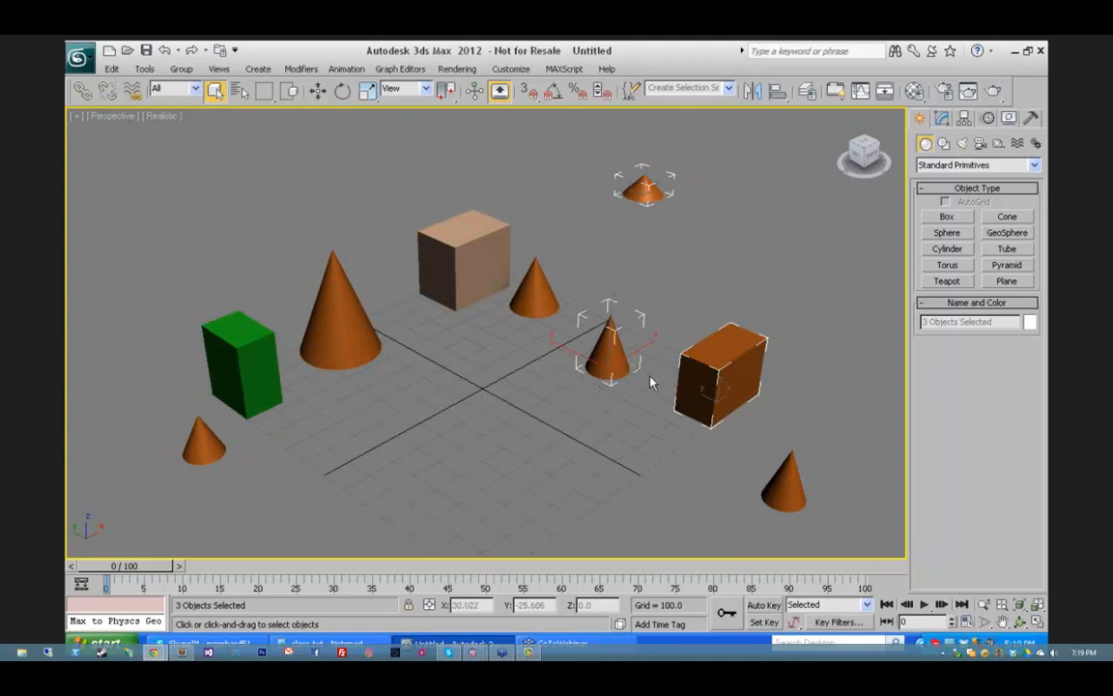
left_click_drag(802, 284, 578, 424)
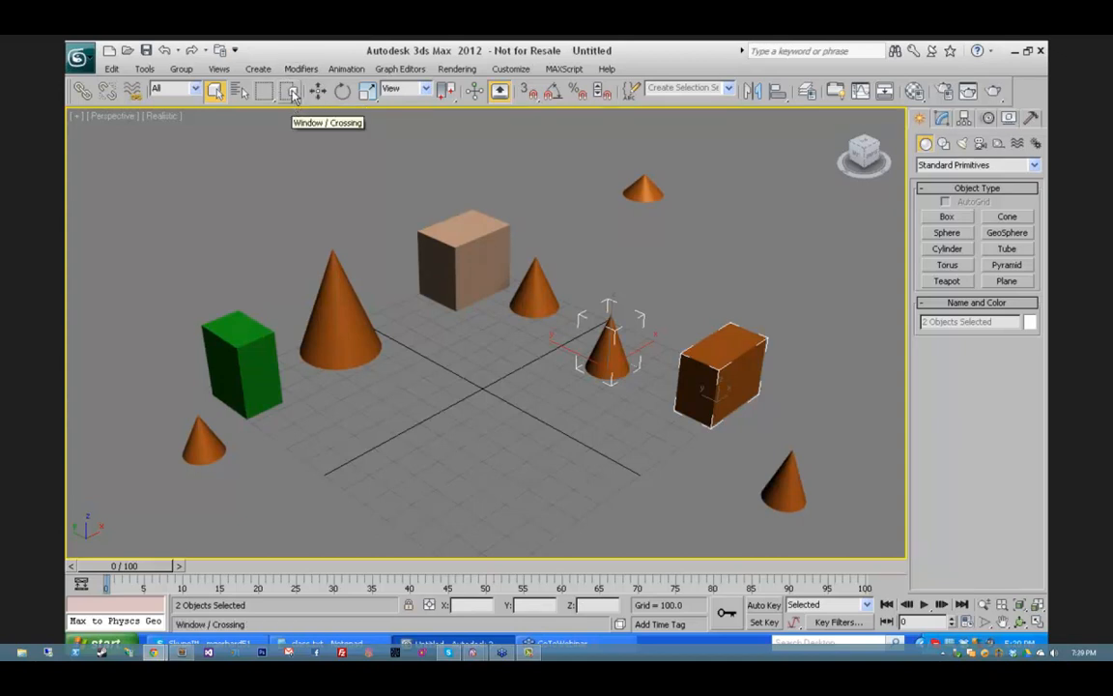
Step: Select the orange box and the far flat cone separately with small crossing regions that only touch each object
left_click_drag(812, 311, 751, 369)
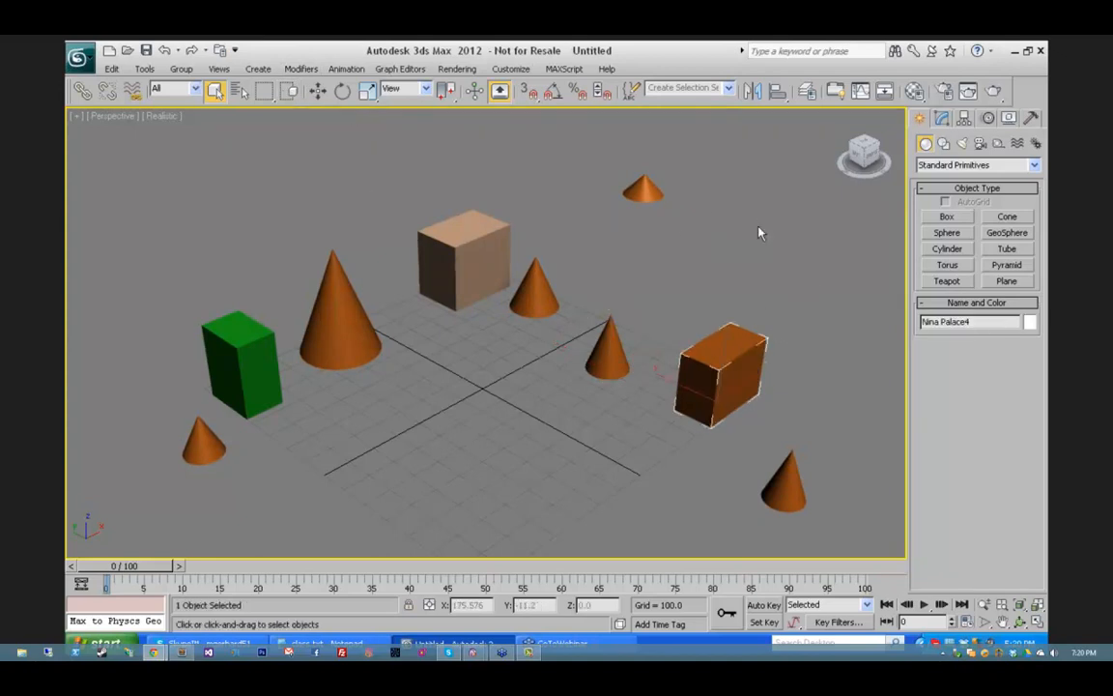
left_click(690, 169)
left_click_drag(688, 166, 657, 224)
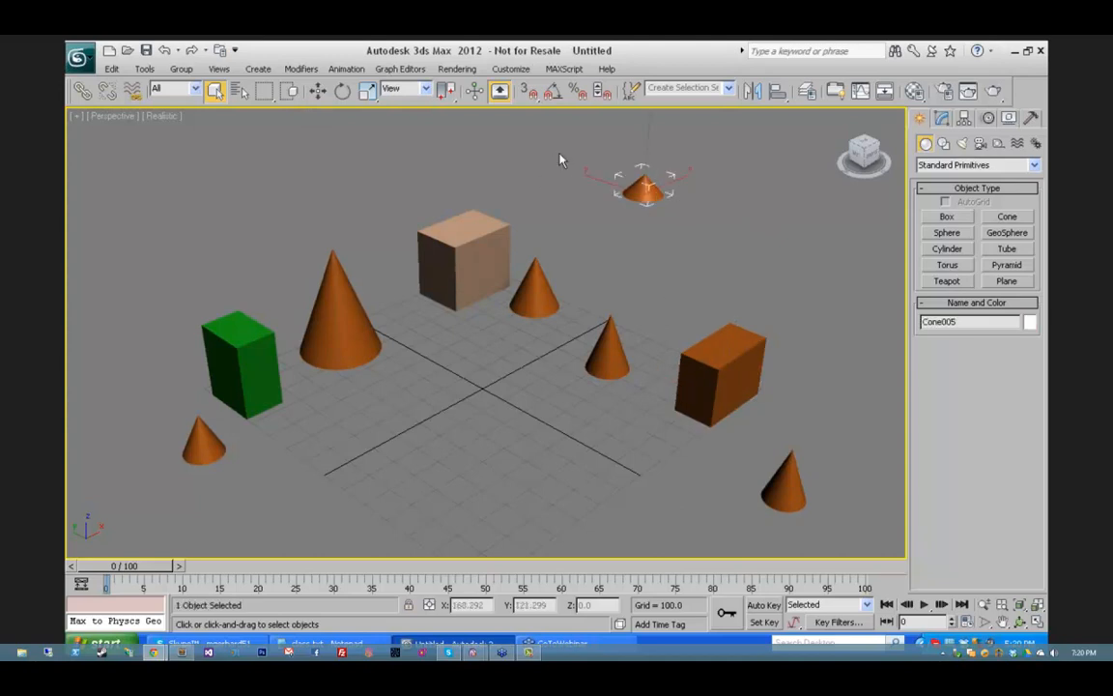
Step: Crossing-select the far cone, middle cone and orange box, and after clearing, the far cone, peach box and its neighbouring cone
left_click_drag(557, 145, 733, 387)
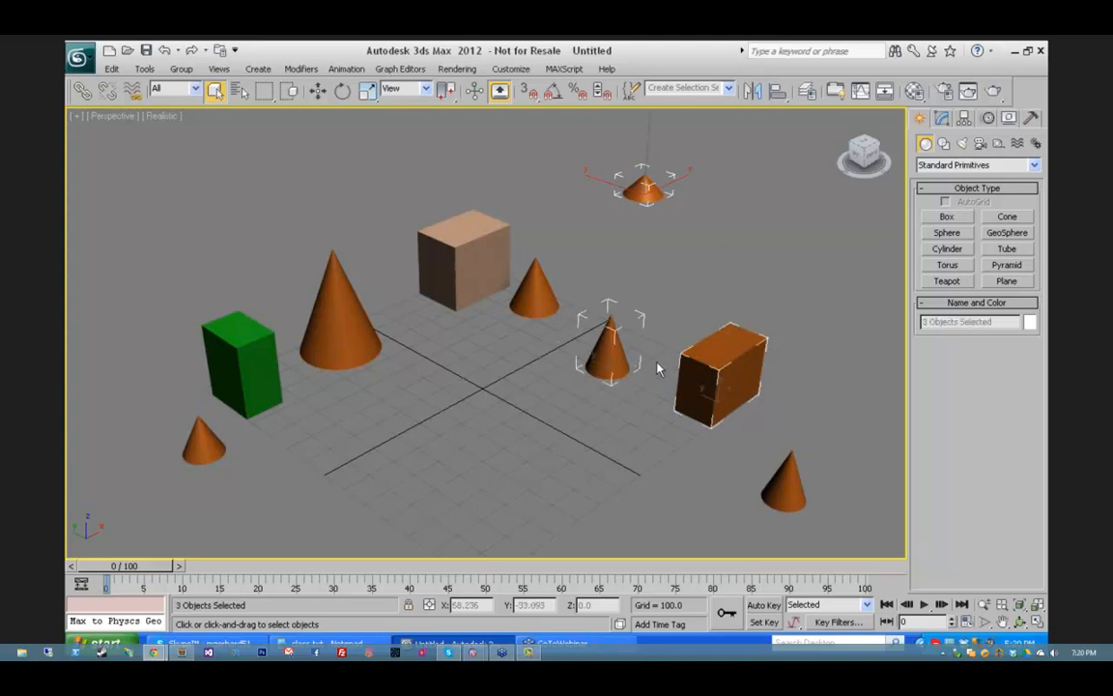
left_click(533, 212)
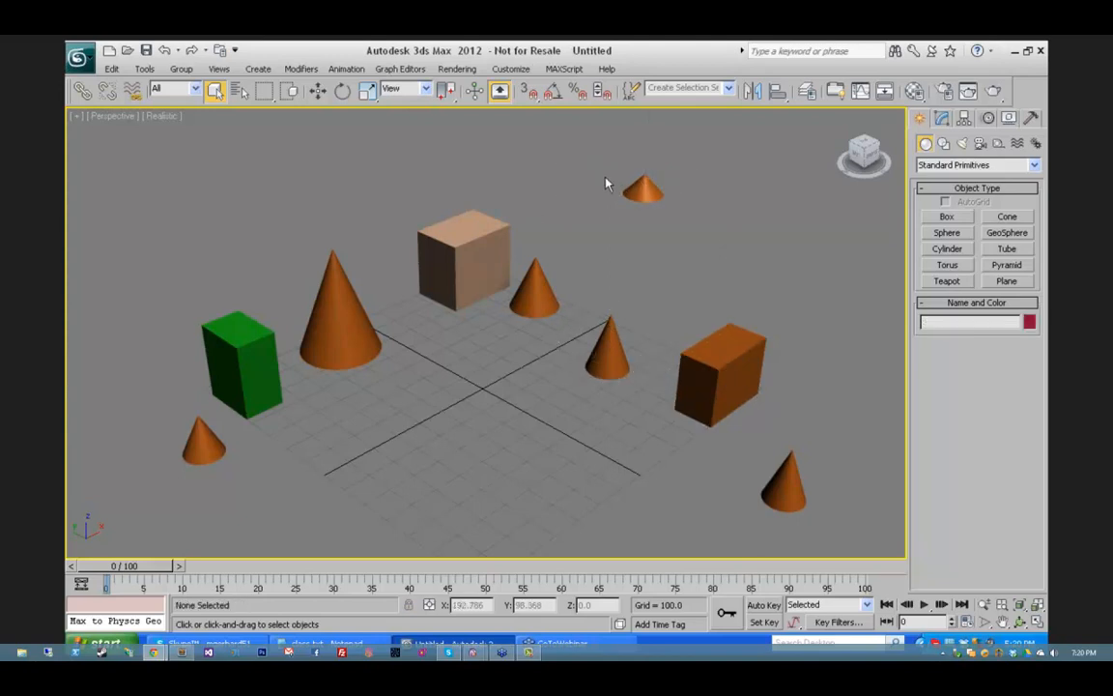
left_click_drag(629, 176, 483, 277)
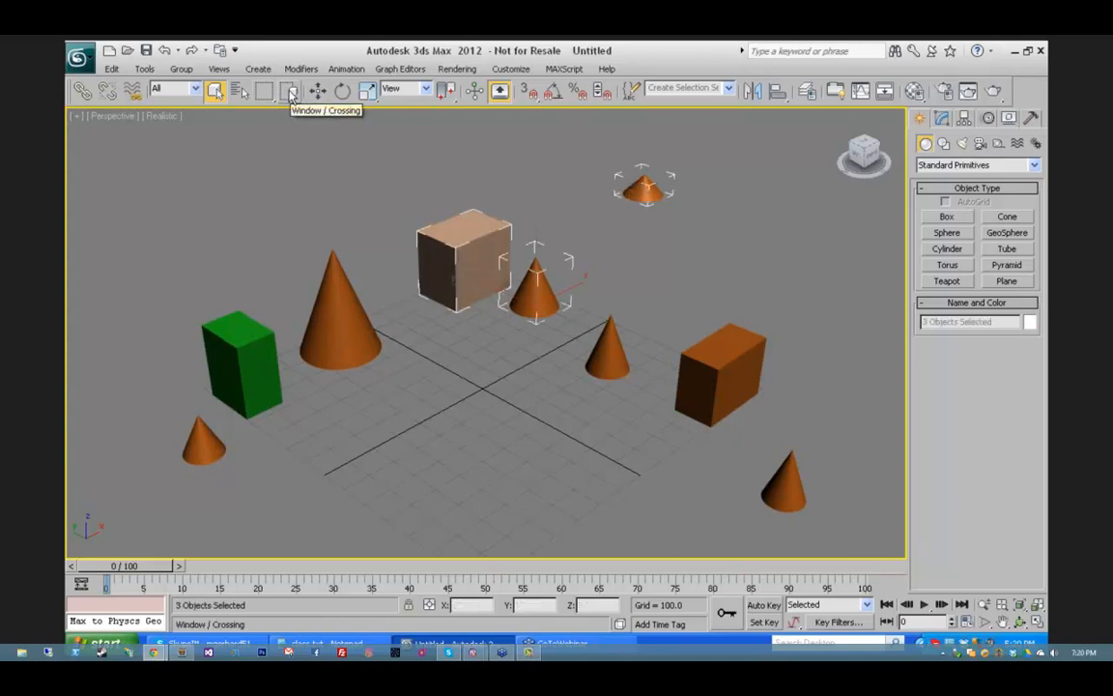
Step: Clear the selection, switch region selection to Window mode and enclose the far flat cone to select it
left_click(332, 138)
left_click(290, 91)
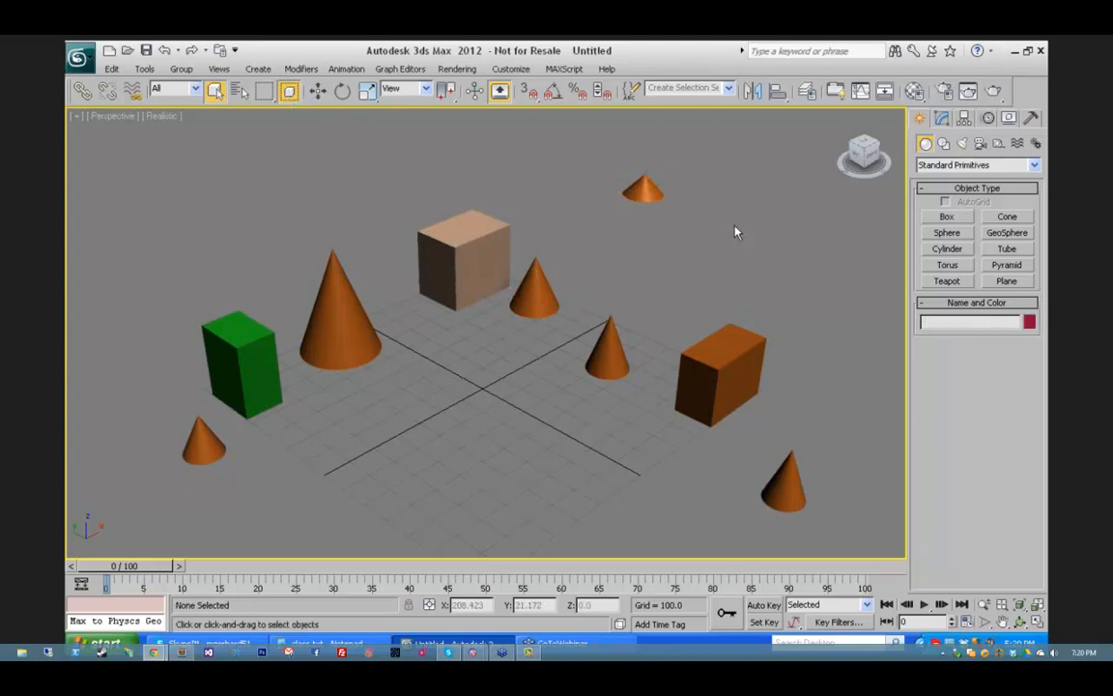
left_click_drag(715, 158, 529, 360)
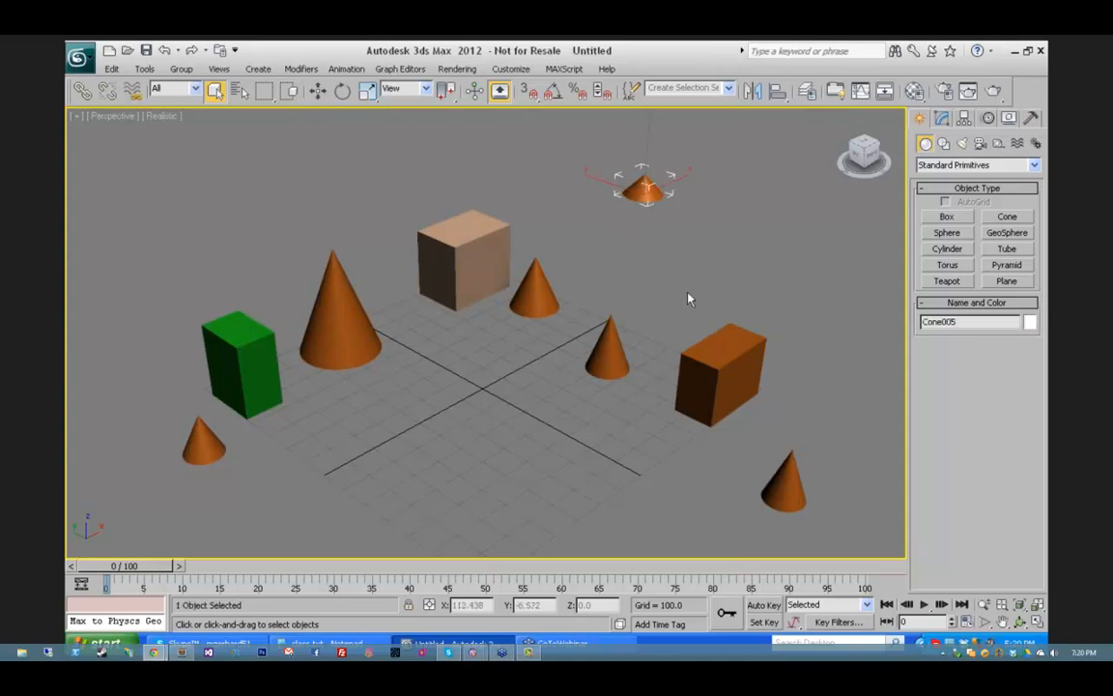
Step: Add the peach box, large cone, two middle cones and orange box to the selection, and clear the selection
left_click(478, 240, "ctrl")
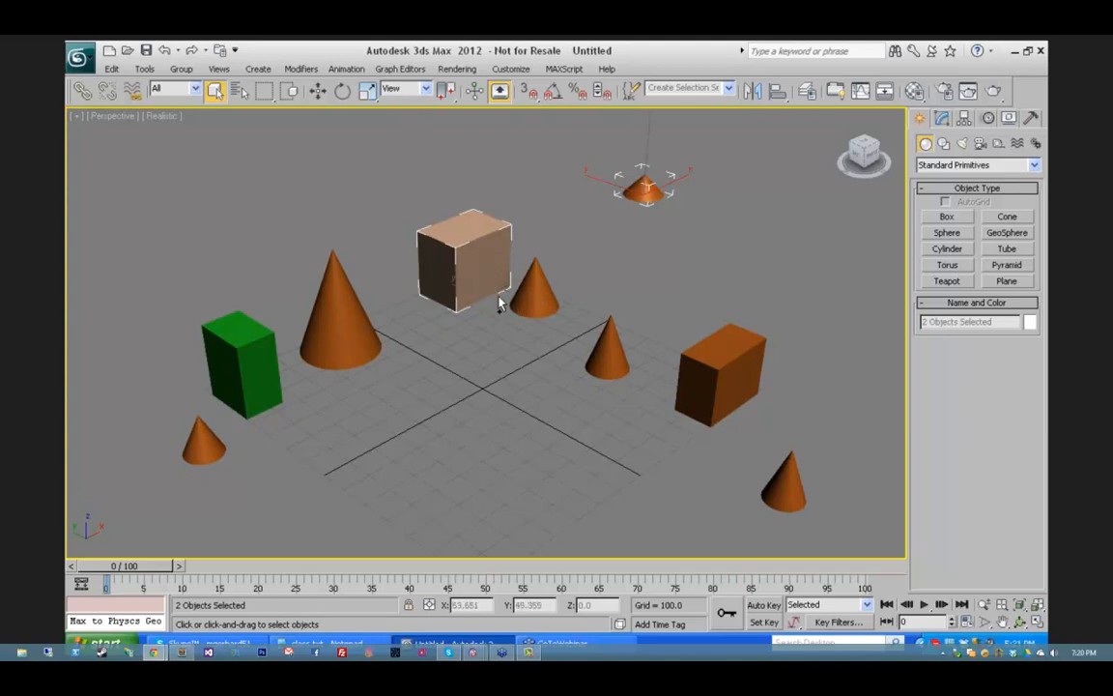
left_click(353, 324, "ctrl")
left_click(534, 290, "ctrl")
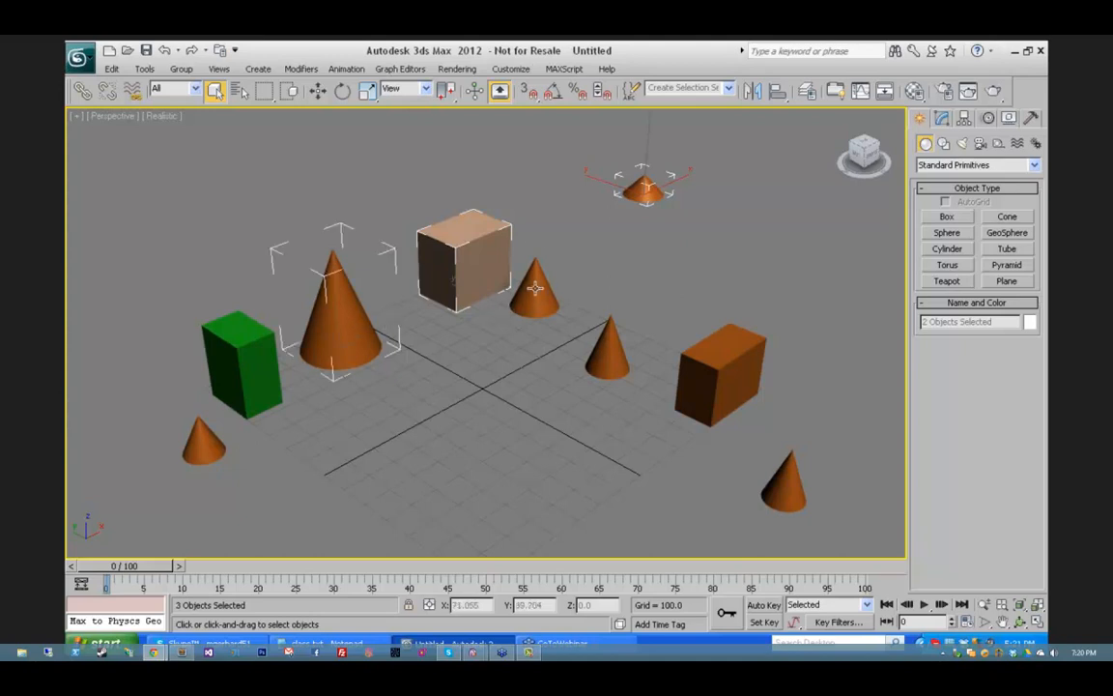
left_click(612, 350, "ctrl")
left_click(754, 358, "ctrl")
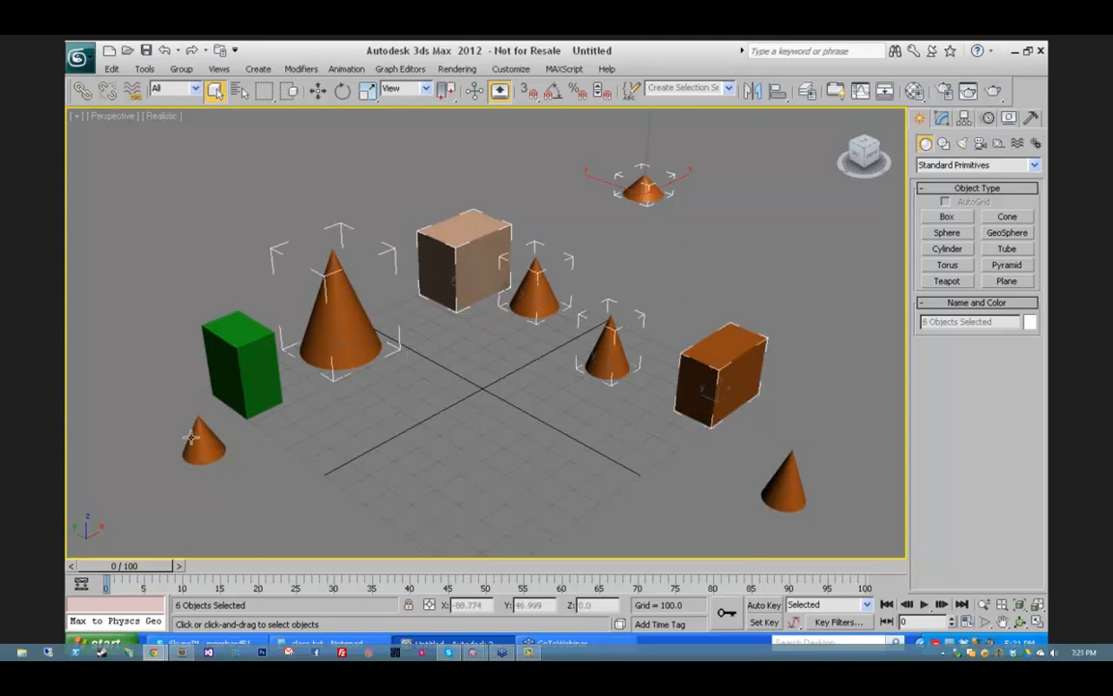
left_click(778, 248)
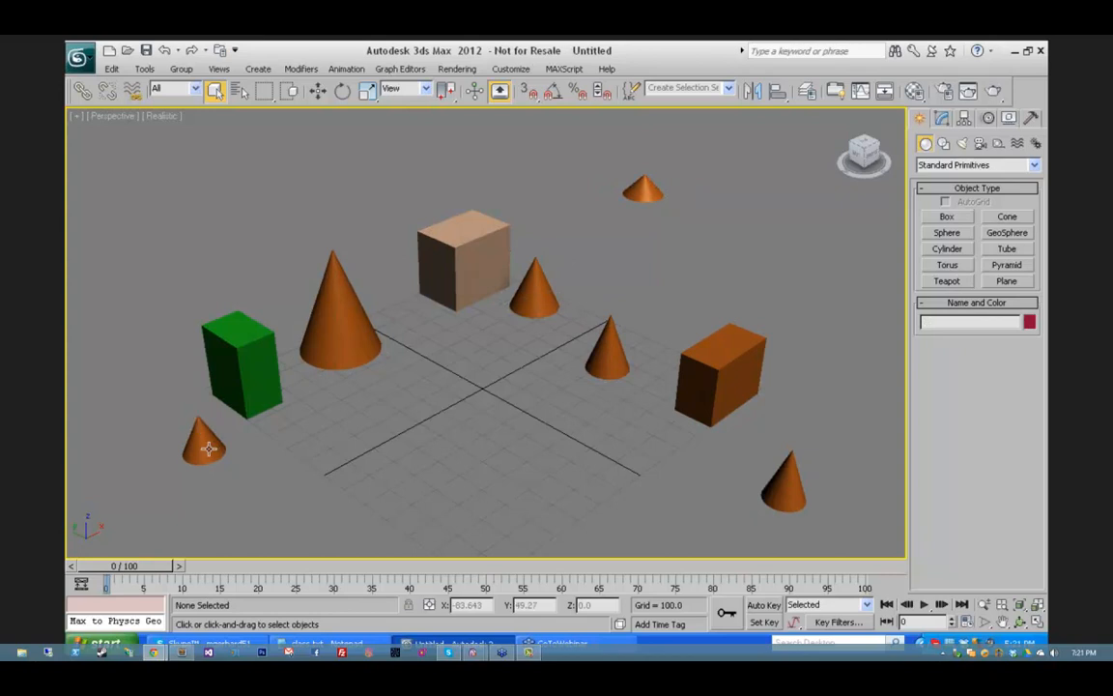
Step: Select the small cone near the green box, add the peach box and front cone, and remove those two from the selection
left_click(200, 439)
left_click(486, 211, "ctrl")
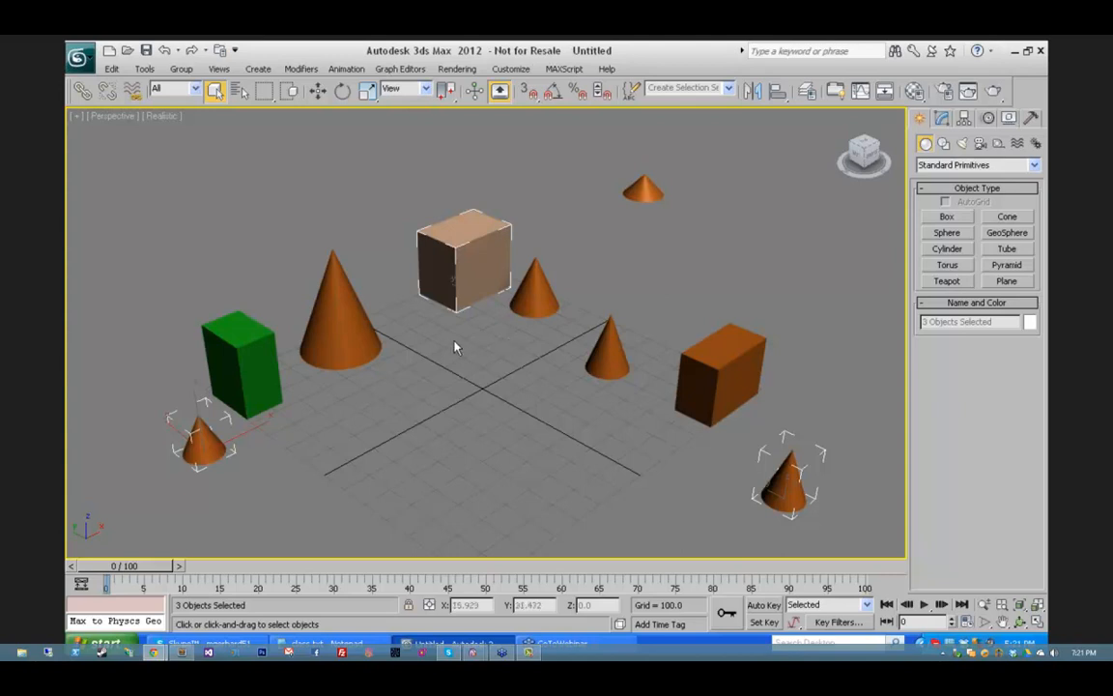
left_click(456, 285, "alt")
left_click(785, 475, "alt")
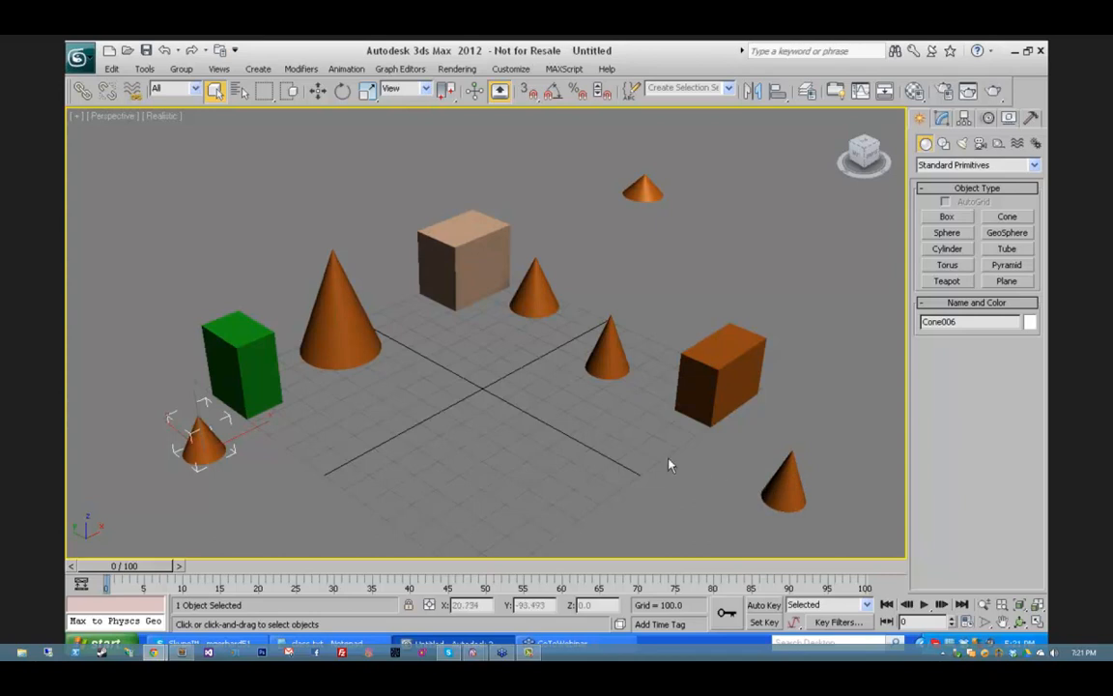
Step: Add the peach box, front cone, green box and two middle cones to the selection, and clear the selection
left_click(466, 278, "ctrl")
left_click(786, 472, "ctrl")
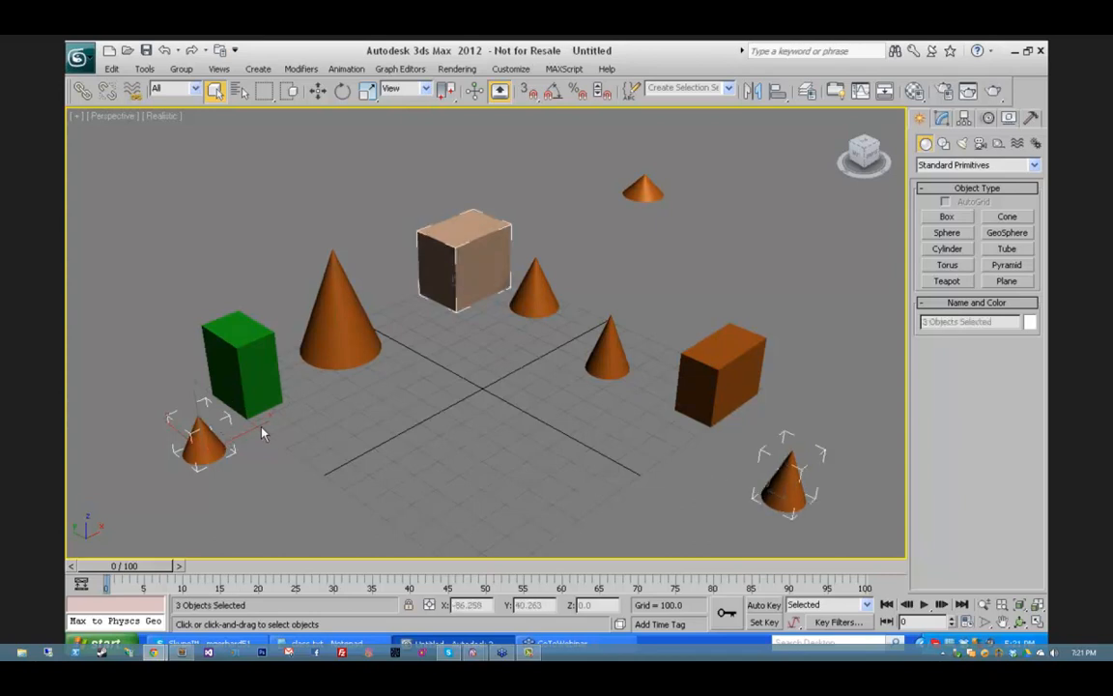
left_click(249, 372, "ctrl")
left_click(534, 290, "ctrl")
left_click(607, 353, "ctrl")
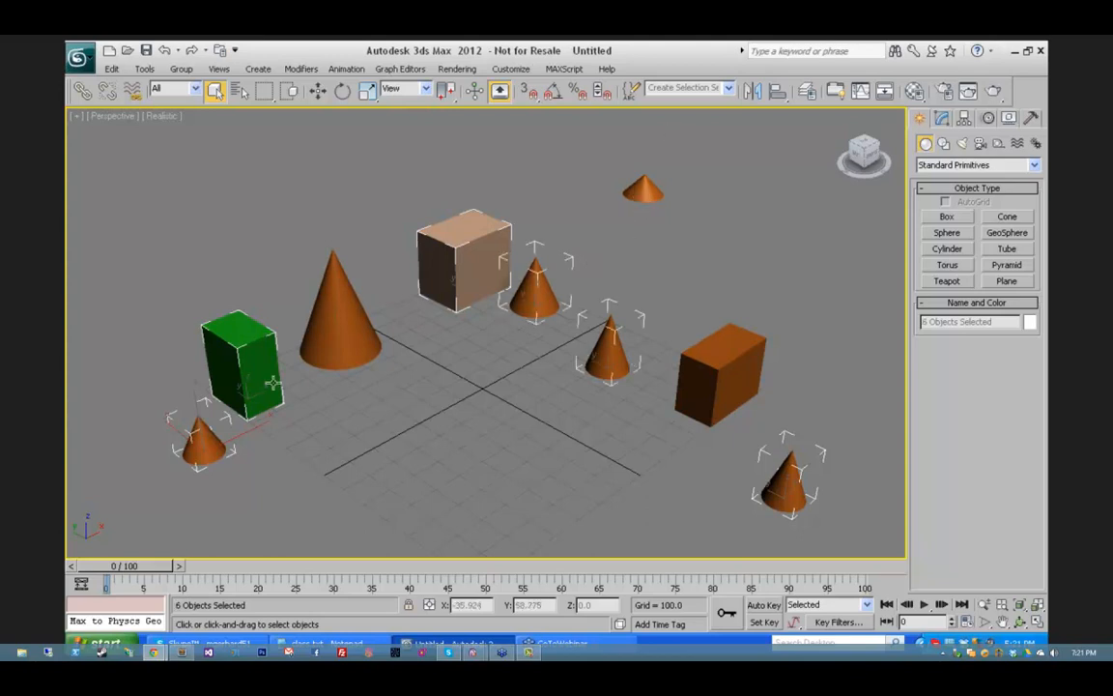
left_click(449, 350)
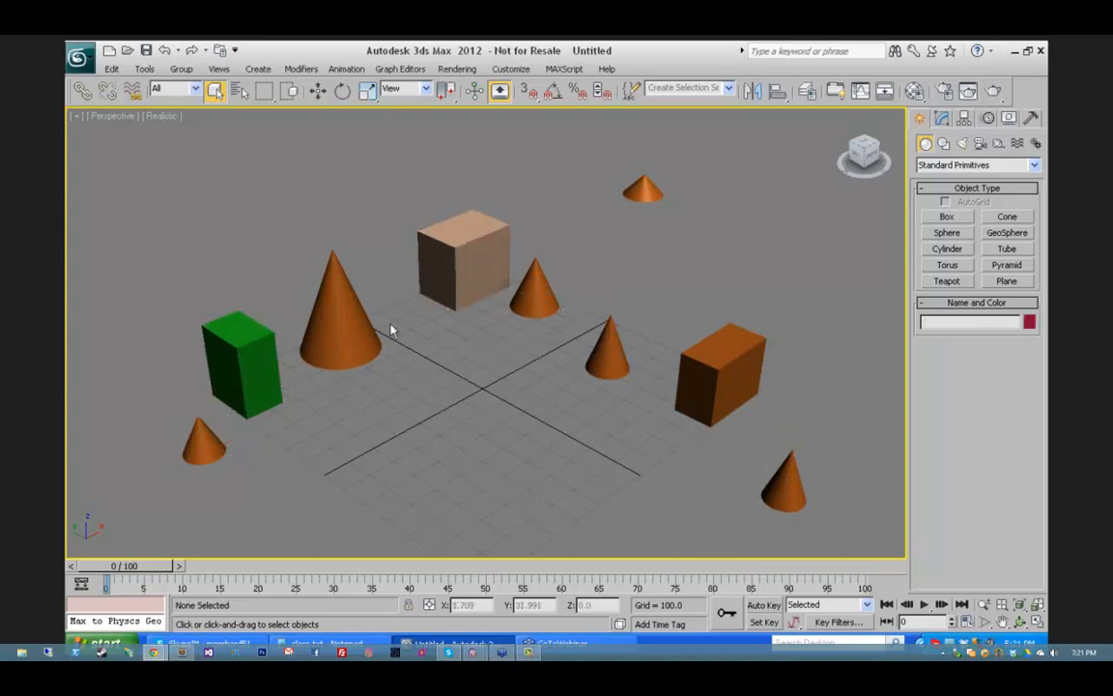
Step: Use a closed Fence selection region to select the peach box, its neighbouring cone, the orange box and the small cone by the green box
left_click(268, 93)
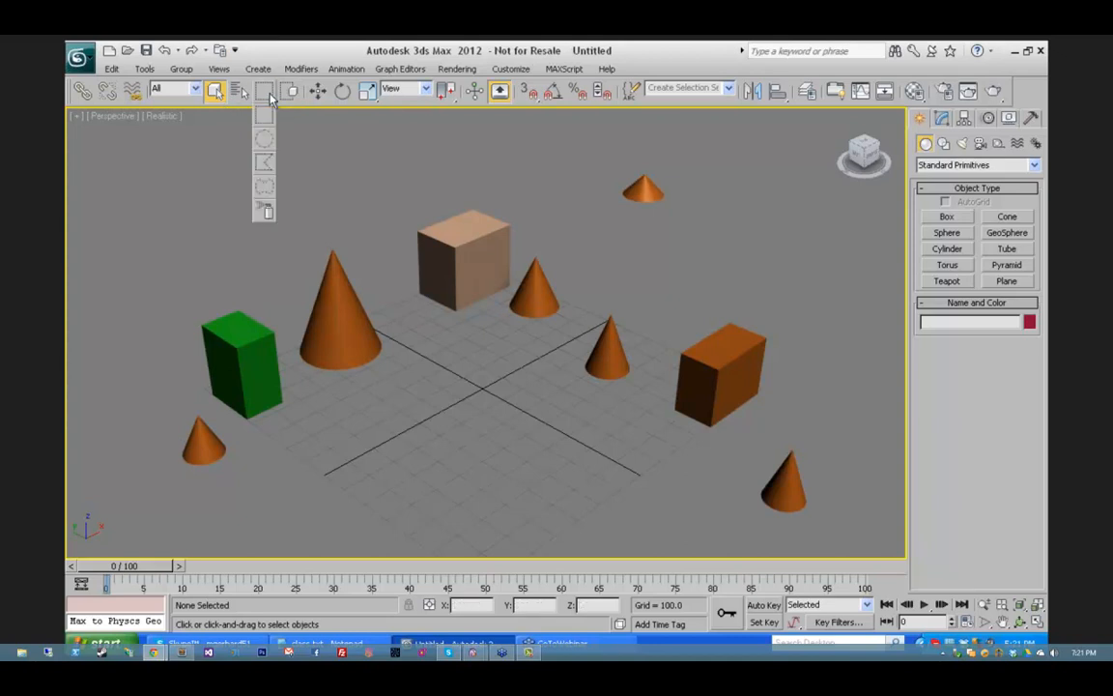
left_click(265, 165)
left_click_drag(380, 197, 480, 181)
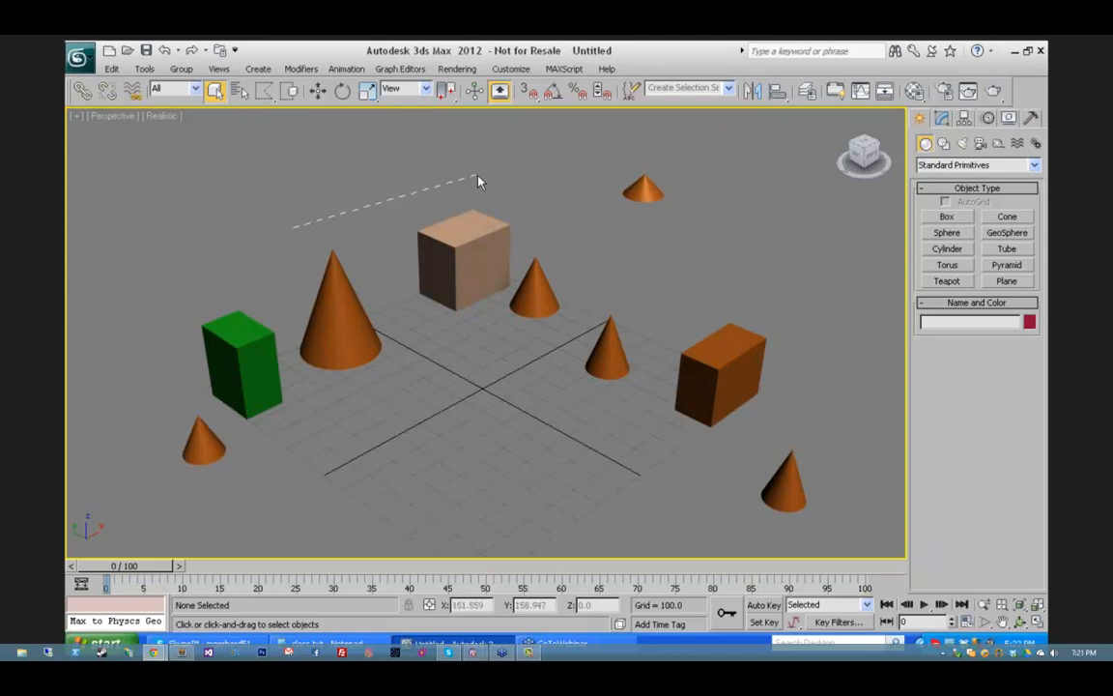
left_click(604, 258)
left_click(546, 384)
left_click(638, 422)
left_click(720, 281)
left_click(689, 478)
left_click(132, 486)
left_click(296, 459)
left_click(409, 400)
left_click(410, 311)
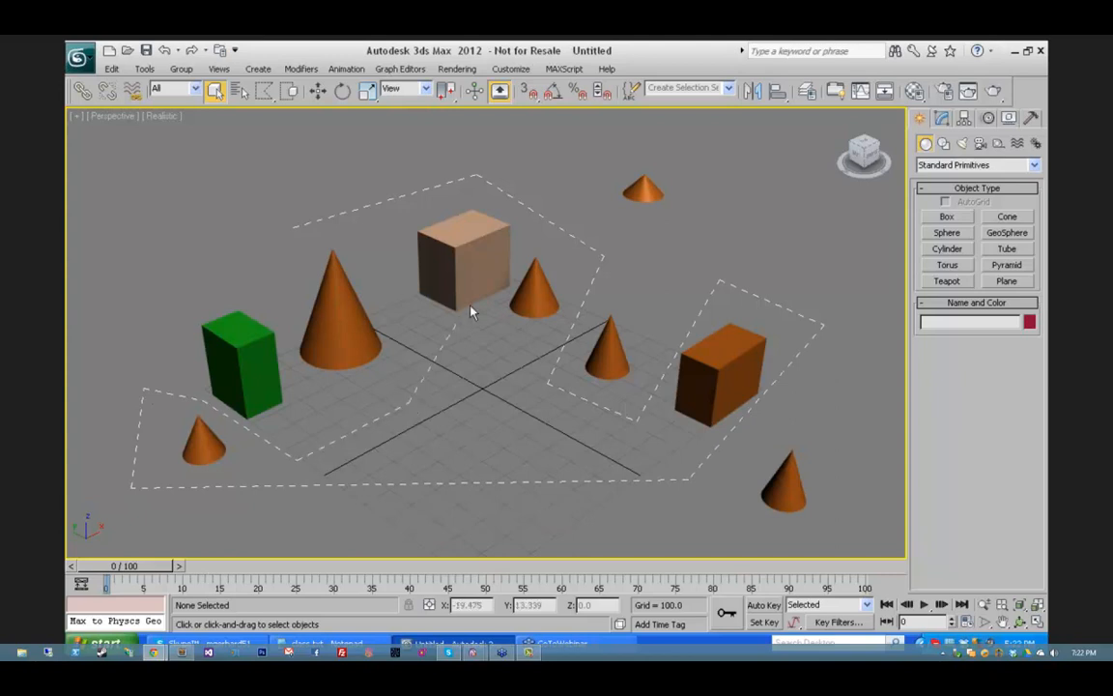
left_click(297, 228)
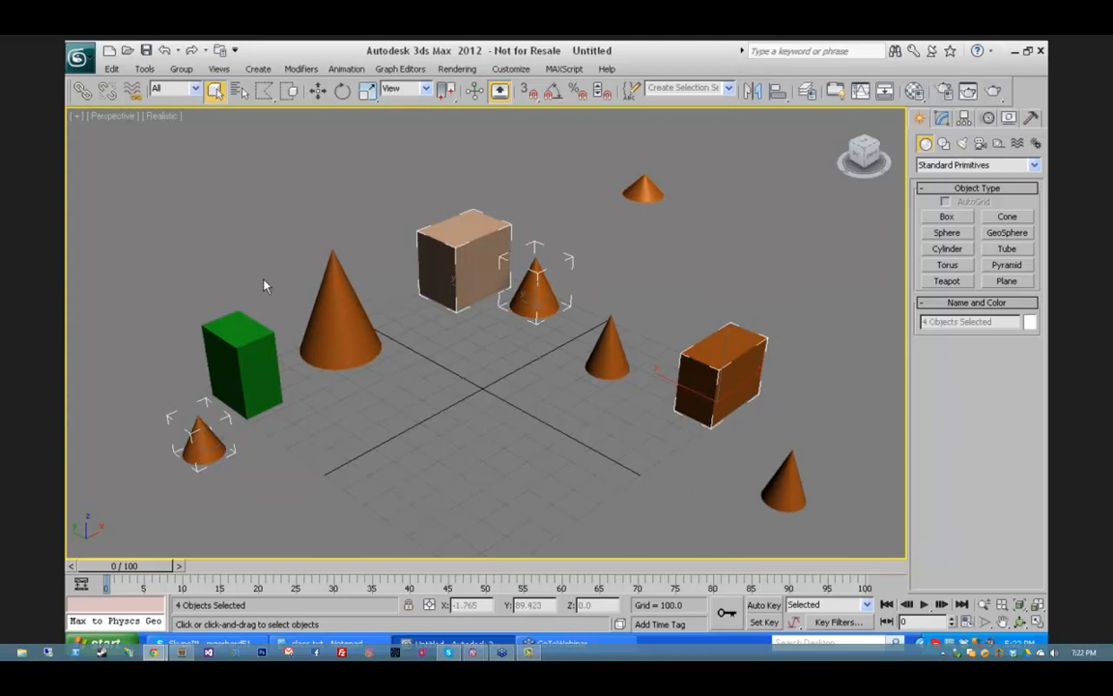
Step: Switch to the Lasso selection region, draw a freehand outline around the peach box to select it, and clear the selection
left_click_drag(261, 141, 268, 188)
left_click(496, 200)
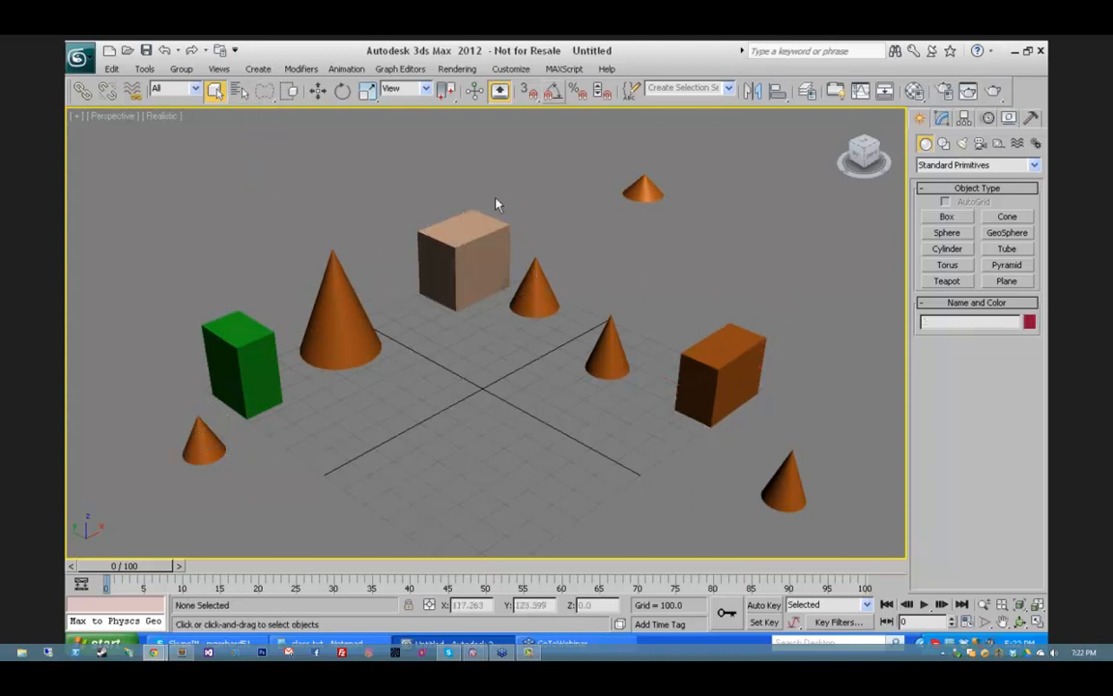
mouse_move(519, 184)
left_mouse_down()
mouse_move(432, 197)
mouse_move(404, 243)
left_mouse_up()
mouse_move(457, 385)
left_mouse_down()
mouse_move(505, 326)
mouse_move(537, 242)
left_mouse_up()
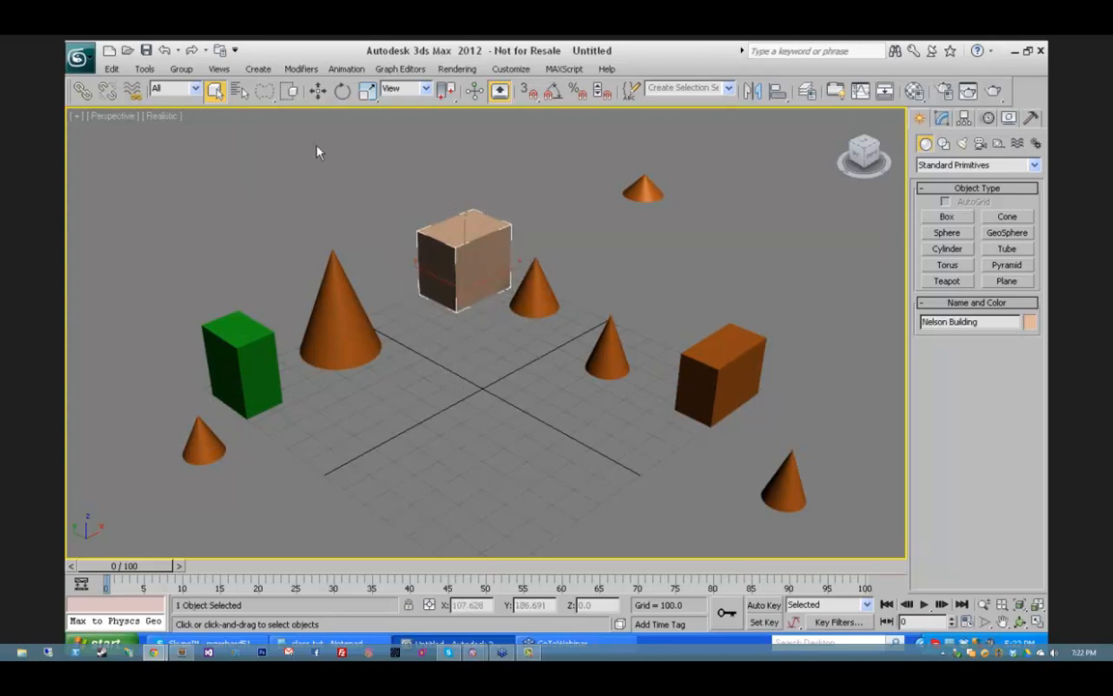
left_click(340, 176)
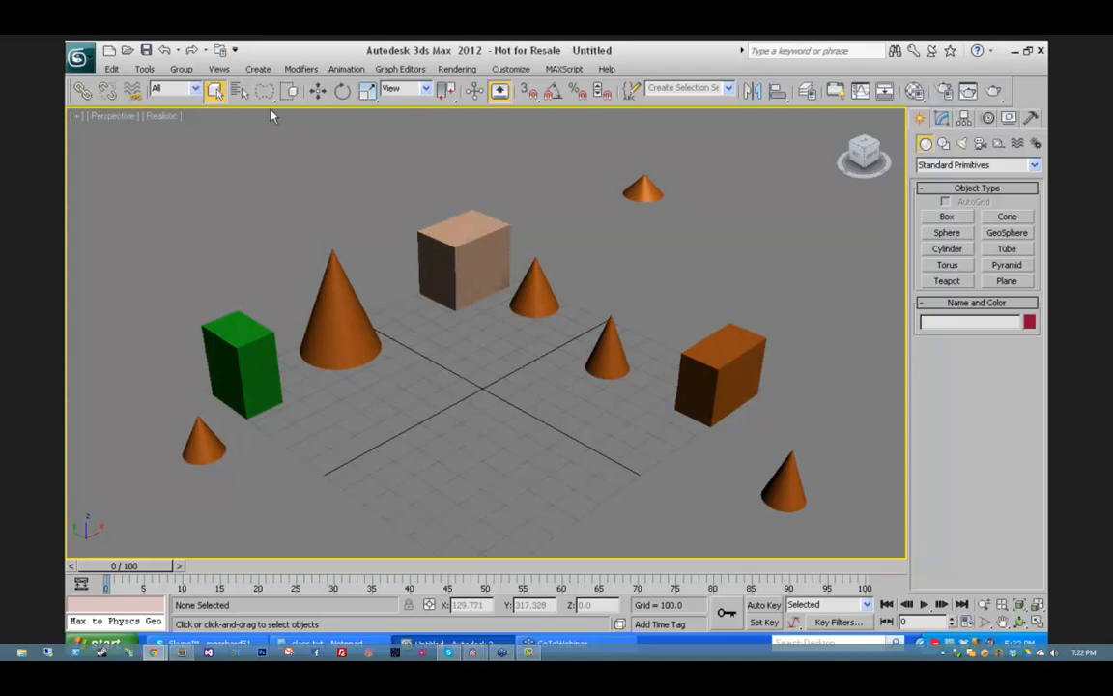
Step: Select all objects by painting over them with the Paint selection region, clear the selection and restore the Rectangular region
left_click_drag(264, 90, 267, 214)
mouse_move(184, 405)
left_mouse_down()
mouse_move(295, 256)
mouse_move(501, 267)
mouse_move(688, 397)
mouse_move(741, 330)
mouse_move(713, 231)
mouse_move(839, 448)
mouse_move(570, 406)
left_mouse_up()
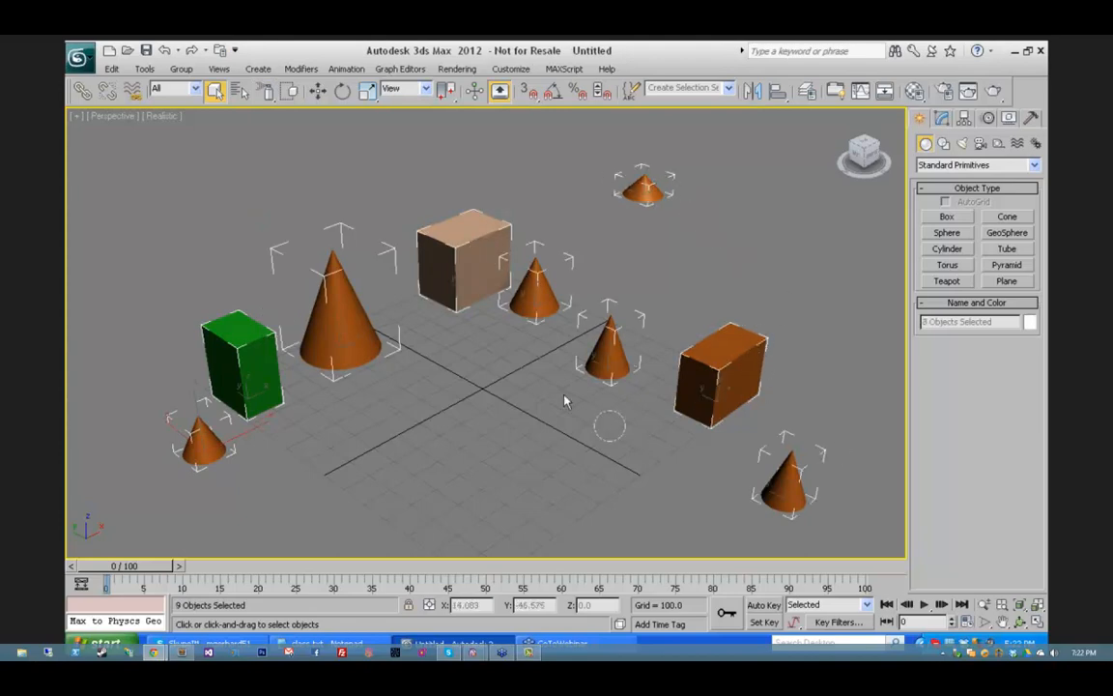
left_click(208, 236)
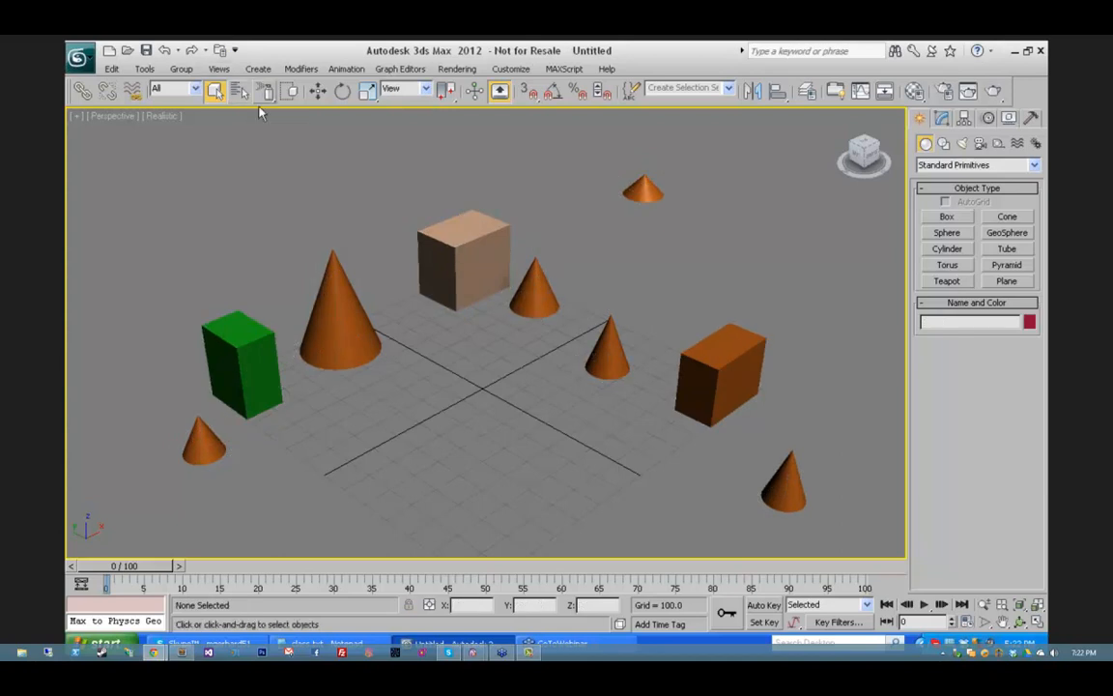
left_click_drag(269, 93, 264, 92)
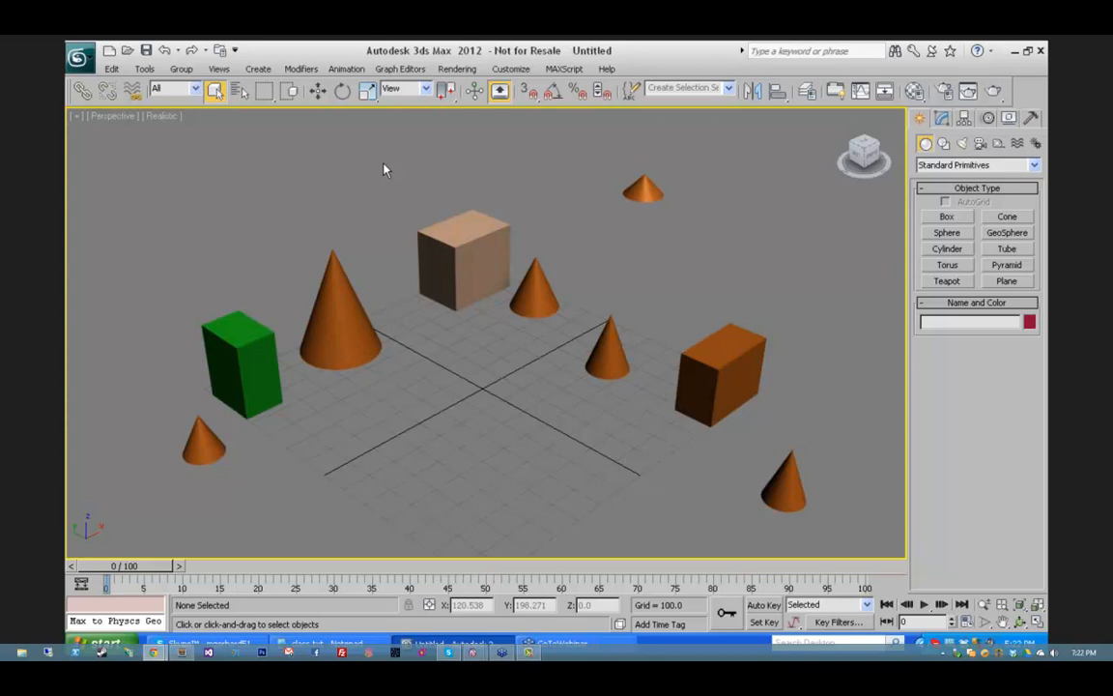
Step: Select the peach box, pick the middle cone with the Select and Move tool, clear the selection and return to Select Object
left_click(472, 274)
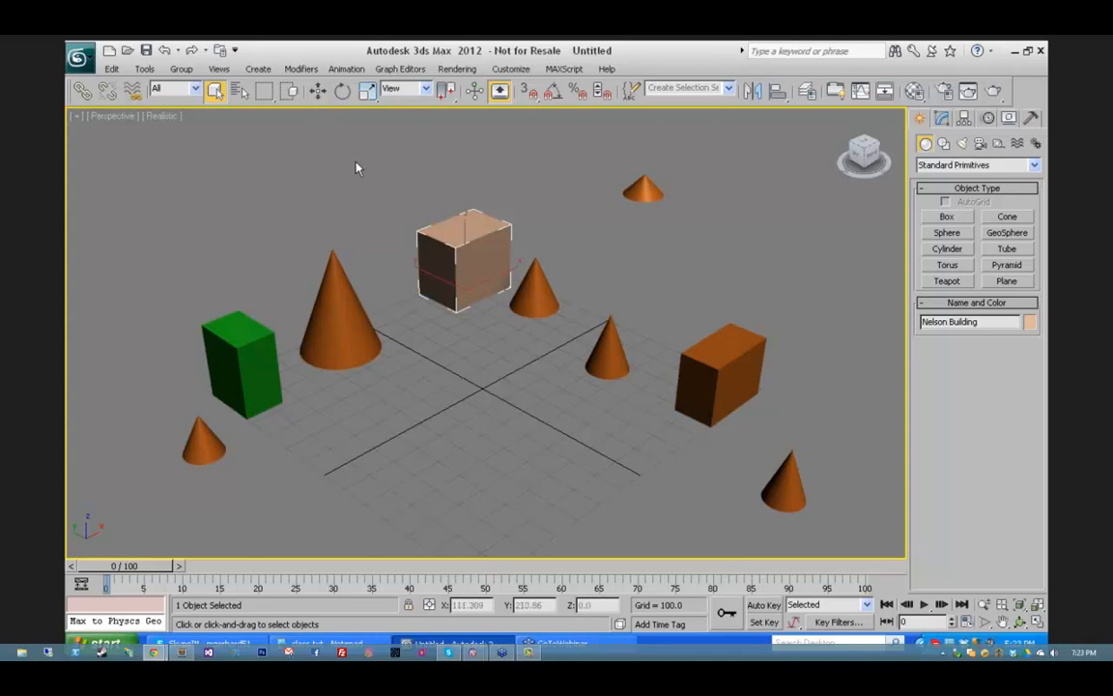
left_click(320, 91)
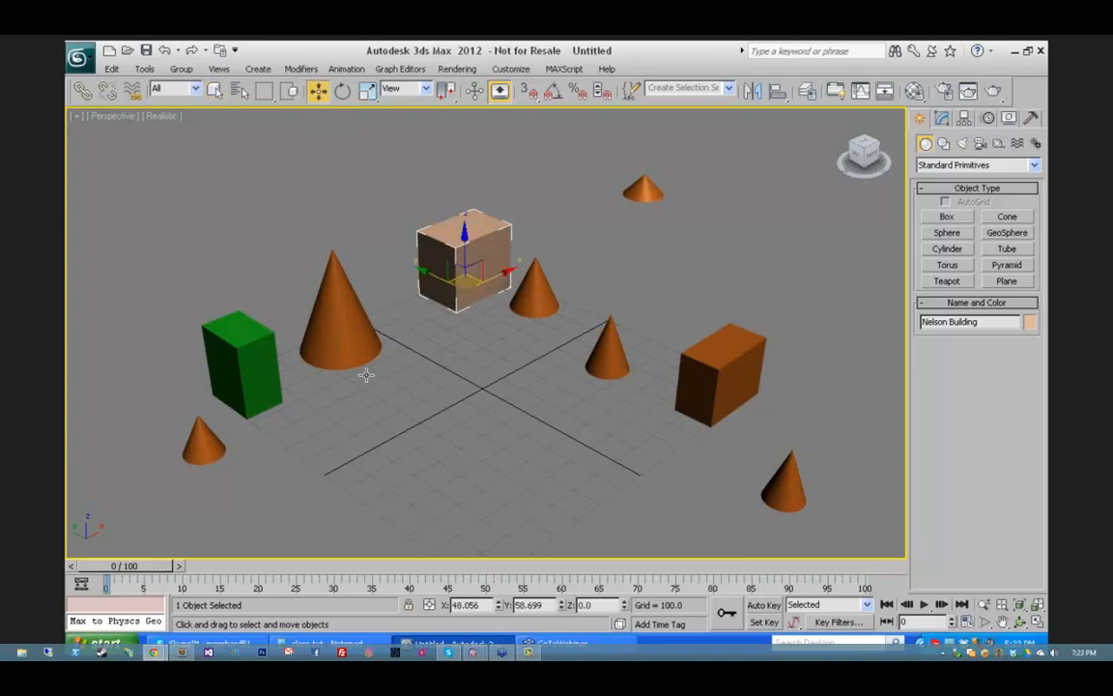
left_click(609, 343)
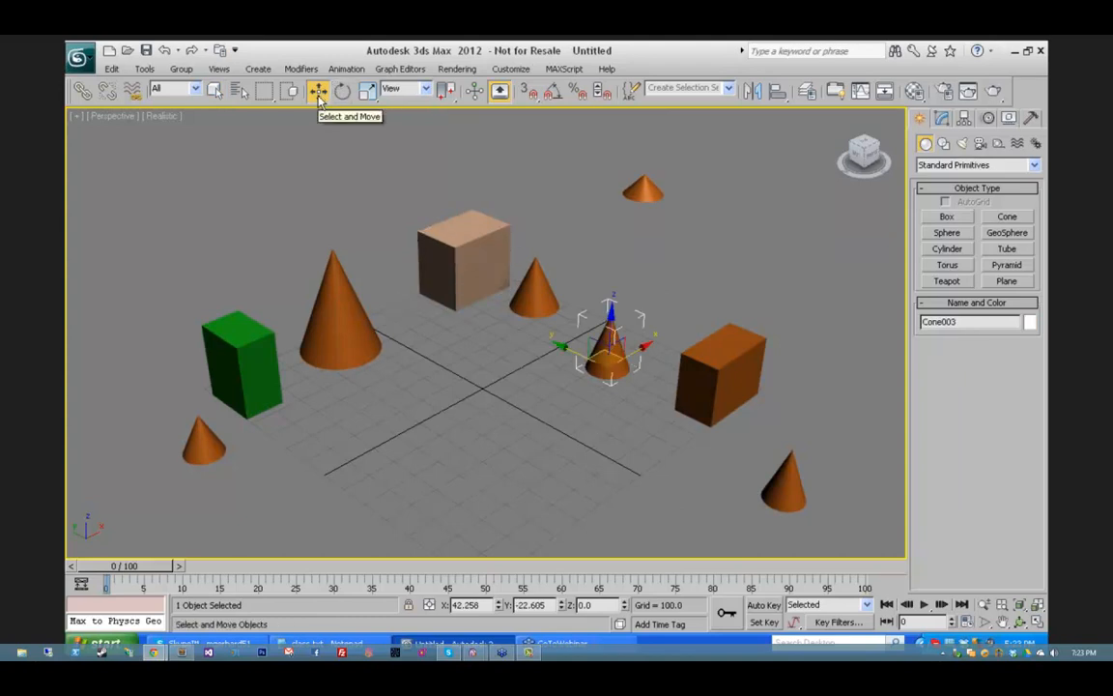
left_click(594, 264)
left_click(608, 343)
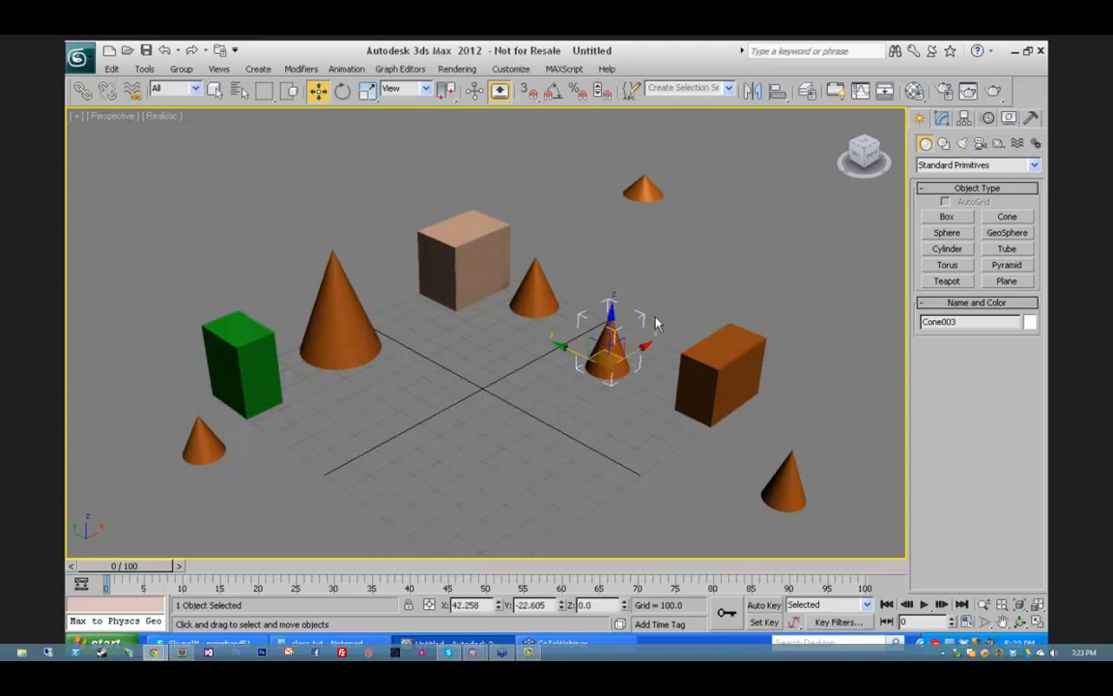
left_click(663, 312)
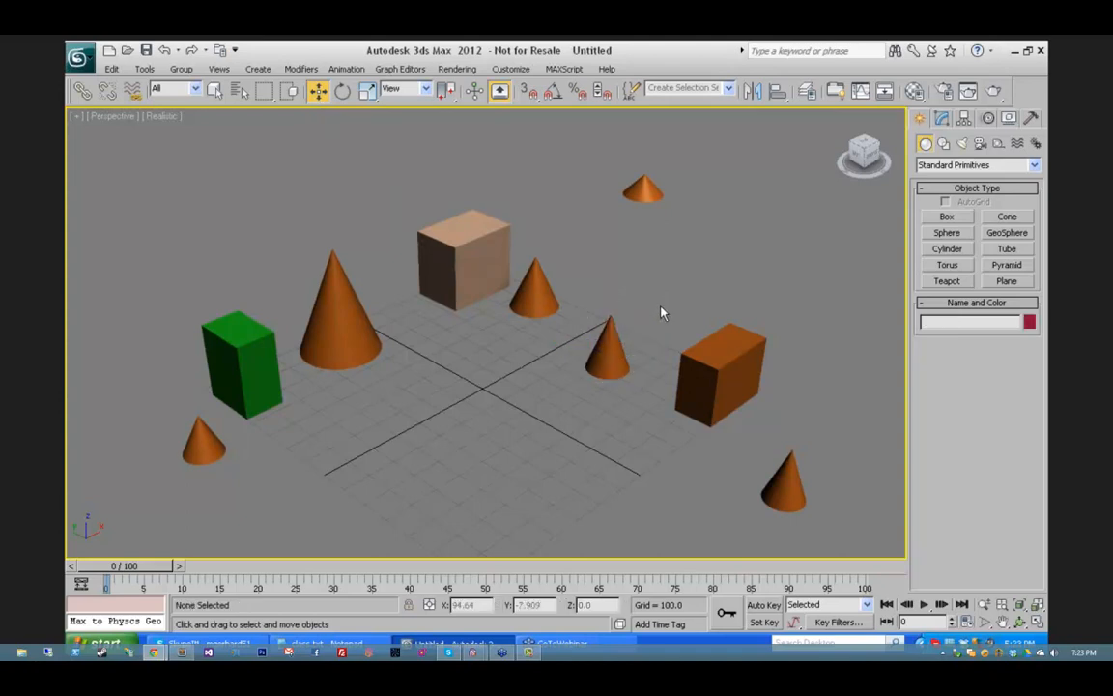
key("q")
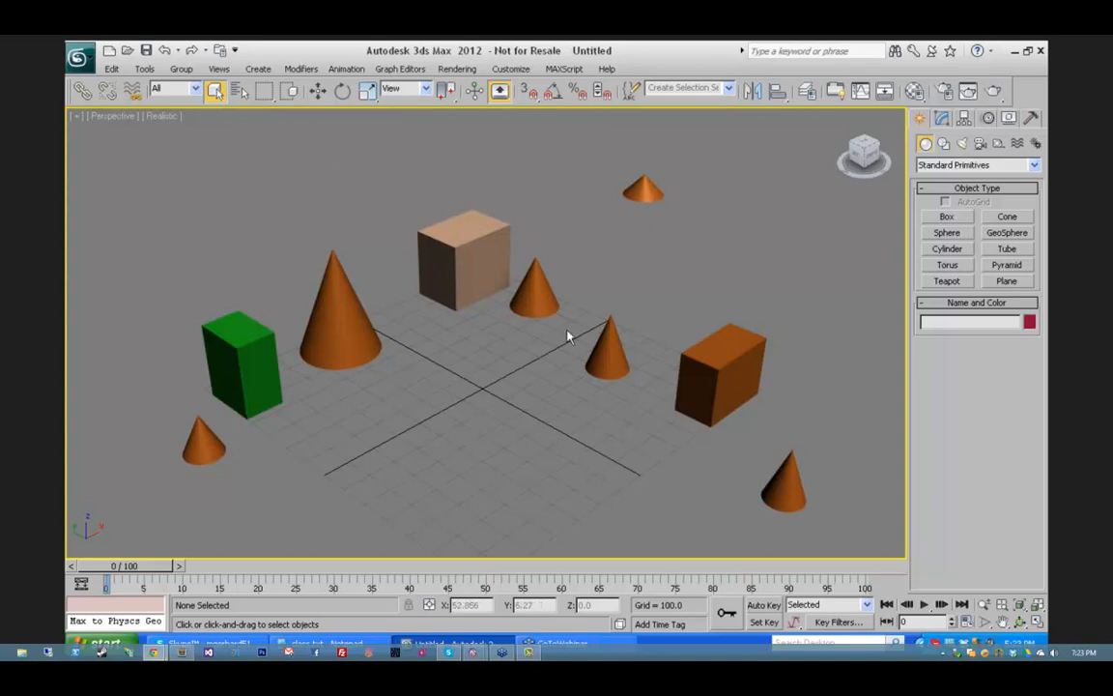
Step: Select the cone beside the peach box, open selection by name, and limit the object list to geometry only
left_click(537, 296)
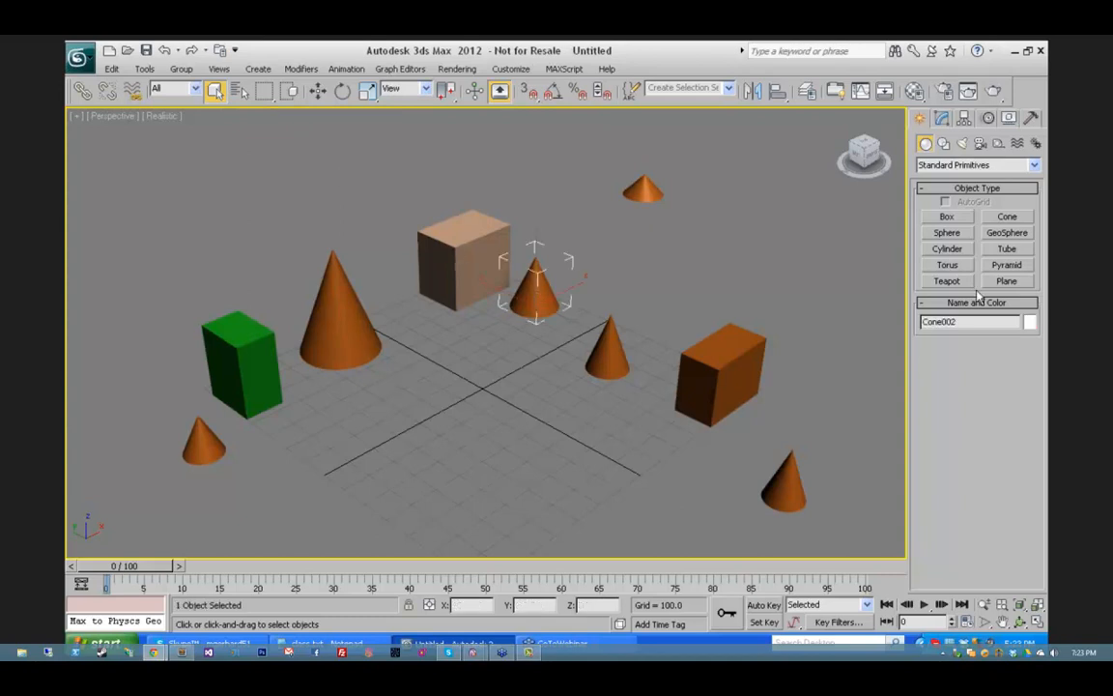
left_click(240, 90)
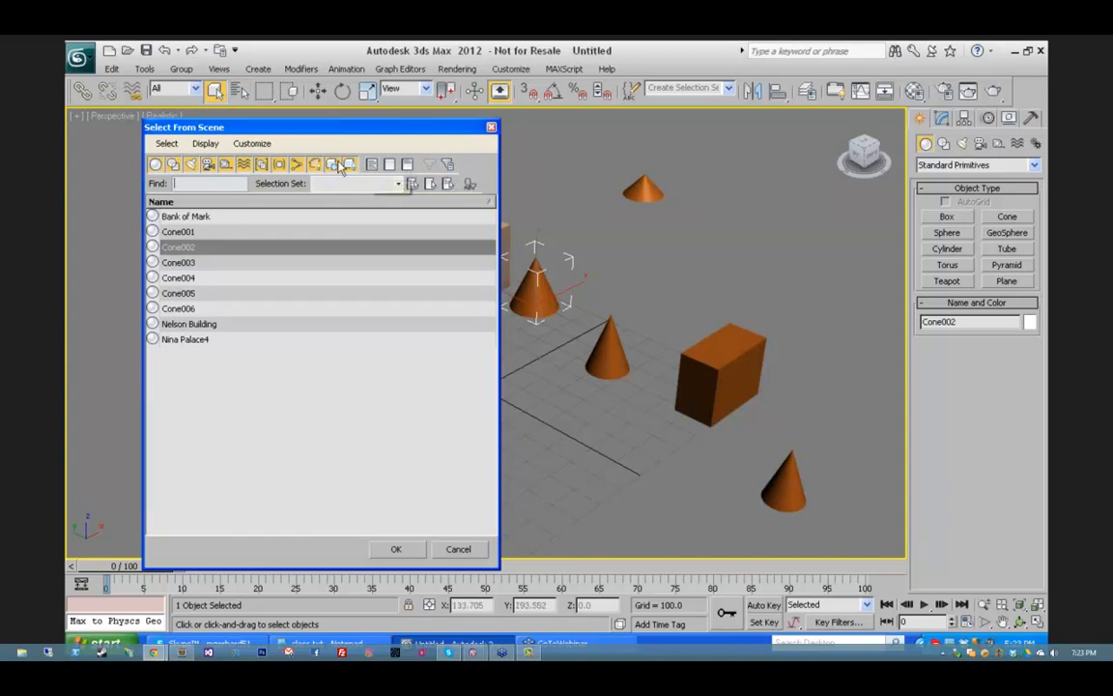
left_click(390, 164)
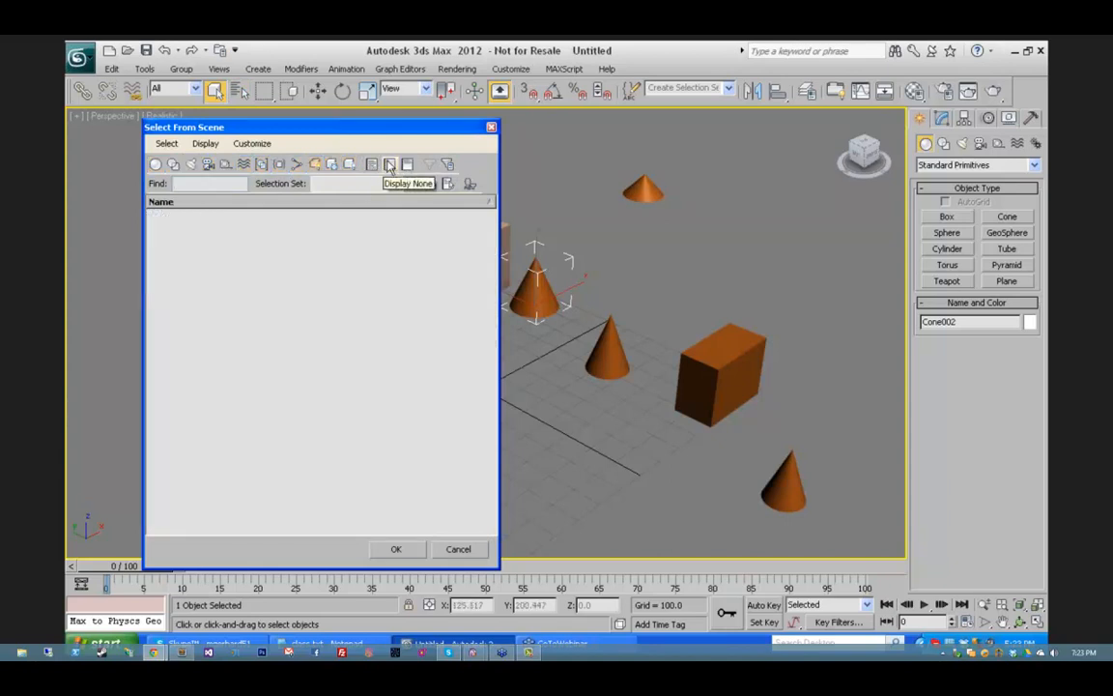
left_click(157, 166)
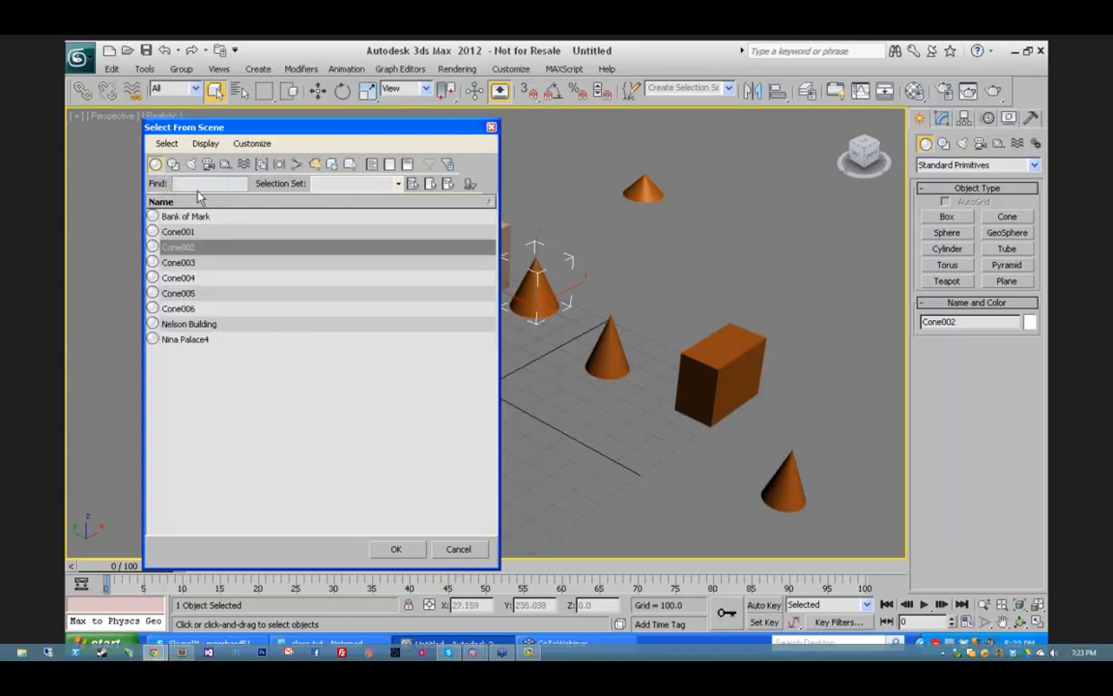
Step: Find and select every object whose name starts with "Cone" in the scene list, and clear the selection
type("Cone")
key("Return")
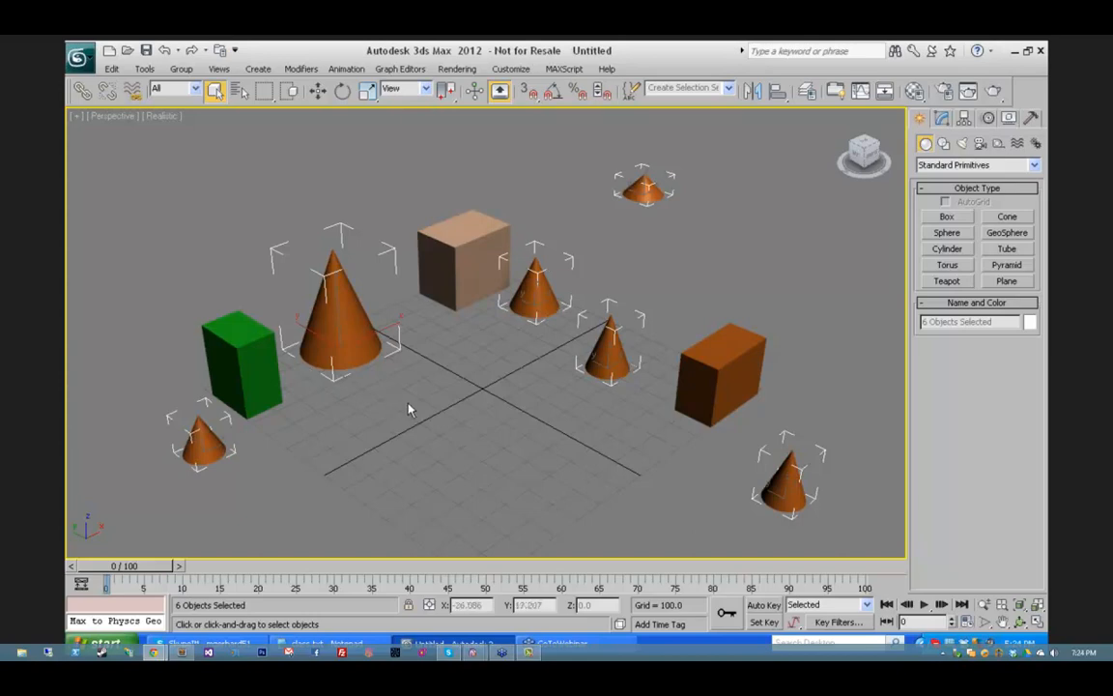
left_click(473, 384)
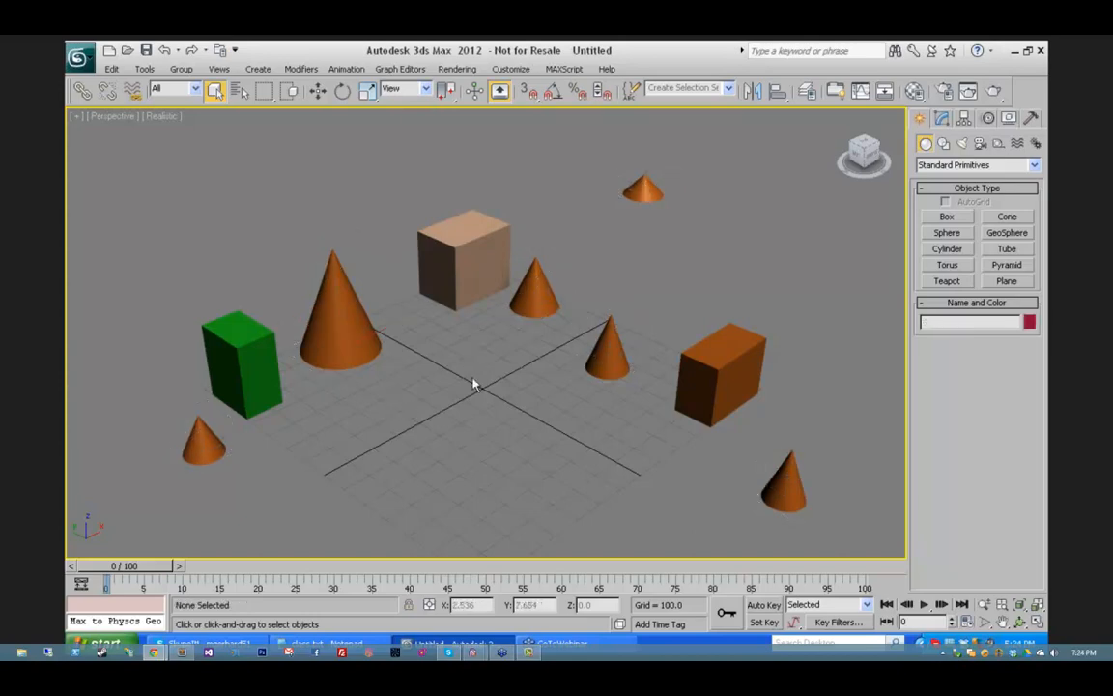
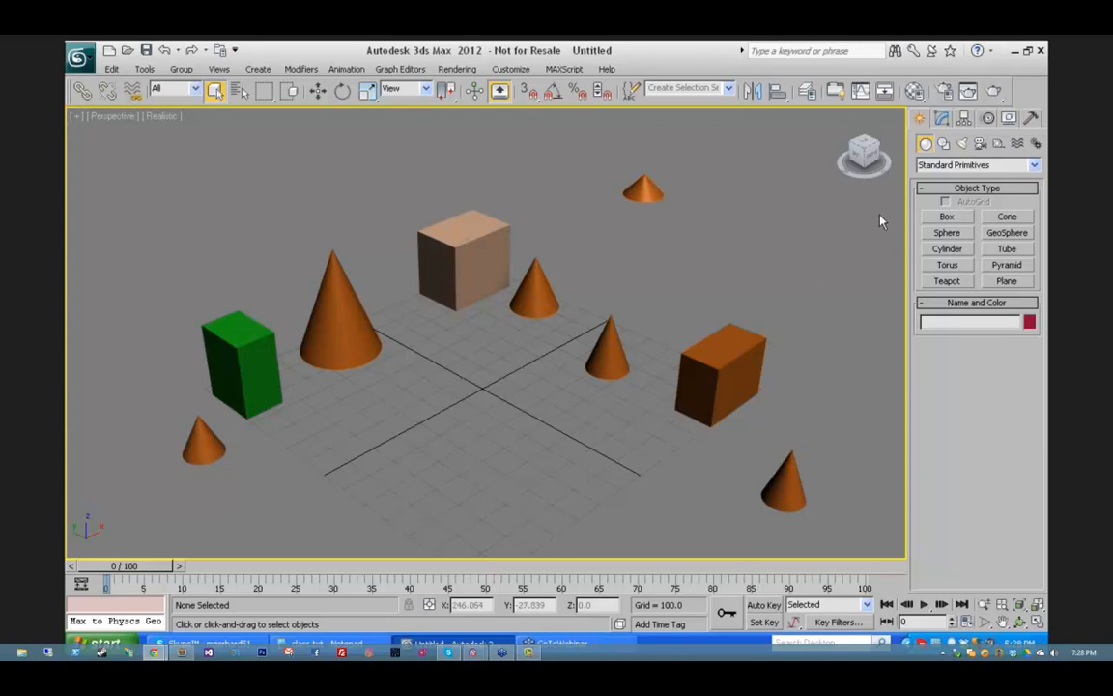
Step: Switch to the desktop, open the trainwreck cutscene video in QuickTime Player, and move its window to the middle of the desktop
left_click(1015, 51)
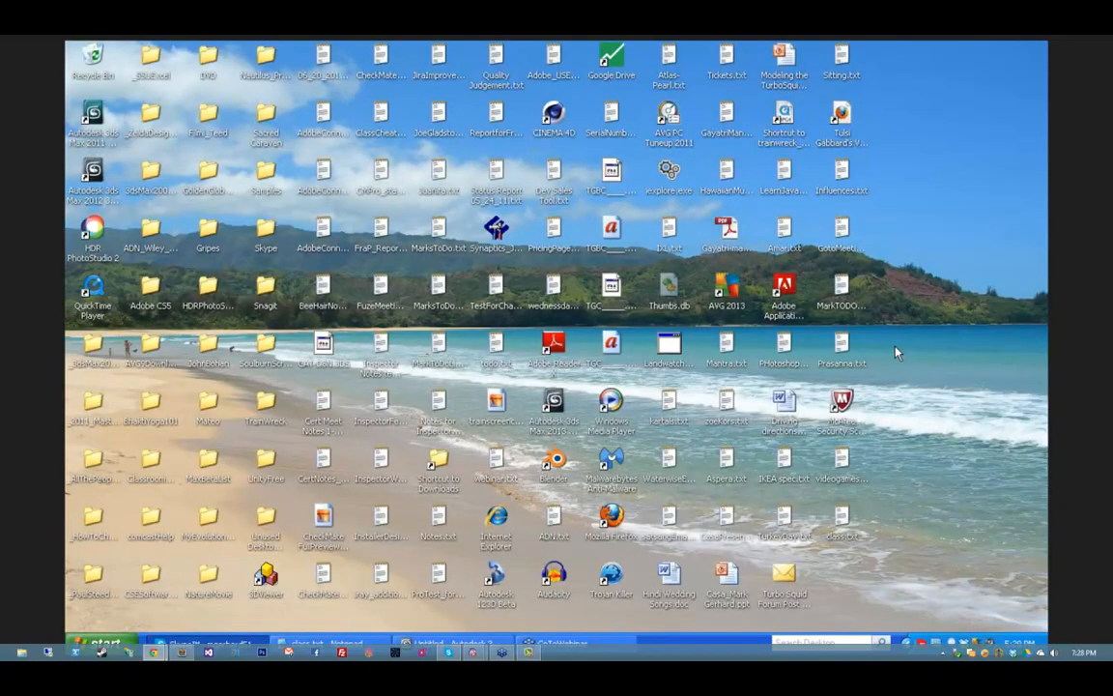
double_click(784, 116)
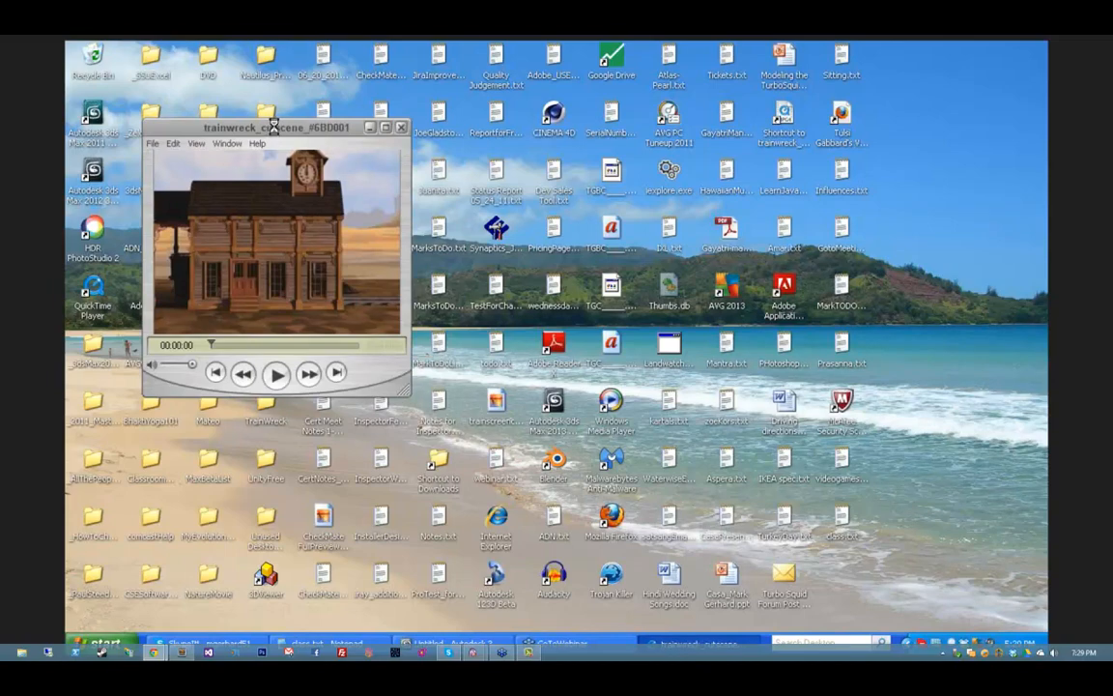
left_click_drag(273, 127, 629, 159)
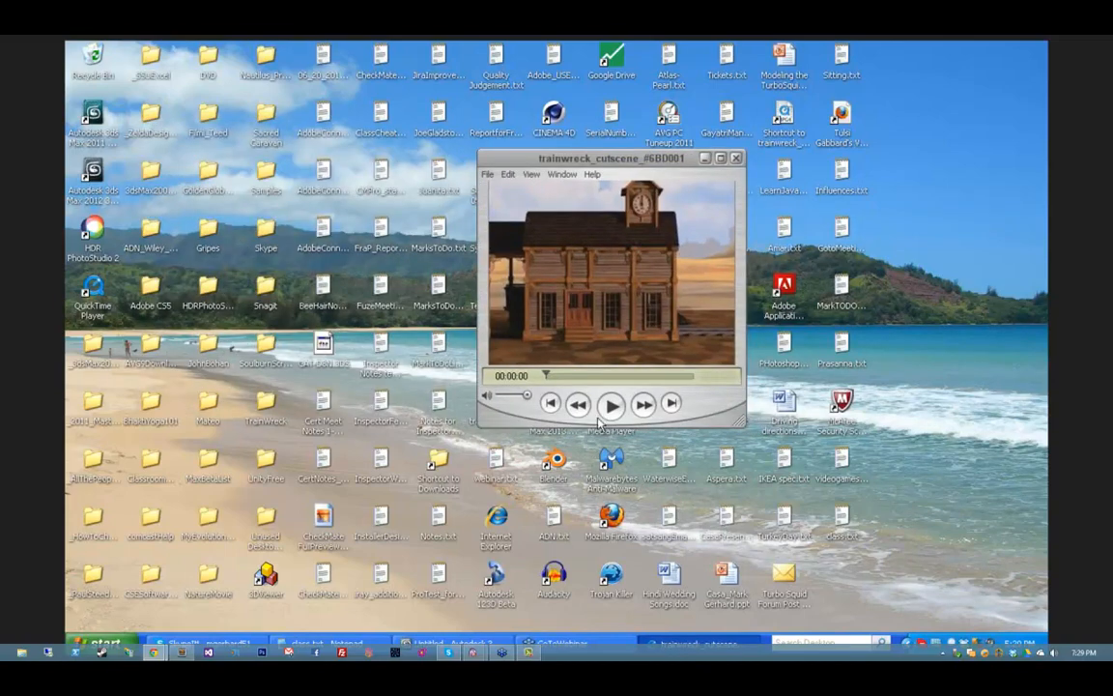
Step: Play and pause the trainwreck cutscene, scrub it to the 4-second mark to examine the train, and close the video
left_click(611, 405)
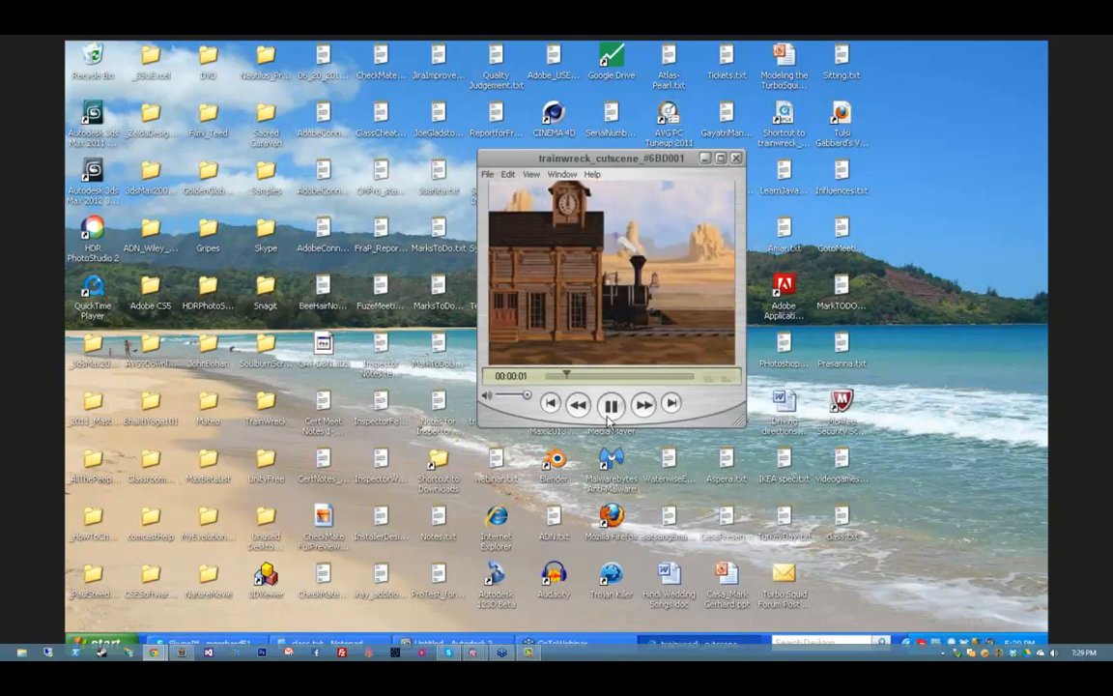
left_click(611, 406)
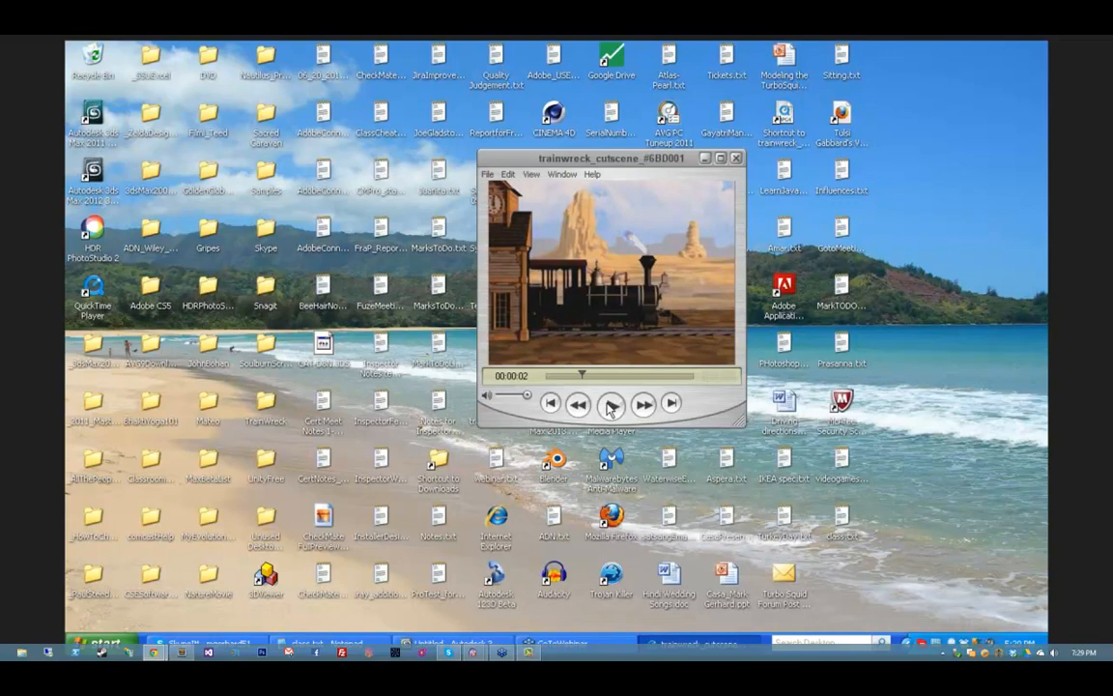
left_click(611, 406)
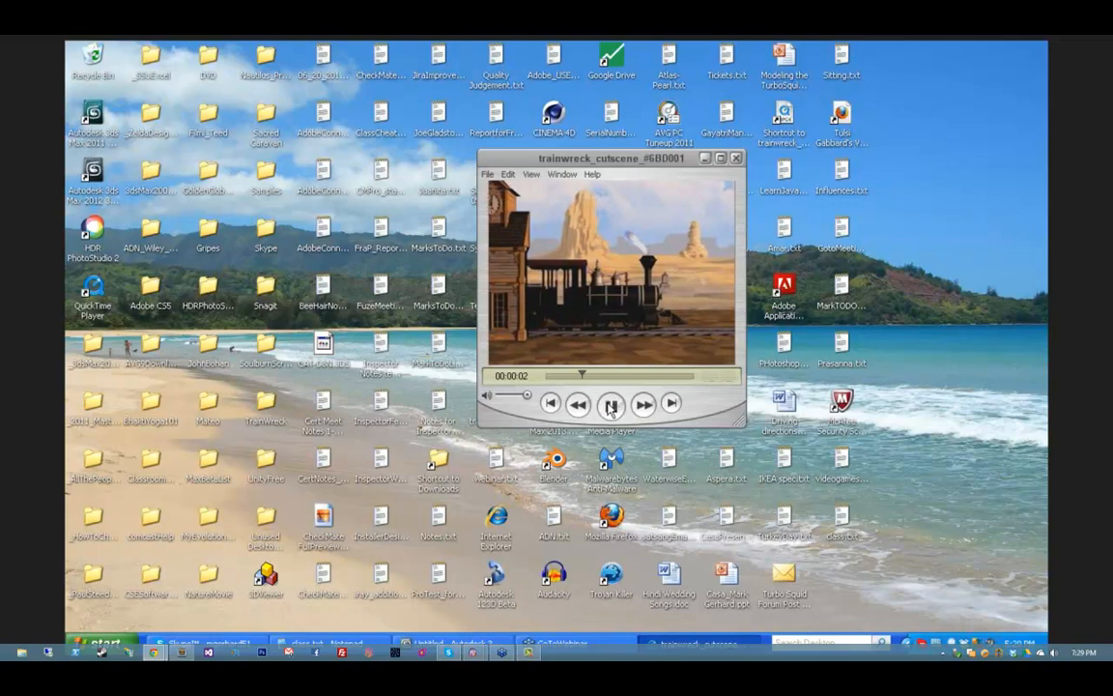
left_click(611, 409)
left_click_drag(646, 377, 597, 376)
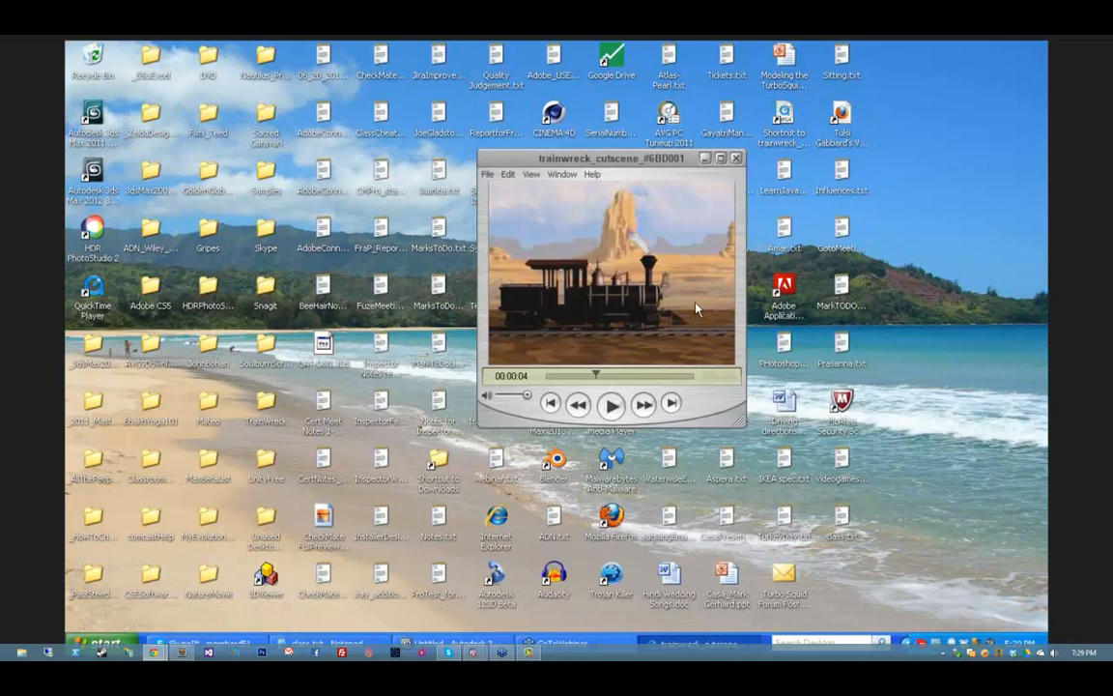
left_click(736, 158)
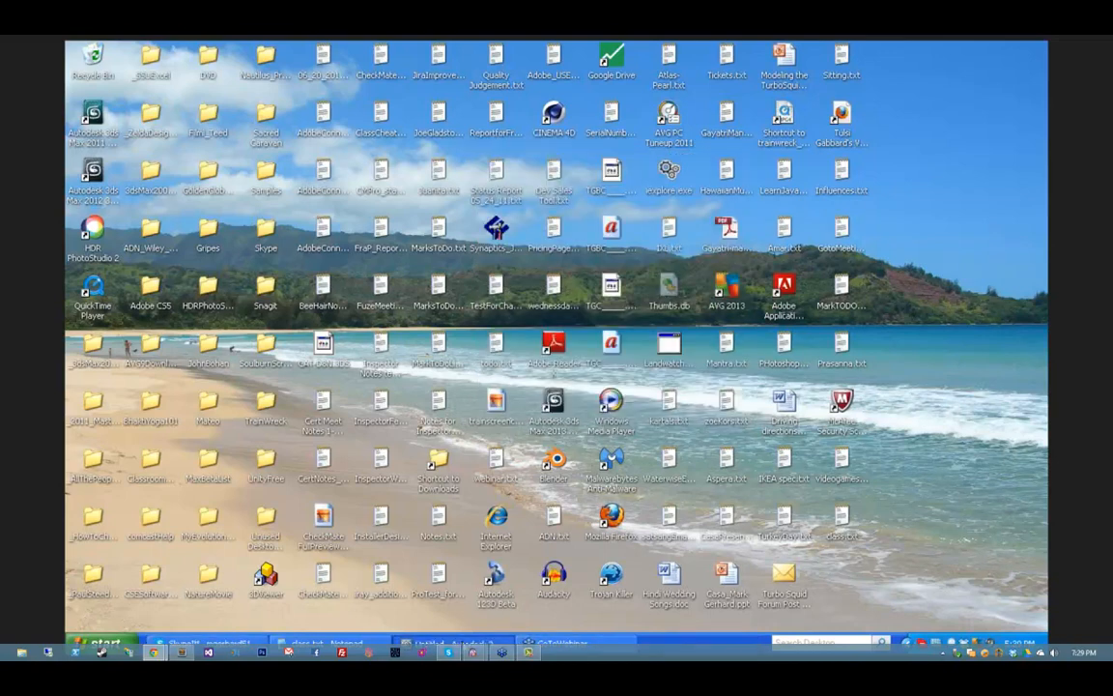
Step: Switch back to 3ds Max and open the recent scene Train_01_MG02.max
left_click(471, 640)
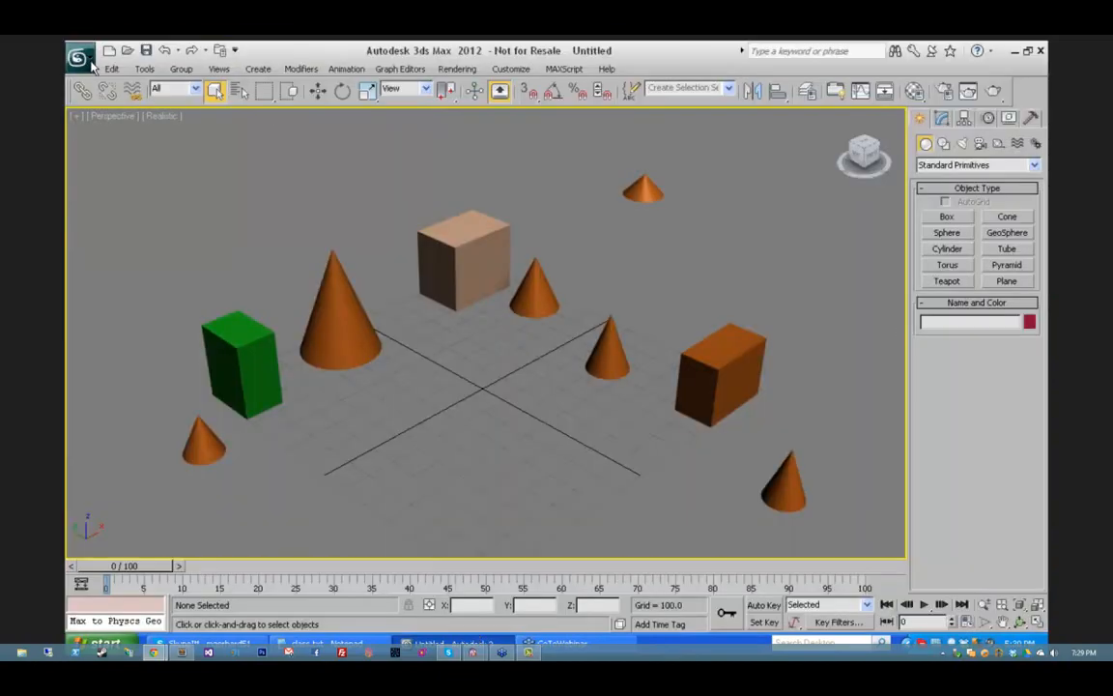
left_click(87, 60)
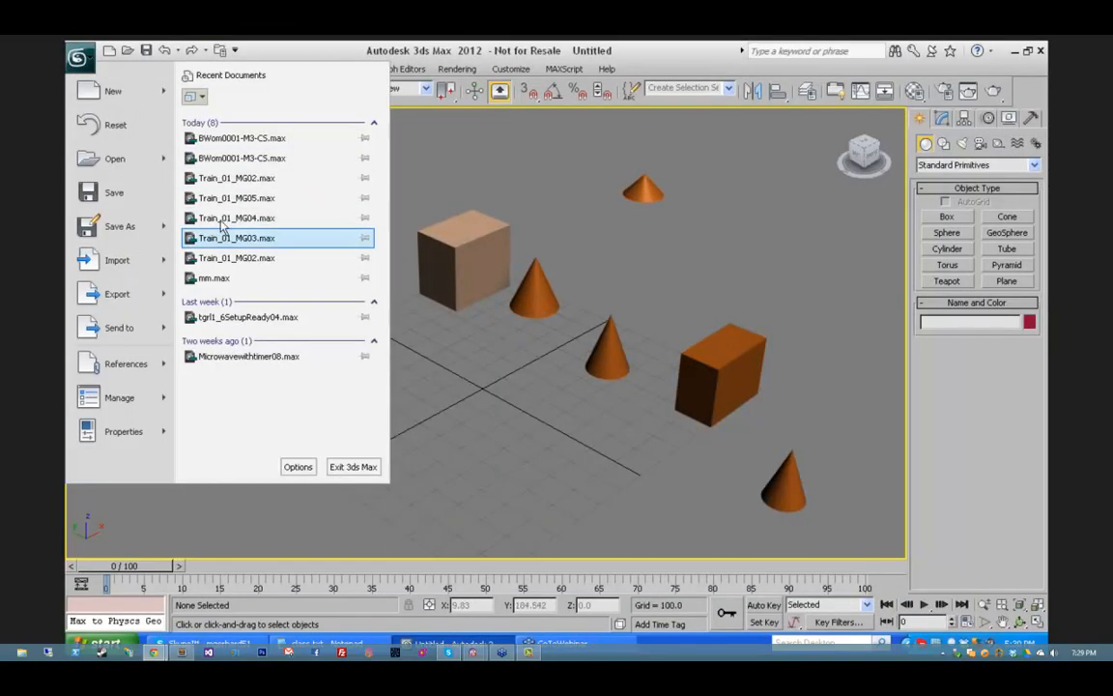
left_click(229, 179)
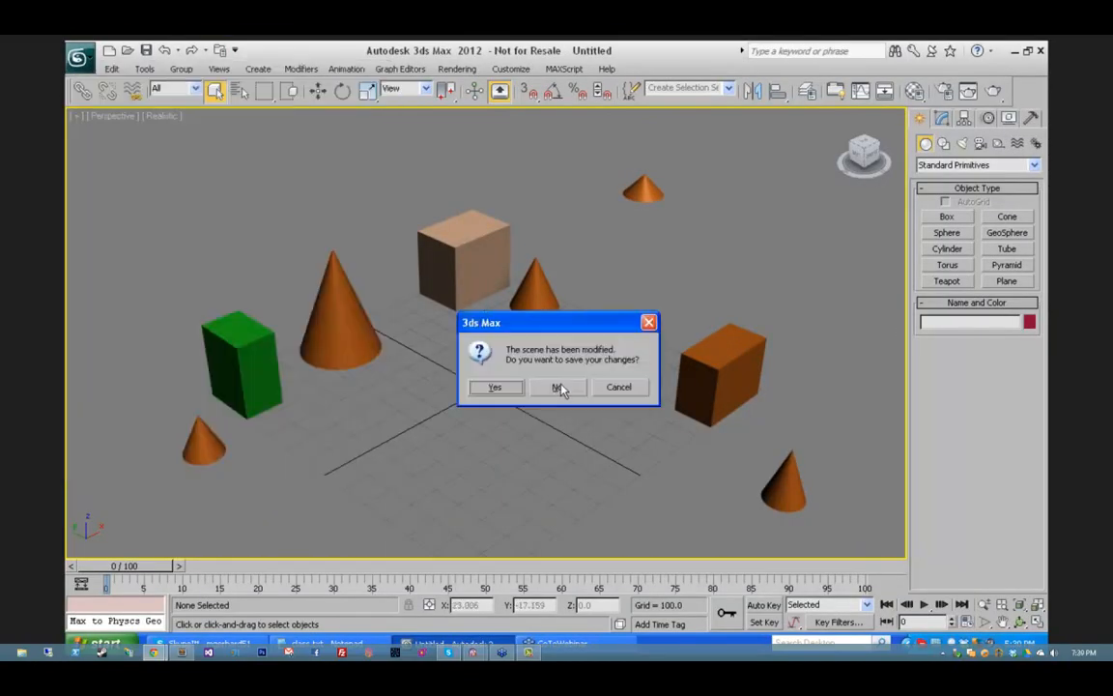
left_click(494, 387)
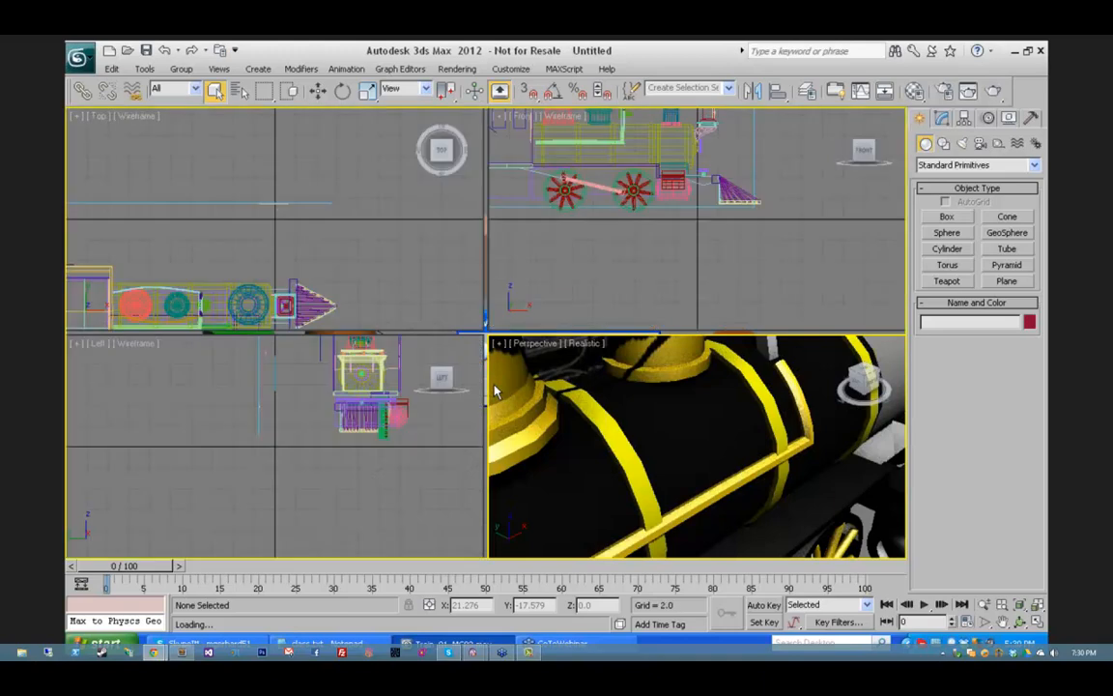
left_click(741, 480)
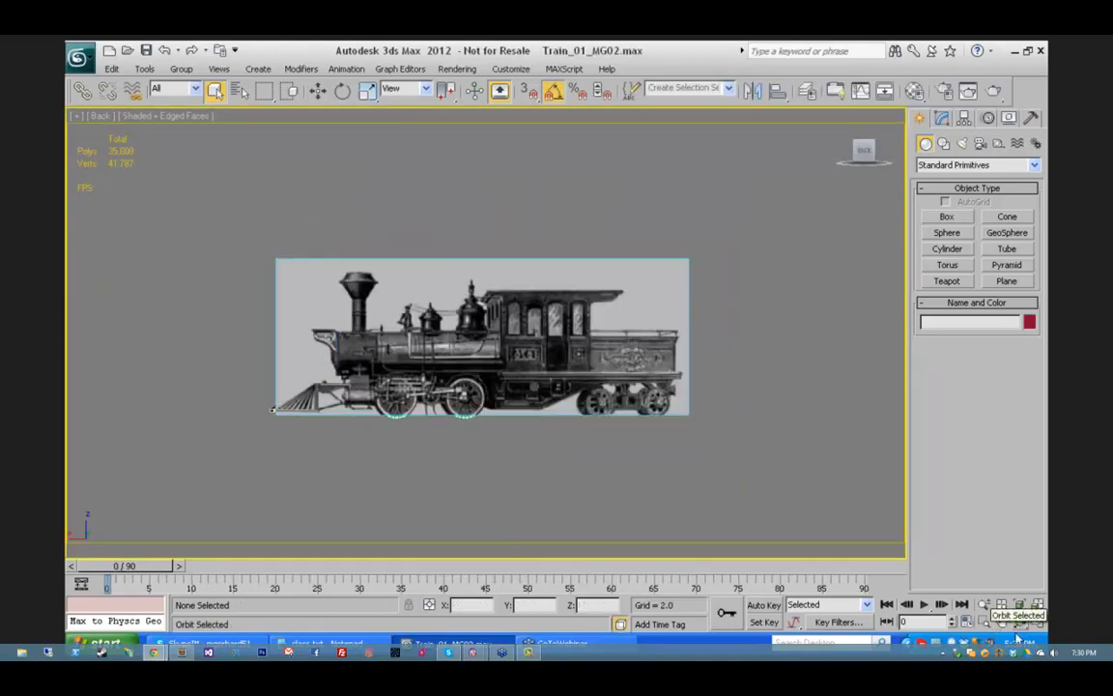
Step: Select the locomotive reference image box and orbit around the scene to examine the train model standing in front of it
key("ctrl+r")
left_click_drag(440, 360, 486, 374)
right_click(485, 374)
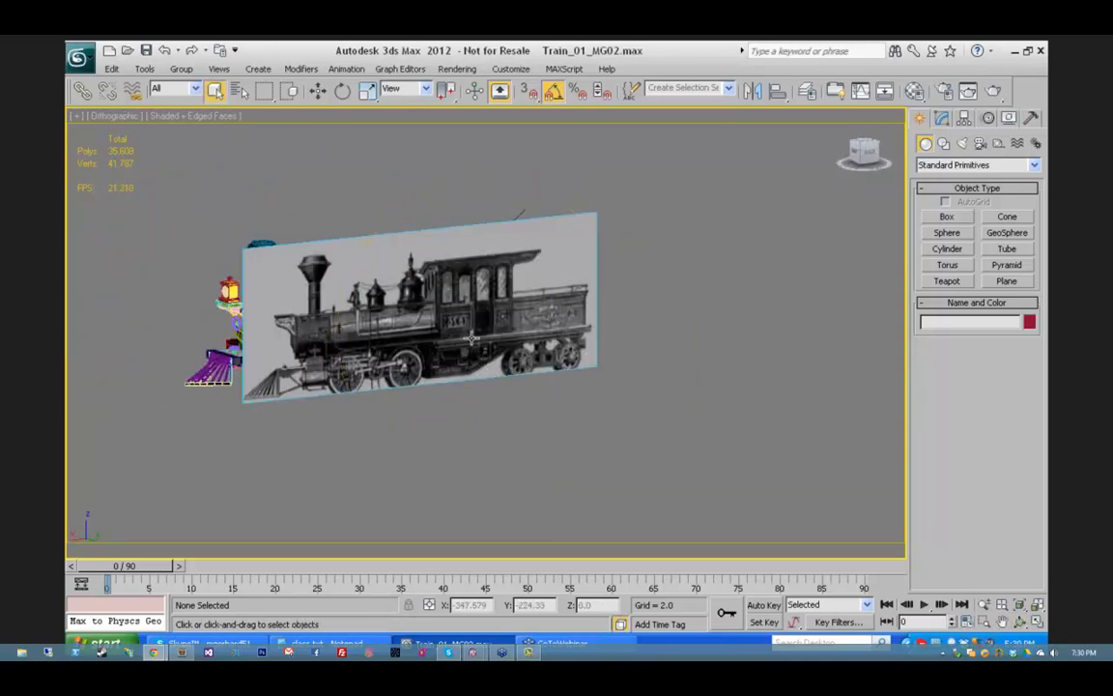
left_click(468, 338)
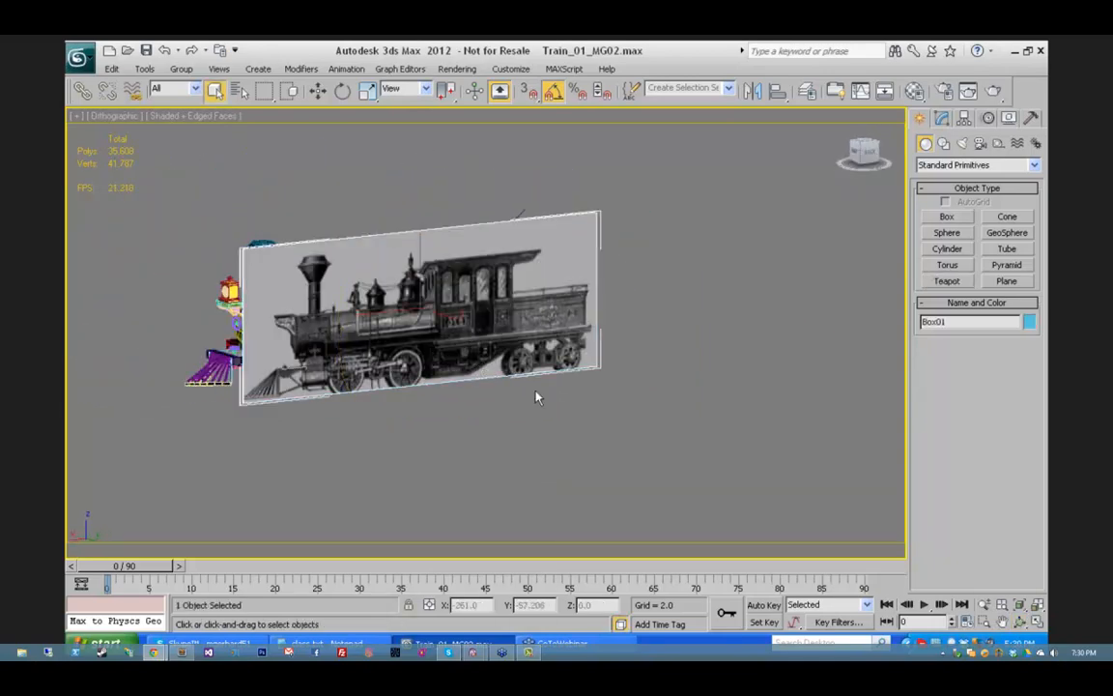
left_click(1019, 621)
left_click_drag(417, 324, 549, 281)
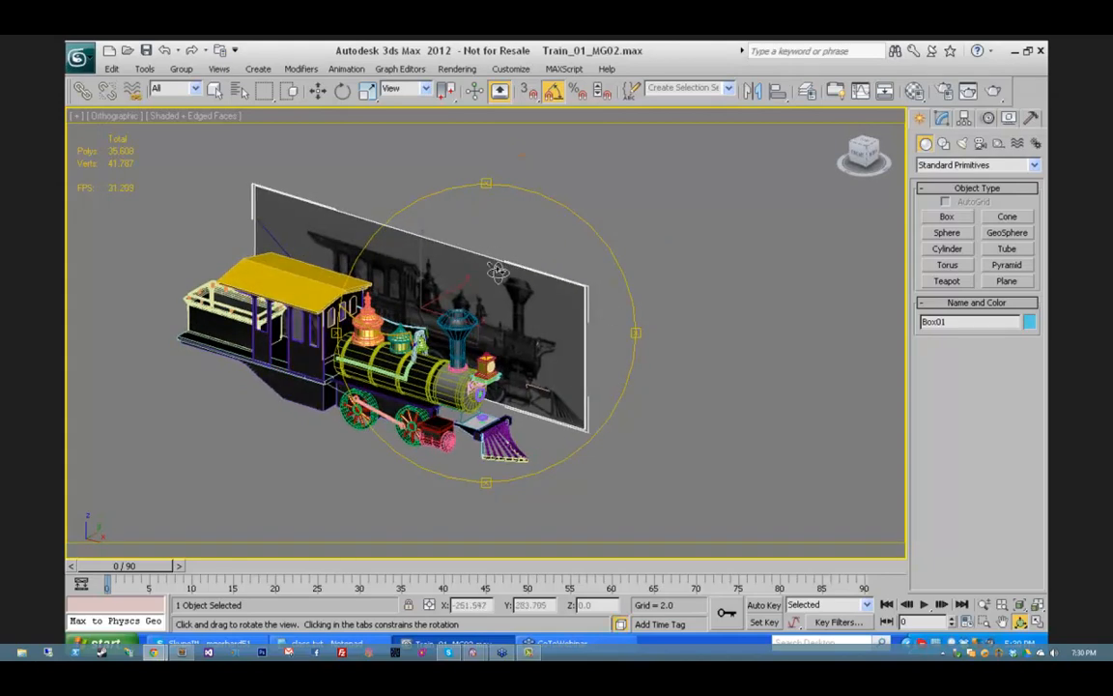
middle_click_drag(453, 237, 554, 241)
left_click_drag(554, 240, 519, 321)
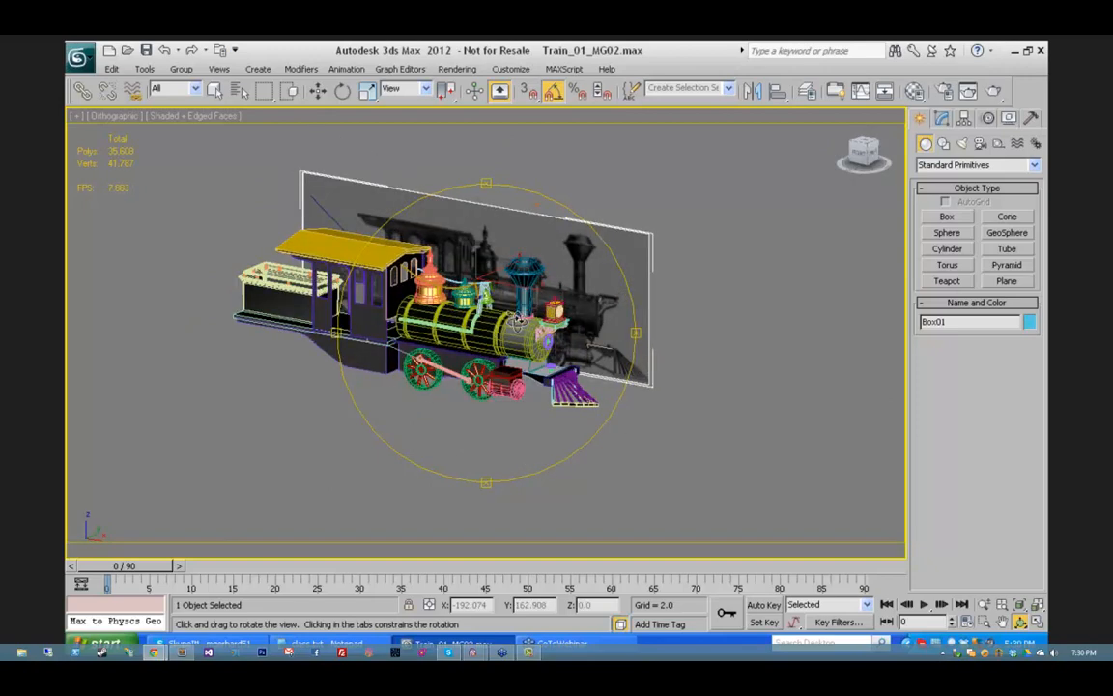
left_click(81, 58)
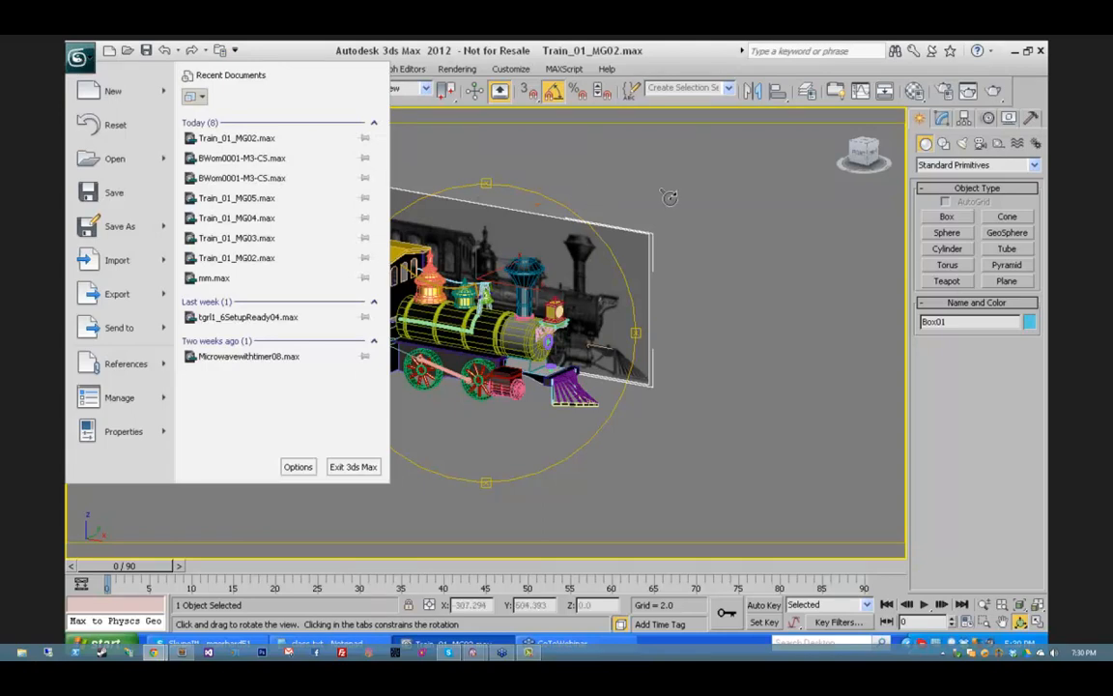
left_click(595, 197)
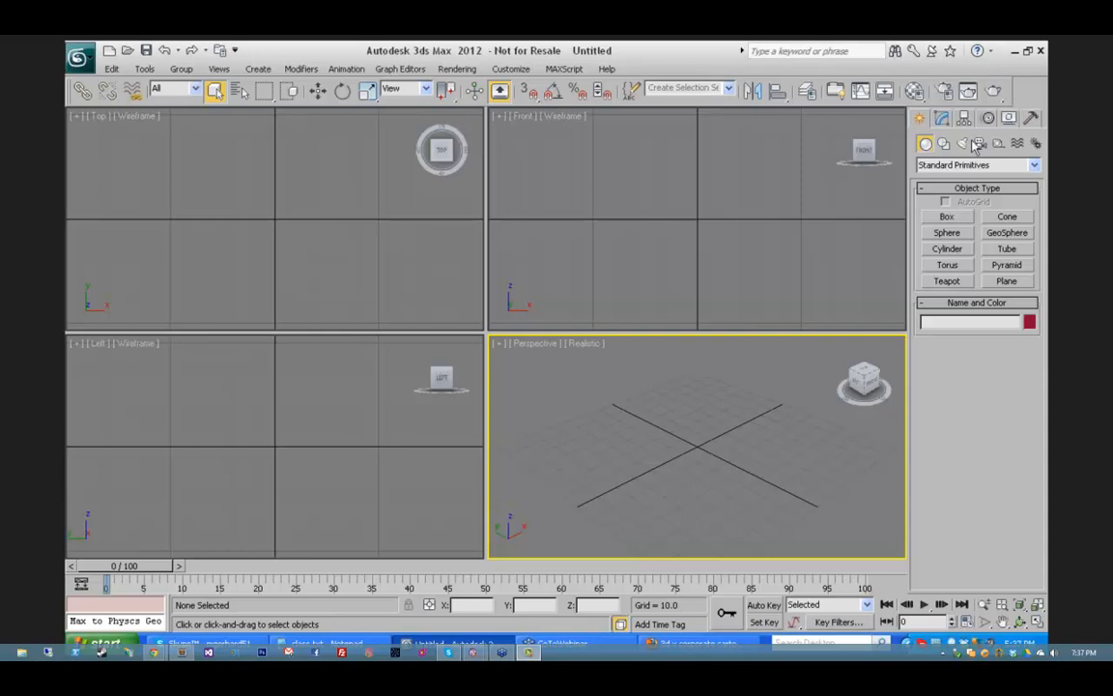
Step: Create three boxes in a row along the back of the Perspective grid, about 25, 27 and 21 units high
left_click(947, 218)
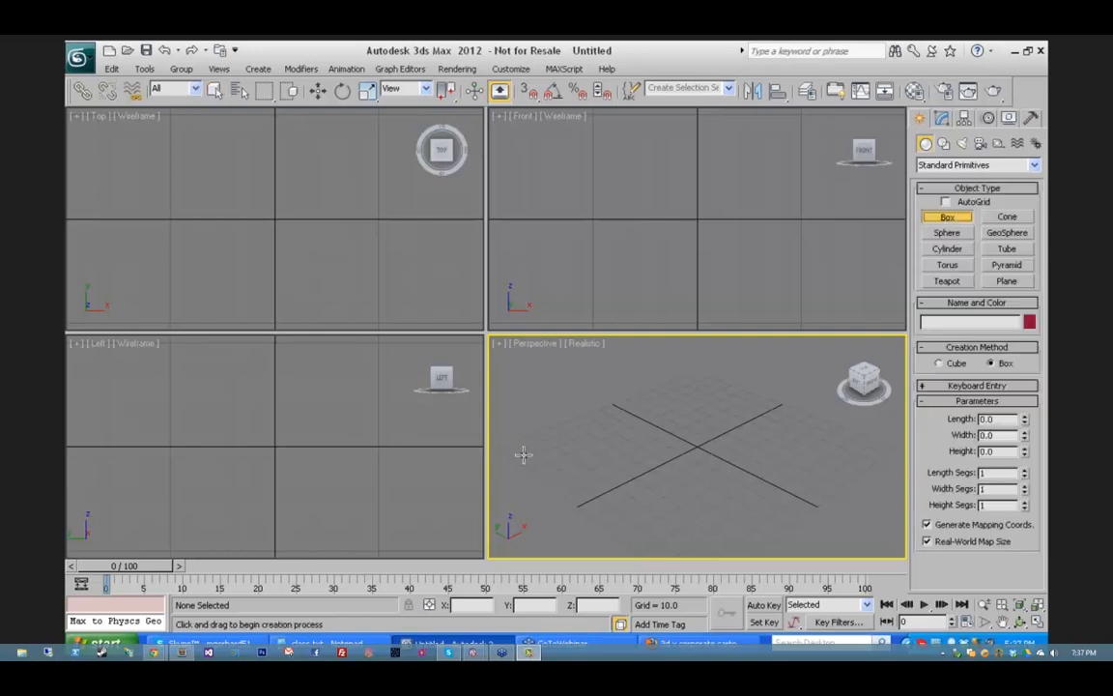
left_click_drag(552, 448, 532, 458)
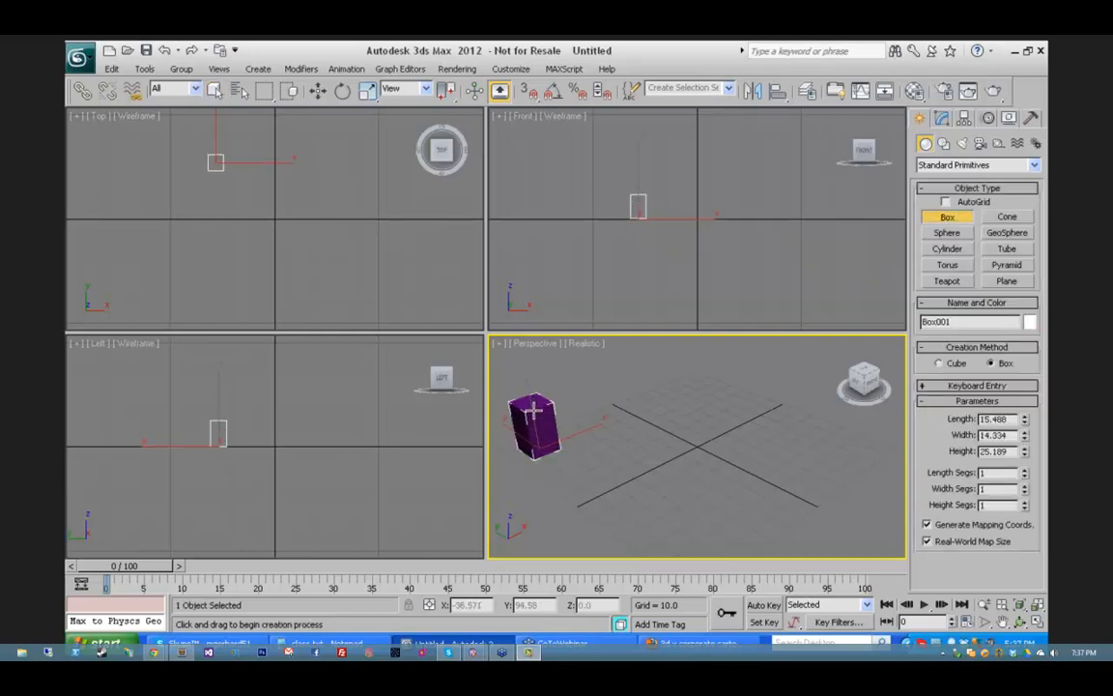
left_click(530, 413)
left_click_drag(622, 400, 614, 412)
left_click(609, 370)
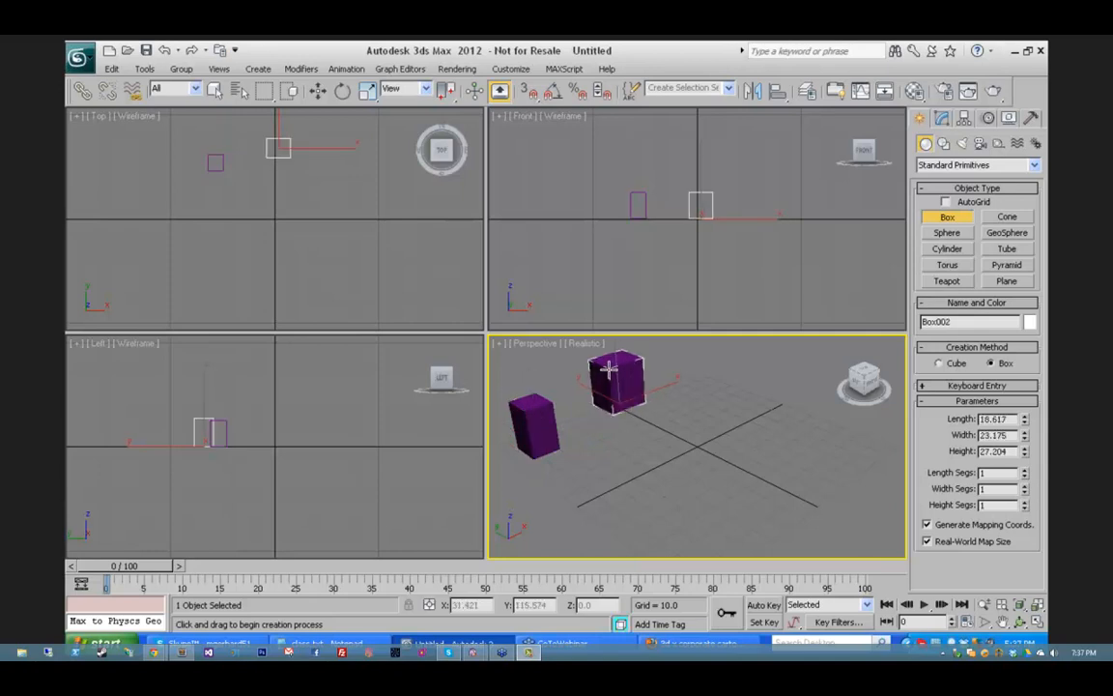
left_click_drag(696, 366, 687, 376)
left_click(688, 358)
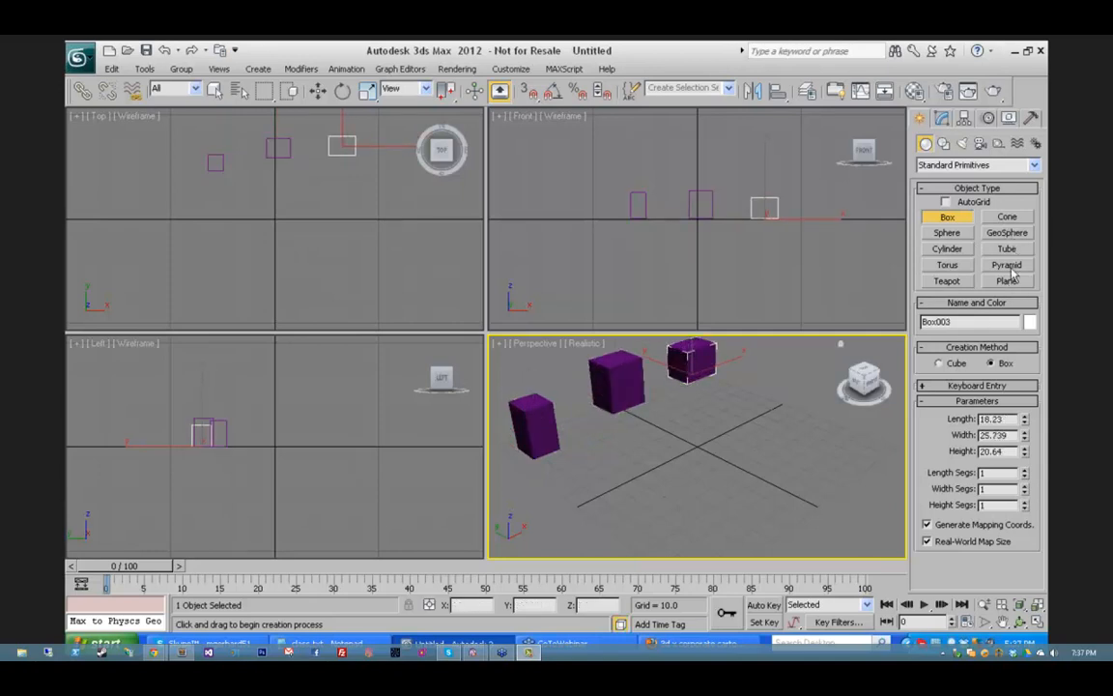
Step: Create three pyramids in a row along the grid's right side, the nearest about 17 by 12 units and 27 high
left_click(1007, 265)
left_click_drag(772, 385, 873, 464)
left_click(771, 373)
left_click(841, 416)
left_click(881, 414)
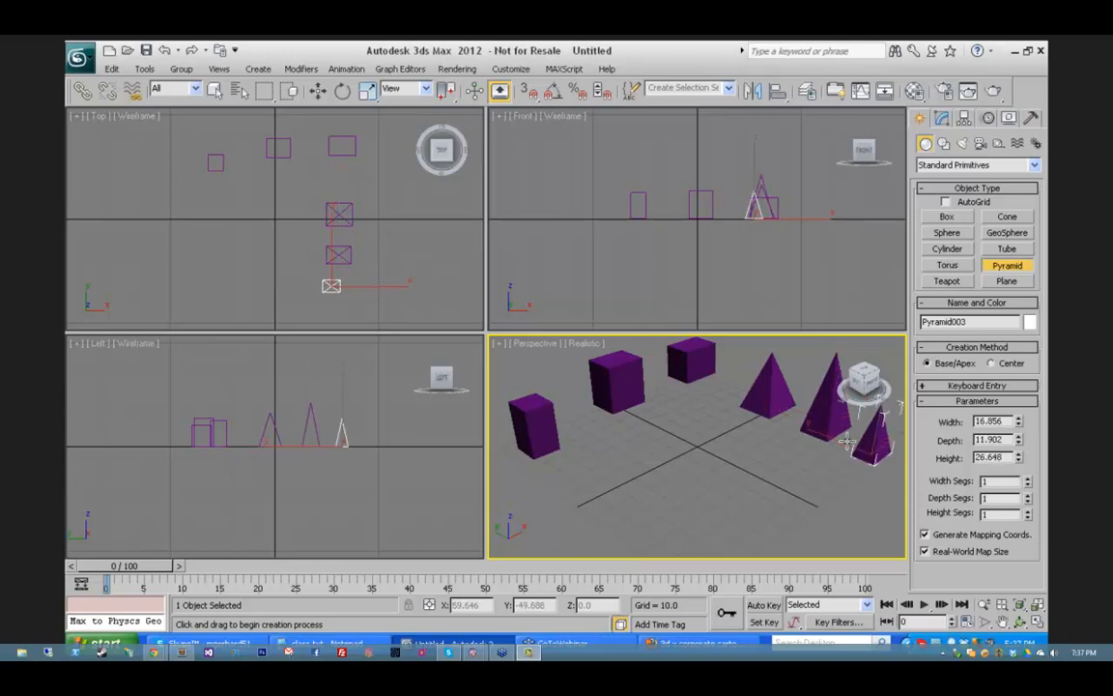
Step: Create a teapot with a radius of about 12 units at the grid's front left and set its object colour to light peach
left_click(957, 284)
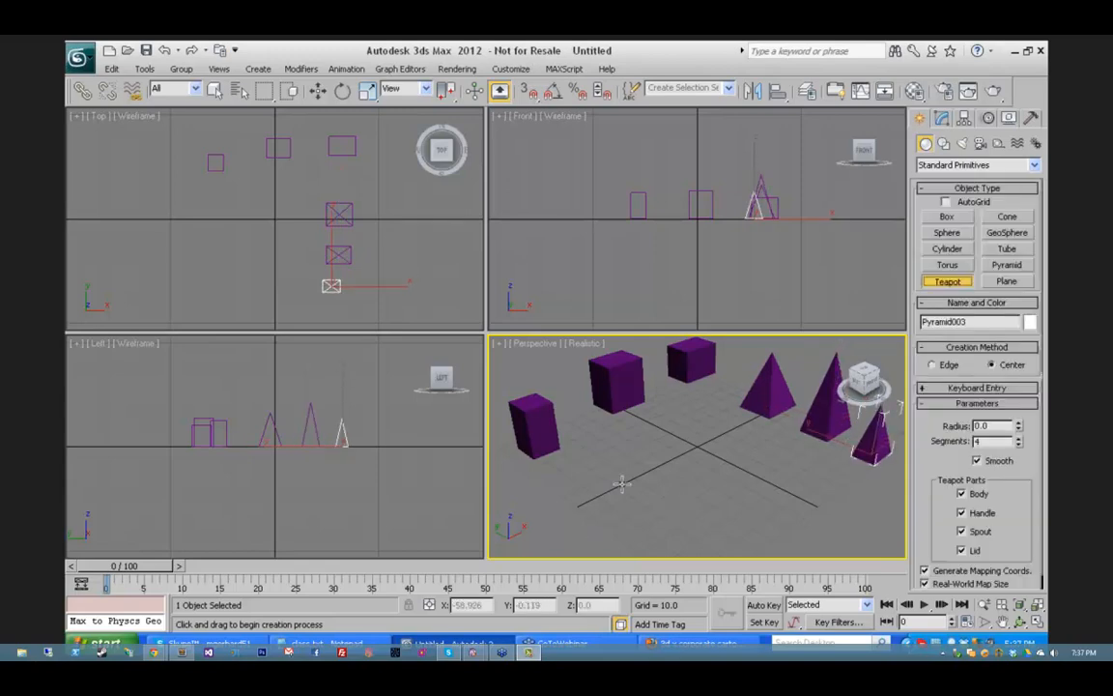
left_click_drag(626, 470, 586, 483)
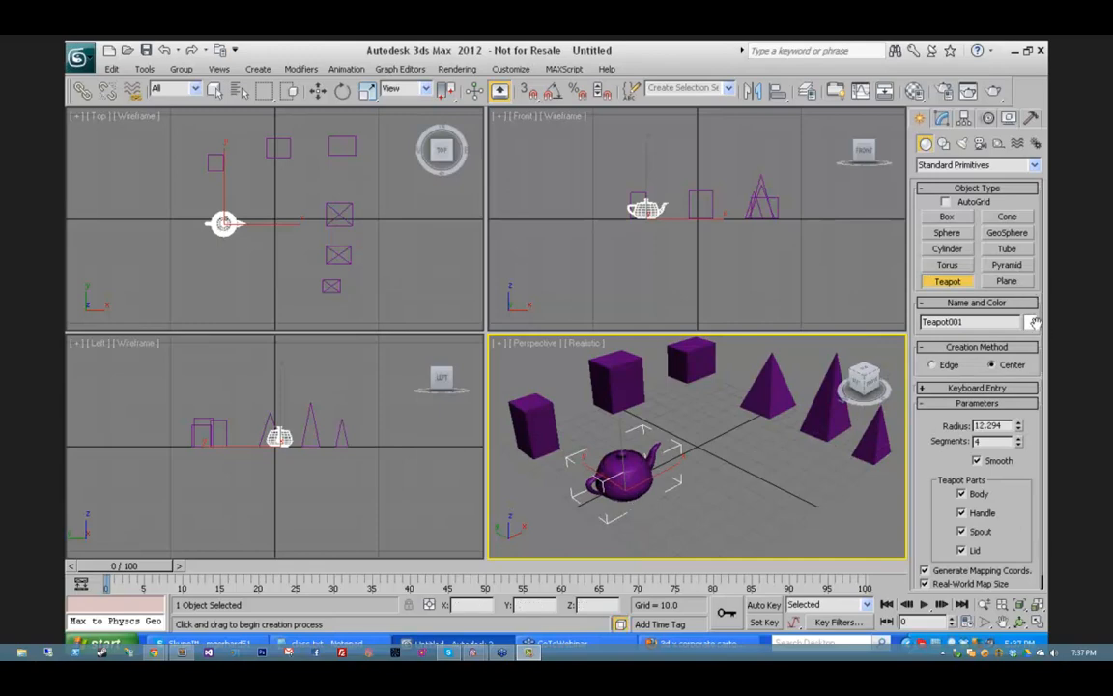
left_click(1030, 322)
left_click(453, 283)
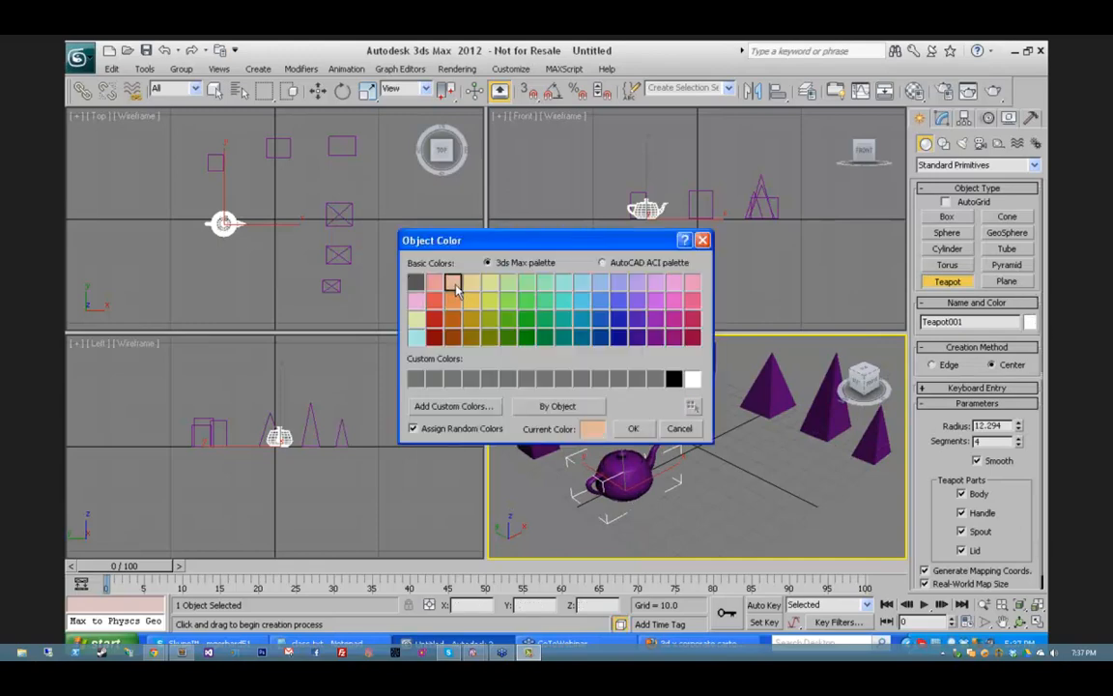
left_click(633, 428)
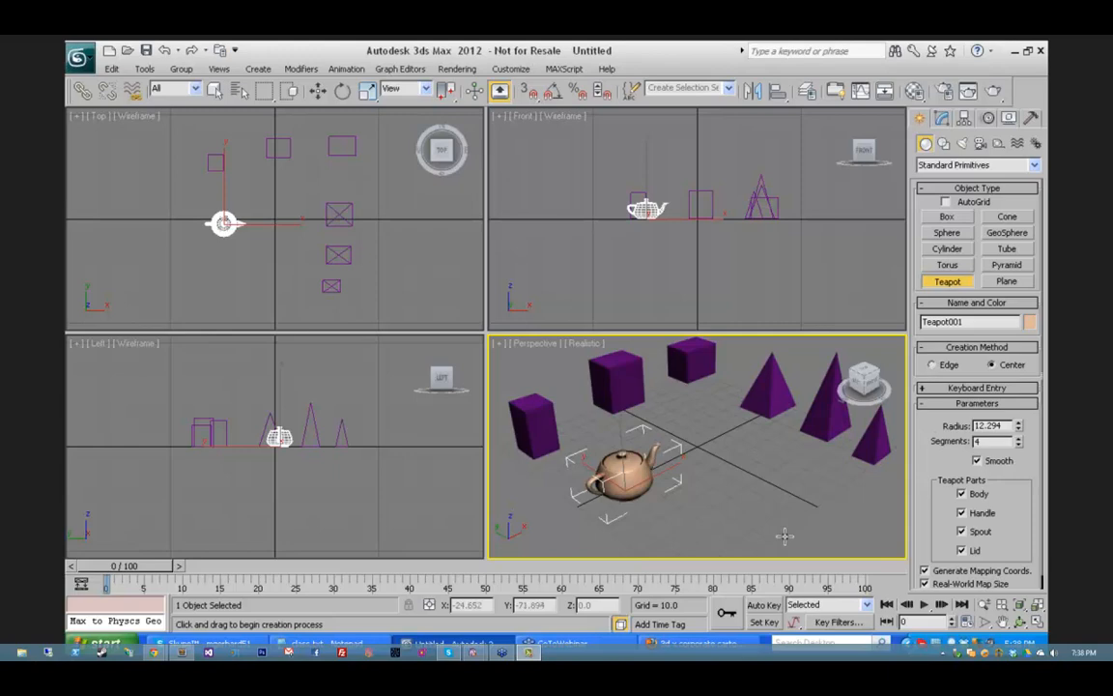
Step: Finish creating teapots, isolate the teapot, and exit isolation mode to bring back the boxes and pyramids
right_click(733, 537)
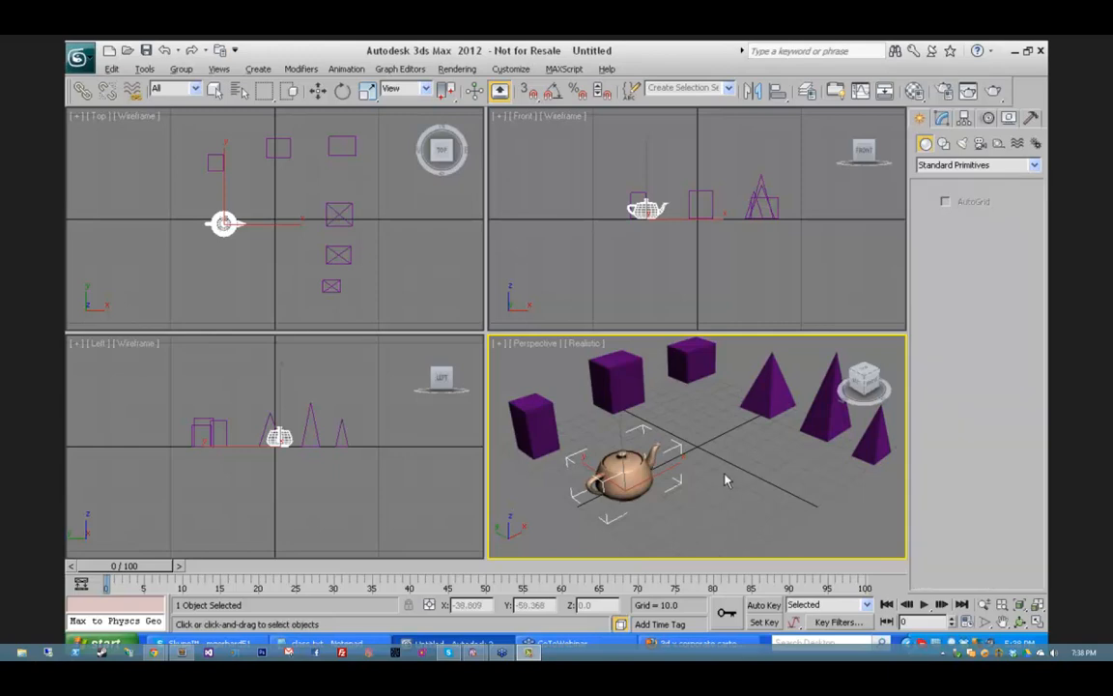
key("alt+q")
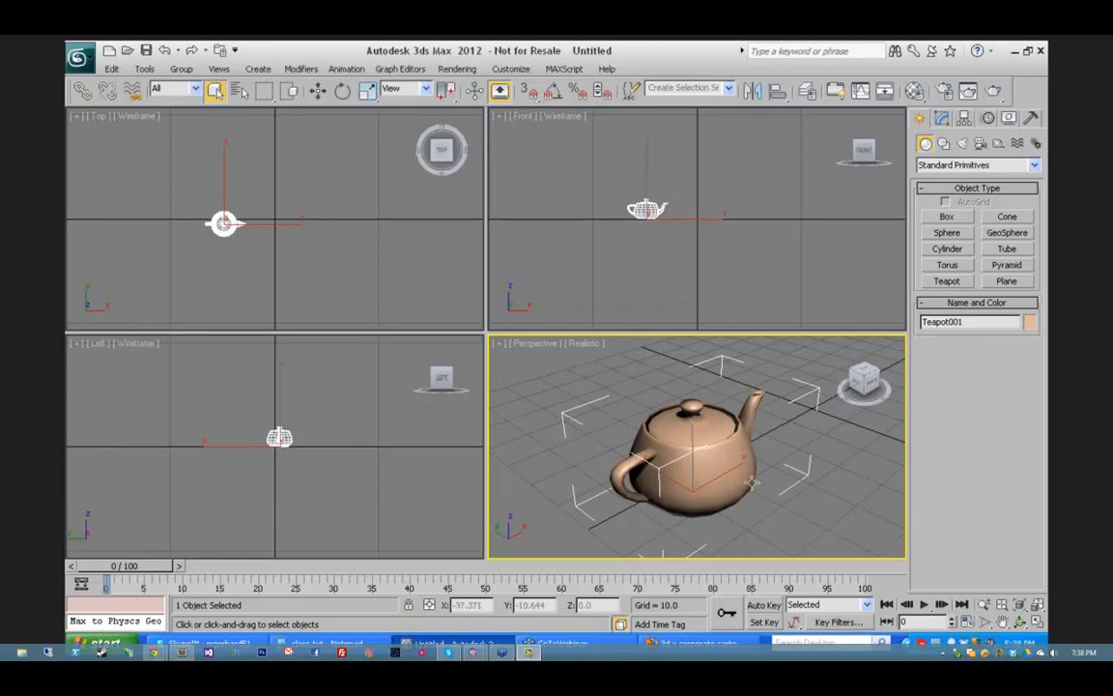
left_click(209, 643)
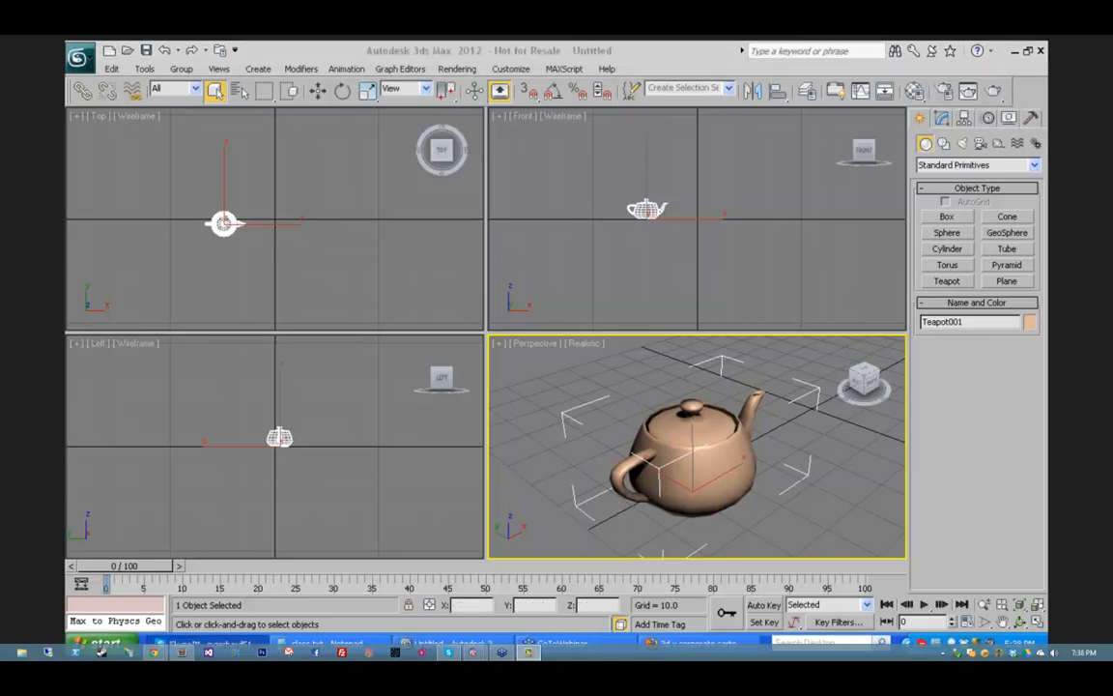
left_click_drag(1043, 379, 266, 137)
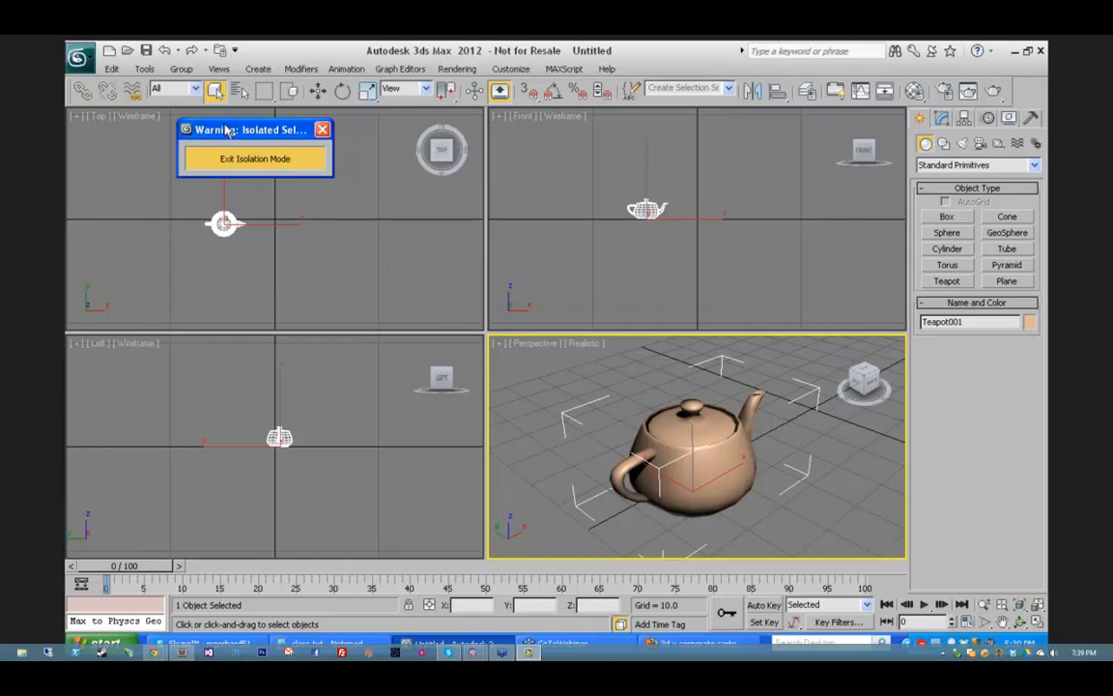
left_click(239, 163)
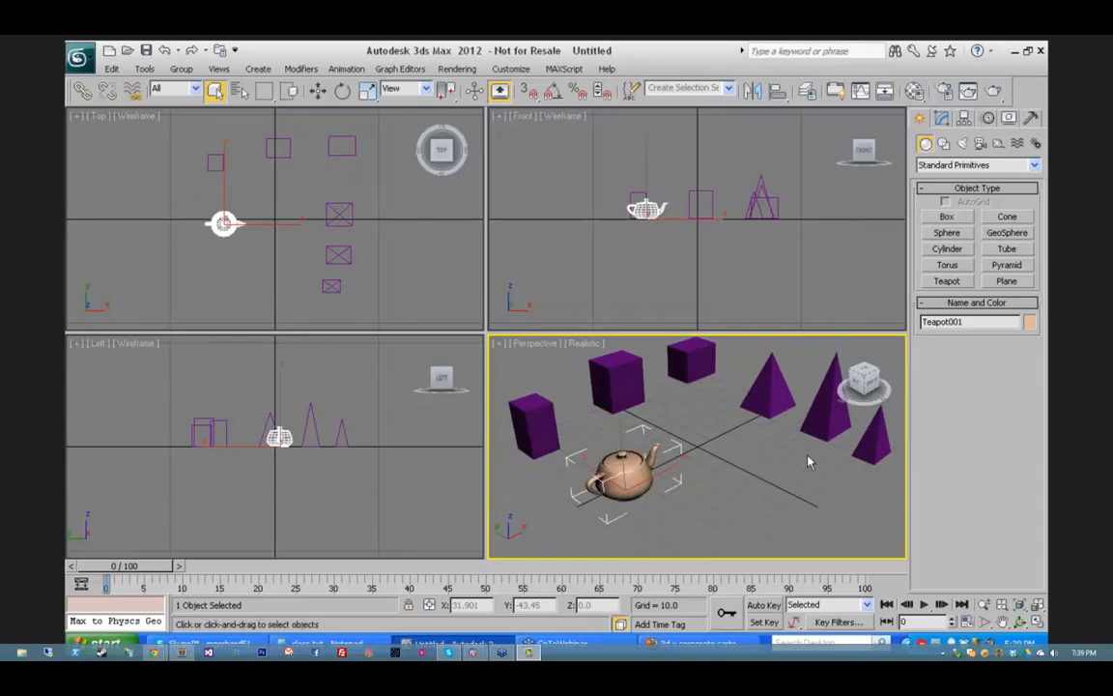
Step: Isolate the teapot and maximise the Perspective viewport, keeping the isolation dialog clear of the model
key("alt+q")
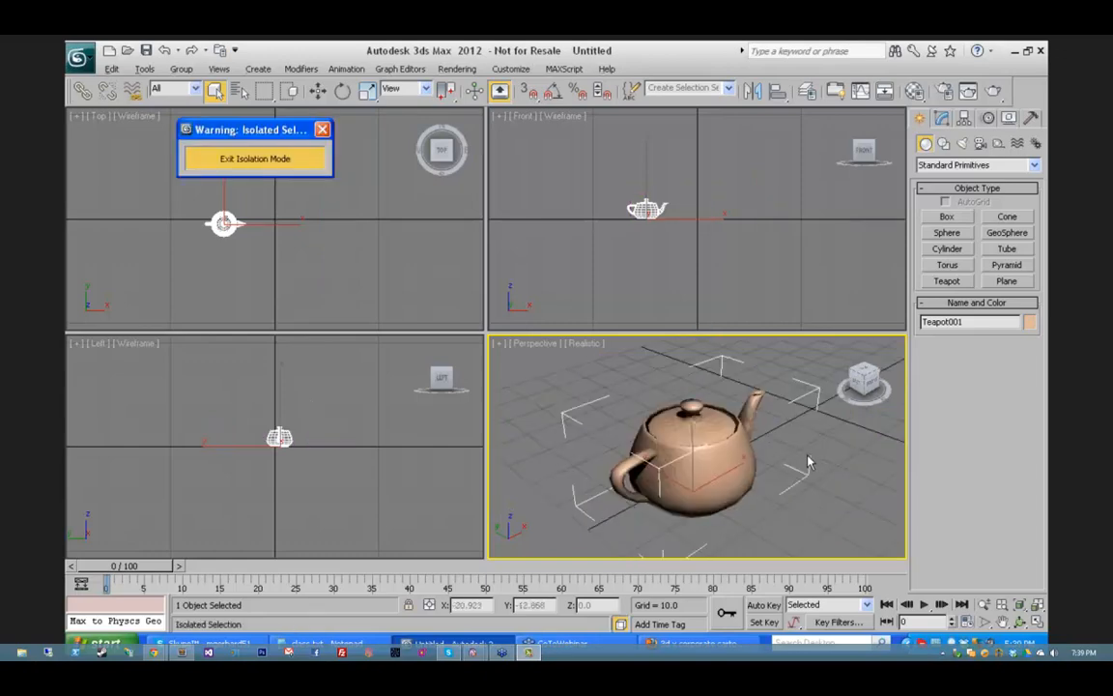
left_click(984, 605)
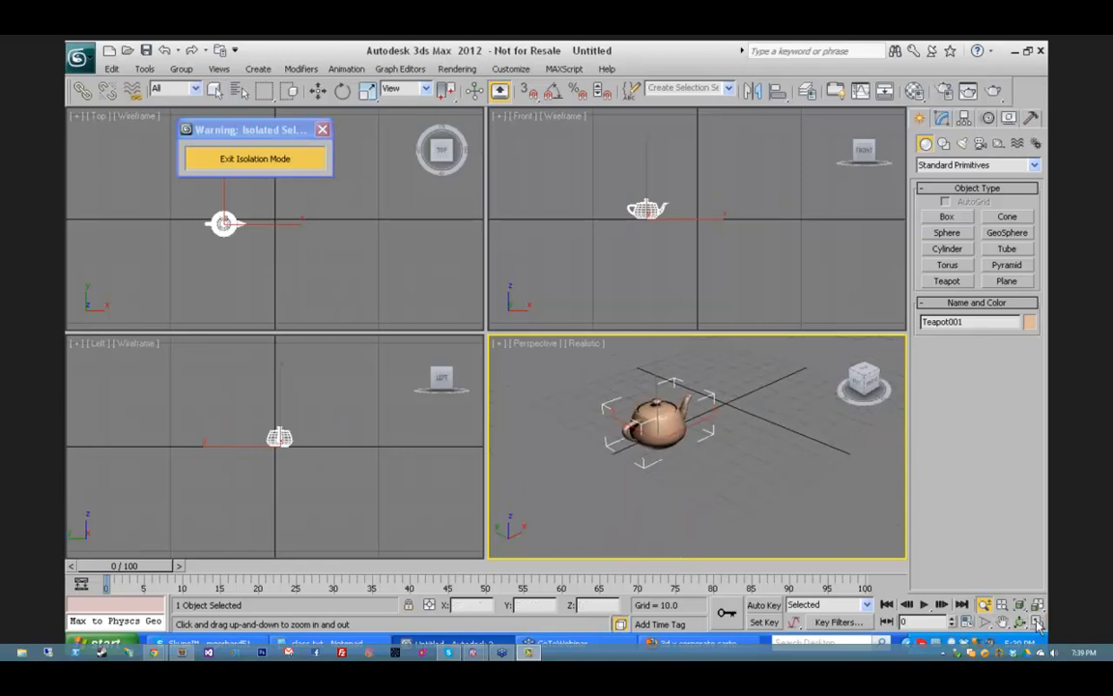
key("alt+w")
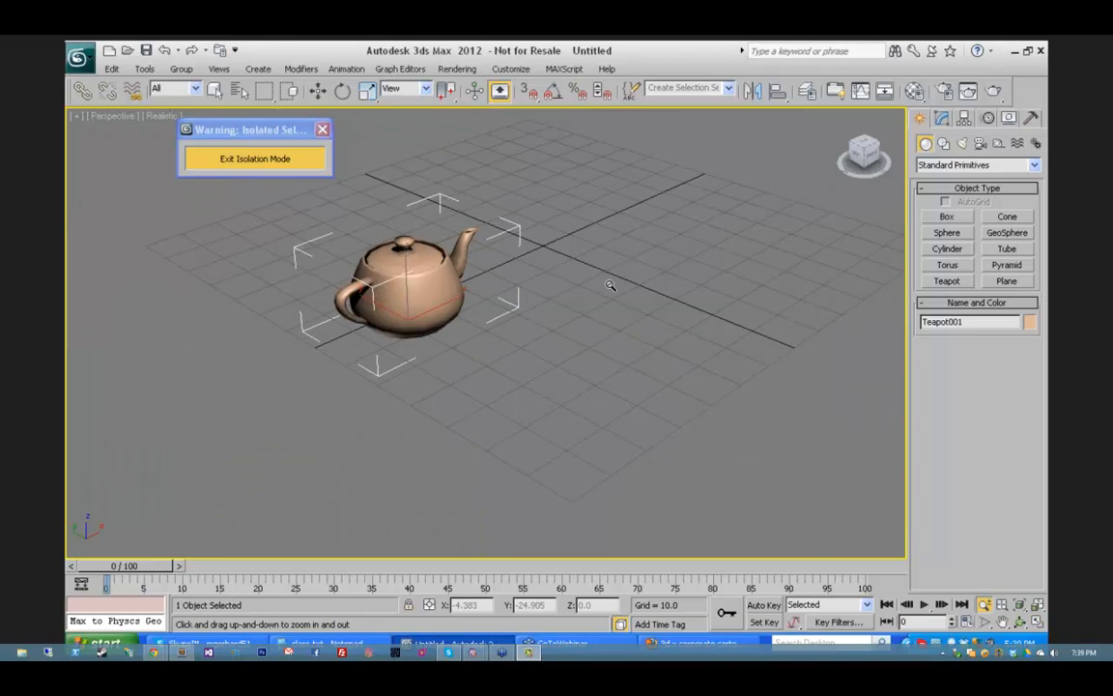
key("q")
right_click(557, 238)
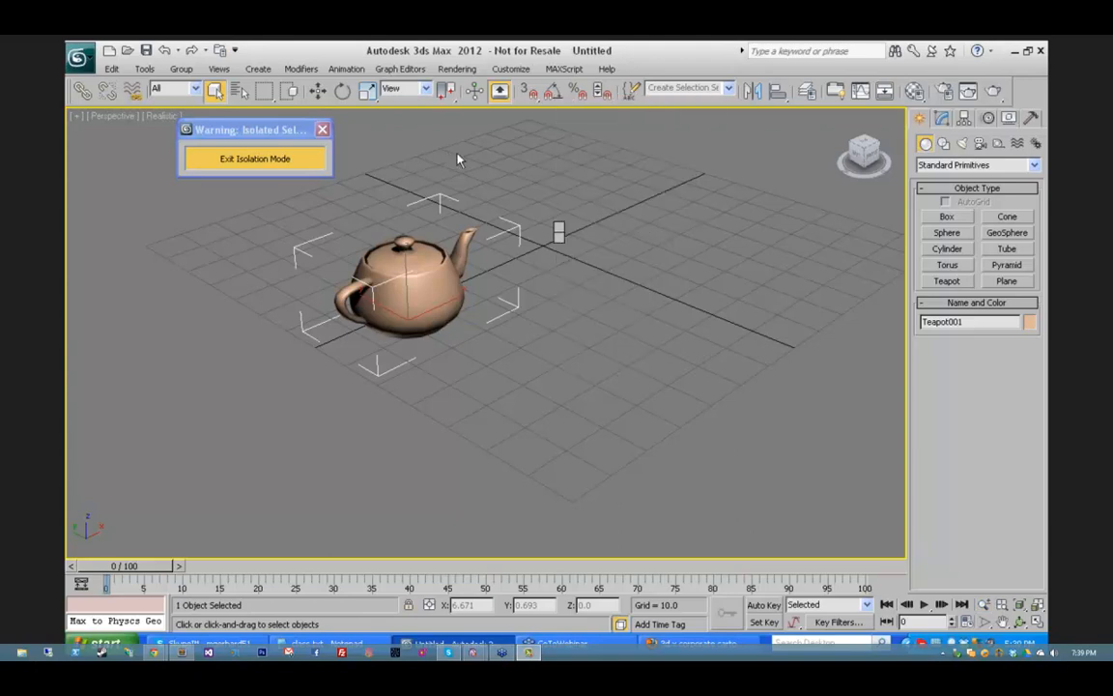
left_click_drag(239, 134, 167, 180)
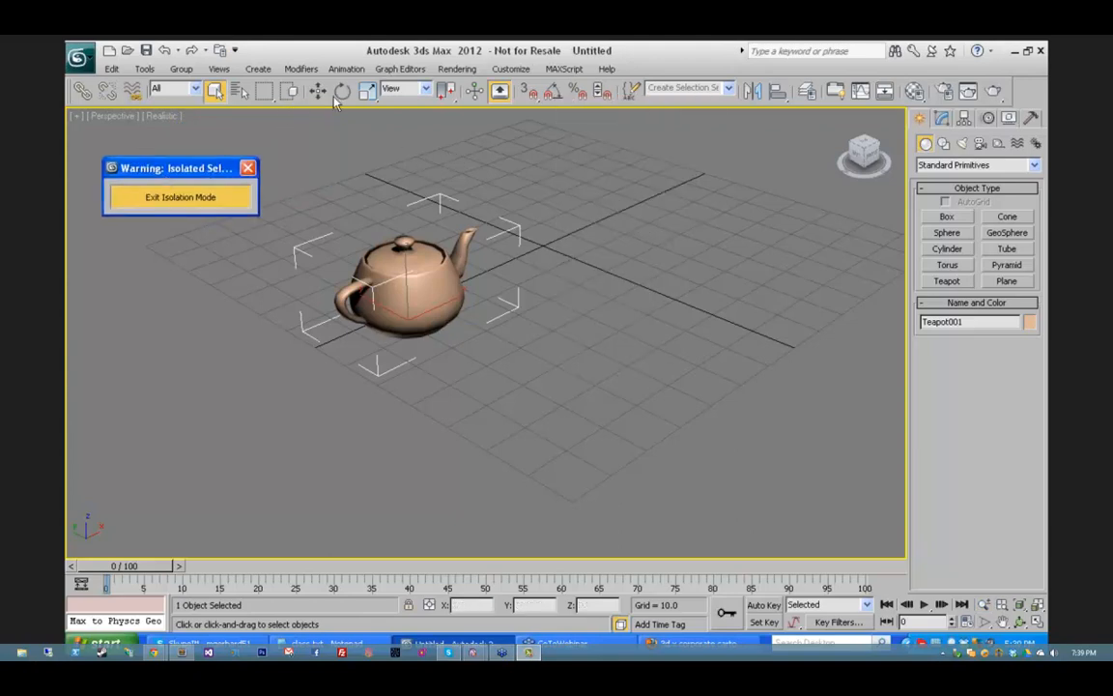
Step: Switch the teapot's transform gizmo between Move, Rotate and Uniform Scale, ending on Move
left_click(317, 90)
left_click(344, 93)
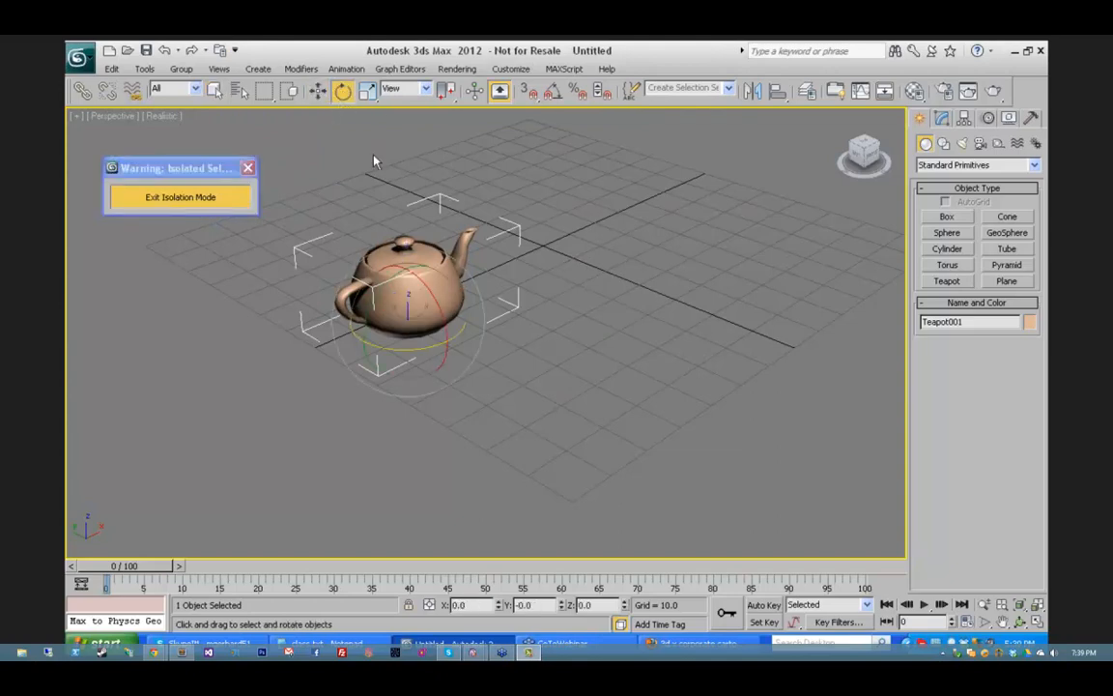
left_click(368, 94)
left_click(317, 91)
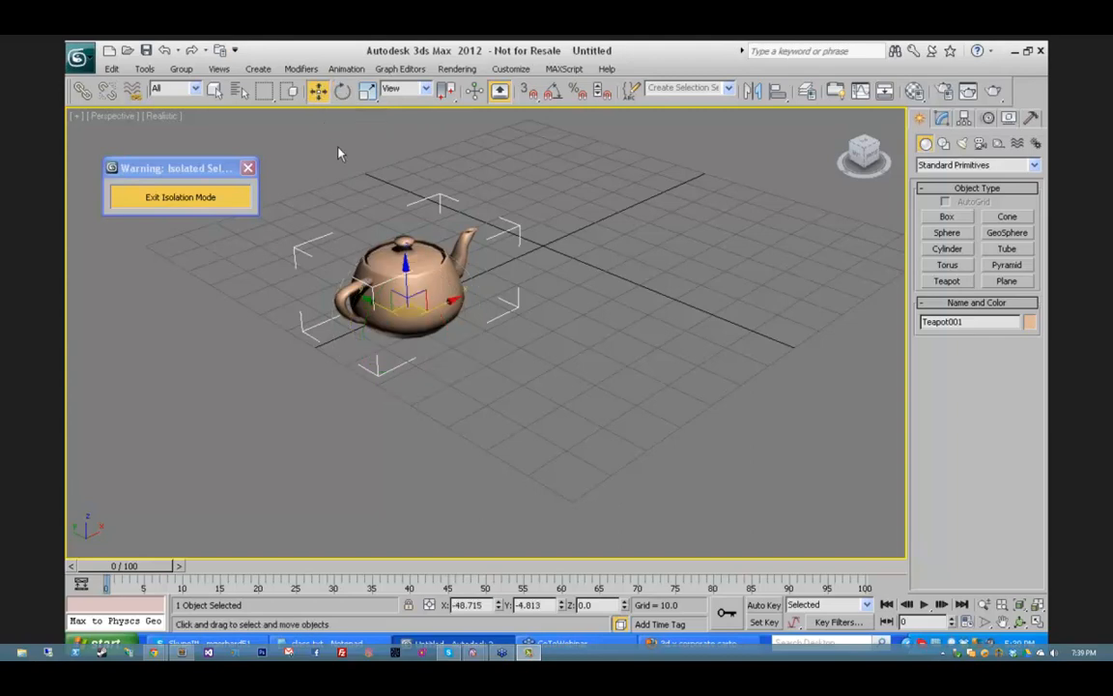
left_click(369, 92)
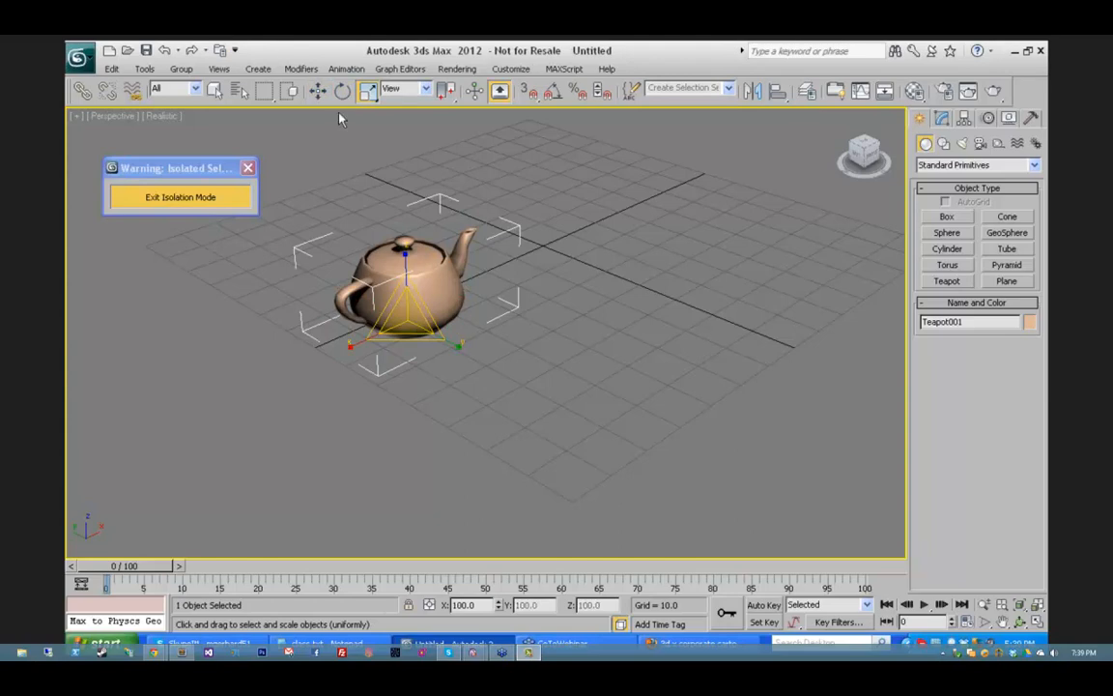
left_click(317, 91)
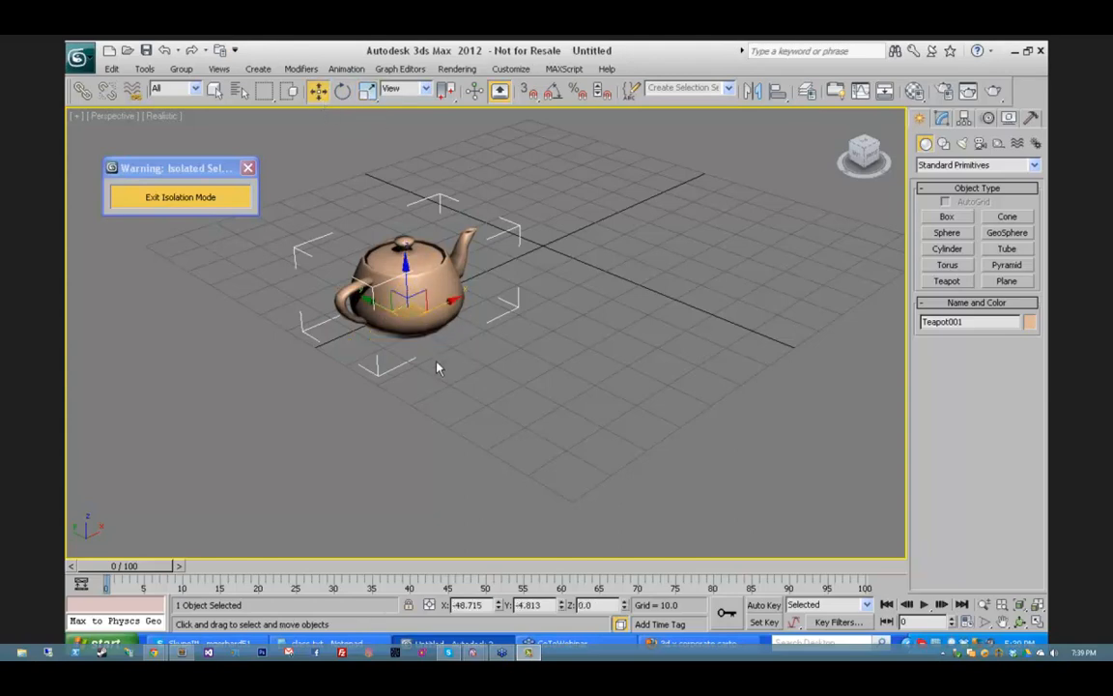
Step: Enlarge and shrink the teapot's Move gizmo several times, leaving it slightly larger than its starting size
key("equal")
key("equal")
key("equal")
key("equal")
key("equal")
key("equal")
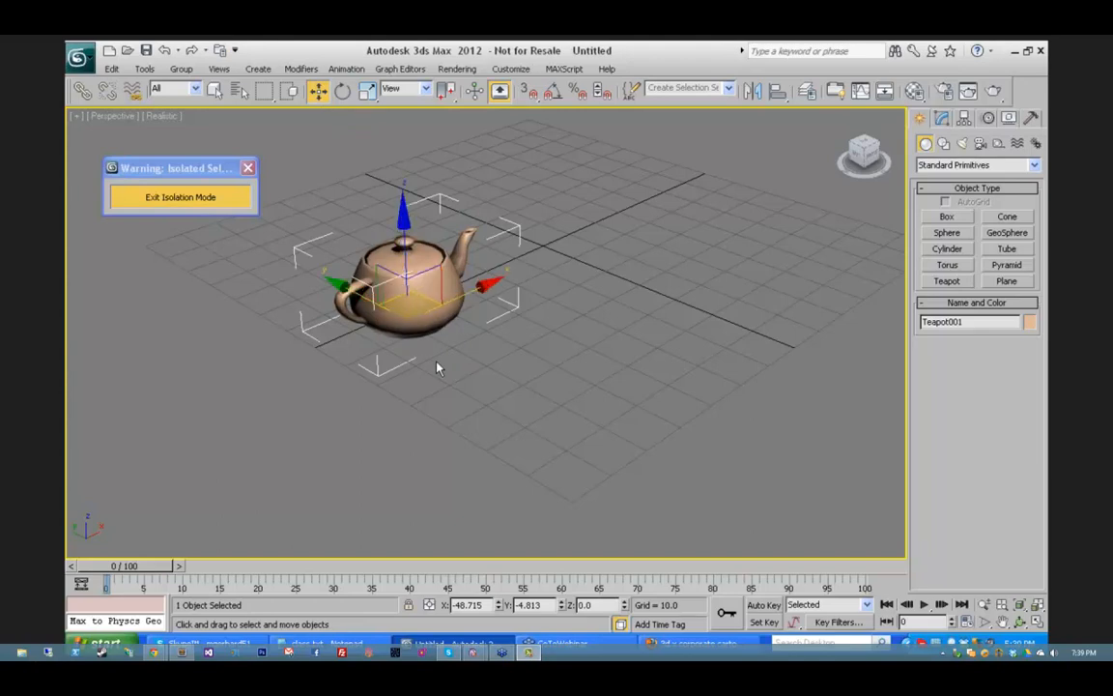
key("minus")
key("minus")
key("minus")
key("minus")
key("minus")
key("minus")
key("minus")
key("minus")
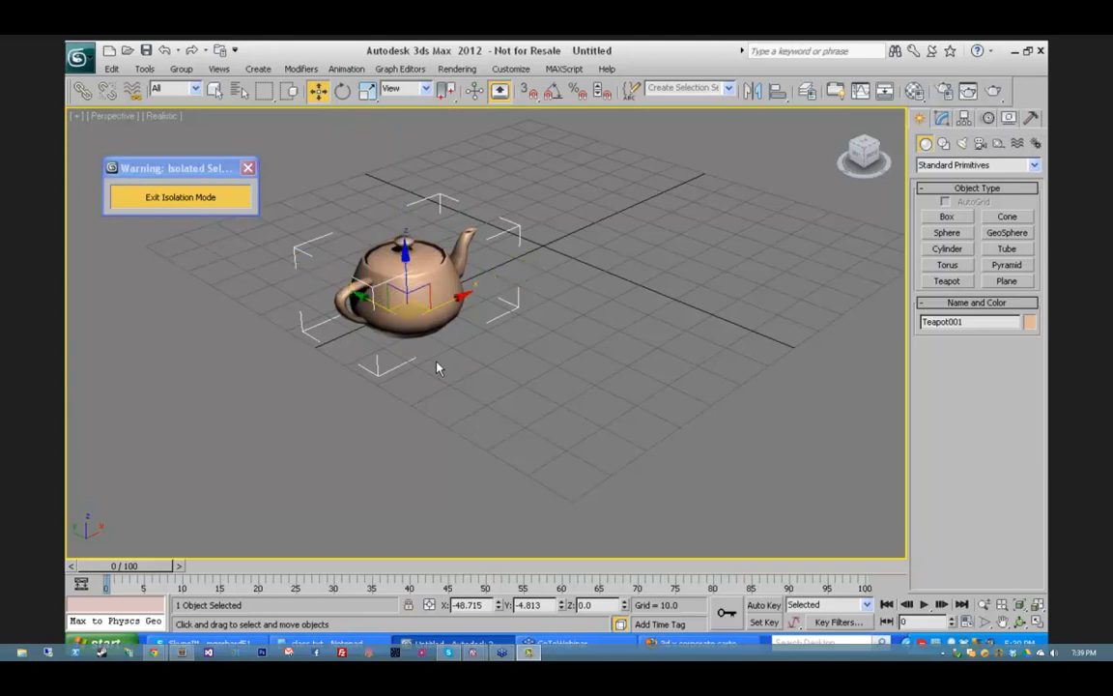
key("equal")
key("equal")
key("equal")
key("equal")
key("equal")
key("equal")
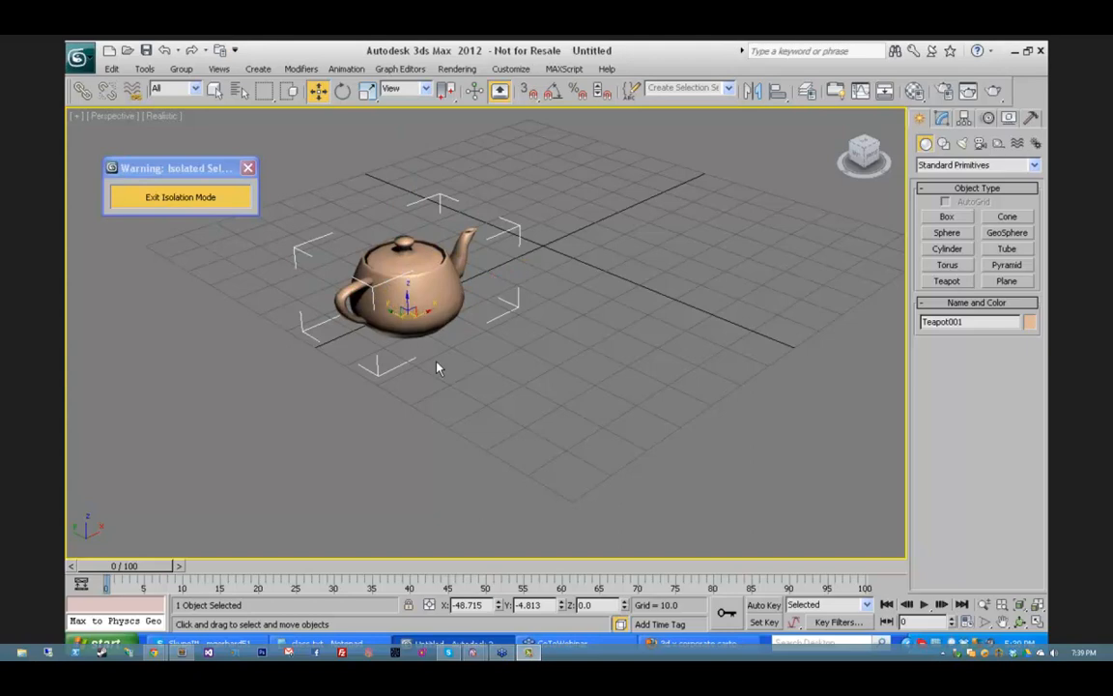
key("minus")
key("minus")
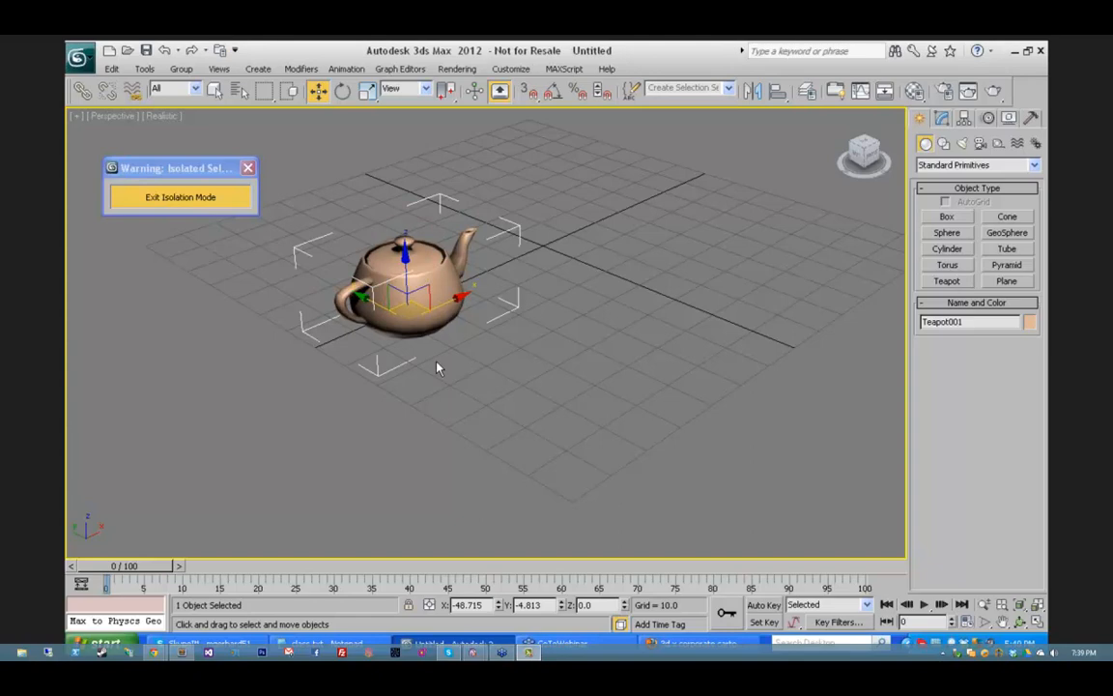
Step: Move the teapot along X to about -52, and in the YZ plane to about Y -26 and Z -38
left_click(342, 90)
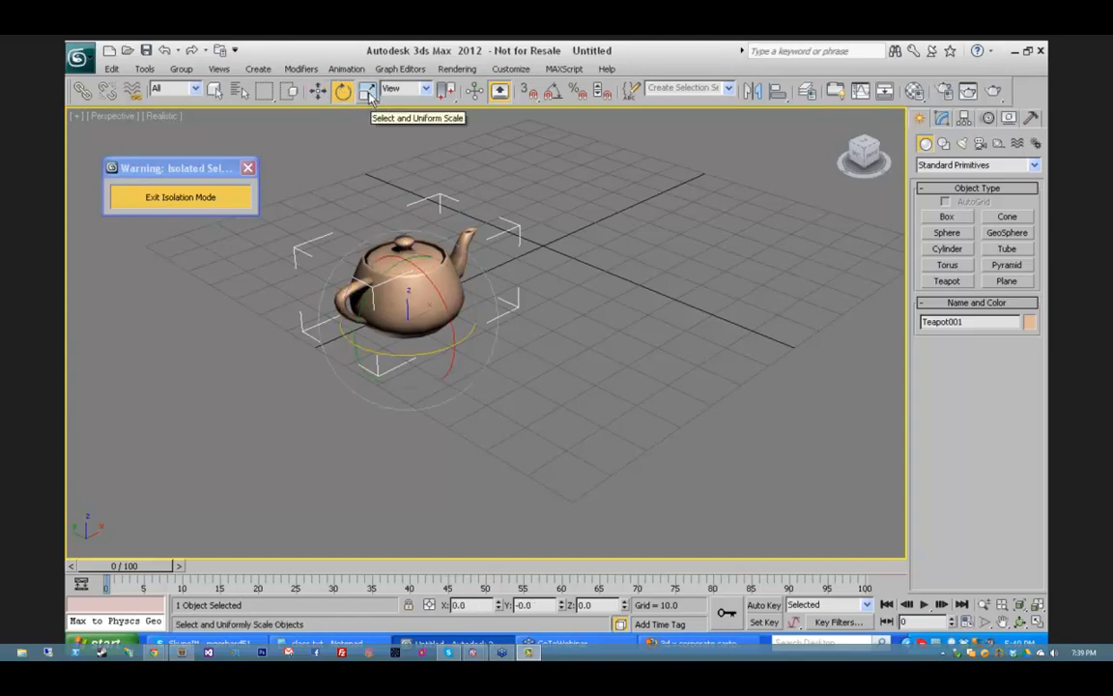
left_click(318, 90)
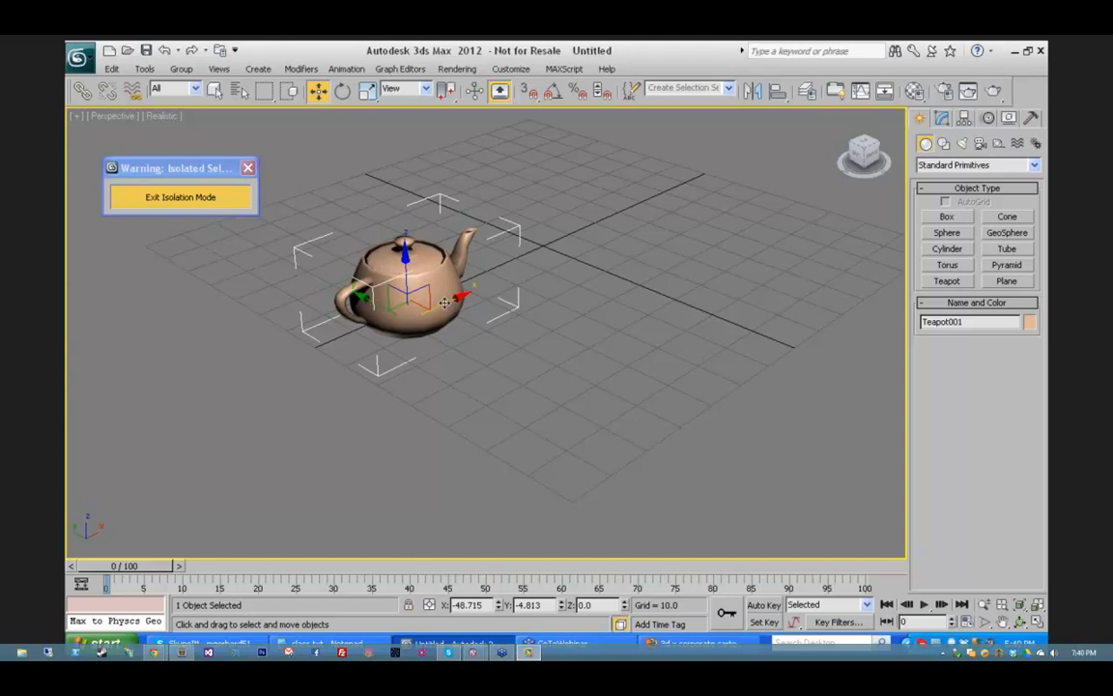
left_click_drag(444, 302, 391, 324)
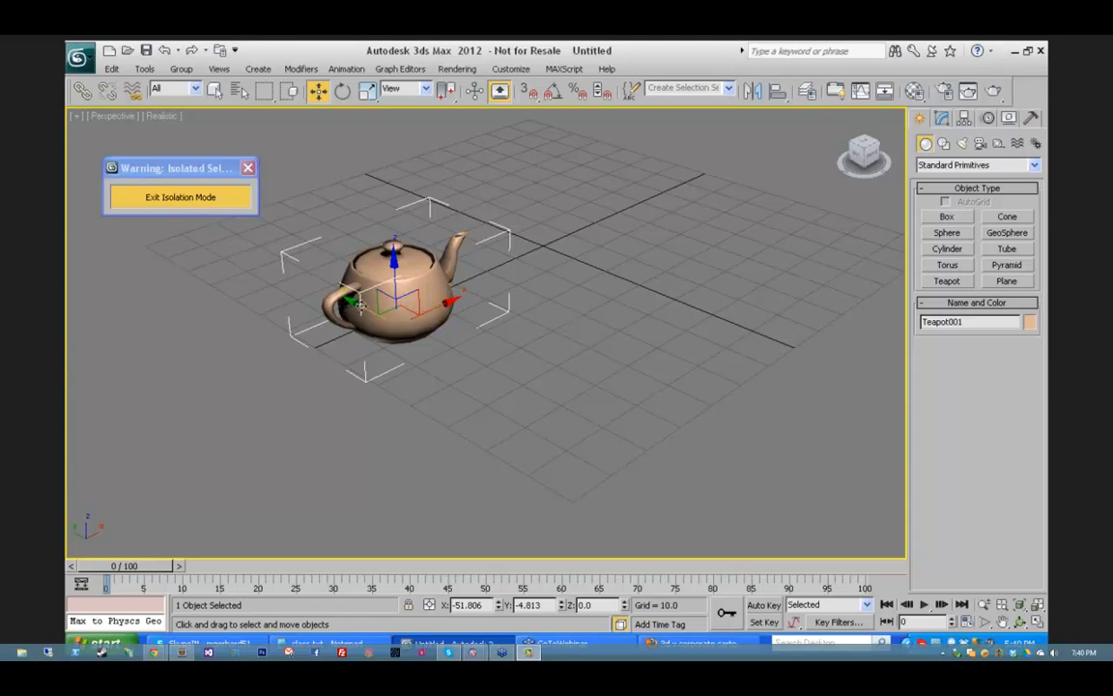
left_click_drag(360, 307, 458, 453)
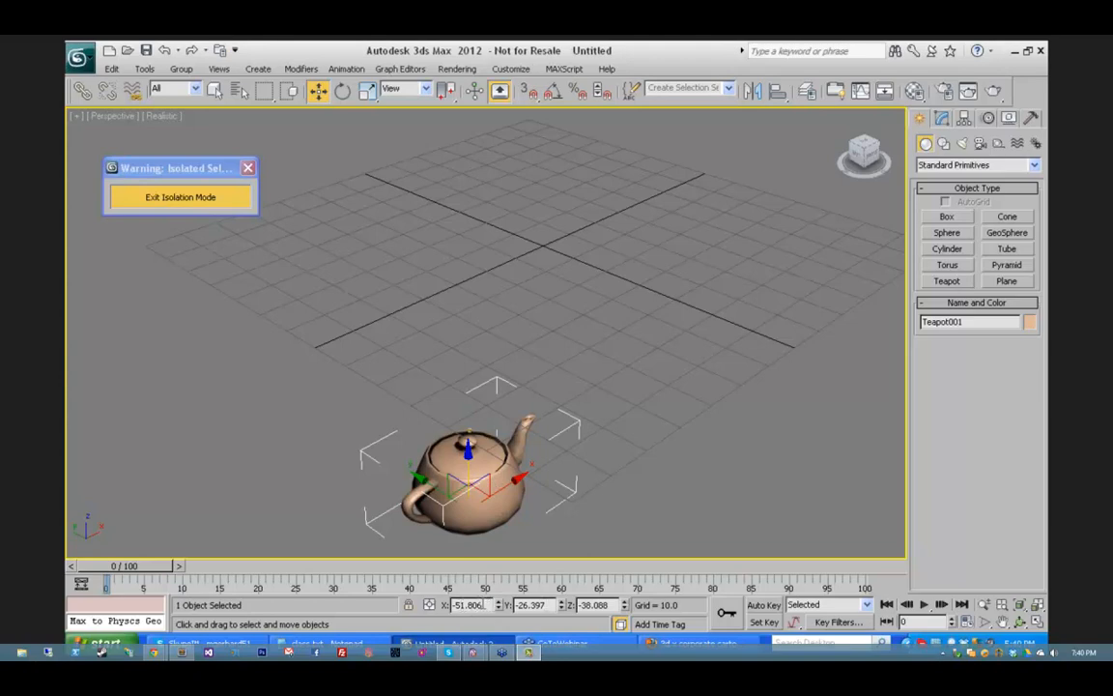
Step: Reset the teapot's X, Y and Z position values to 0
right_click(499, 607)
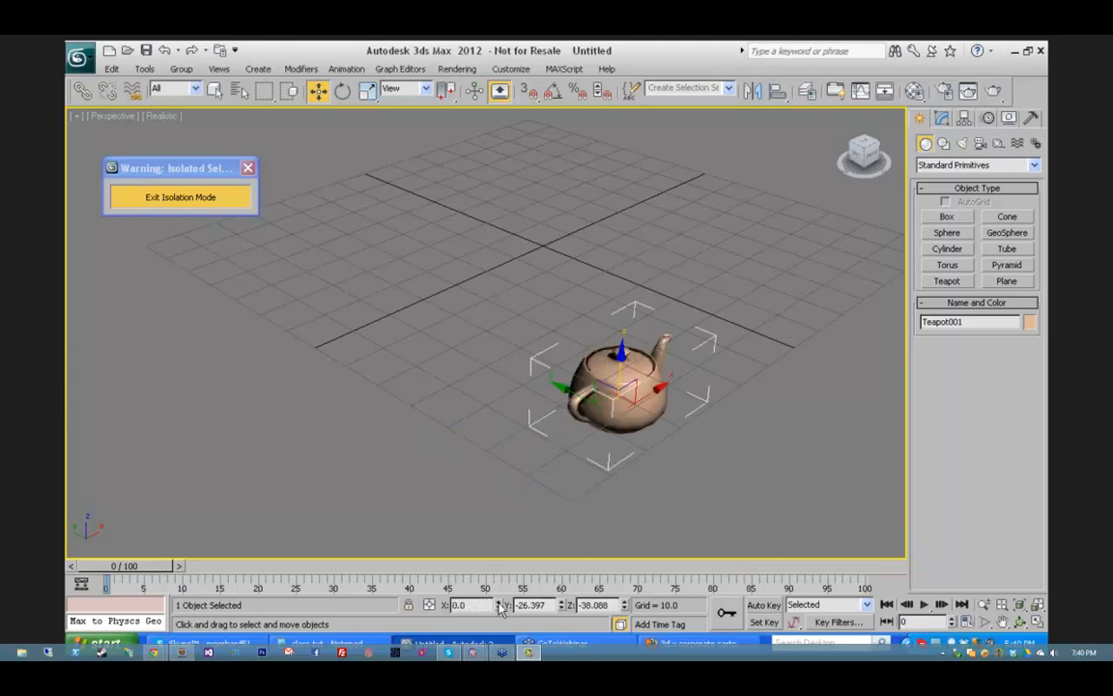
right_click(561, 606)
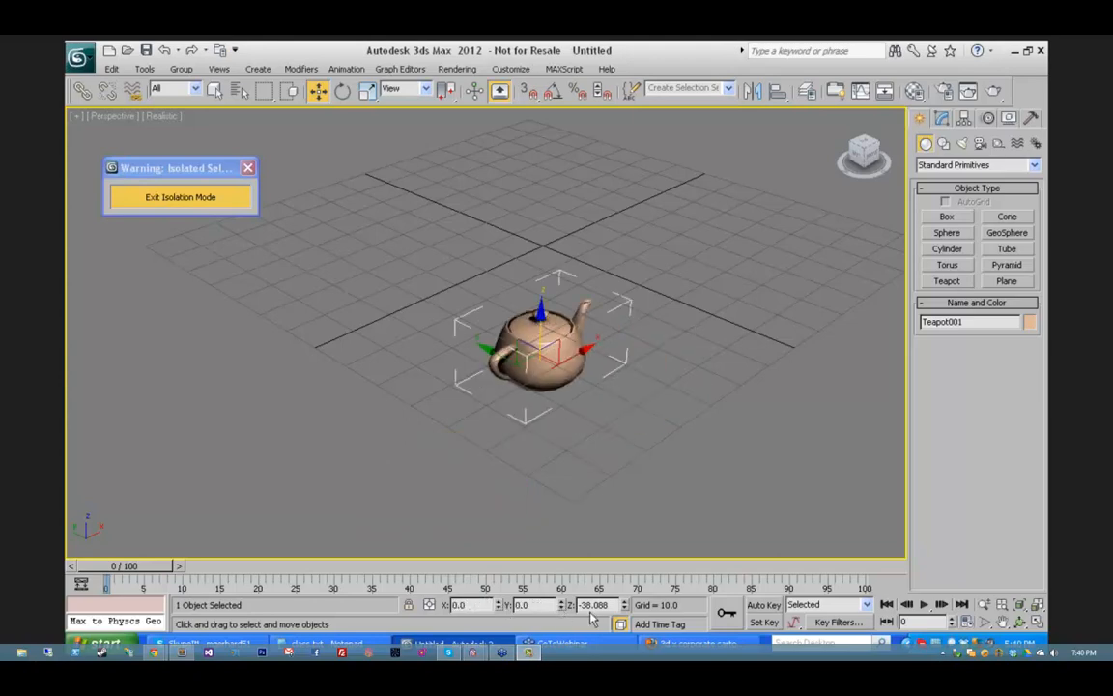
right_click(625, 606)
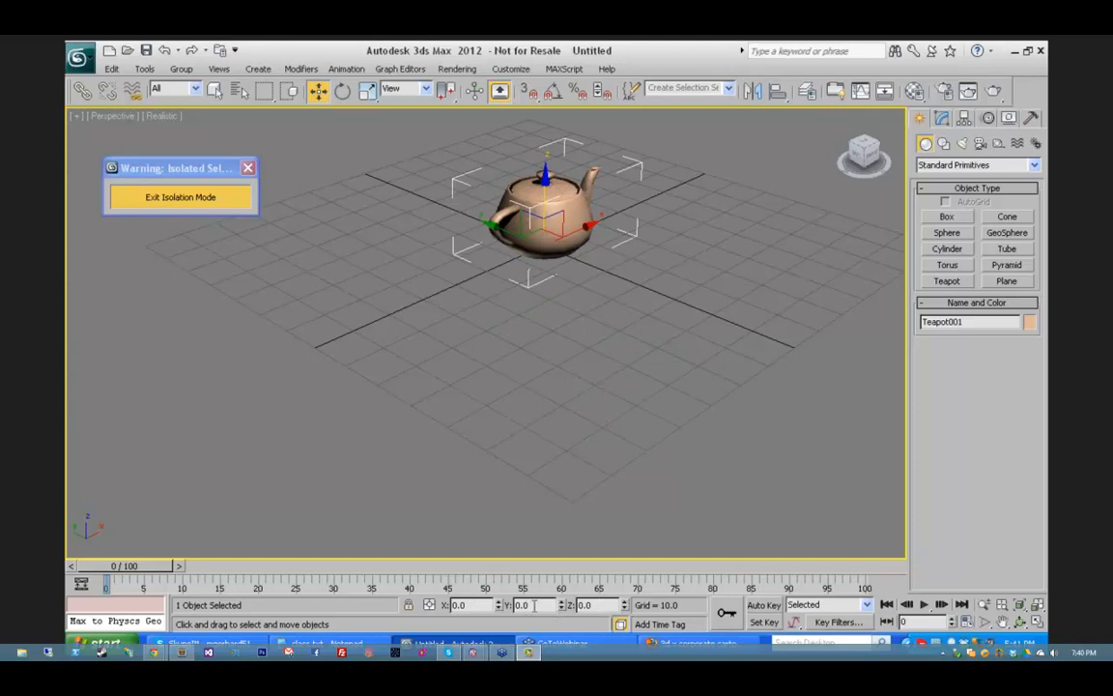
Step: Shift the teapot to about Y -25 and X -26, and slide it across the ground plane to about X -57, Y -2
left_click_drag(563, 608, 454, 60)
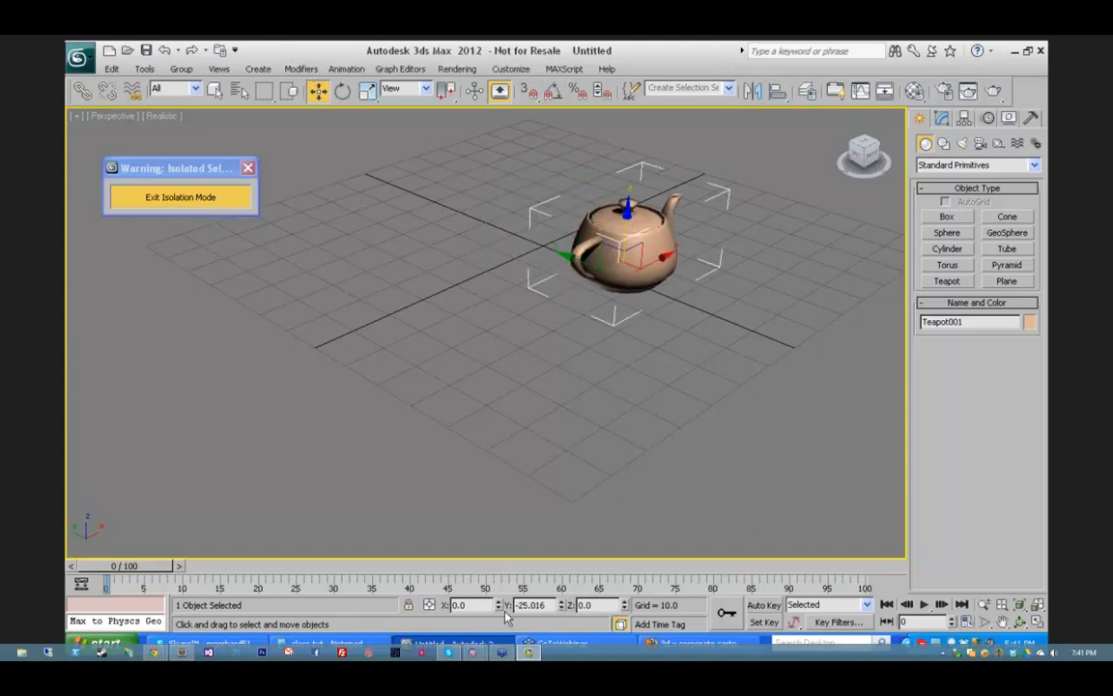
left_click_drag(500, 608, 453, 43)
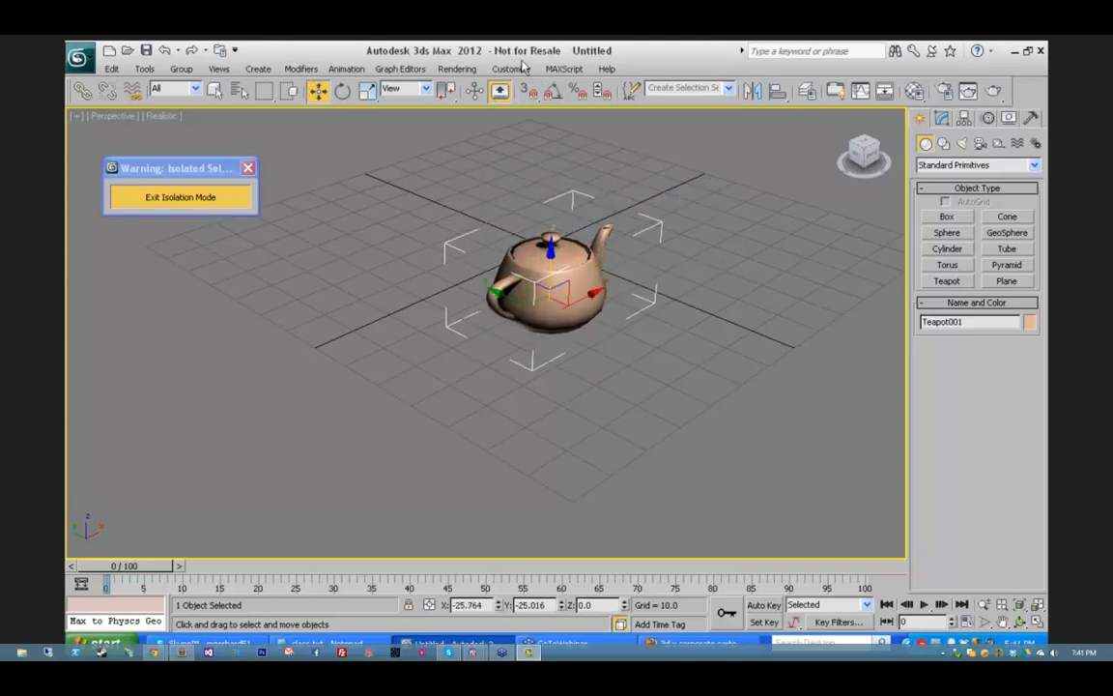
left_click_drag(505, 294, 452, 301)
left_click_drag(511, 266, 483, 314)
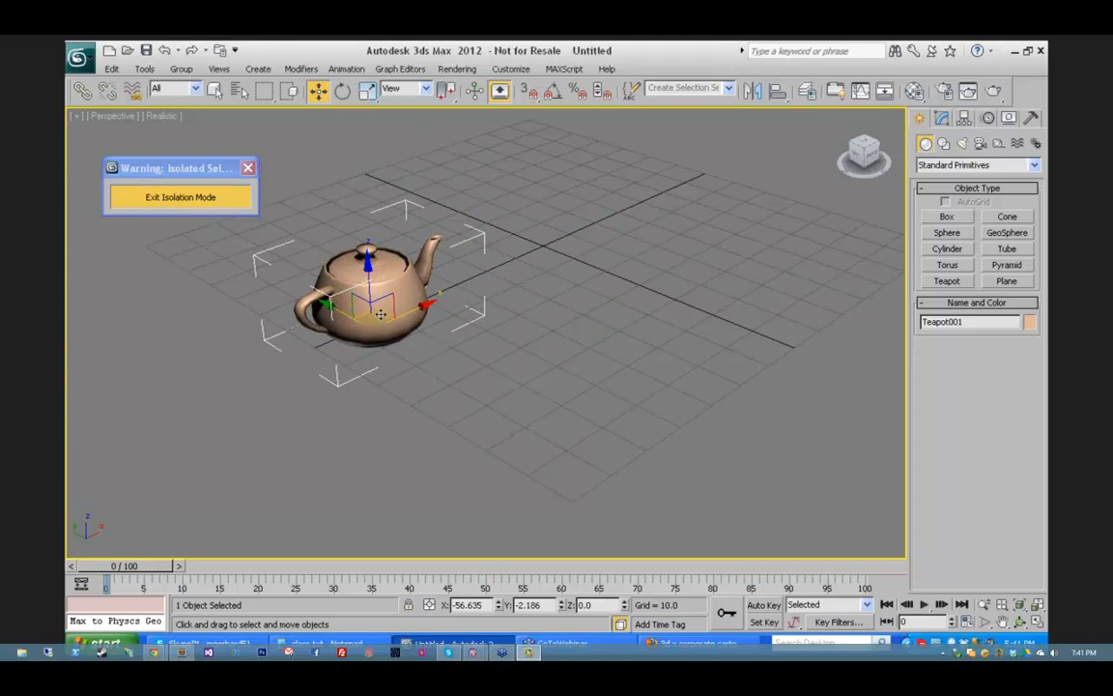
Step: Try moving the teapot within the XZ plane and within the YZ plane, undoing each move
left_click_drag(381, 314, 515, 346)
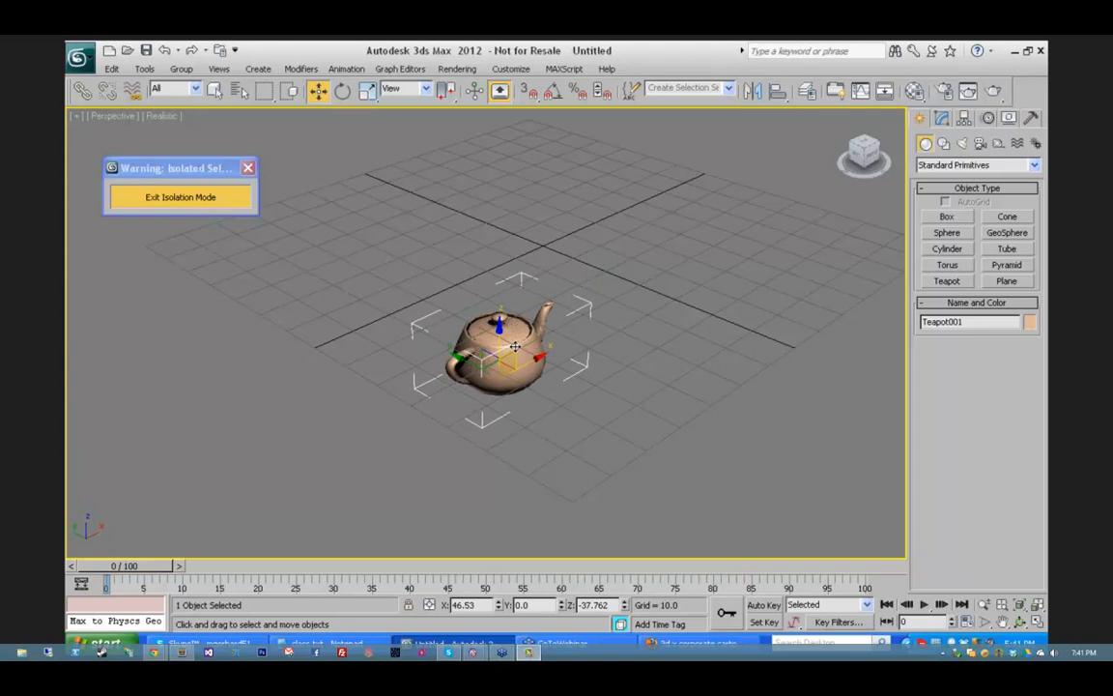
key("ctrl+z")
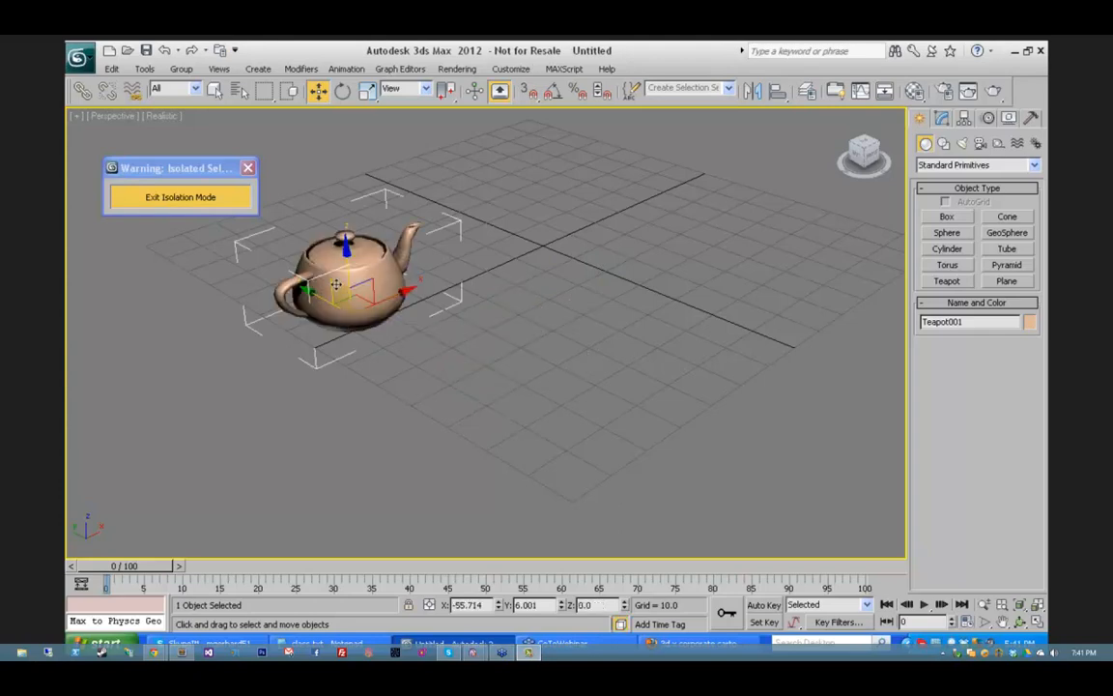
left_click_drag(303, 257, 402, 418)
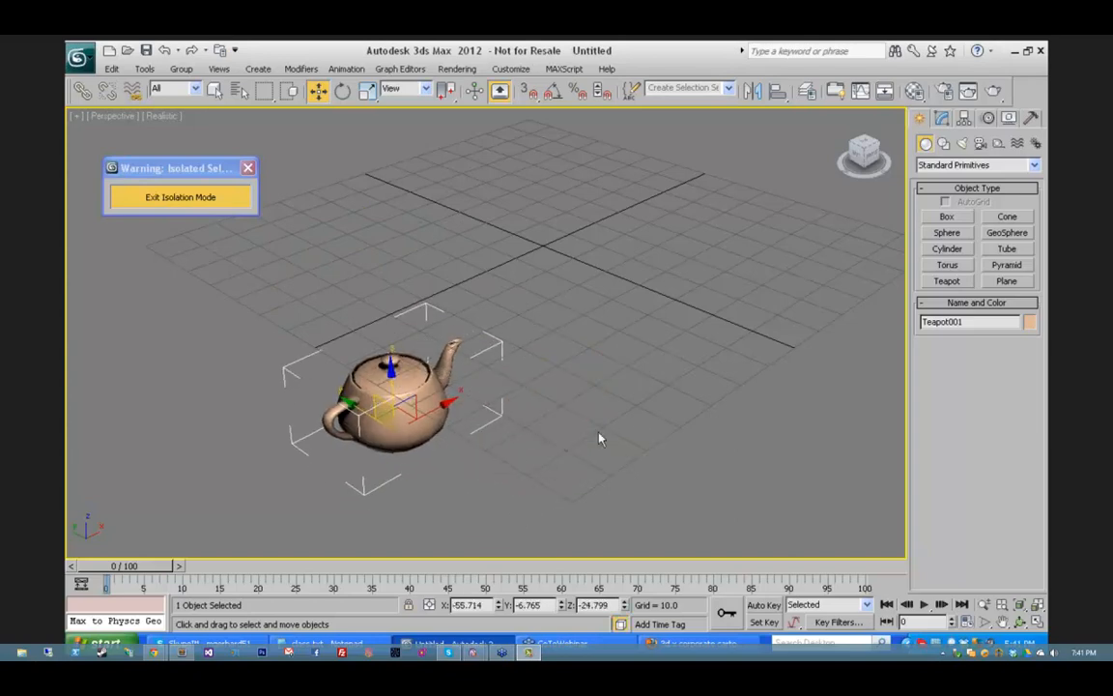
key("ctrl+z")
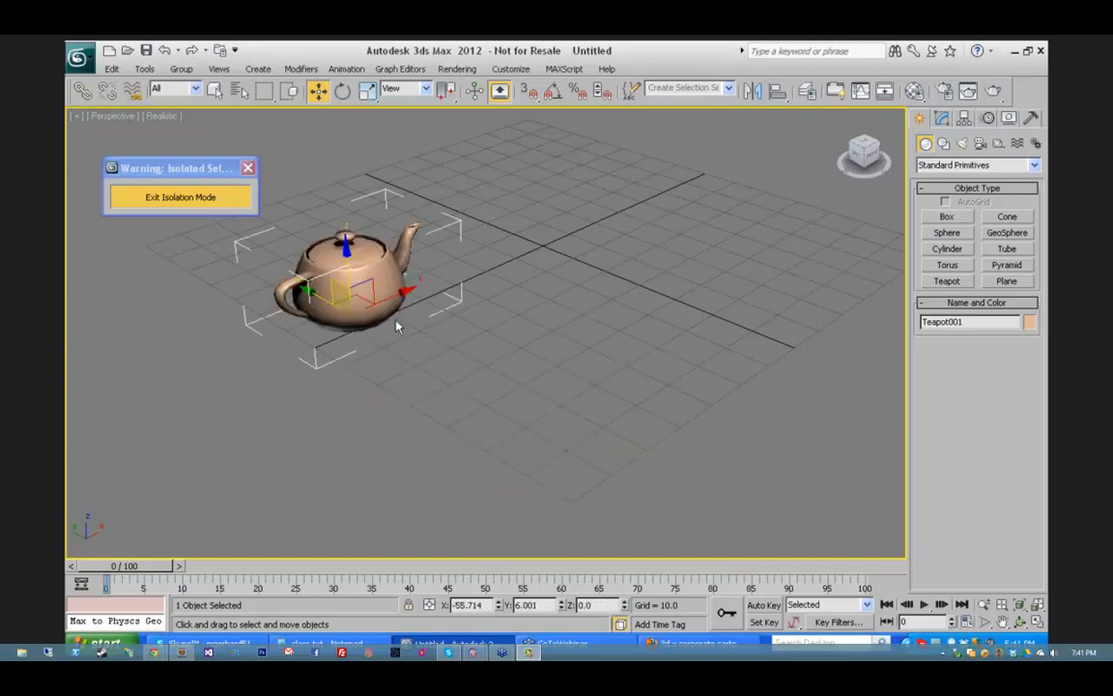
Step: Rotate the teapot to about 27 degrees in X, -35 degrees in Y and -73 degrees in Z
left_click(342, 90)
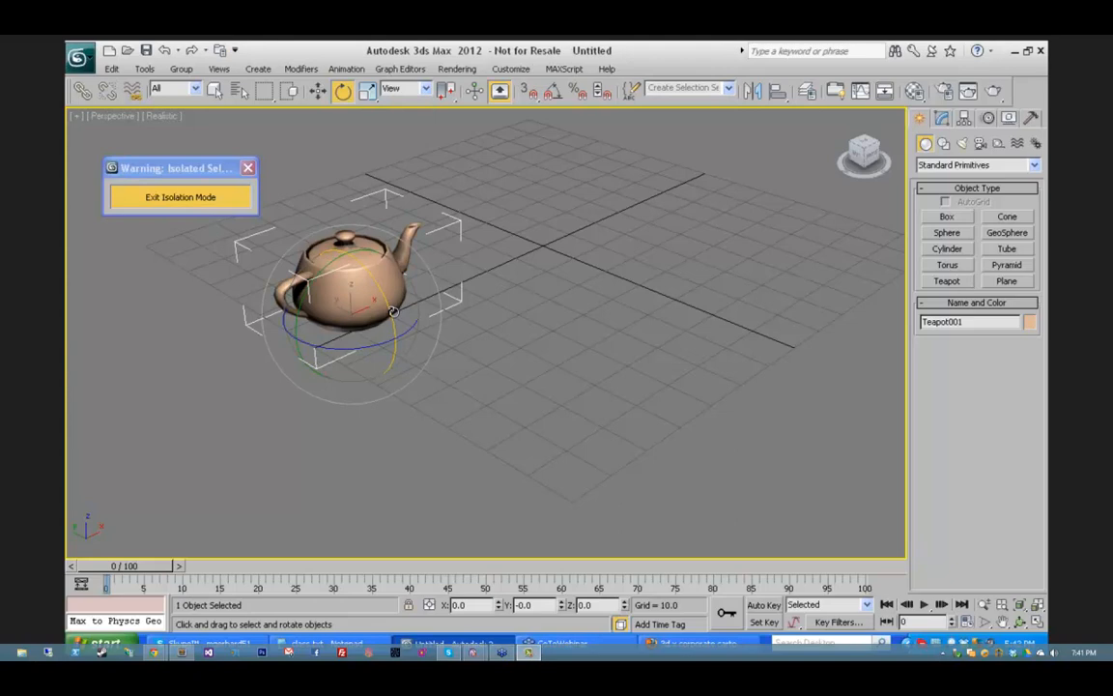
left_click_drag(388, 306, 380, 351)
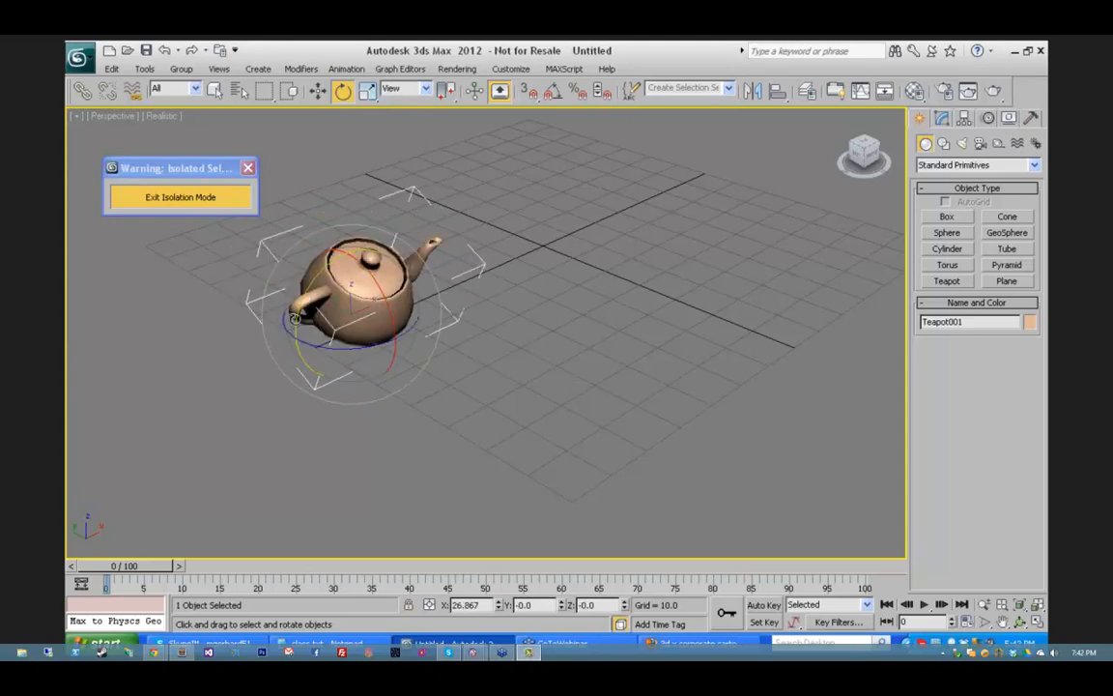
left_click_drag(295, 319, 236, 323)
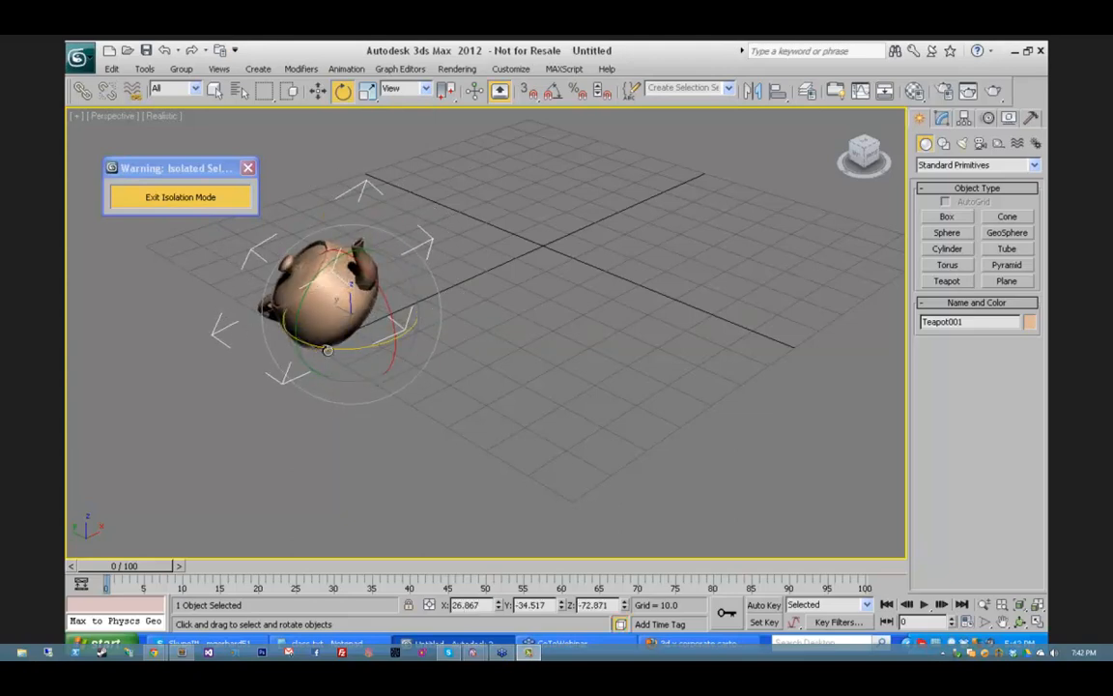
Step: Rotate the teapot to about -53 degrees in Z, and undo all of its rotations
left_click_drag(327, 350, 363, 301)
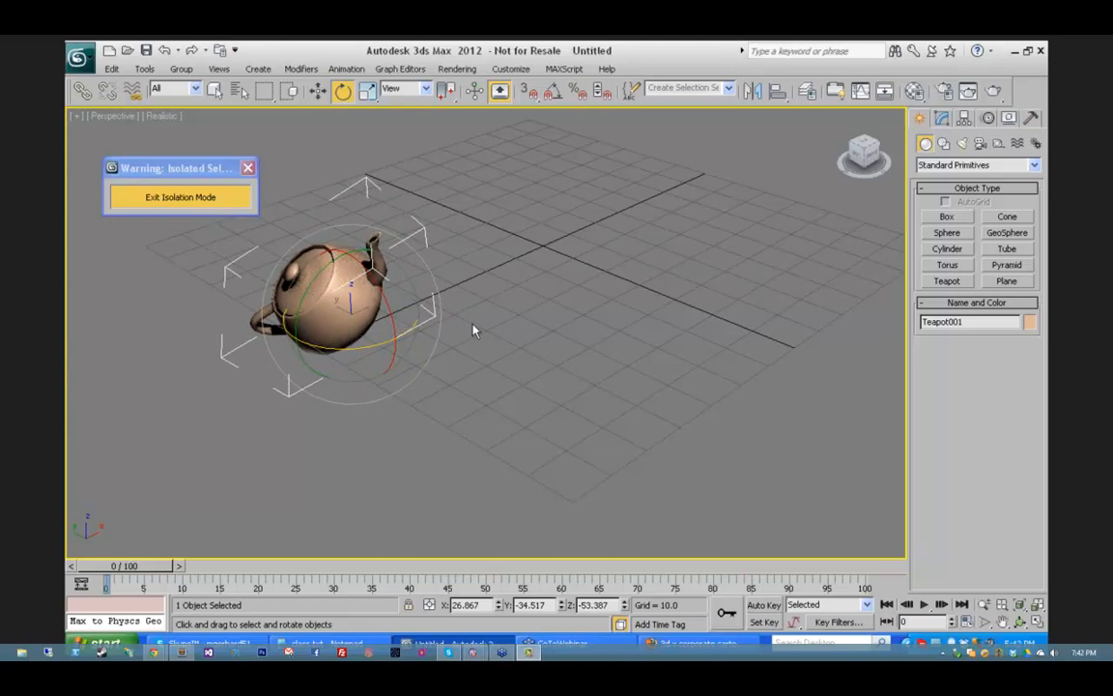
key("ctrl+z")
key("ctrl+z")
key("ctrl+z")
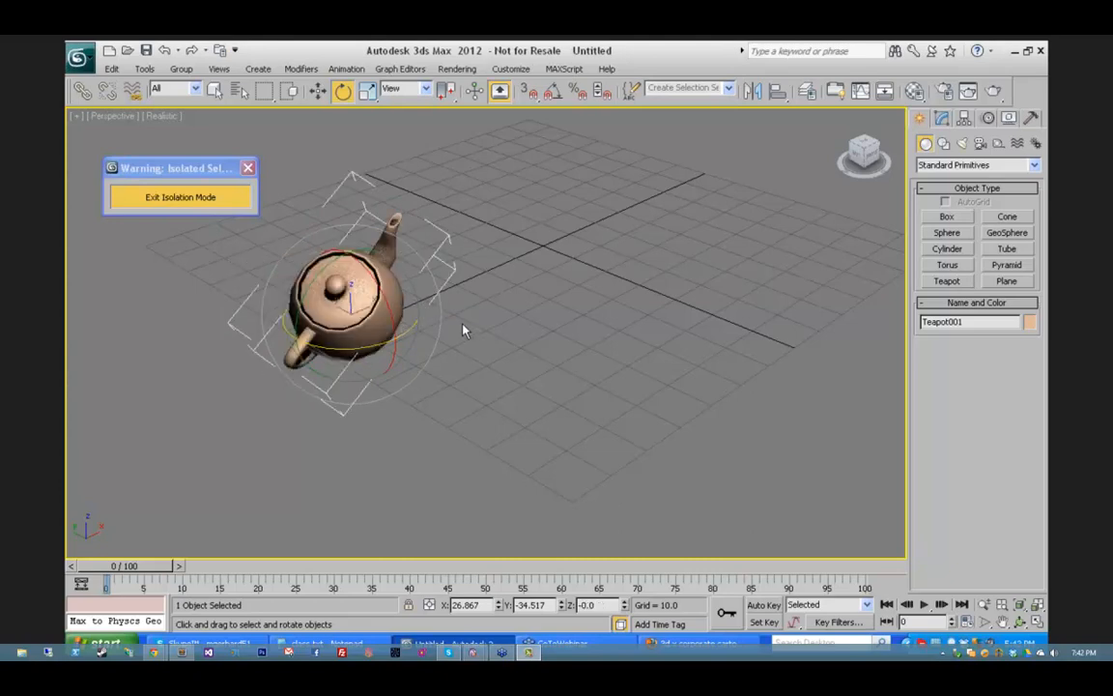
left_click(178, 51)
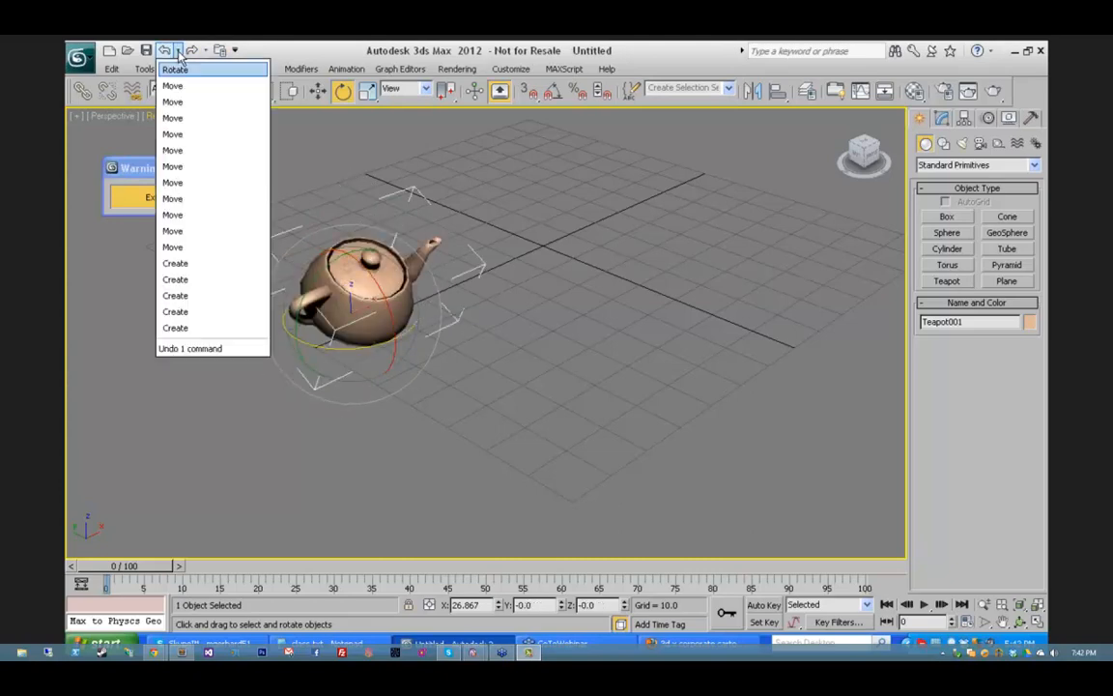
left_click(177, 70)
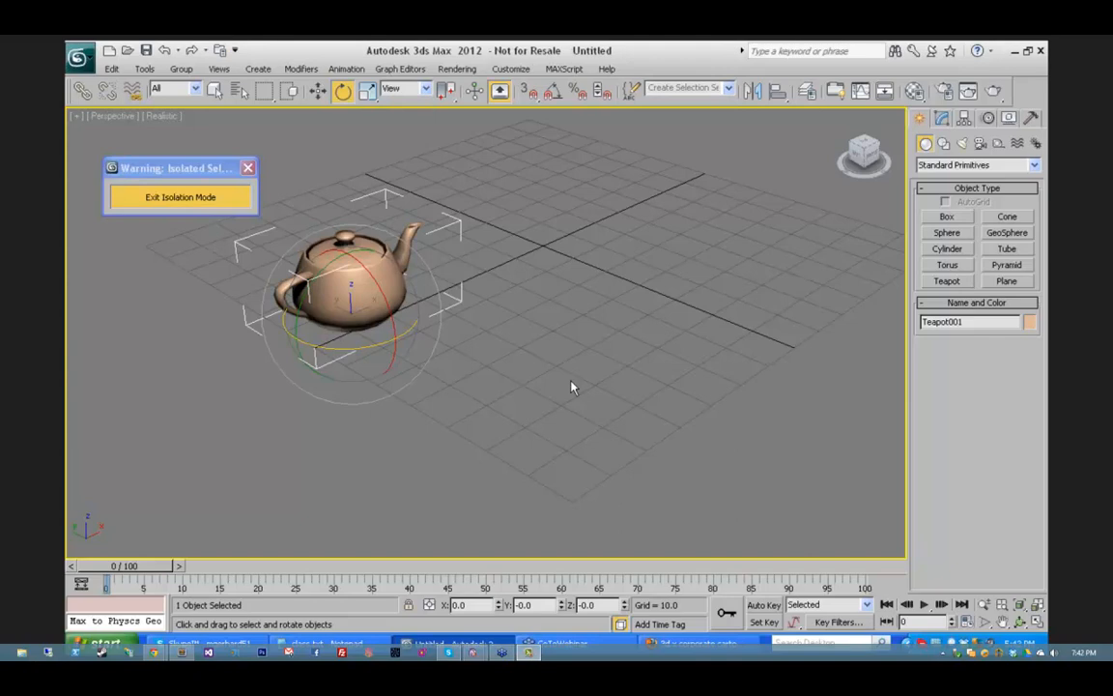
Step: Rotate the teapot to -10 degrees in Y and -30 degrees in Z with angle snap on, and turn the snap off
key("a")
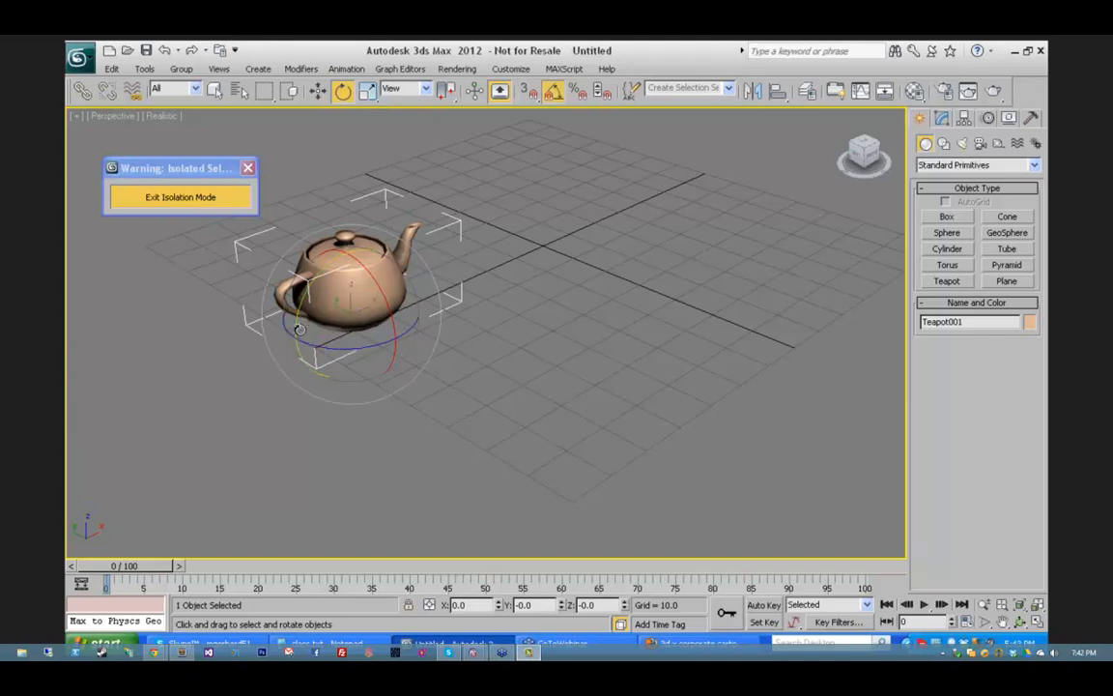
left_click(556, 94)
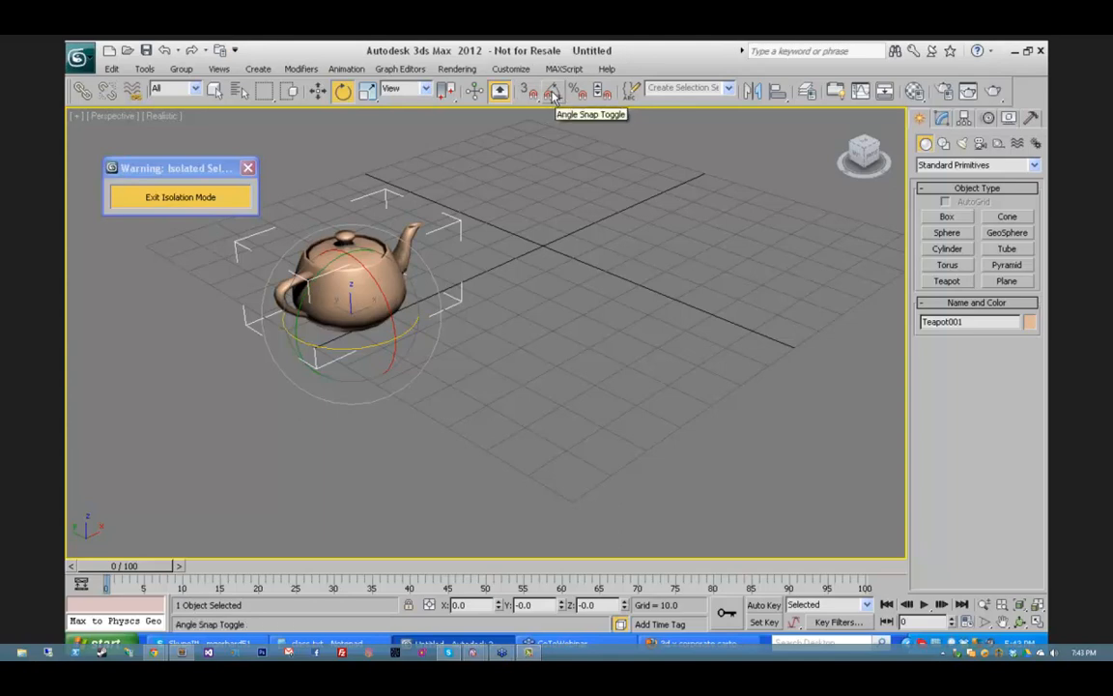
left_click(552, 92)
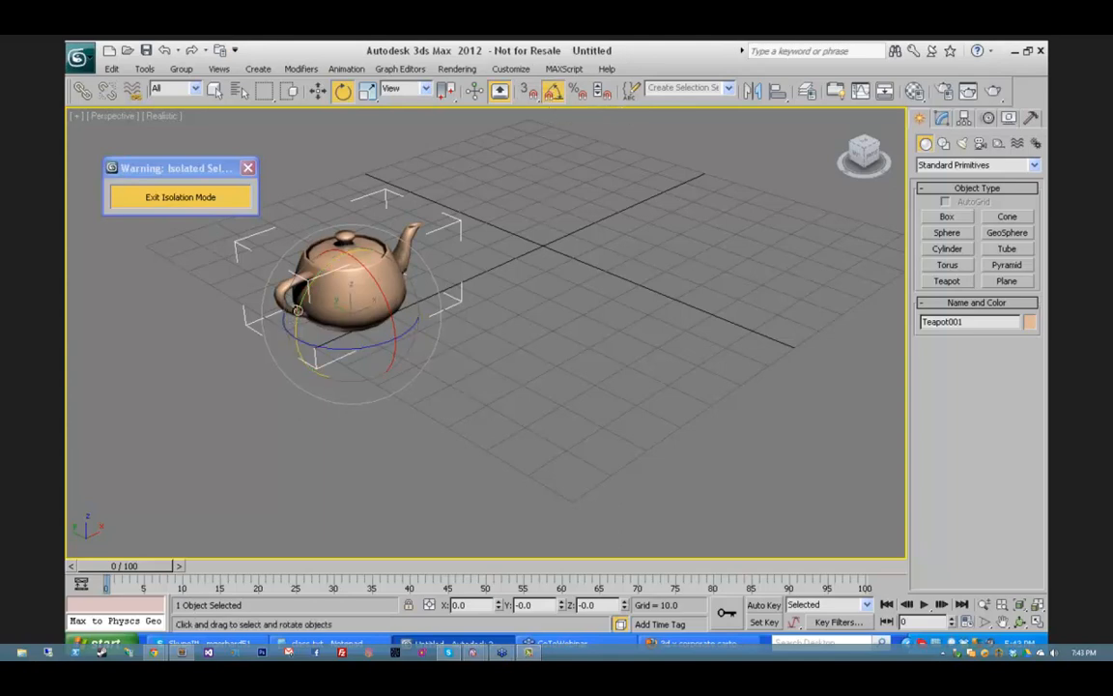
left_click_drag(304, 283, 297, 291)
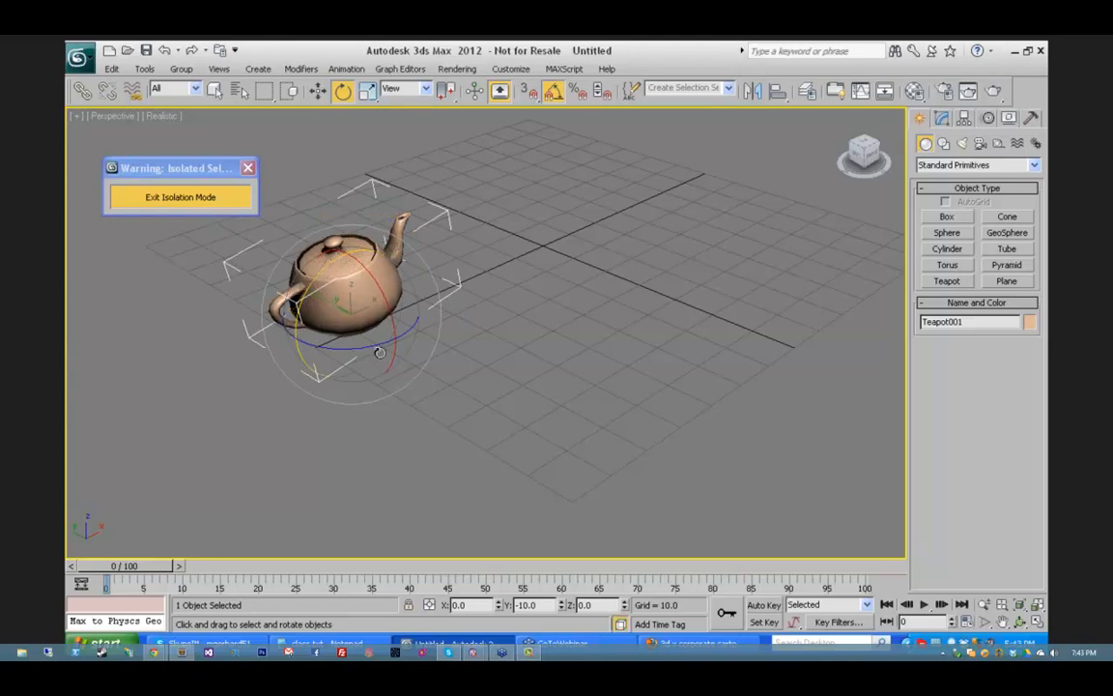
left_click_drag(373, 345, 346, 345)
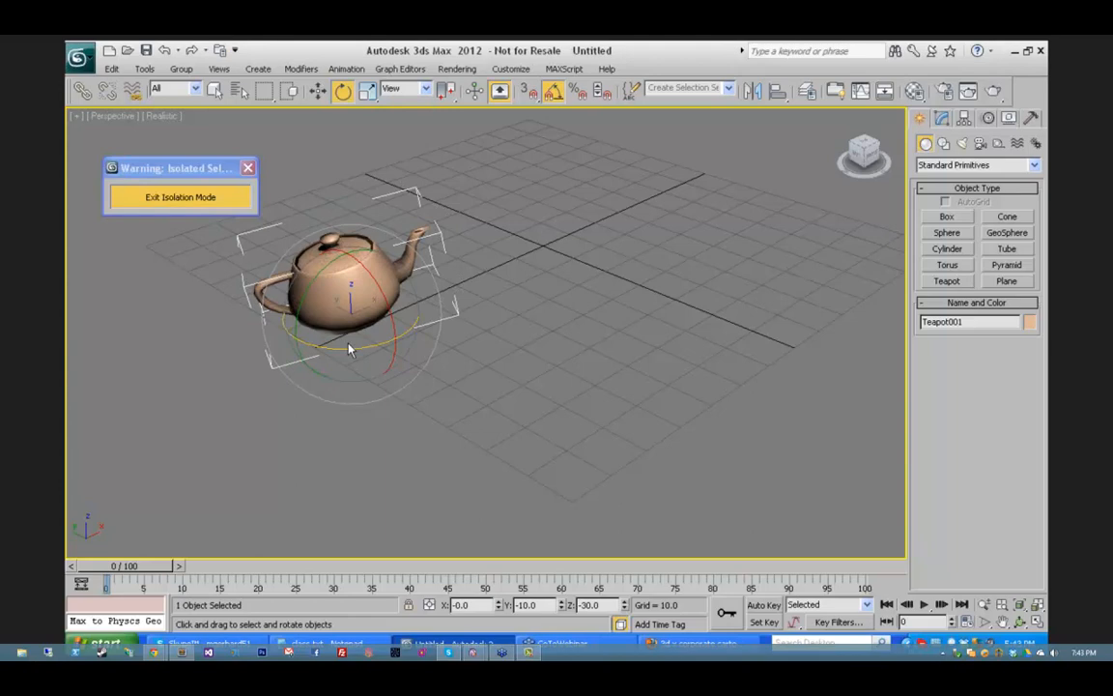
left_click(555, 95)
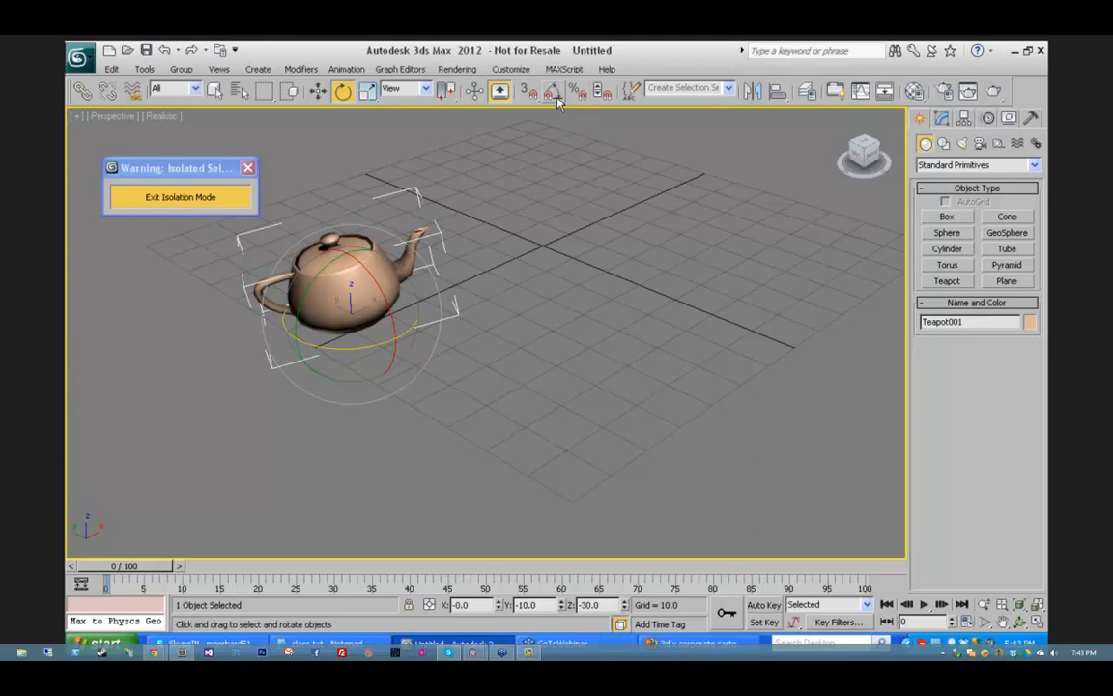
Step: Examine the transform gizmo options in the preference settings and leave them without saving changes
left_click(510, 70)
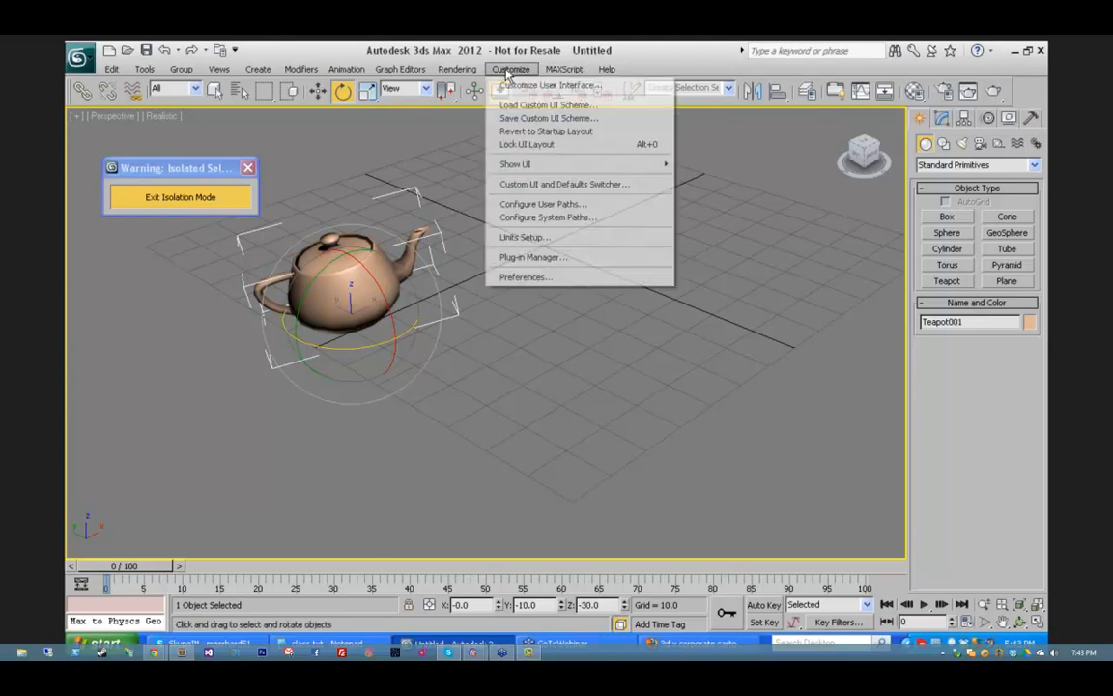
left_click(520, 275)
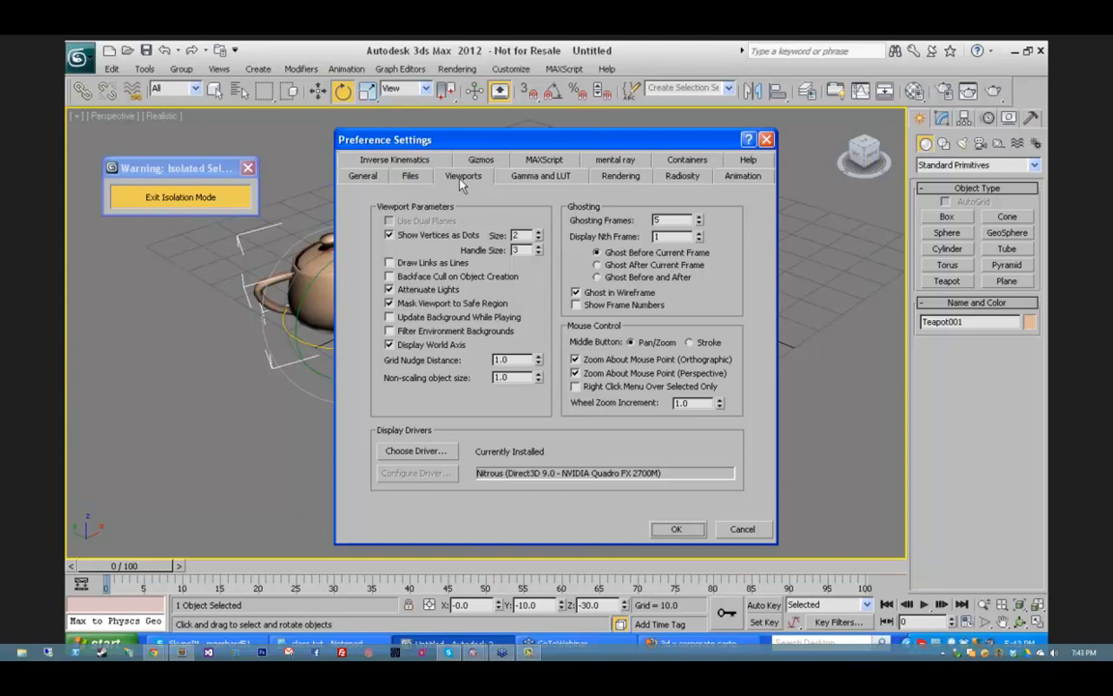
left_click(482, 162)
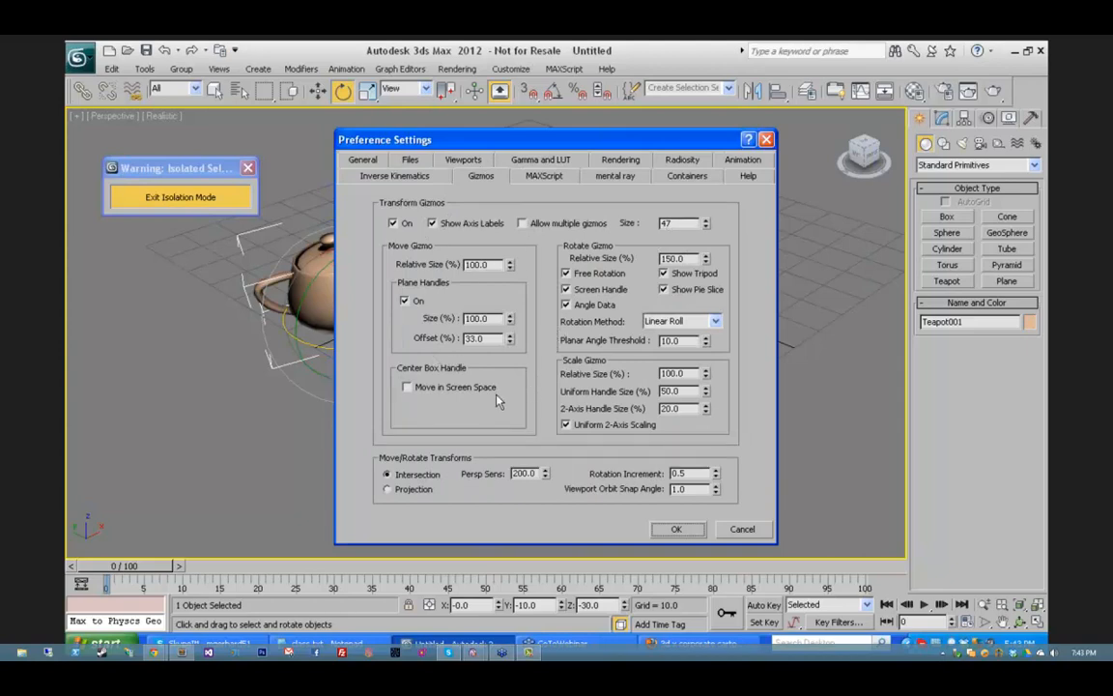
left_click(742, 529)
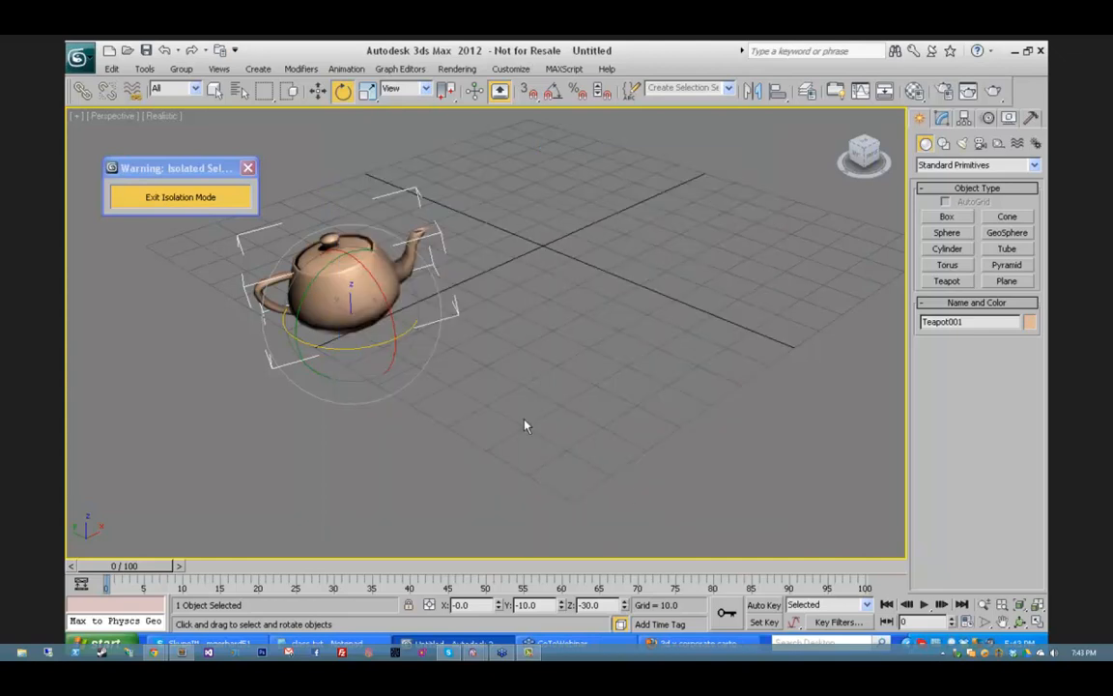
Step: Move the teapot in the YZ plane to about Y -3, Z 11, hide the transform gizmo, and move it to about Y 10, Z 6
key("w")
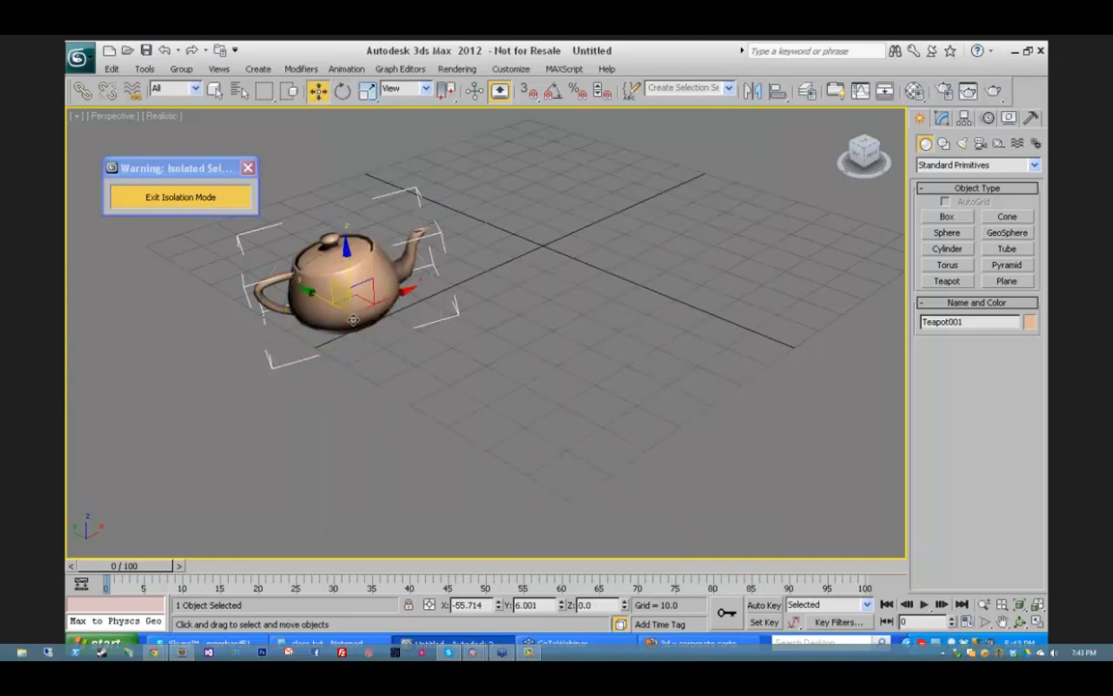
left_click_drag(353, 316, 377, 286)
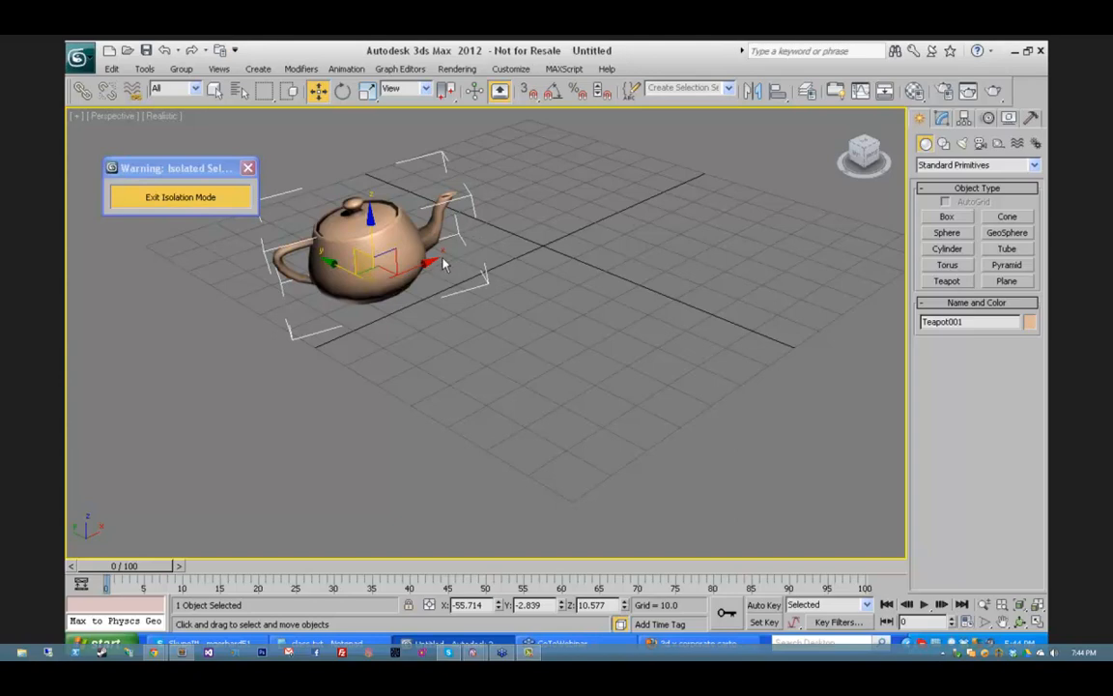
key("x")
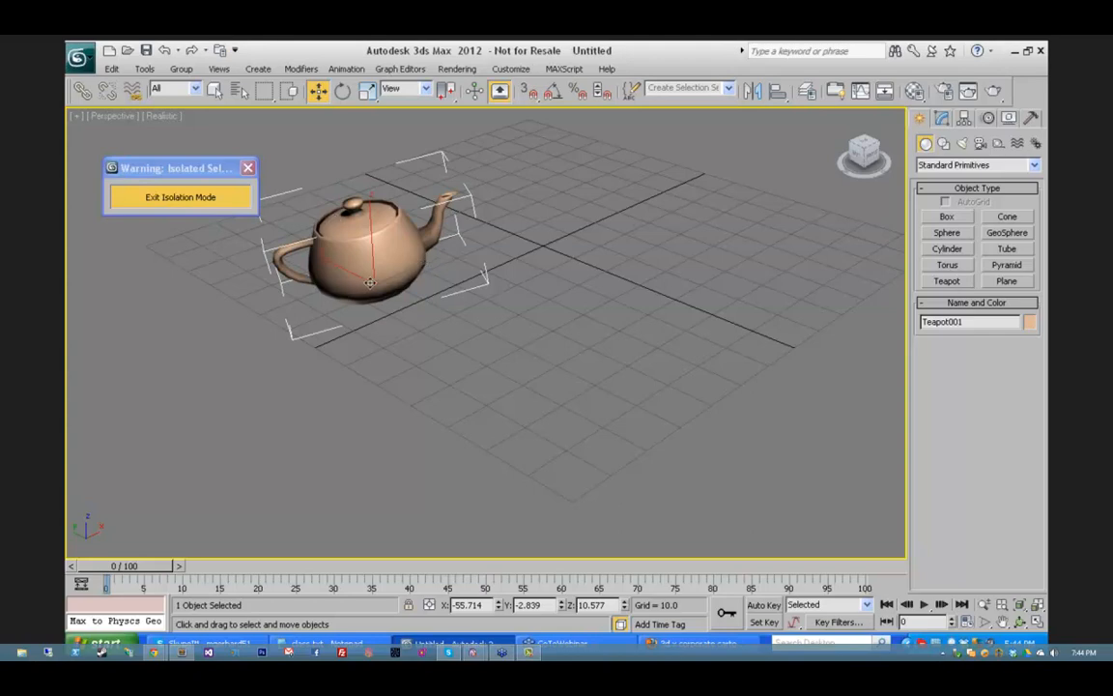
left_click_drag(370, 283, 366, 218)
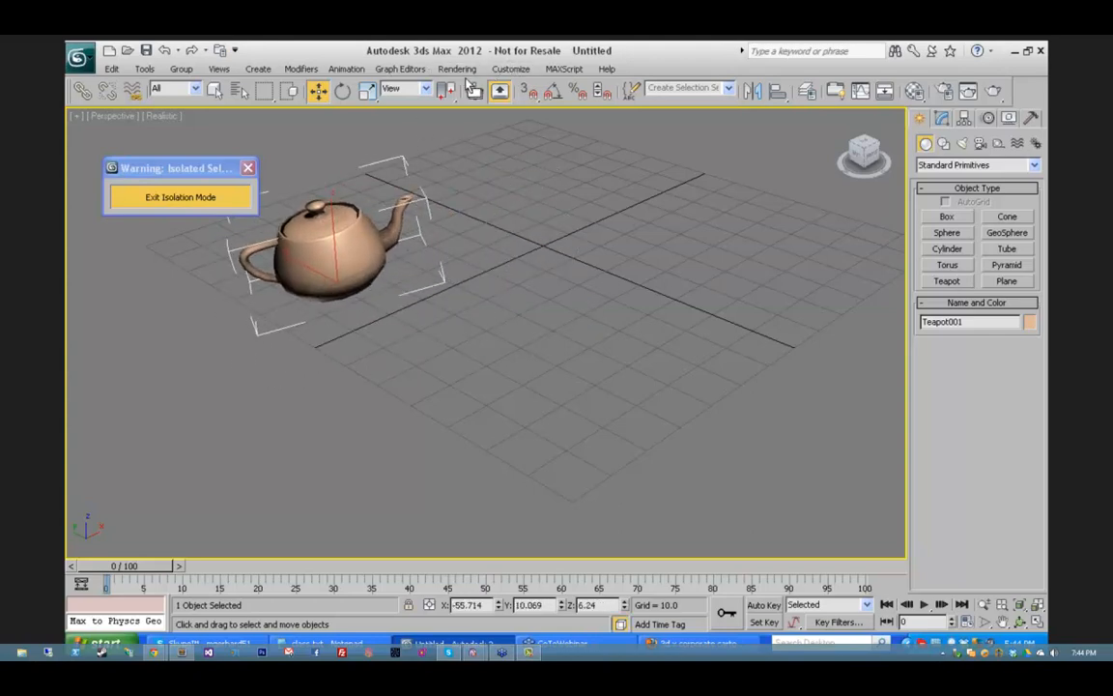
Step: Look at the teapot's absolute and offset coordinates in Move Transform Type-In, and close it
left_click(144, 69)
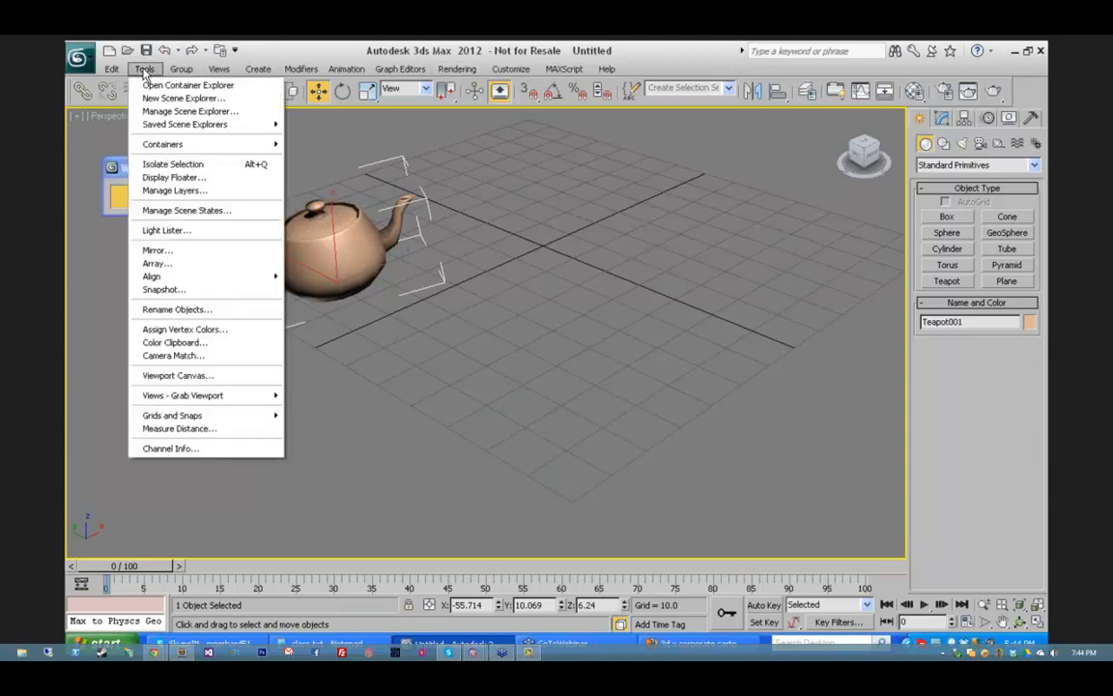
left_click(144, 69)
left_click(112, 70)
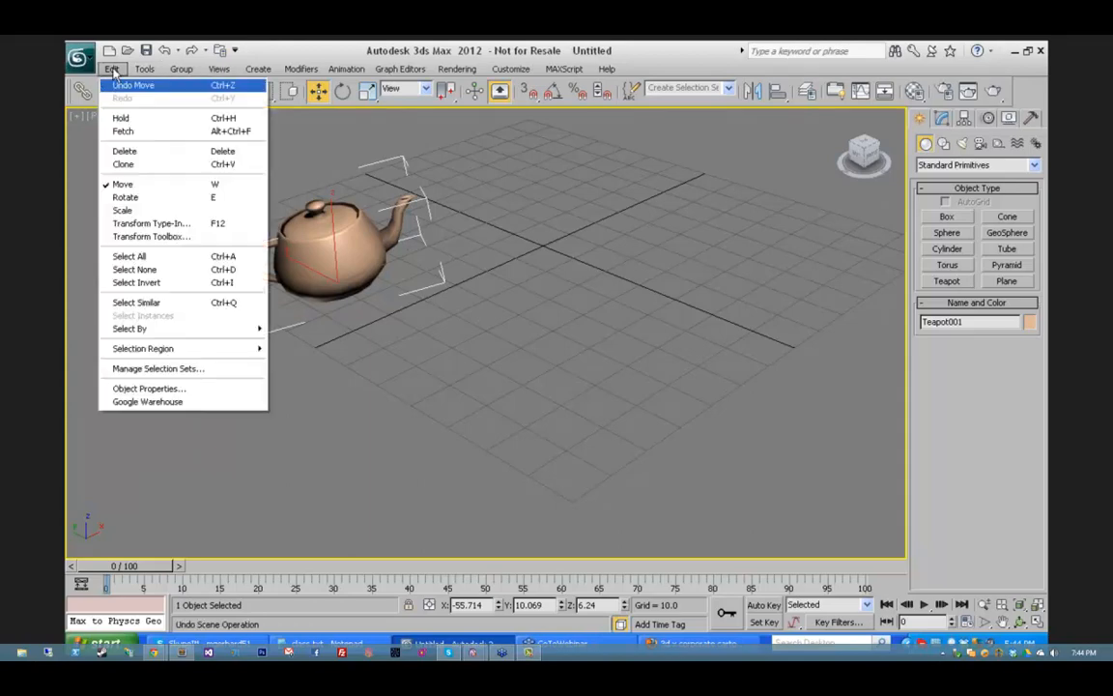
left_click(145, 224)
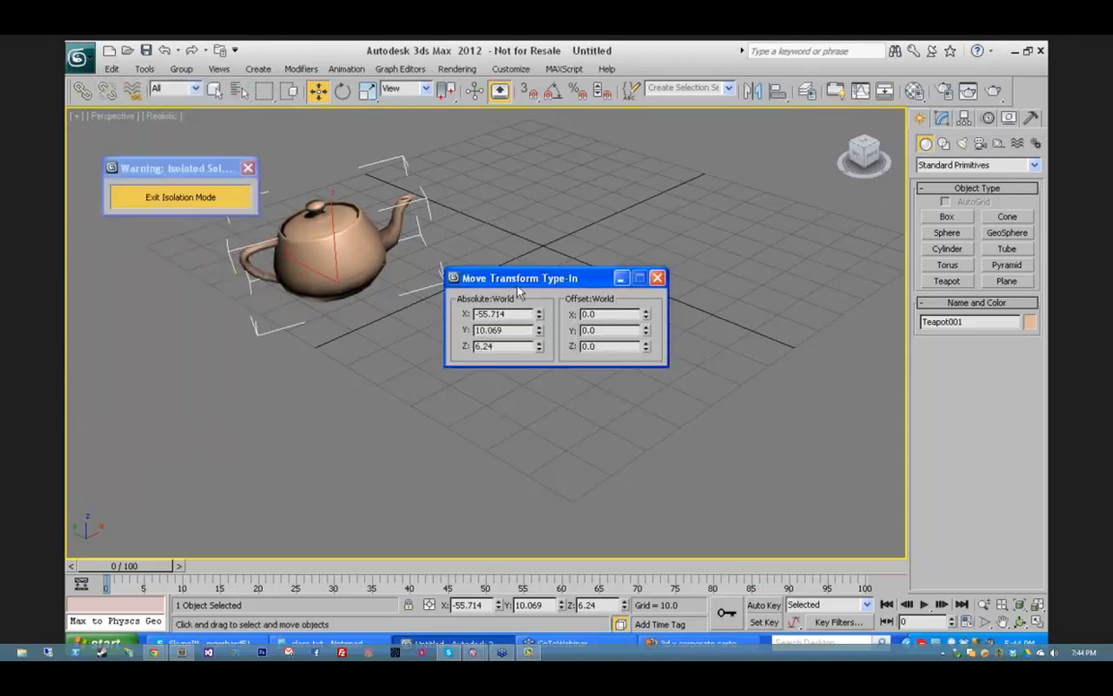
left_click_drag(527, 279, 589, 194)
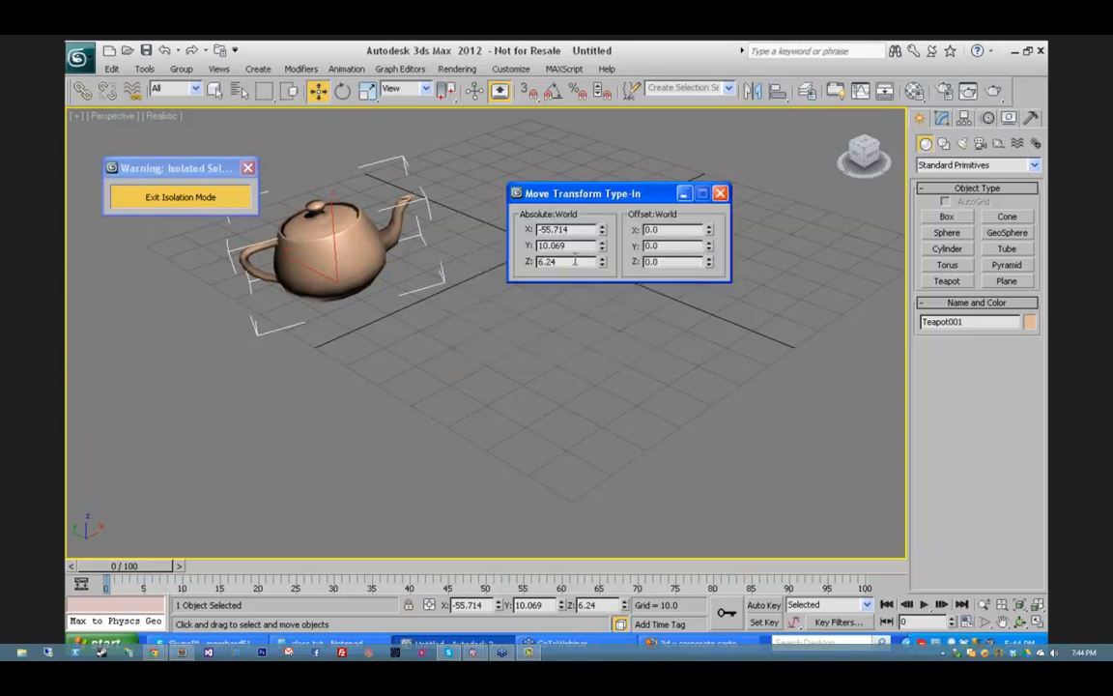
left_click(720, 194)
Step: Examine the rotate, size and pivot alignment options of the Transform Toolbox, and close it
left_click(114, 69)
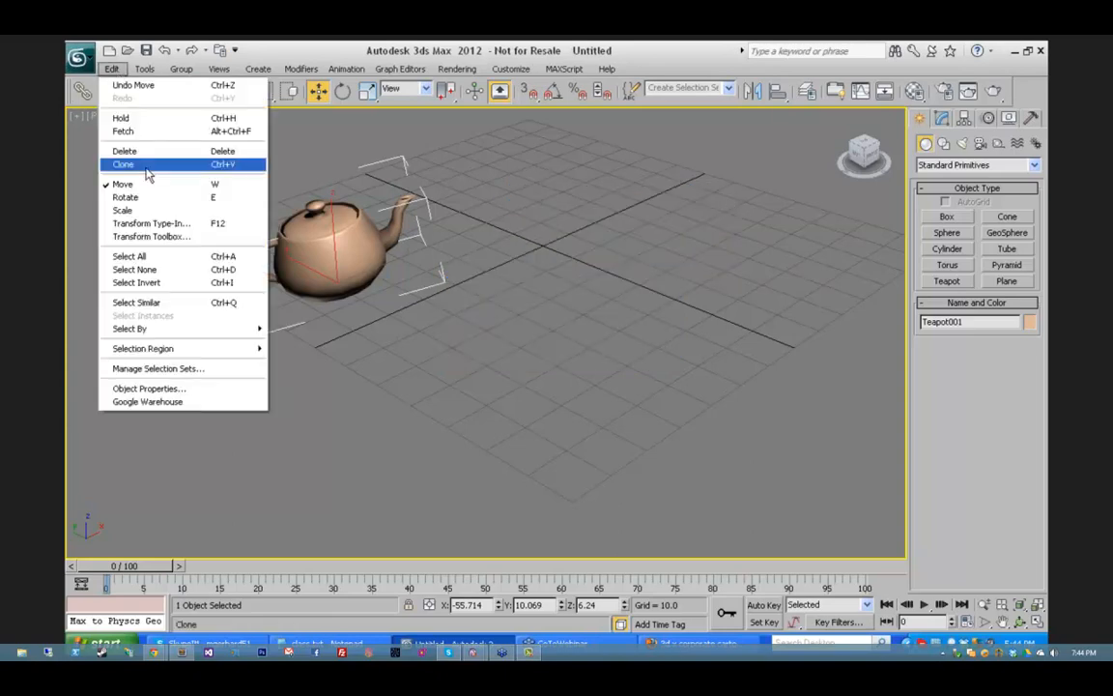
left_click(159, 239)
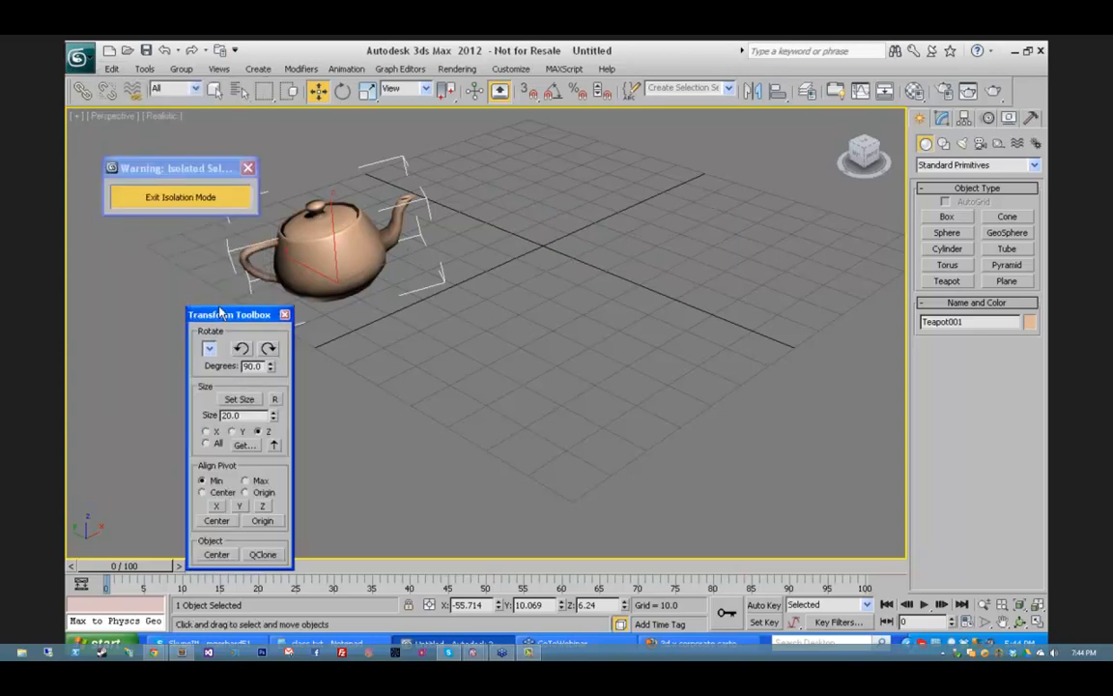
left_click_drag(683, 155, 627, 170)
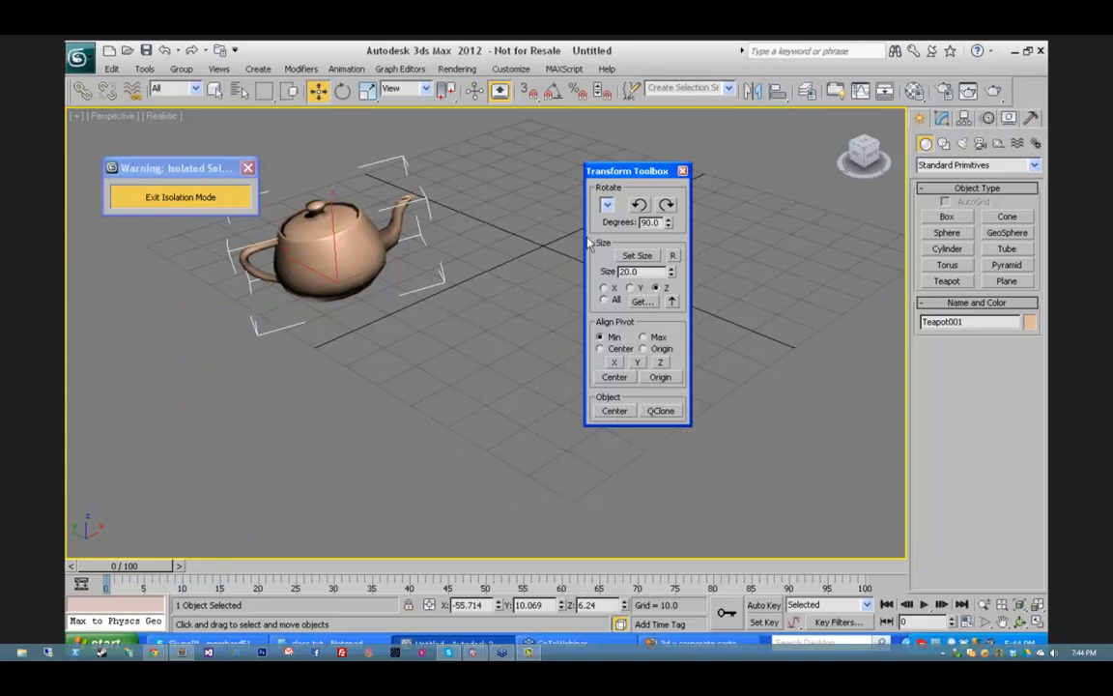
left_click_drag(669, 223, 682, 172)
left_click(682, 171)
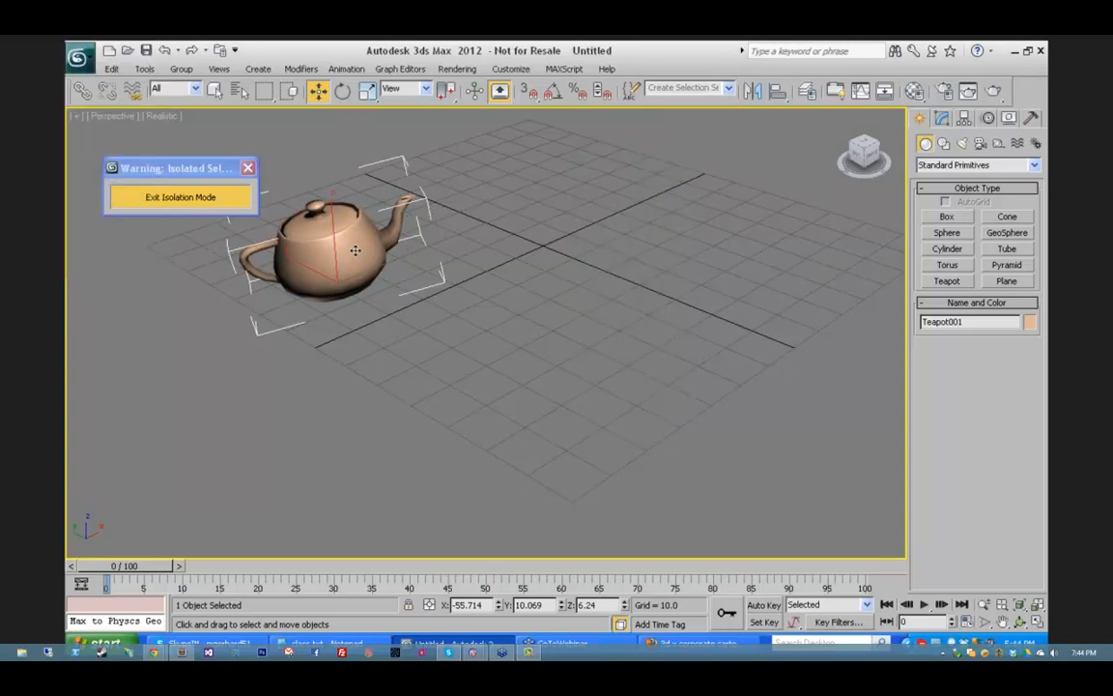
Step: Restrict transforms to the teapot's pivot with Affect Pivot Only and center the pivot to the object
left_click(965, 118)
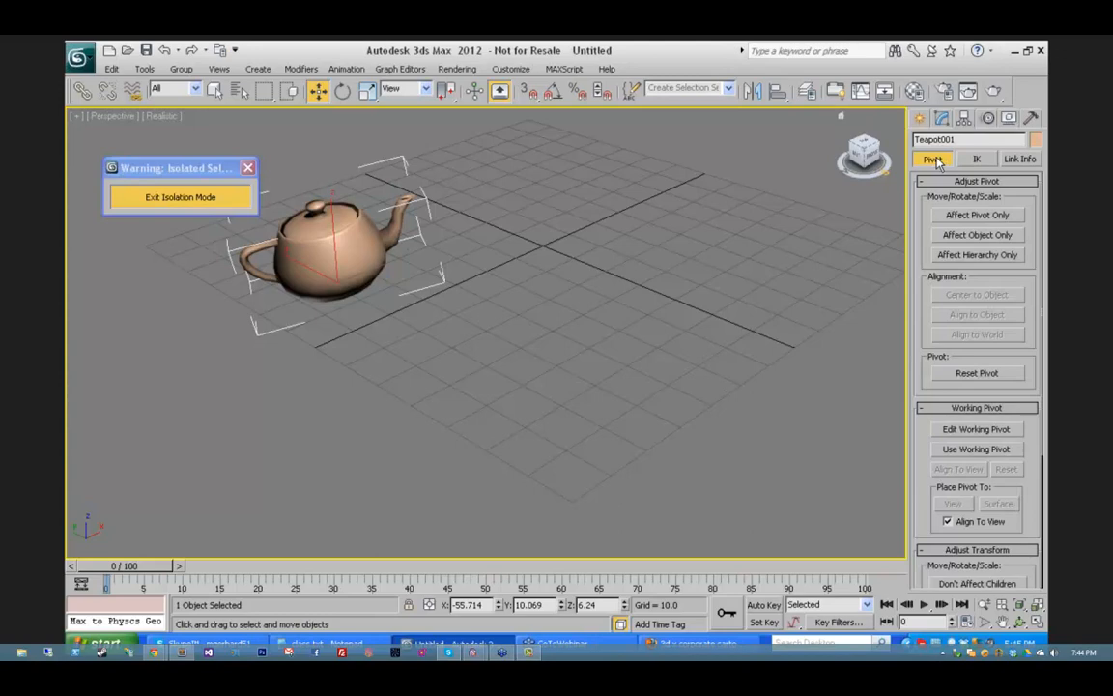
left_click(977, 215)
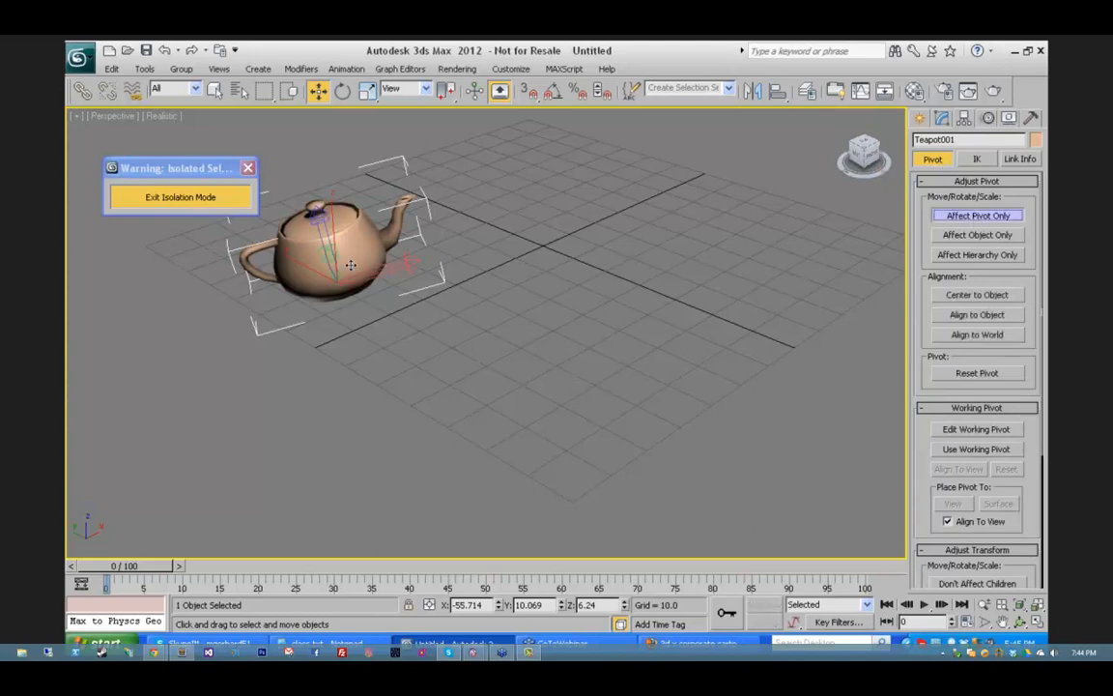
left_click(980, 296)
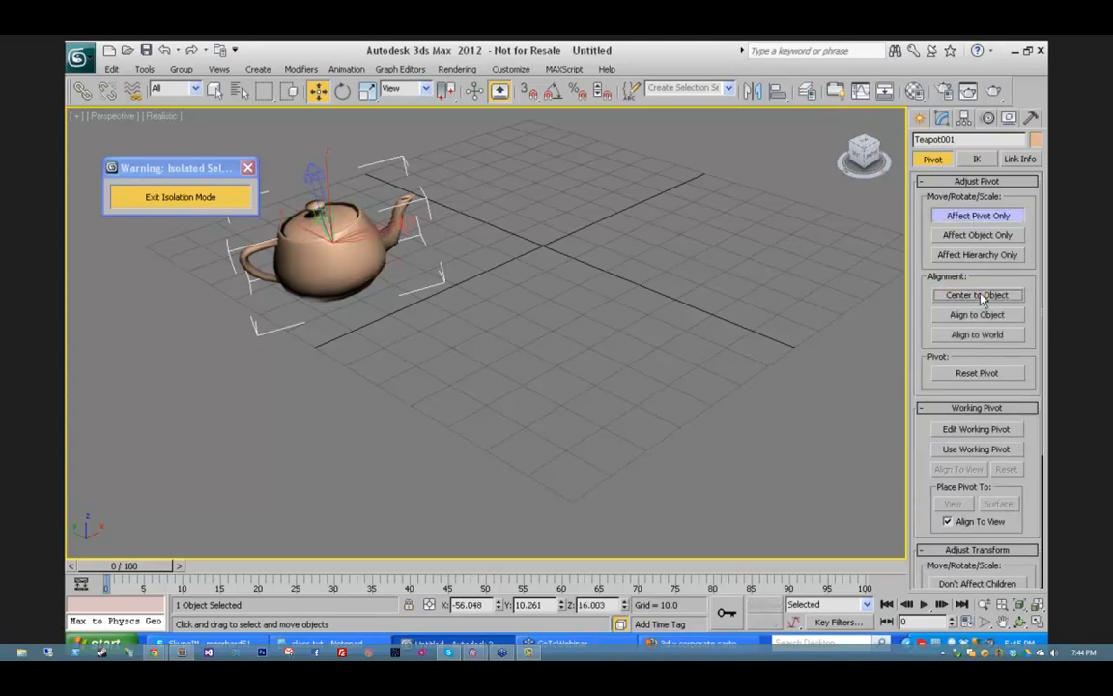
Step: Move the teapot's pivot along X toward the handle, to about X -77
right_click(339, 166)
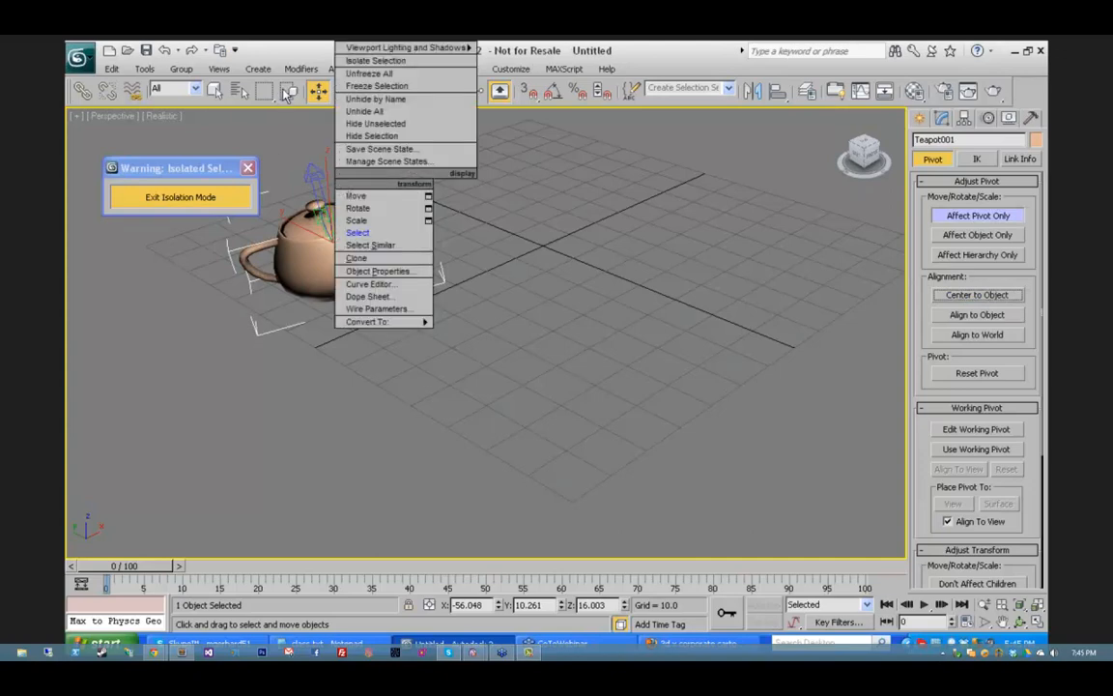
left_click(358, 195)
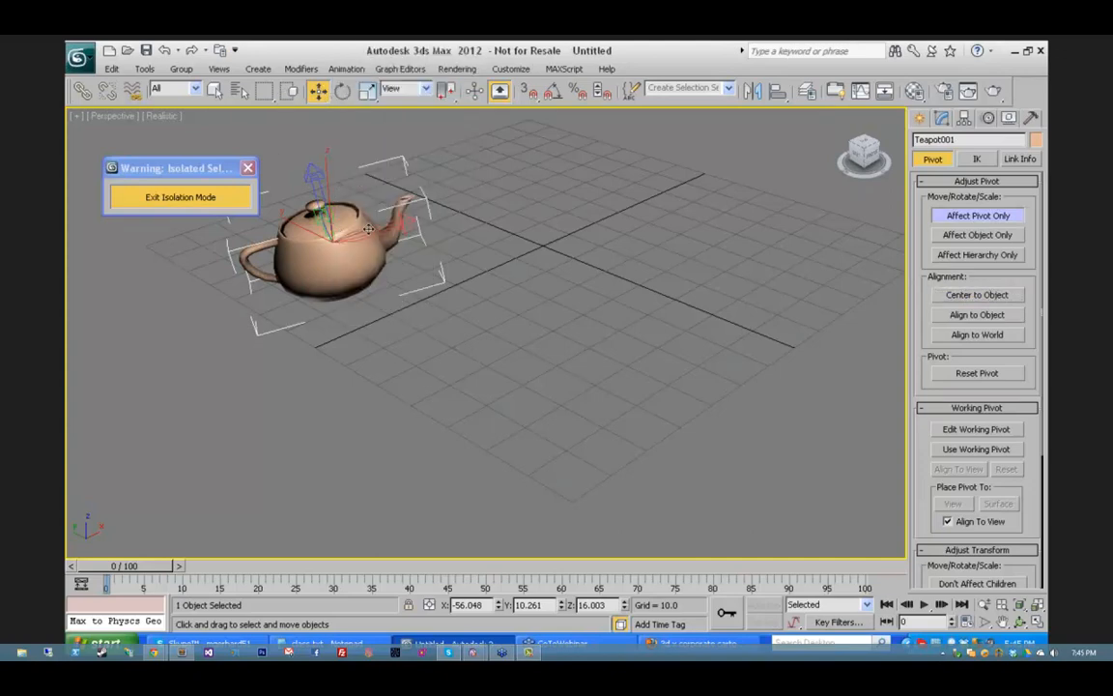
left_click_drag(368, 228, 241, 218)
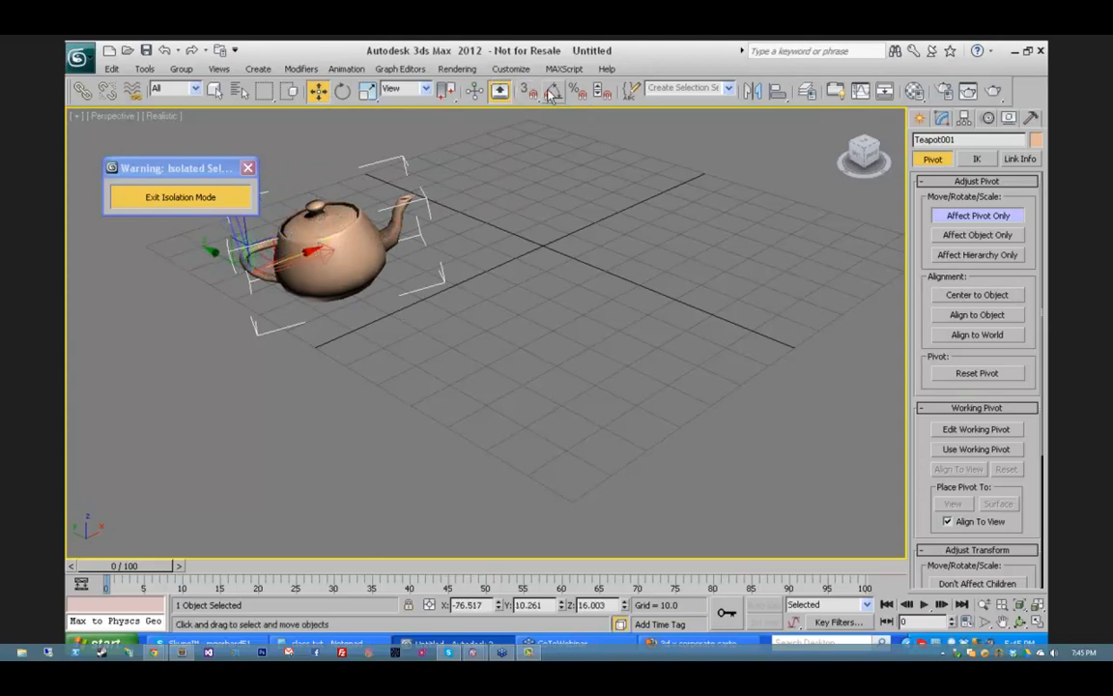
Step: Turn on 3D snap and snap the teapot's pivot to the grid point at X 0, Y 50, Z 0
left_click(529, 90)
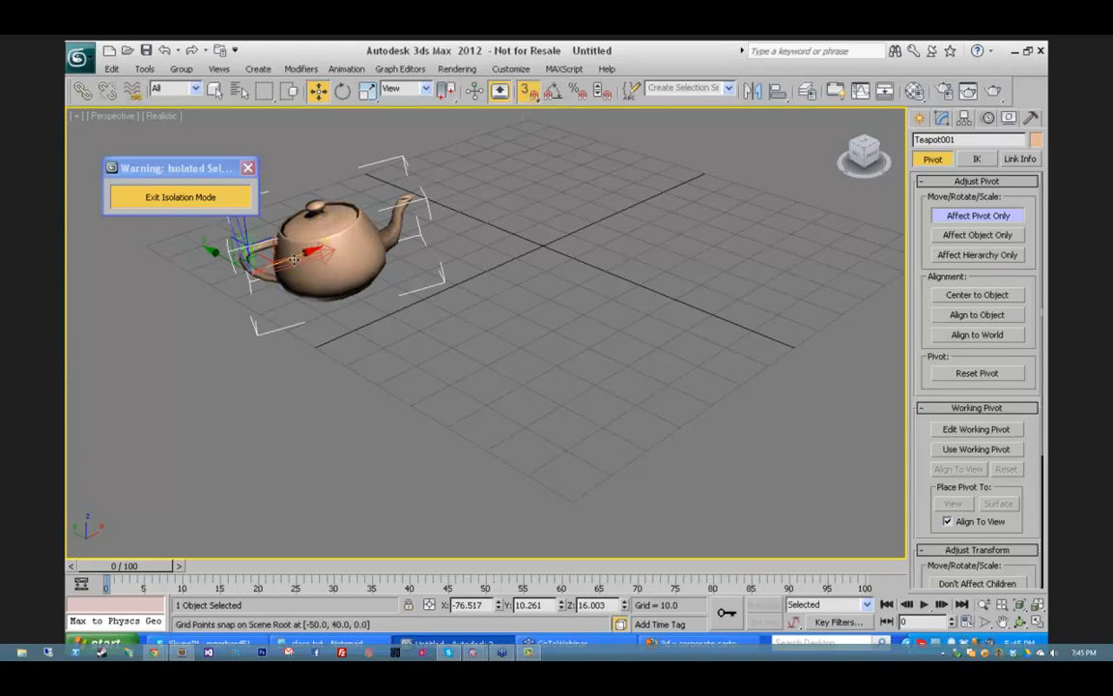
left_click_drag(290, 258, 411, 196)
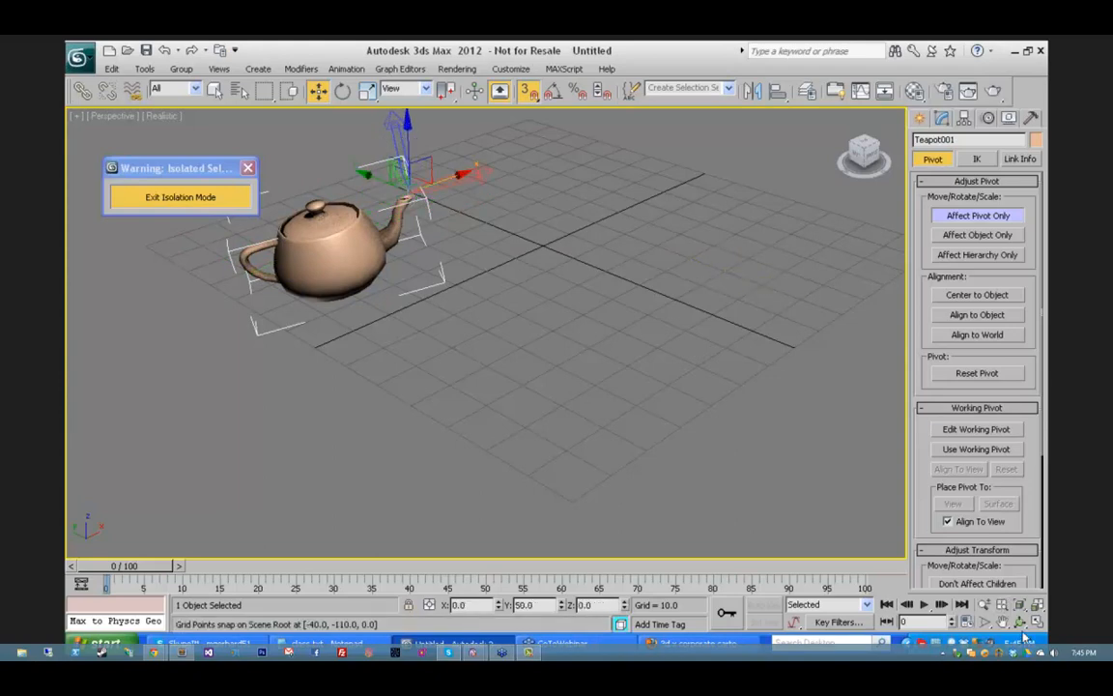
key("e")
left_click_drag(430, 261, 366, 274)
right_click(366, 274)
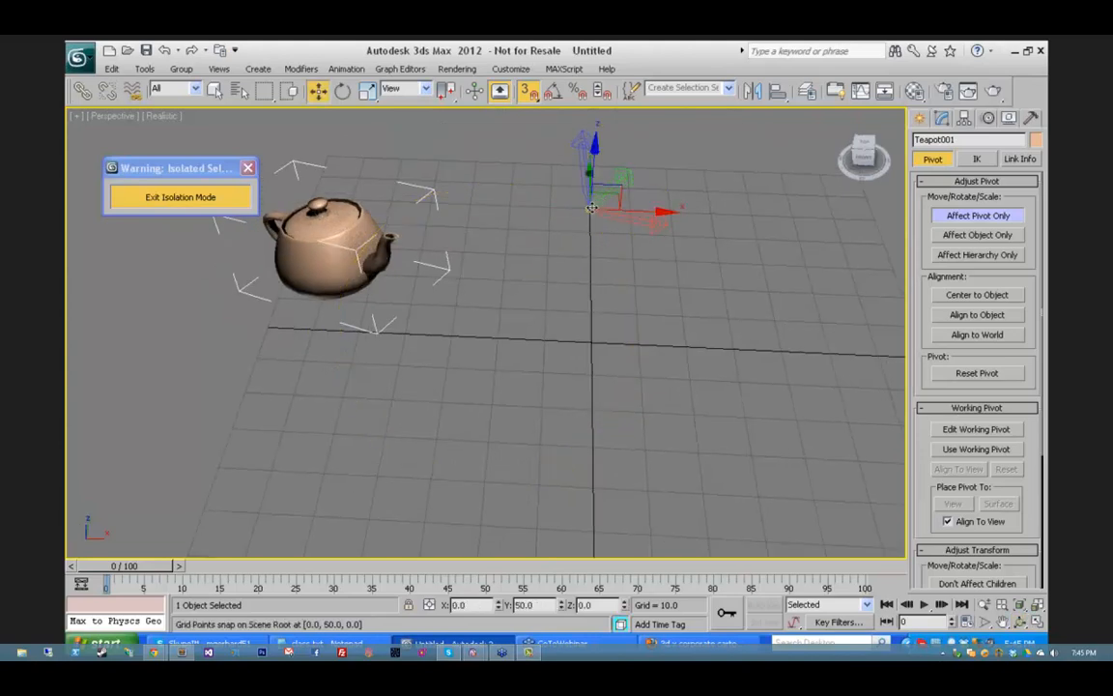
Step: Snap the teapot's pivot to the grid point at X -50, Y 40, Z 0, and change the snap target from Grid Points to Vertex
left_click_drag(592, 208, 402, 227)
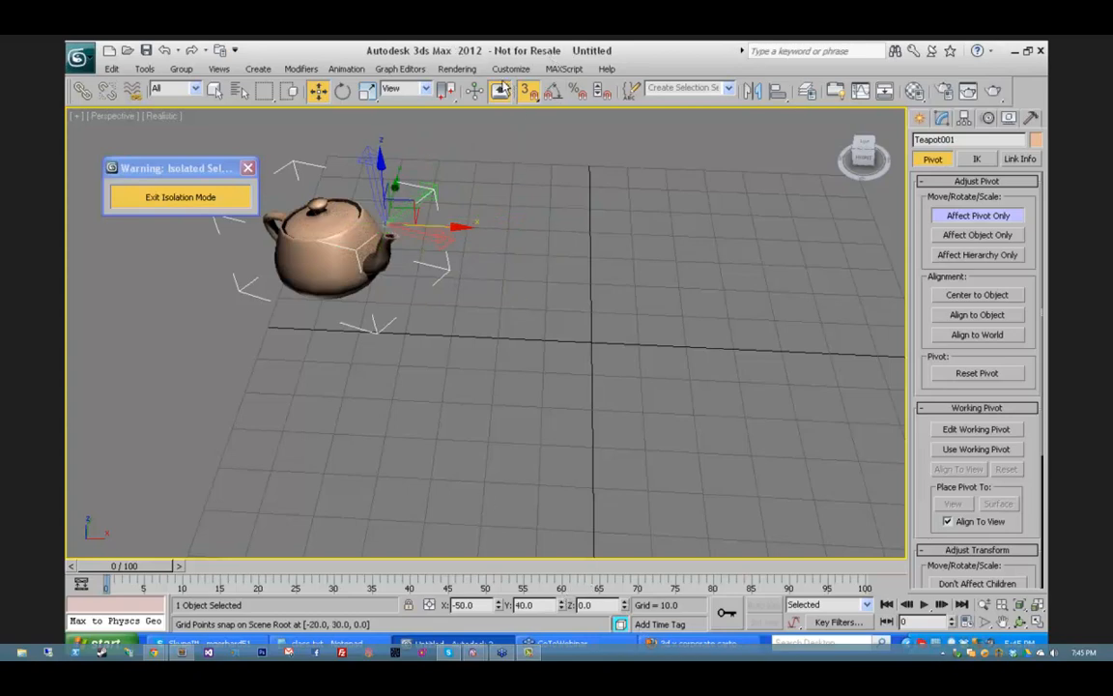
right_click(528, 91)
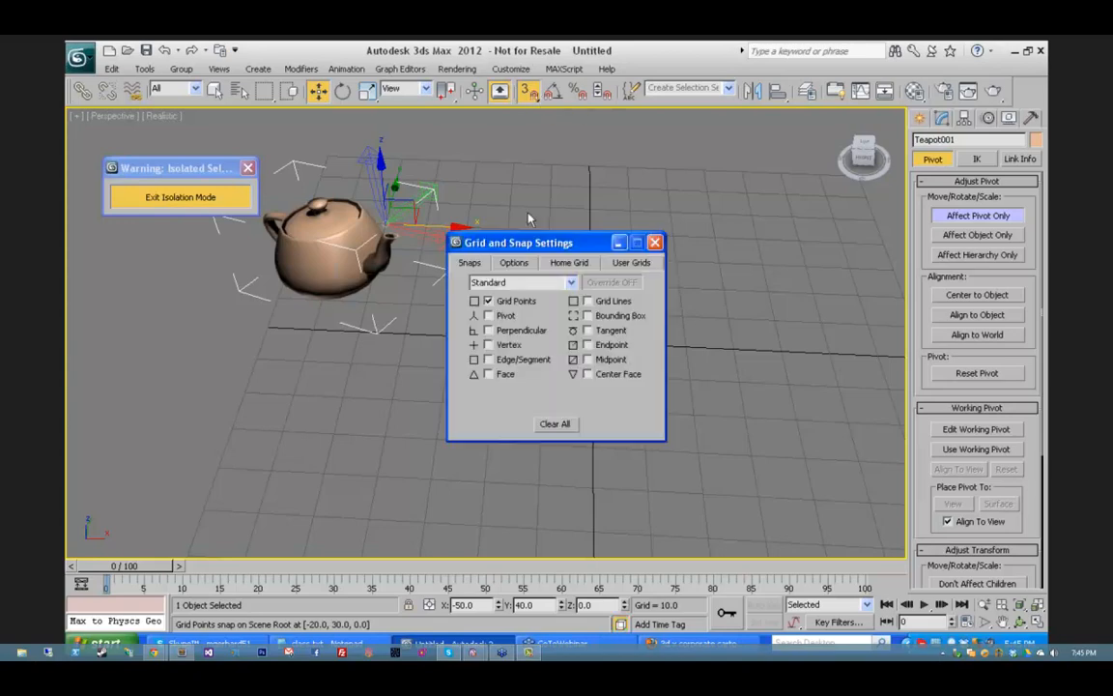
left_click(489, 301)
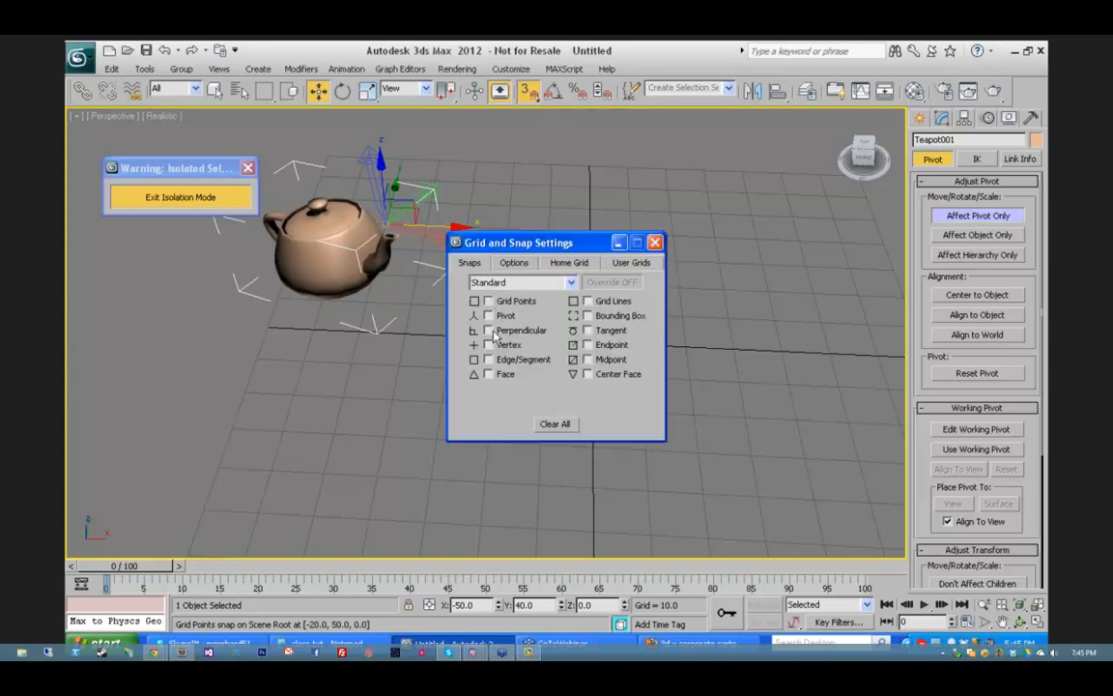
left_click(655, 242)
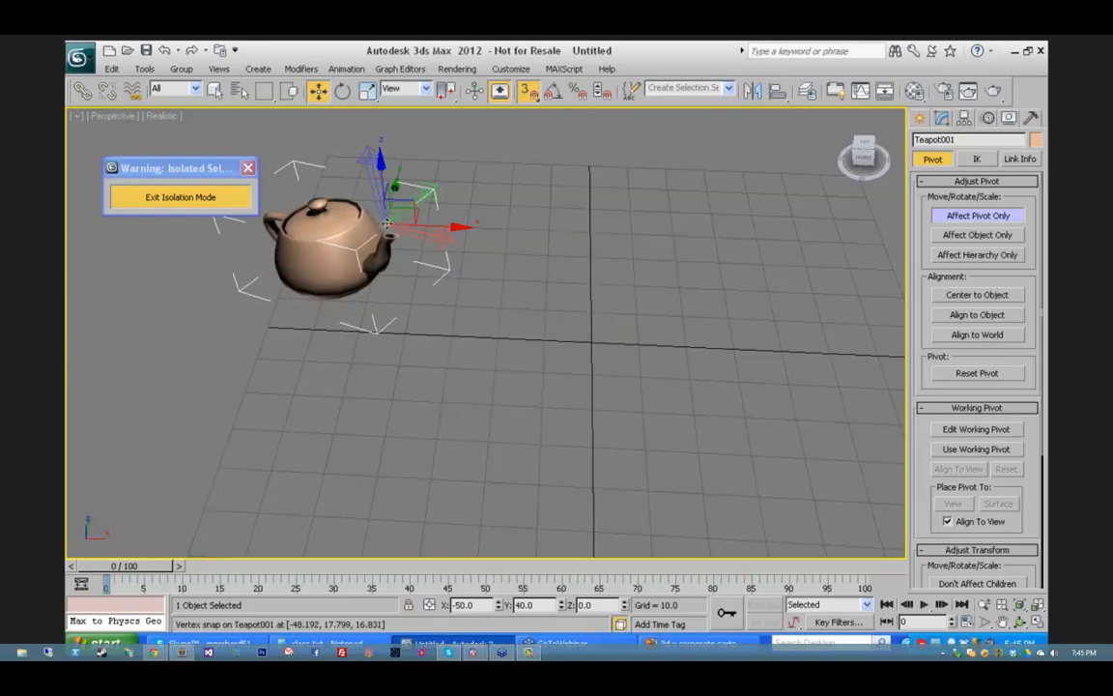
Step: Snap the teapot's pivot to a vertex at the tip of the spout and turn off Affect Pivot Only
left_click_drag(387, 204, 438, 254)
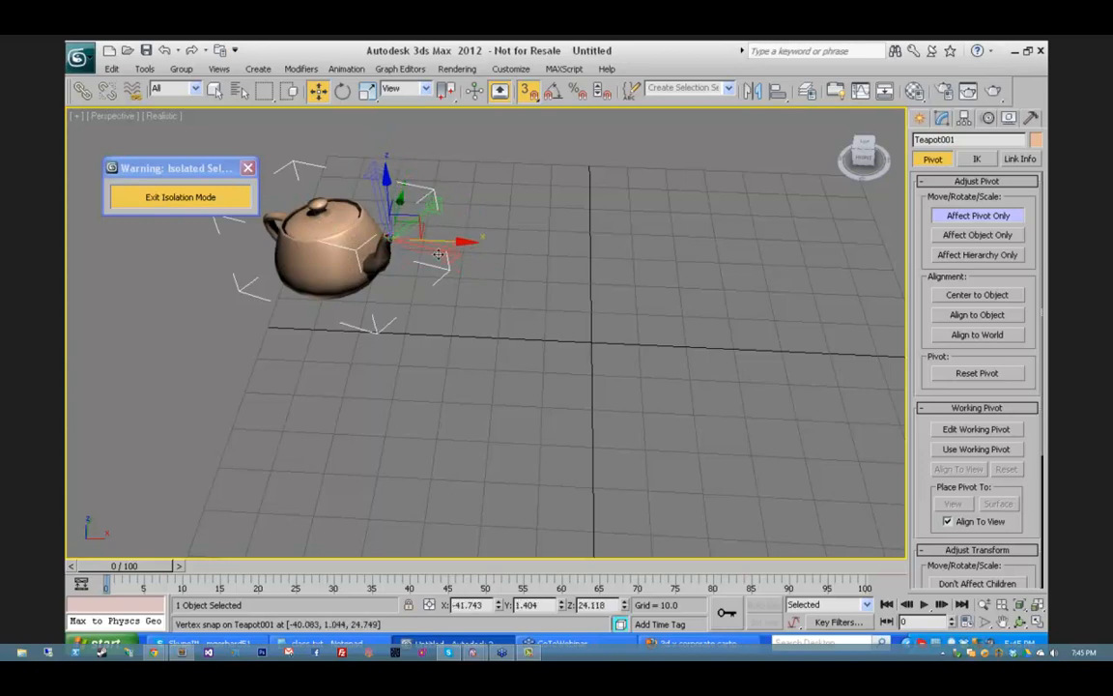
left_click(1020, 622)
left_click_drag(444, 301, 745, 376)
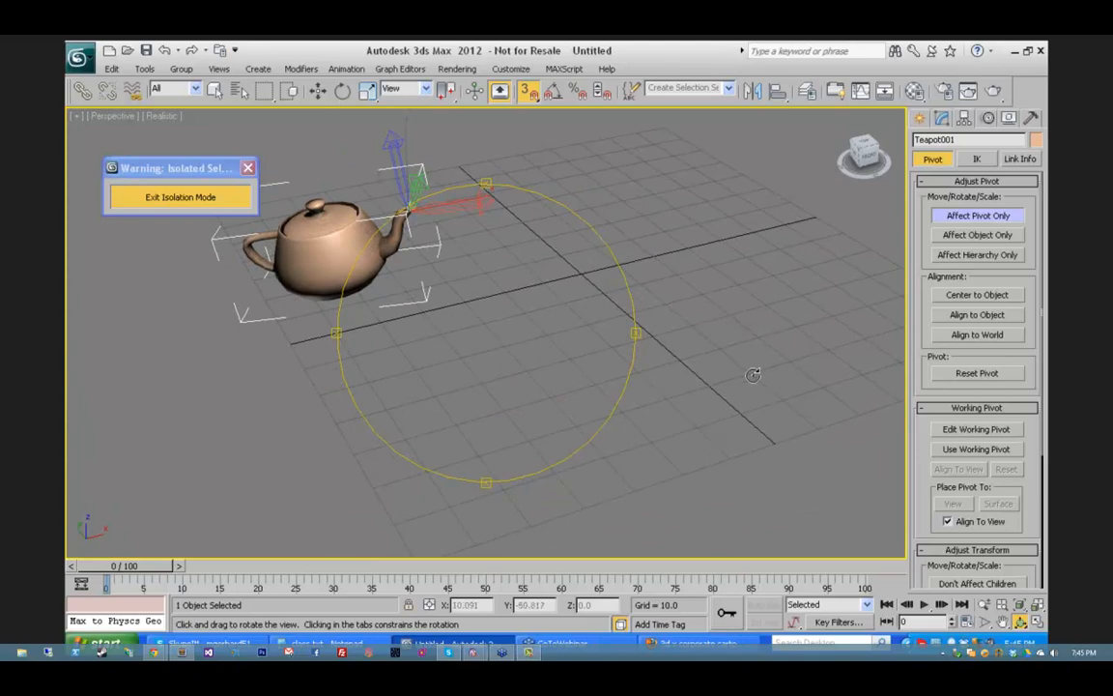
mouse_move(400, 237)
left_mouse_down()
mouse_move(449, 269)
mouse_move(443, 286)
mouse_move(412, 225)
left_mouse_up()
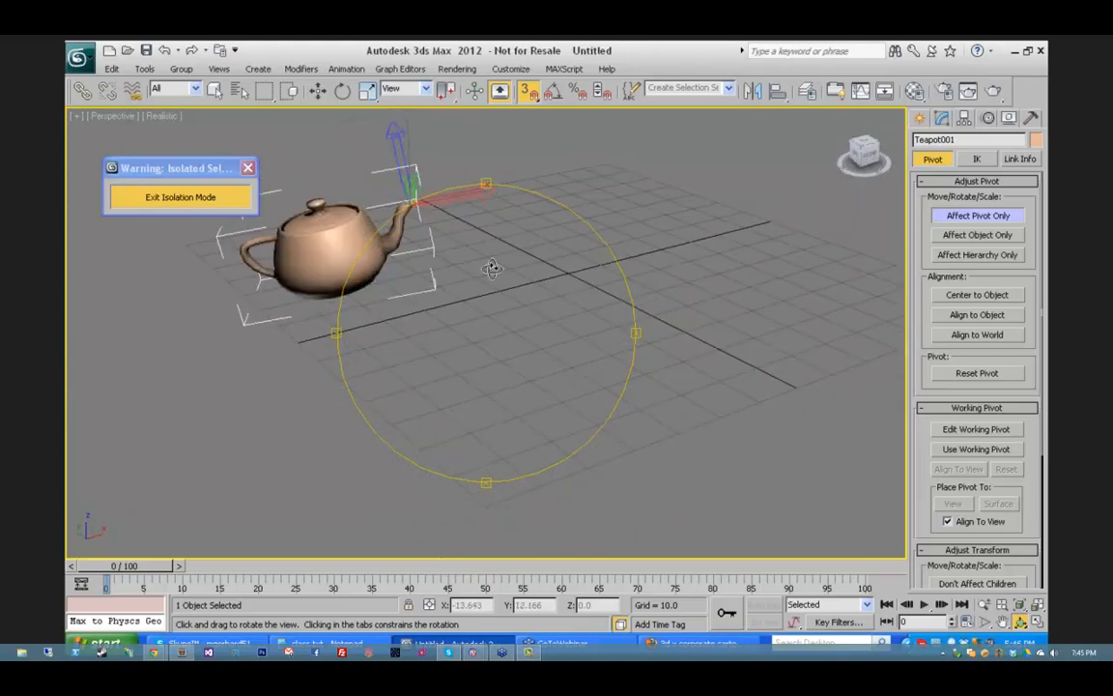
left_click(976, 216)
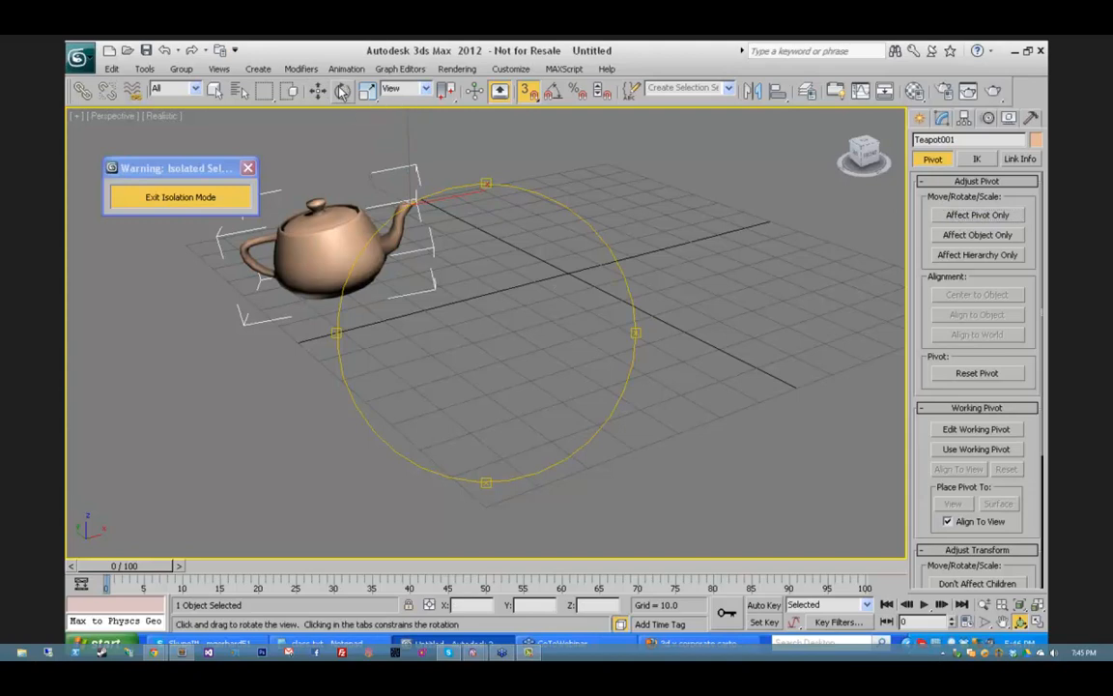
Step: Rotate the teapot about its spout-tip pivot to about -7° on X, 1° on Y and -2° on Z
left_click(342, 91)
mouse_move(369, 157)
left_mouse_down()
mouse_move(290, 179)
mouse_move(307, 184)
mouse_move(360, 49)
mouse_move(339, 253)
mouse_move(269, 427)
mouse_move(319, 241)
mouse_move(391, 101)
mouse_move(373, 155)
left_mouse_up()
right_click(373, 155)
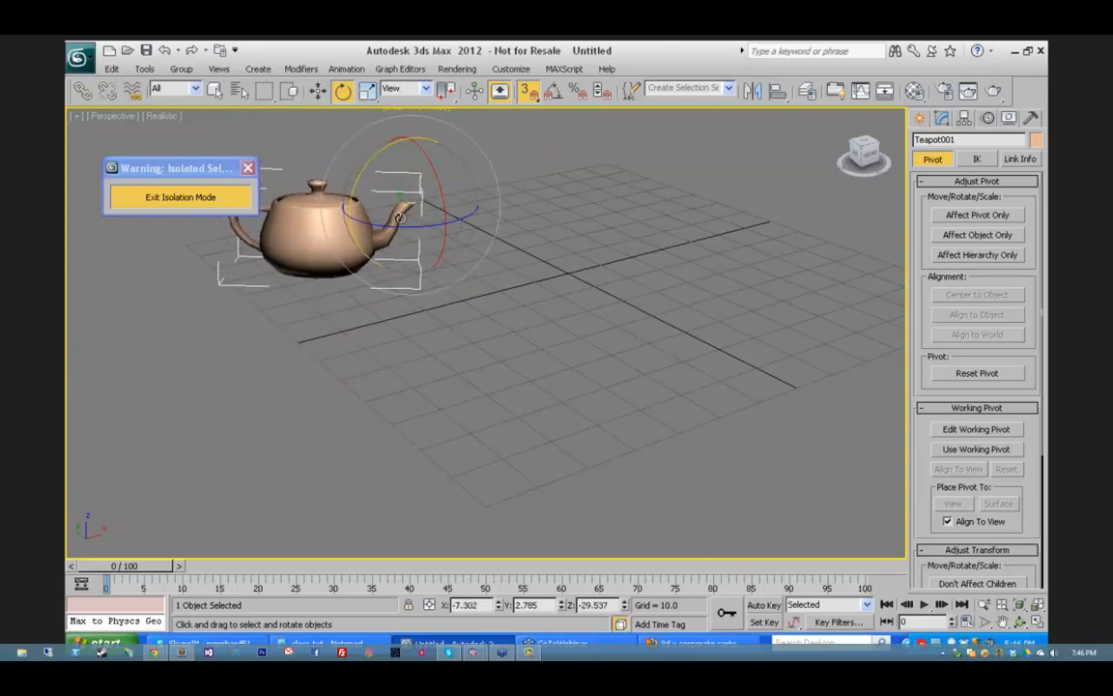
left_click_drag(407, 228, 396, 171)
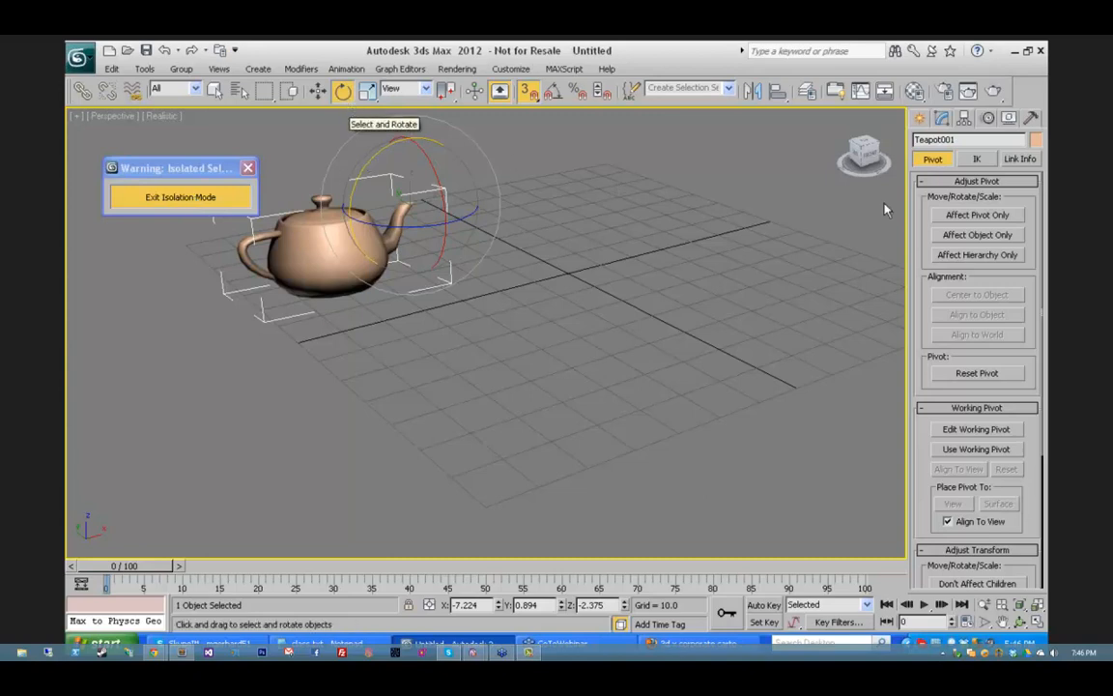
Step: Center the teapot's pivot to the object with Affect Pivot Only, and turn that mode off
left_click(317, 91)
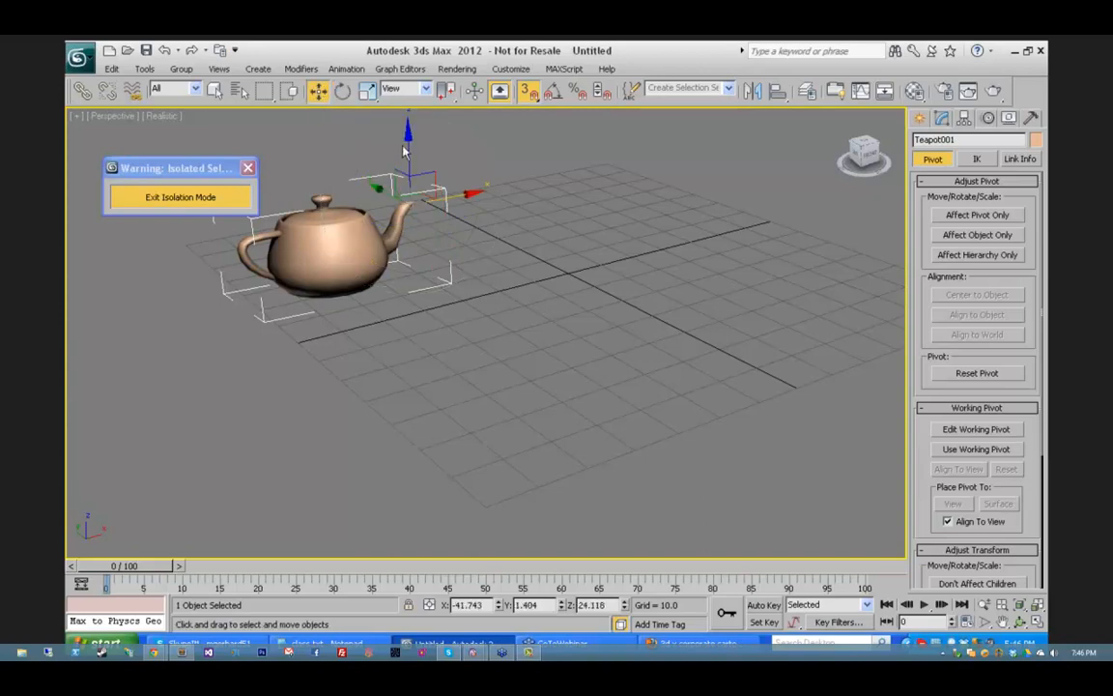
left_click(368, 91)
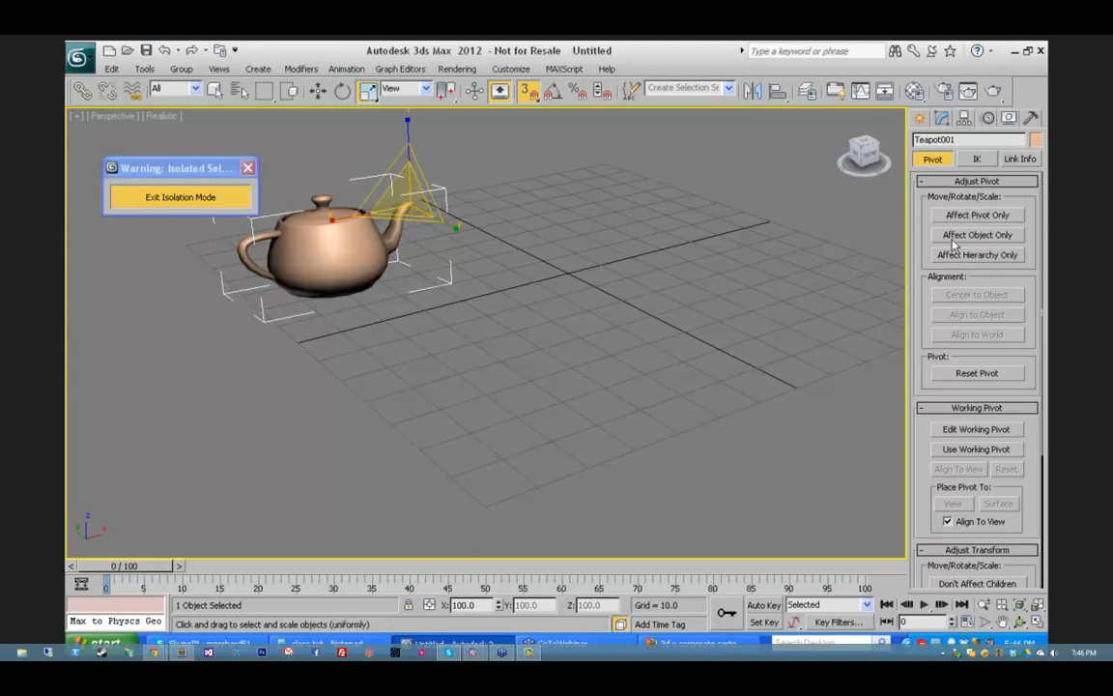
left_click(975, 215)
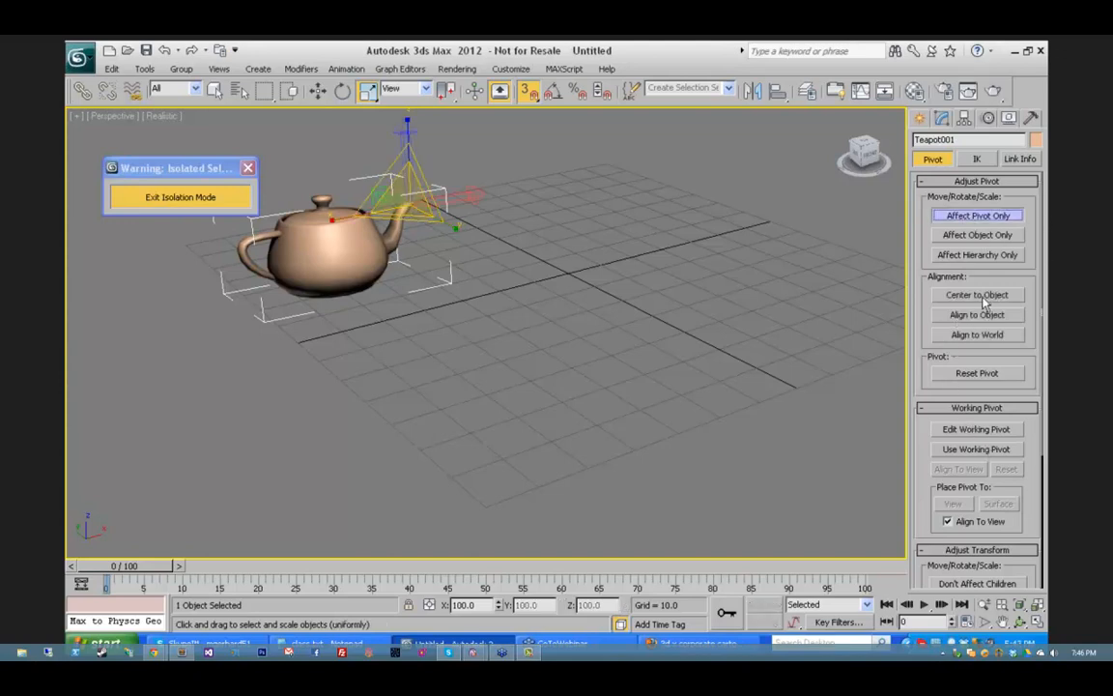
left_click(982, 299)
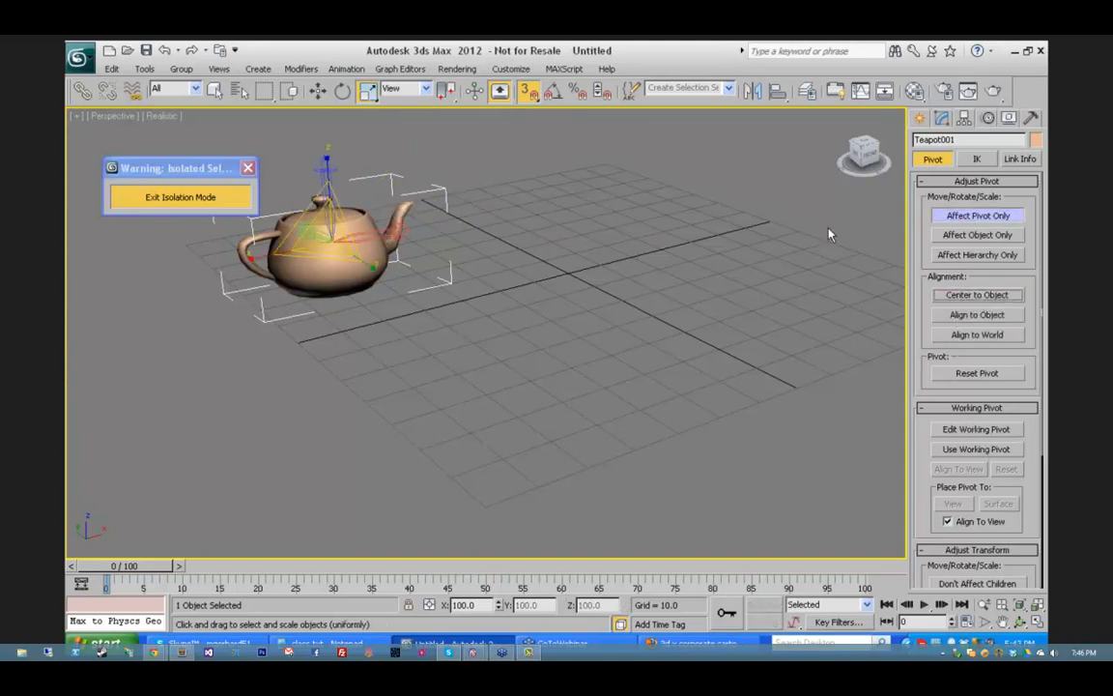
left_click(965, 219)
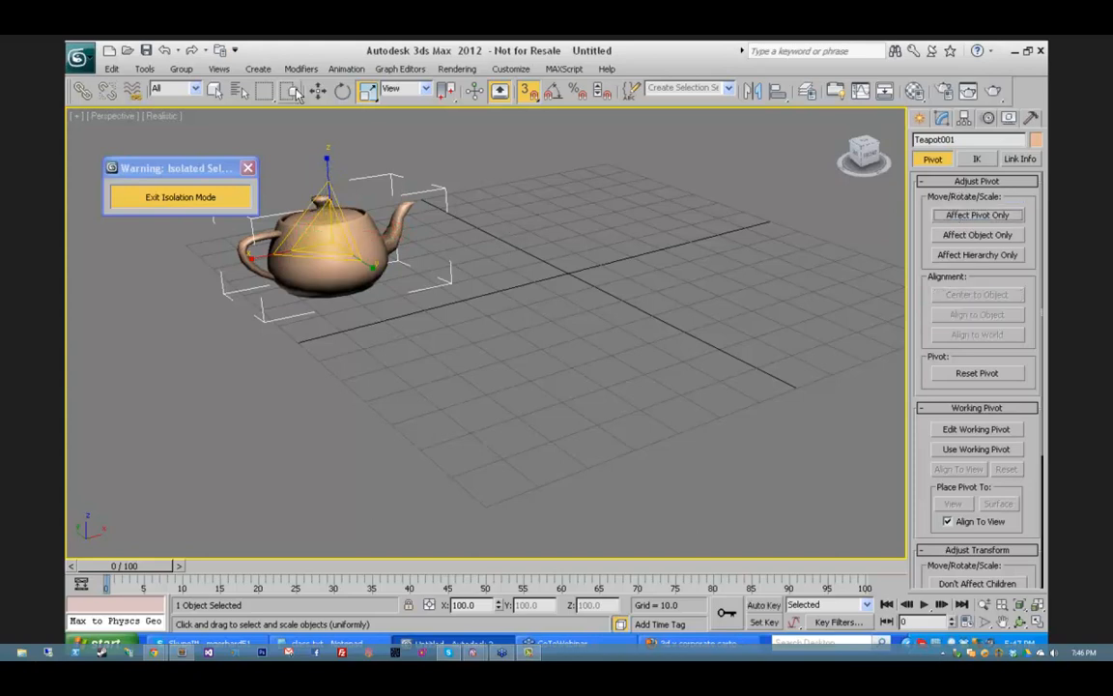
Step: Scale the teapot with Non-uniform Scale to about 167% on X and Z and 65% on Y
key("r")
key("r")
left_click(1021, 623)
left_click_drag(457, 300, 454, 353)
key("r")
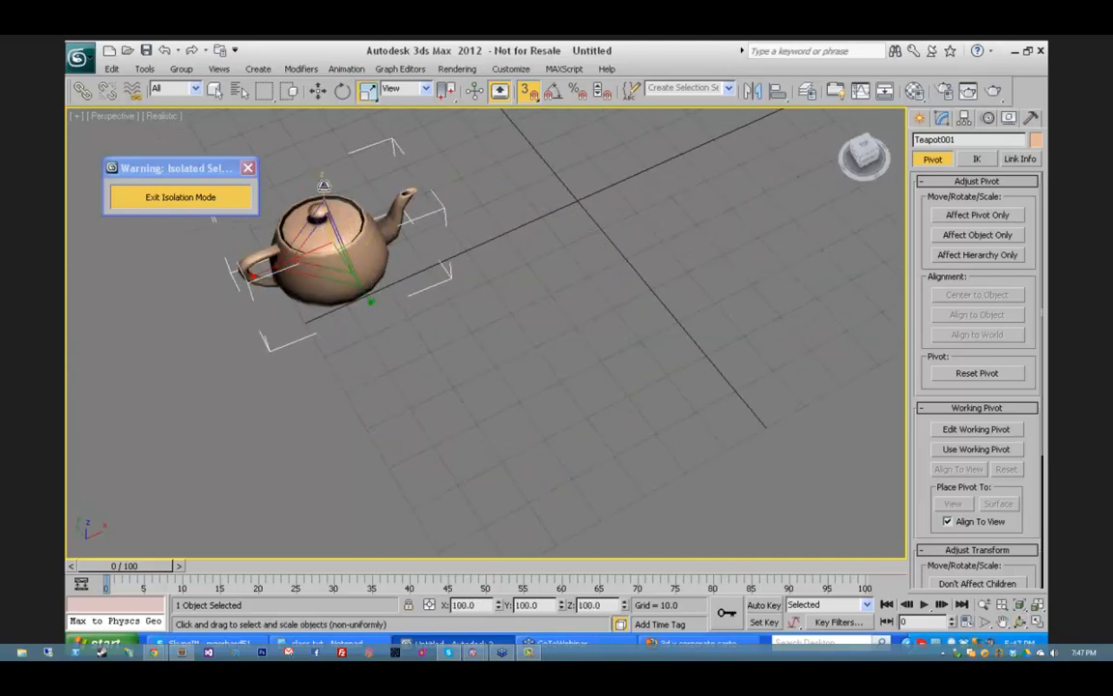
key("r")
key("r")
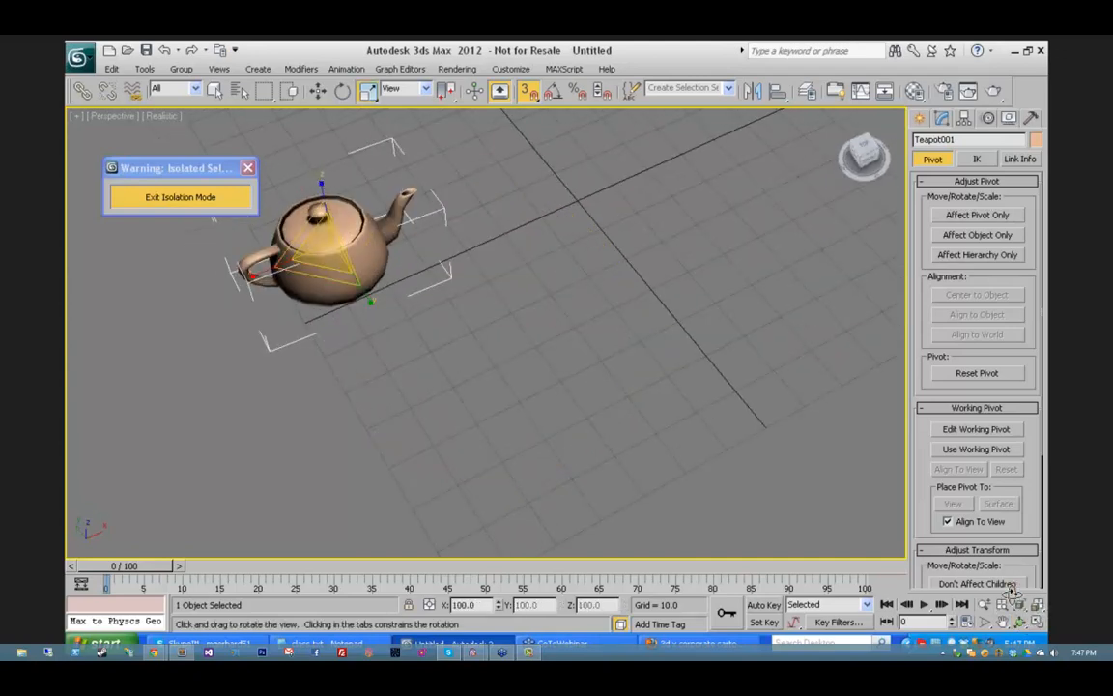
left_click(1021, 623)
left_click_drag(494, 330, 537, 301)
key("r")
key("r")
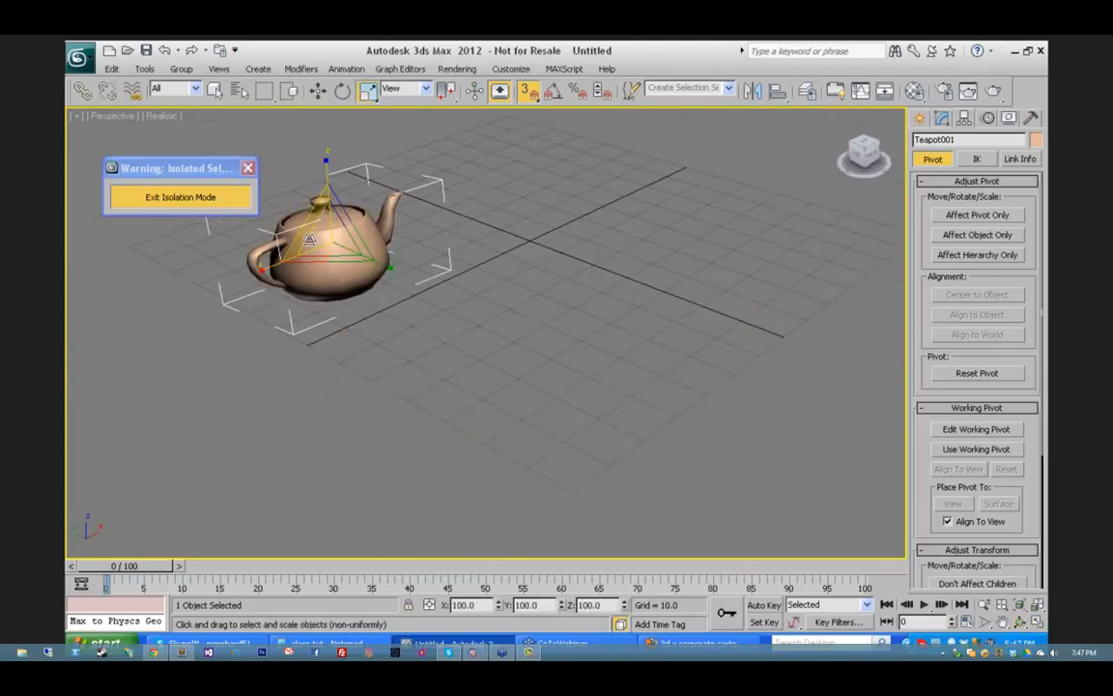
mouse_move(331, 242)
left_mouse_down()
mouse_move(280, 303)
mouse_move(320, 216)
mouse_move(319, 231)
mouse_move(321, 222)
mouse_move(522, 330)
mouse_move(319, 237)
mouse_move(318, 258)
left_mouse_up()
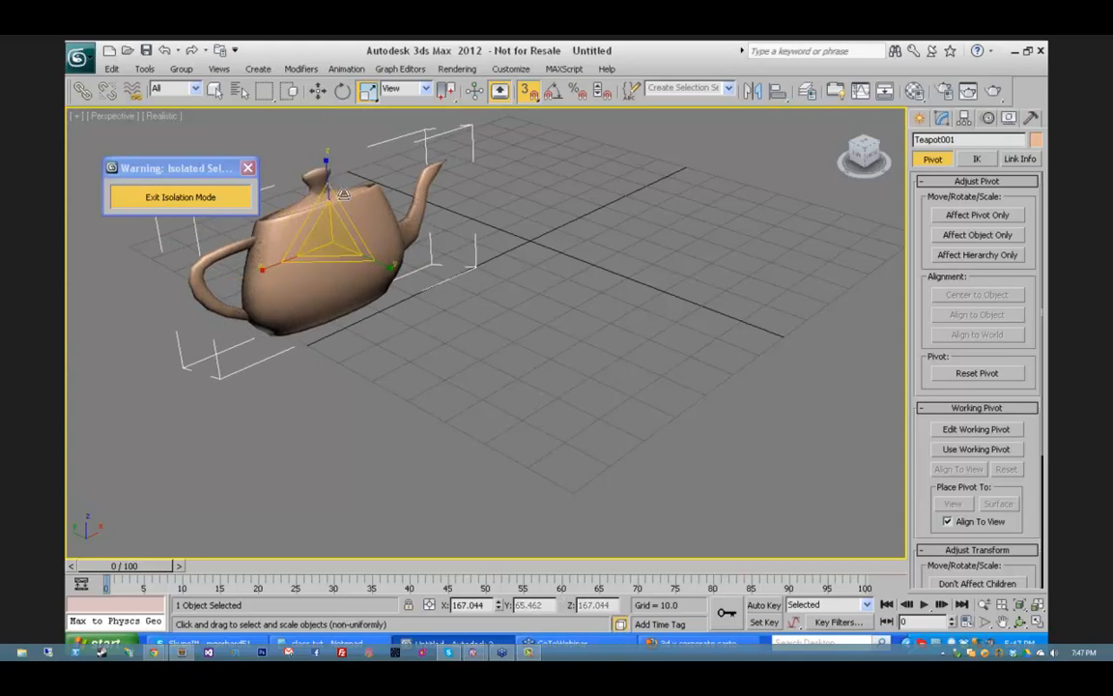
Step: Squash the teapot along Z and along Y with Select and Squash, to about 115% X, 62% Y and 176% Z
left_click_drag(371, 97, 371, 142)
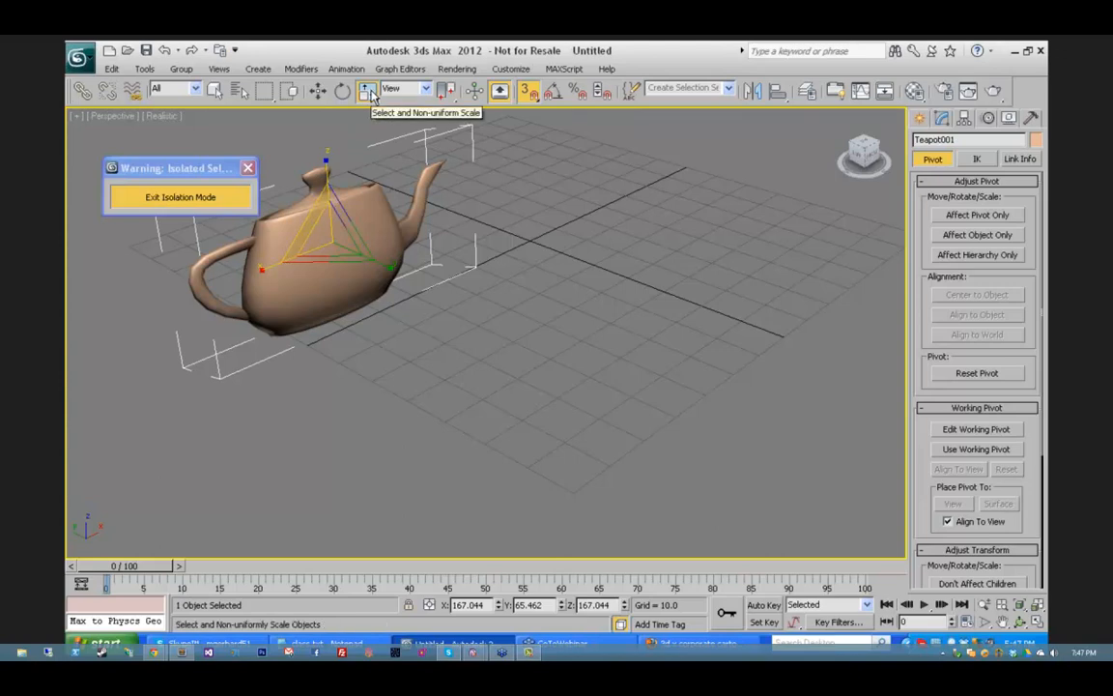
left_click_drag(371, 95, 368, 164)
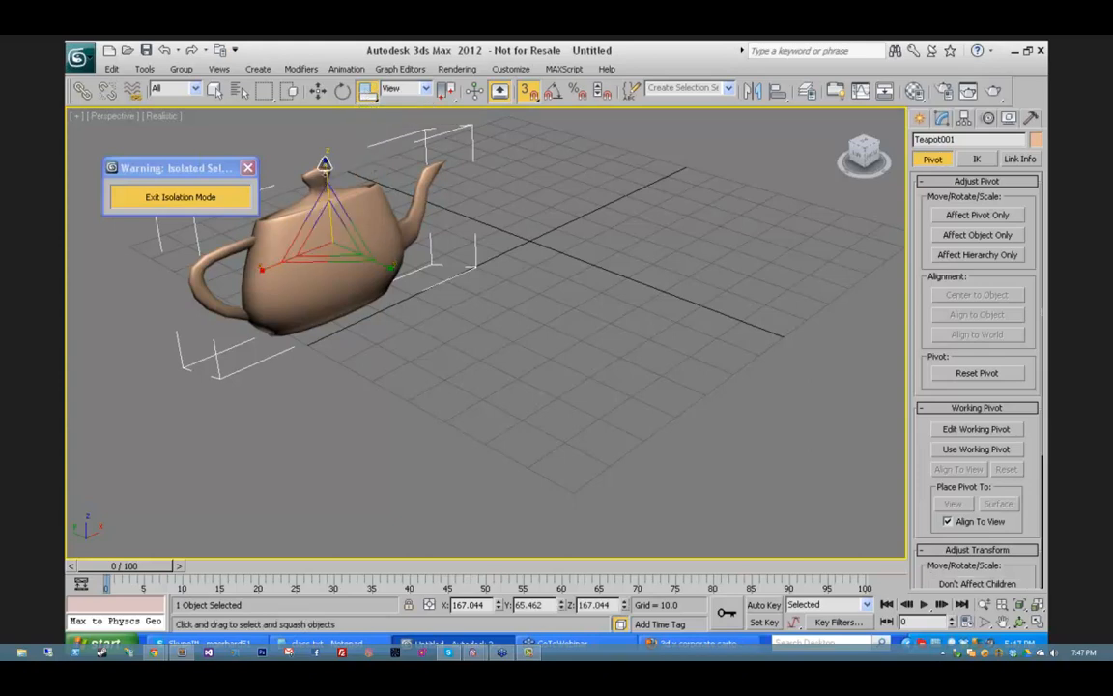
left_click_drag(324, 163, 362, 178)
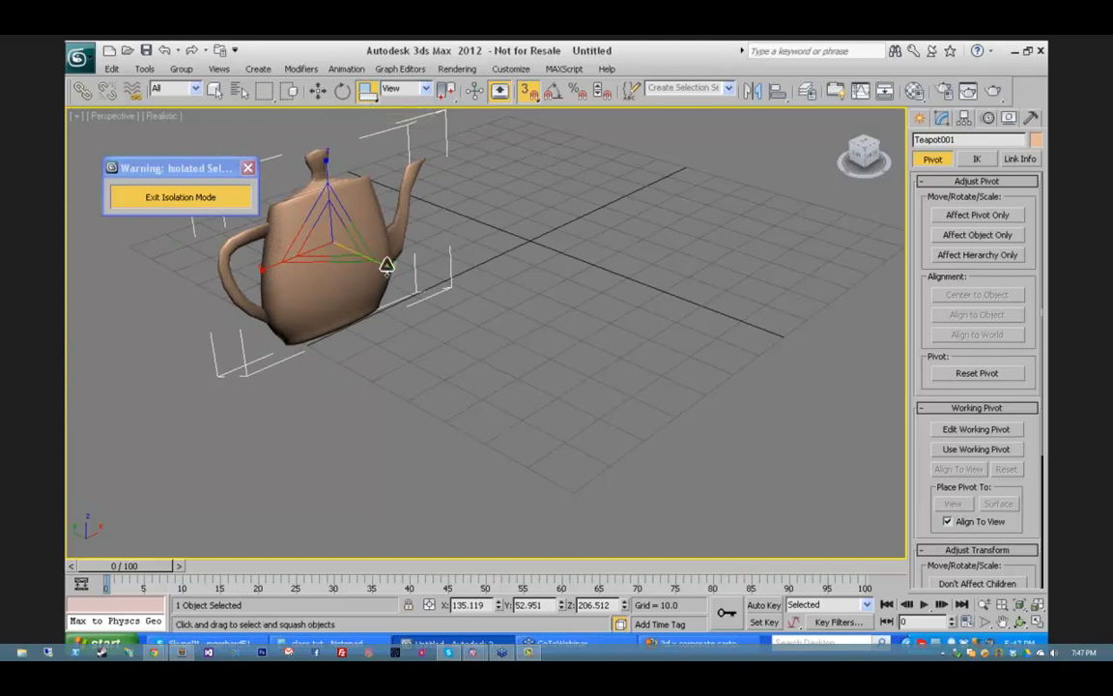
left_click_drag(387, 264, 392, 236)
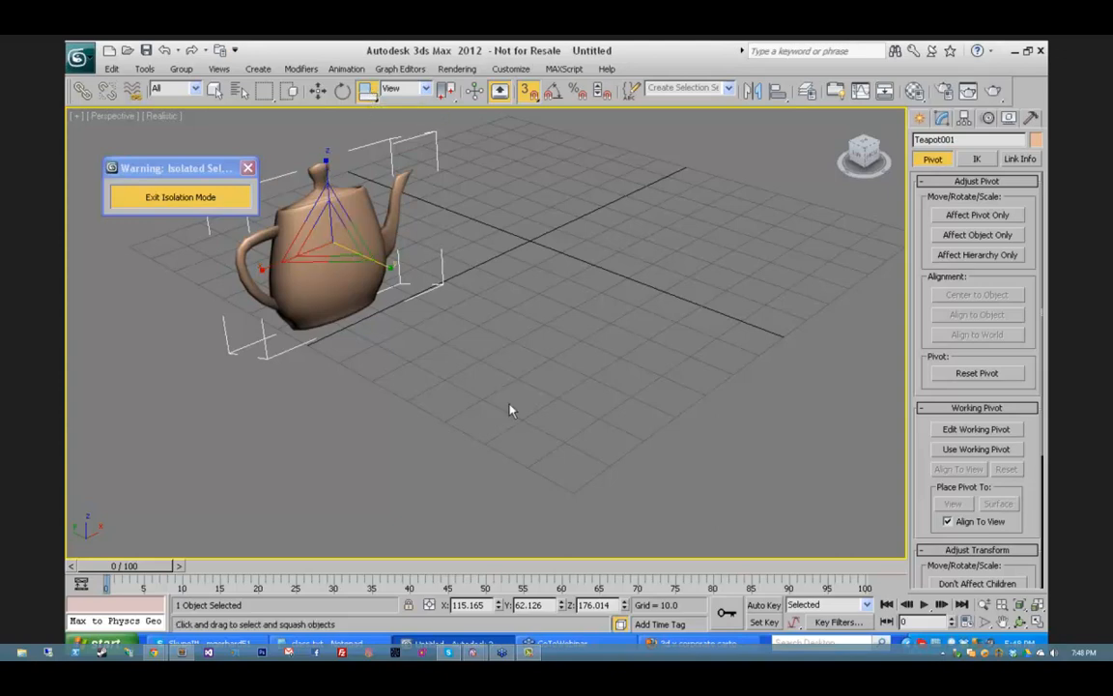
Step: Turn off 3D snap and exit isolation mode to bring back the boxes and pyramids
scroll(971, 428, "down", 5)
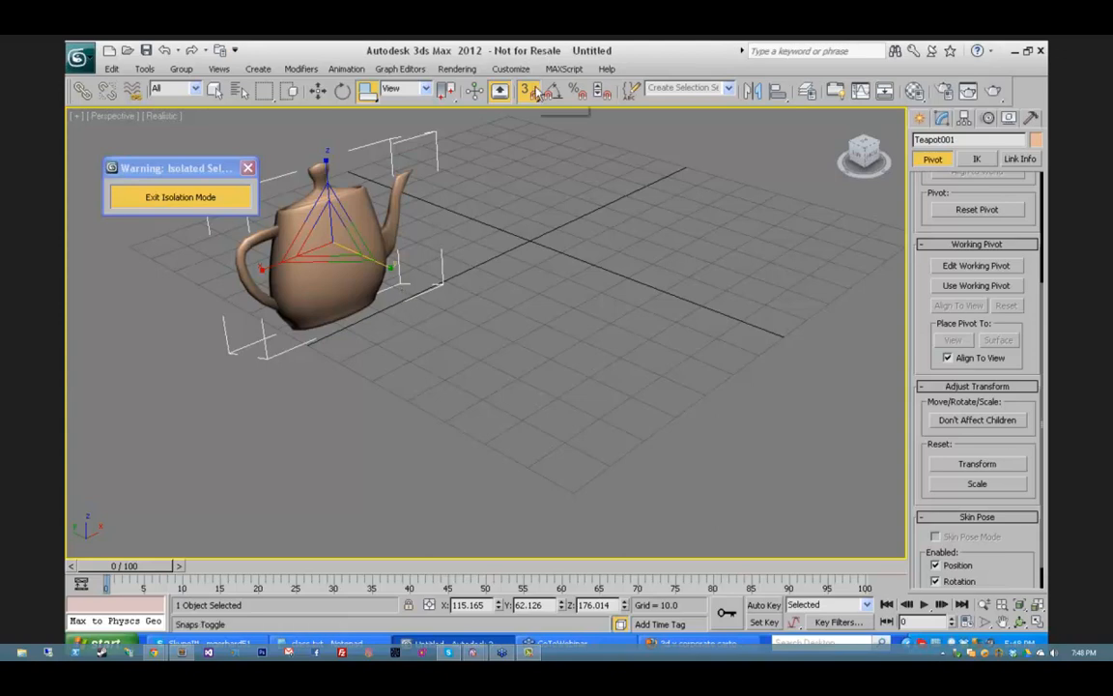
left_click(368, 94)
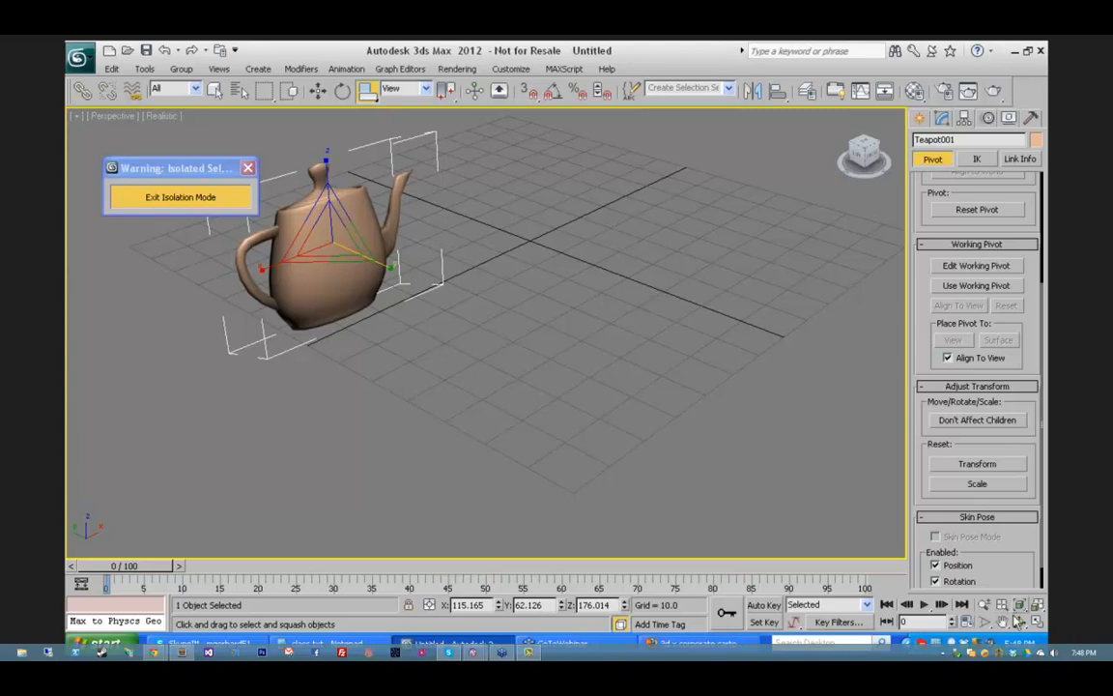
key("ctrl+r")
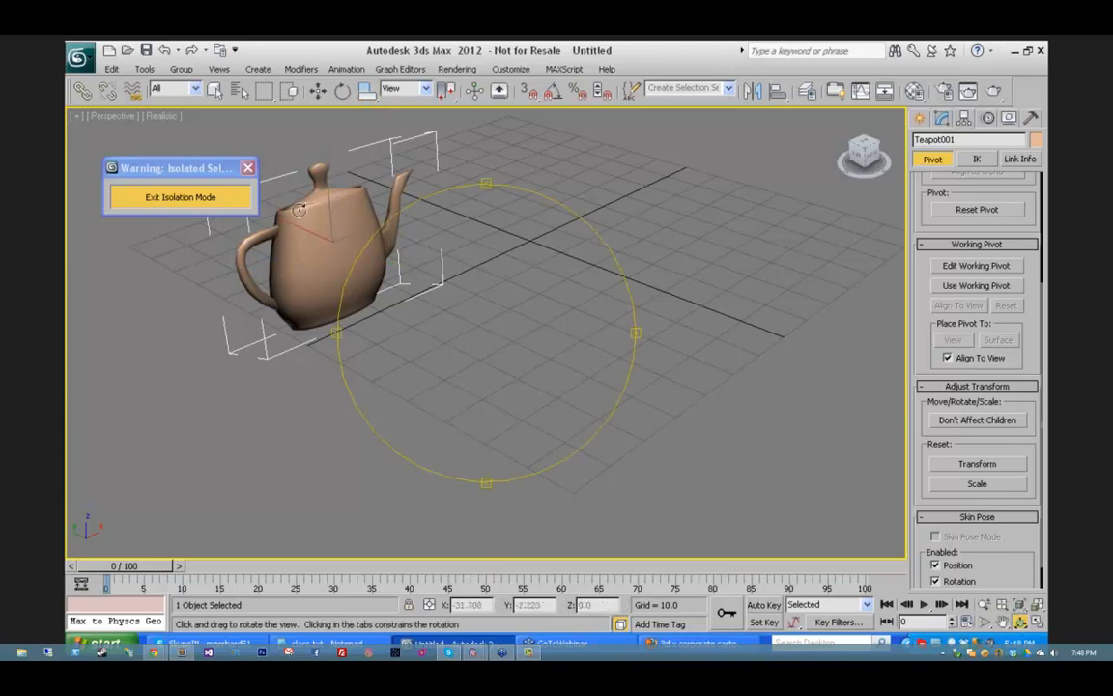
left_click(172, 197)
left_click_drag(446, 305, 406, 281)
Step: Undo the teapot's squash and non-uniform scaling, and reset its rotation to 0 on X, Y and Z
key("ctrl+z")
key("ctrl+z")
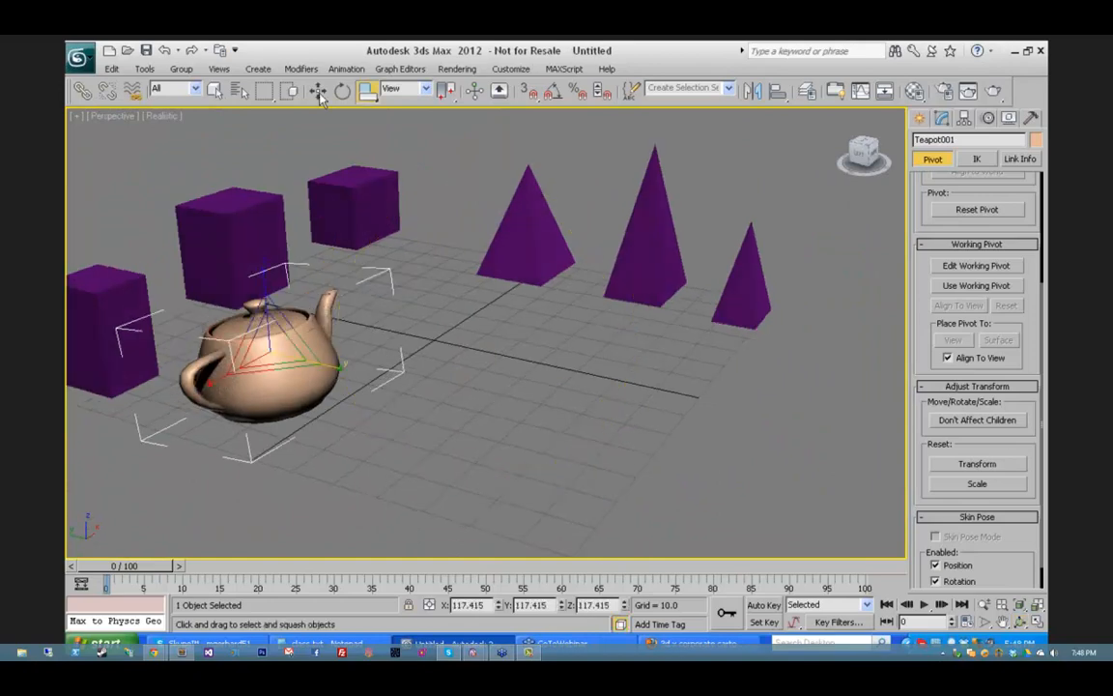
left_click(342, 90)
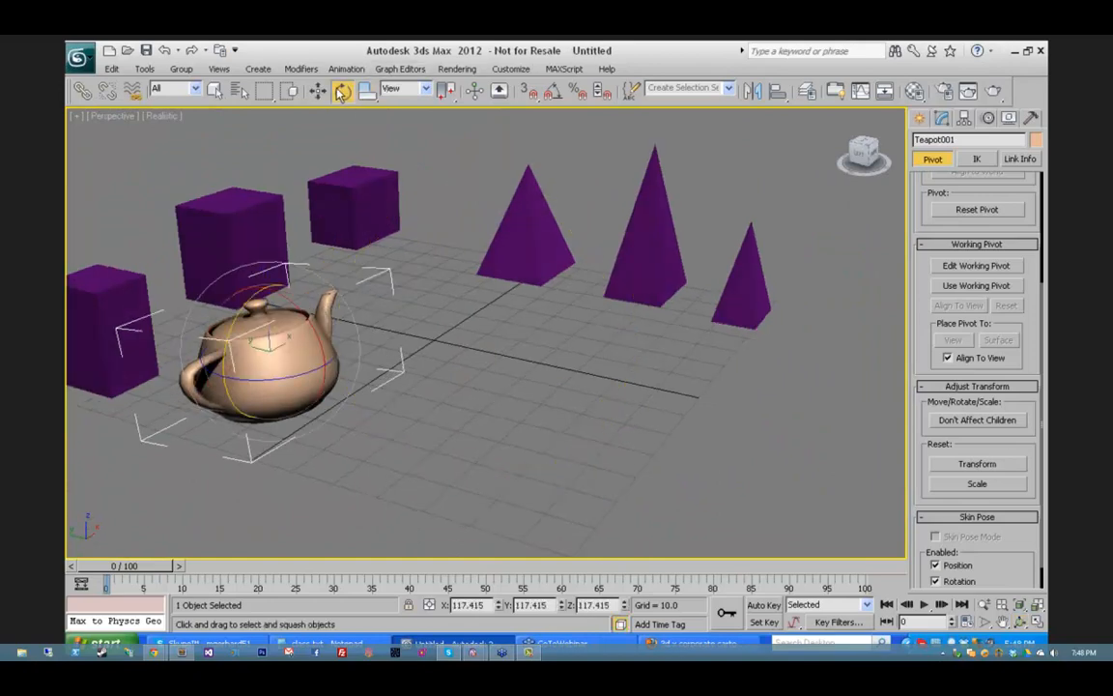
right_click(499, 606)
right_click(562, 606)
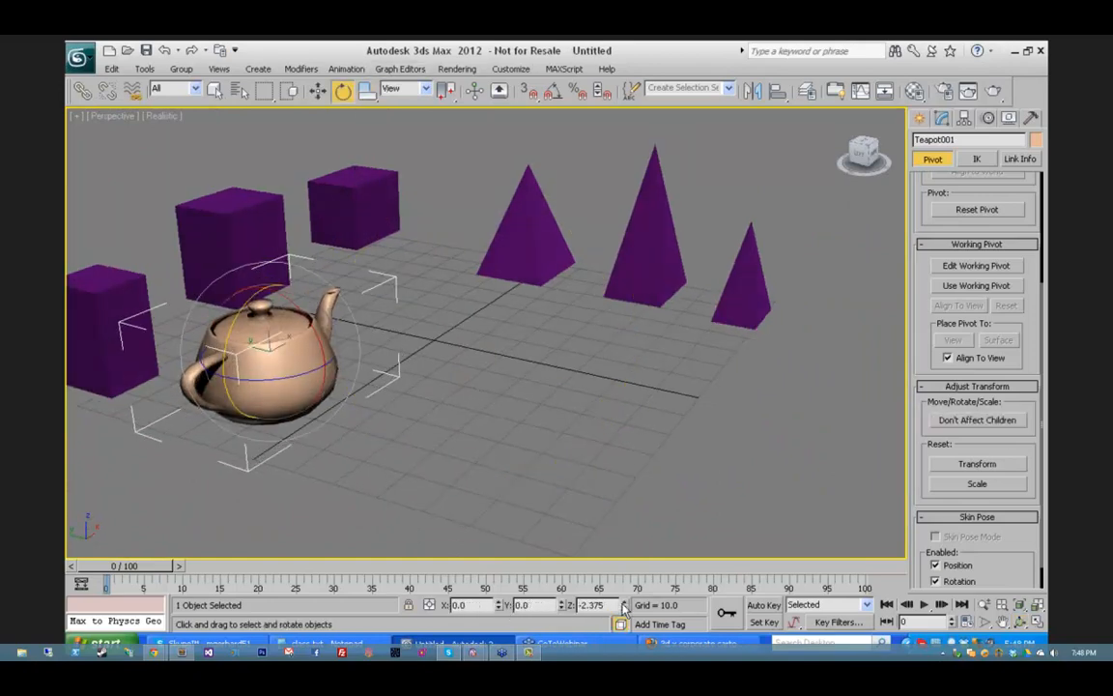
right_click(624, 606)
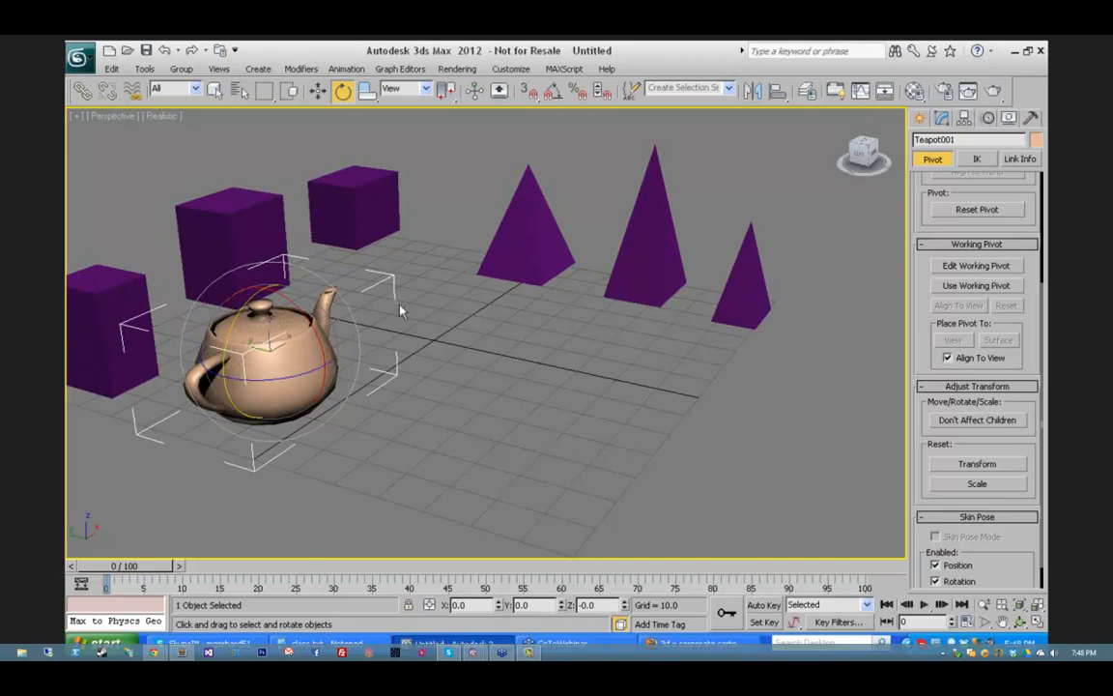
Step: Set the teapot's radius to 10 in its creation parameters
left_click(942, 120)
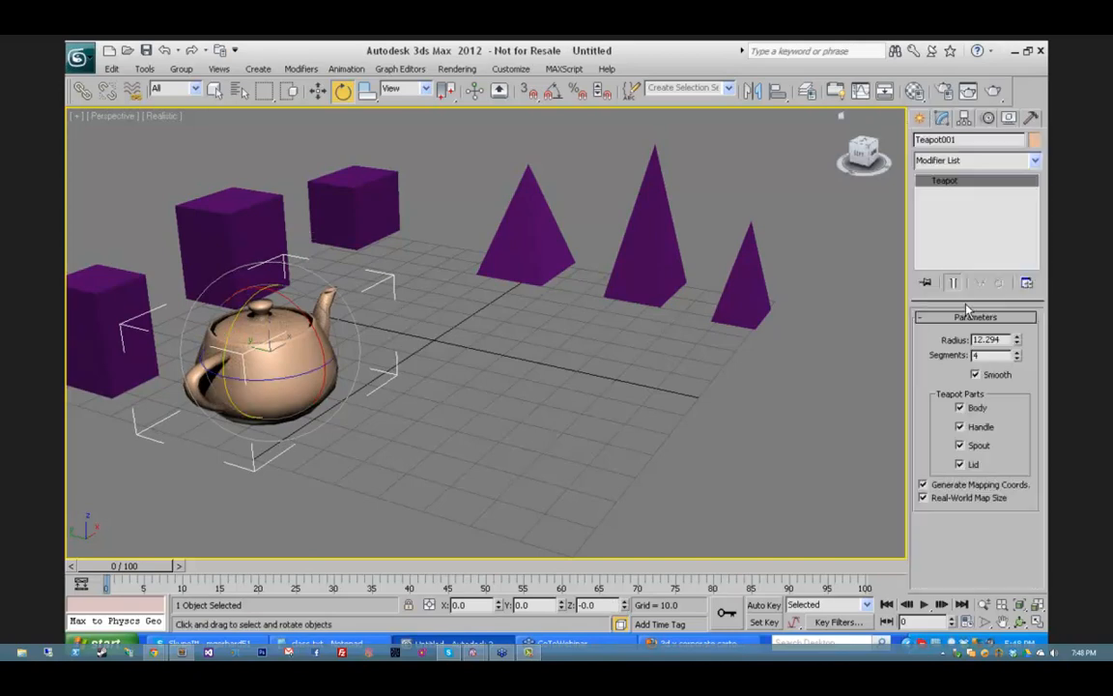
left_click_drag(1016, 348, 955, 343)
type("10")
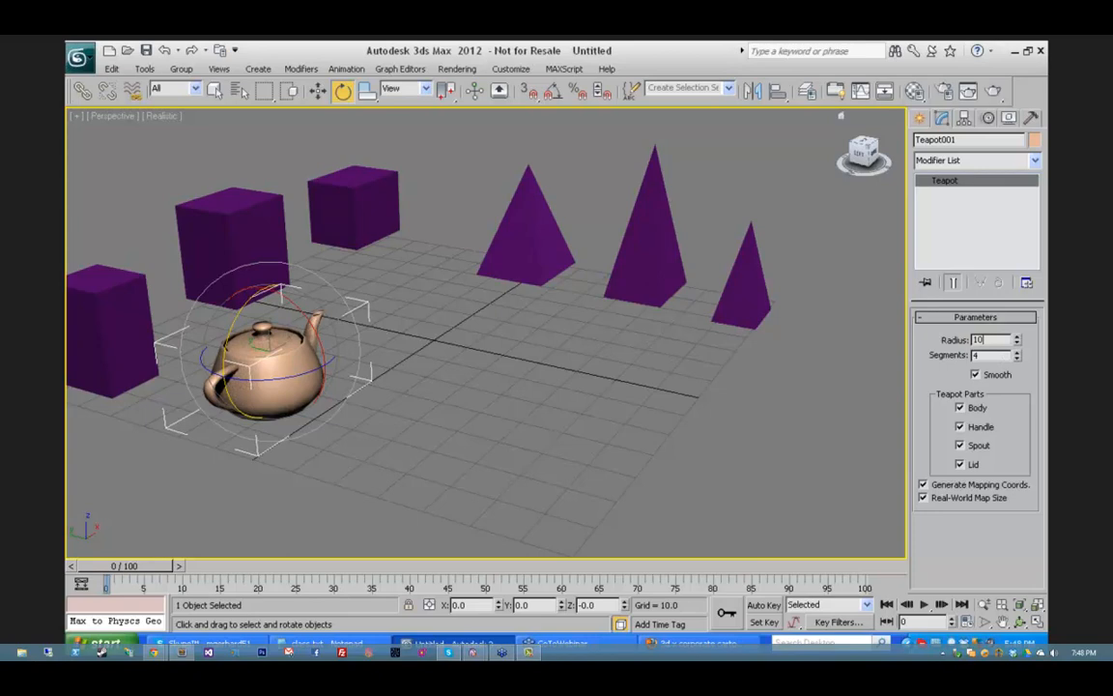
key("Return")
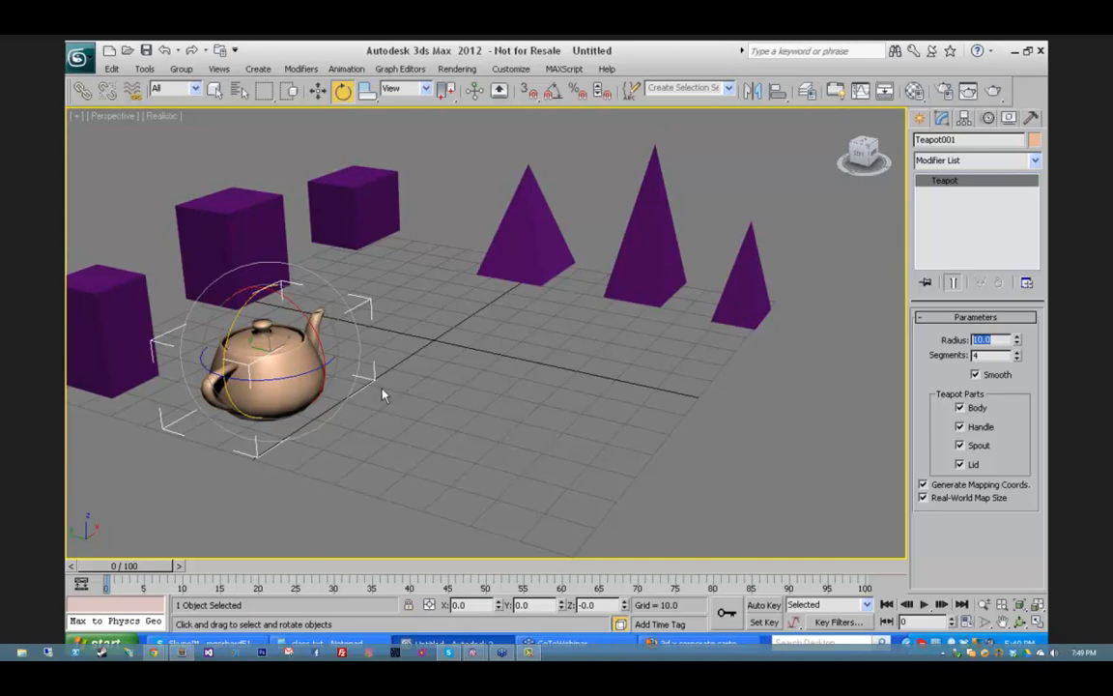
Step: Turn on Auto Key and move the teapot to about X -13.71 at frame 25
left_click(764, 606)
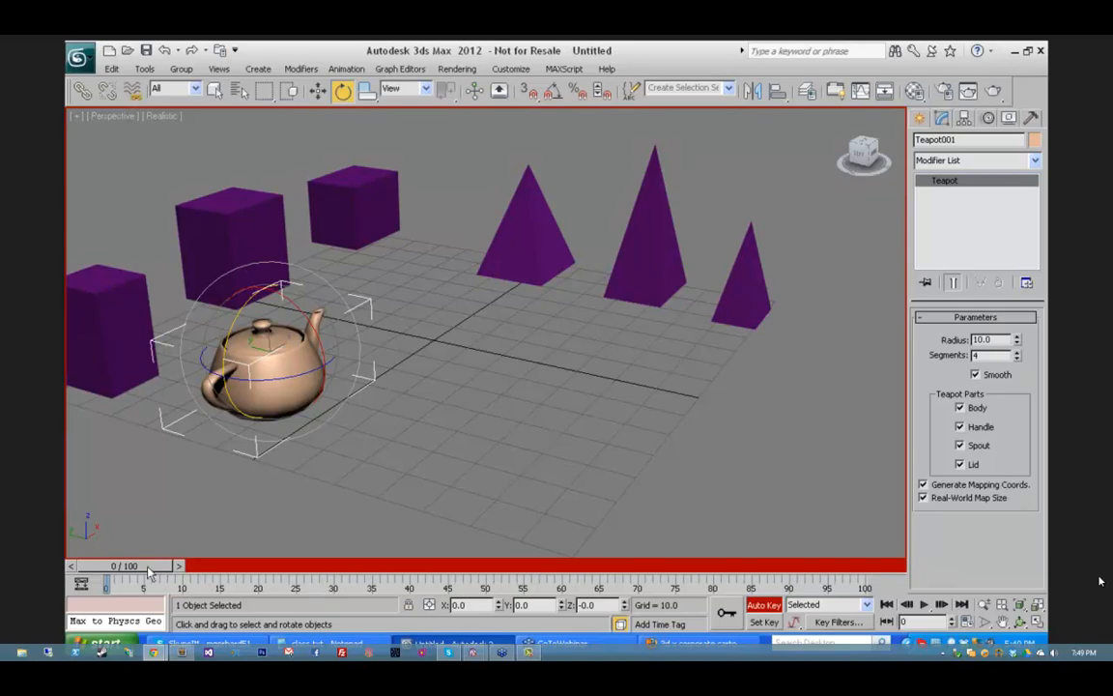
left_click_drag(155, 566, 315, 576)
key("e")
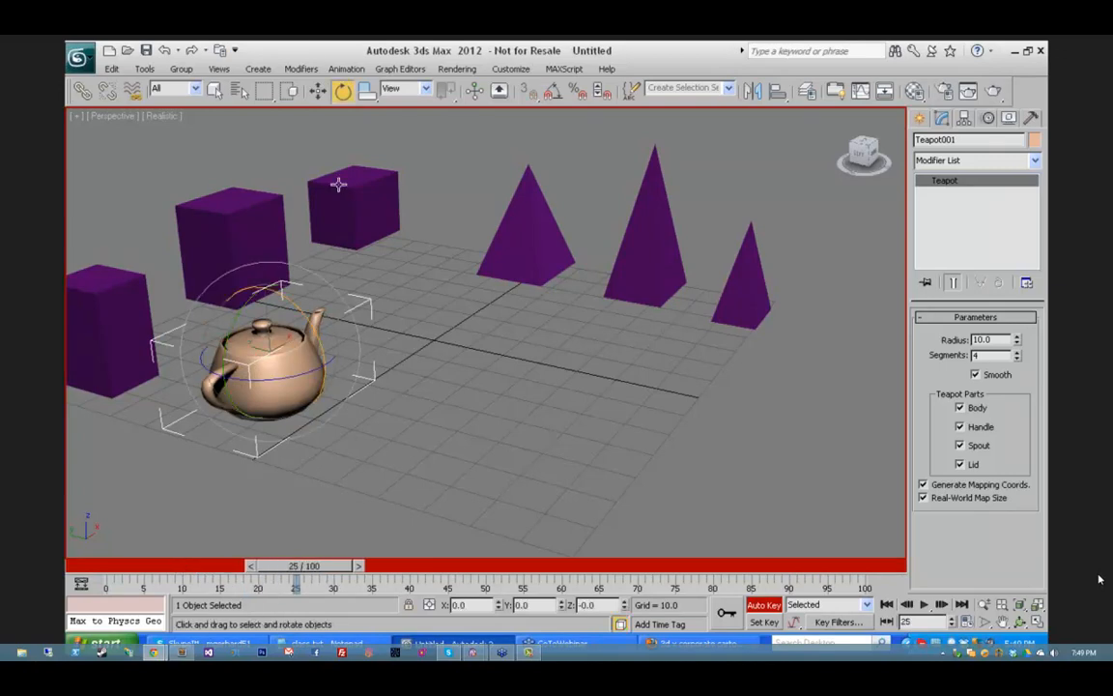
key("w")
left_click_drag(264, 324, 392, 261)
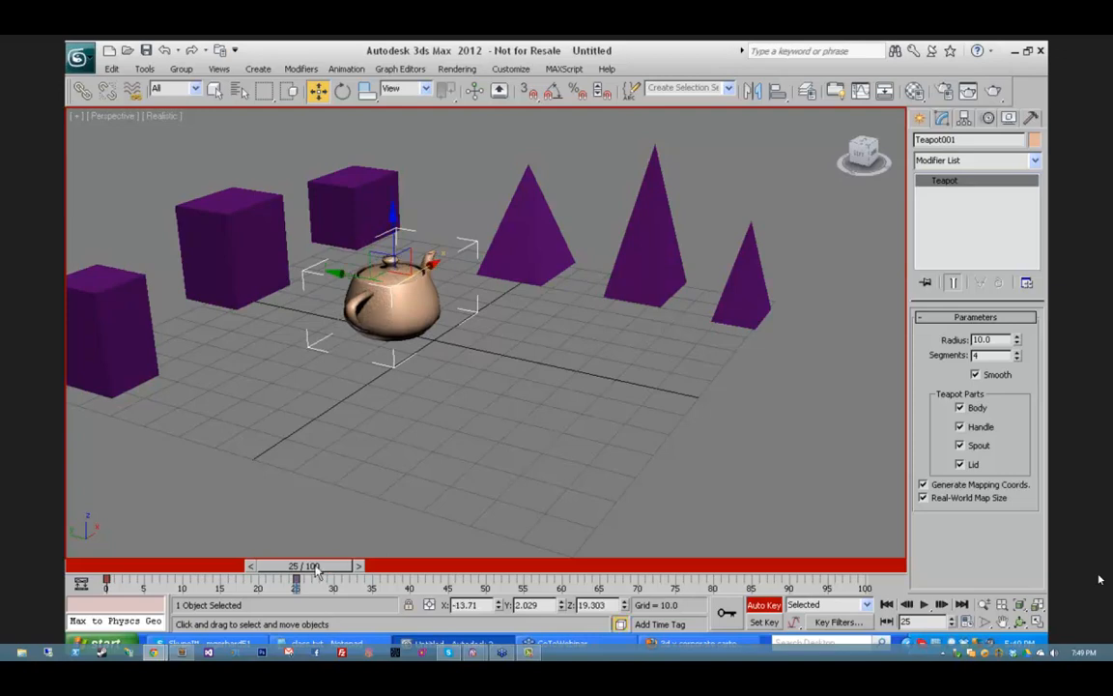
Step: Key the teapot's position at about Y -58.17 on frame 50 and about X -59.31 on frame 75
left_click_drag(304, 565, 486, 572)
key("w")
left_click_drag(371, 277, 604, 321)
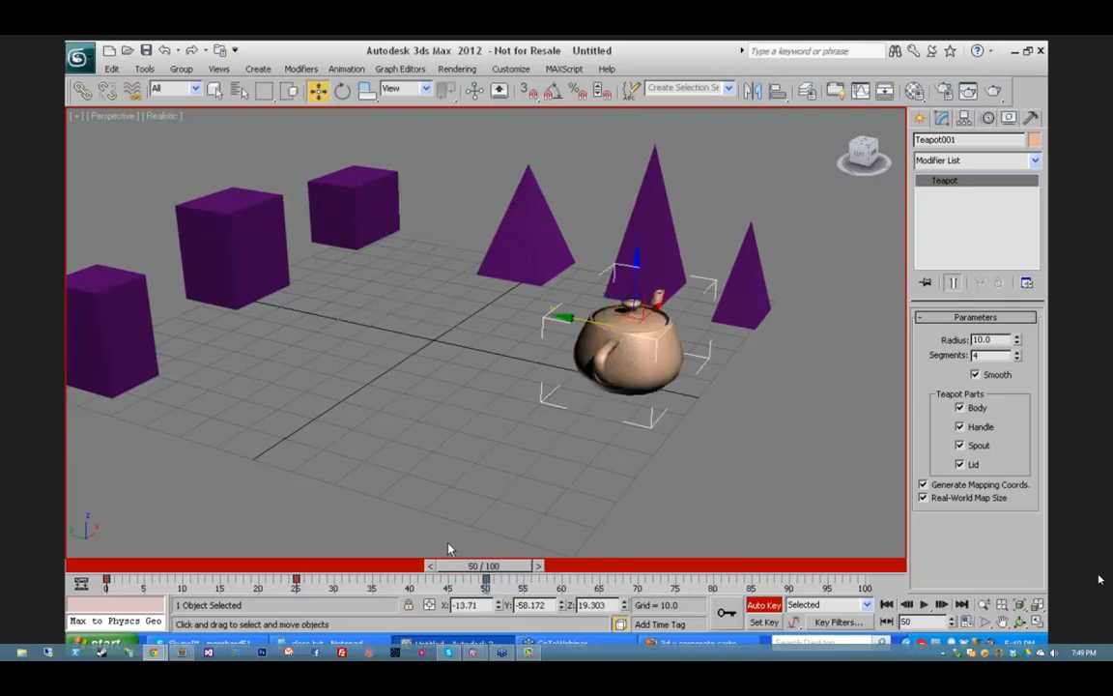
left_click_drag(490, 566, 663, 566)
left_click_drag(655, 296, 604, 535)
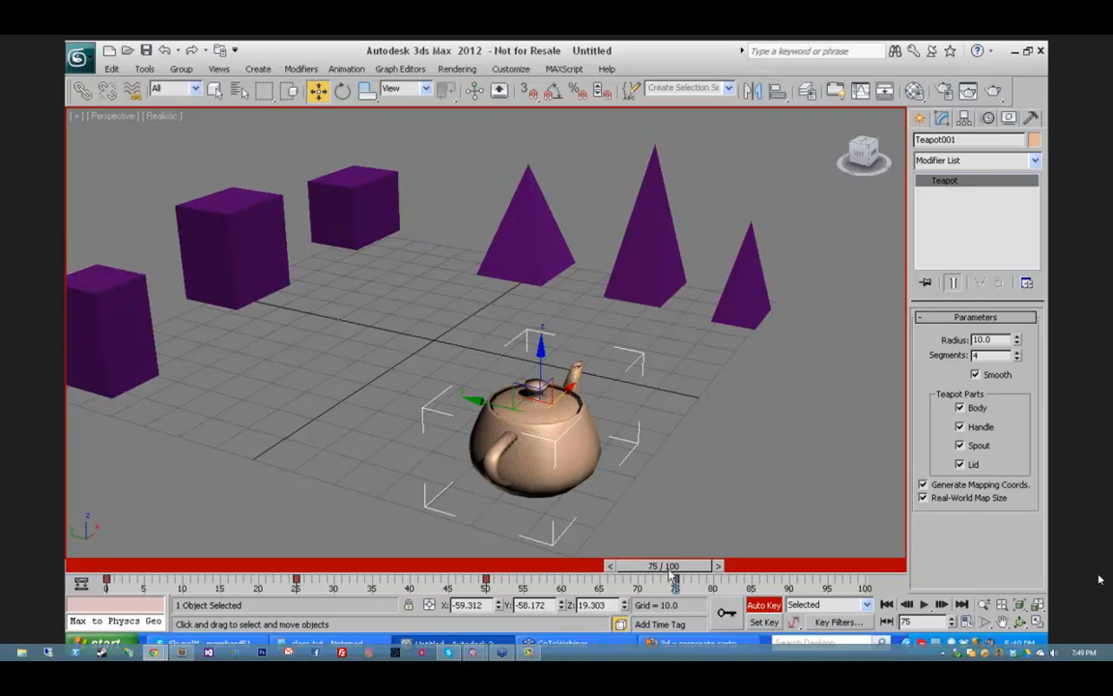
Step: Try rotating the teapot about -97° around Z at frame 25
left_click_drag(663, 565, 67, 530)
key("w")
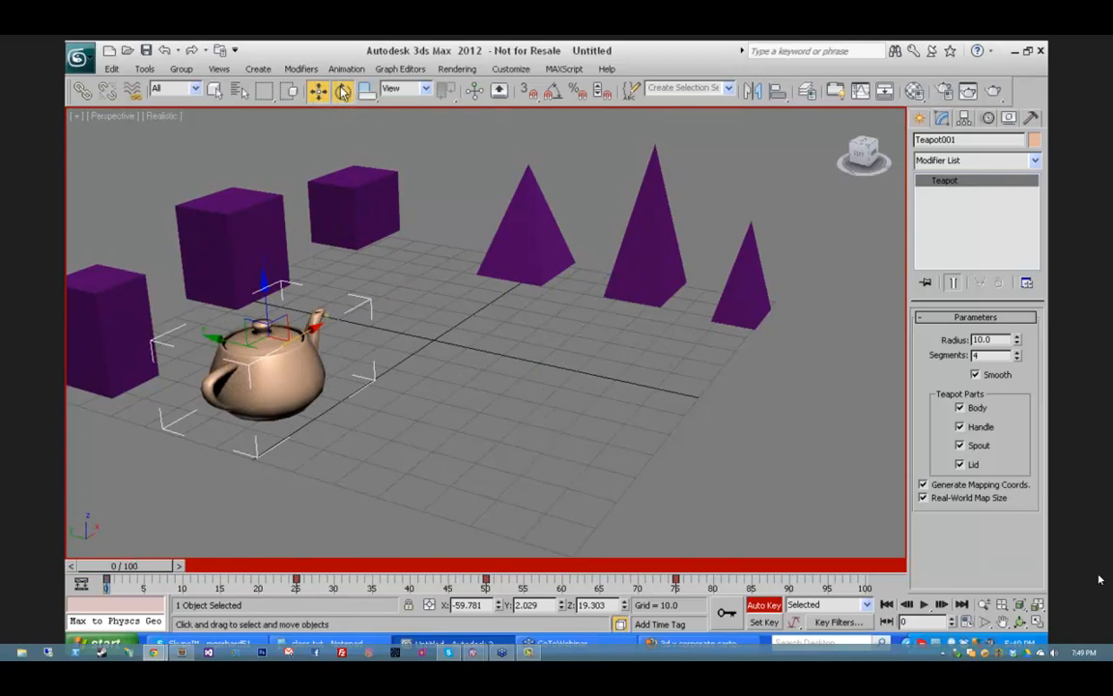
key("e")
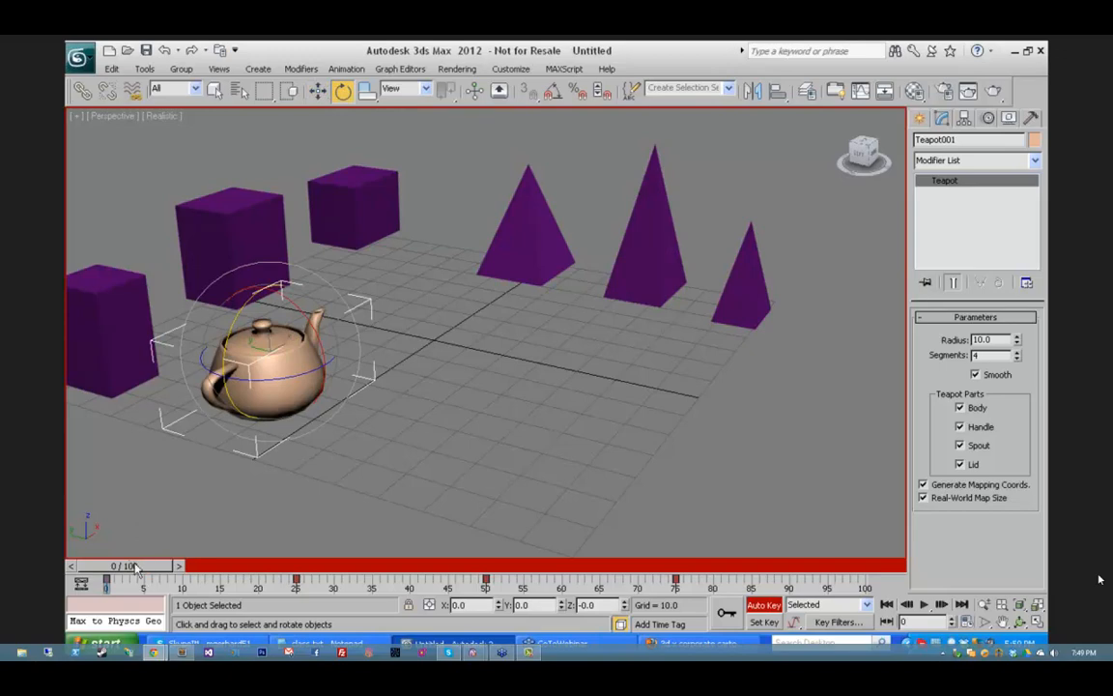
left_click_drag(136, 567, 315, 576)
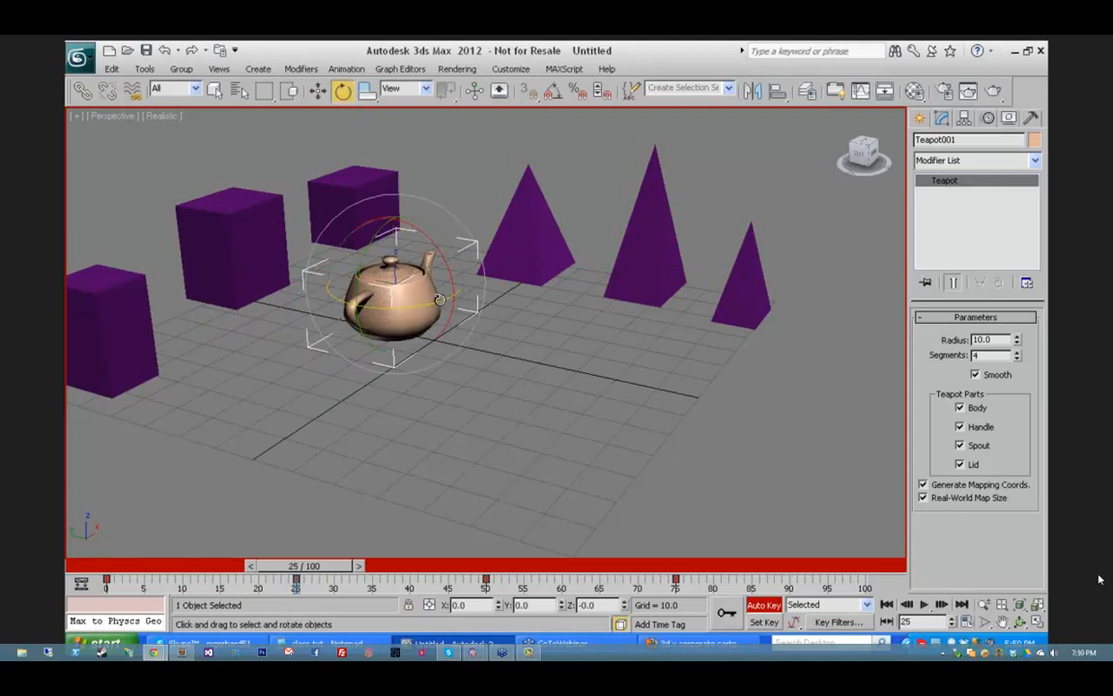
left_click_drag(437, 304, 270, 292)
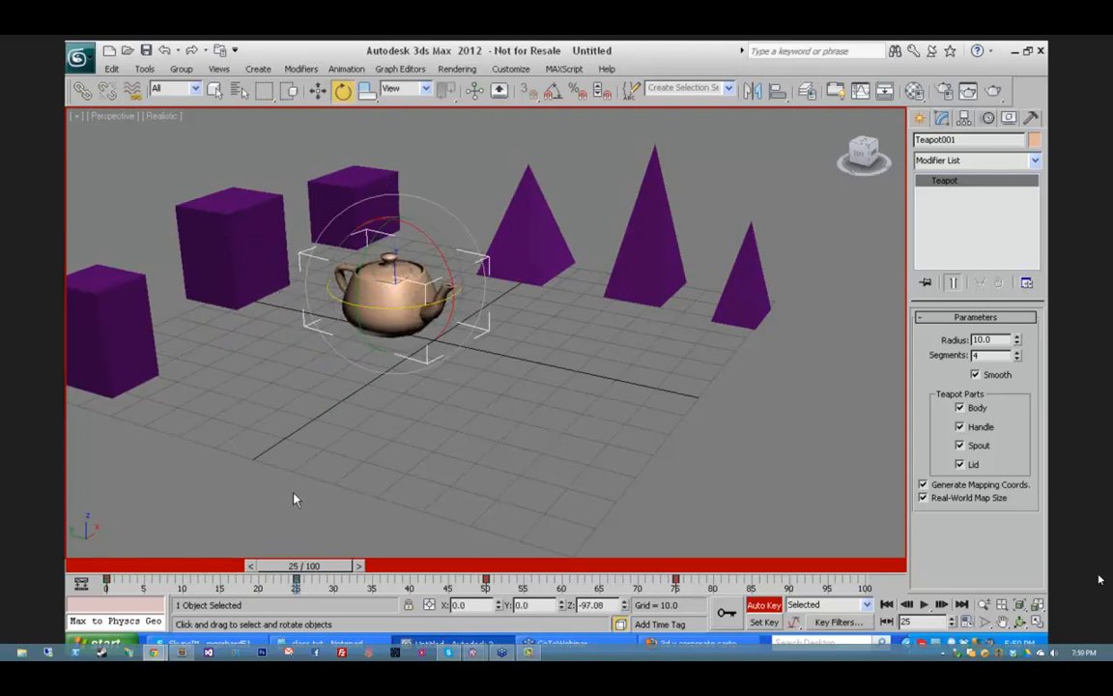
Step: Key the teapot's Z rotation at about 3° on frame 20 and about -97.6° on frame 30
mouse_move(295, 566)
left_mouse_down()
mouse_move(121, 565)
mouse_move(338, 565)
mouse_move(96, 563)
mouse_move(301, 570)
left_mouse_up()
key("e")
key("e")
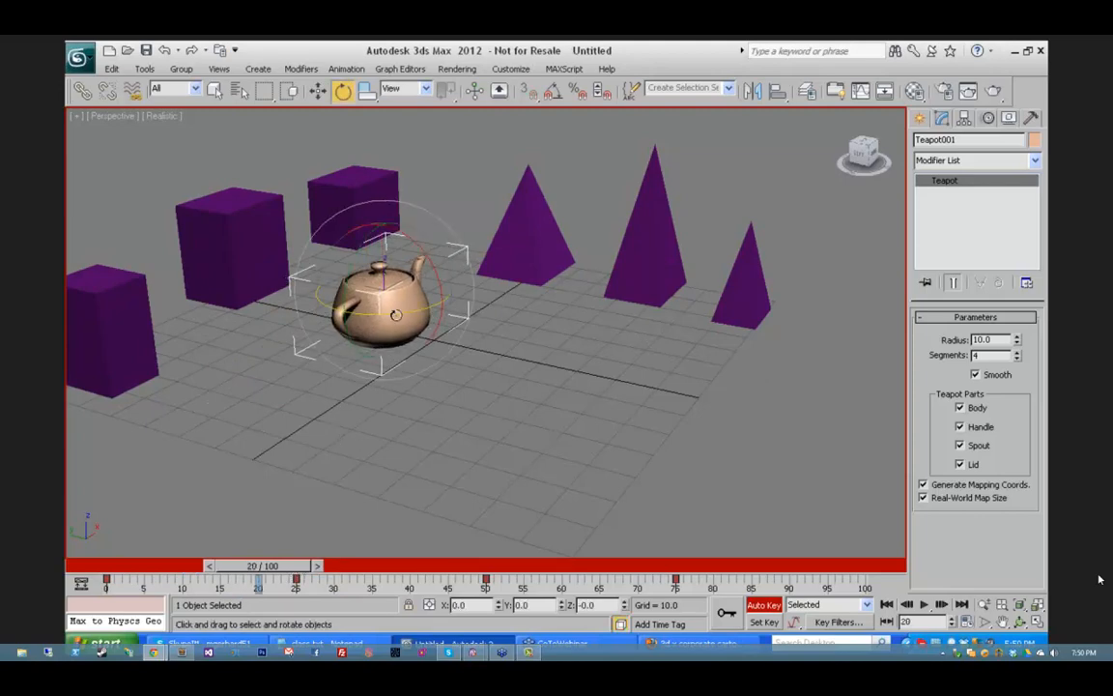
left_click_drag(398, 313, 403, 313)
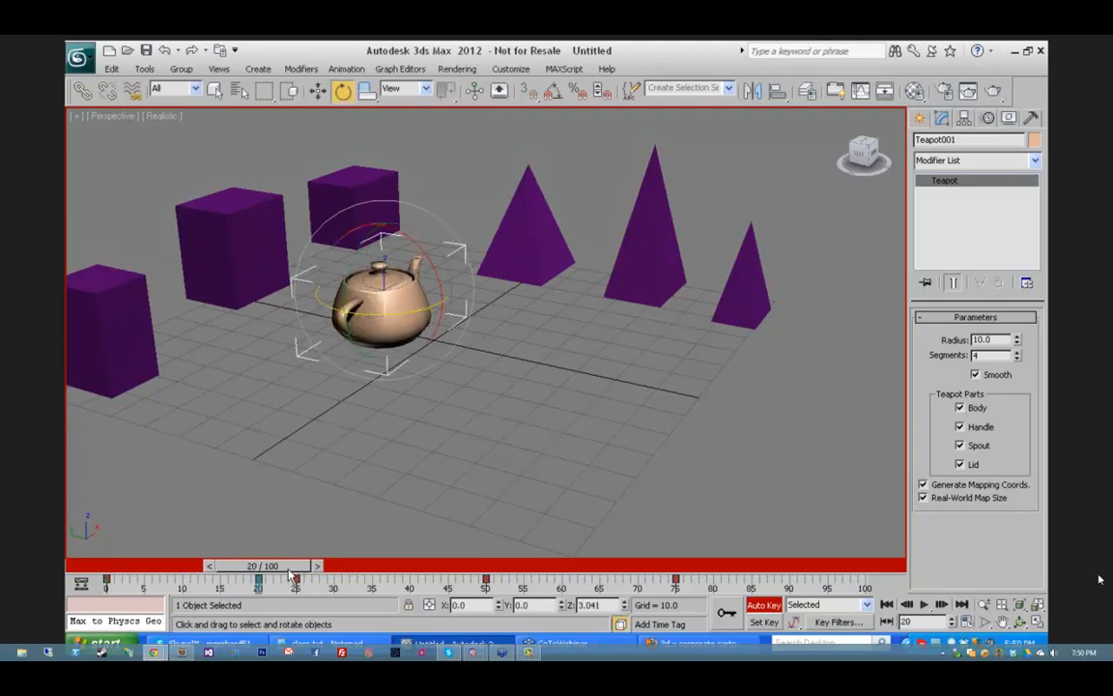
left_click_drag(287, 574, 363, 571)
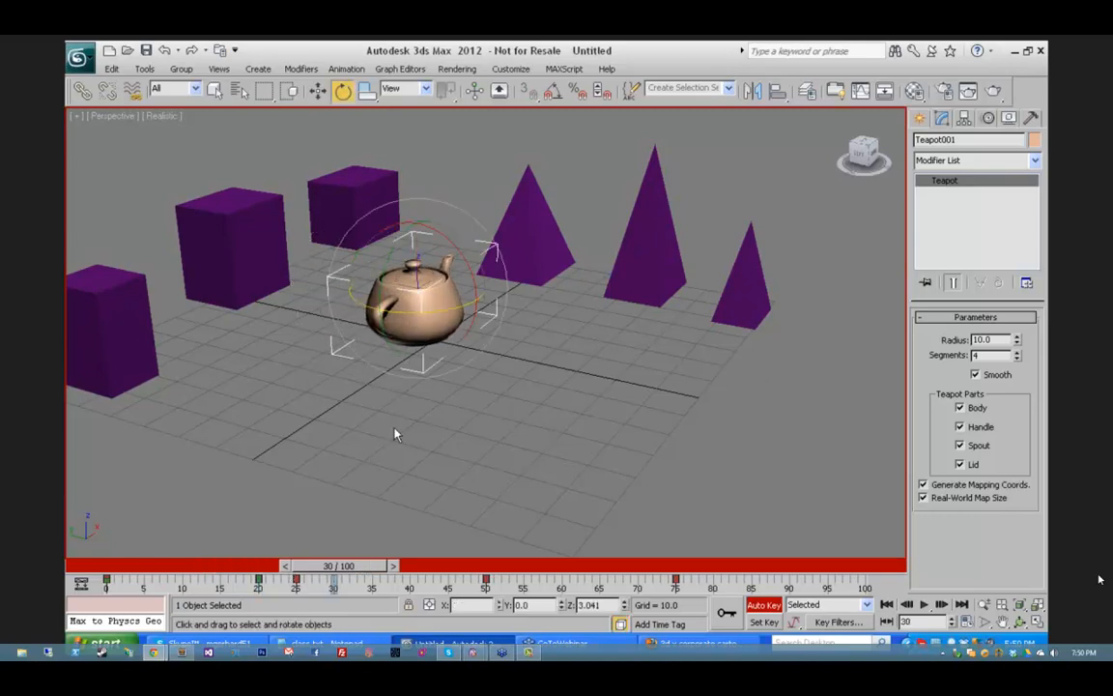
left_click_drag(412, 278, 317, 241)
left_click_drag(352, 570, 352, 538)
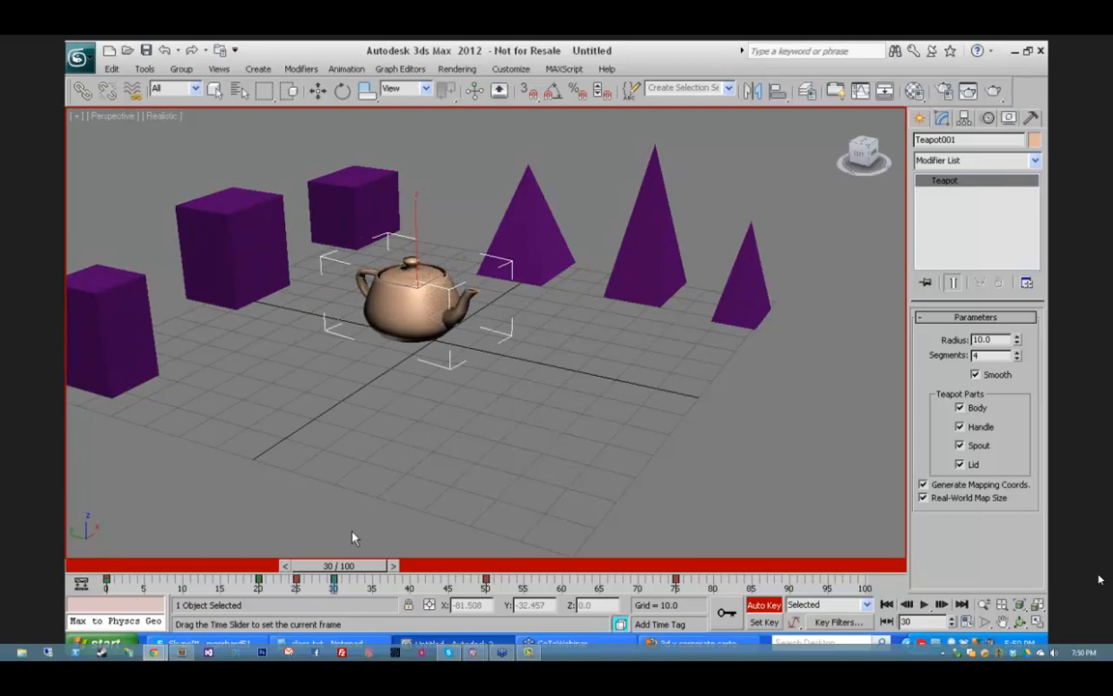
key("e")
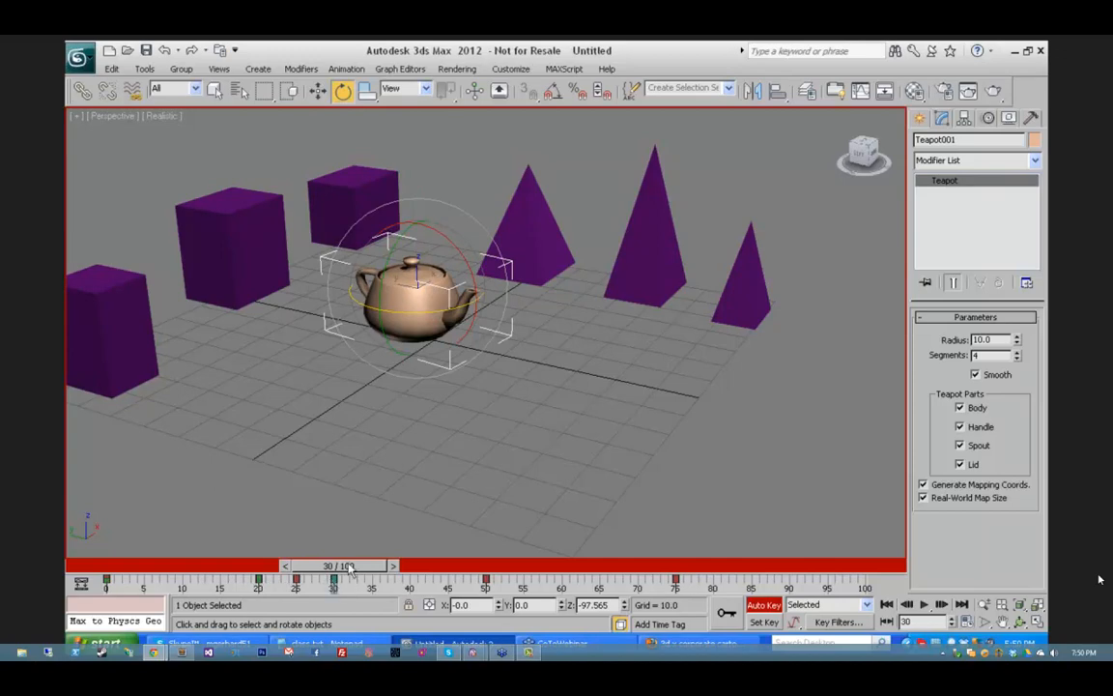
Step: Key the teapot's rotation at about Z -101° on frame 46, and turn it about -90° more around Z on frame 55
left_click_drag(338, 565, 470, 568)
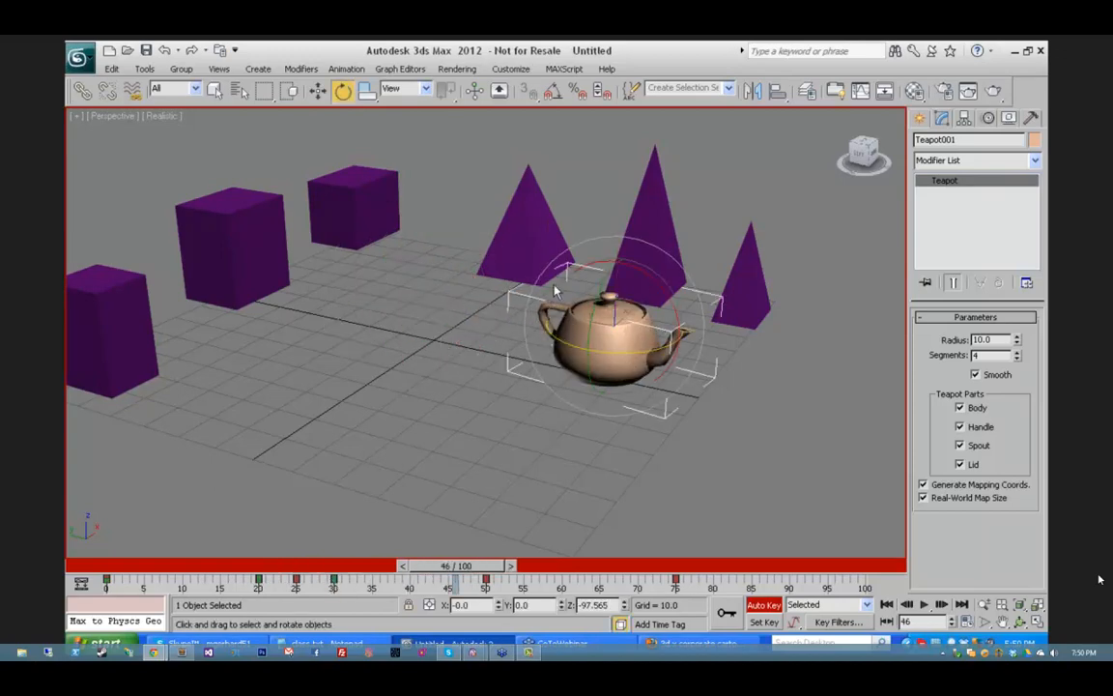
left_click_drag(555, 278, 563, 290)
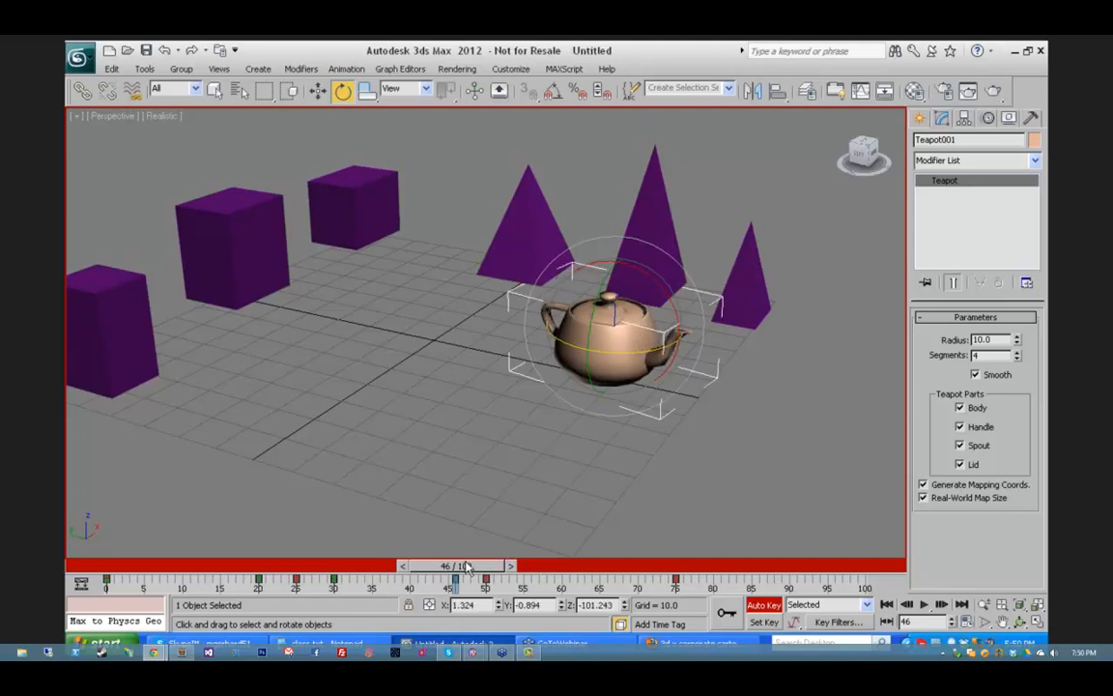
left_click_drag(467, 568, 529, 568)
left_click_drag(587, 361, 473, 343)
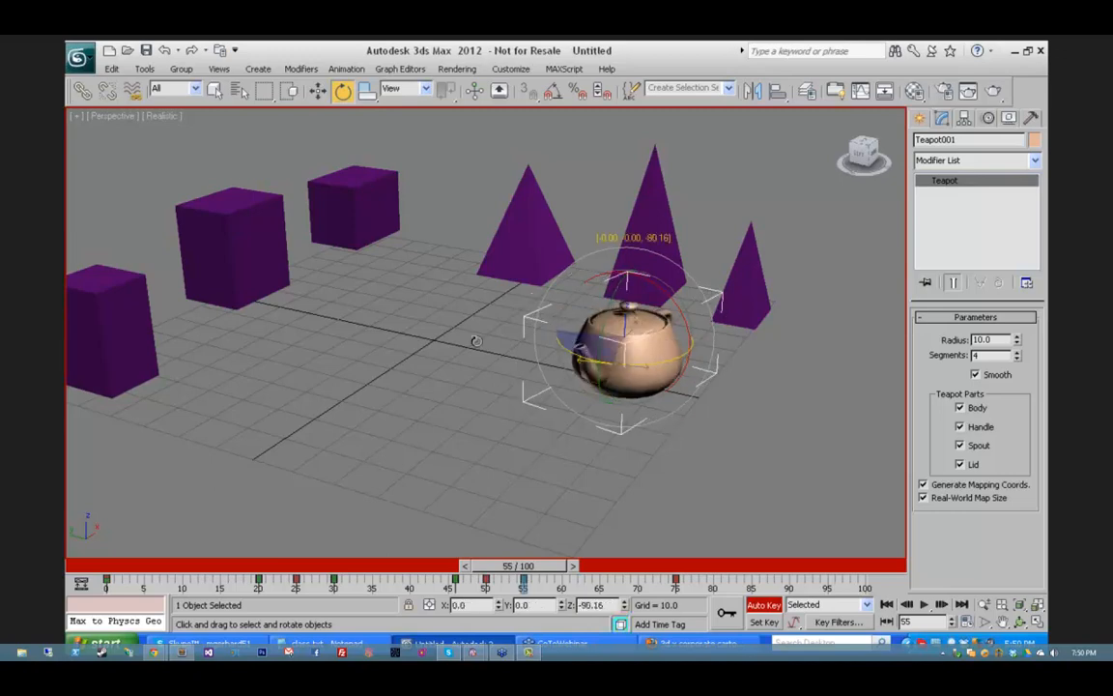
Step: Key the teapot's Z rotation at about 170.6° on frame 71 and about 122.4° on frame 80
left_click_drag(536, 568, 652, 567)
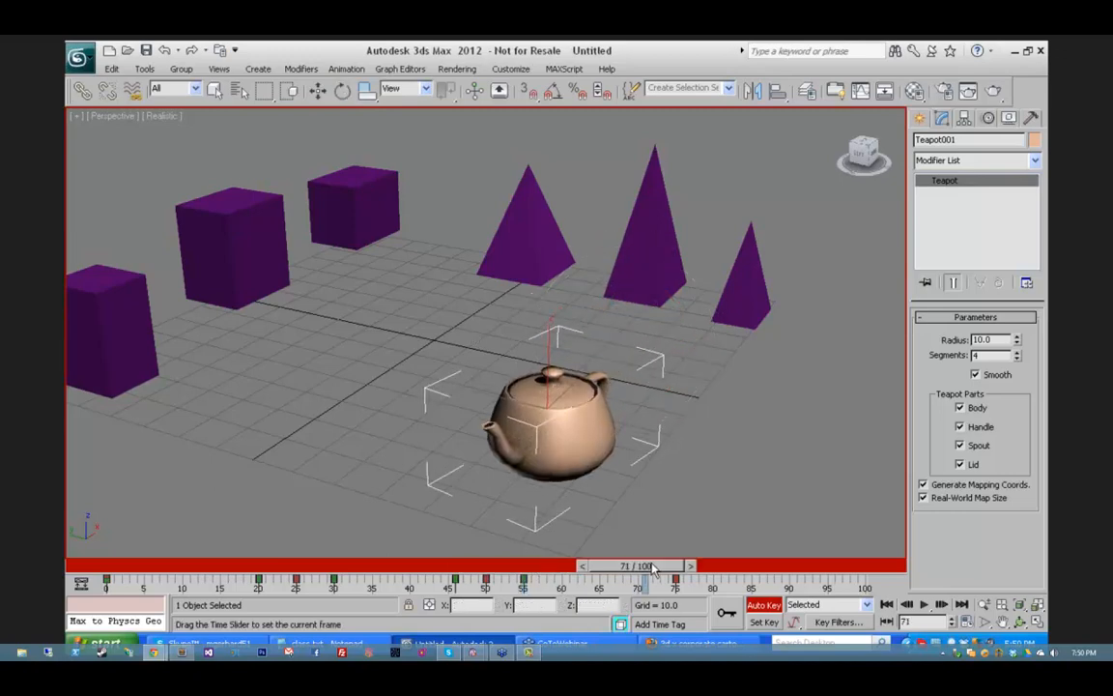
key("e")
left_click_drag(548, 443, 564, 445)
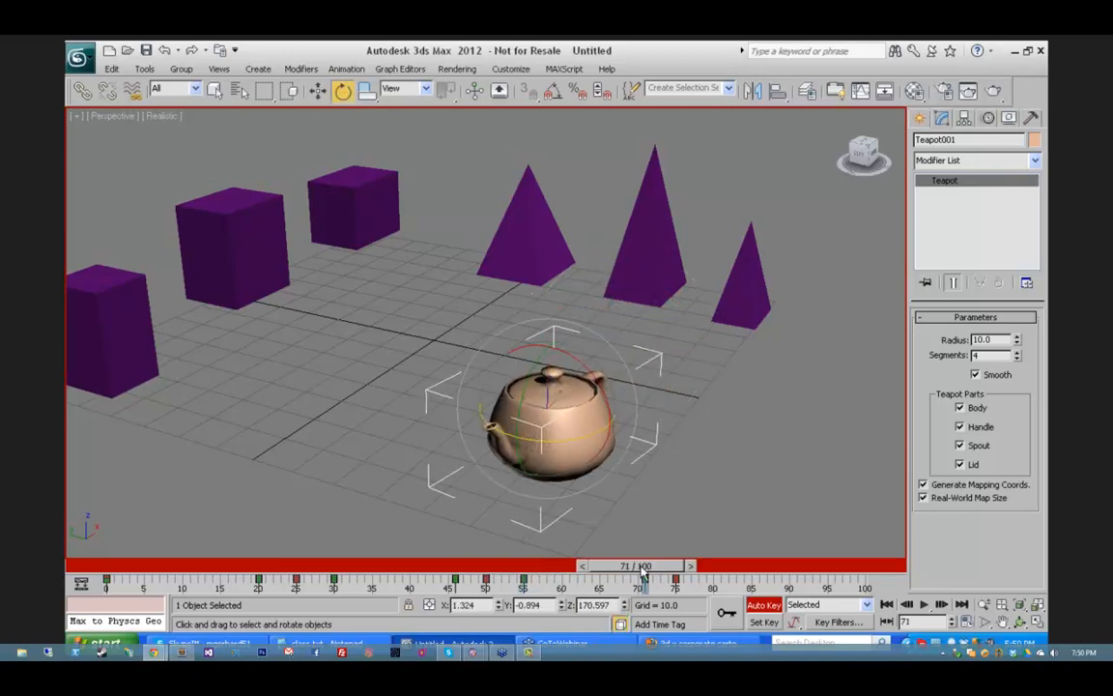
left_click_drag(652, 569, 719, 568)
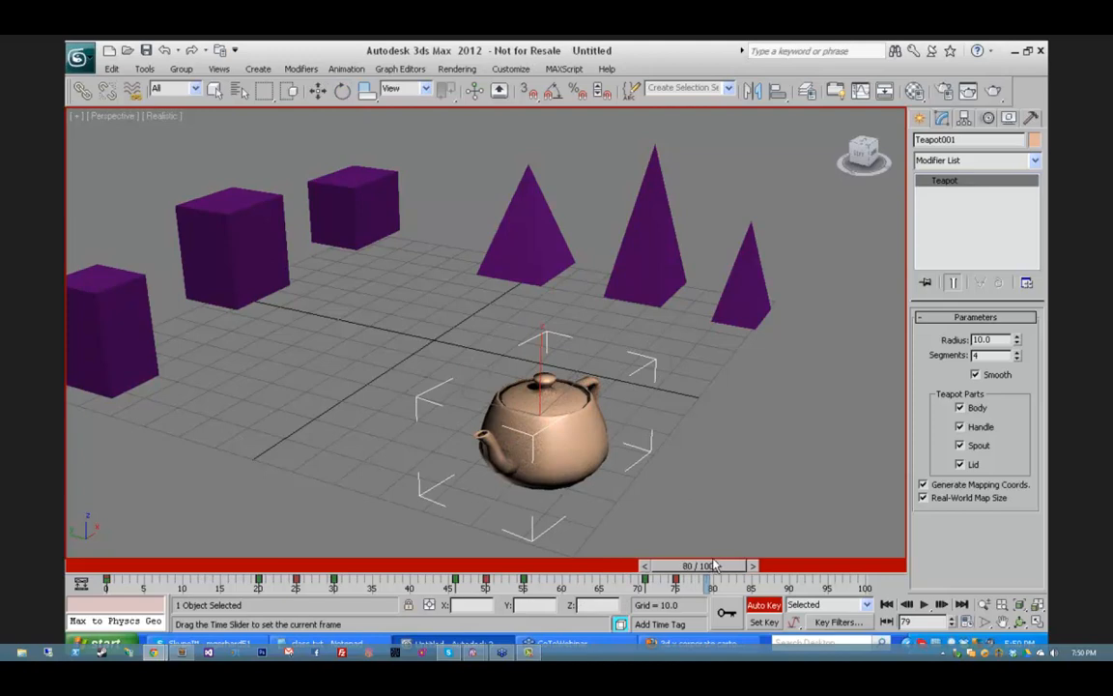
key("e")
left_click_drag(562, 449, 490, 442)
Step: Play the teapot animation from frame 0, then return to frame 0 and turn off Auto Key
left_click_drag(692, 567, 114, 534)
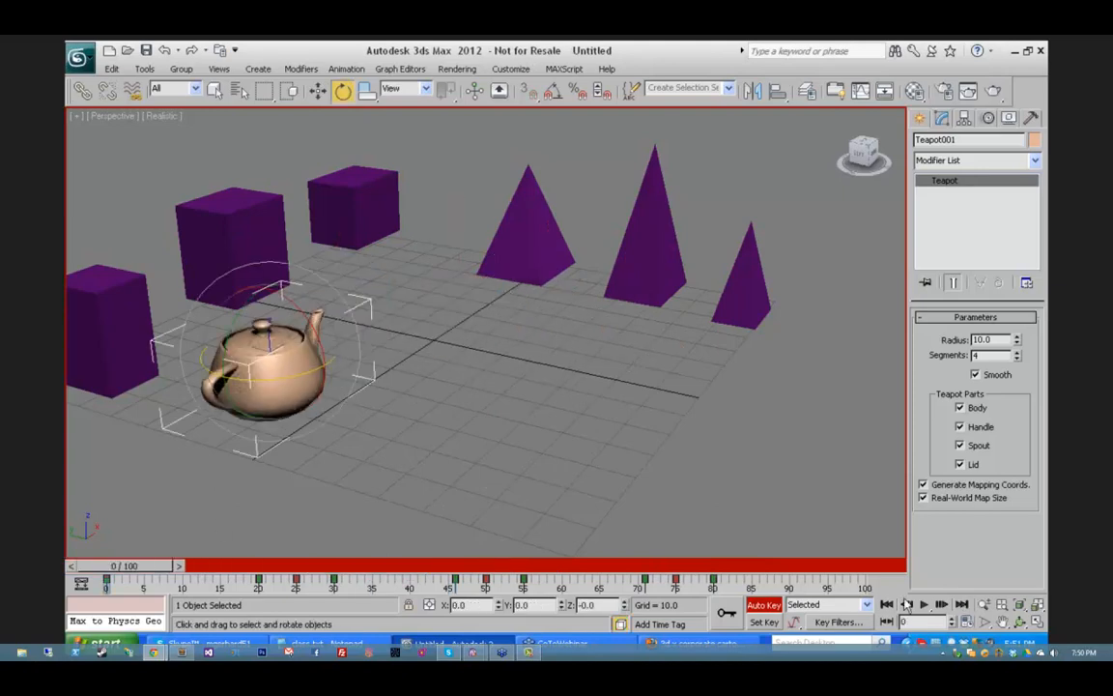
left_click(924, 604)
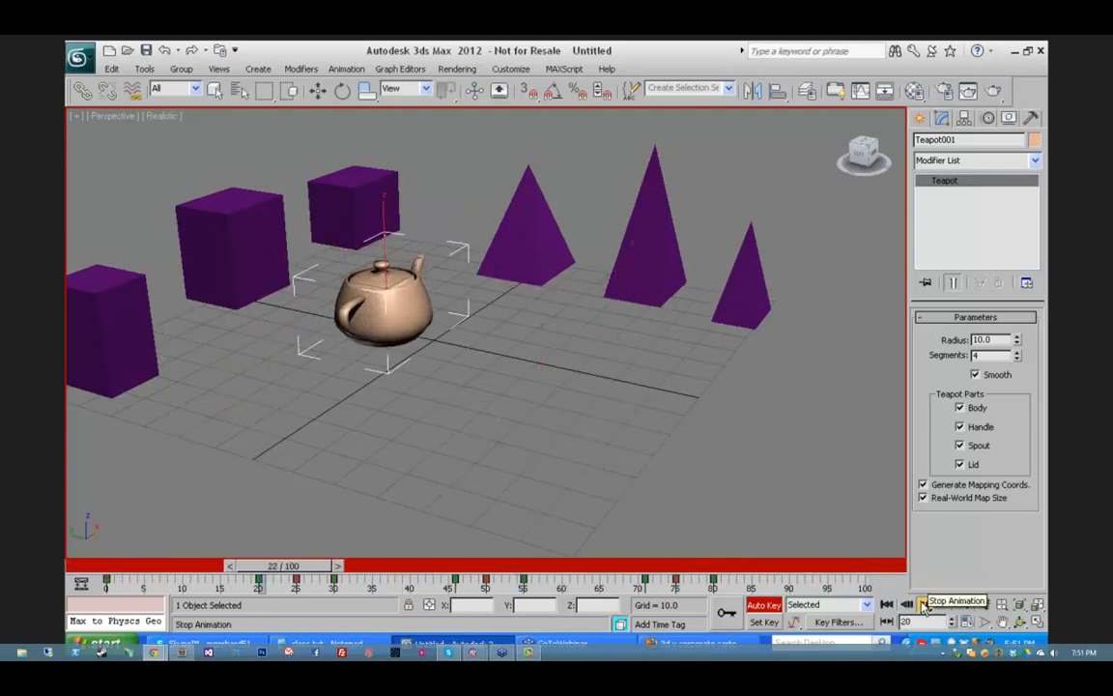
key("e")
left_click(923, 604)
left_click_drag(332, 576, 120, 576)
left_click(762, 605)
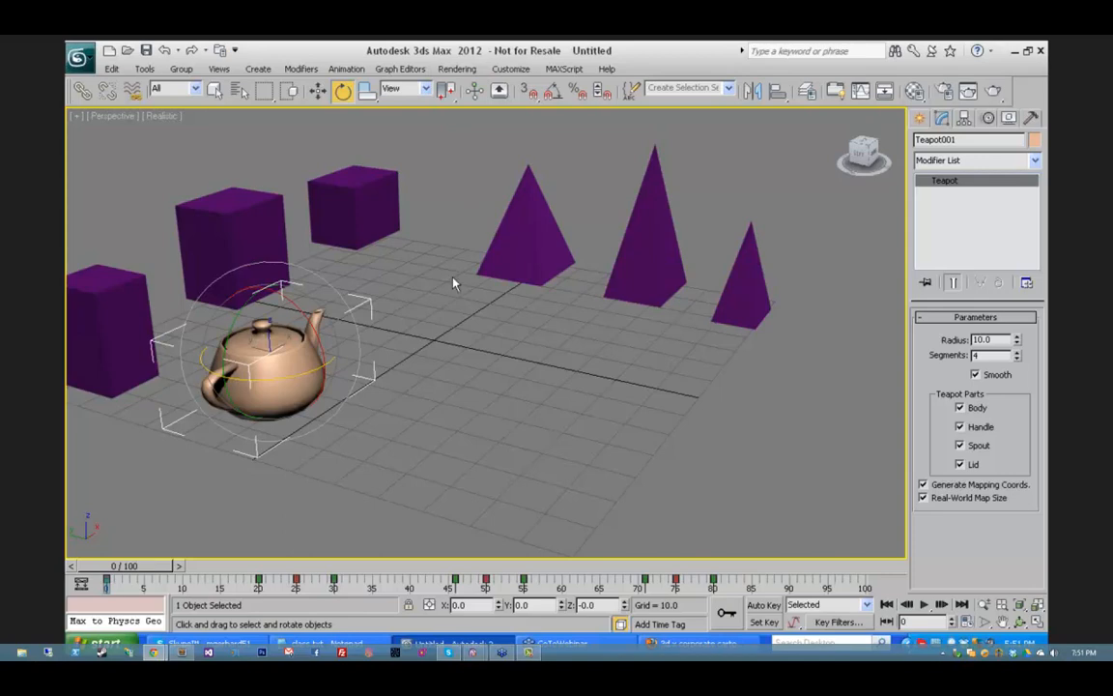
Step: Frame all the boxes and pyramids in the Perspective view and open the settings for creating an animated sequence file of the viewport
middle_click_drag(465, 286, 591, 326)
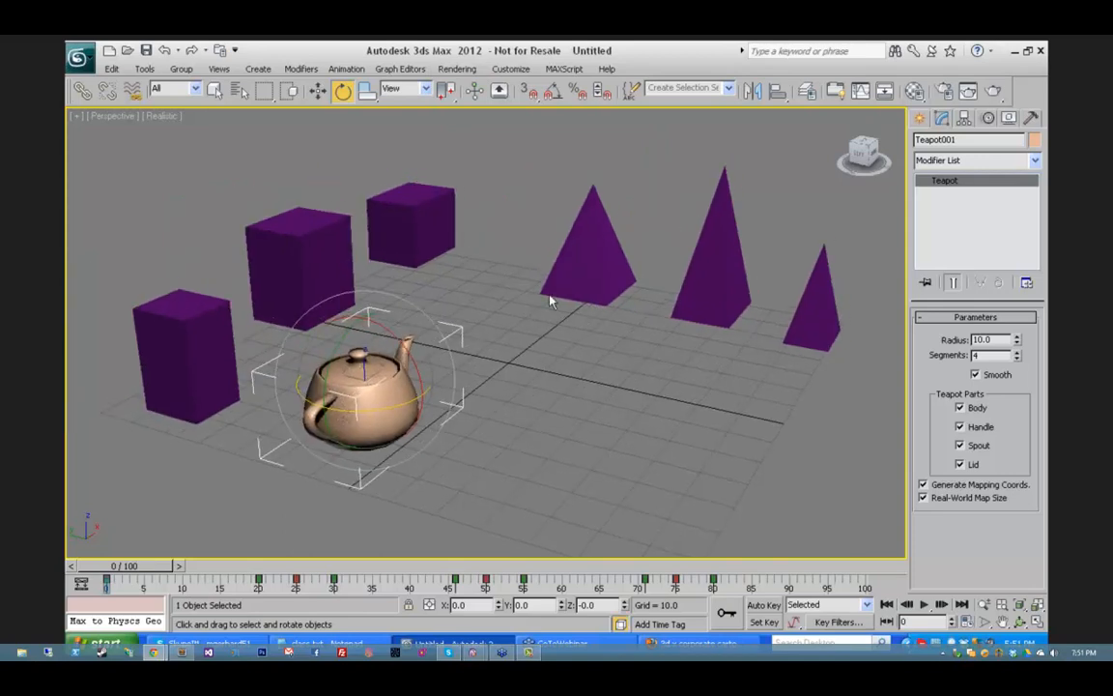
left_click(454, 70)
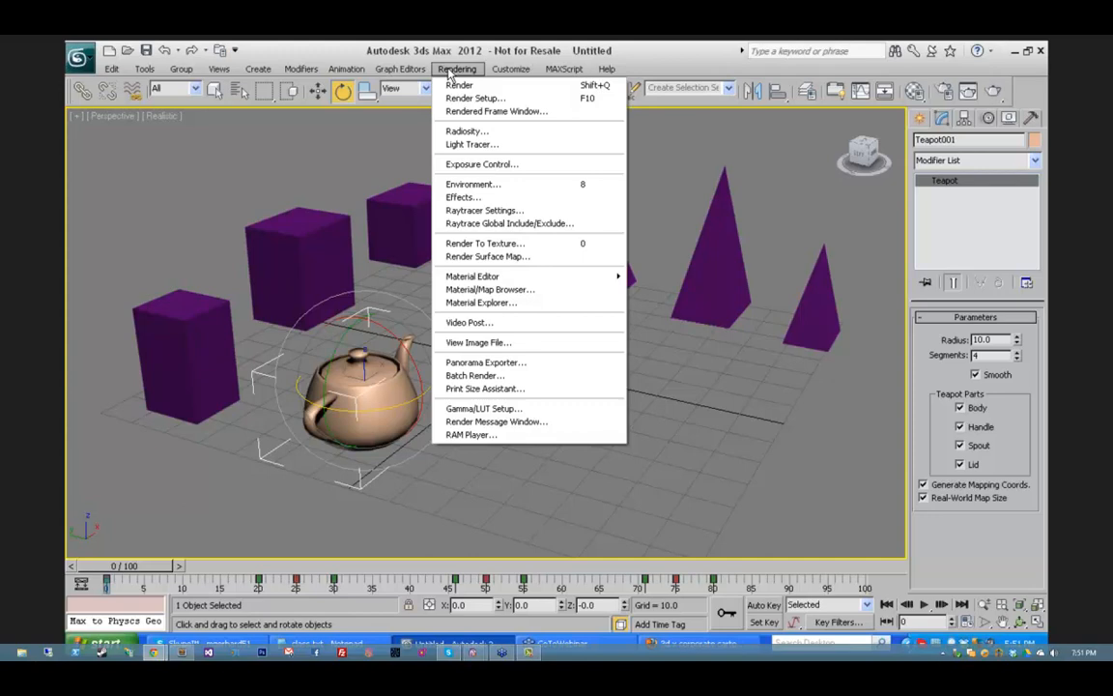
left_click(451, 74)
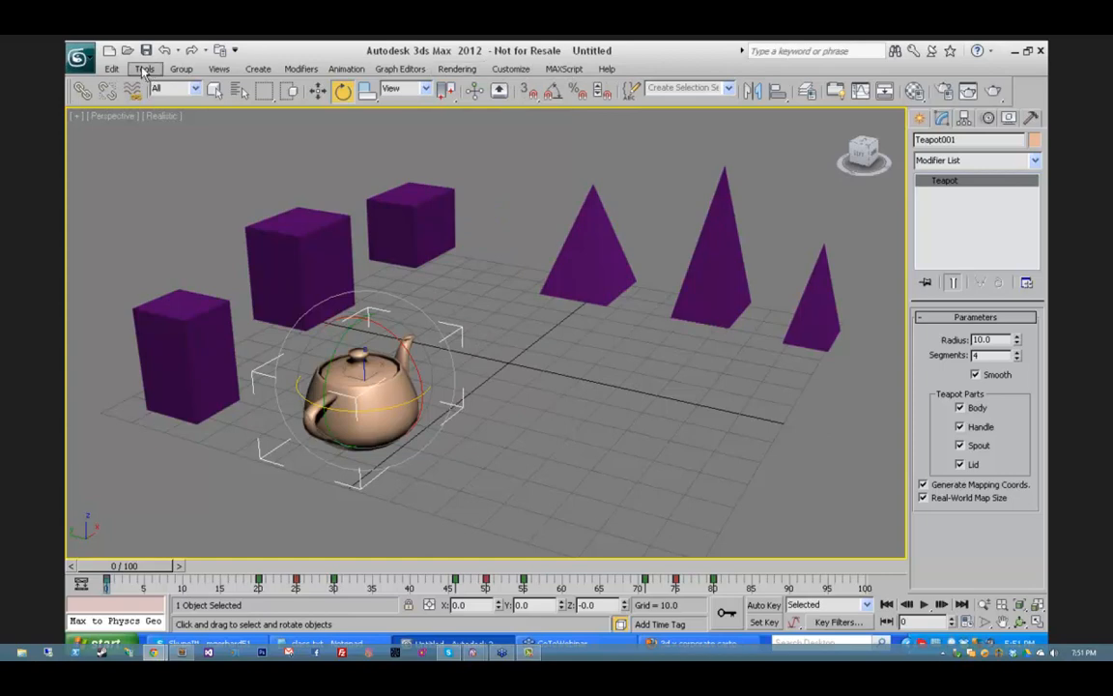
left_click(143, 69)
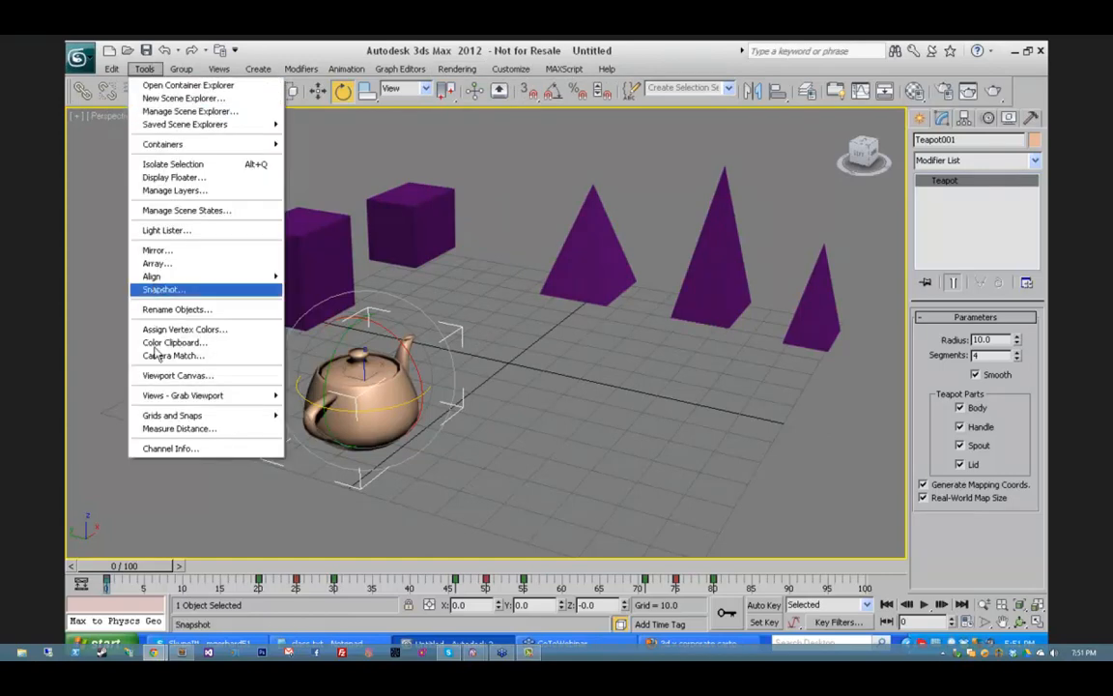
mouse_move(197, 403)
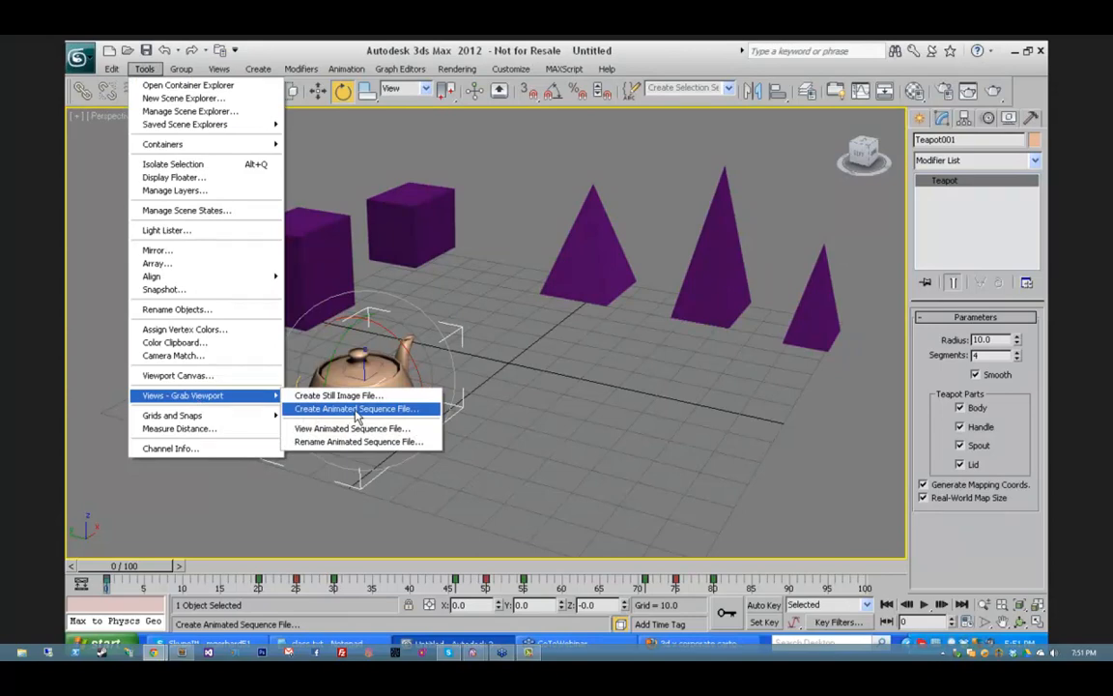
left_click(357, 411)
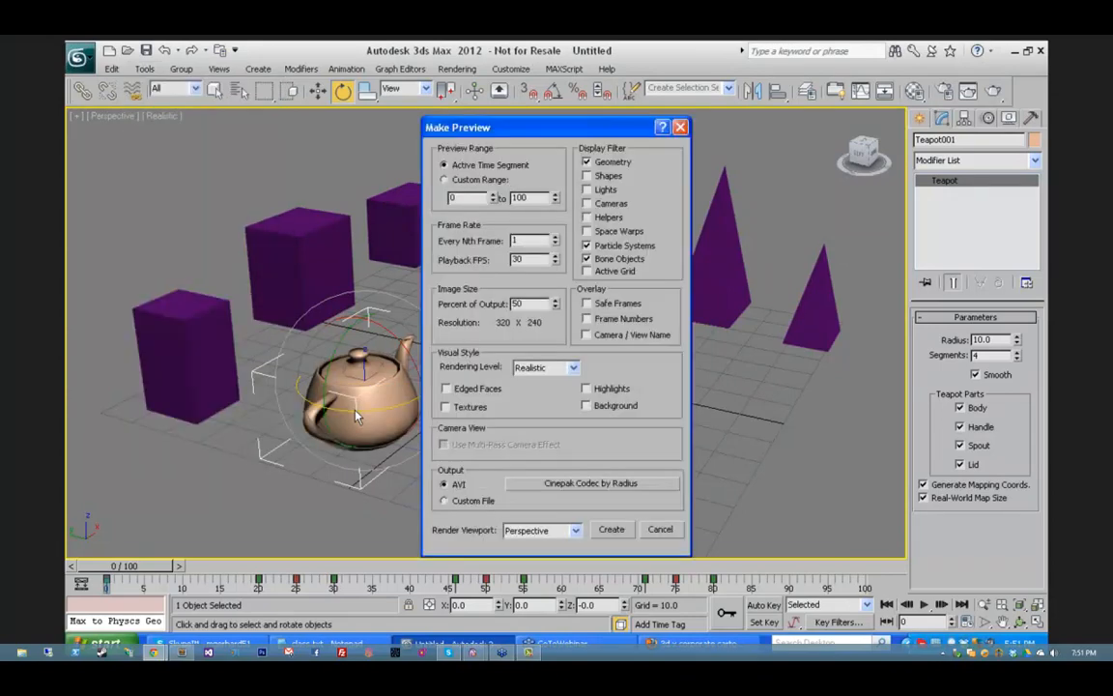
Step: Create an AVI preview of the custom range 0 to 100 at the Realistic rendering level, and close the player after viewing it
left_click(443, 180)
left_click(575, 371)
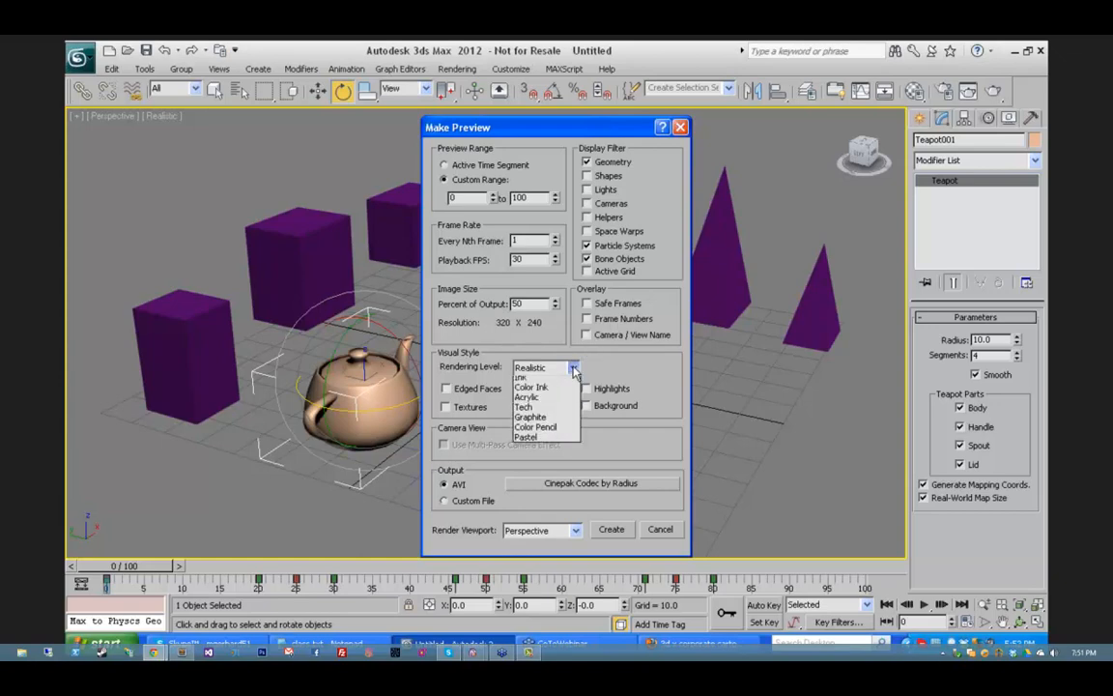
left_click(561, 381)
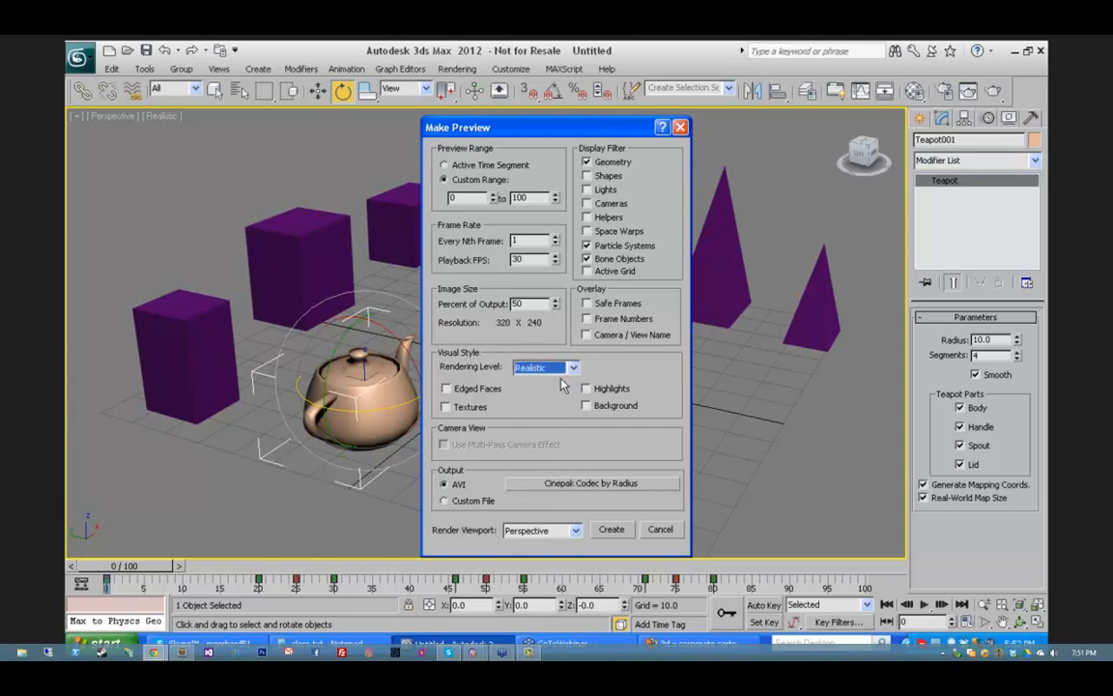
left_click(609, 532)
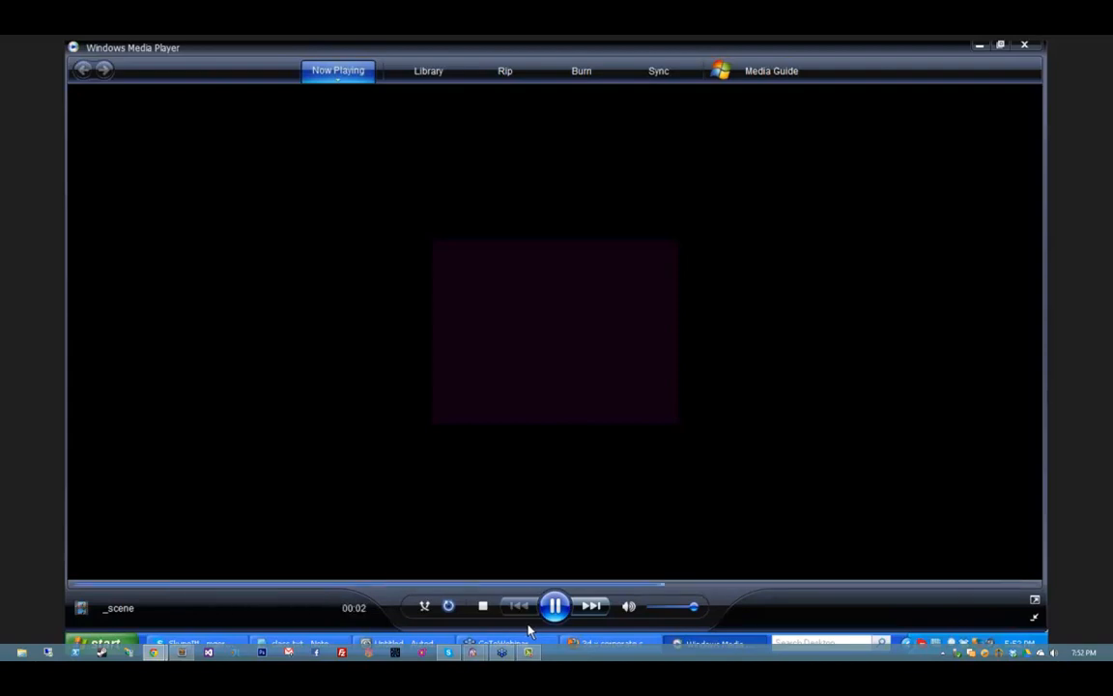
left_click(1022, 49)
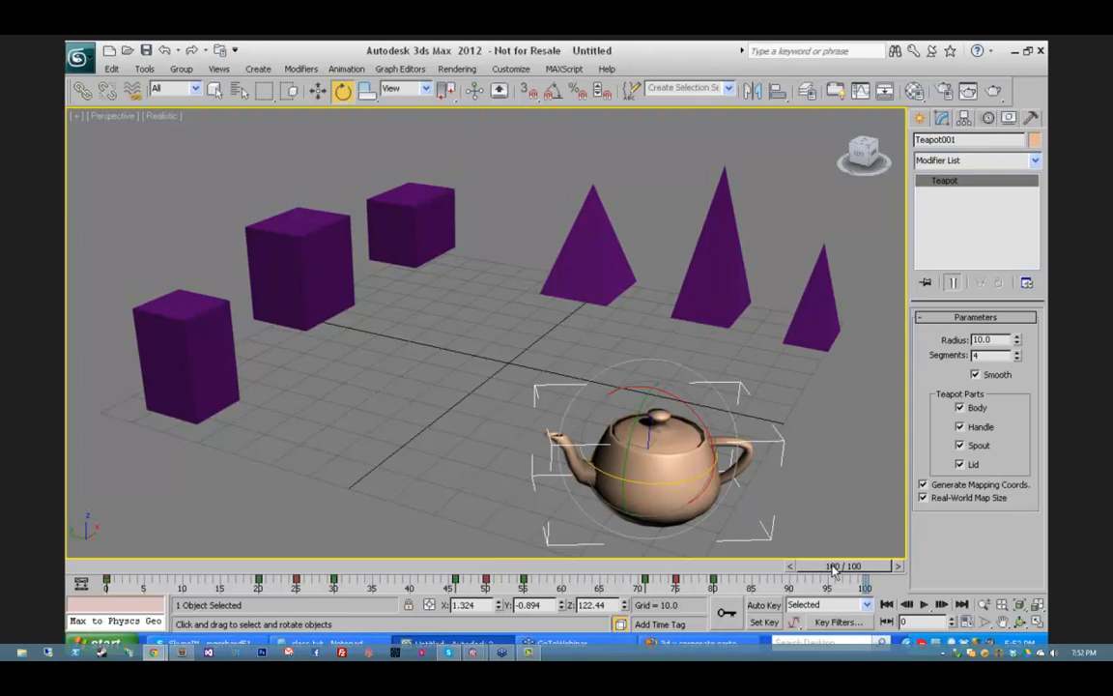
Step: Return to frame 0 and set the environment background to bright cyan, about green 238 and blue 247
left_click_drag(814, 568, 68, 543)
key("e")
left_click(457, 68)
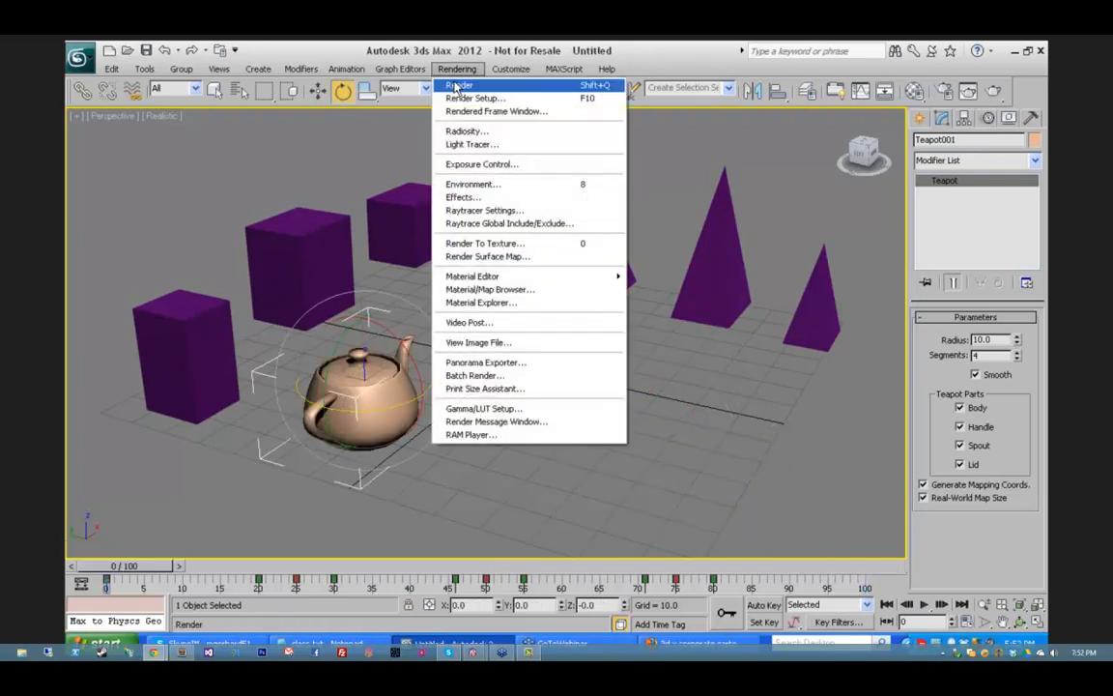
left_click(484, 185)
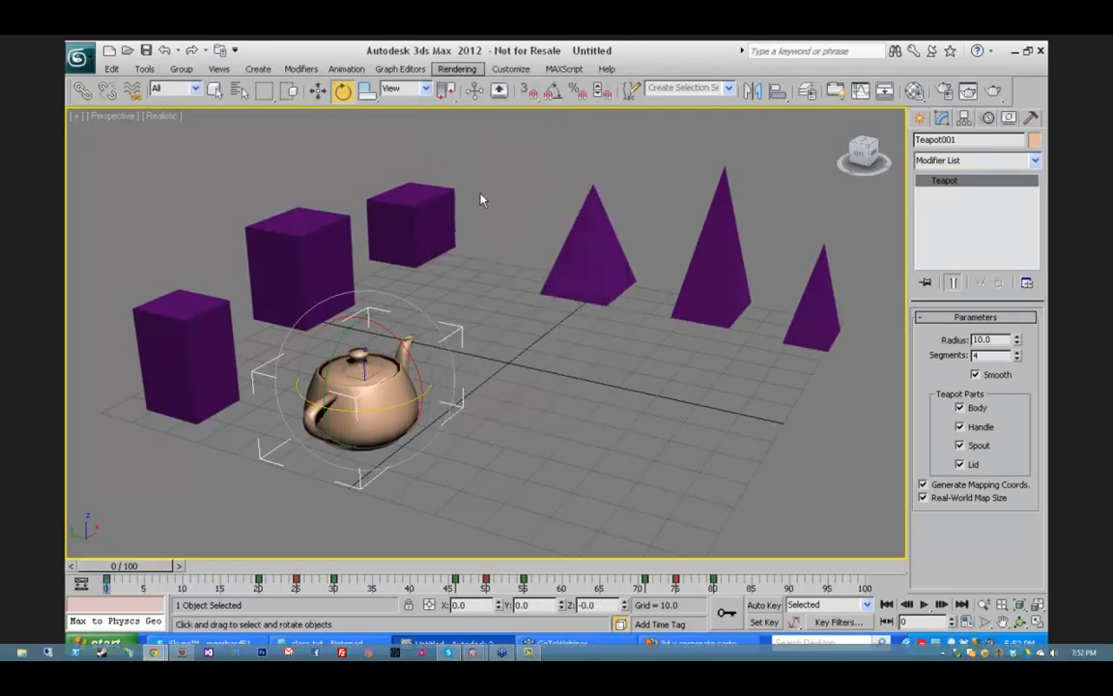
left_click(636, 275)
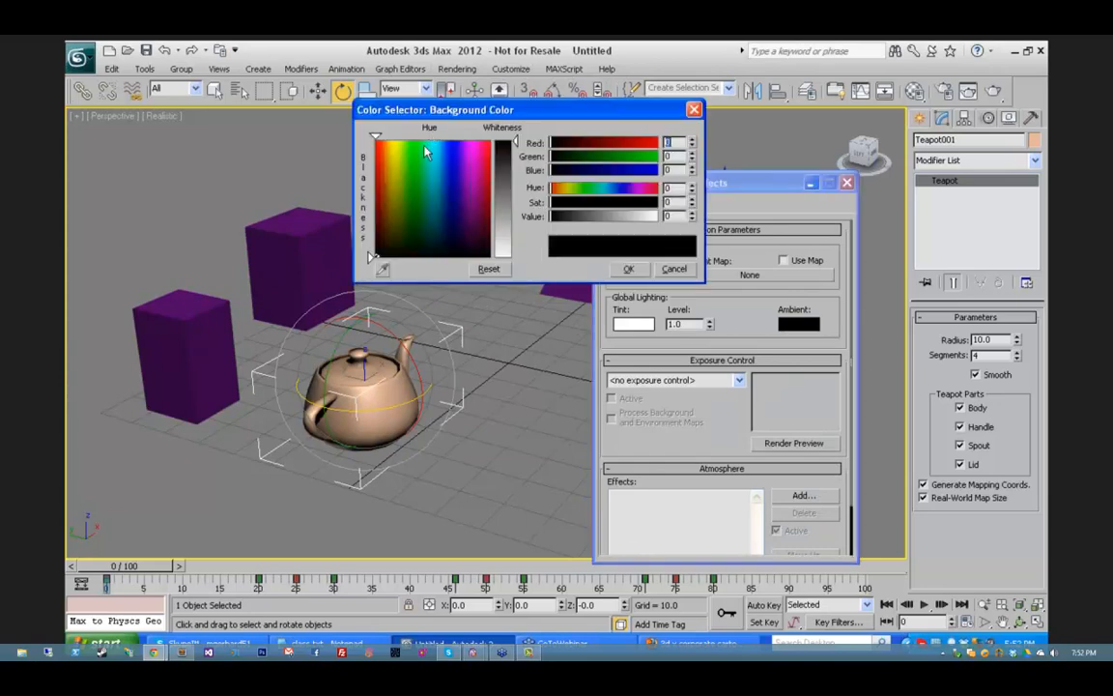
left_click_drag(395, 137, 434, 140)
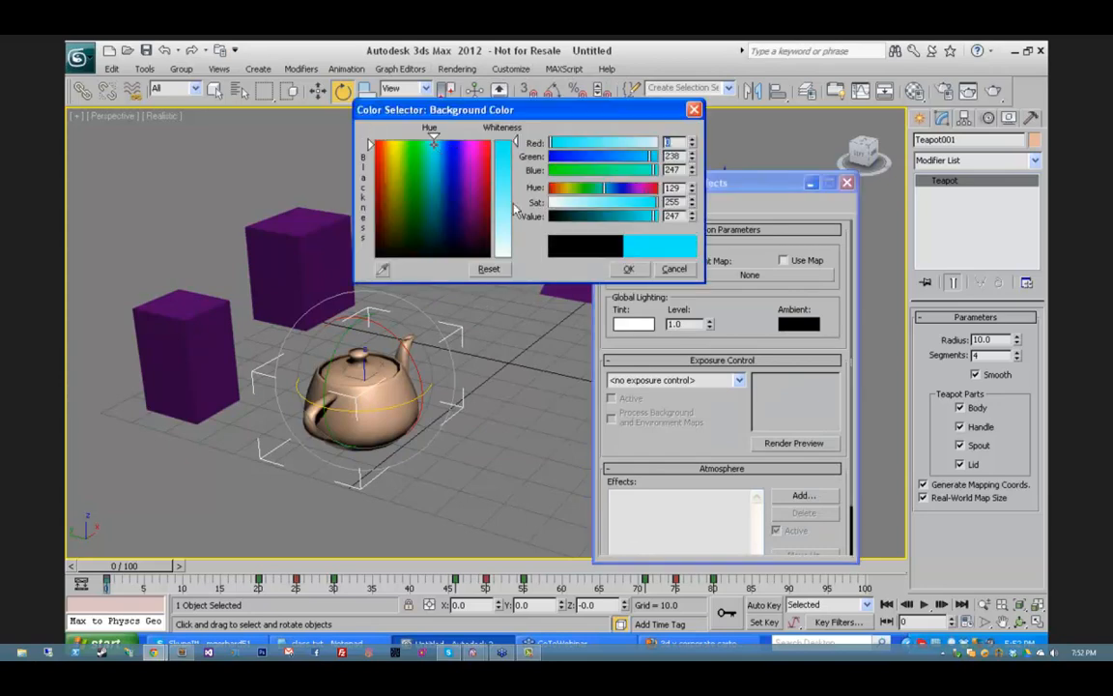
left_click(628, 268)
left_click(846, 183)
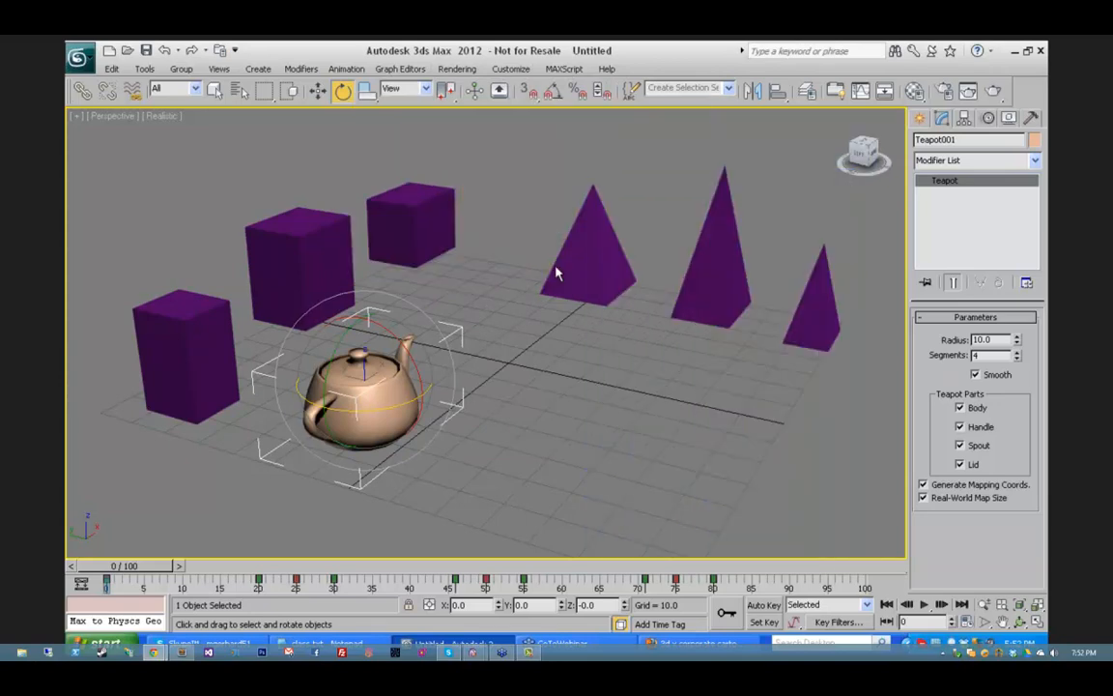
Step: Open the render setup and review the renderers available for production, keeping the Default Scanline Renderer
left_click(457, 68)
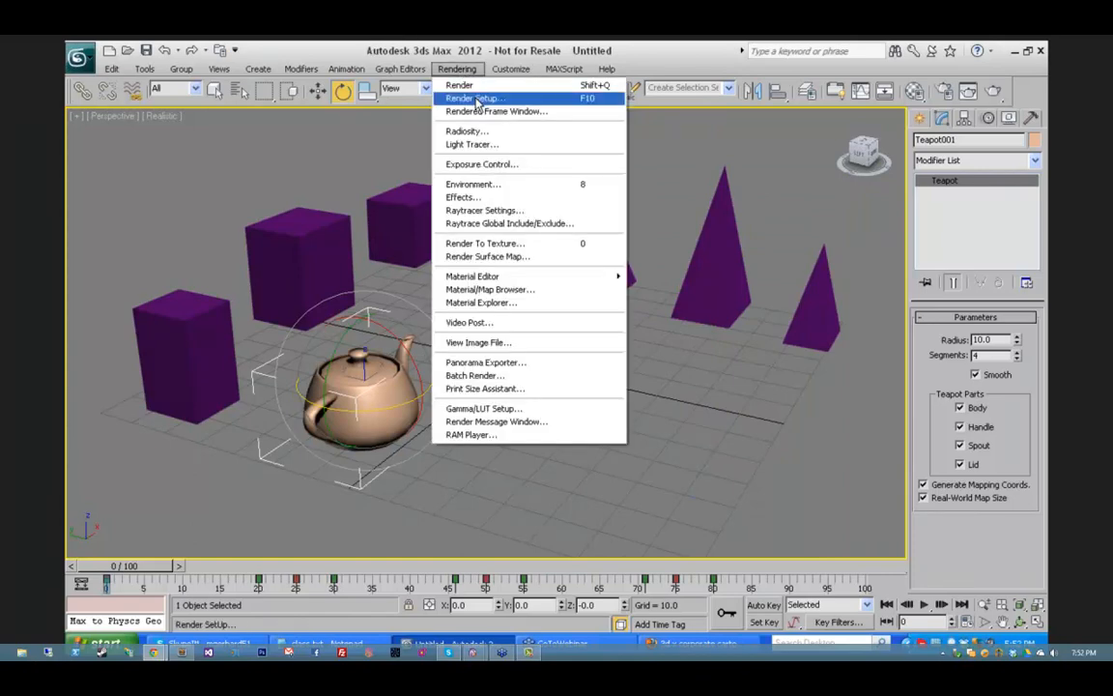
left_click(474, 99)
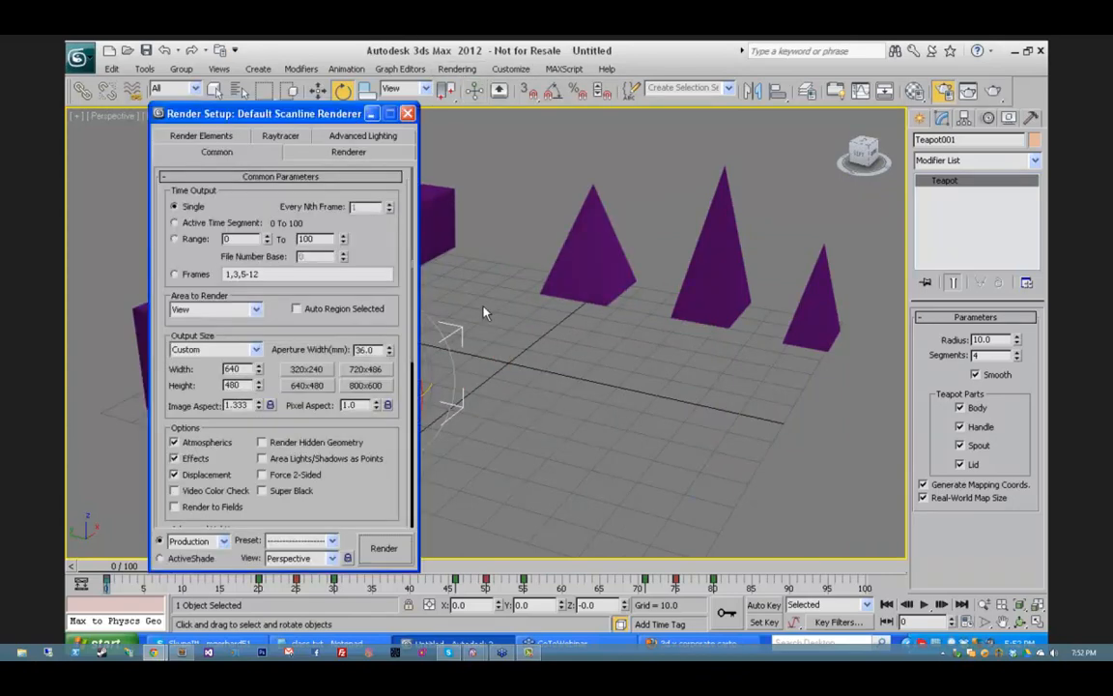
left_click_drag(305, 116, 761, 87)
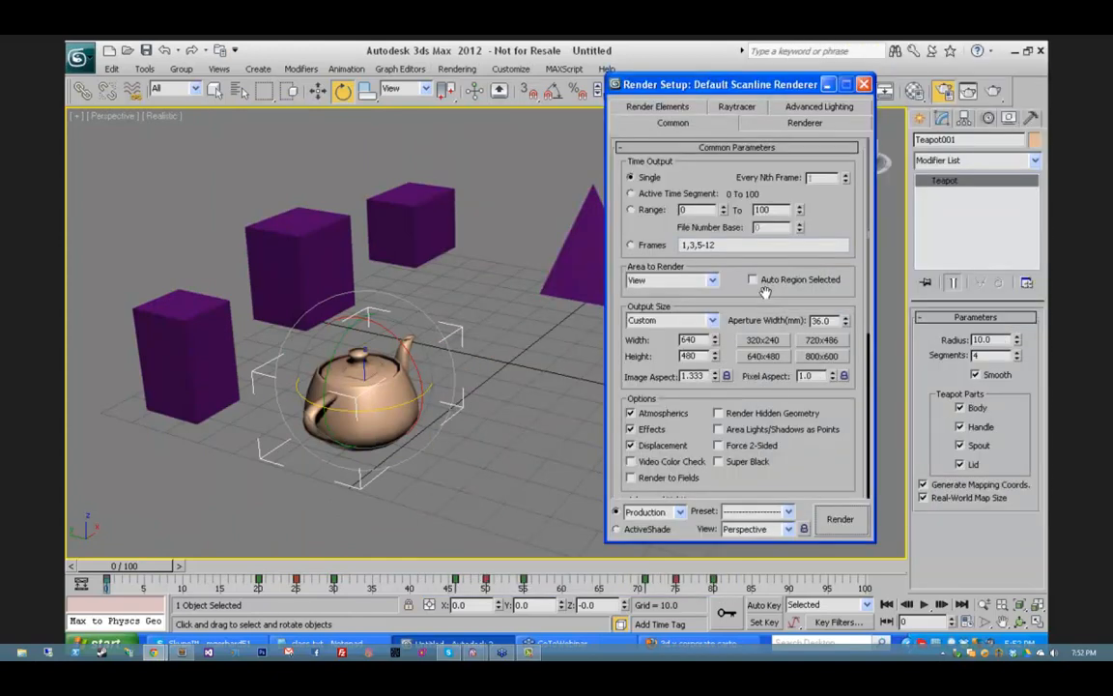
left_click(623, 150)
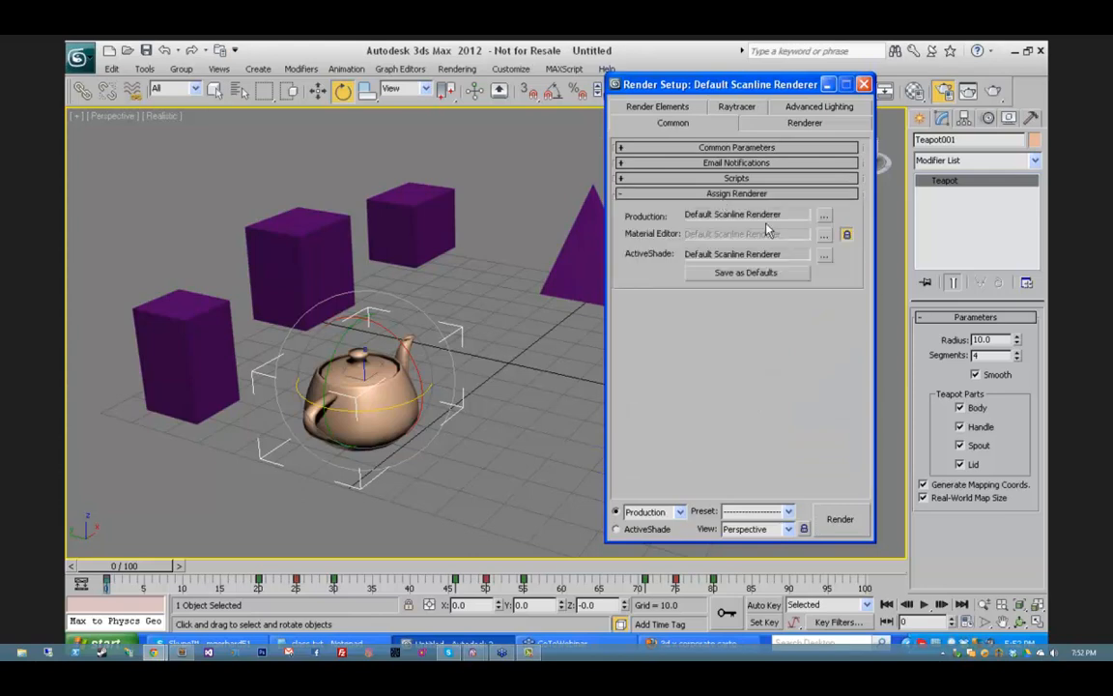
left_click(824, 215)
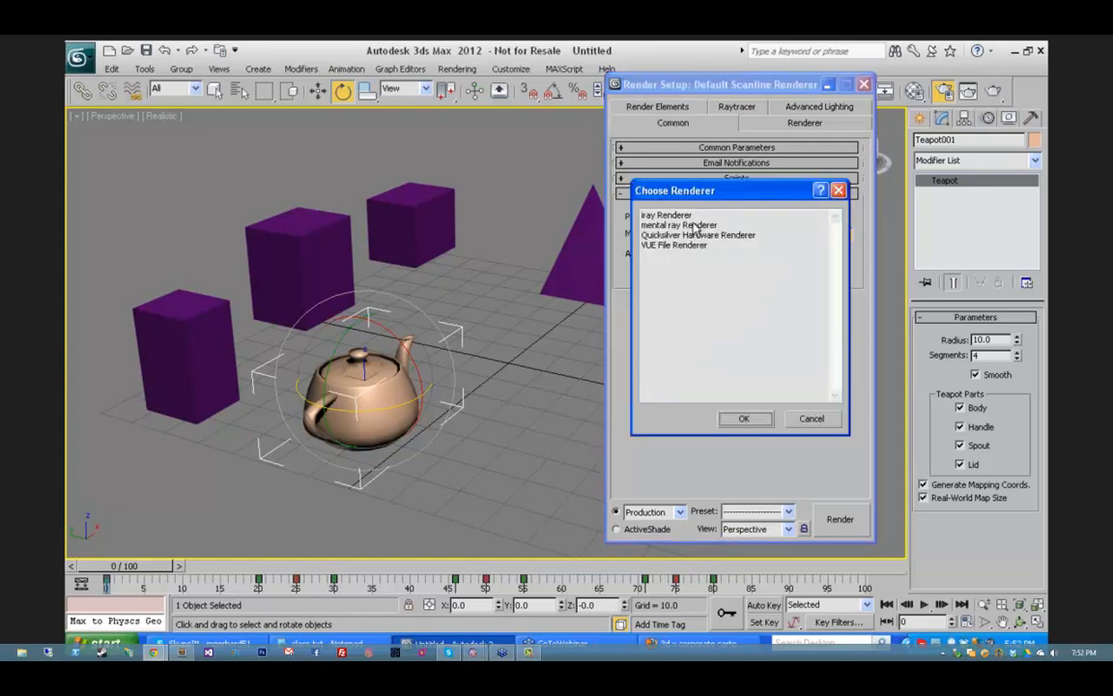
left_click(810, 419)
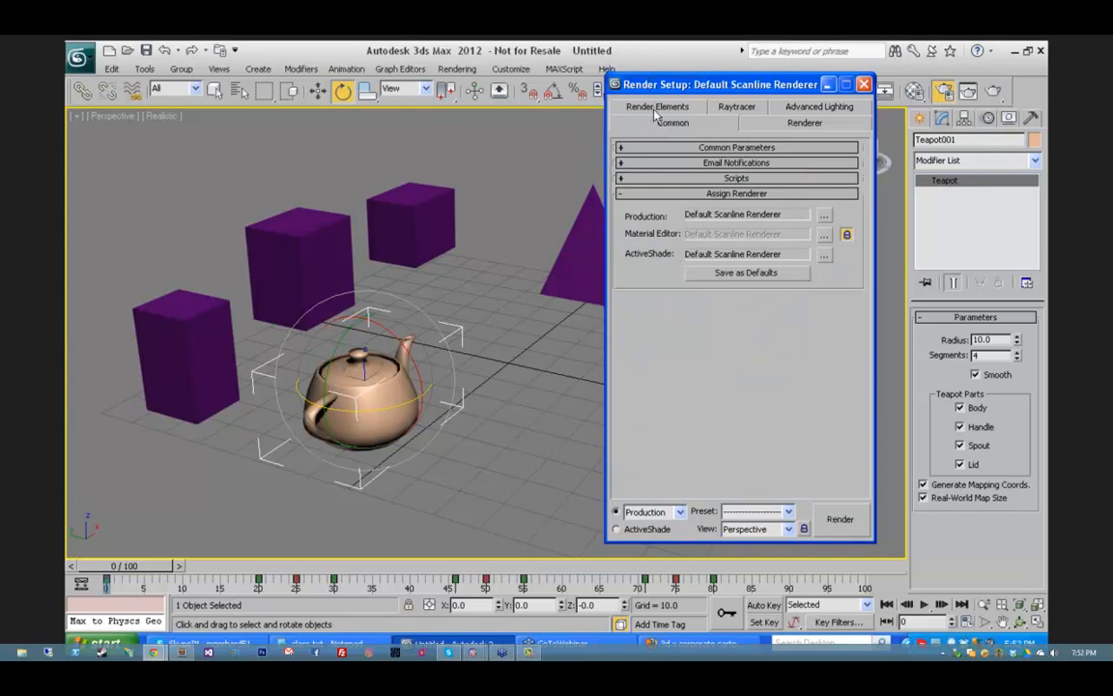
Step: Set the render time output to the range 0 to 100 and define an AVI output file named teapot in E:\3dbuz
left_click(653, 146)
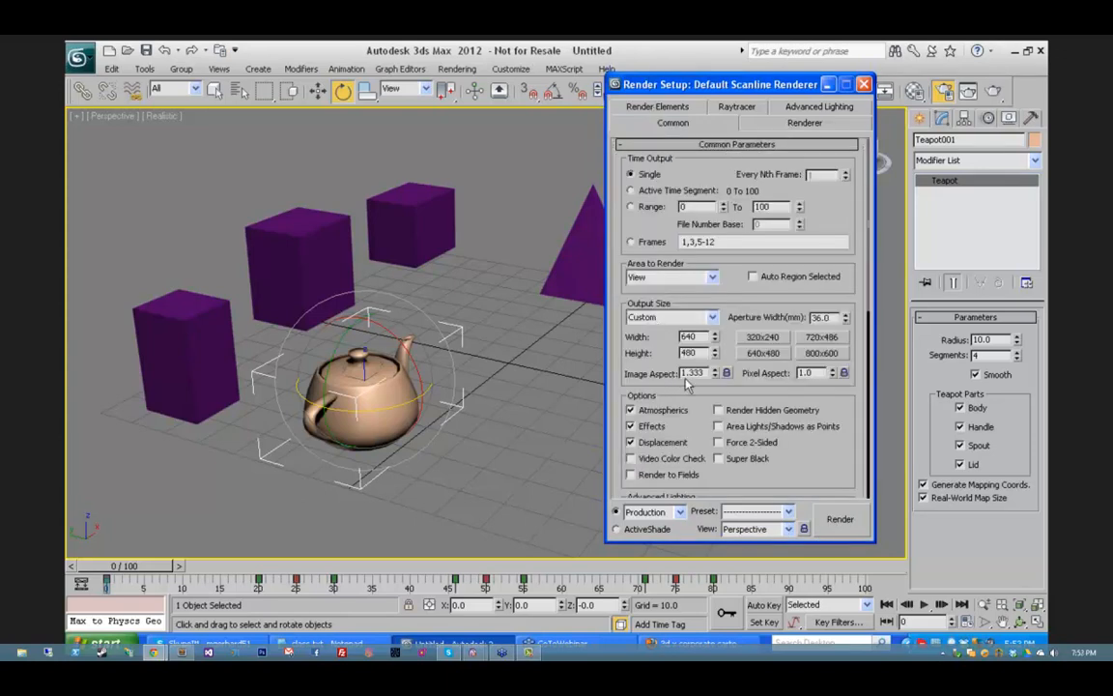
left_click(631, 206)
scroll(801, 451, "down", 6)
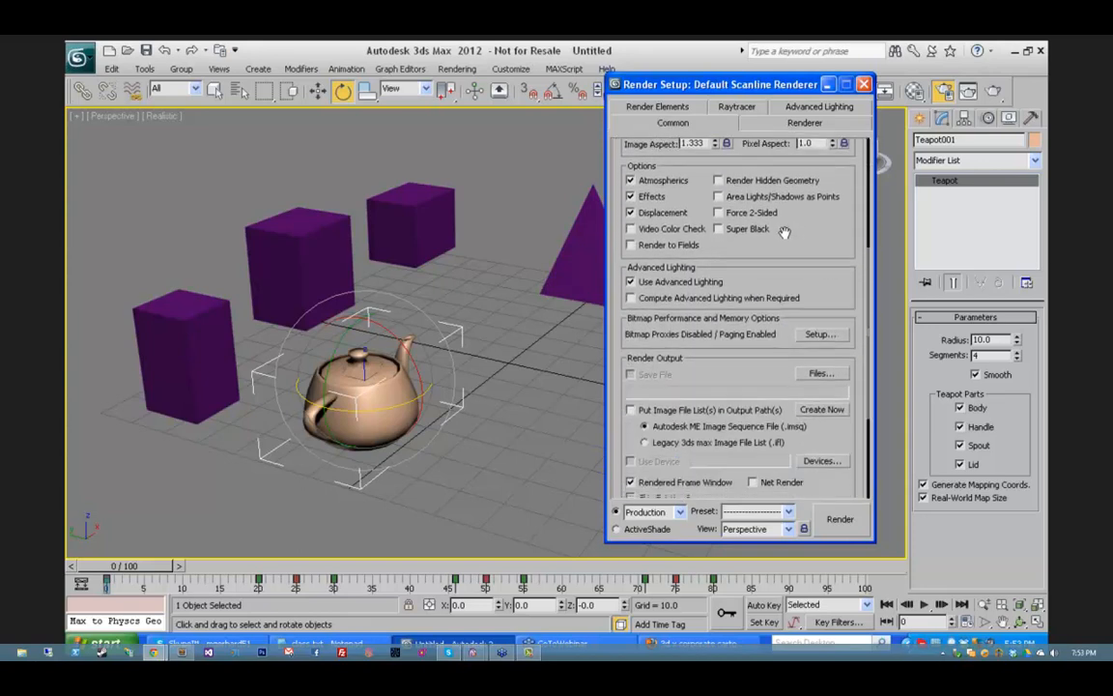
left_click(821, 327)
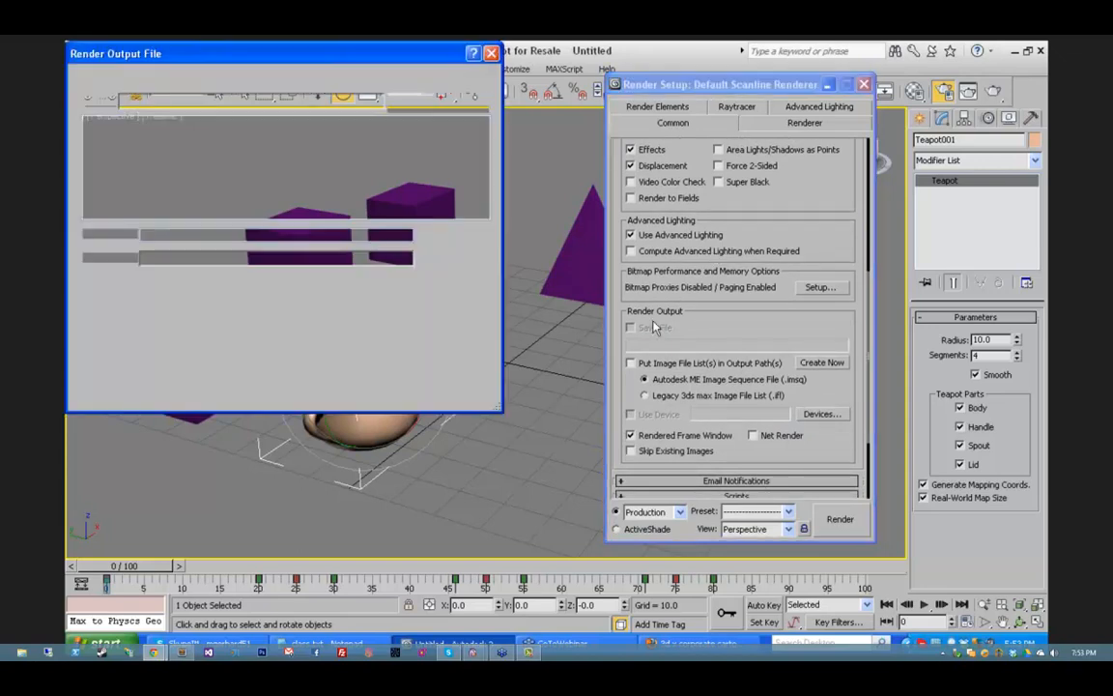
left_click(407, 260)
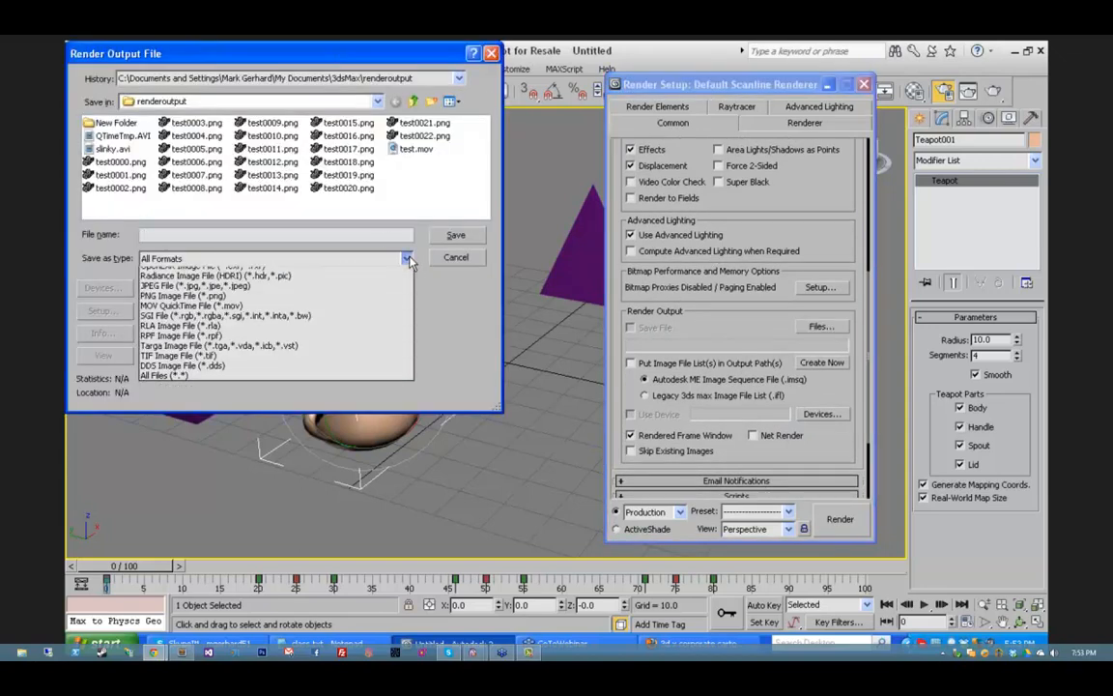
left_click(155, 276)
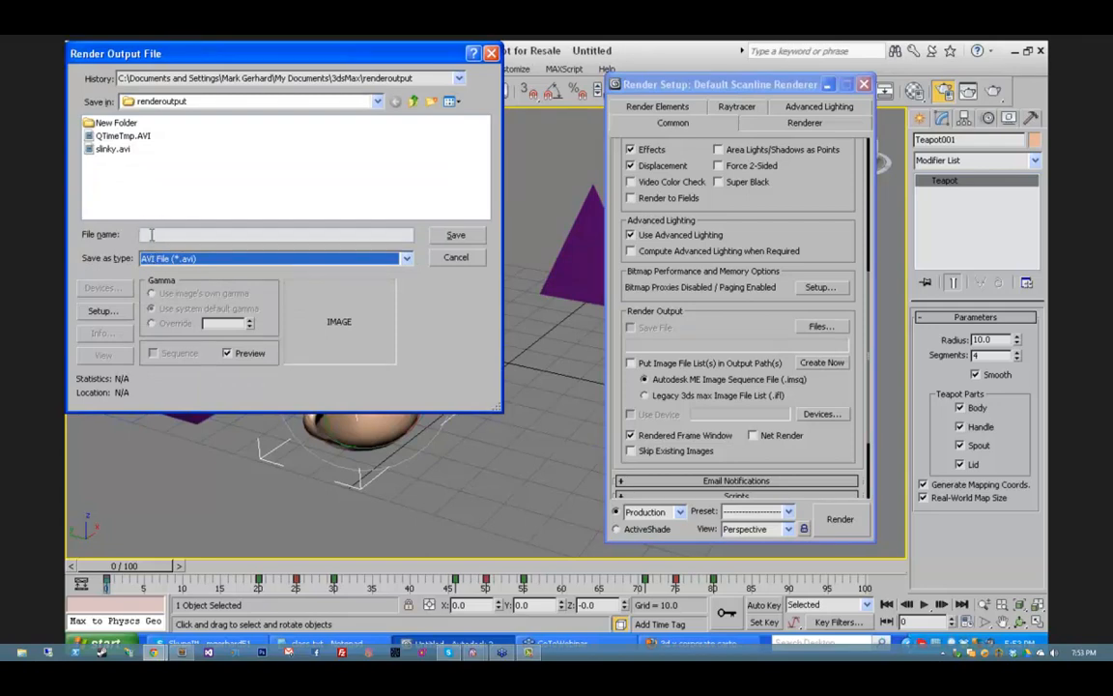
left_click(147, 234)
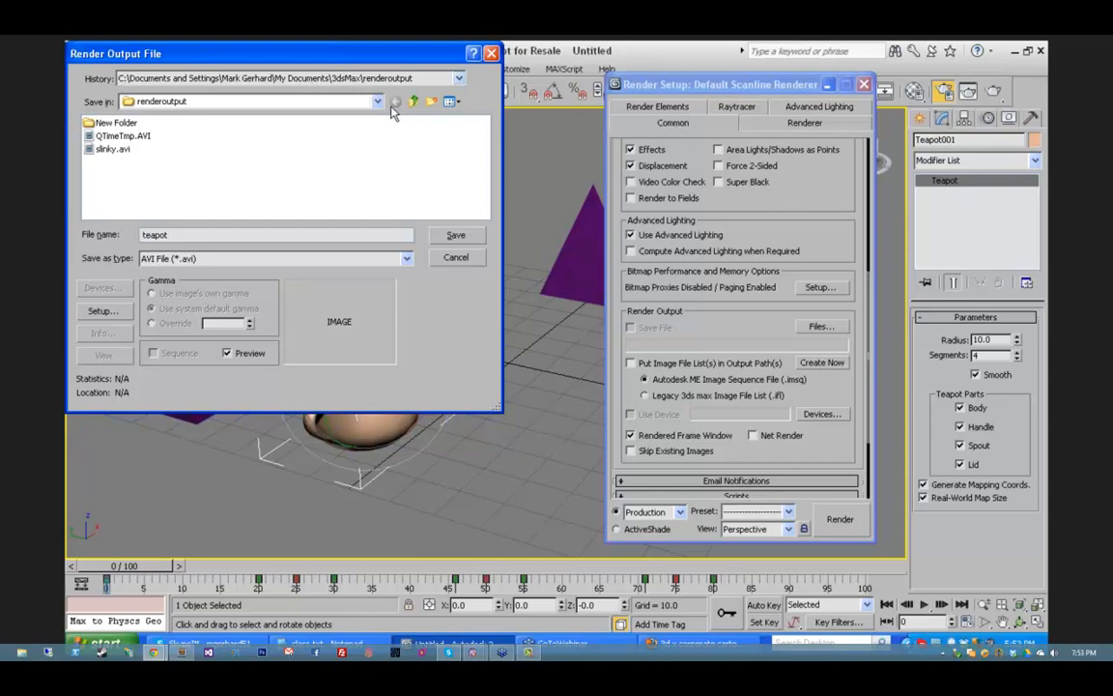
left_click(459, 79)
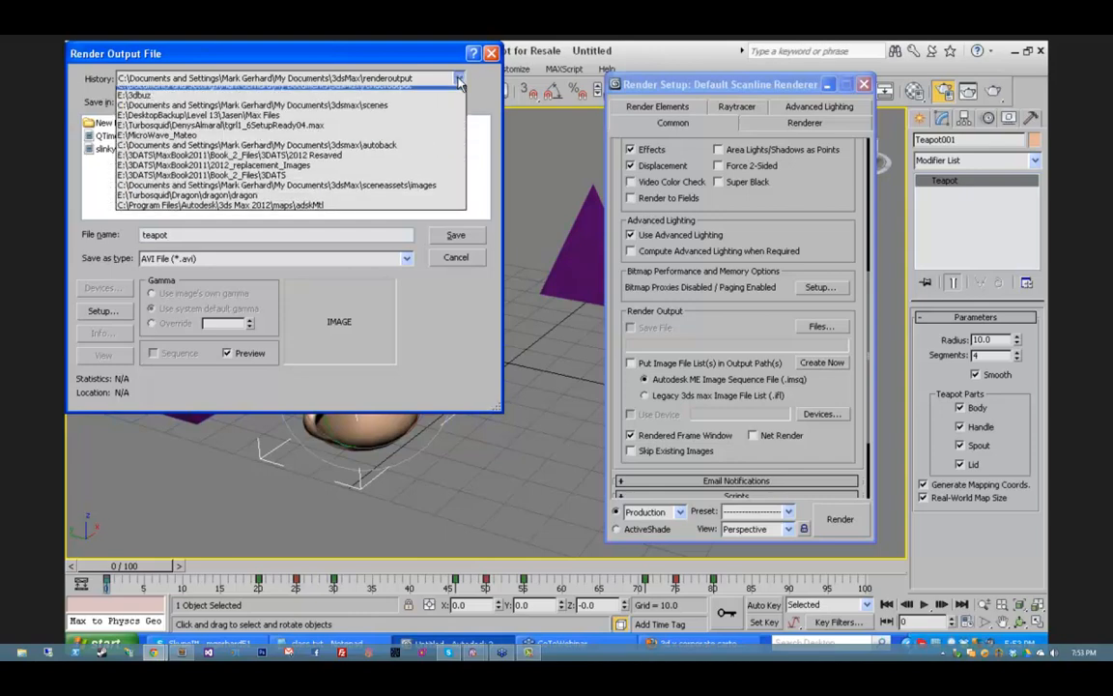
left_click(194, 101)
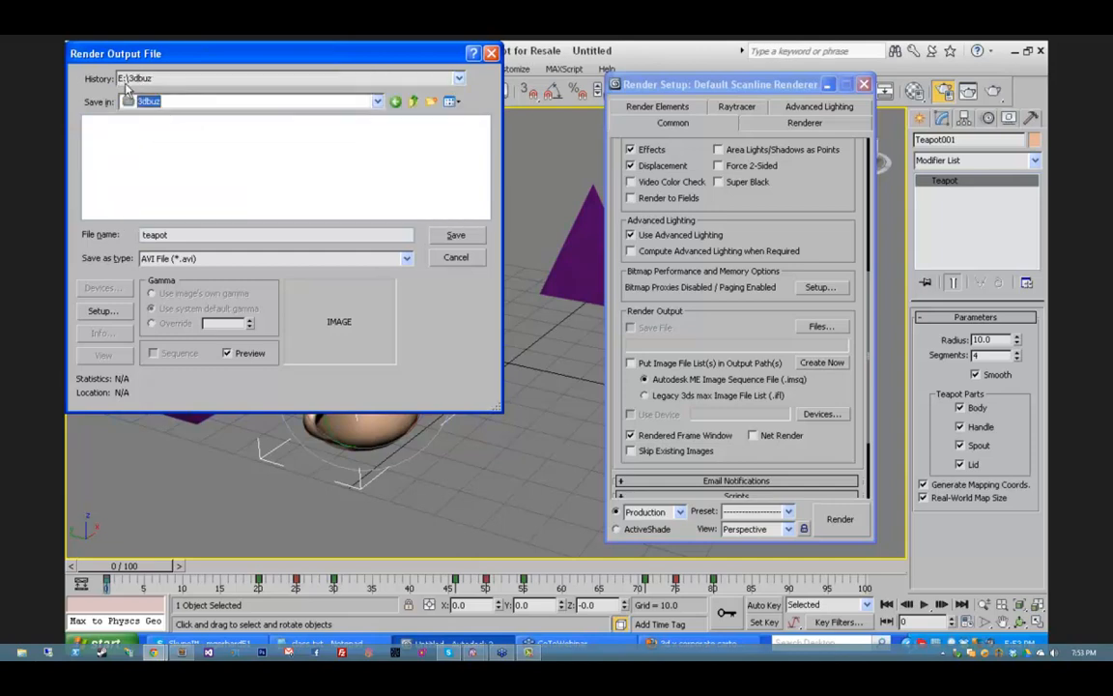
Step: Save the output file settings with the Cinepak Codec by Radius compressor at quality 100
left_click(469, 235)
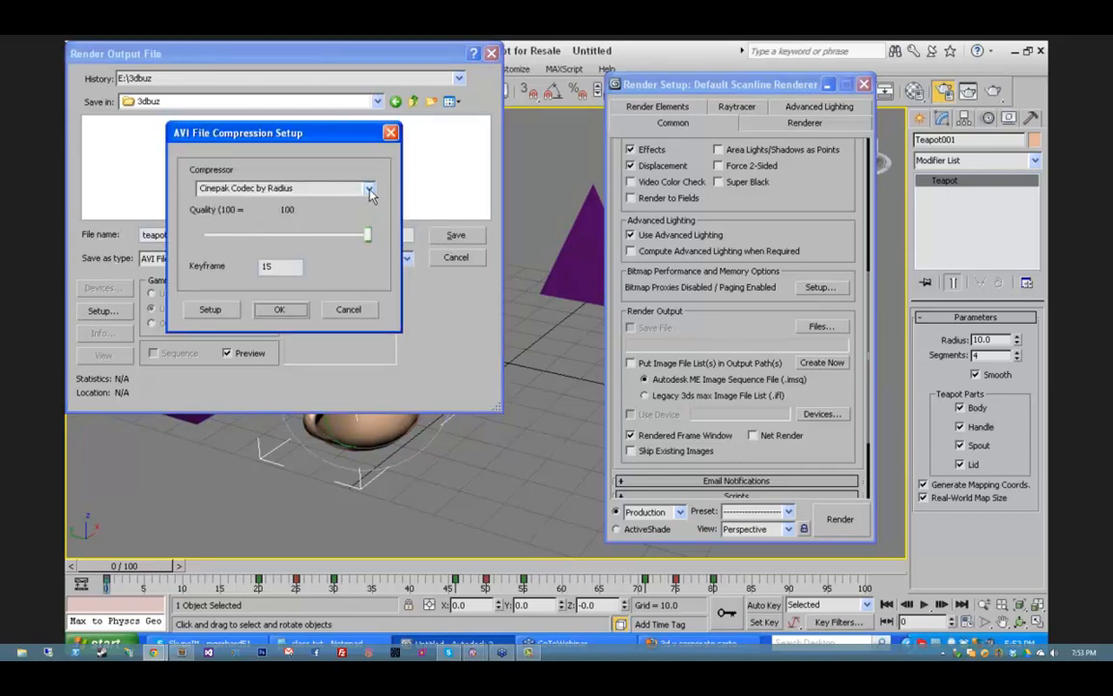
left_click(370, 189)
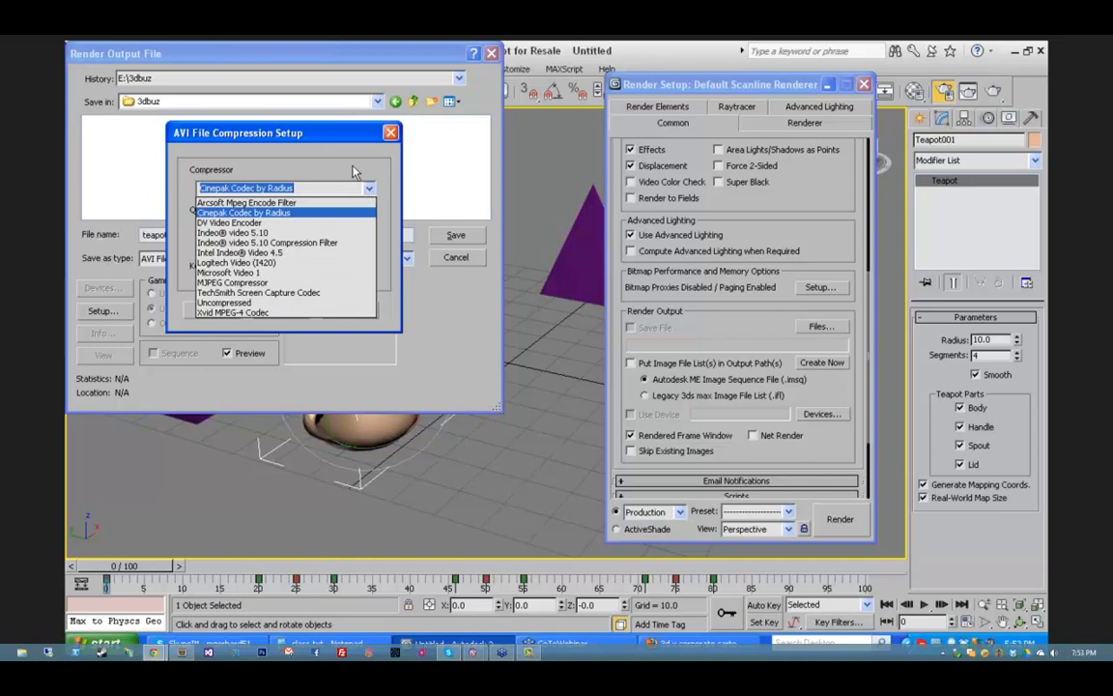
left_click(356, 176)
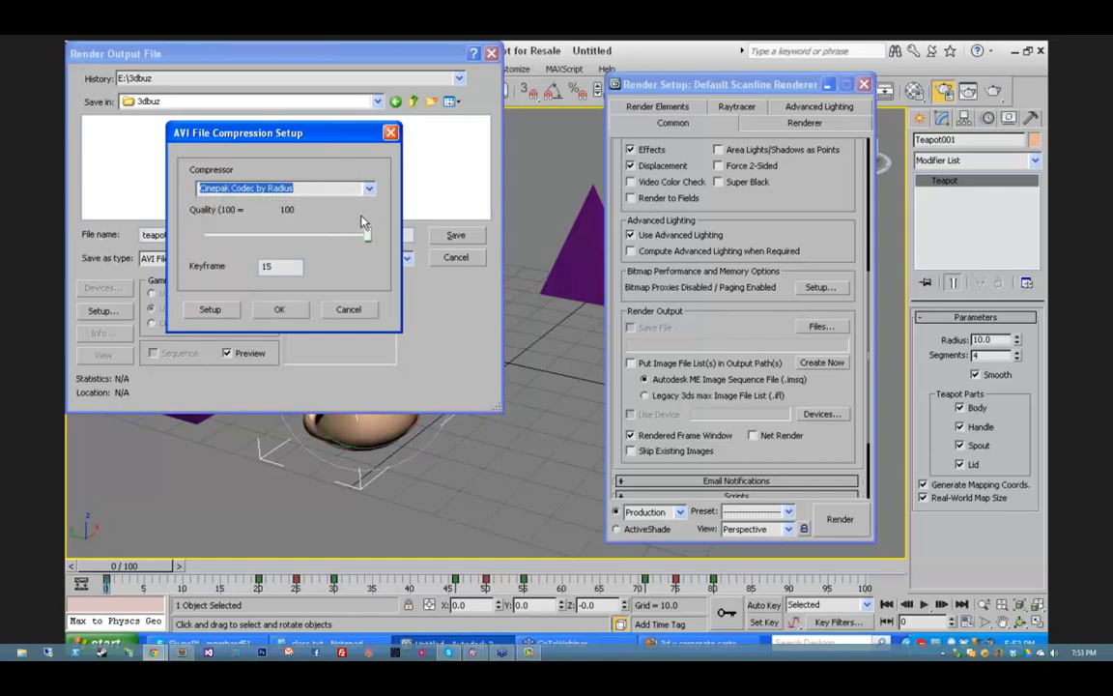
left_click(277, 309)
left_click(456, 235)
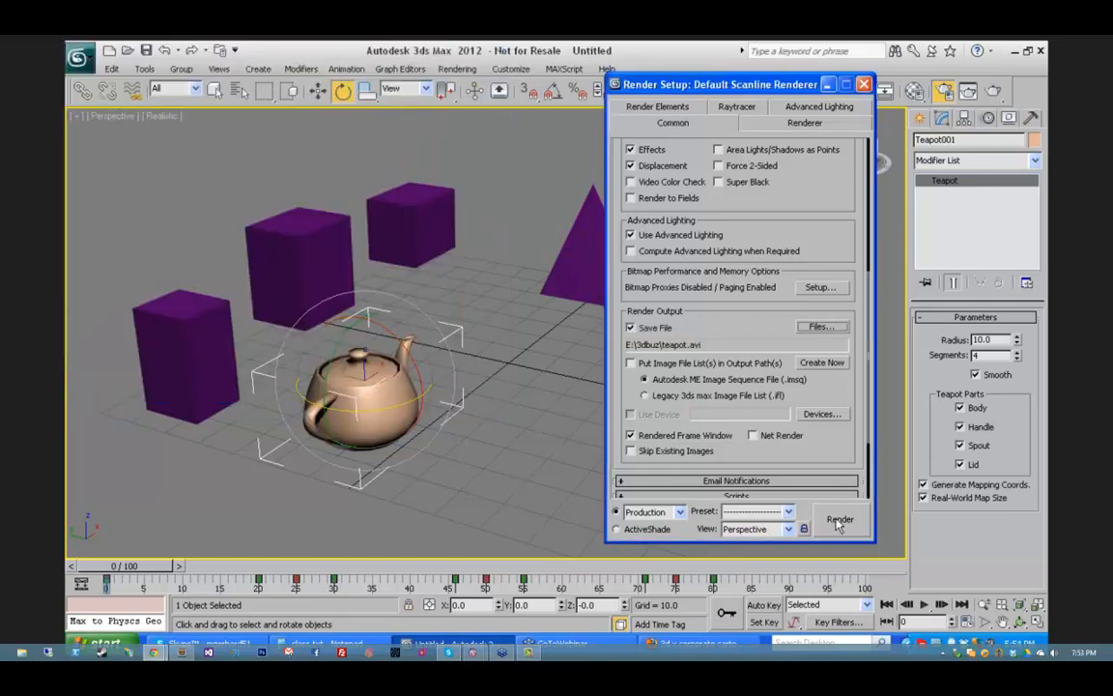
Step: Render the Perspective animation to the AVI file, then close the rendered frame window and the render setup
left_click(839, 521)
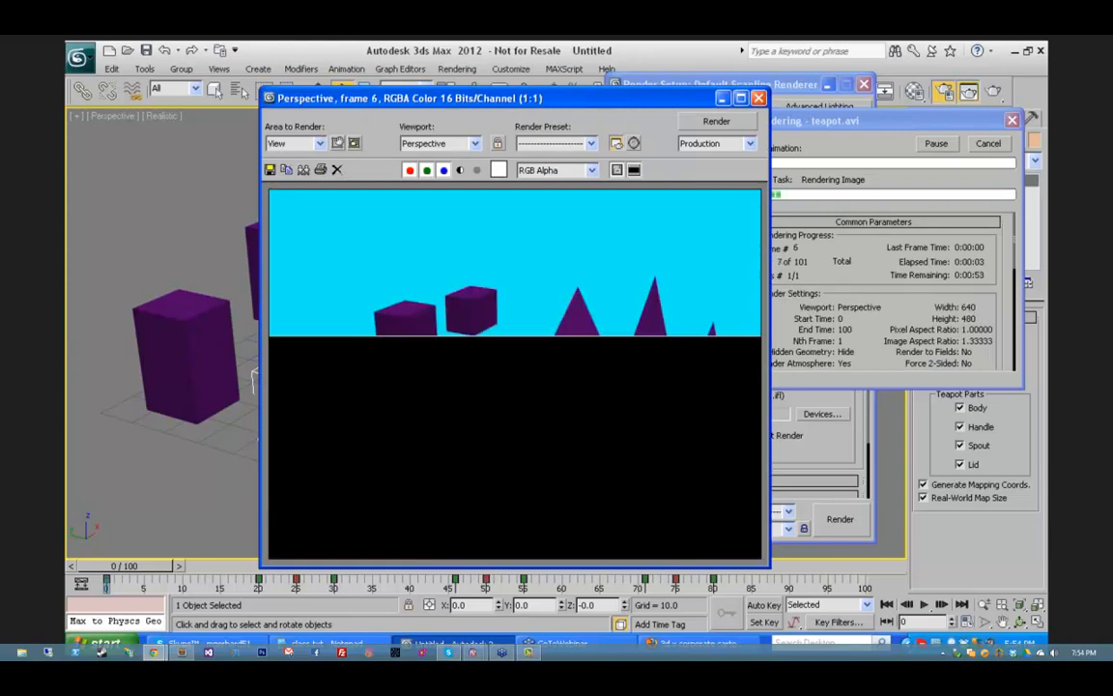
left_click_drag(922, 128, 814, 121)
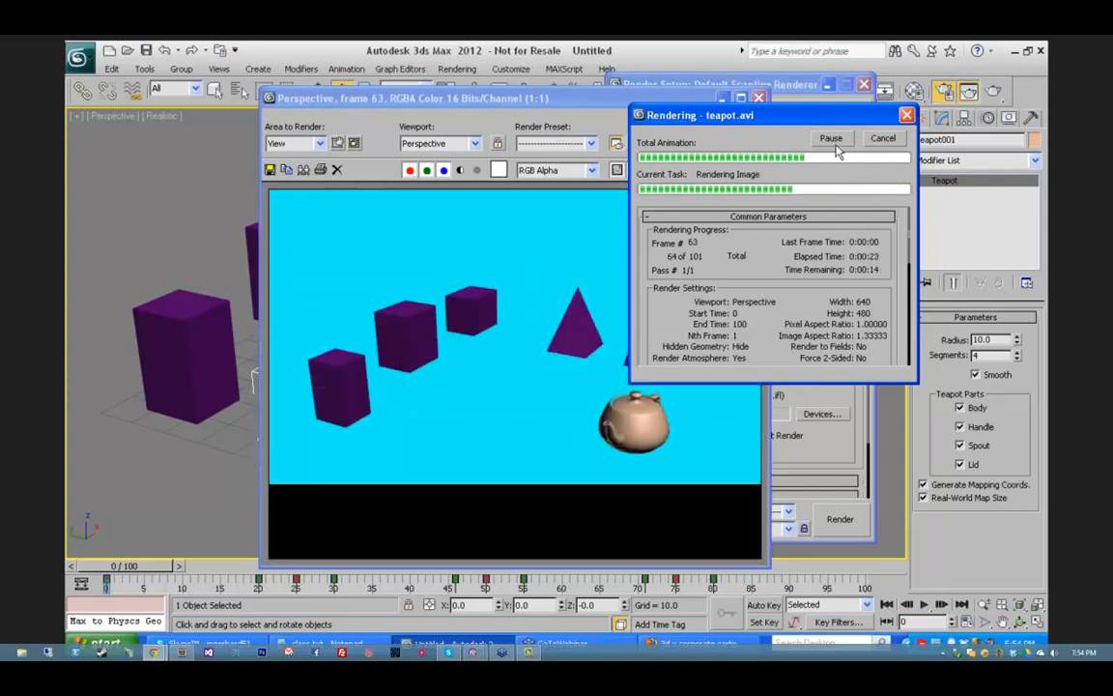
left_click_drag(826, 115, 946, 86)
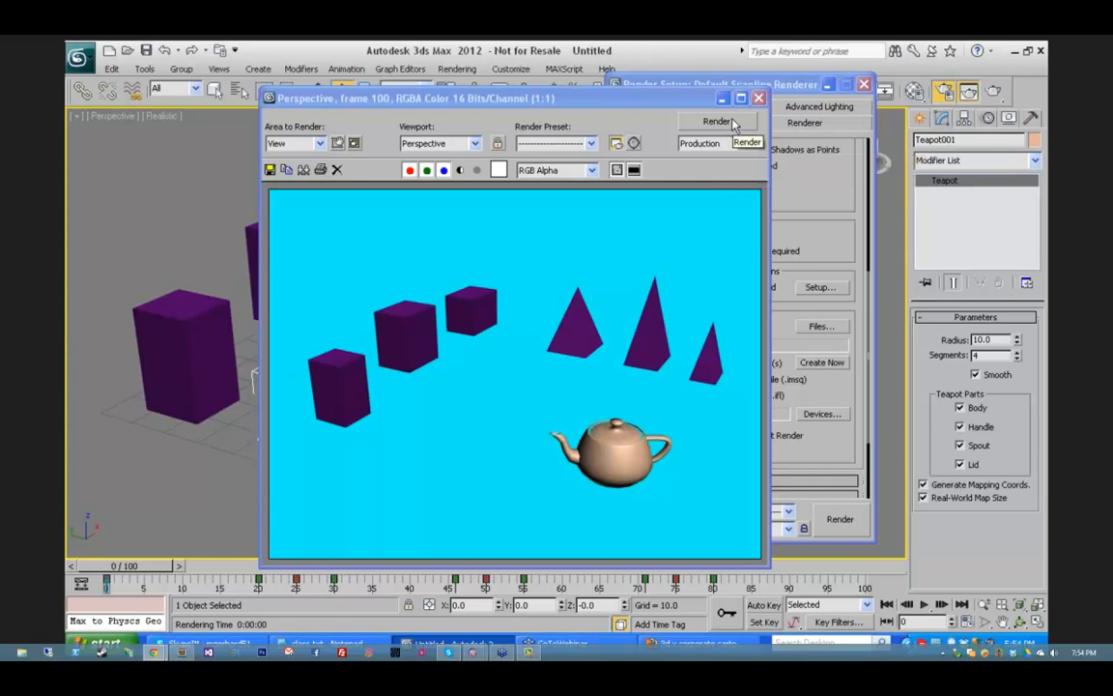
left_click(759, 98)
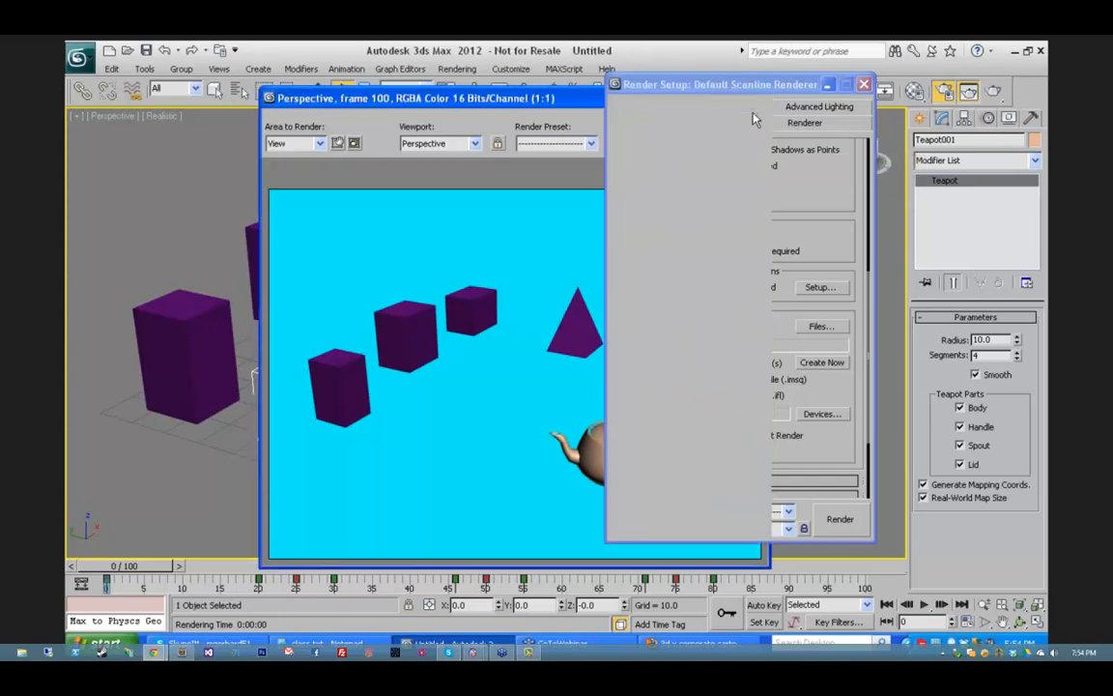
left_click(865, 85)
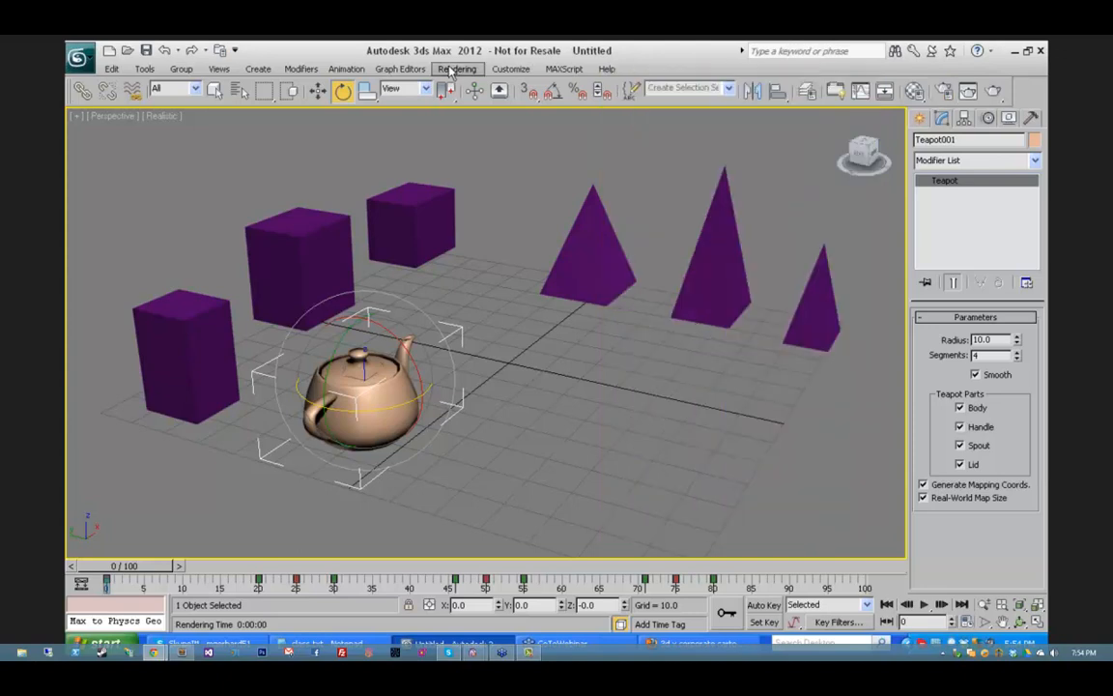
Step: View the rendered teapot.avi from the 3dbuz folder in the media player, then close the player
left_click(451, 72)
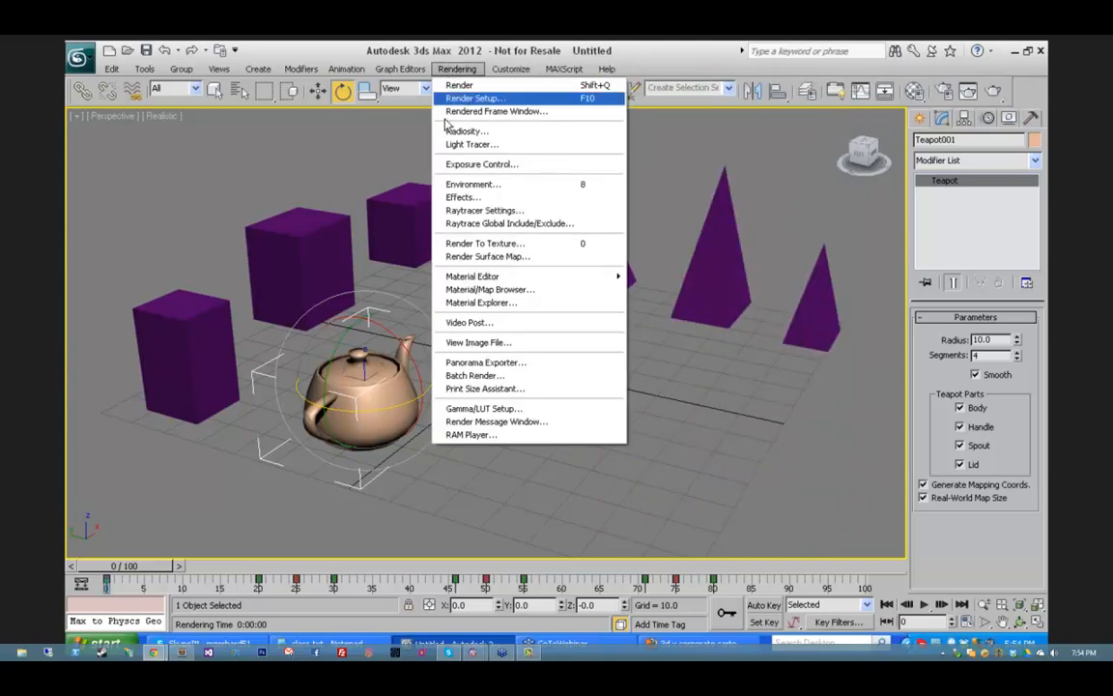
left_click(508, 343)
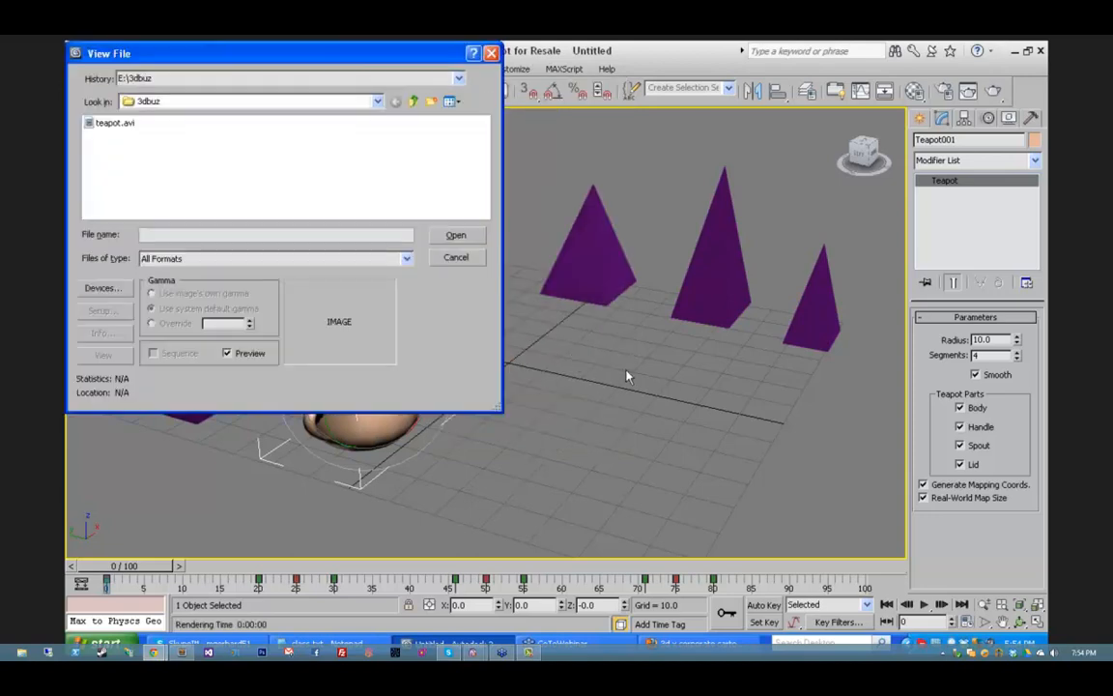
left_click(113, 126)
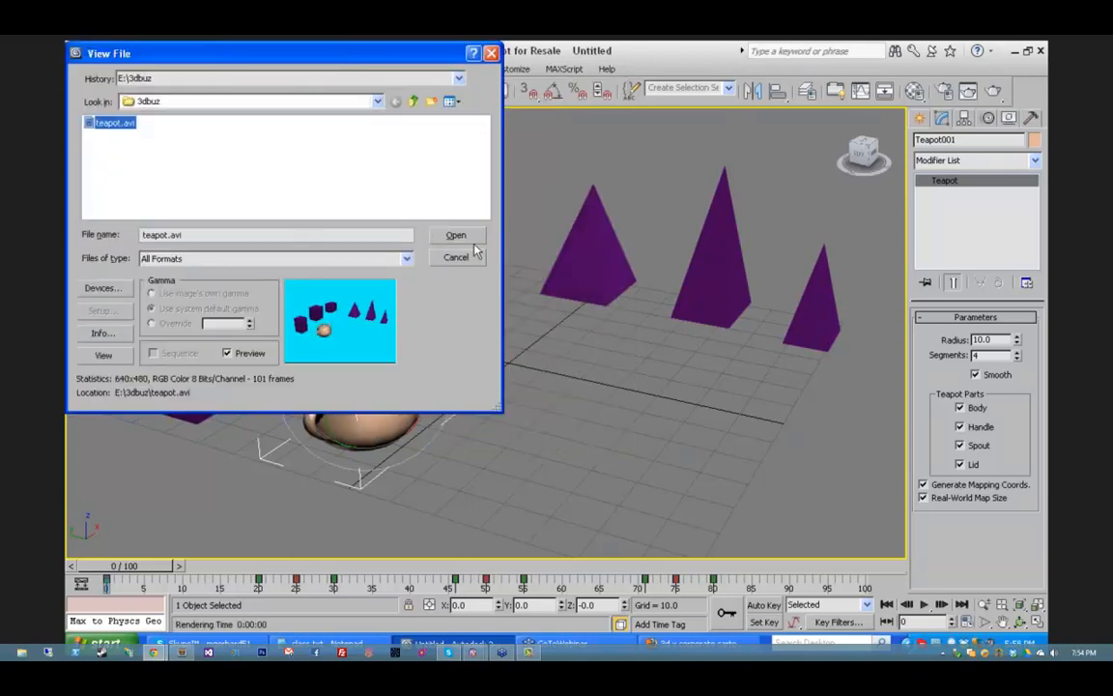
left_click(455, 235)
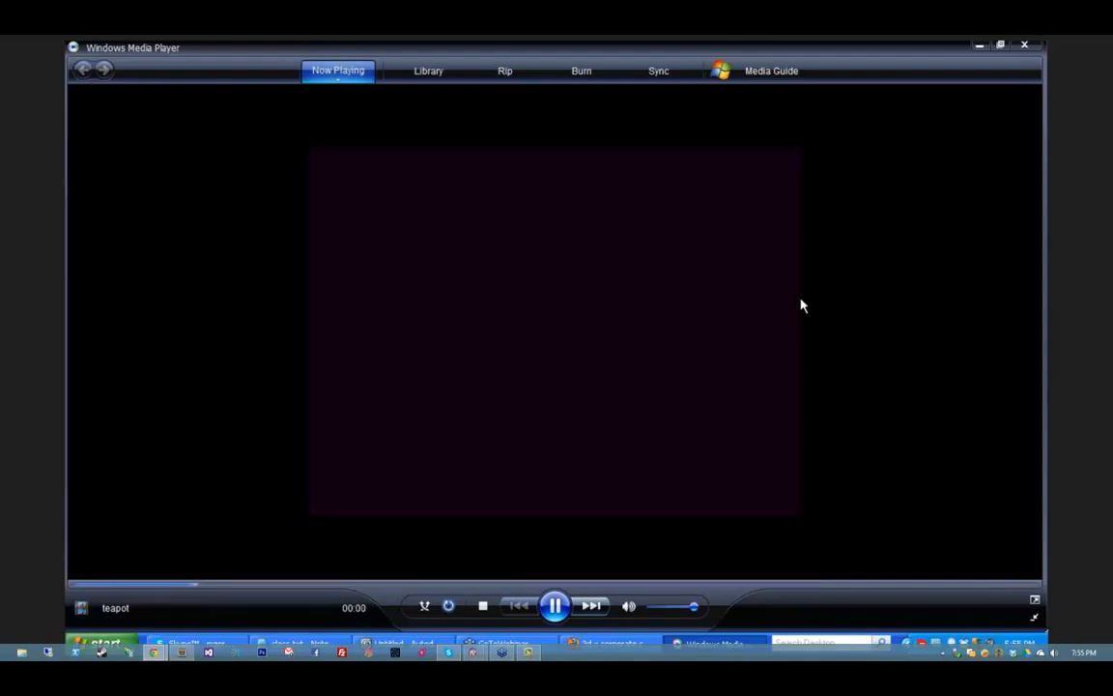
left_click(558, 609)
left_click(1024, 46)
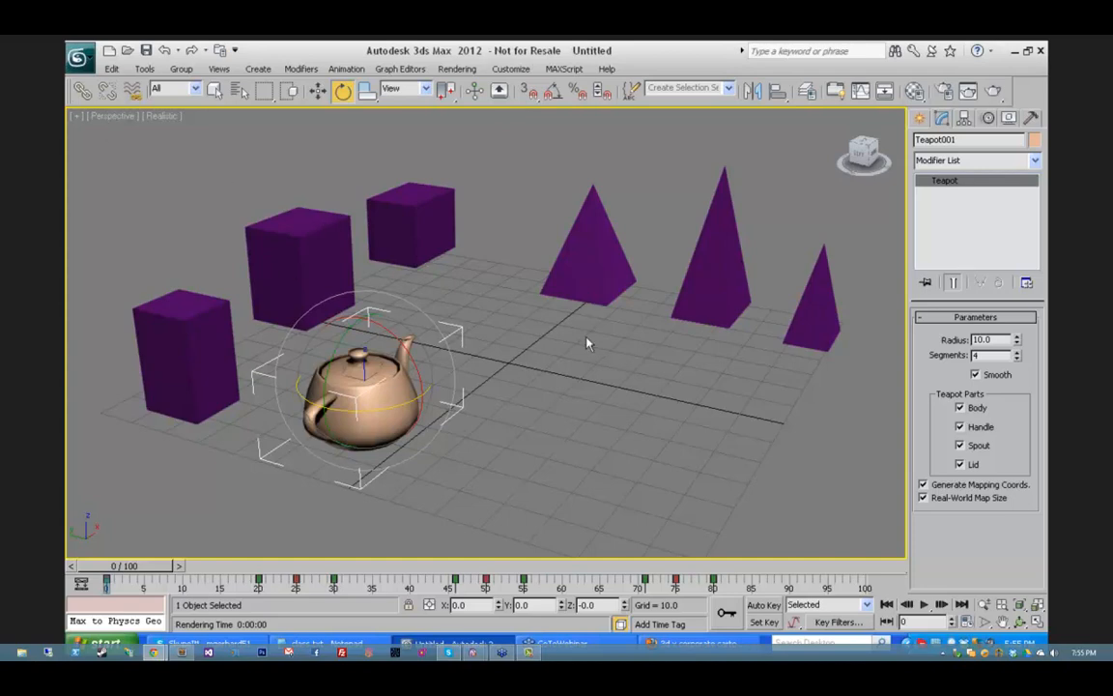
Step: Restore the four-viewport layout and create a target camera matching the Perspective view
left_click(1036, 623)
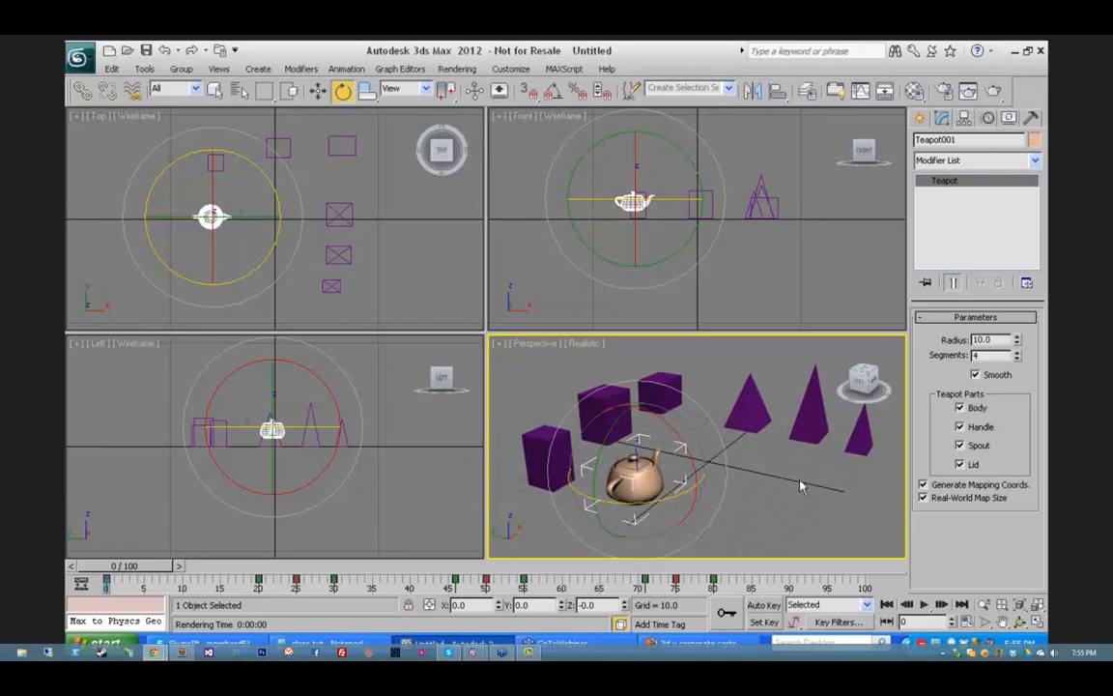
key("ctrl+c")
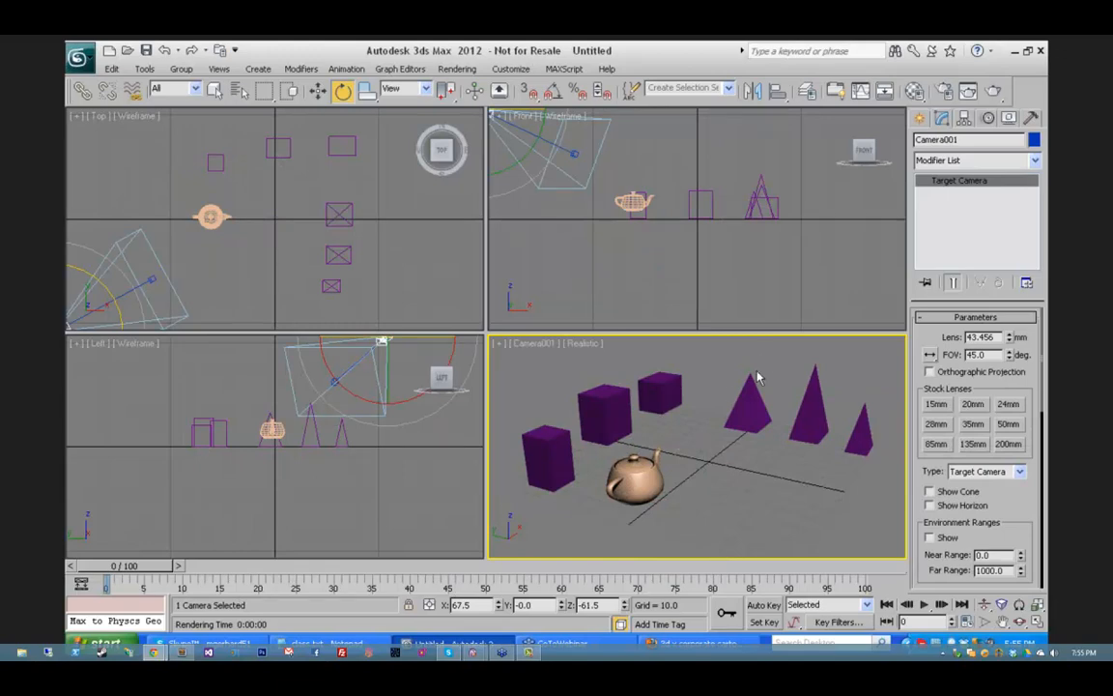
Step: With Auto Key on at frame 49, move Camera001 along Y in the Top view to the other side of its target
right_click(259, 190)
left_click(1038, 605)
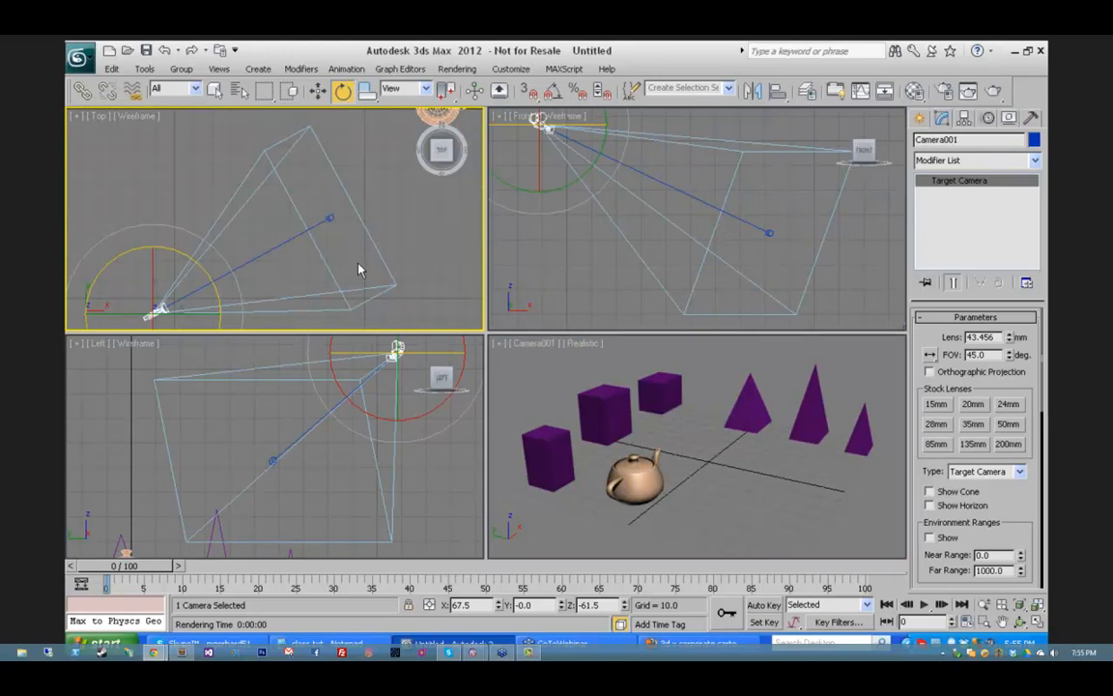
right_click(711, 464)
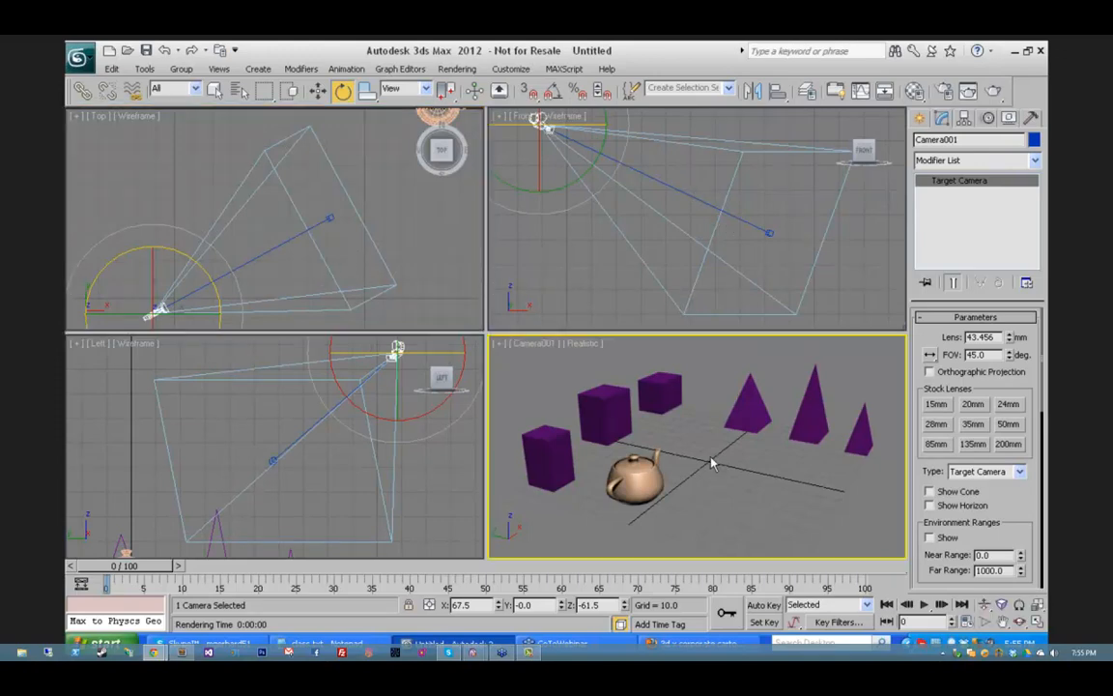
key("n")
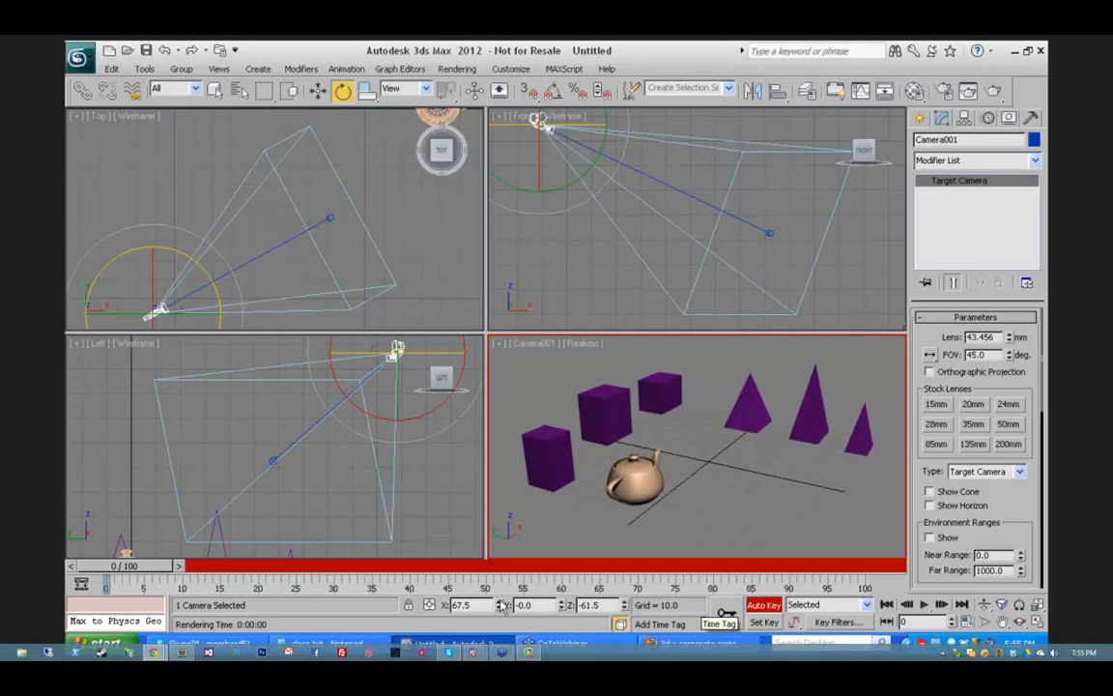
left_click_drag(146, 571, 425, 569)
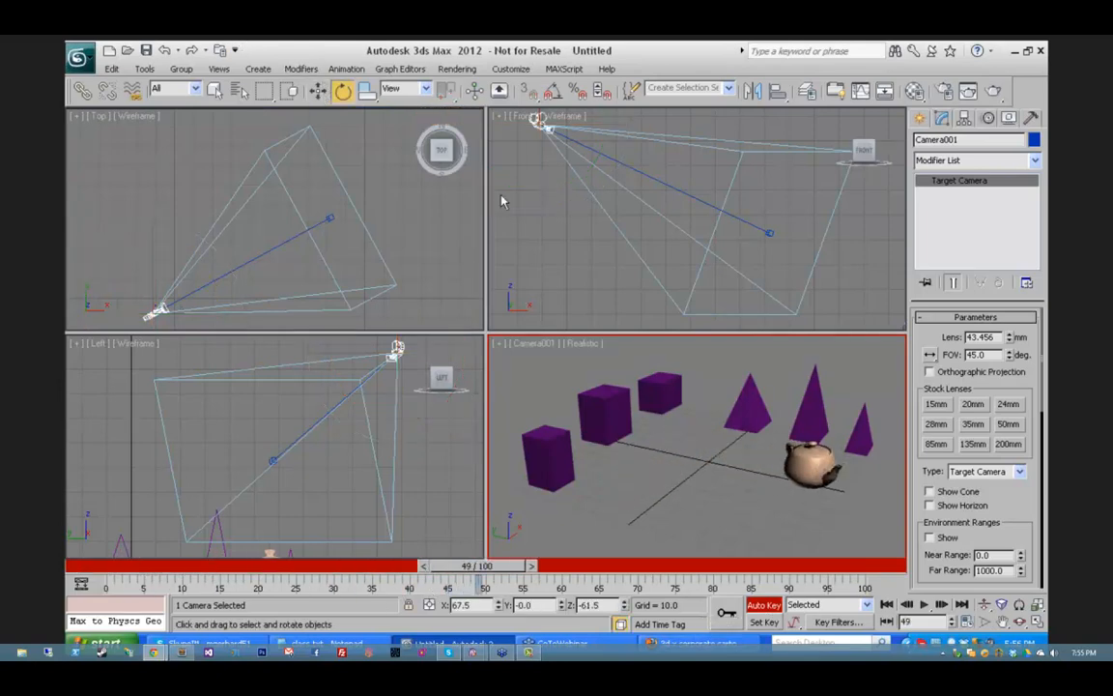
right_click(161, 252)
right_click(214, 305)
left_click(260, 329)
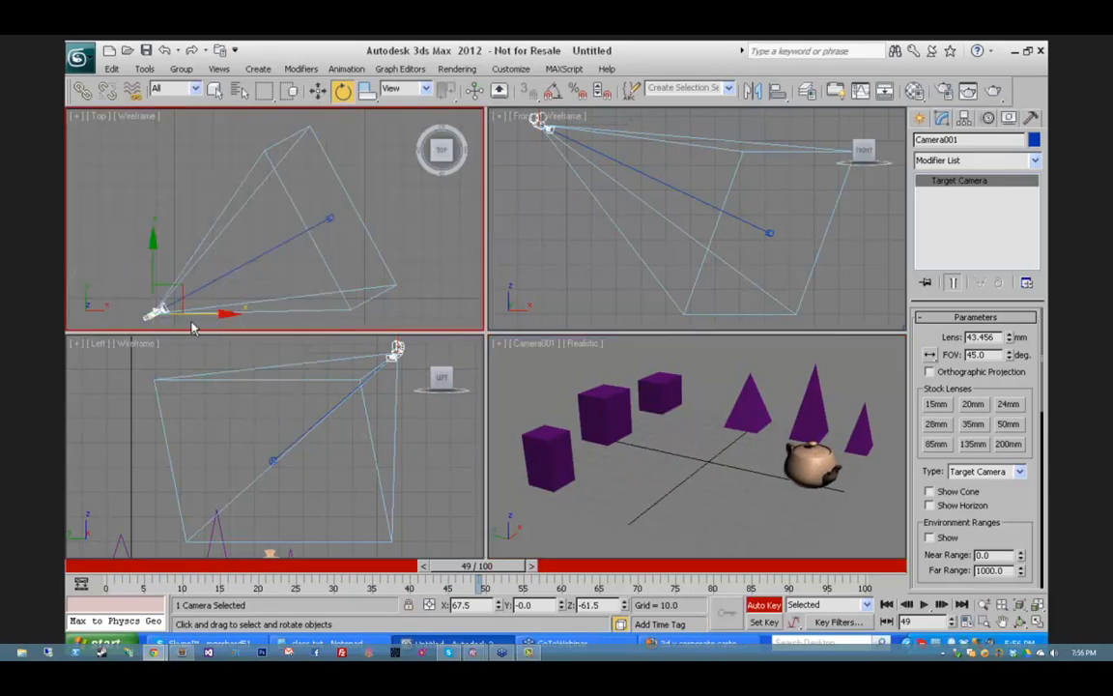
left_click_drag(152, 262, 126, 80)
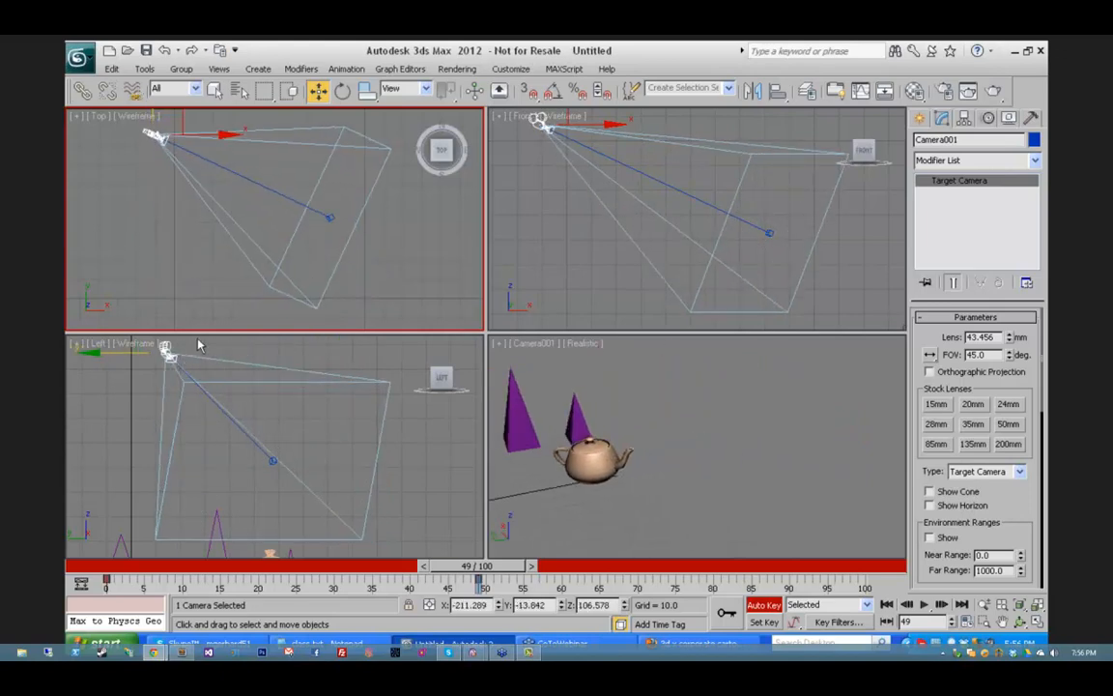
left_click(182, 352)
Step: Truck the camera at frame 49 to bring the teapot toward the centre, and dolly in closer to it
right_click(649, 437)
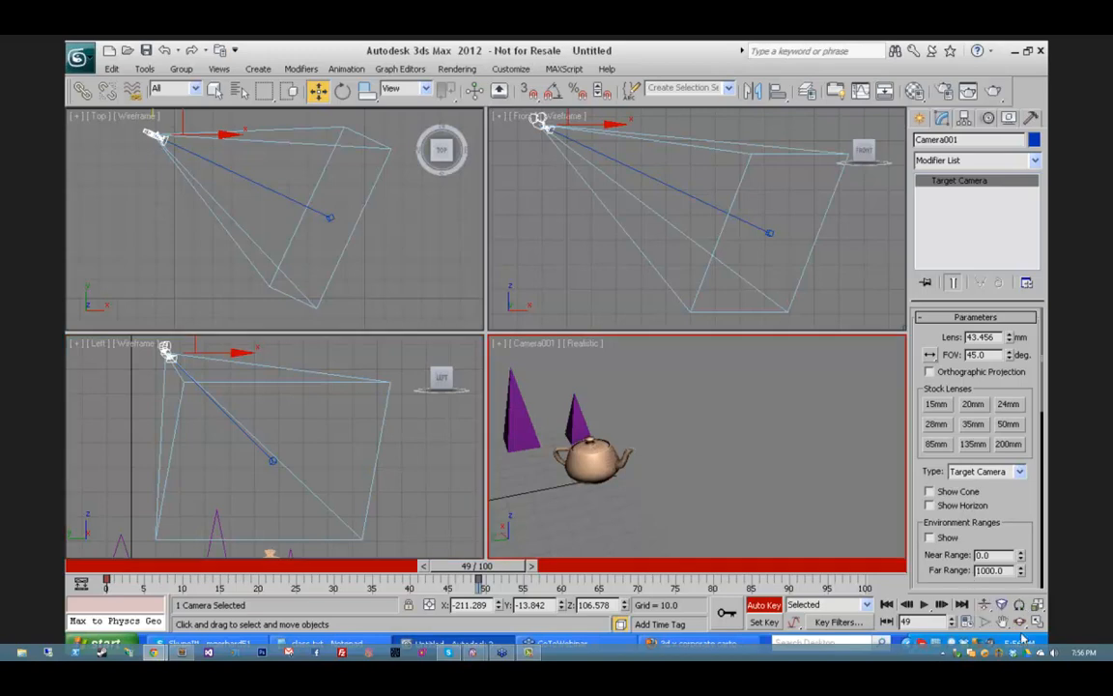
left_click(1002, 622)
left_click_drag(682, 445, 851, 443)
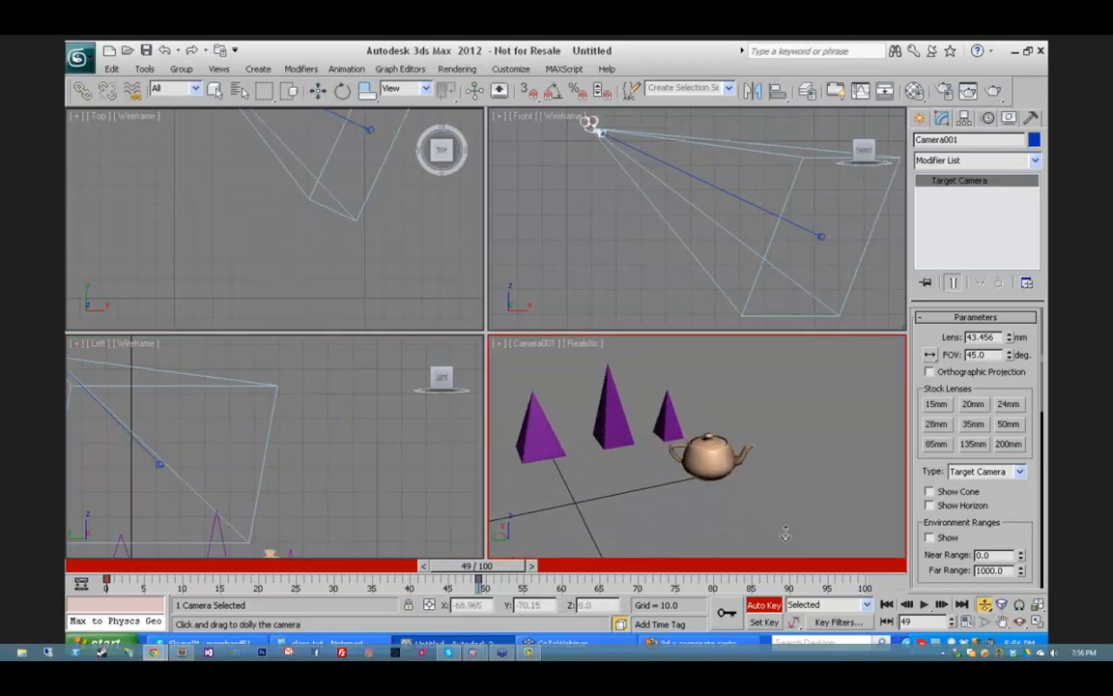
left_click_drag(703, 468, 619, 471)
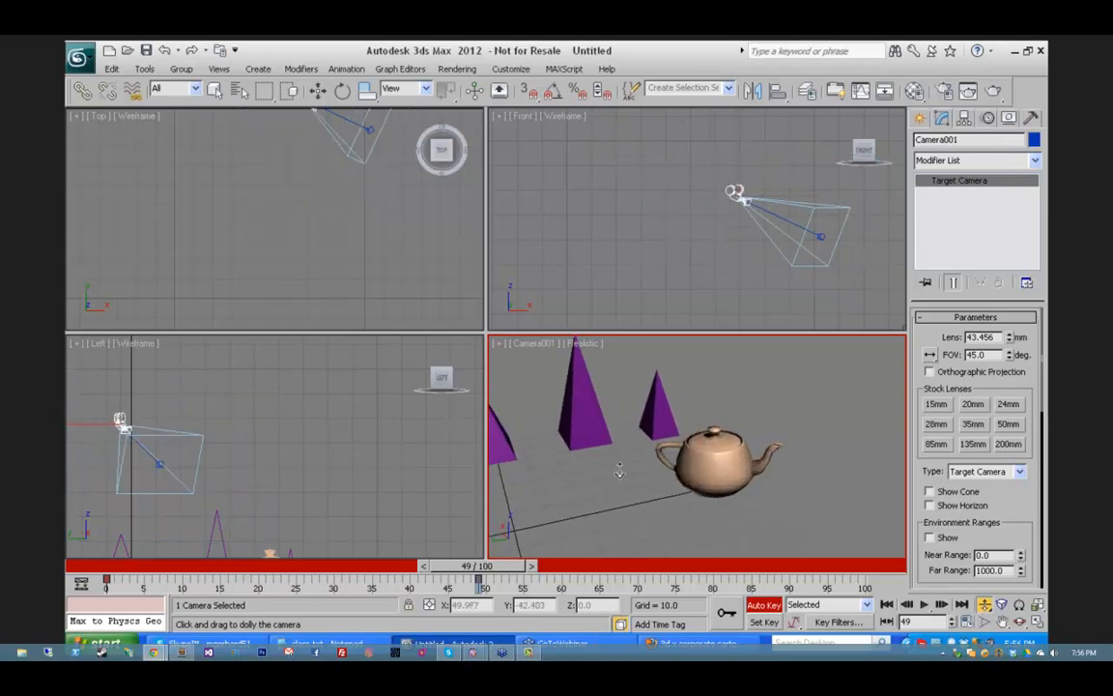
Step: At frame 0, orbit the camera to a lower angle and truck it to frame the teapot with the boxes behind
left_click_drag(479, 570, 121, 561)
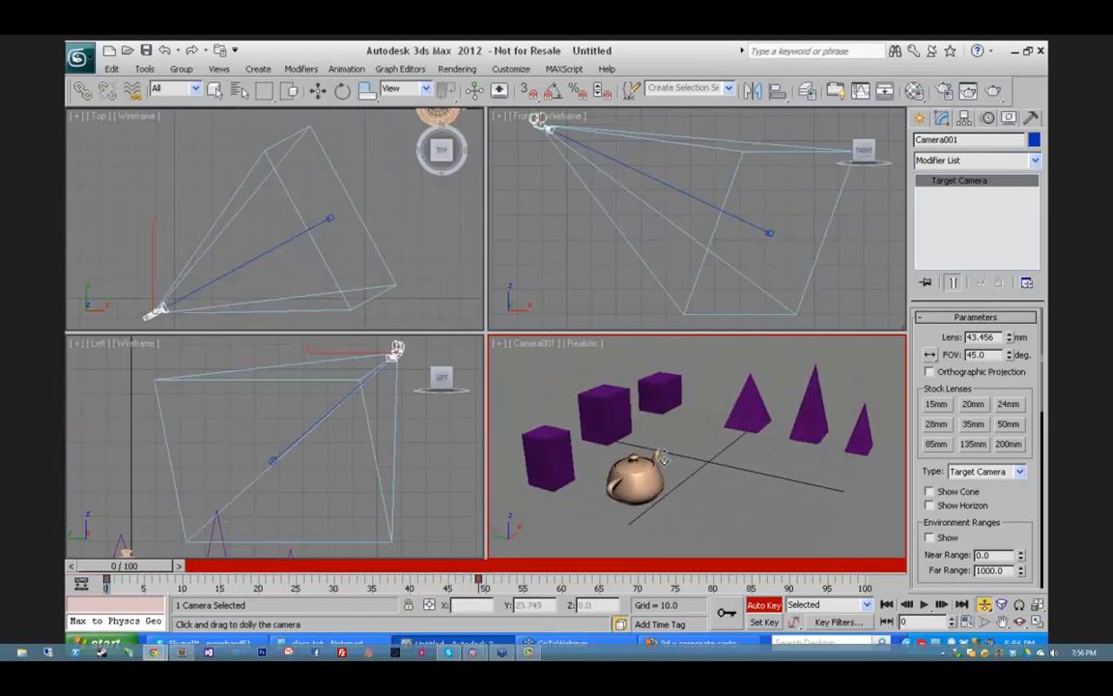
left_click(1020, 621)
left_click_drag(620, 435, 532, 402)
left_click(1003, 621)
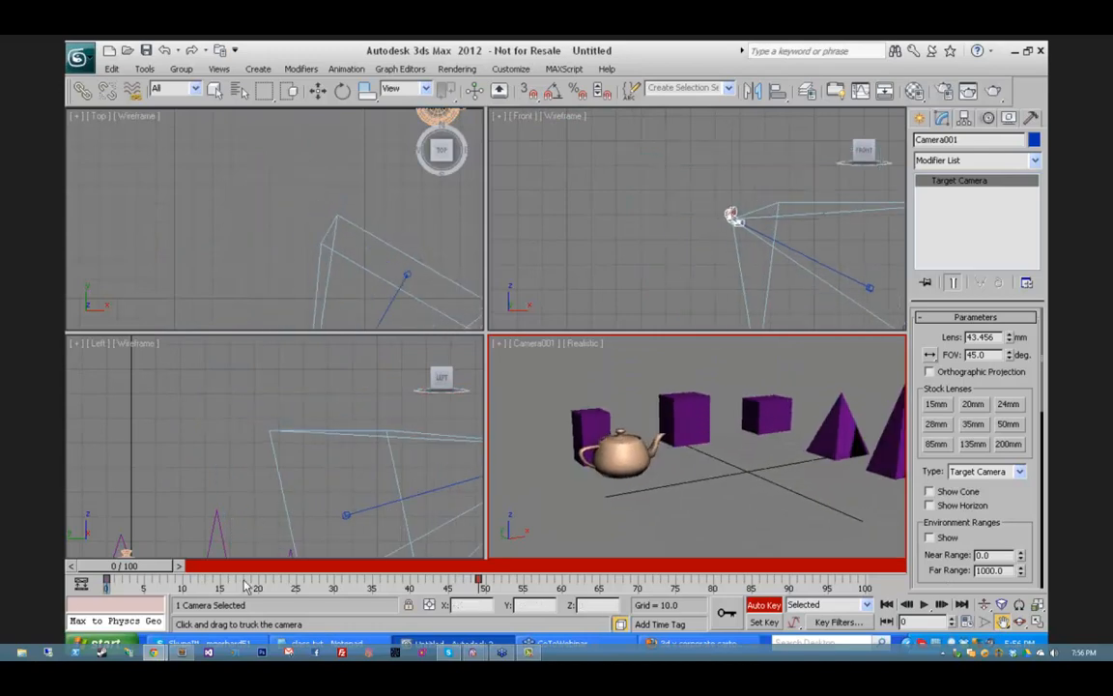
Step: At frame 72, truck and dolly the camera in on the teapot, then return to frame 0 and turn off Auto Key
left_click_drag(147, 566, 669, 598)
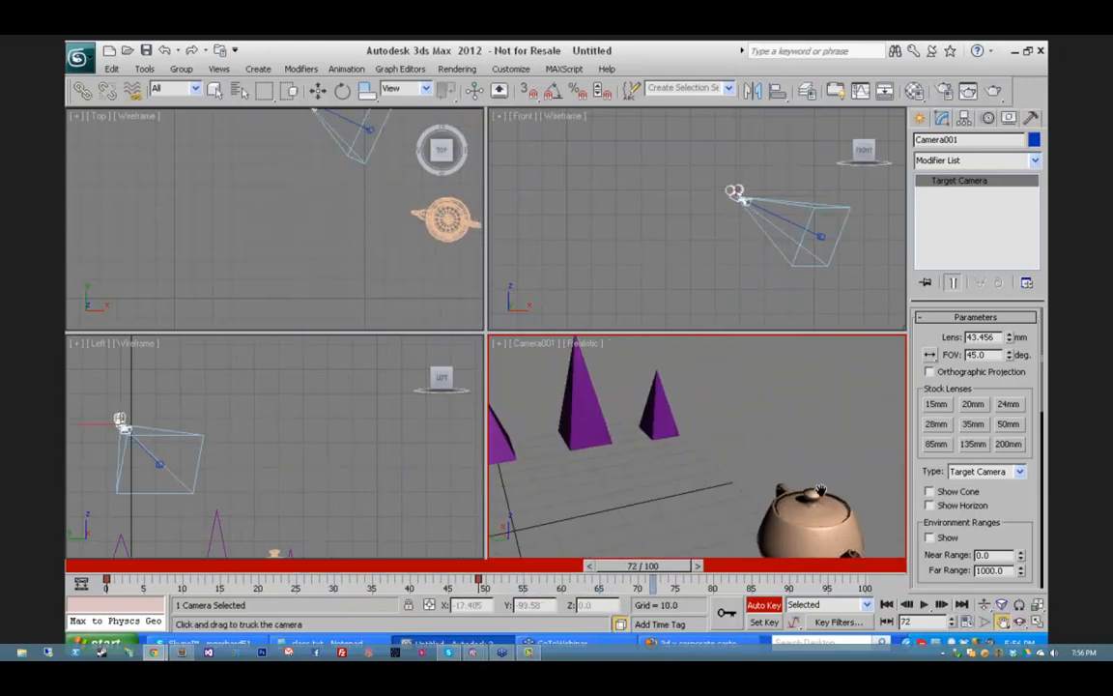
left_click_drag(807, 517, 666, 327)
left_click(985, 606)
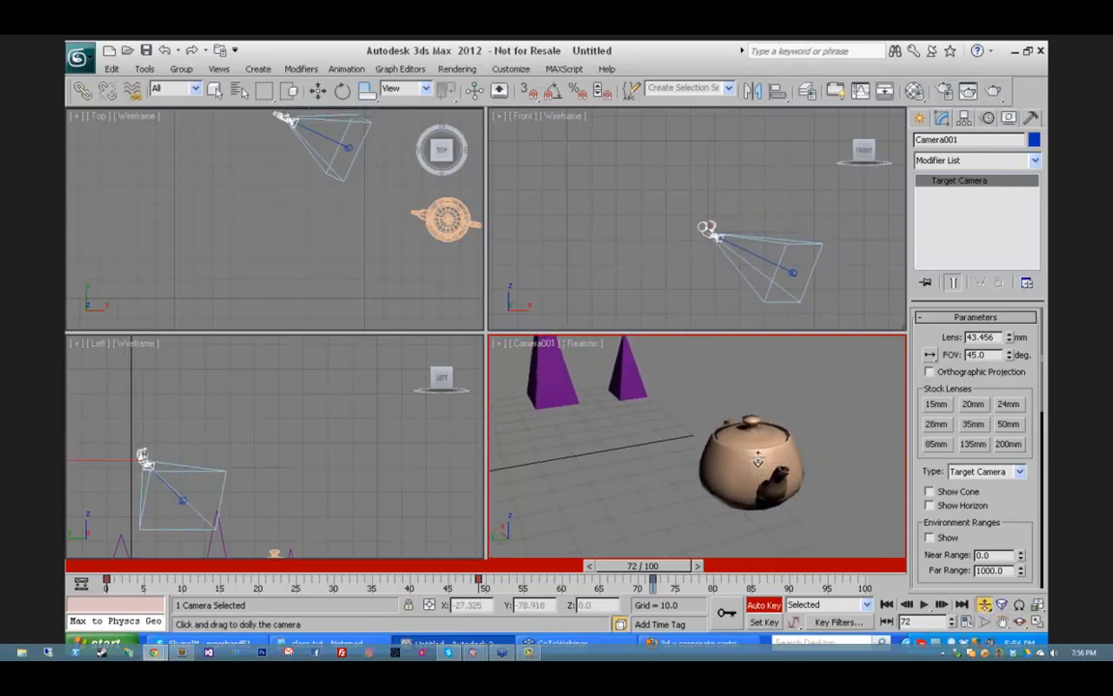
left_click_drag(677, 517, 633, 435)
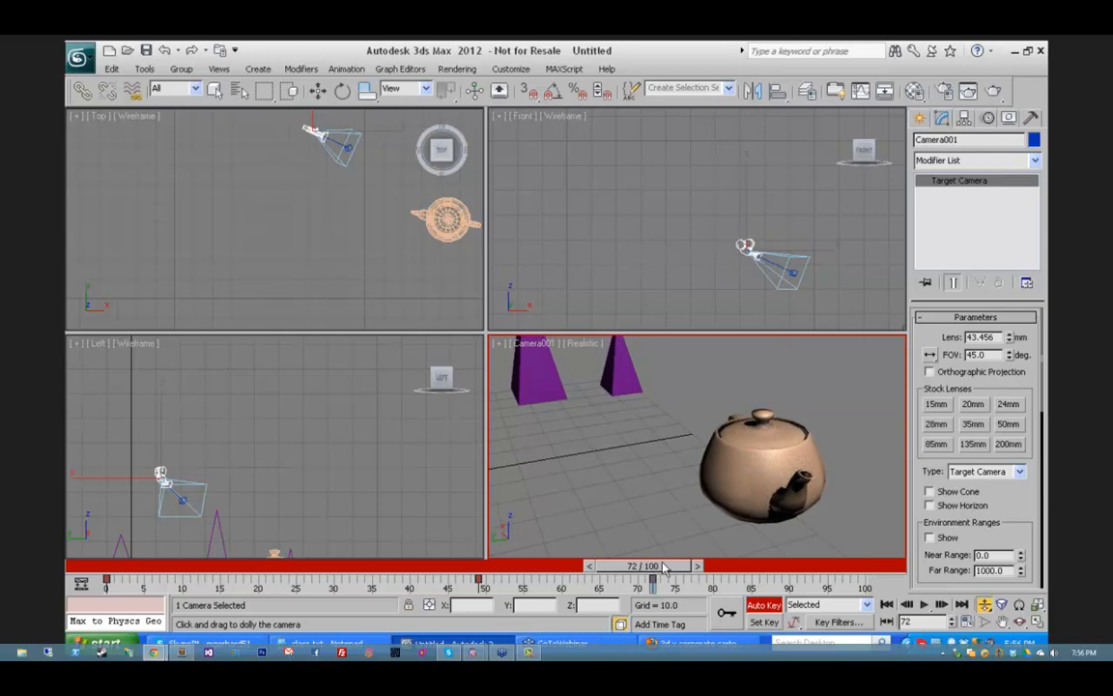
left_click_drag(663, 568, 106, 570)
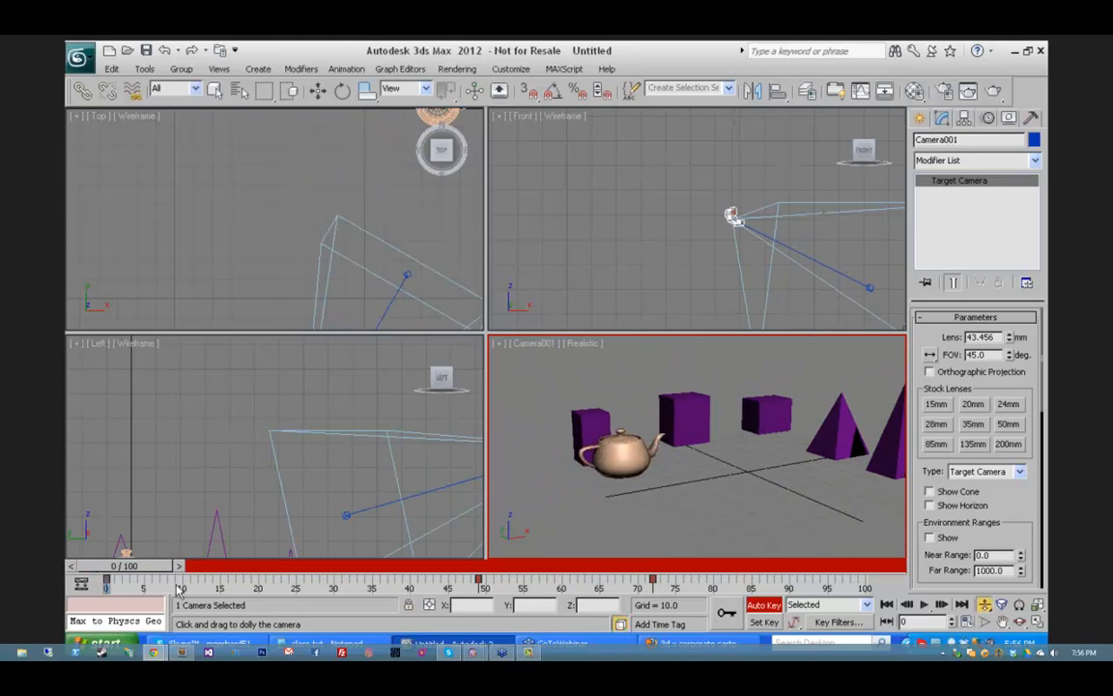
left_click(767, 606)
Step: Render the Camera001 animation for frames 0 to 100, overwriting teapot.avi, and close the rendered frame window
left_click(458, 68)
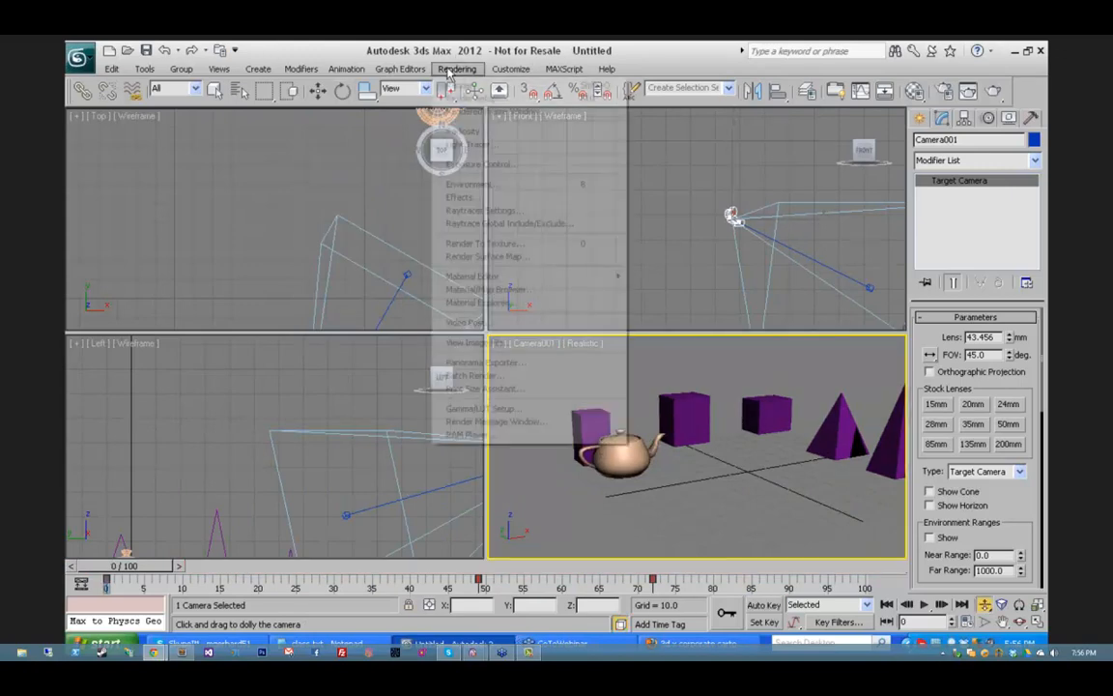
left_click(465, 95)
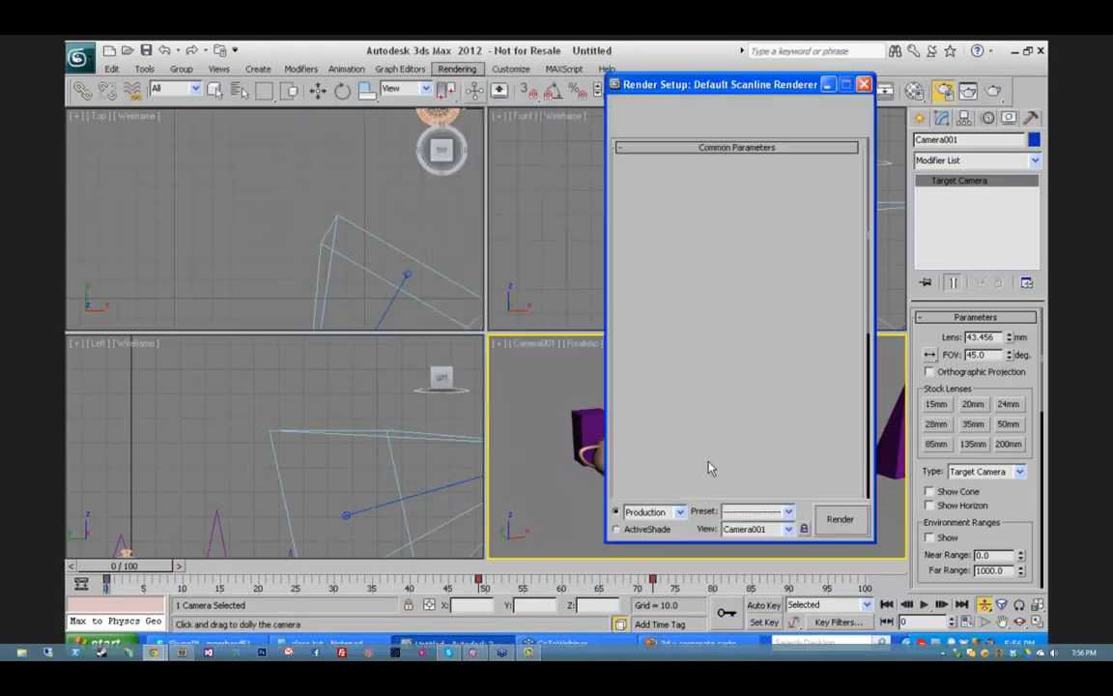
left_click(840, 519)
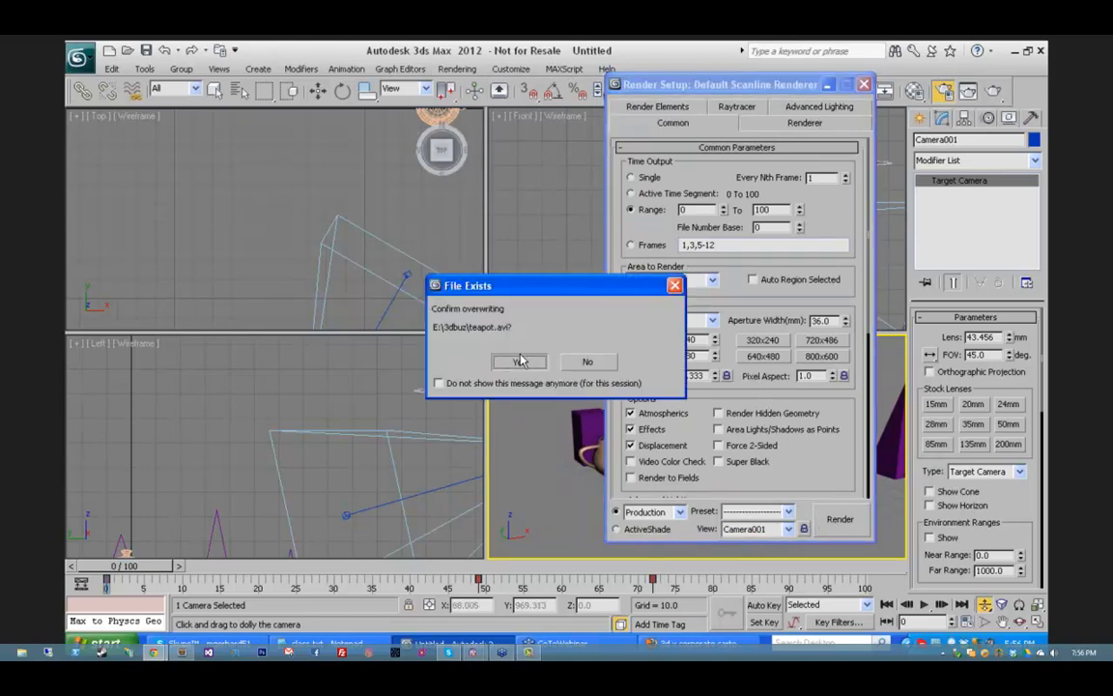
left_click(519, 361)
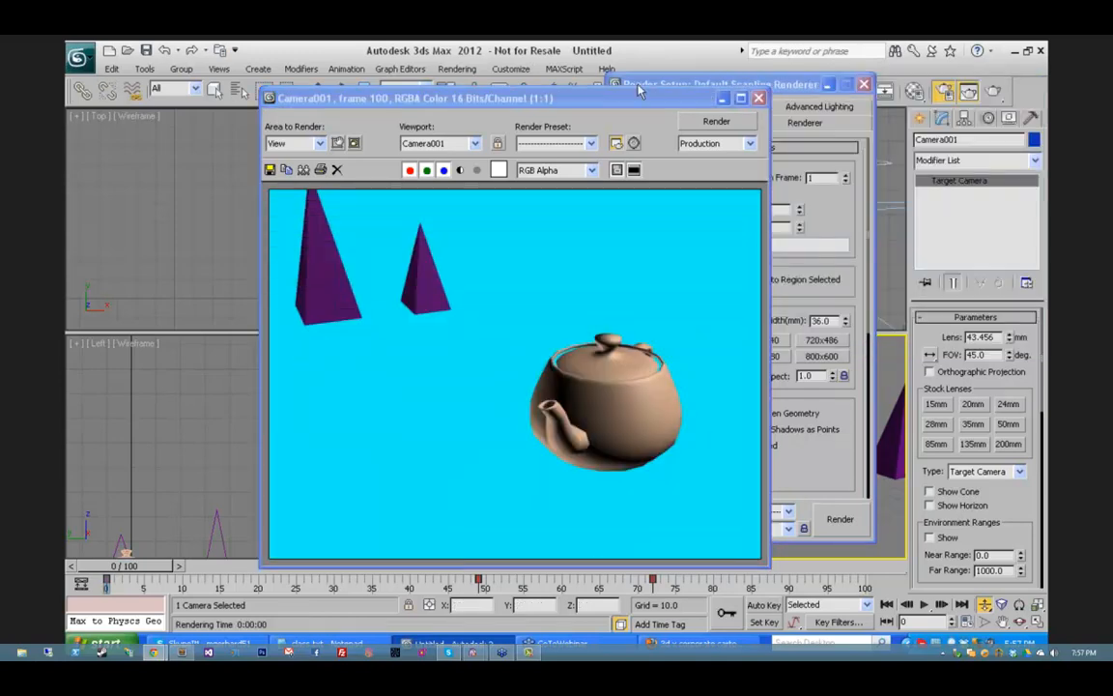
left_click_drag(633, 97, 456, 82)
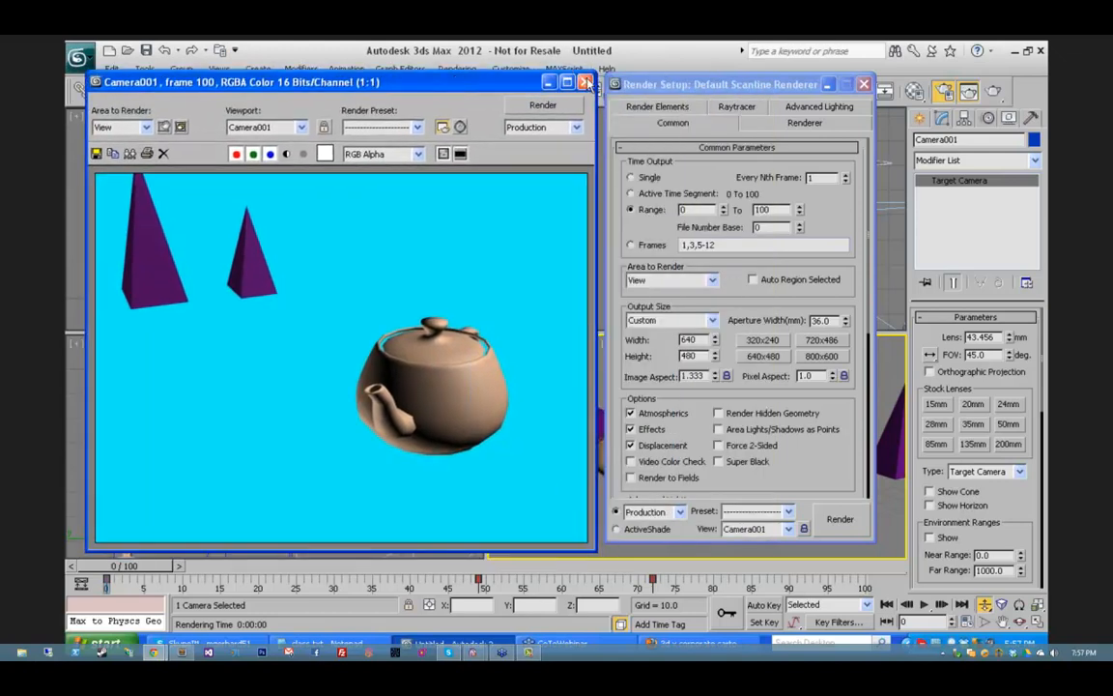
left_click(586, 83)
Step: View the newly rendered teapot.avi from the 3dbuz folder, then close the media player and the render setup
left_click(456, 69)
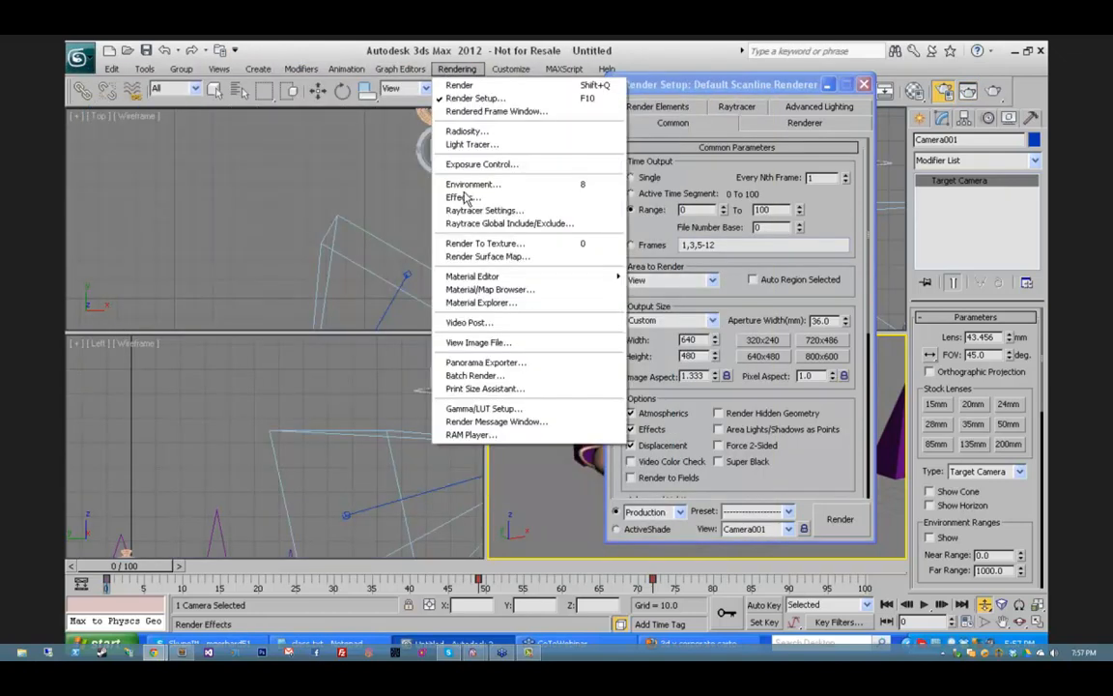
left_click(474, 344)
left_click(104, 121)
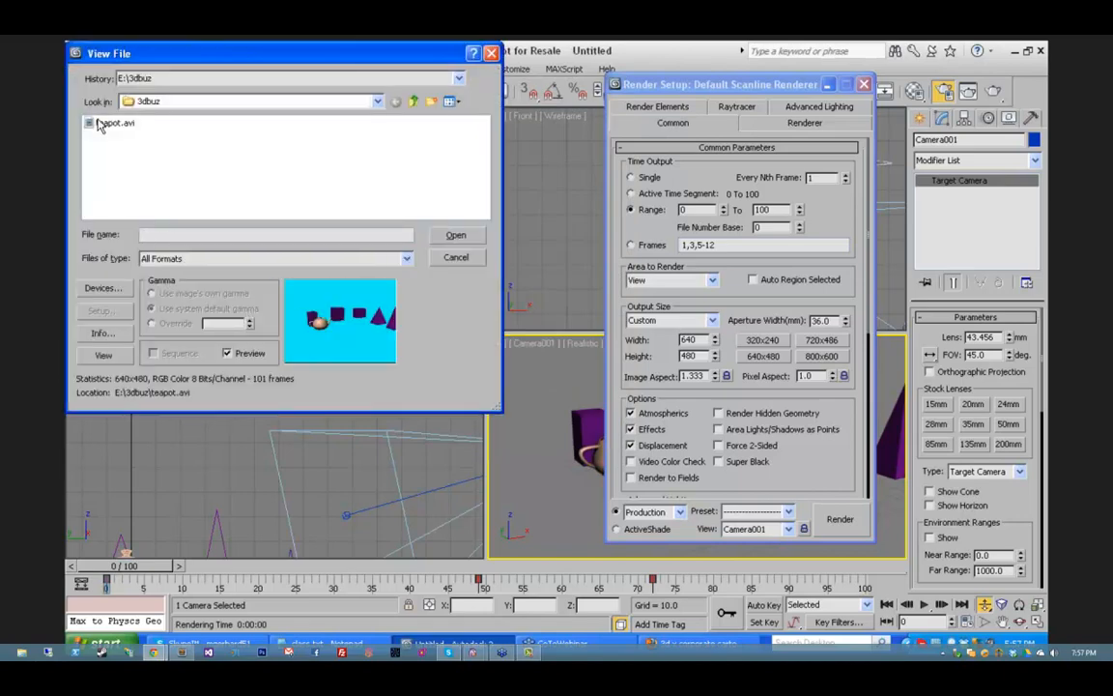
left_click(454, 235)
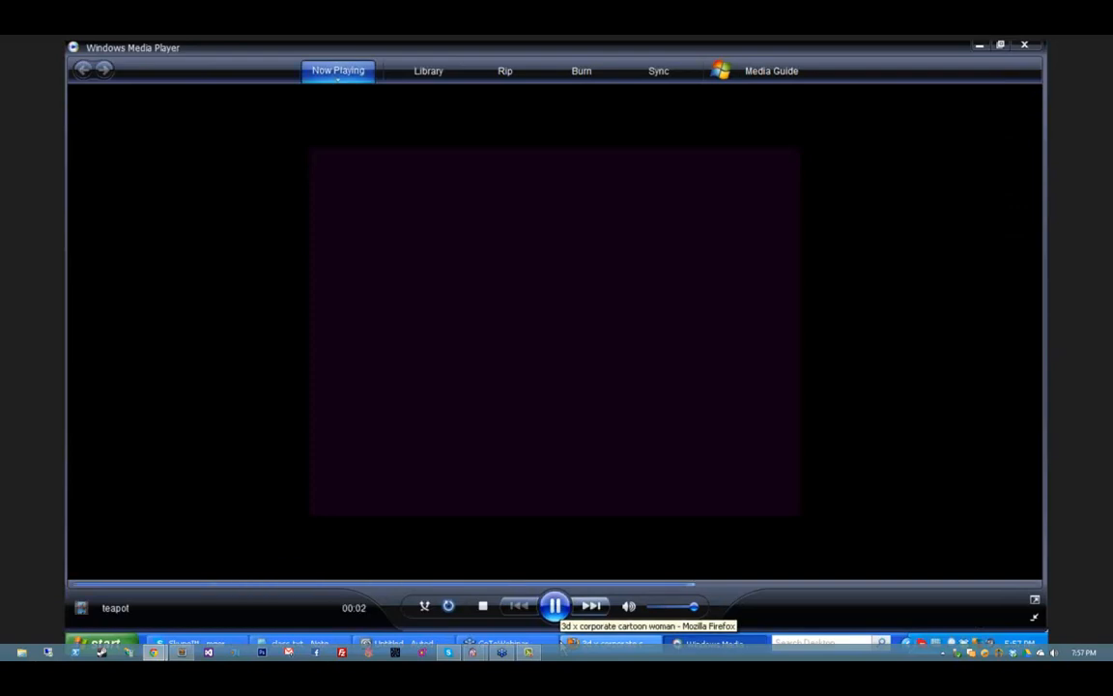
left_click(556, 609)
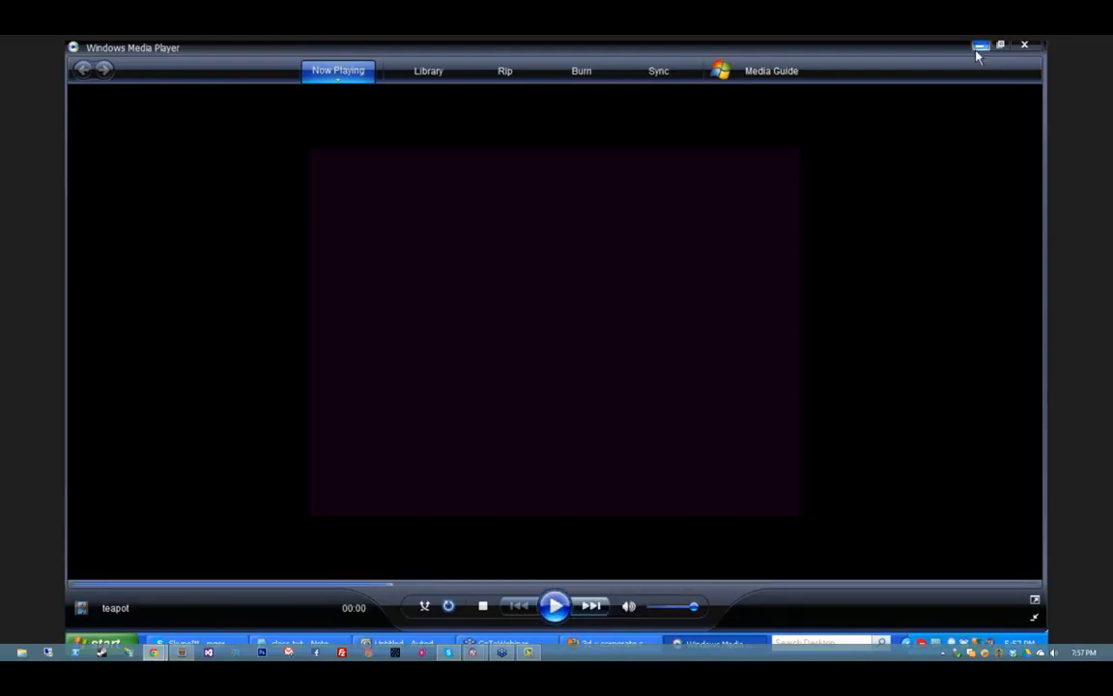
left_click(1025, 49)
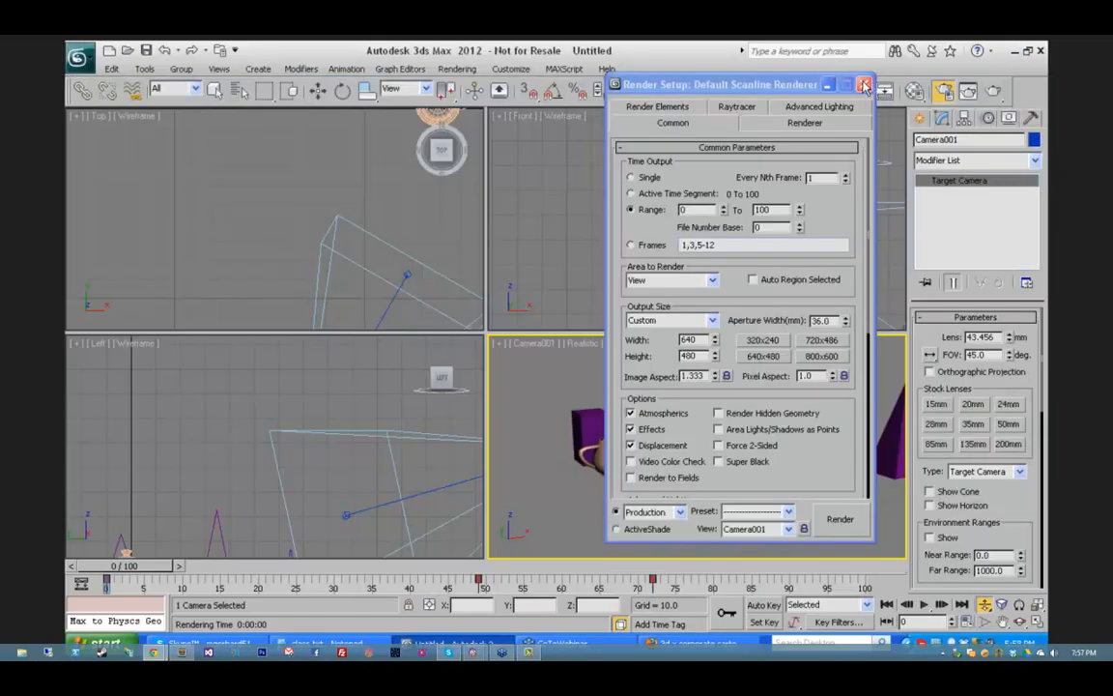
left_click(864, 84)
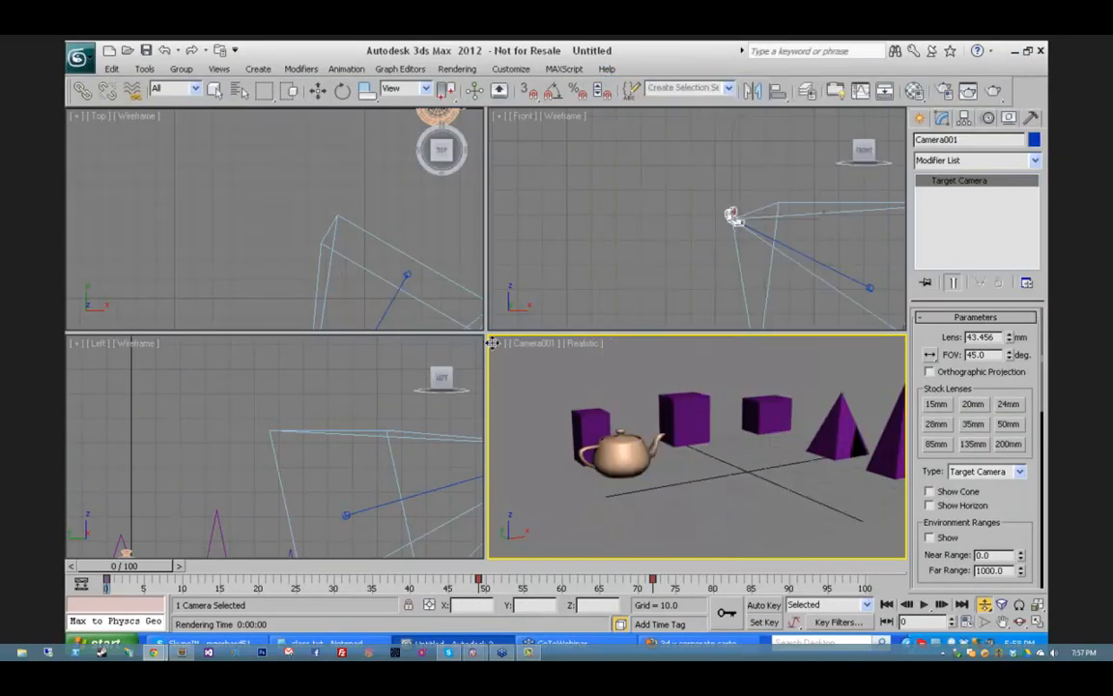
Step: Create a thin ground box about 160 by 164 units and 1.7 thick beneath the objects, and colour it tan
left_click(920, 117)
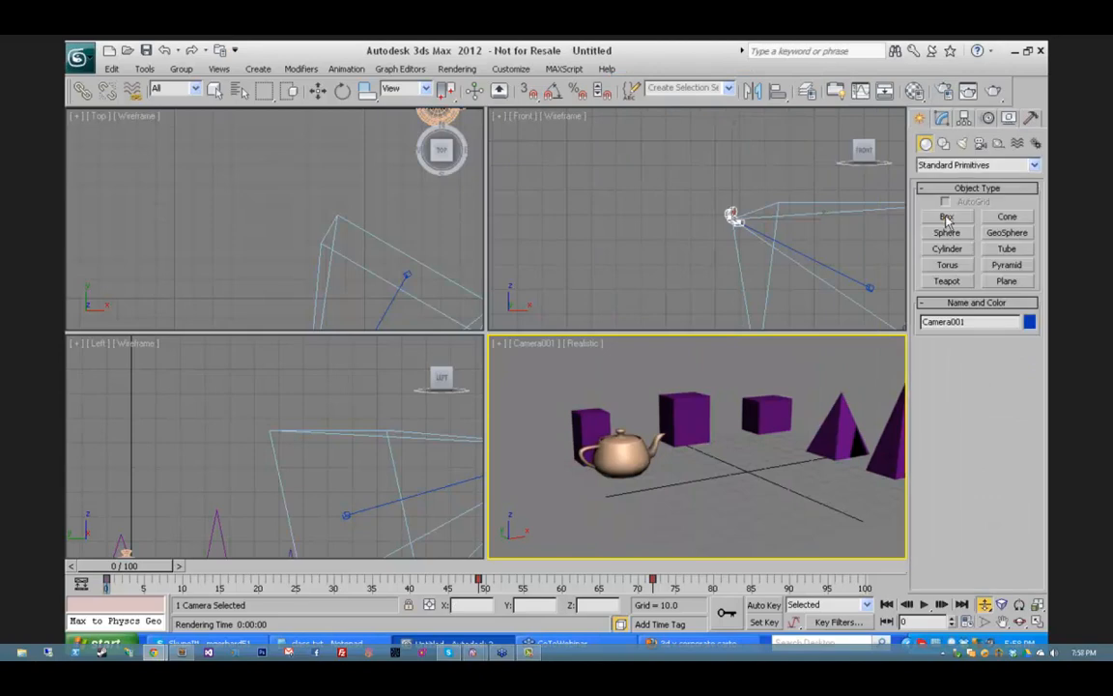
left_click(947, 217)
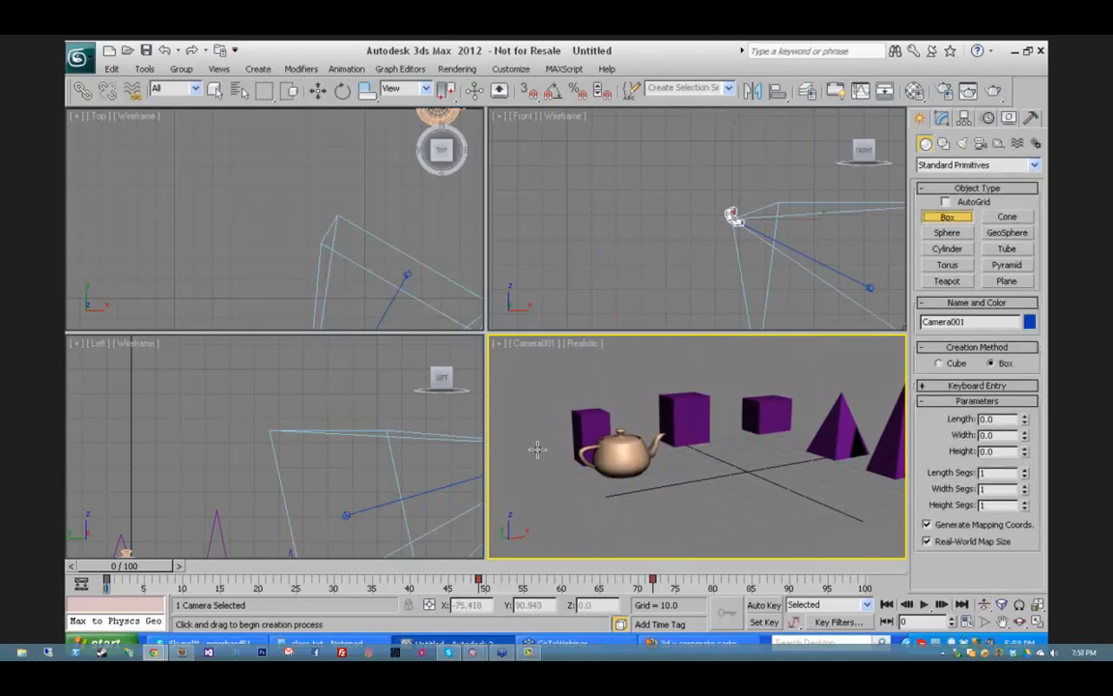
left_click_drag(537, 449, 1006, 475)
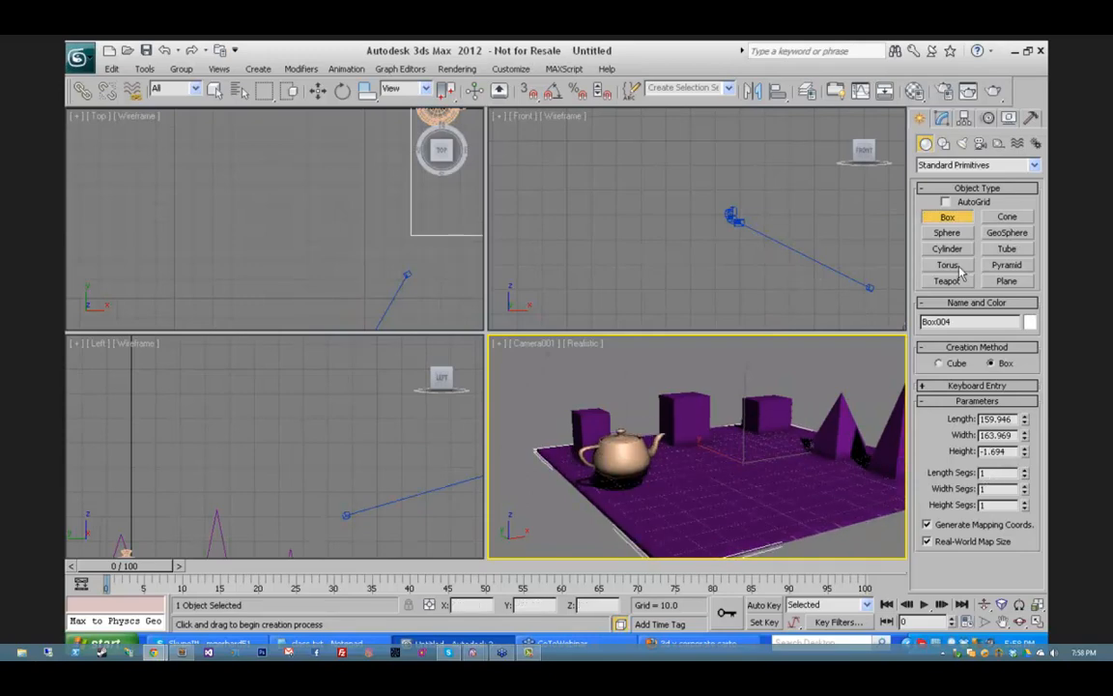
left_click(1030, 321)
left_click(453, 281)
left_click(634, 427)
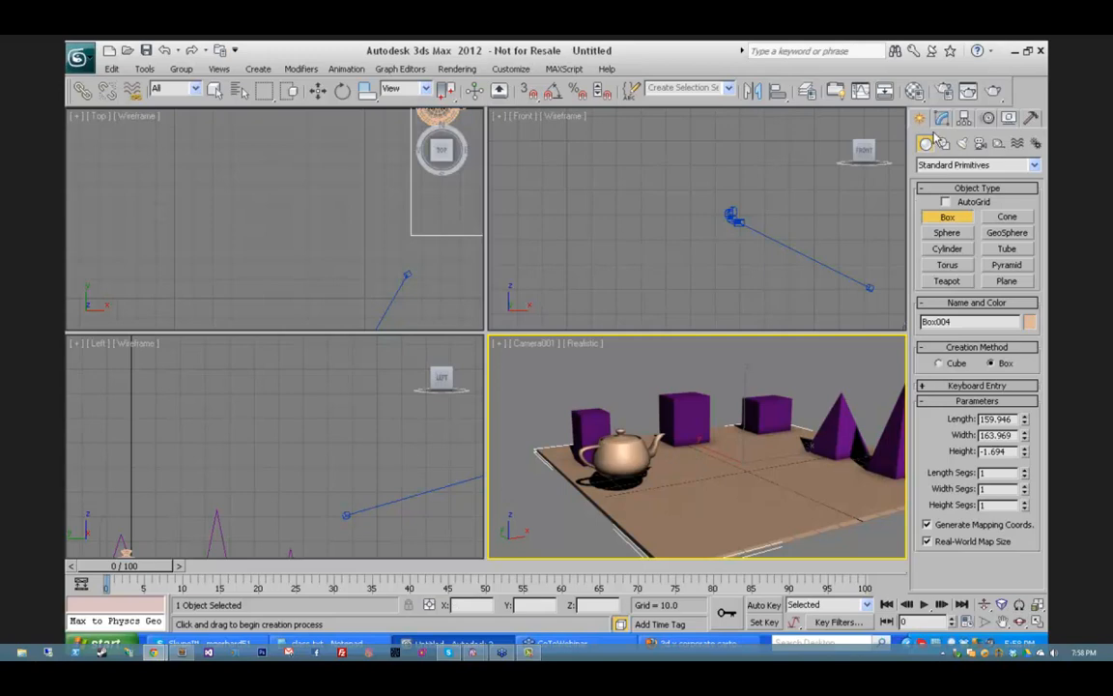
Step: Add a Standard Target Spot light in the Front view, placed high beyond the camera and aimed at the objects on the ground box
left_click(963, 144)
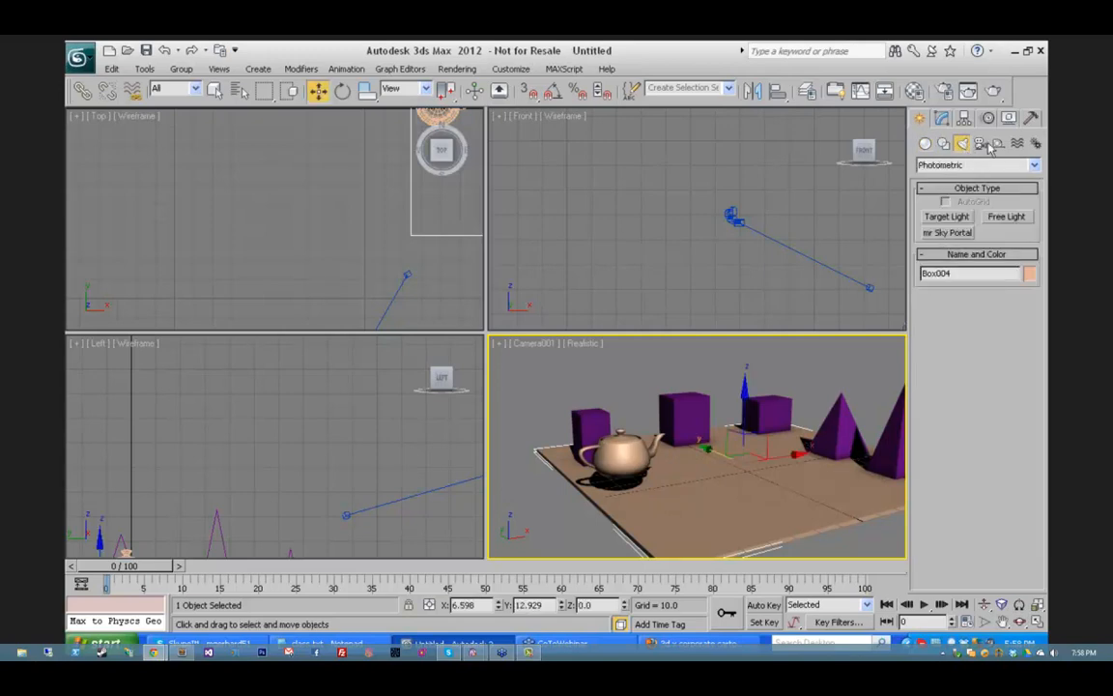
left_click(1032, 168)
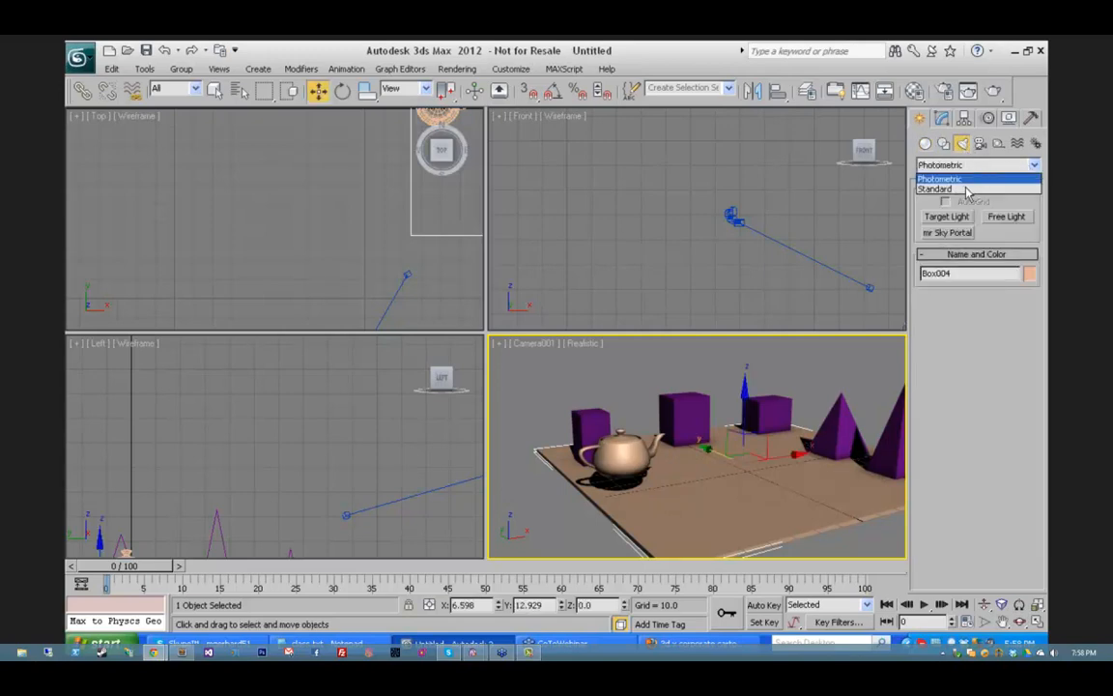
left_click(957, 189)
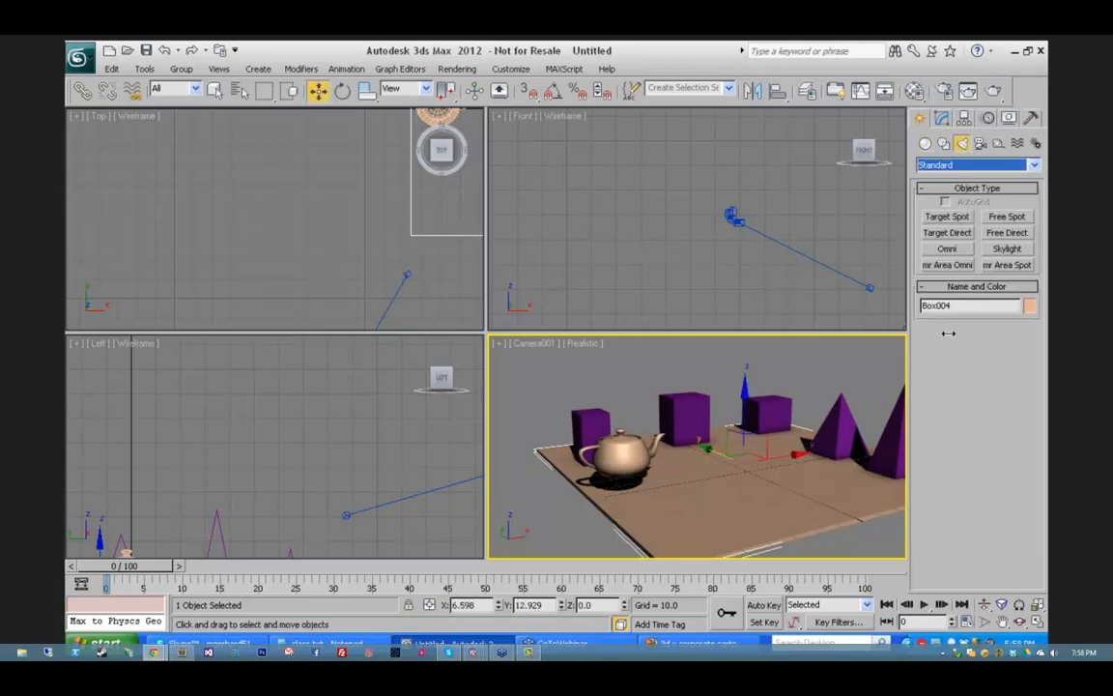
left_click(319, 187)
middle_click_drag(287, 176, 70, 323)
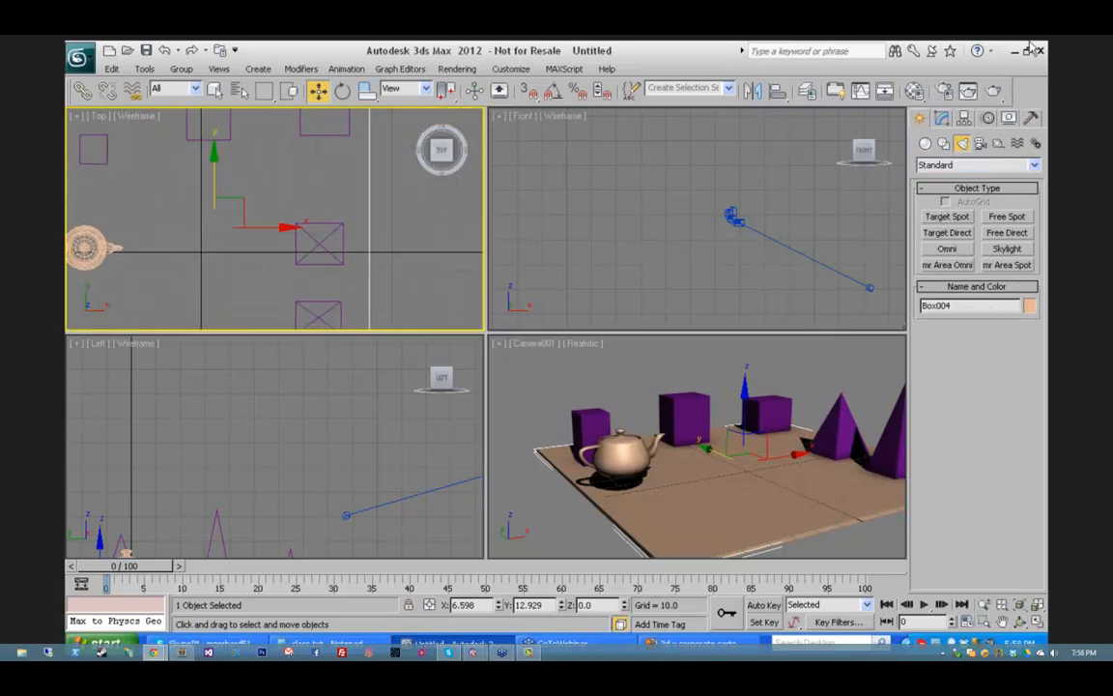
right_click(636, 201)
left_click(983, 606)
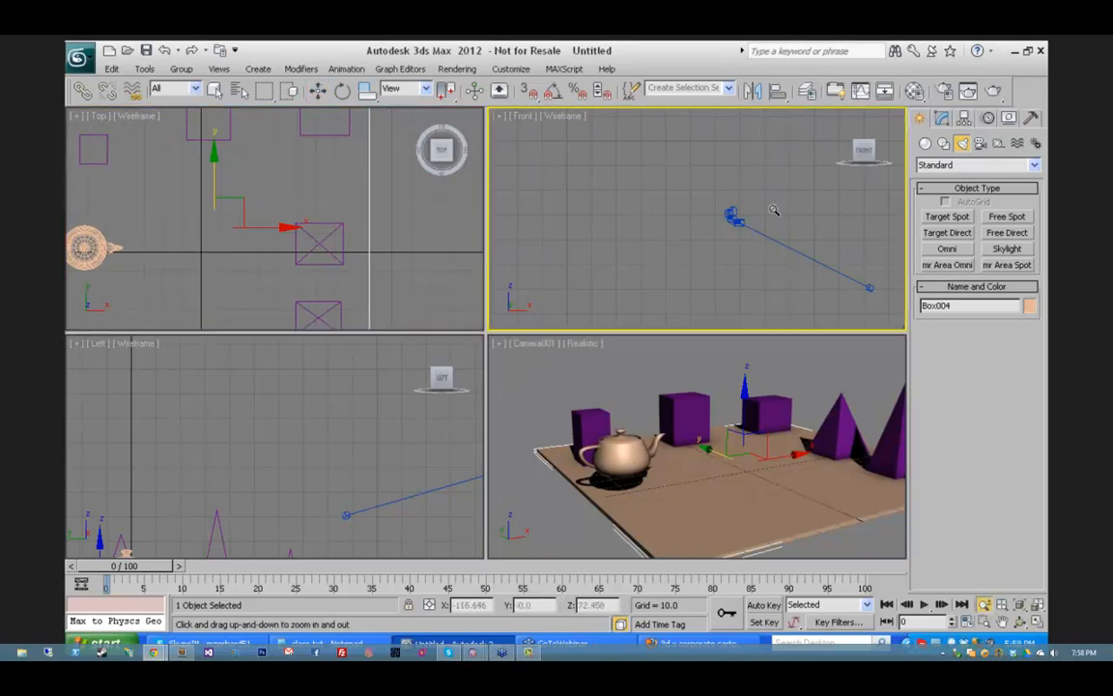
left_click_drag(688, 198, 770, 289)
left_click(947, 217)
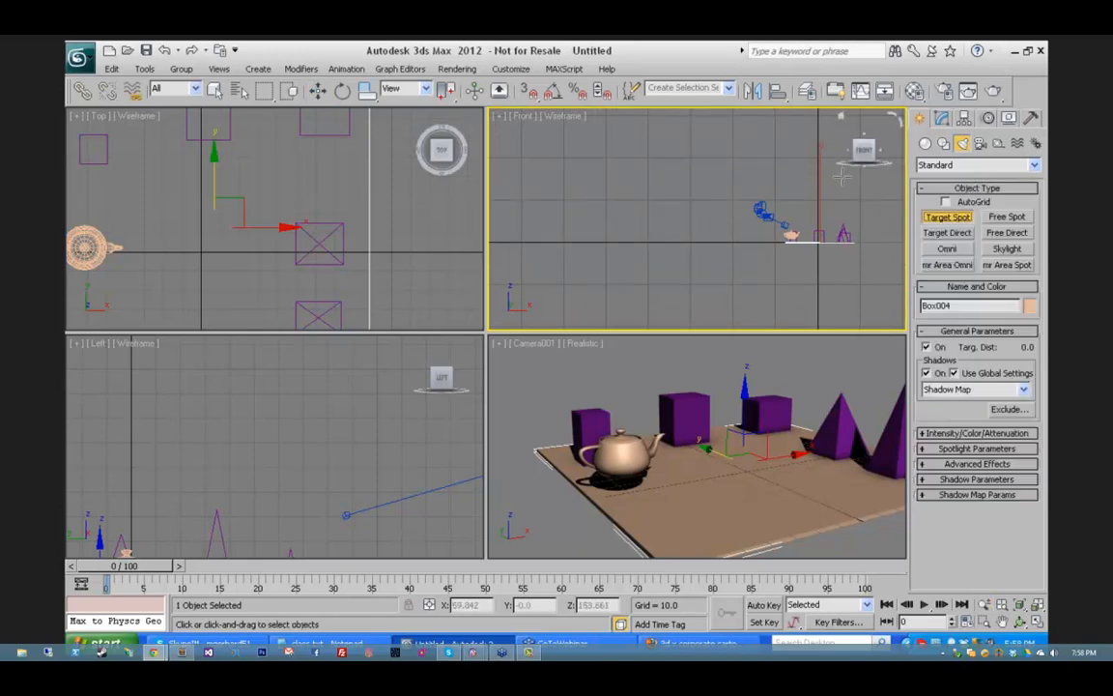
left_click_drag(700, 170, 815, 251)
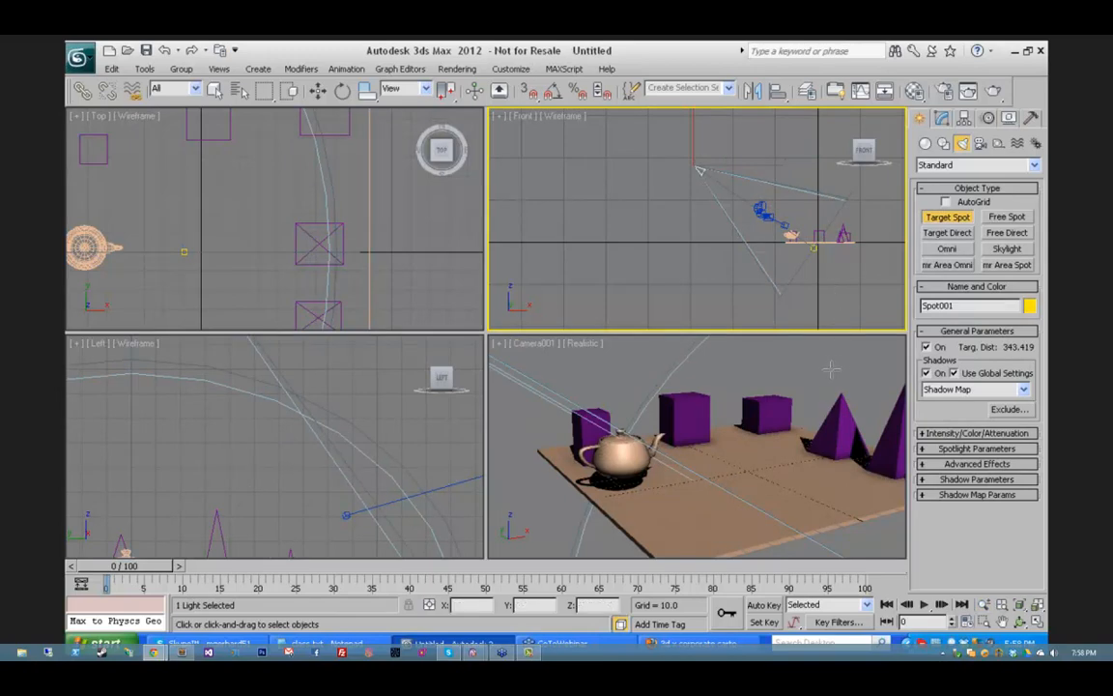
Step: Place an Omni light above the far side of the objects and illuminate the camera view with scene lights
left_click(947, 249)
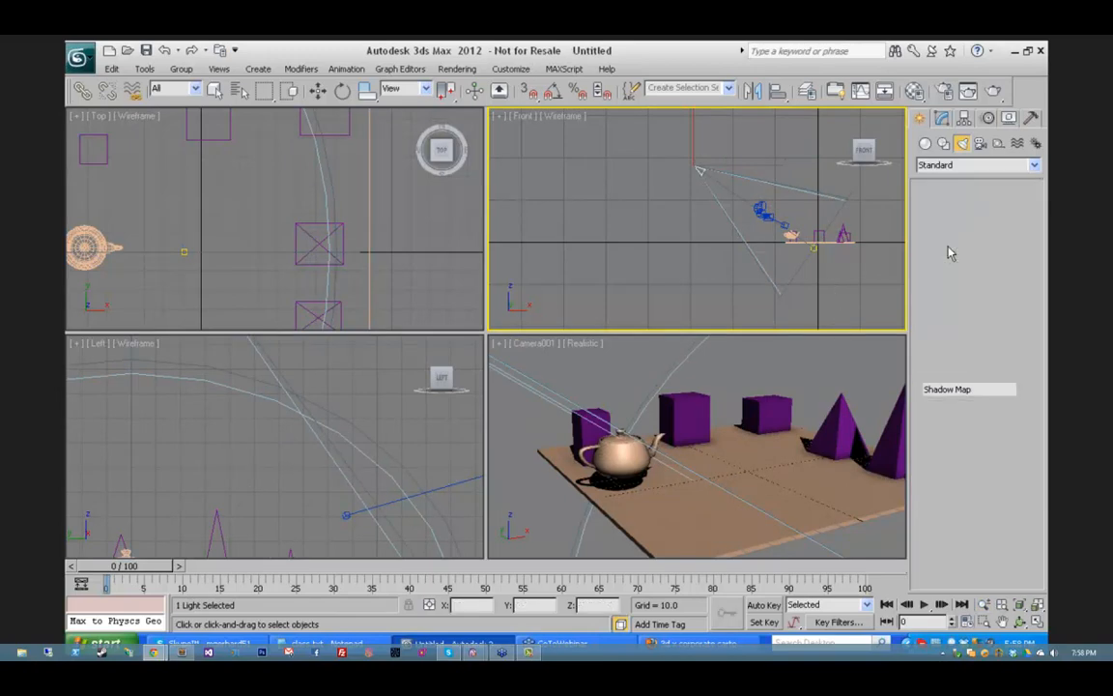
left_click(885, 184)
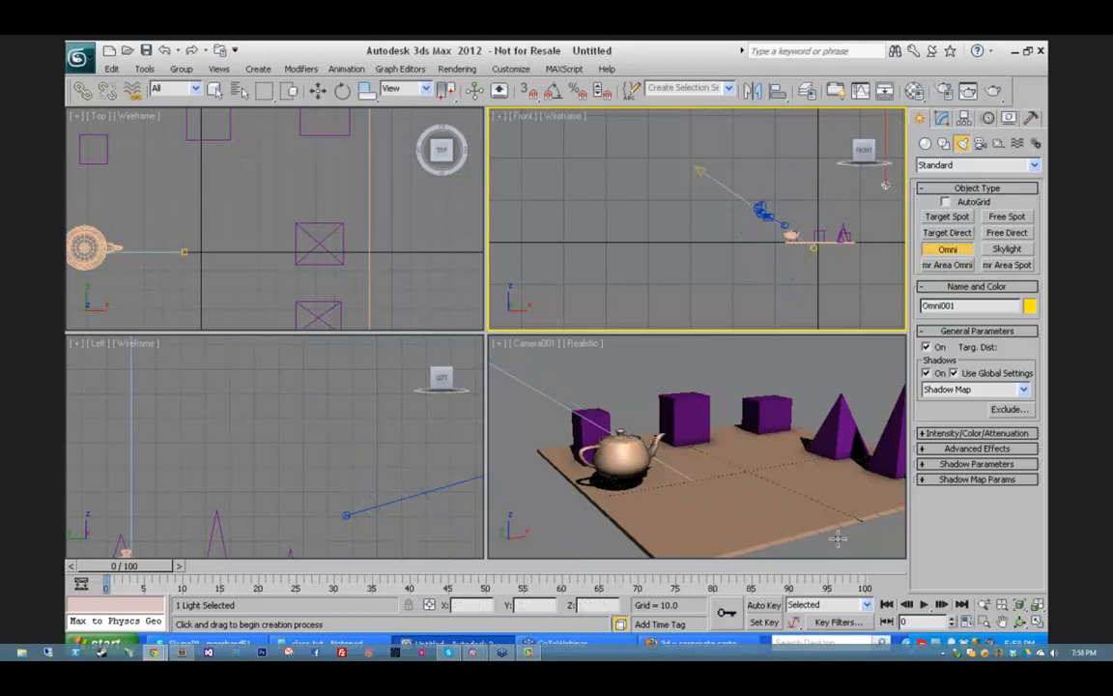
right_click(570, 367)
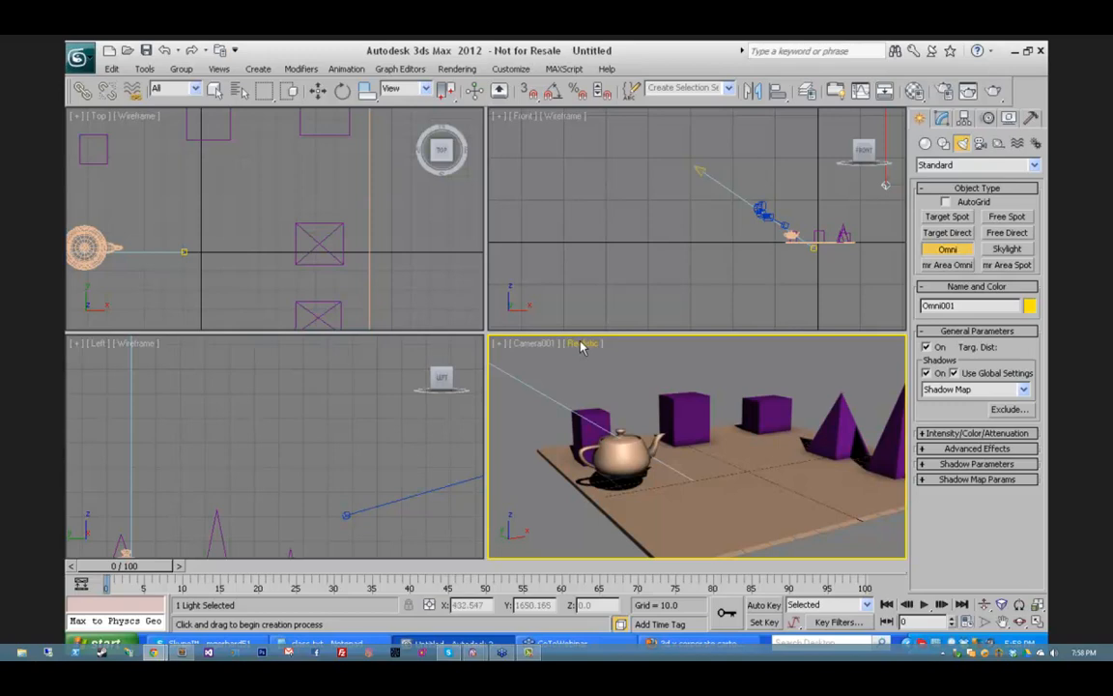
left_click(581, 345)
mouse_move(649, 492)
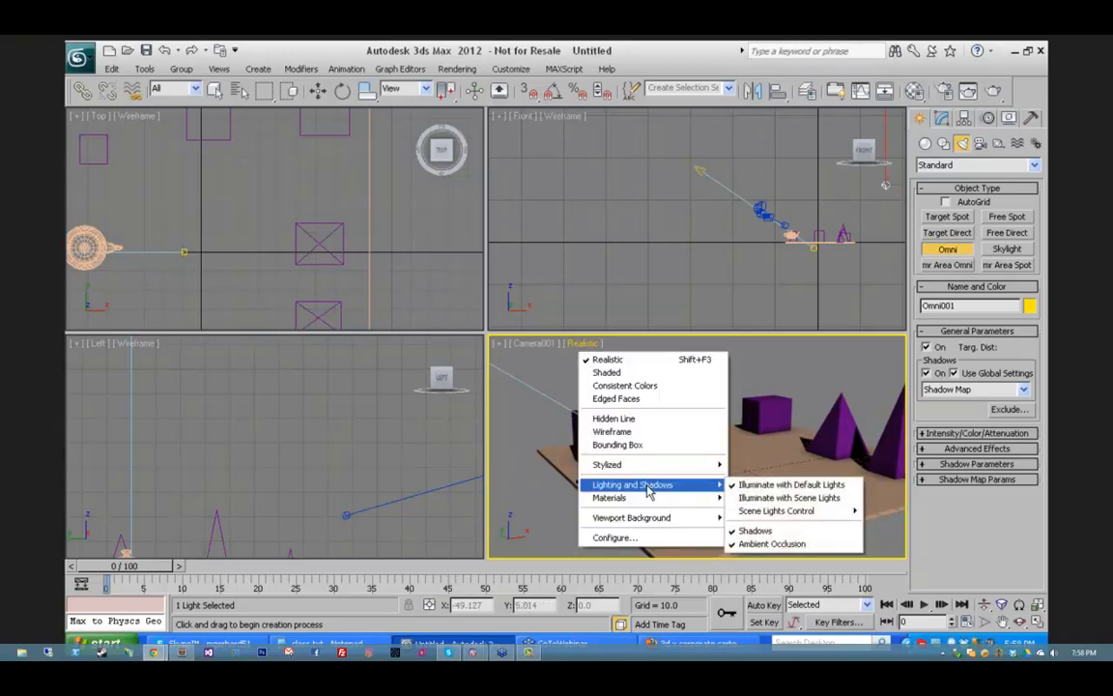
left_click(788, 497)
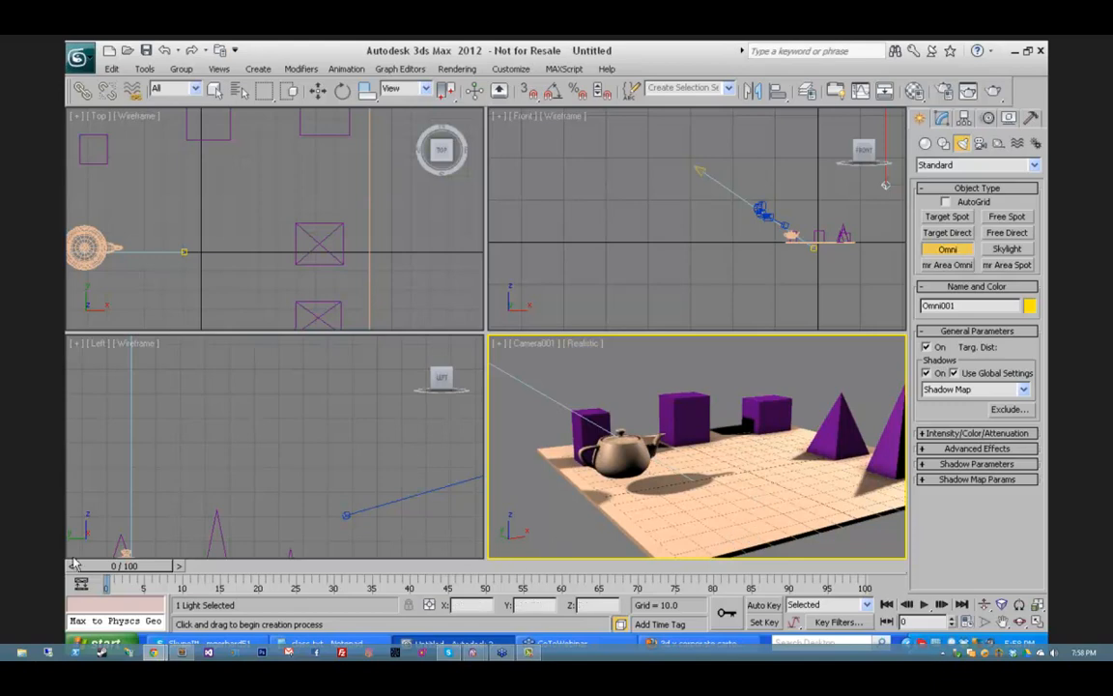
Step: Place a second Omni light at the teapot in the Front view, at about X -67 and Z 17.5
left_click_drag(140, 572, 75, 531)
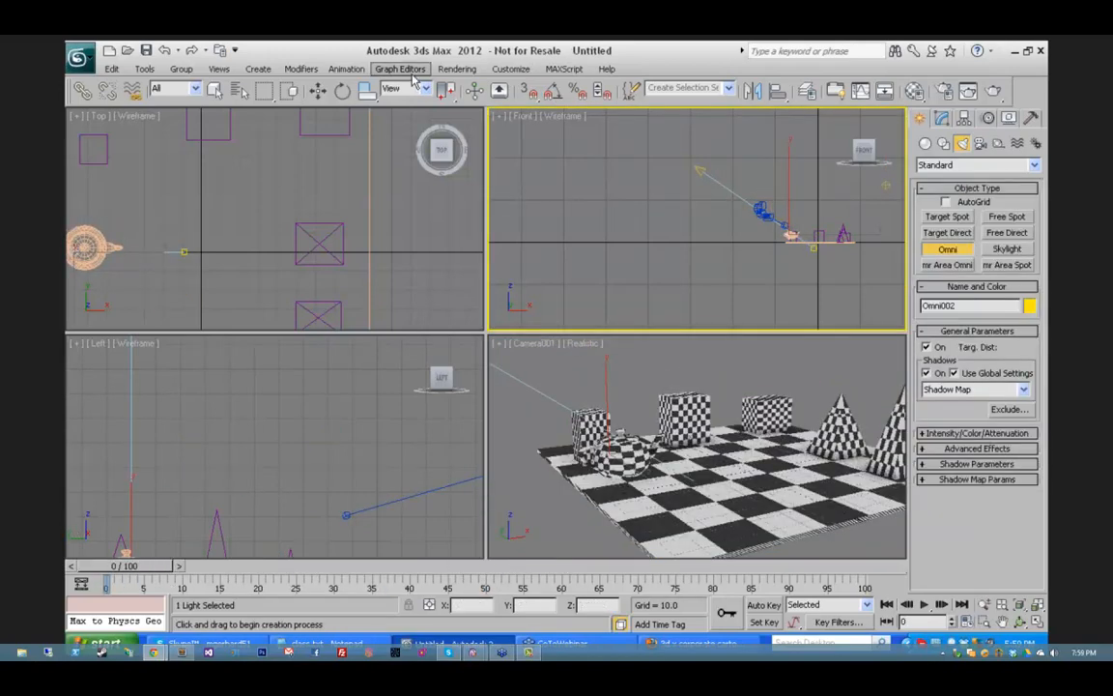
left_click(317, 89)
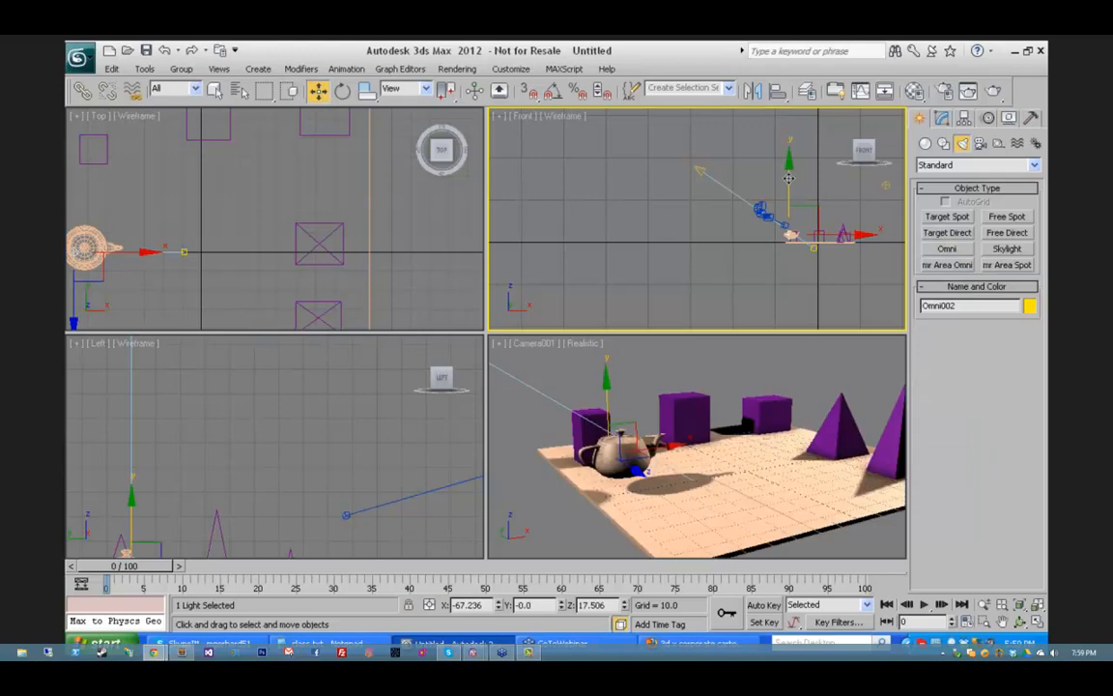
left_click_drag(787, 181, 793, 168)
key("Delete")
Step: Lower the teapot onto the ground box at Z 10.892 and scrub the animation in the camera view
left_click(791, 235)
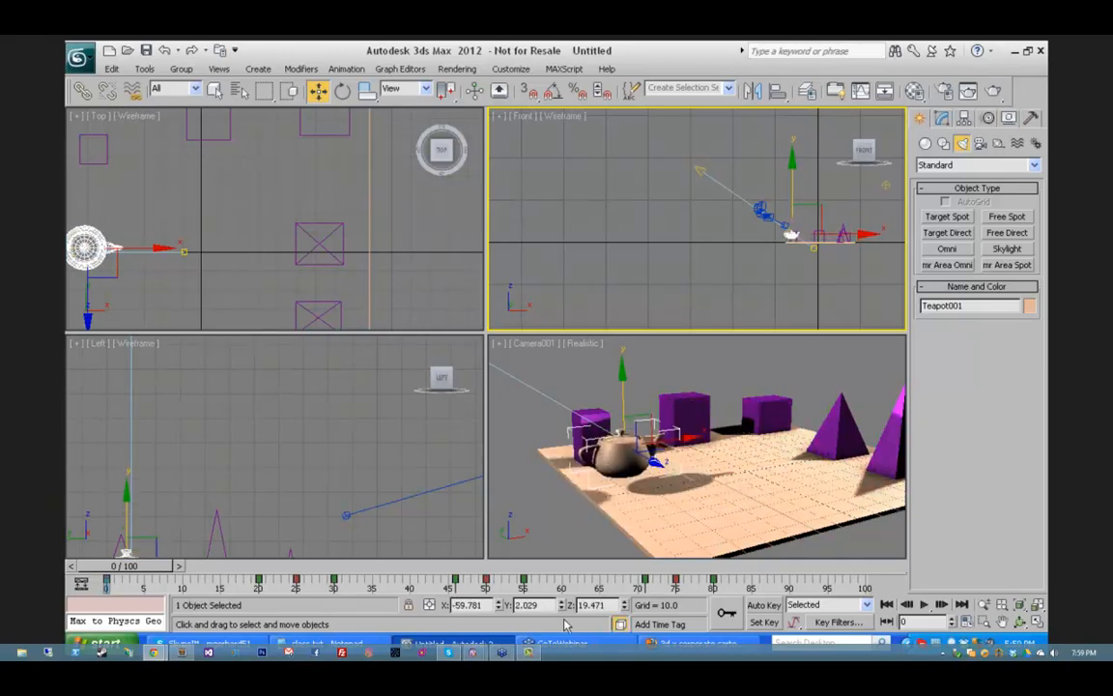
right_click(624, 607)
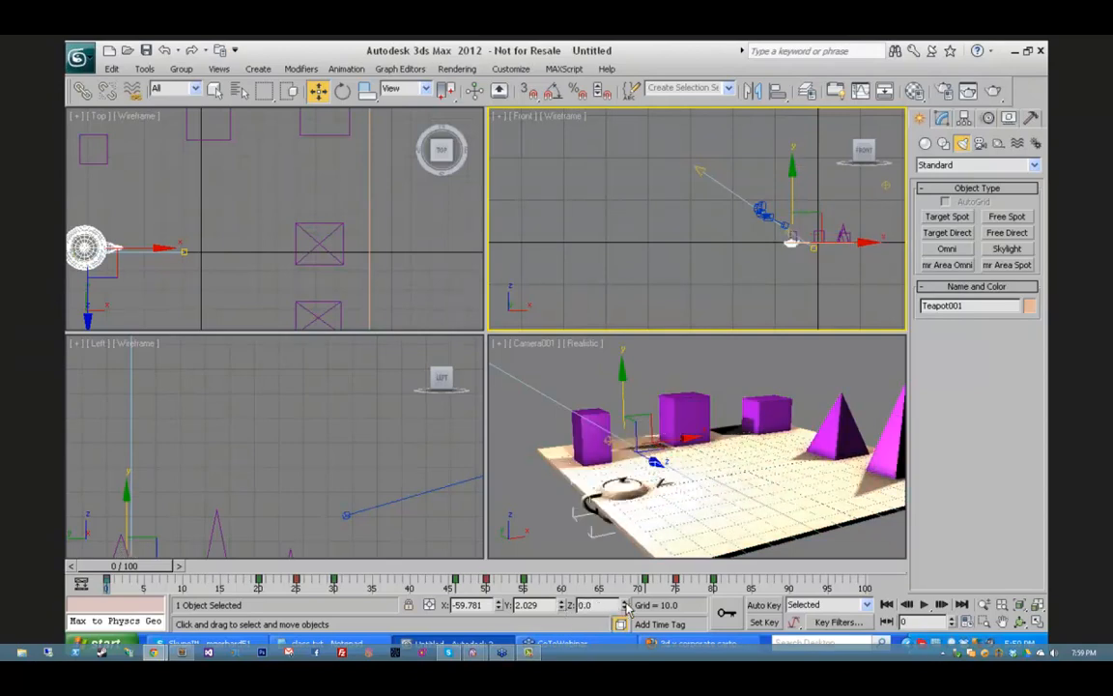
left_click_drag(624, 605, 625, 598)
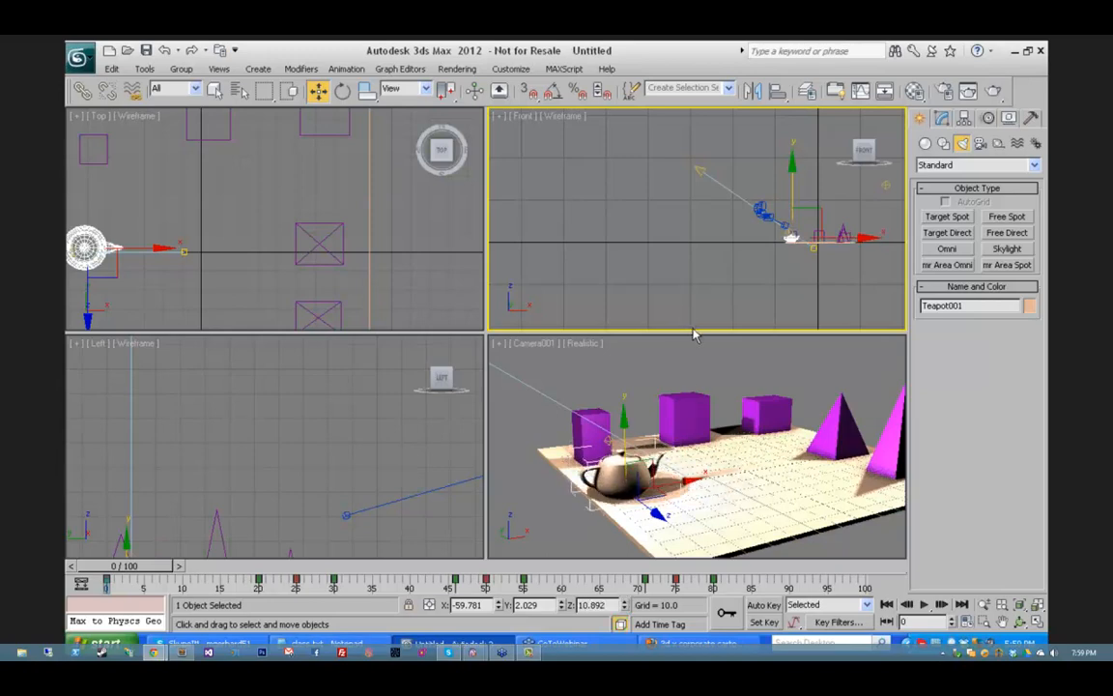
right_click(628, 356)
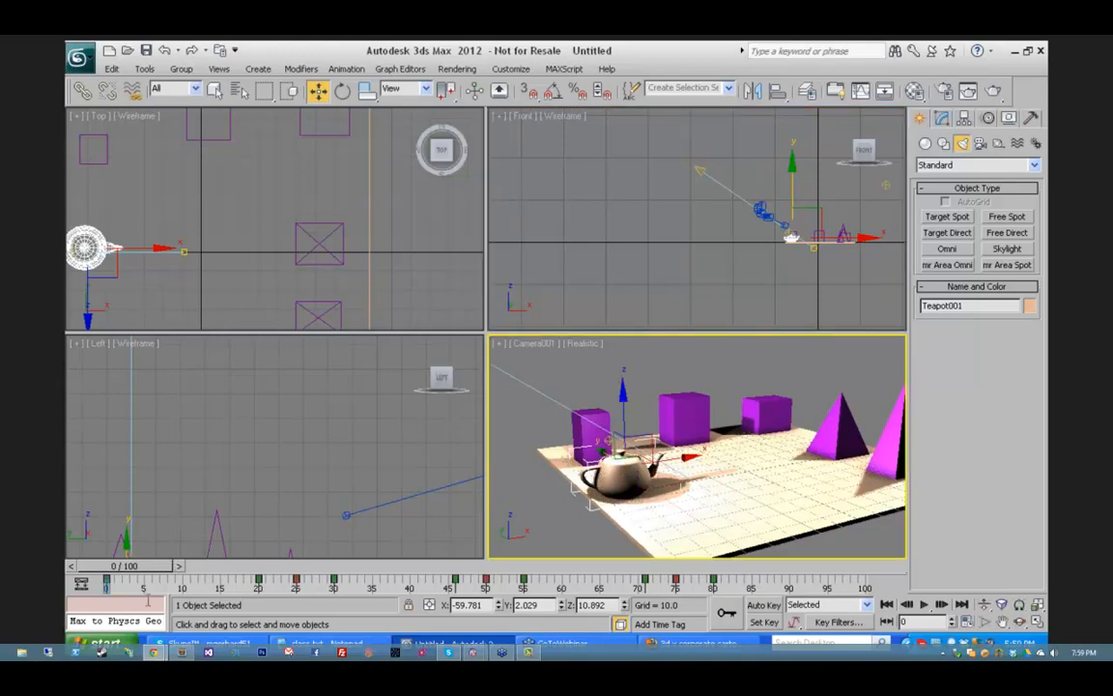
left_click_drag(138, 567, 67, 561)
key("w")
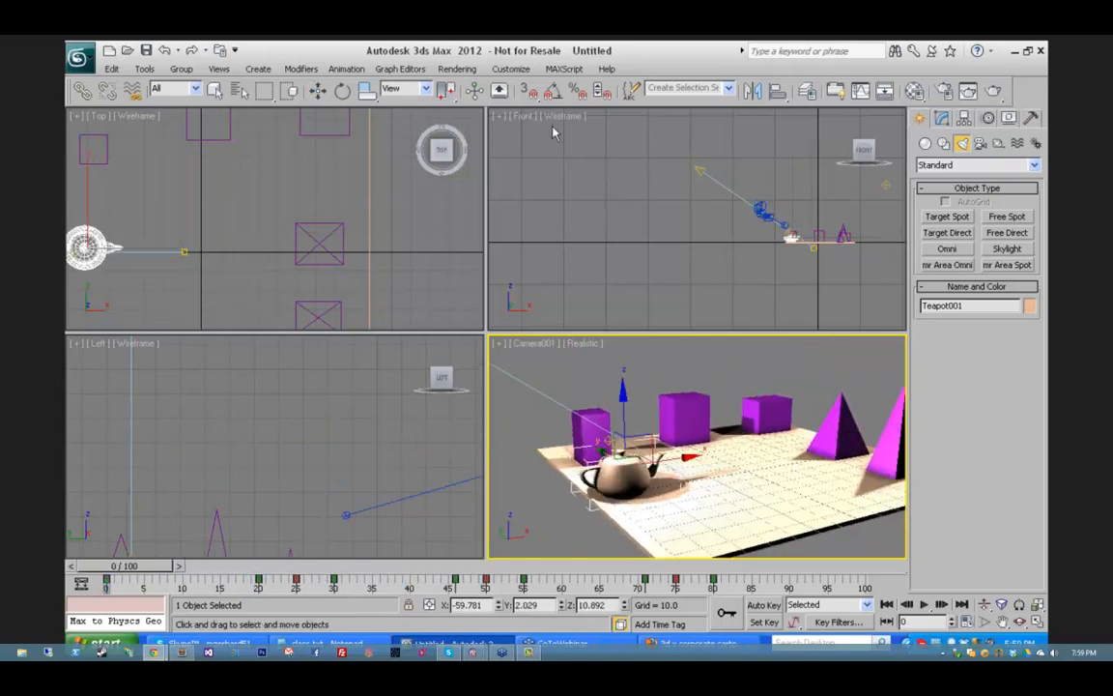
Step: Change the target spotlight's object colour to light blue
left_click(694, 168)
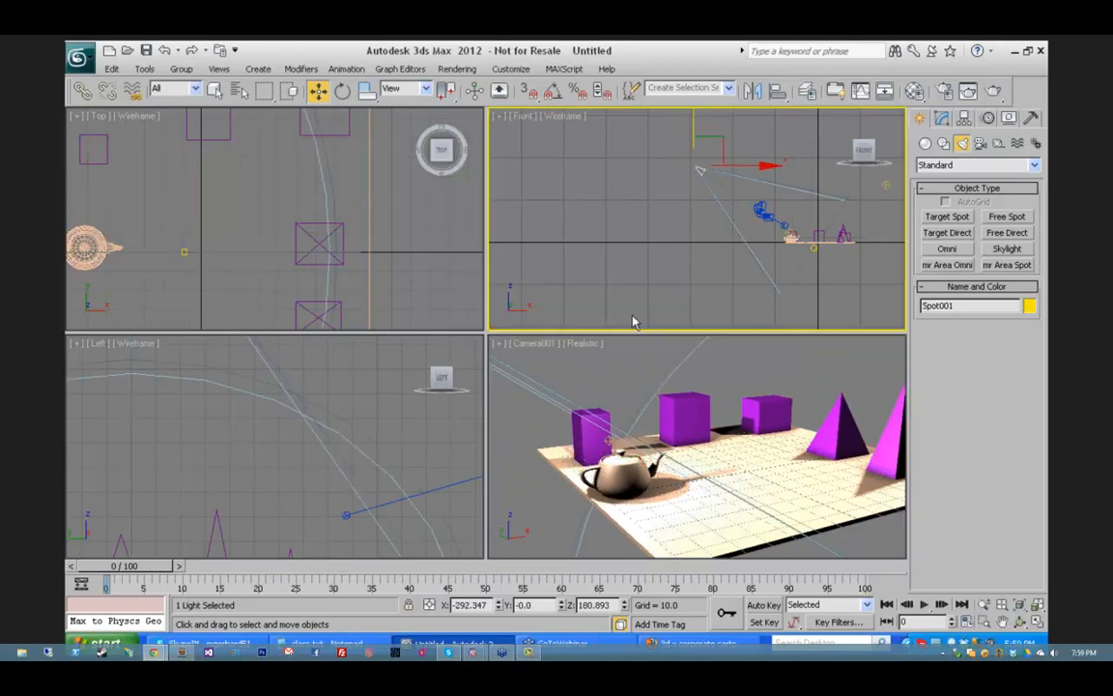
left_click(1031, 306)
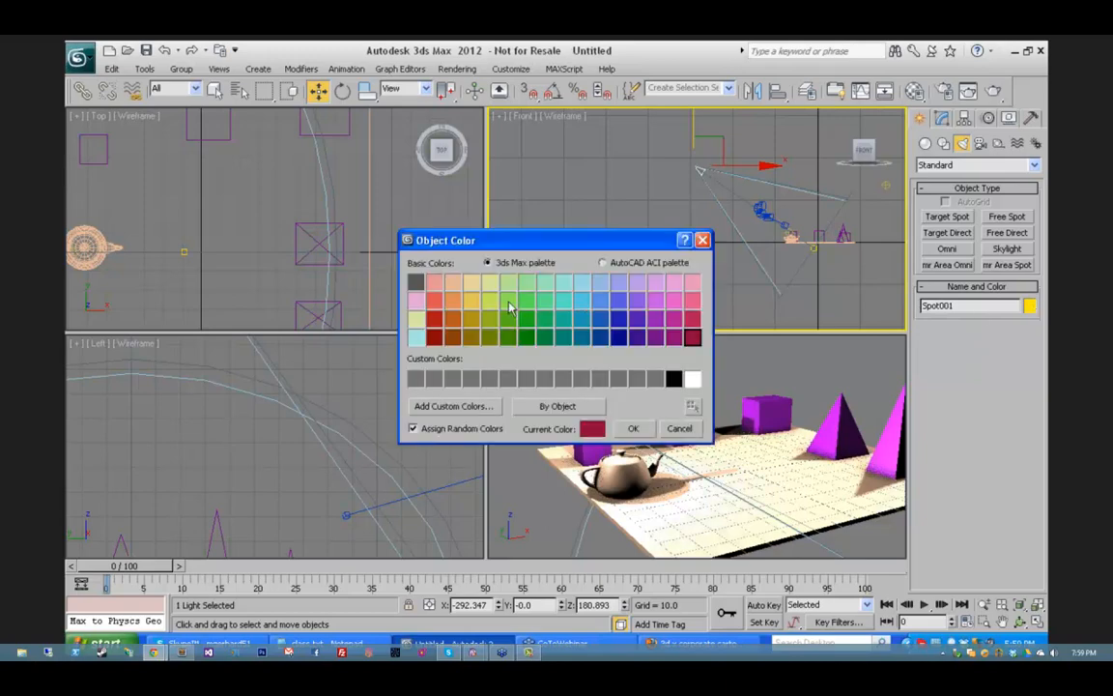
left_click(582, 282)
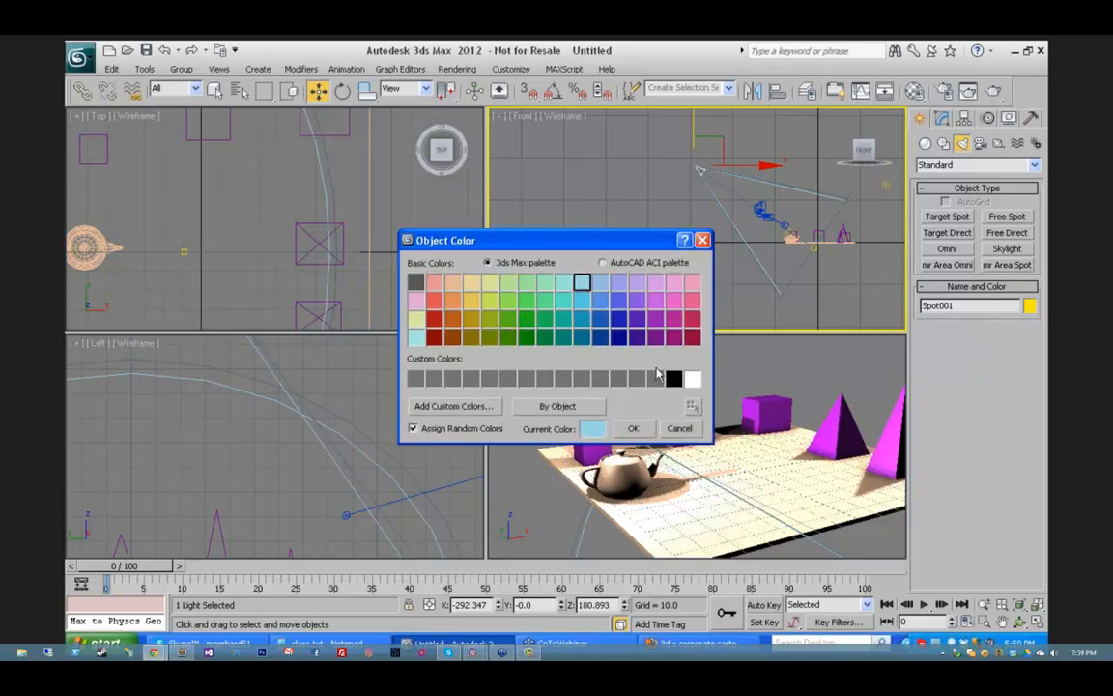
left_click(636, 429)
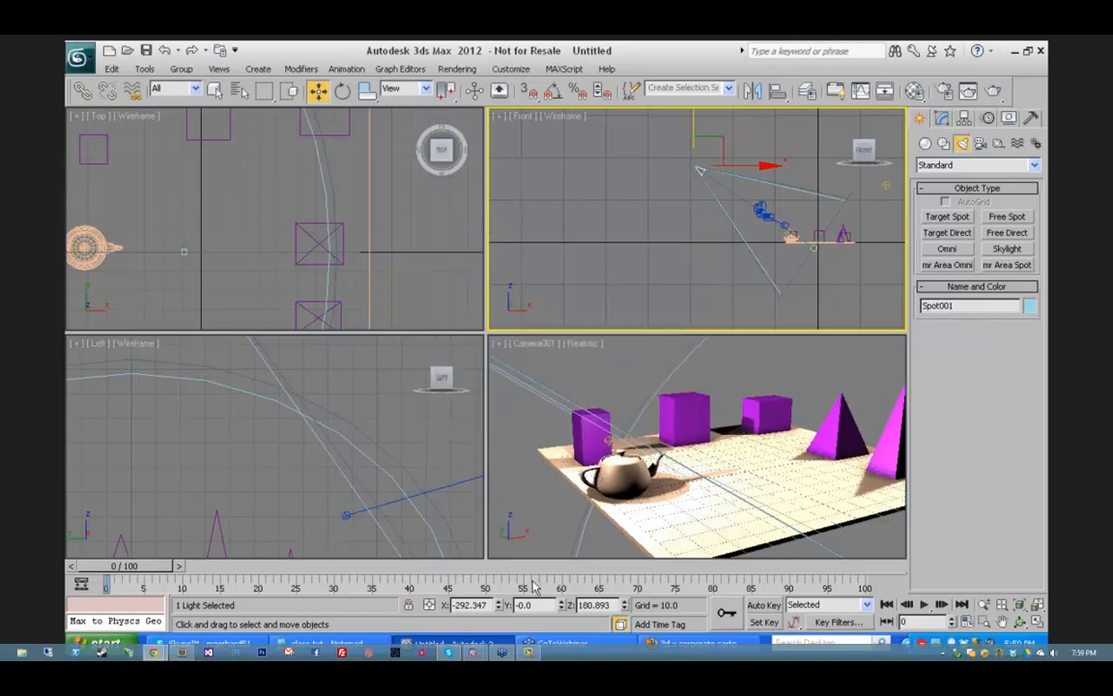
Step: Turn on Auto Key and, at frame 64, set the spotlight's light colour to yellow
left_click(763, 605)
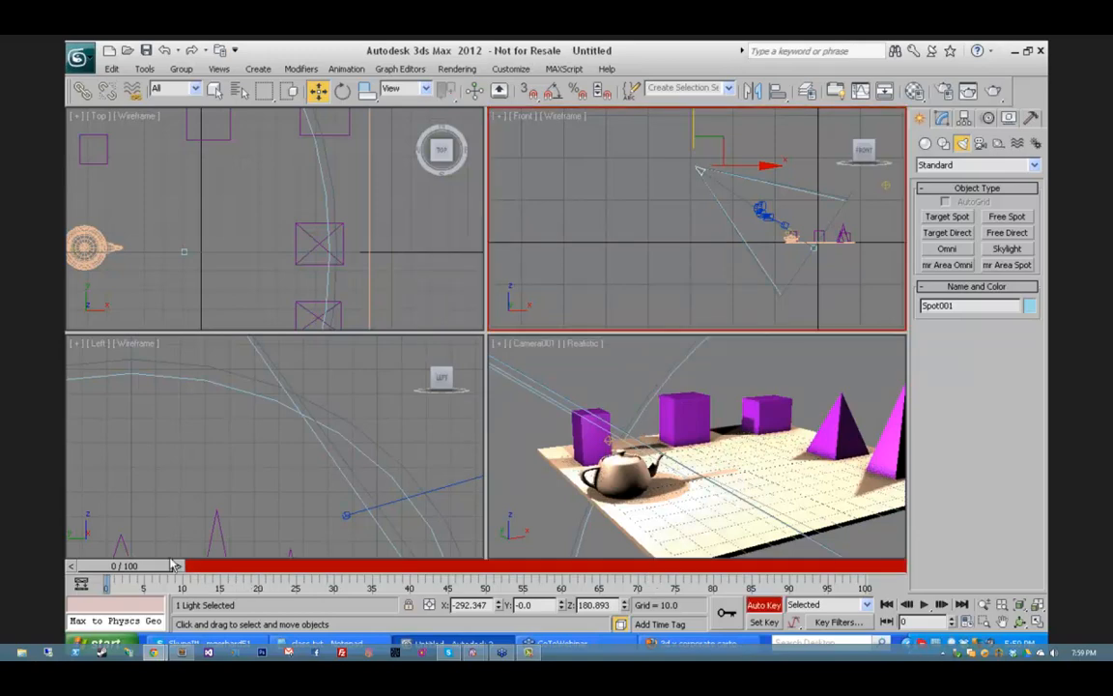
left_click_drag(152, 572, 607, 593)
key("w")
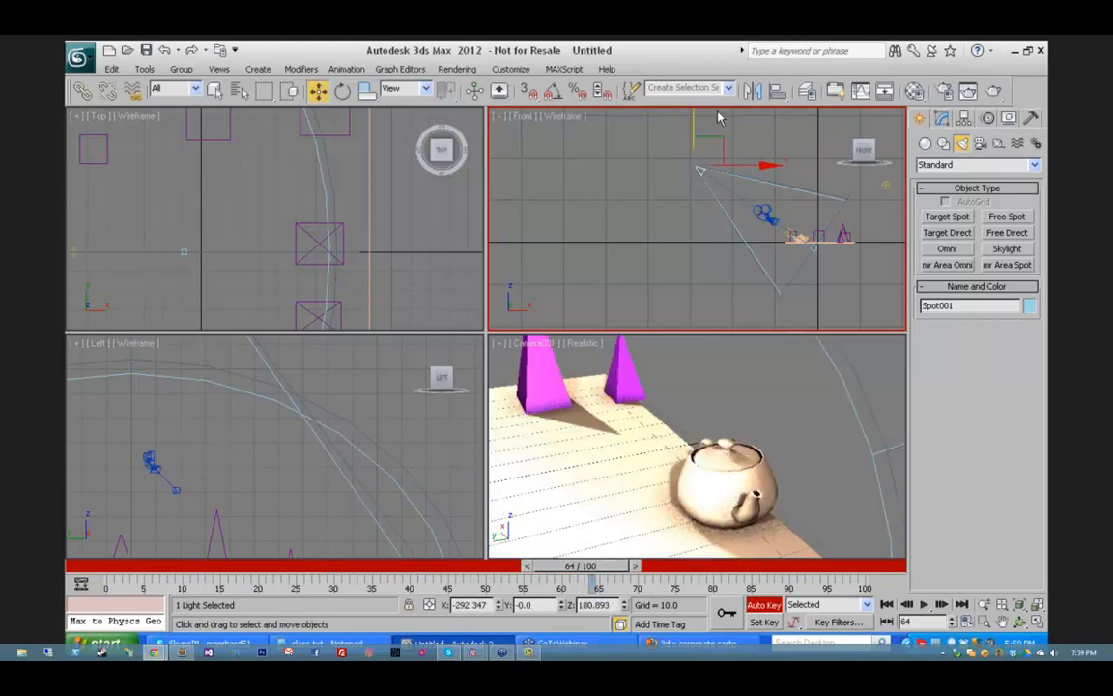
left_click(943, 118)
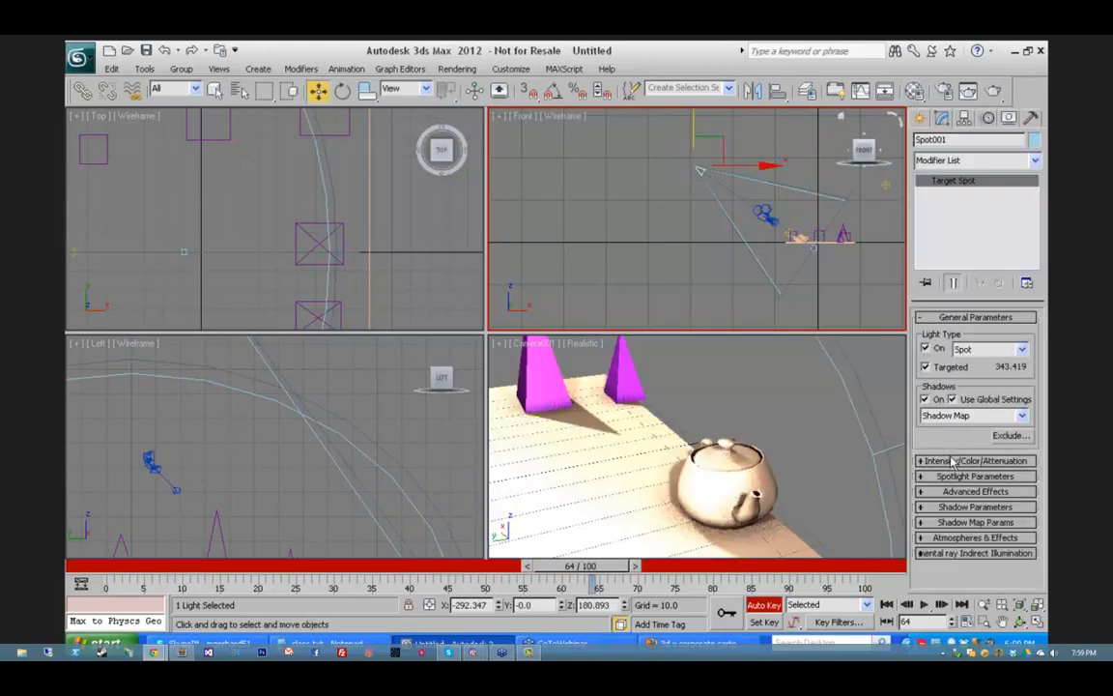
left_click(954, 461)
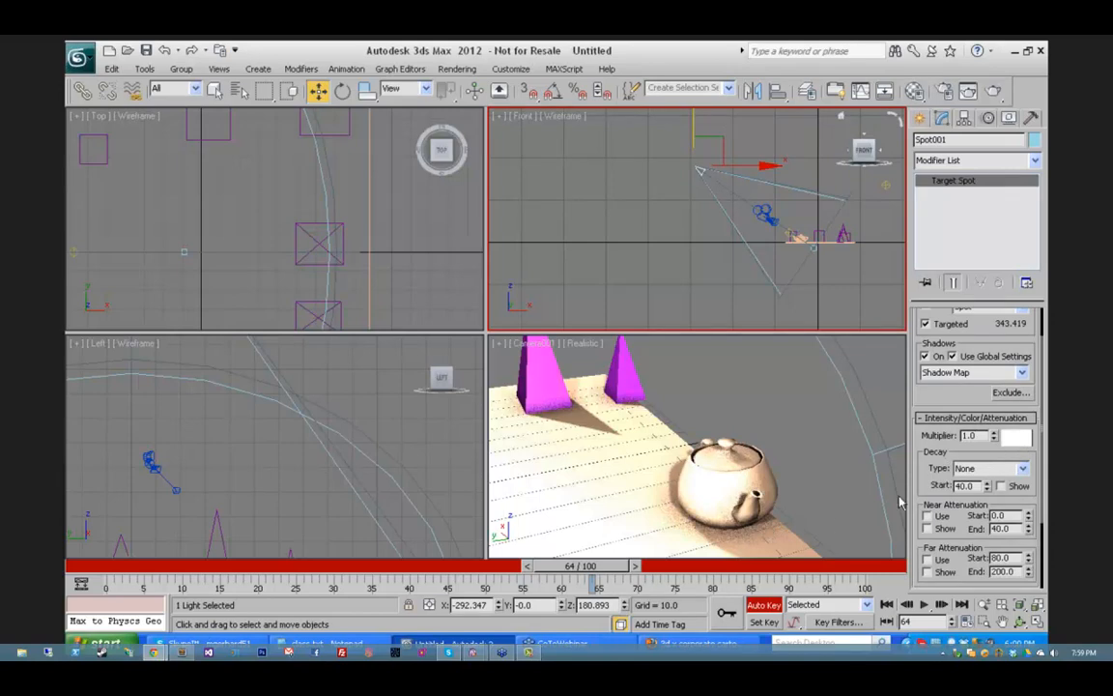
left_click(1010, 440)
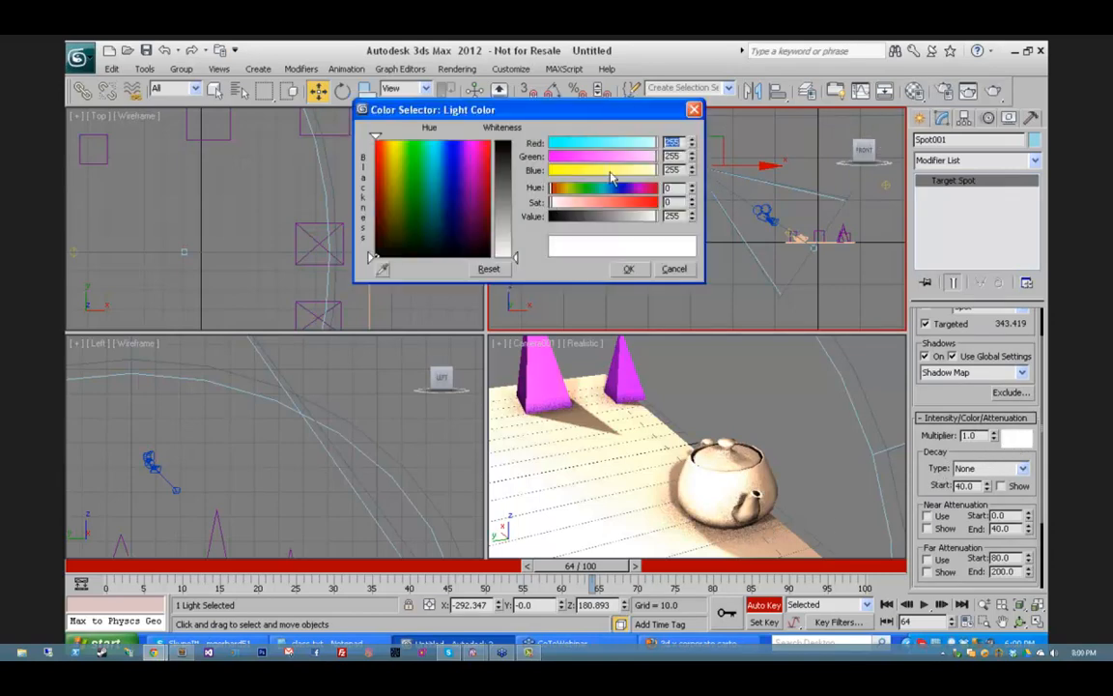
left_click(596, 171)
left_click(630, 270)
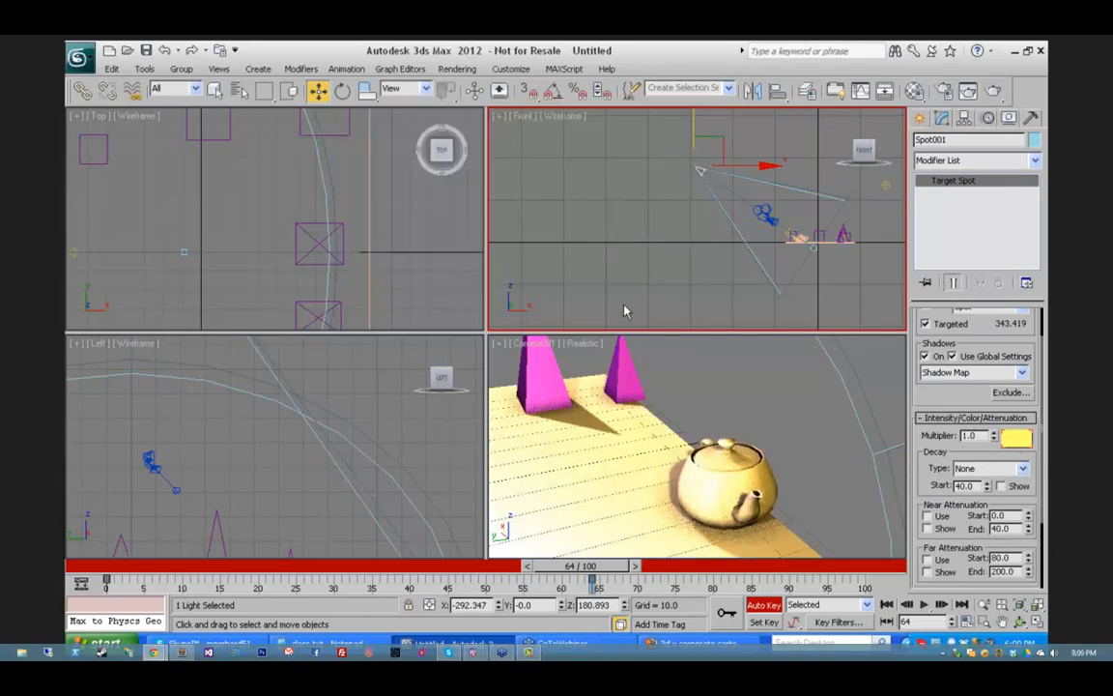
Step: At frame 0, try a magenta light colour with Green 36 on the spotlight, then discard it
left_click_drag(574, 568, 106, 567)
left_click(1016, 439)
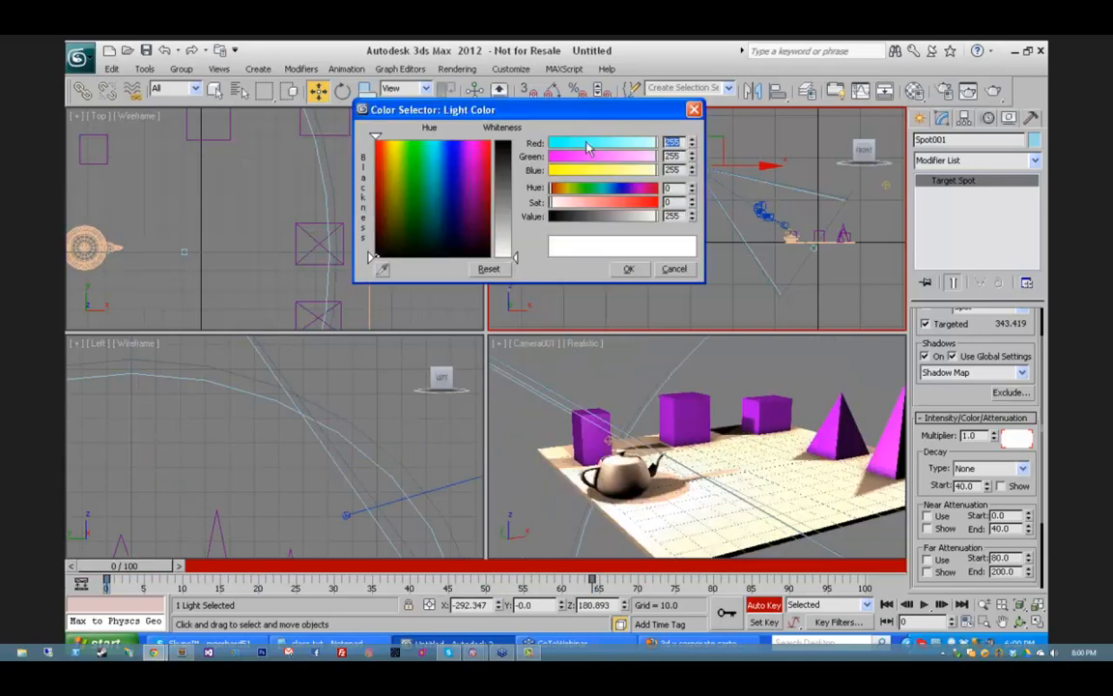
left_click(567, 157)
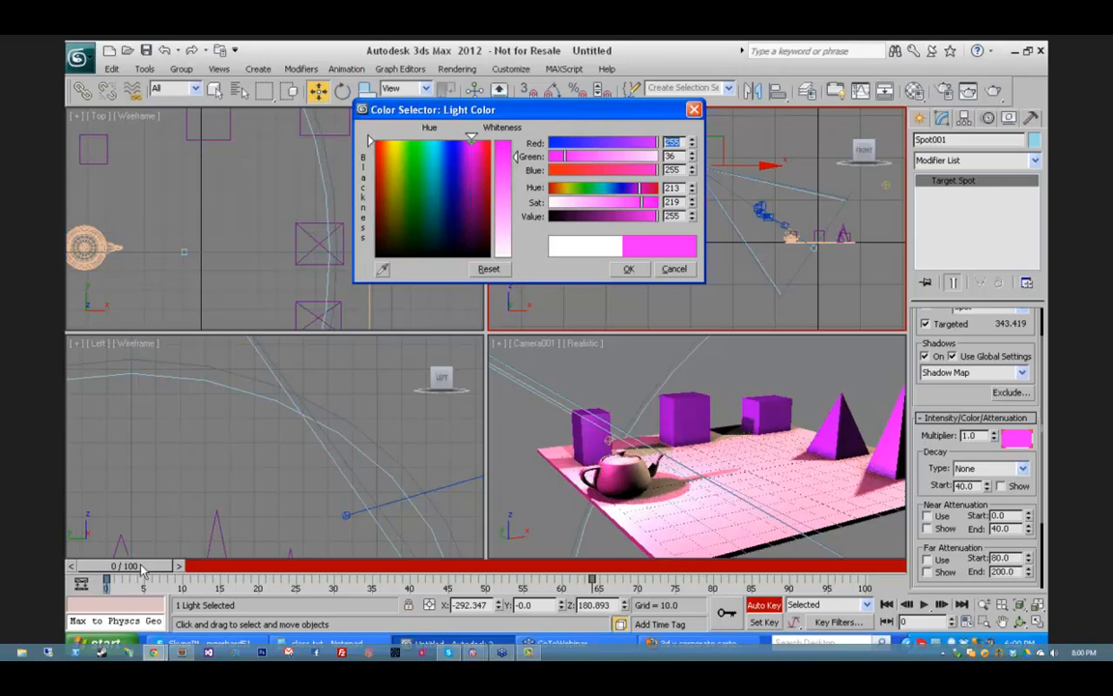
left_click(147, 569)
mouse_move(150, 568)
left_mouse_down()
mouse_move(594, 575)
mouse_move(135, 570)
left_mouse_up()
left_click(692, 112)
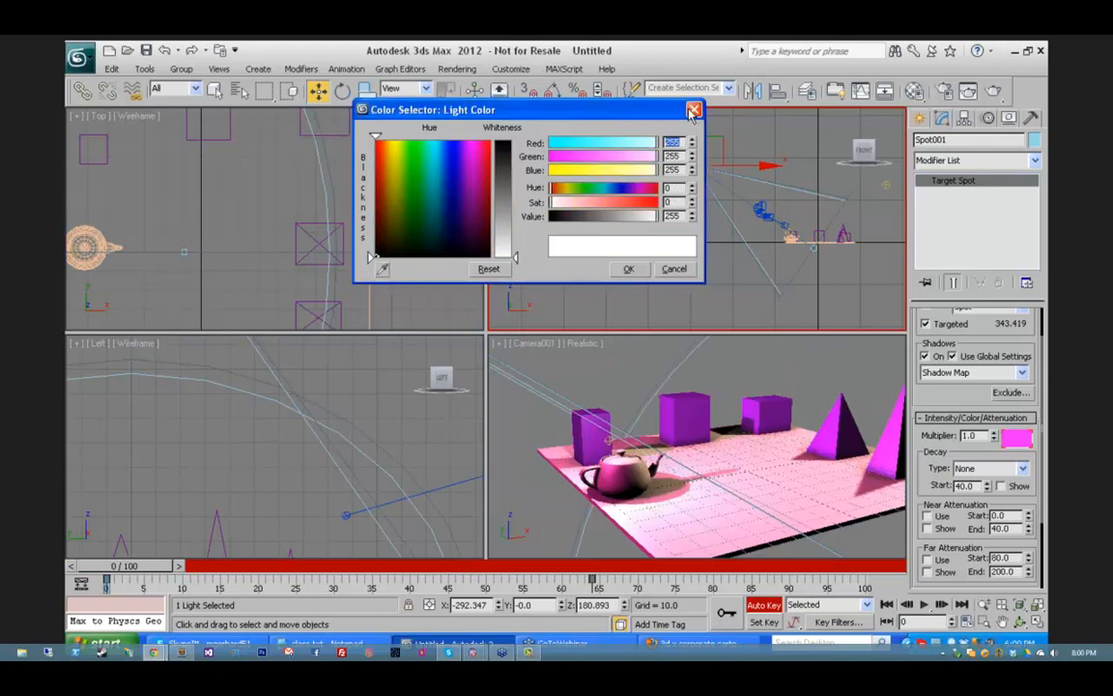
left_click(692, 112)
Step: Start rendering frames 0 to 100 of the Front view at 640 by 480 to teapot.avi
left_click(456, 68)
key("Escape")
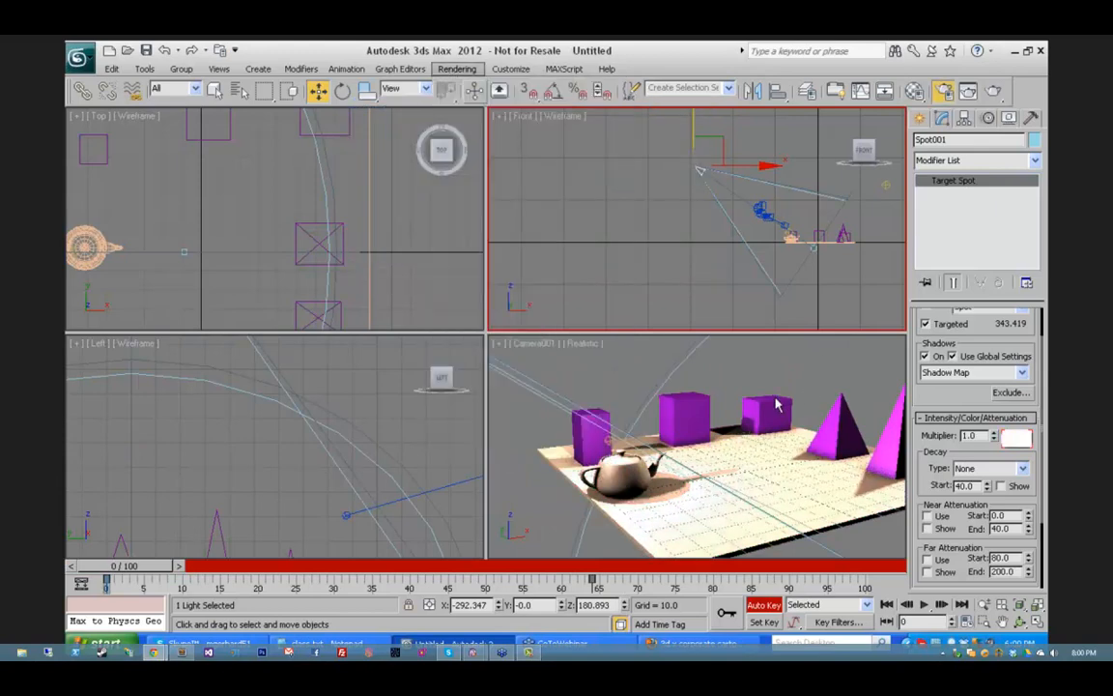
key("F10")
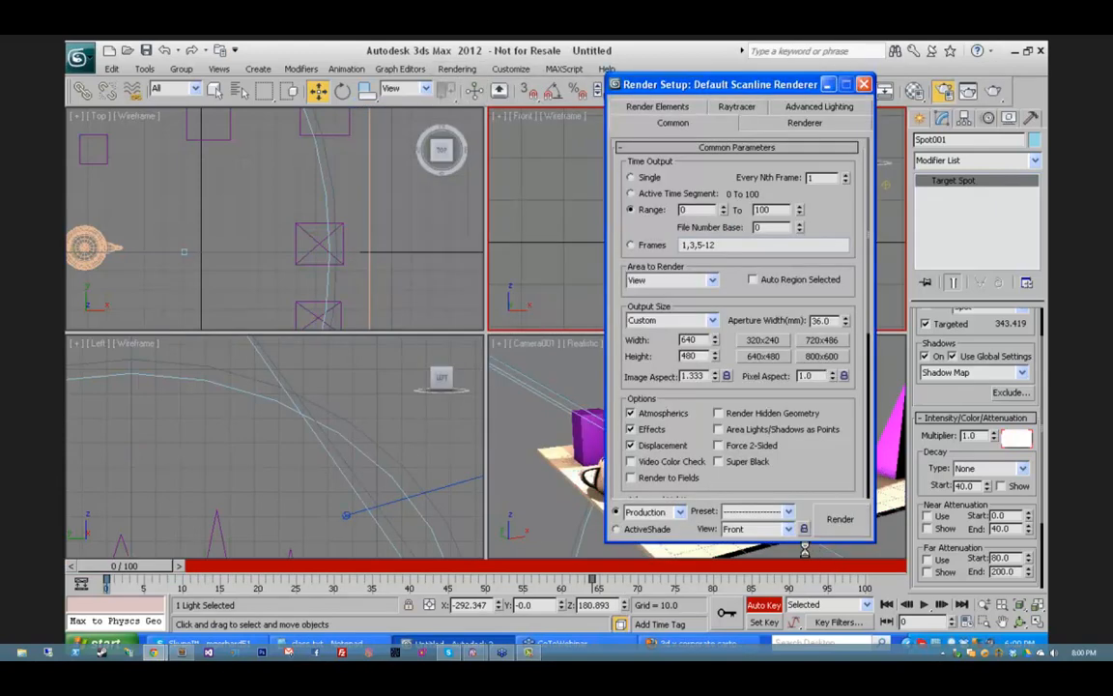
left_click(840, 519)
left_click(517, 360)
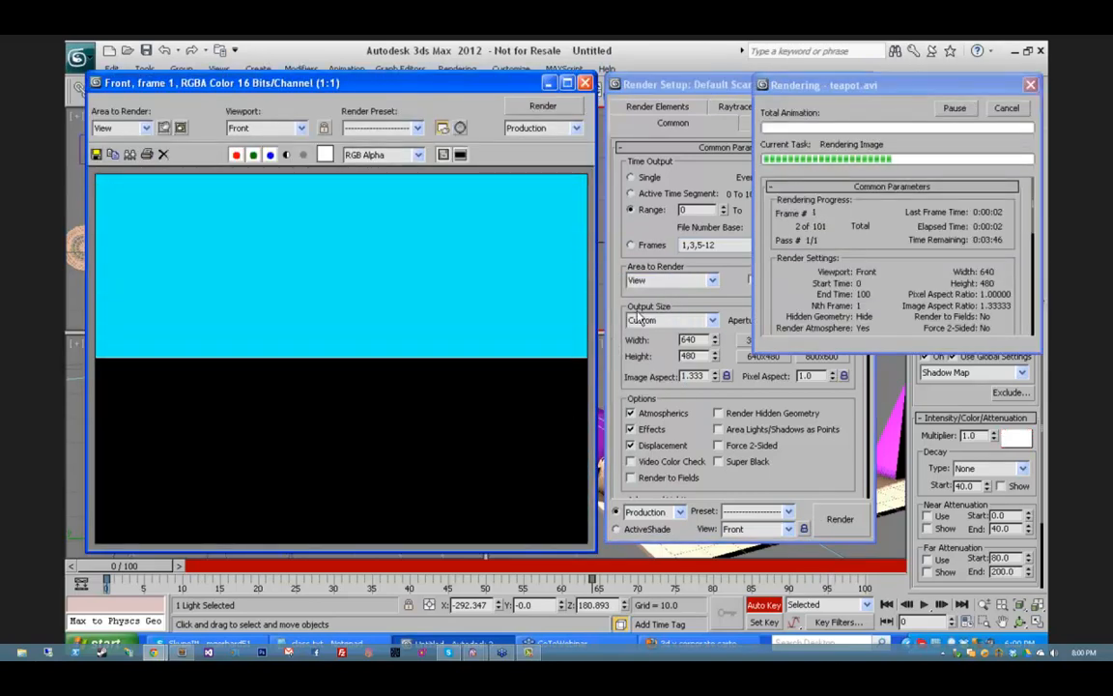
Step: Cancel the Front view render, close the render windows, and turn off Auto Key with the Camera001 view active
left_click(1010, 114)
left_click(585, 84)
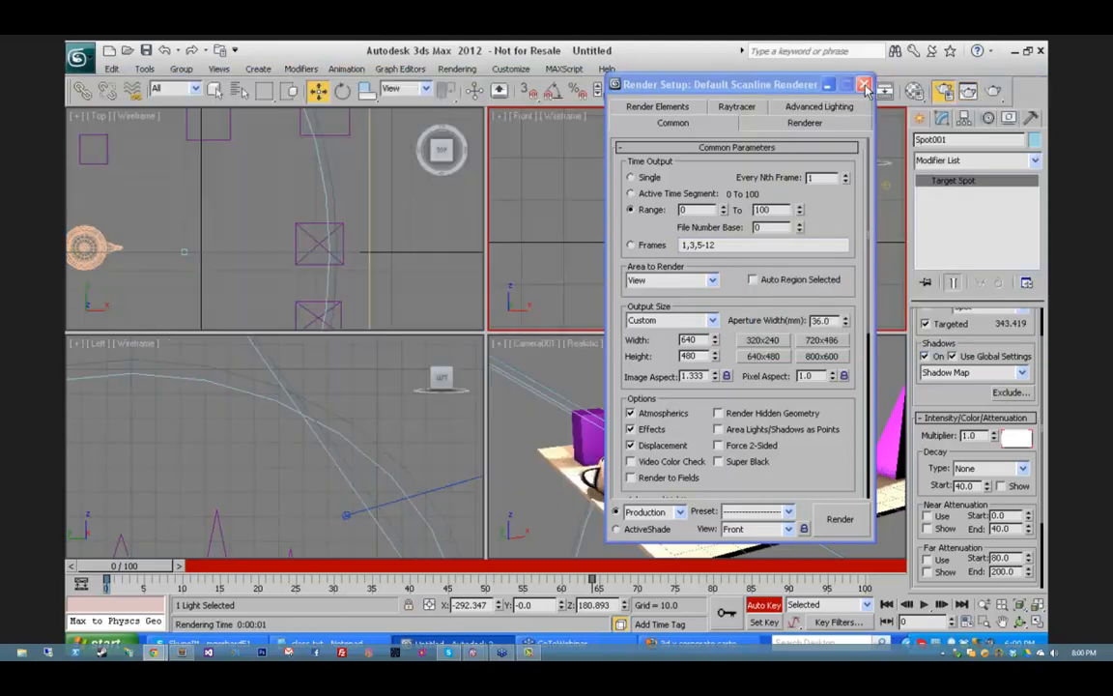
left_click(865, 86)
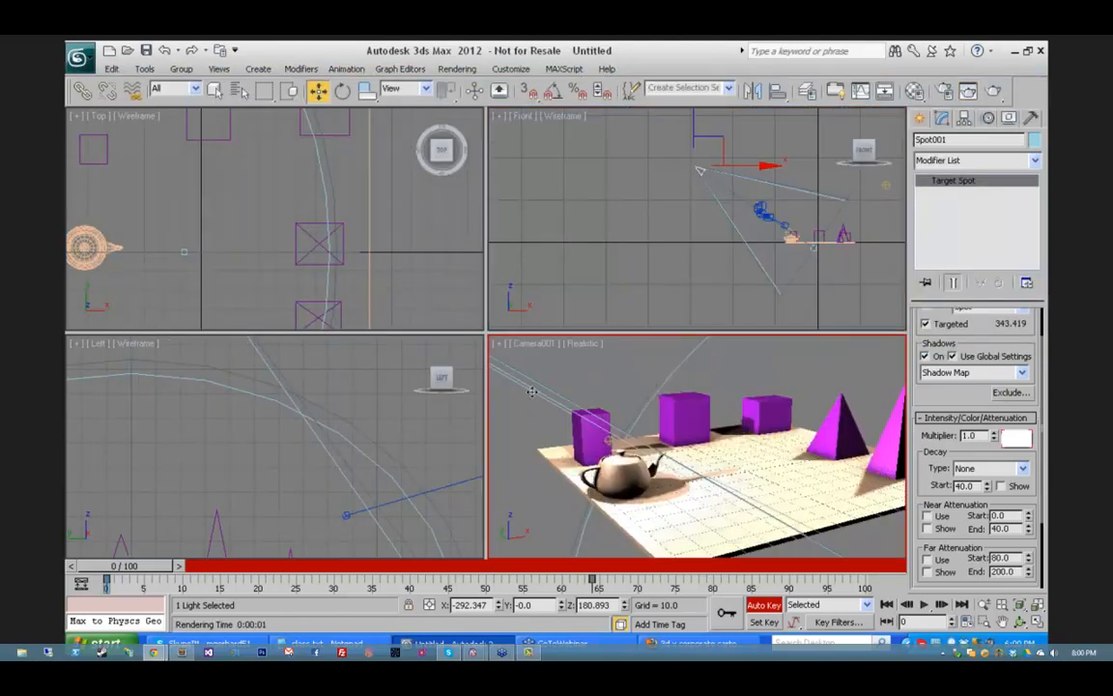
left_click(763, 605)
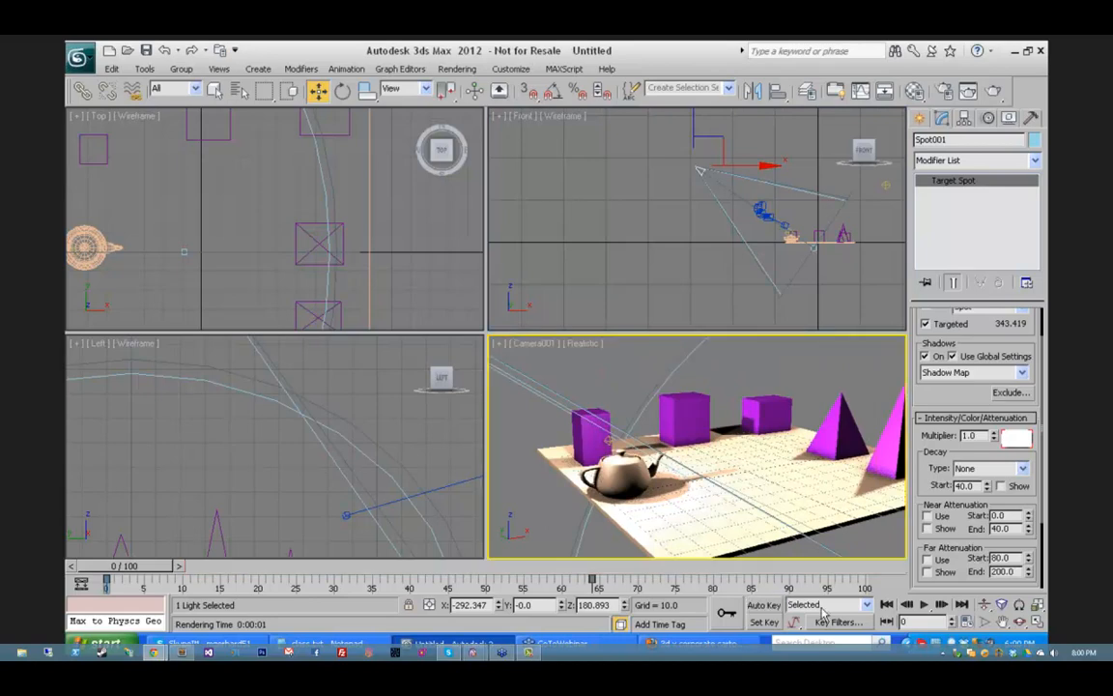
Step: Start rendering the Camera001 view to teapot.avi, overwriting the existing file
left_click(456, 70)
left_click(474, 103)
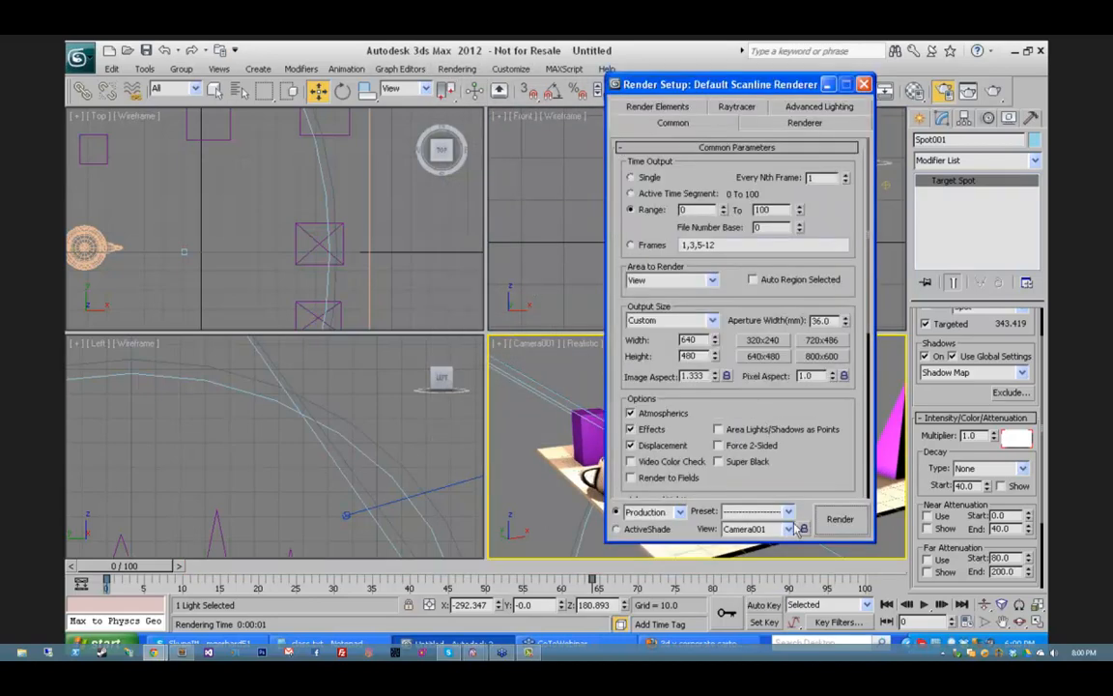
left_click(837, 519)
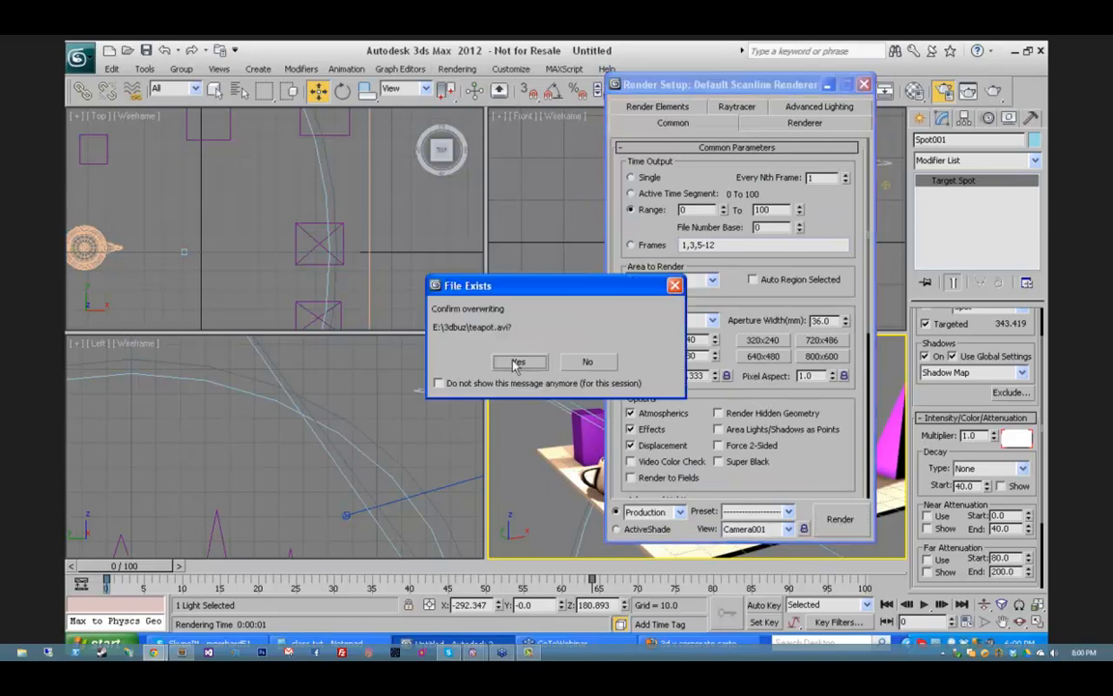
left_click(519, 362)
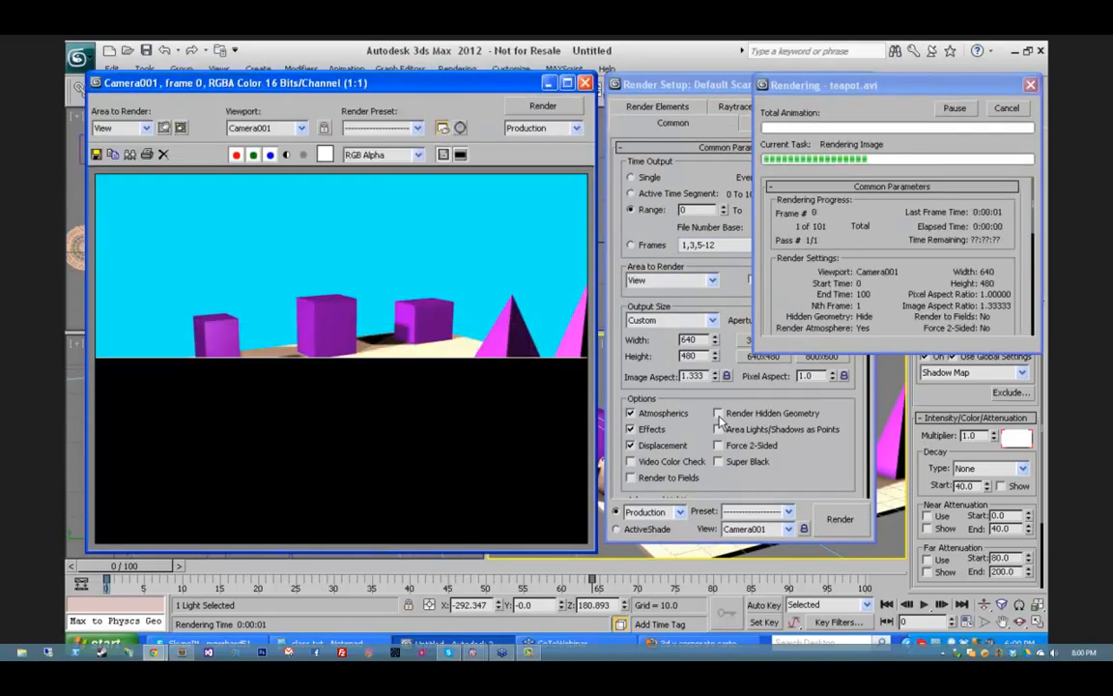
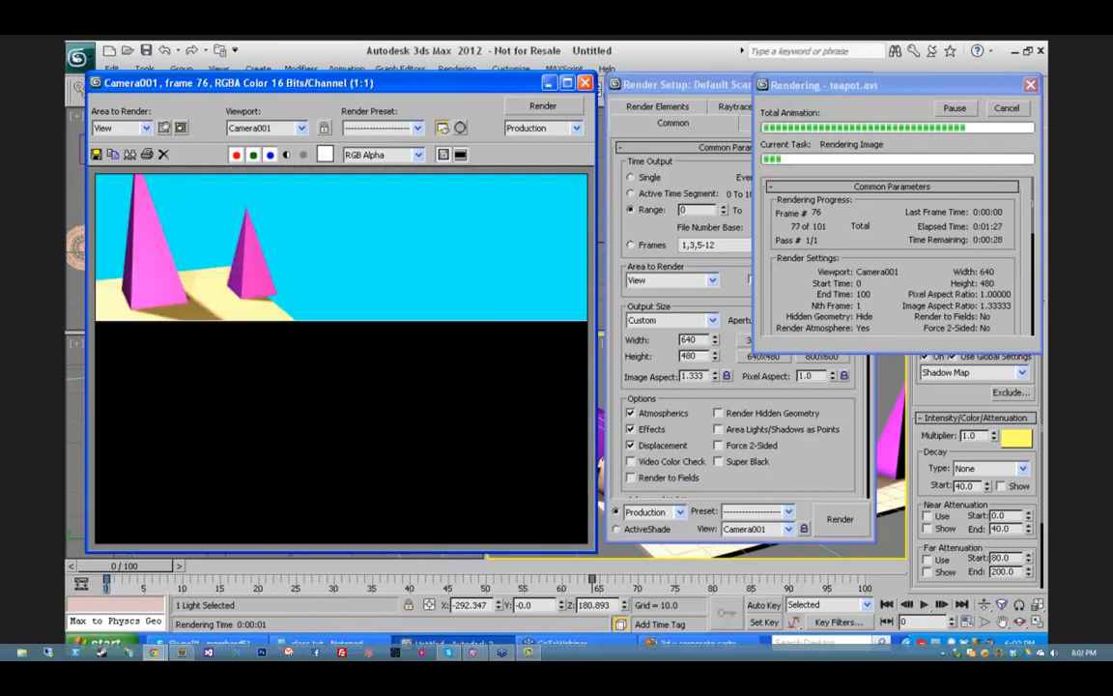
Step: Cancel the teapot.avi render and close the rendered frame and Render Setup windows
left_click(1007, 108)
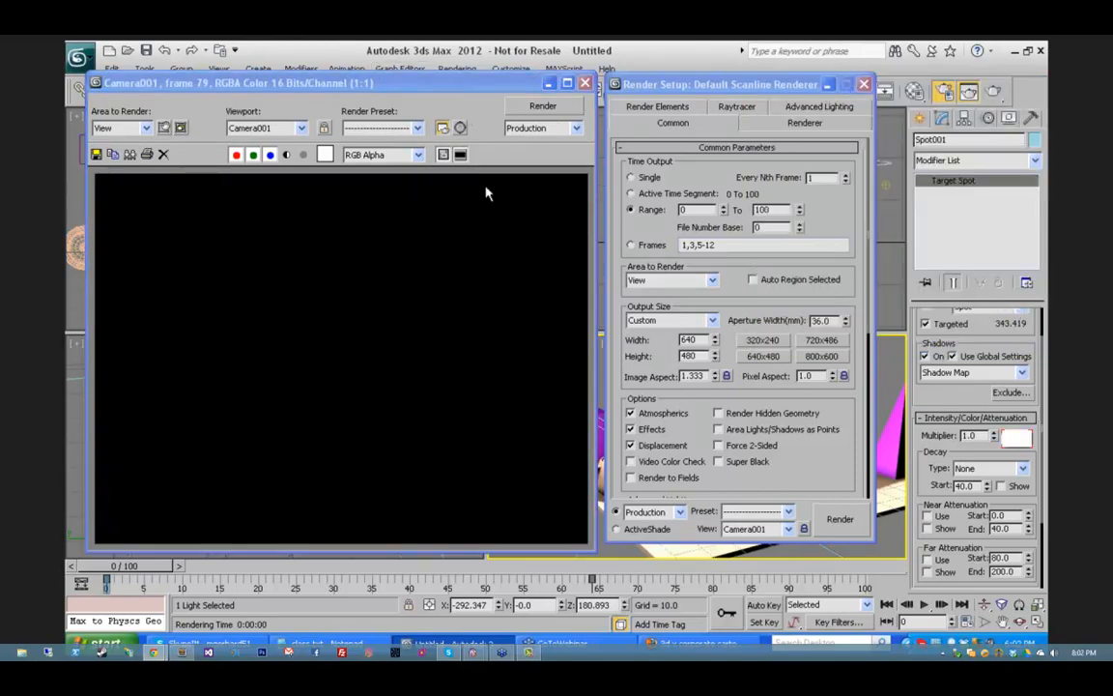
left_click(585, 83)
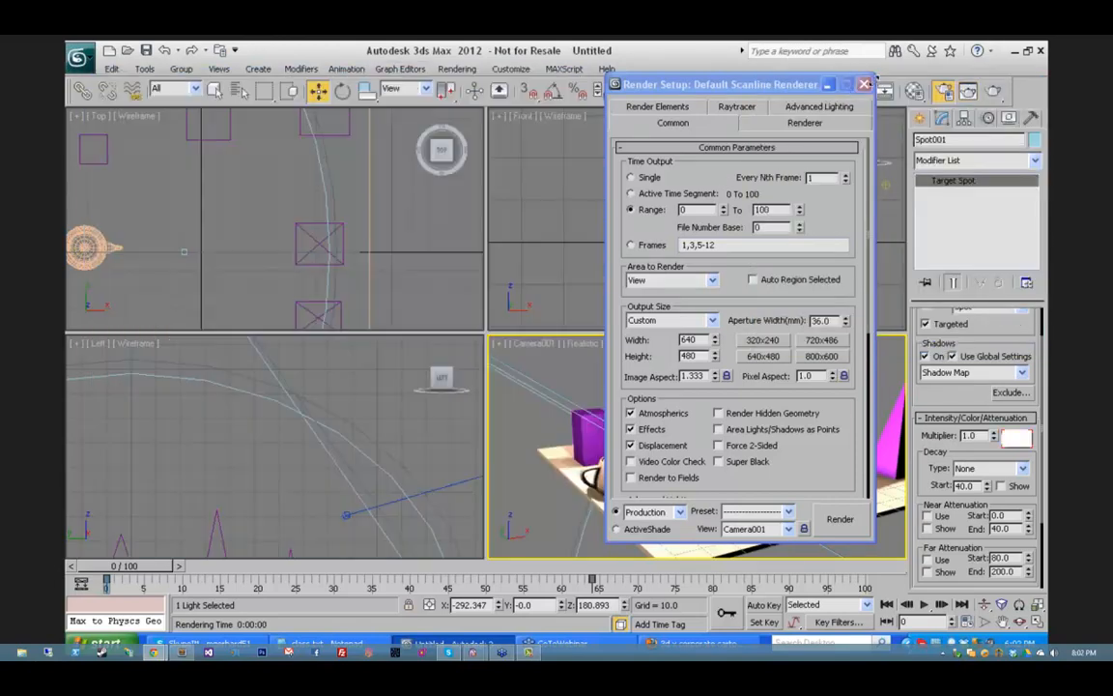
left_click(865, 85)
Step: Render the Camera001 view to the QuickTime file teapot.mov, accepting Animation compression at 30 frames per second
left_click(456, 68)
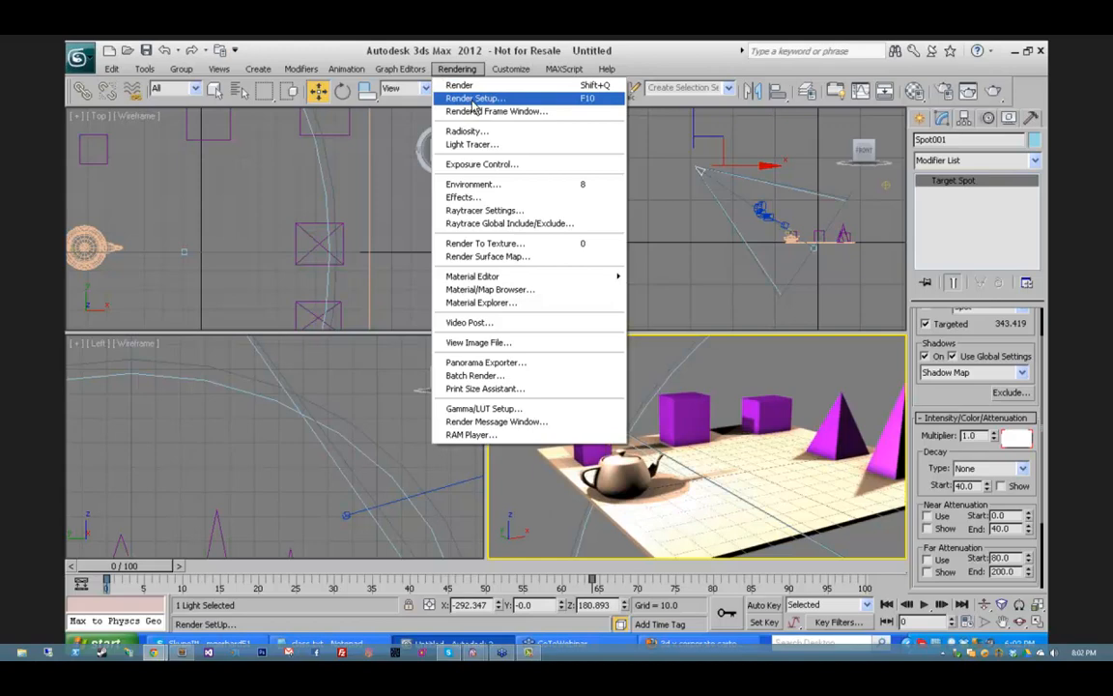
left_click(473, 99)
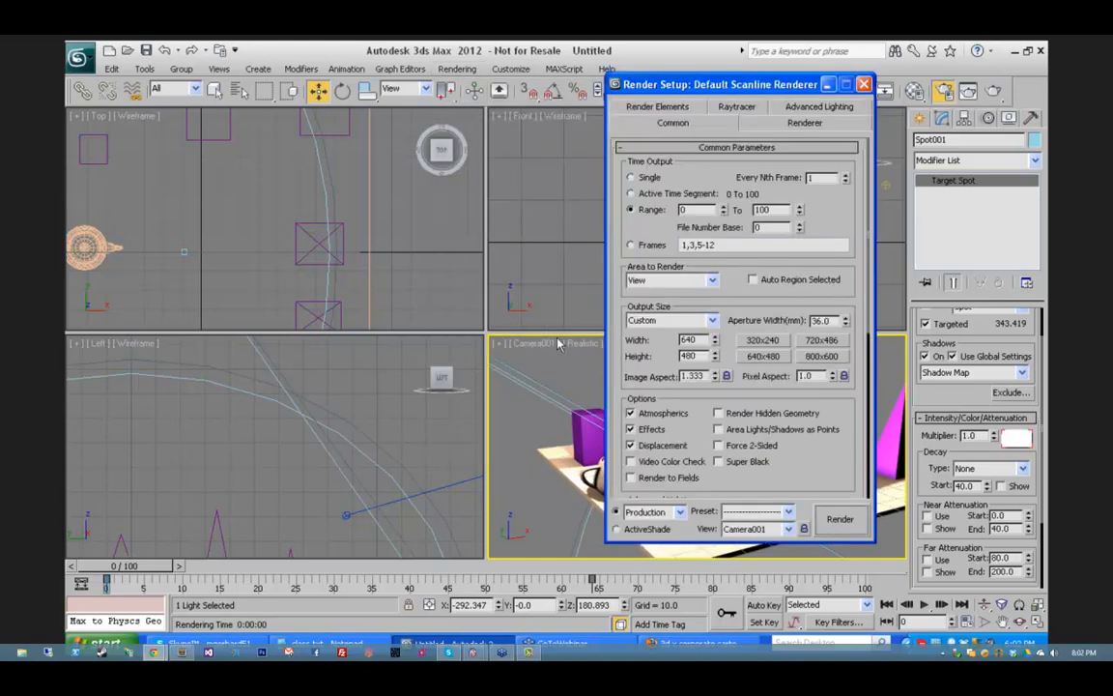
scroll(742, 423, "down", 5)
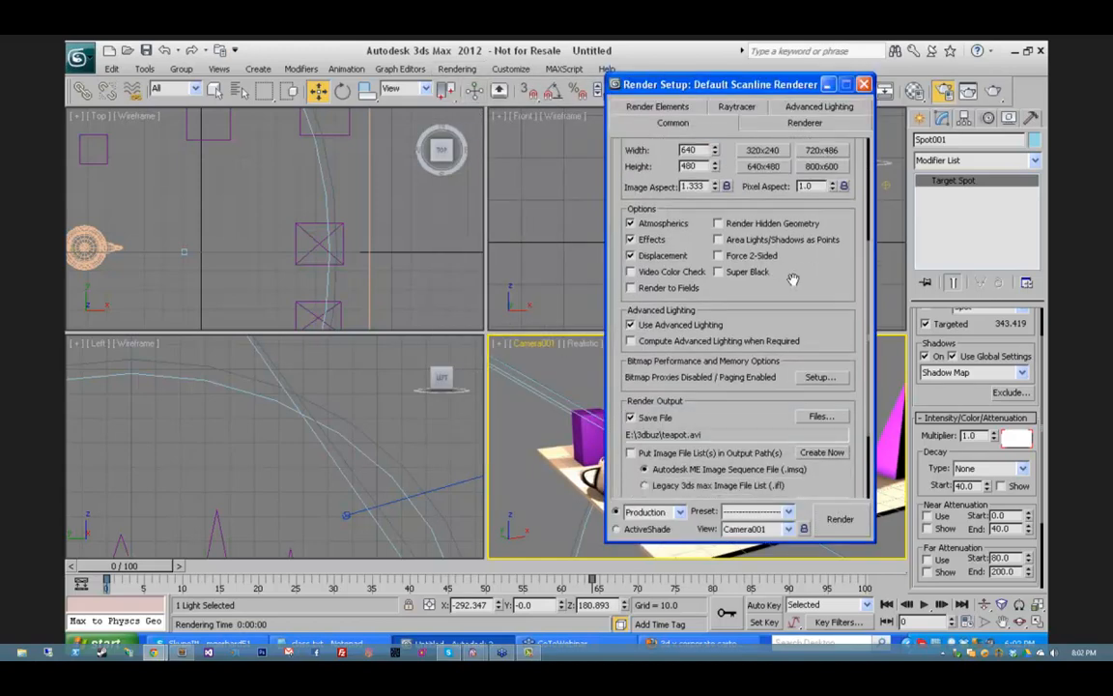
left_click(816, 416)
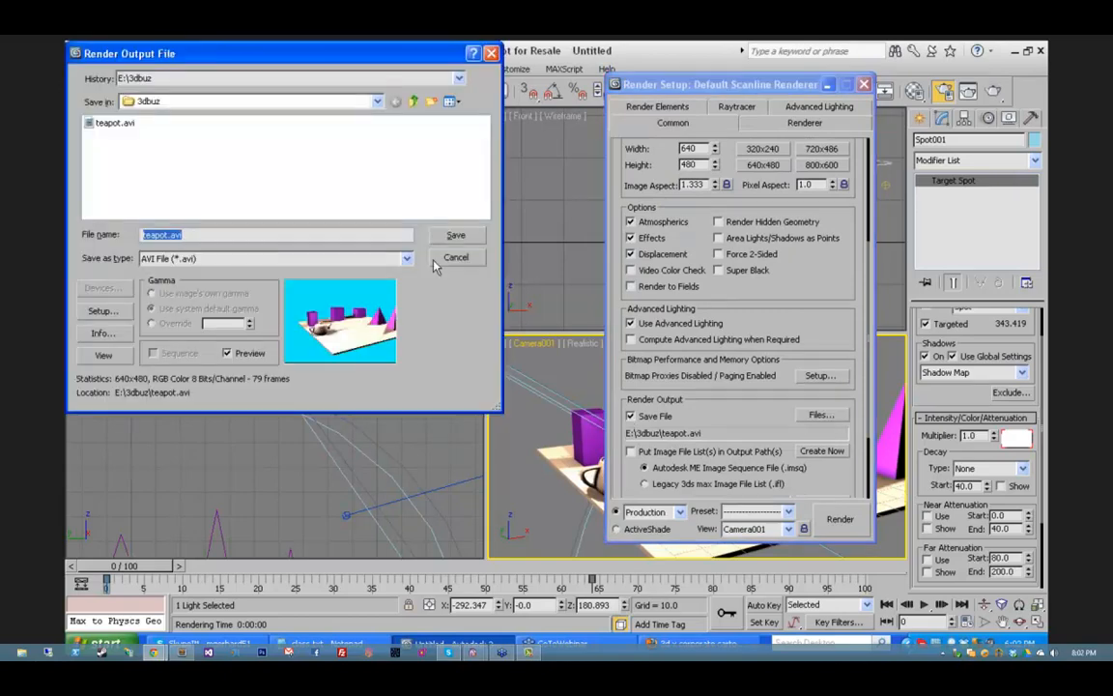
left_click(407, 259)
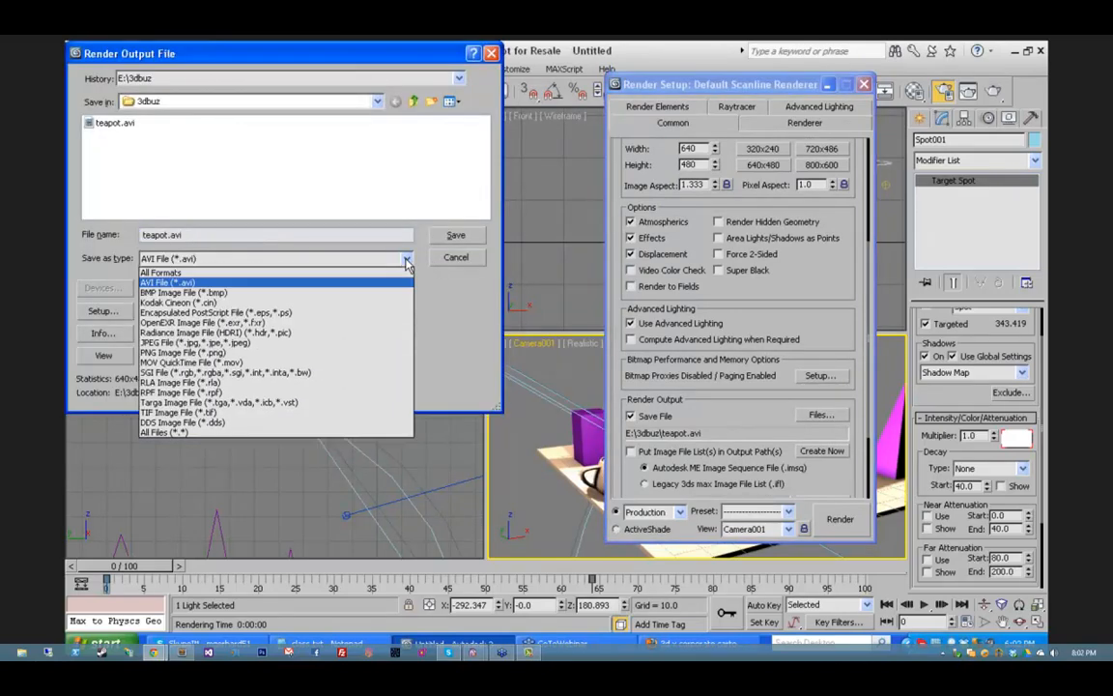
left_click(326, 362)
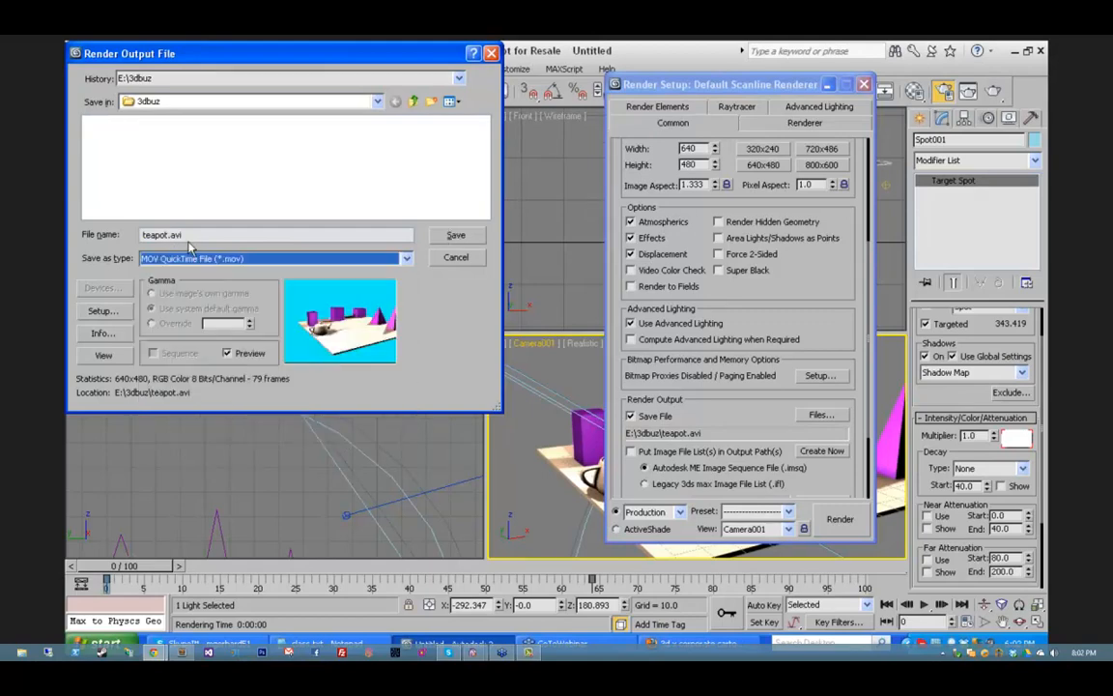
left_click_drag(155, 234, 235, 247)
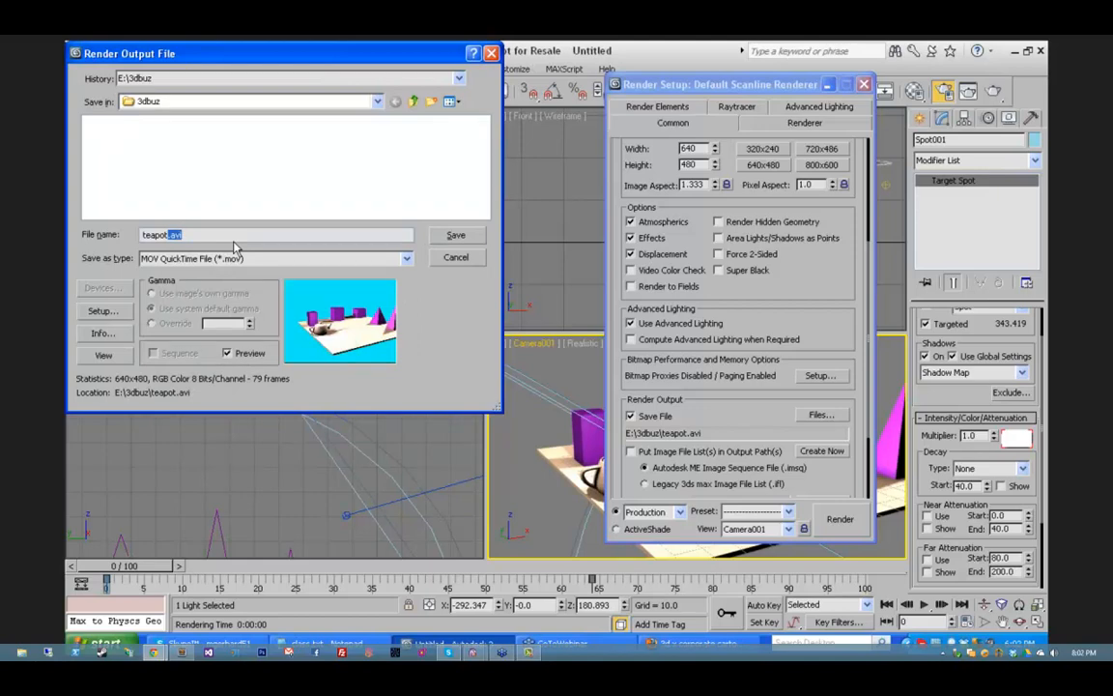
type("mov")
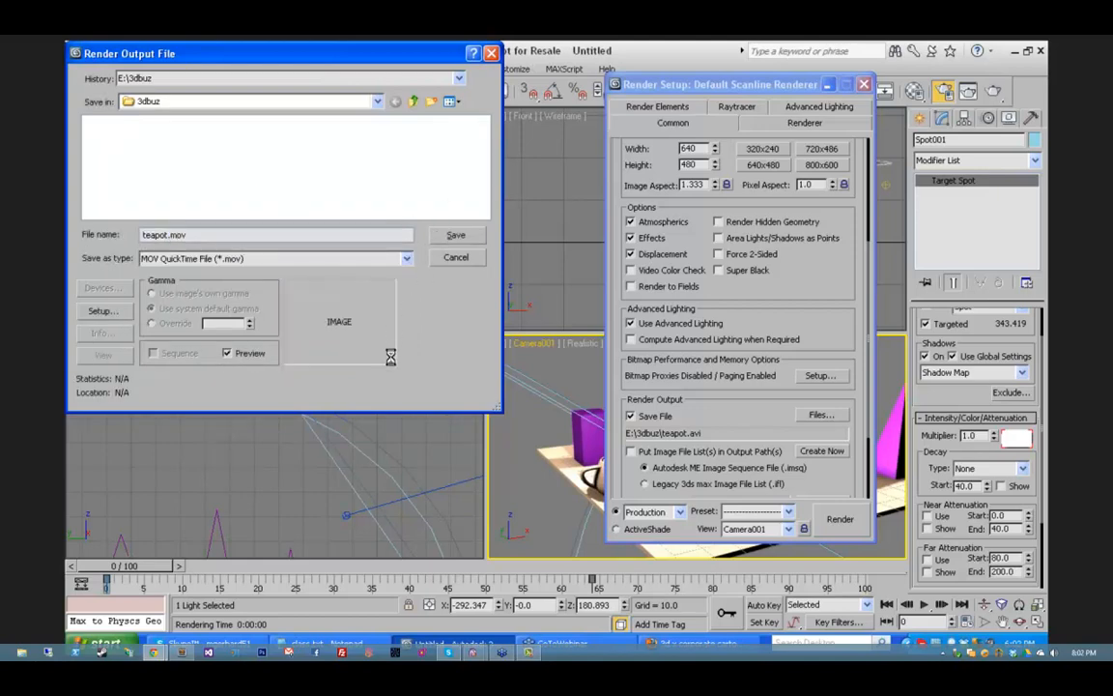
key("Return")
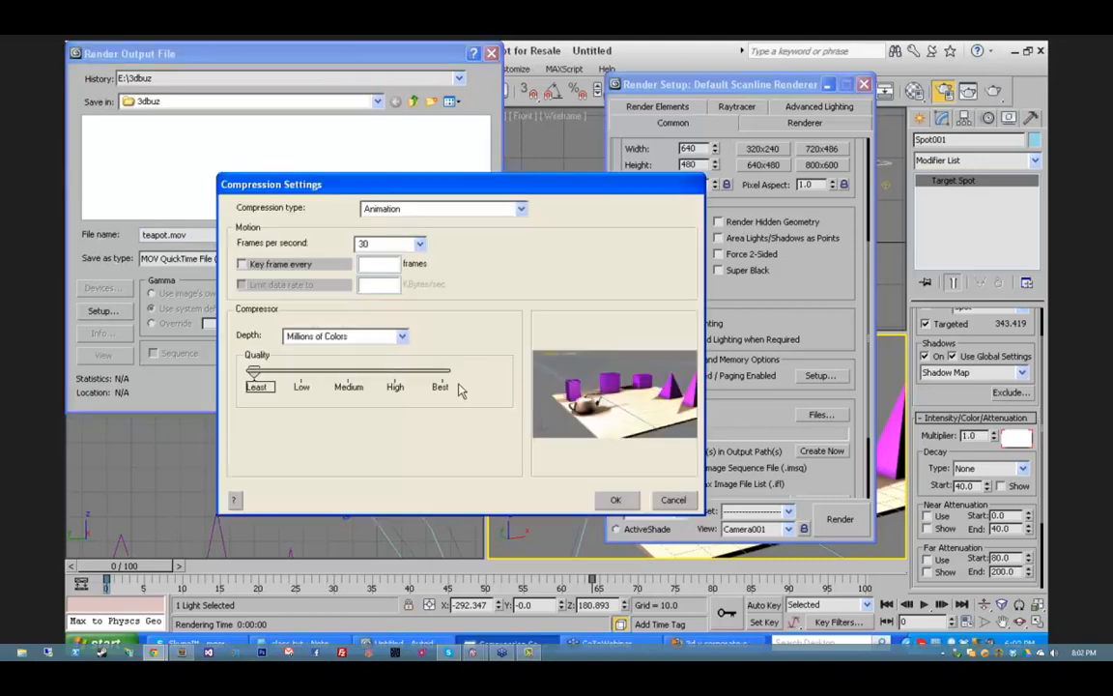
left_click(618, 499)
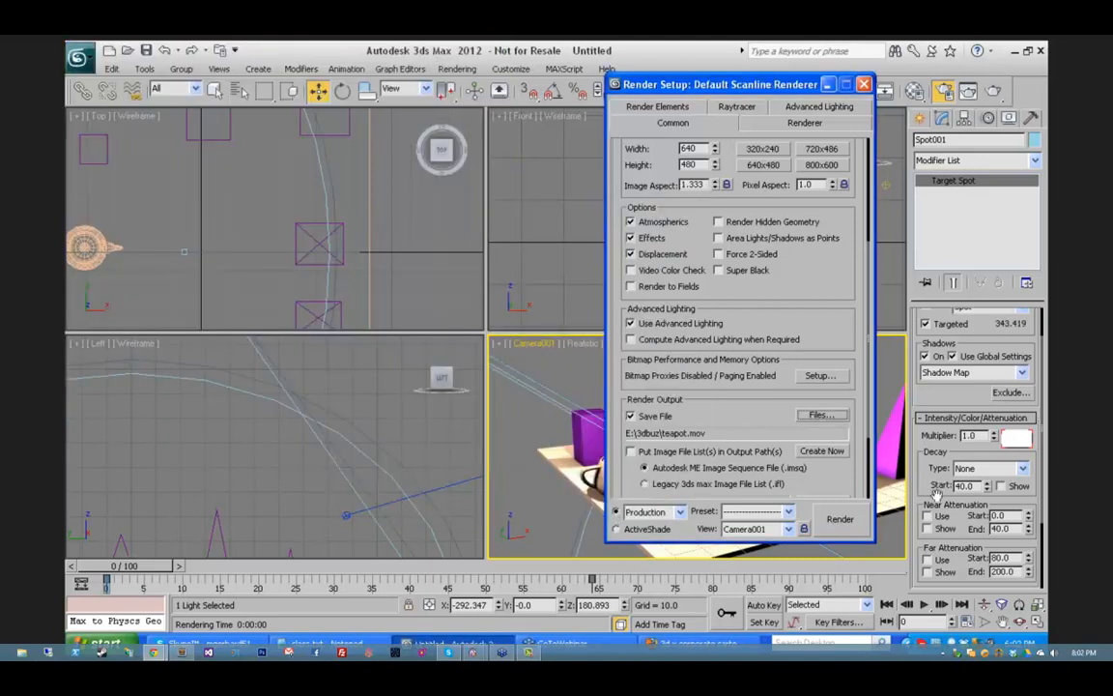
left_click(840, 520)
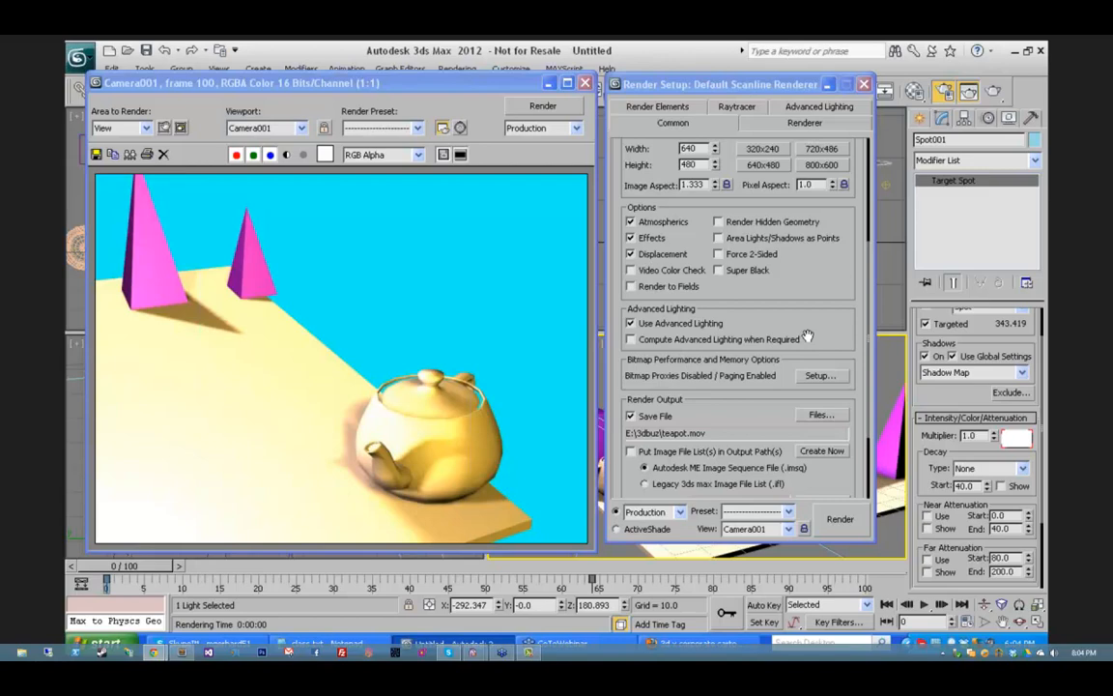
Step: Minimize the rendered frame window and open teapot.mov from the 3dbuz folder for viewing
left_click(549, 86)
left_click(457, 69)
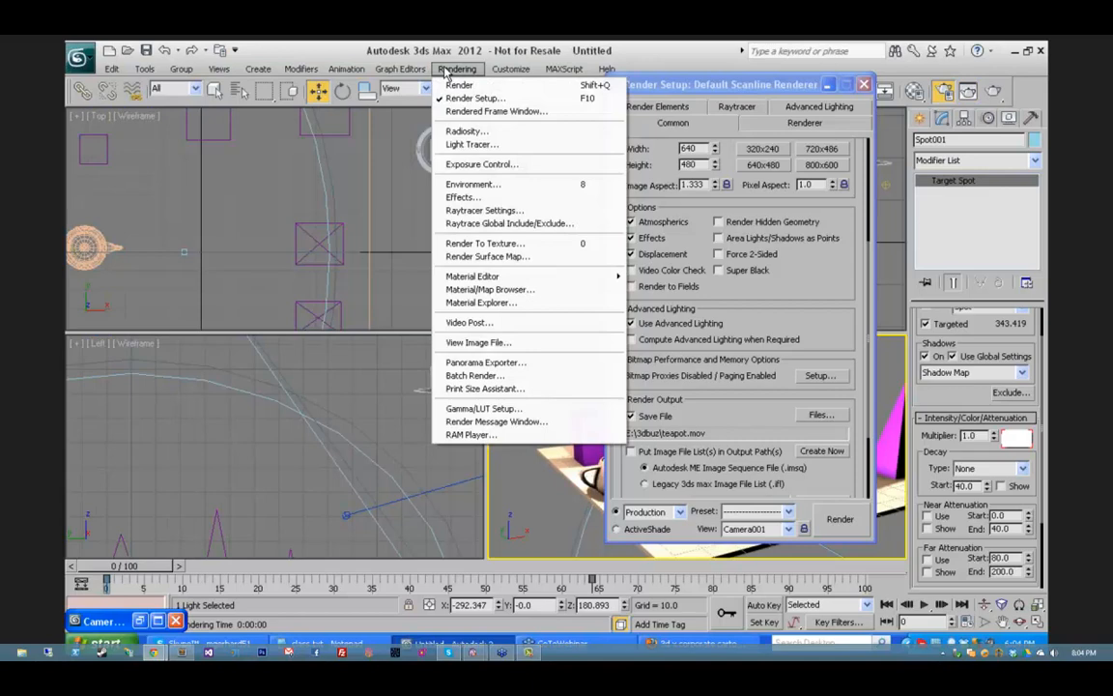
left_click(470, 342)
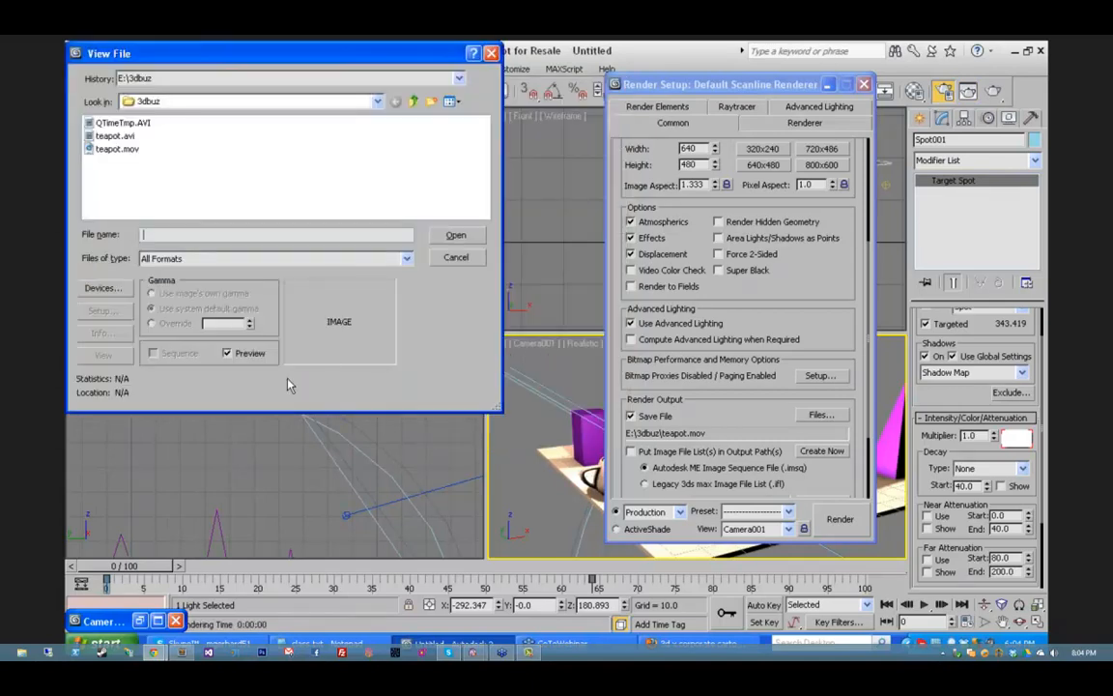
left_click(116, 149)
left_click(455, 237)
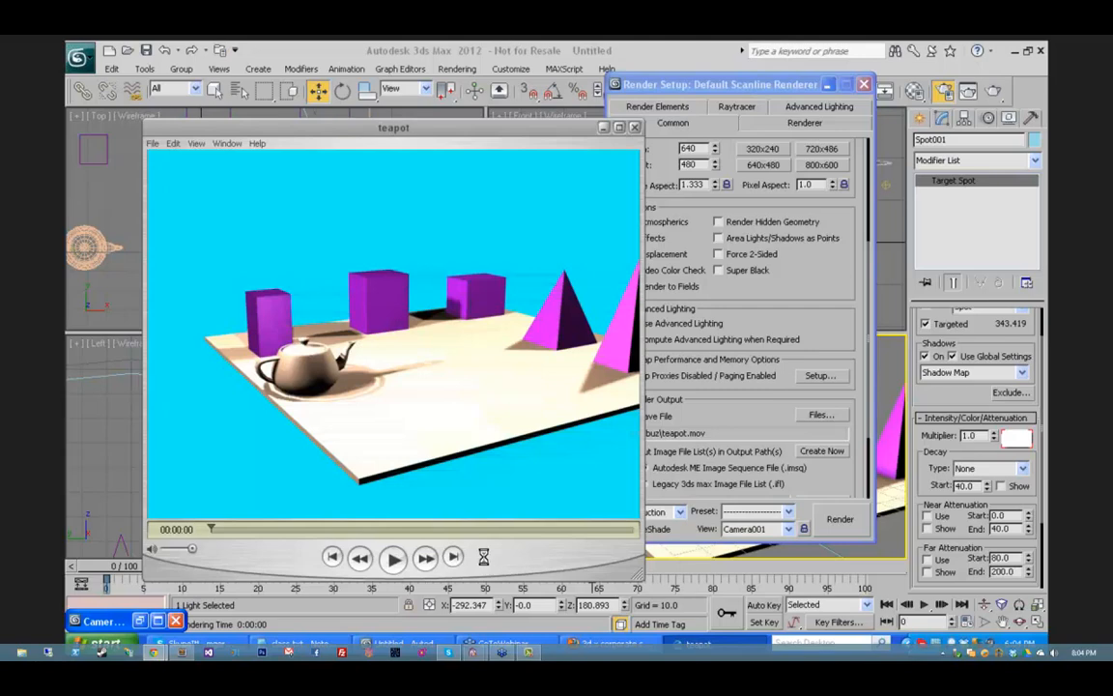
Step: Play the teapot movie several times, then close the player and Render Setup
left_click(391, 558)
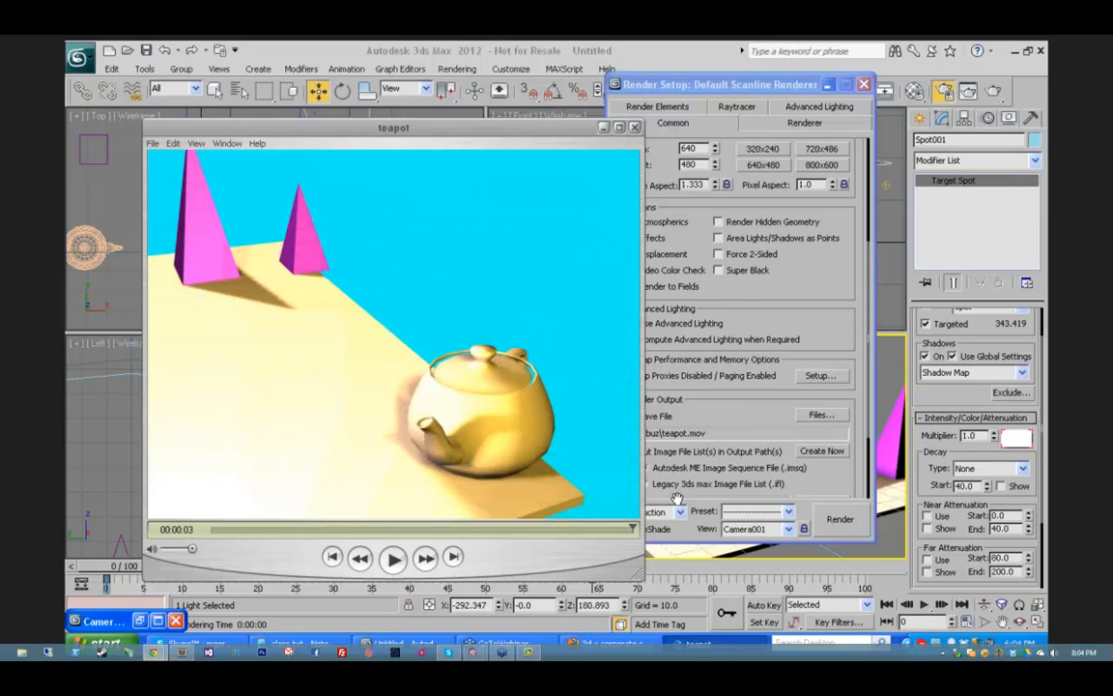
left_click(393, 558)
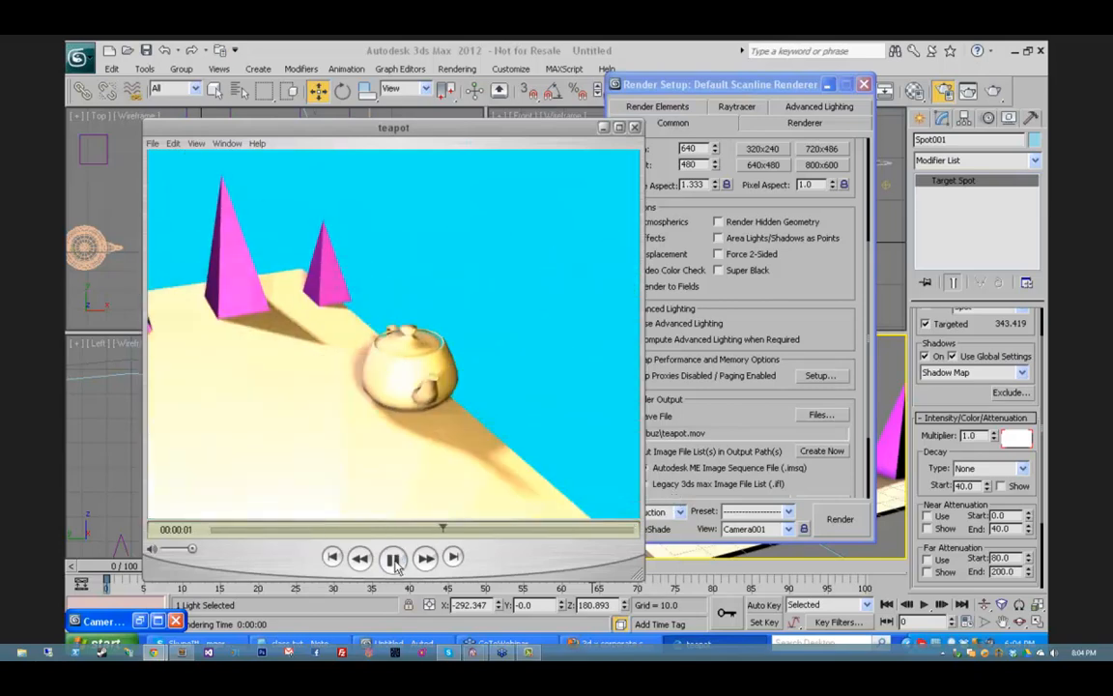
left_click(393, 561)
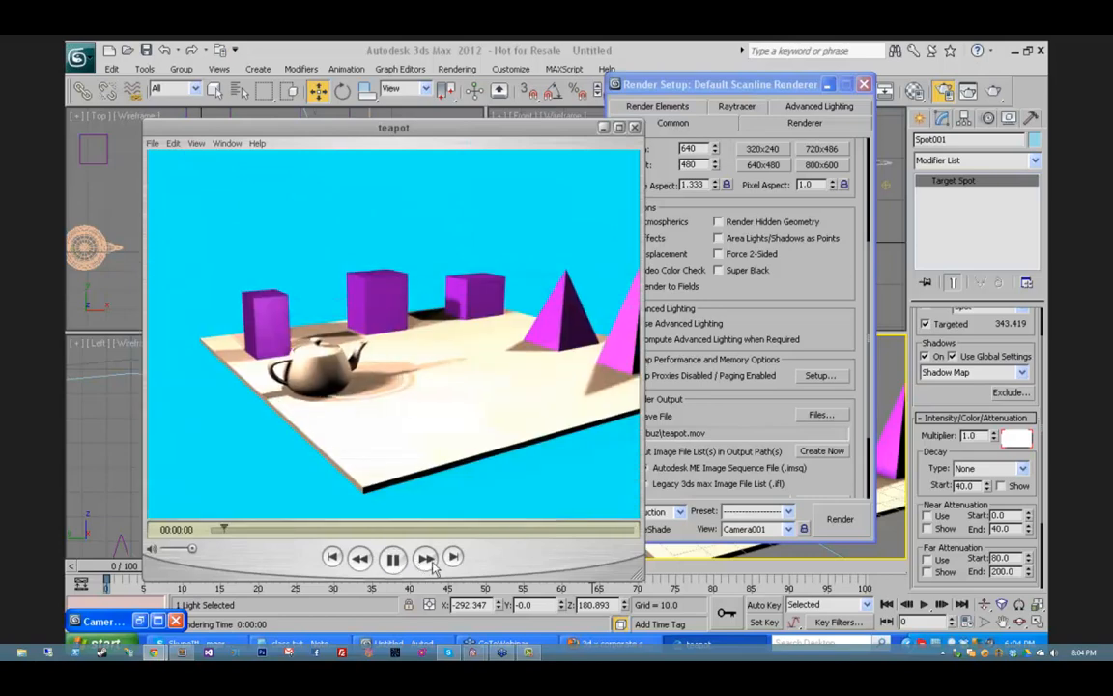
left_click(393, 559)
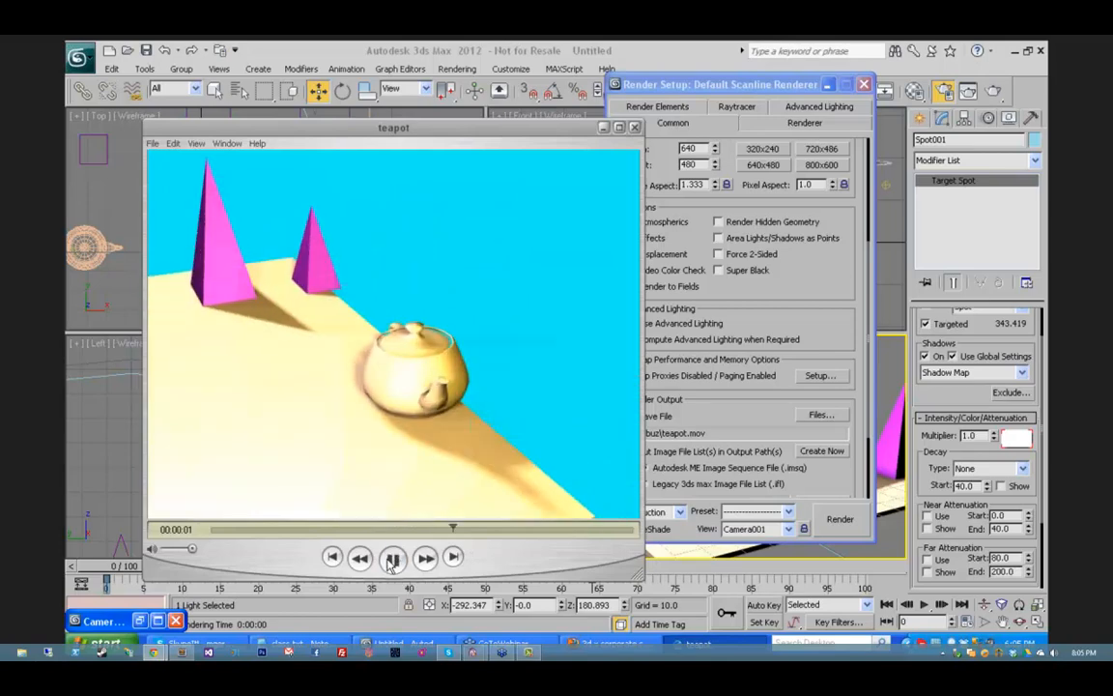
left_click(635, 126)
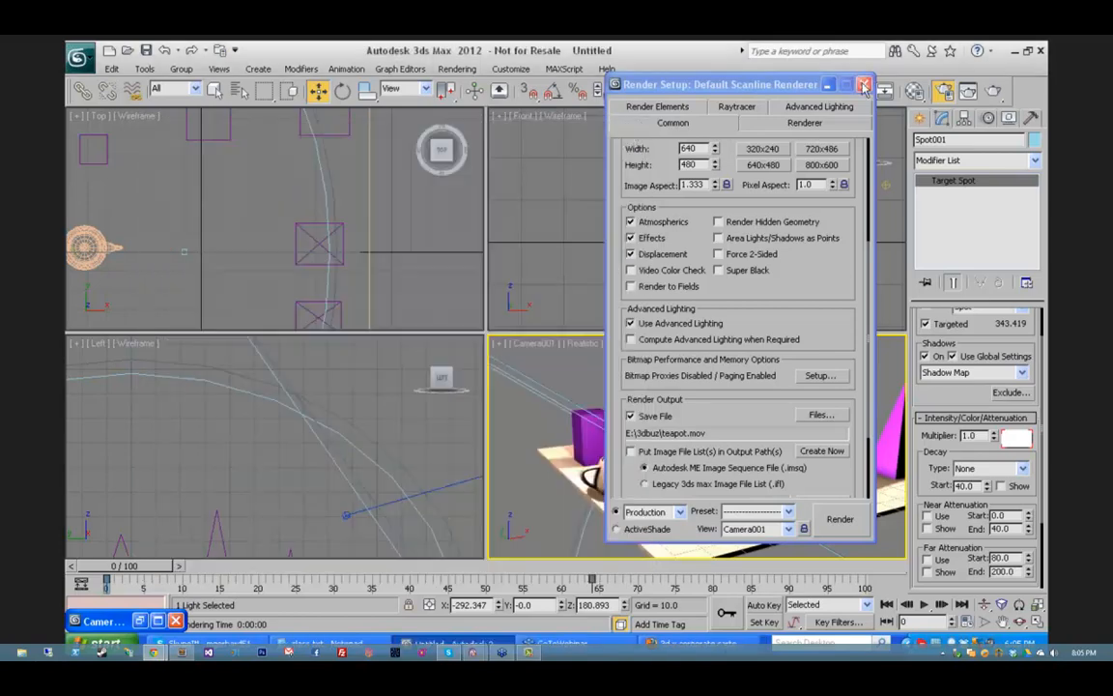
left_click(865, 87)
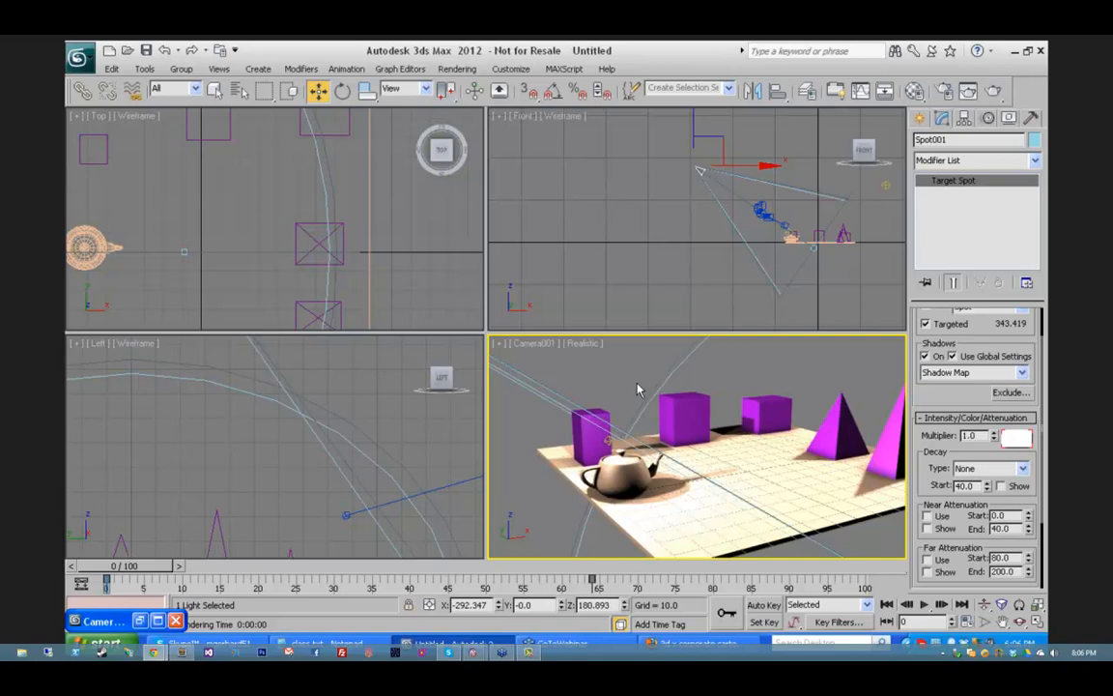
Step: Switch to Firefox and open turbosquid.com in a new tab beside the Corporate Cartoon Woman page
left_click(667, 642)
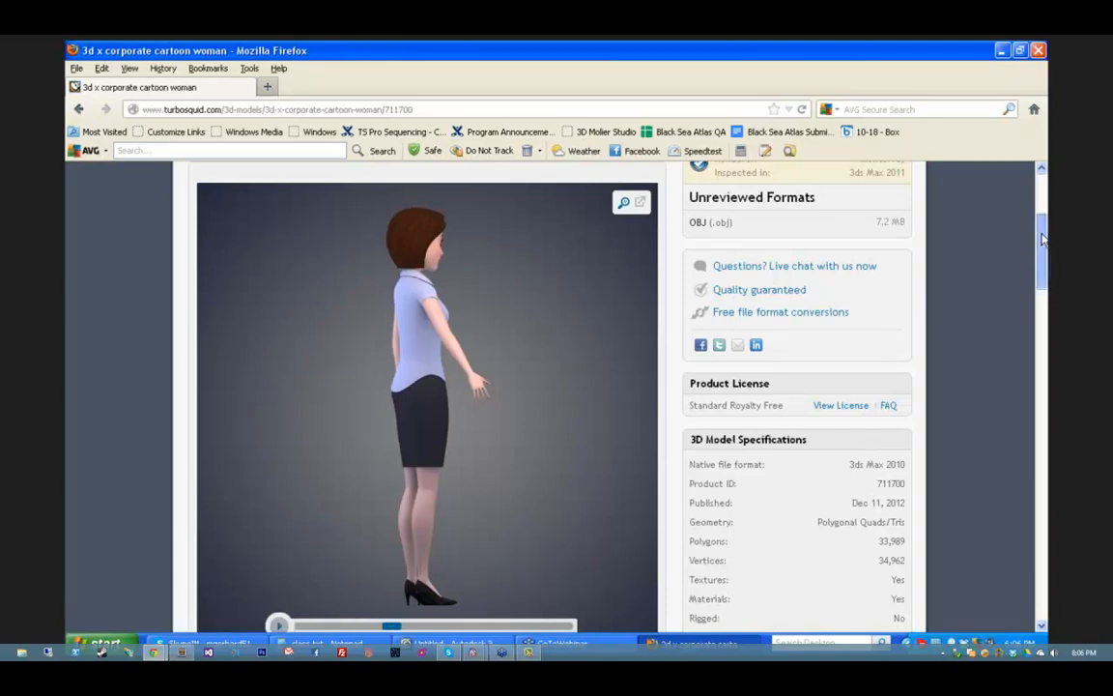
scroll(1043, 238, "up", 4)
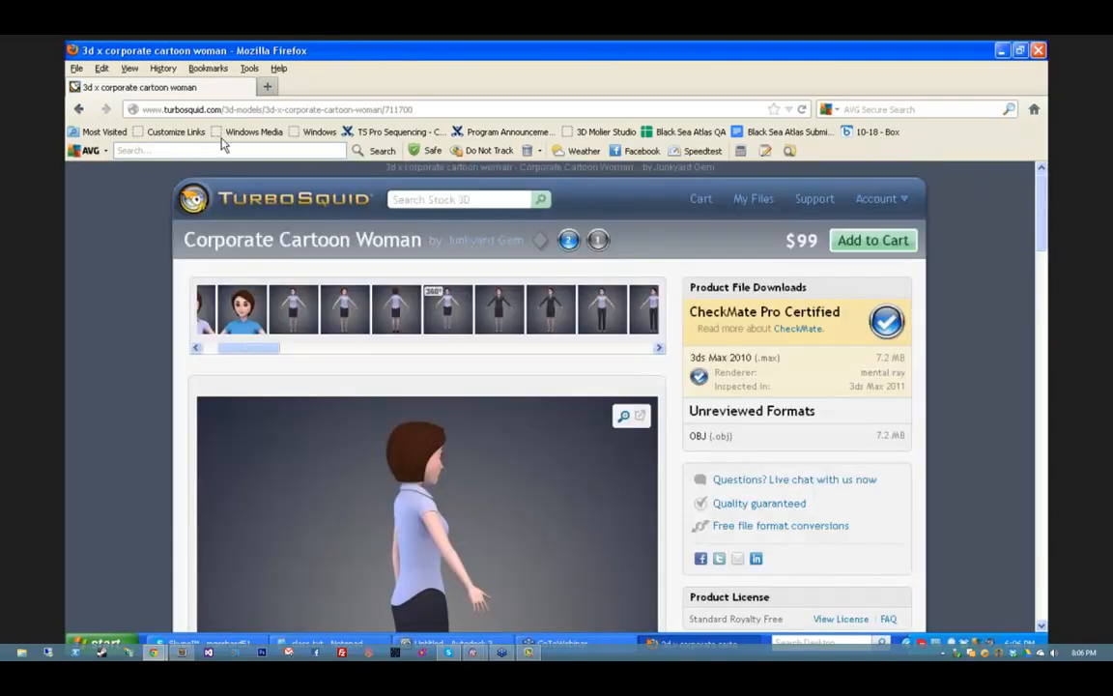
left_click_drag(397, 110, 417, 111)
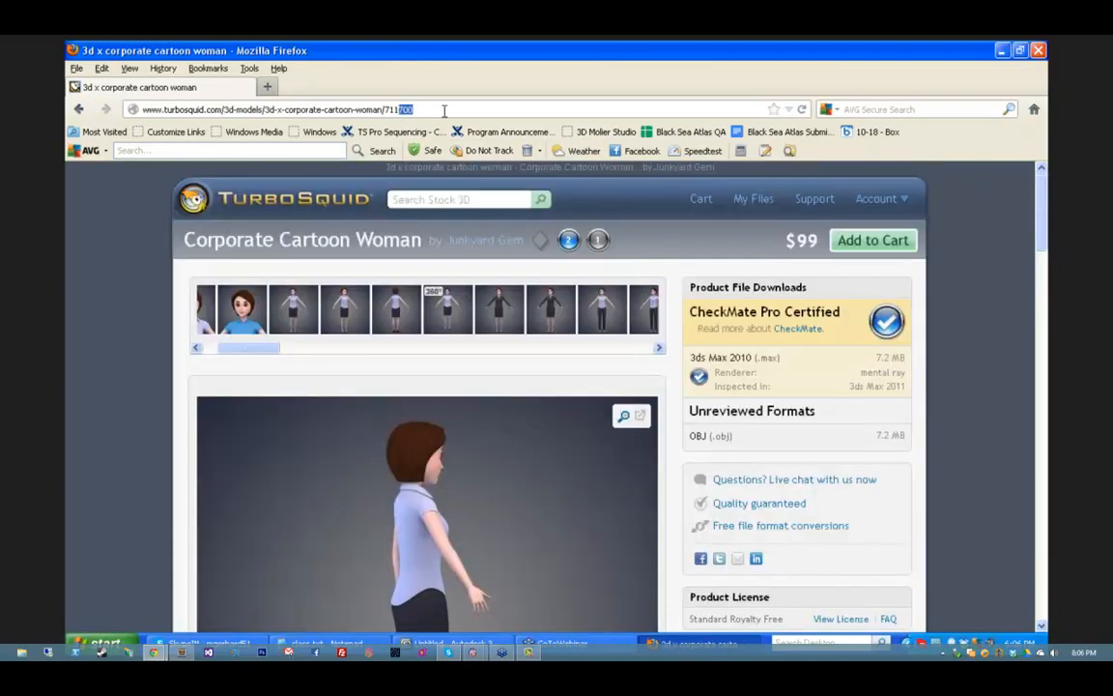
left_click(267, 87)
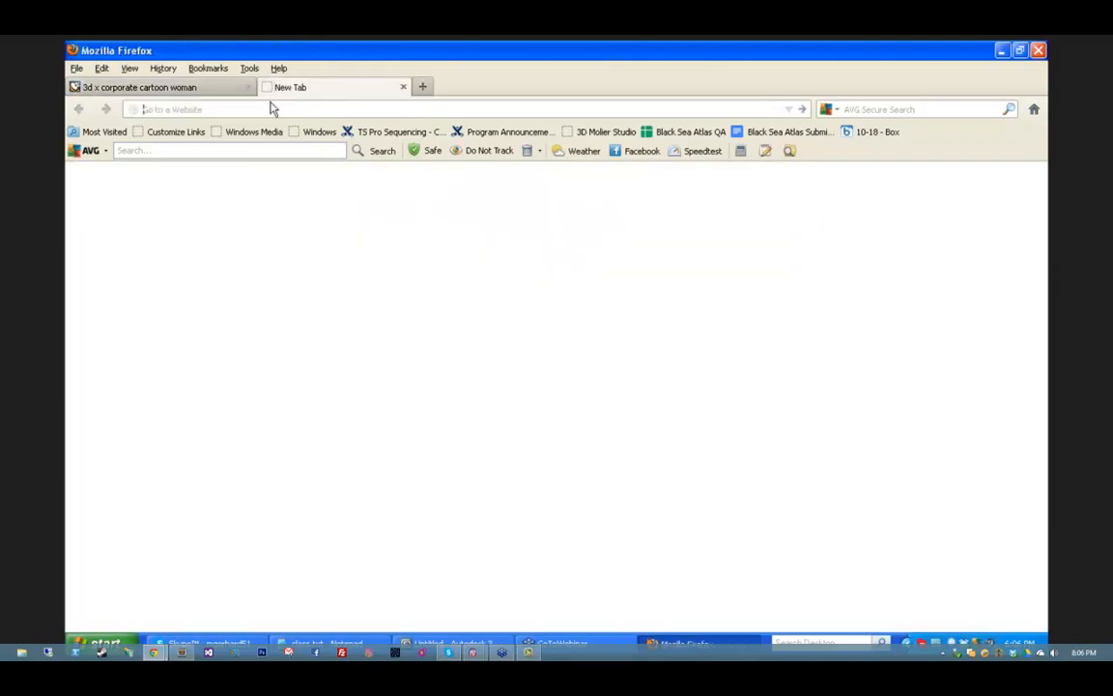
type("turbosquid.com/")
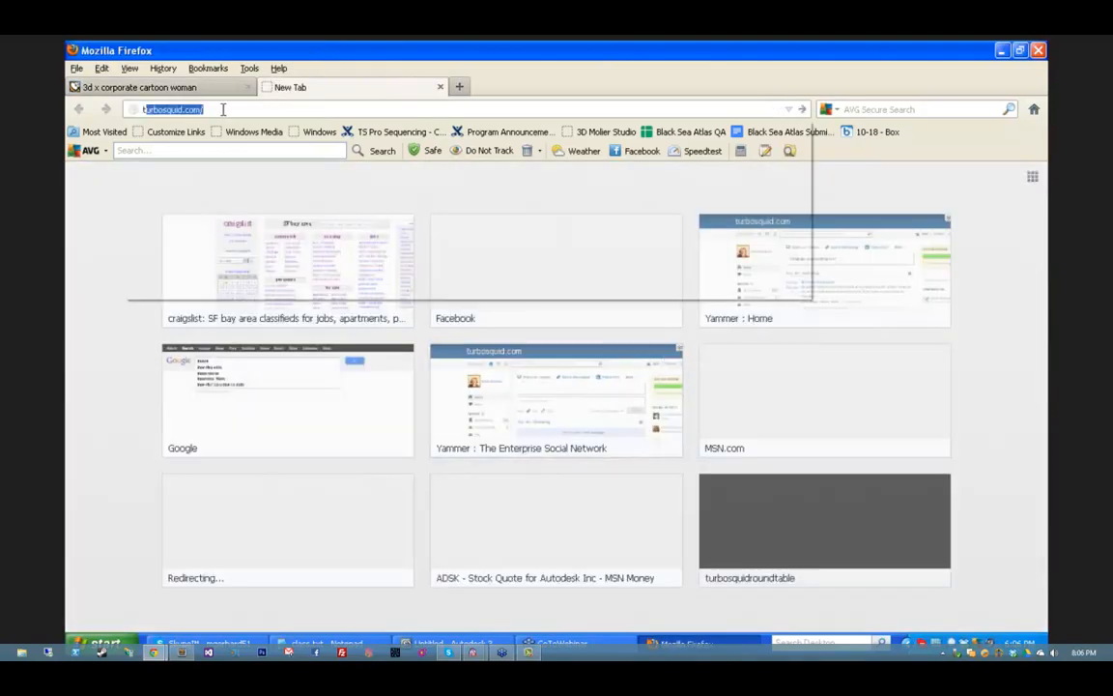
key("Return")
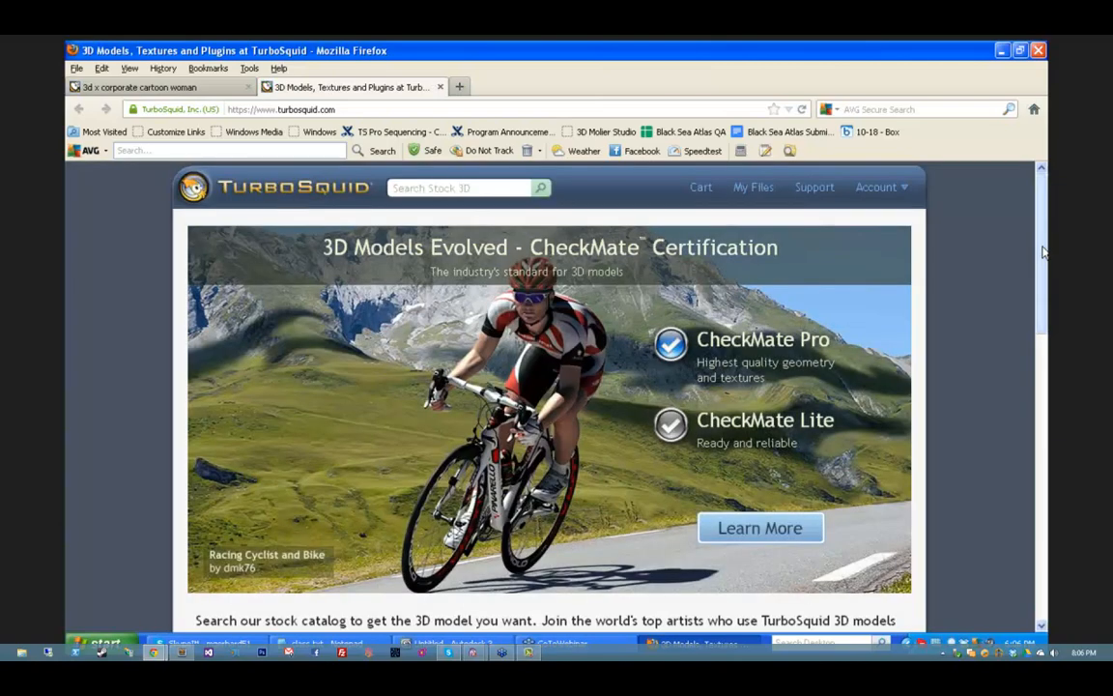
Step: Search TurboSquid for cars and look through the results
left_click_drag(1042, 251, 1043, 258)
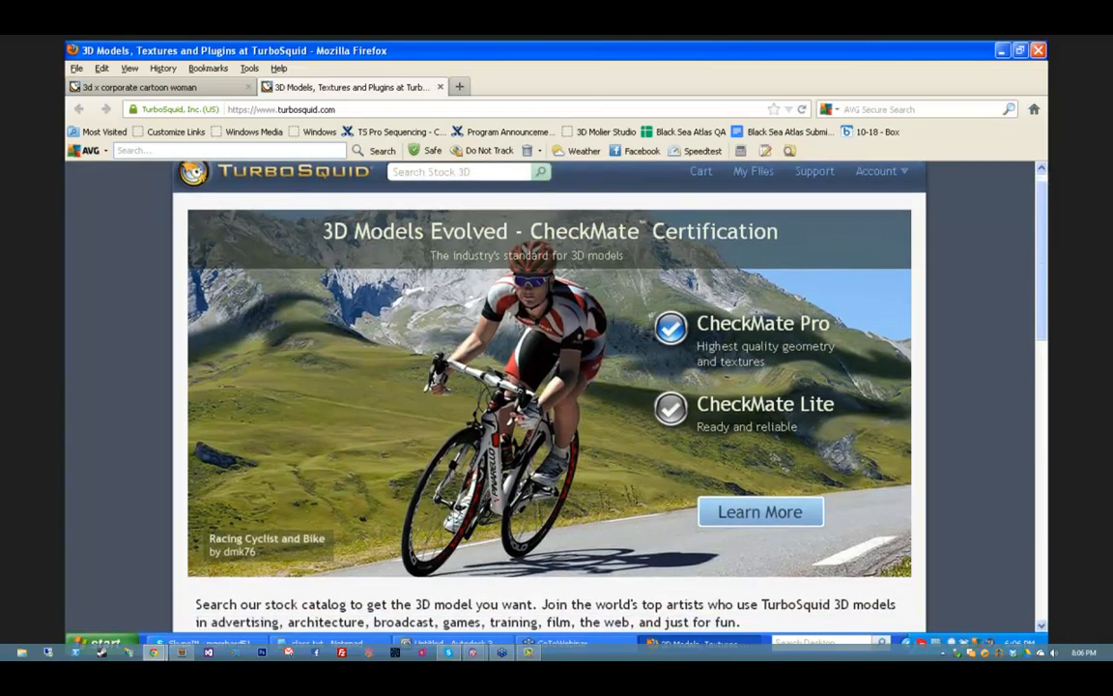
left_click(477, 172)
type("cars")
key("Return")
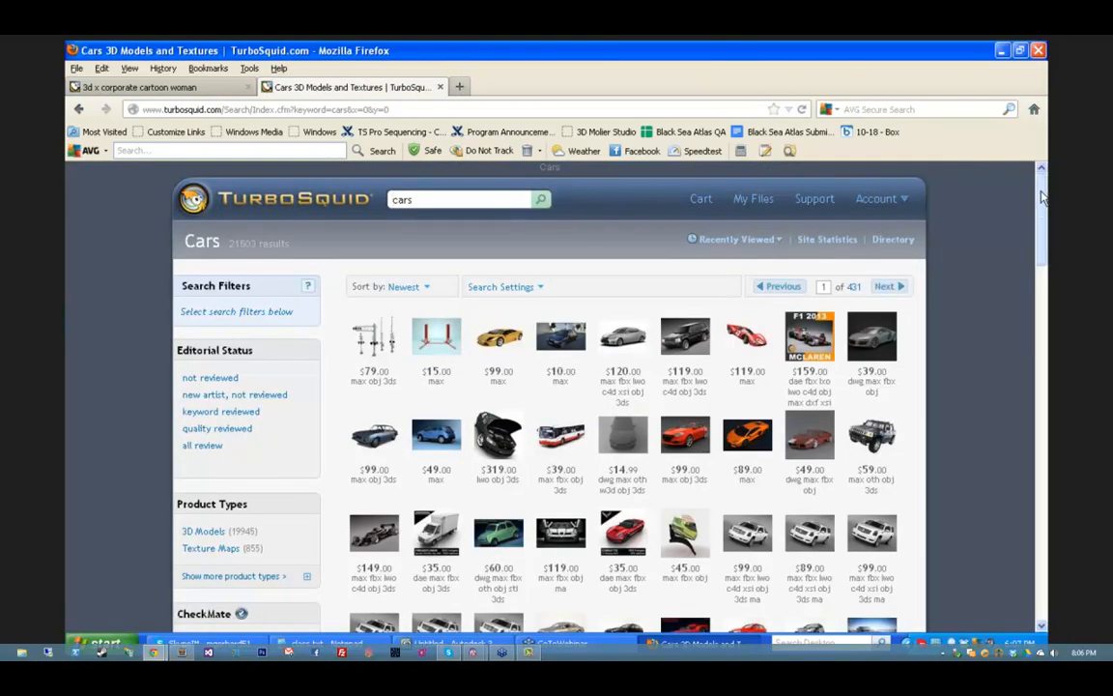
scroll(1039, 206, "down", 2)
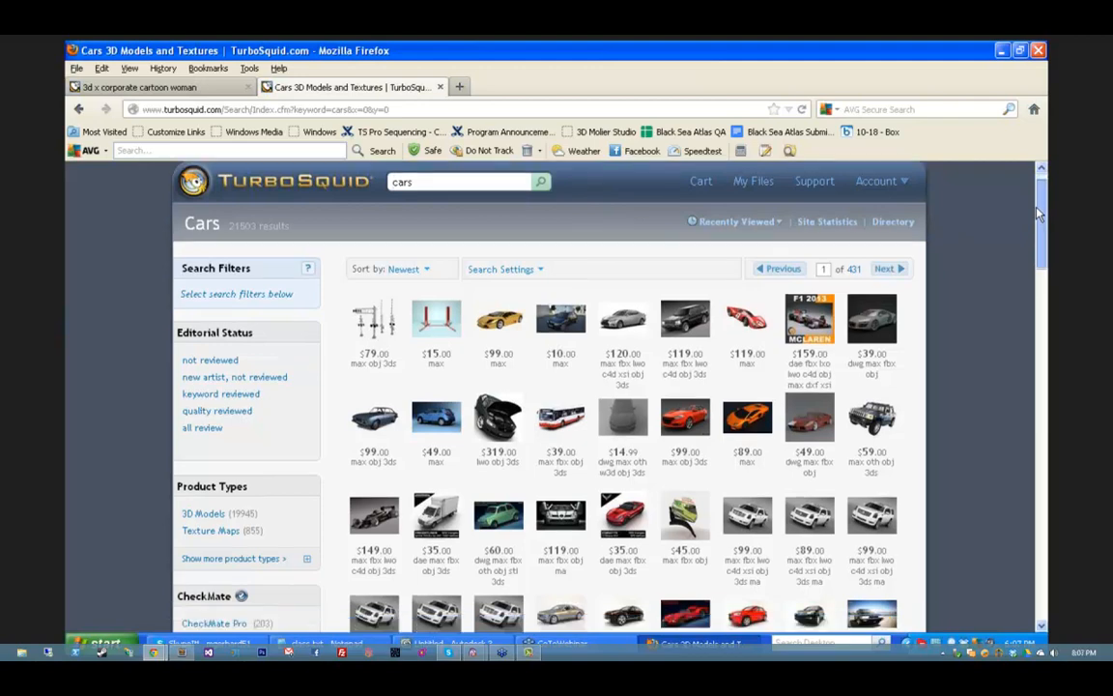
mouse_move(439, 253)
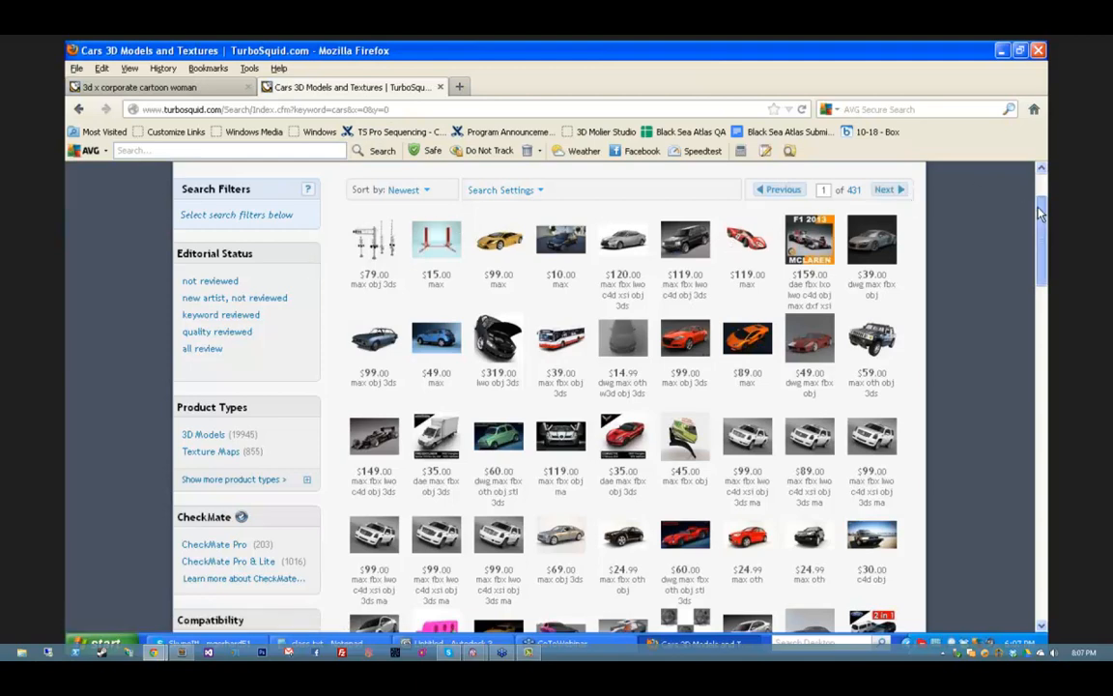
Step: Narrow the TurboSquid search to free cars
scroll(1040, 213, "up", 2)
left_click(394, 199)
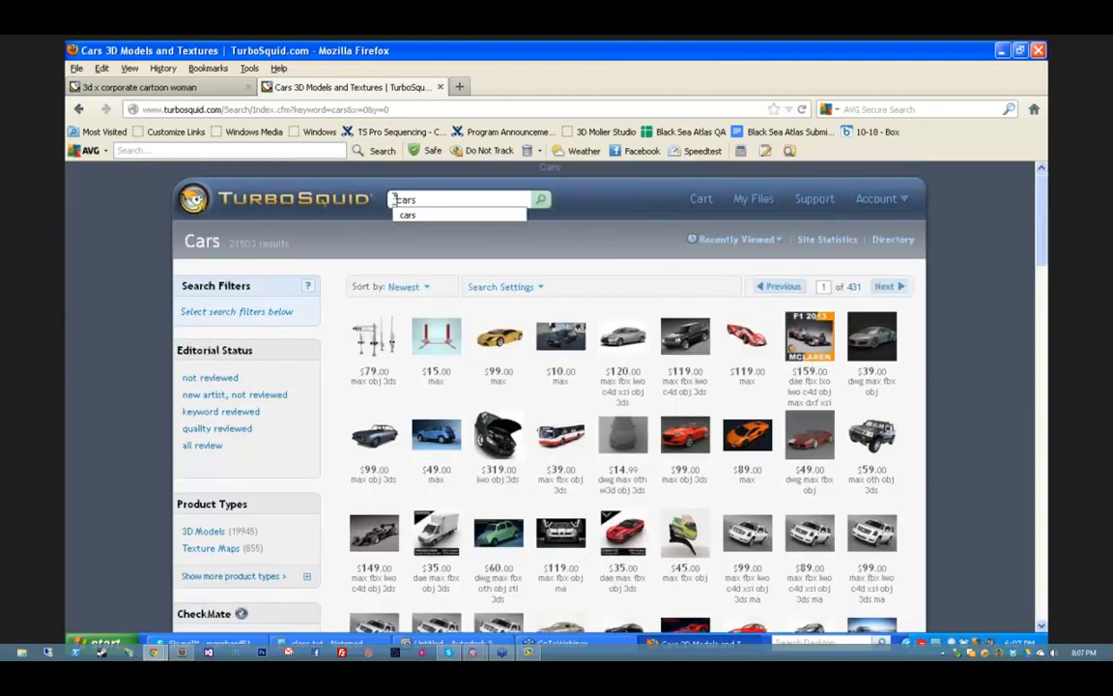
type("free")
key("Return")
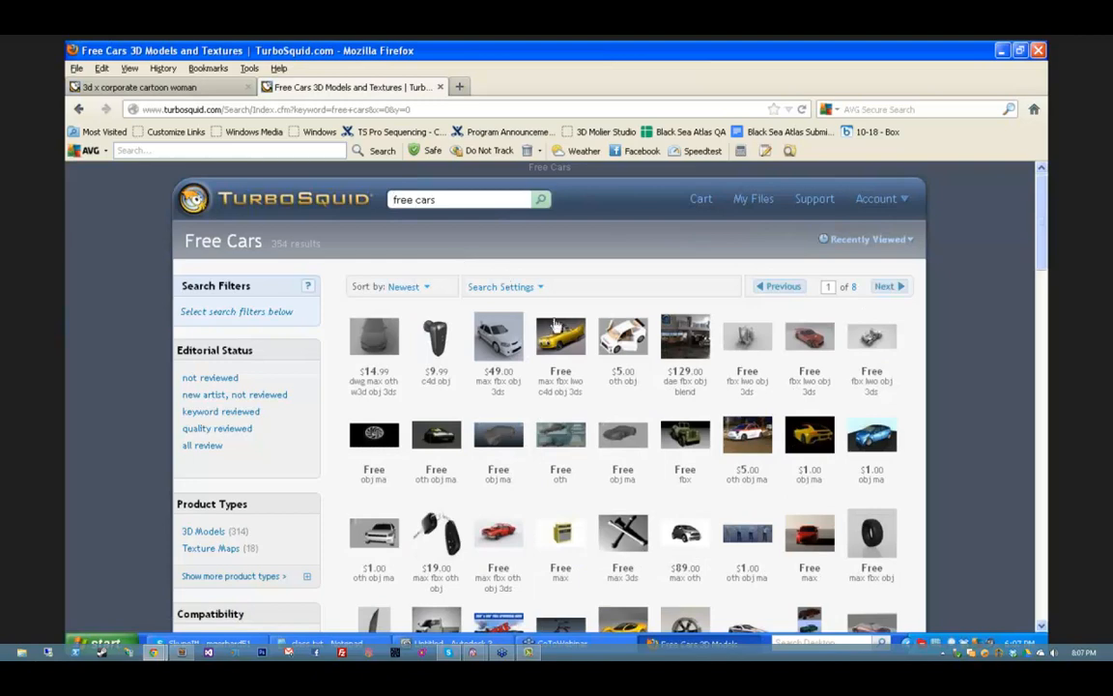
Step: Open the free yellow Mr Beep sample model and examine its preview, file formats and specifications
left_click(582, 337)
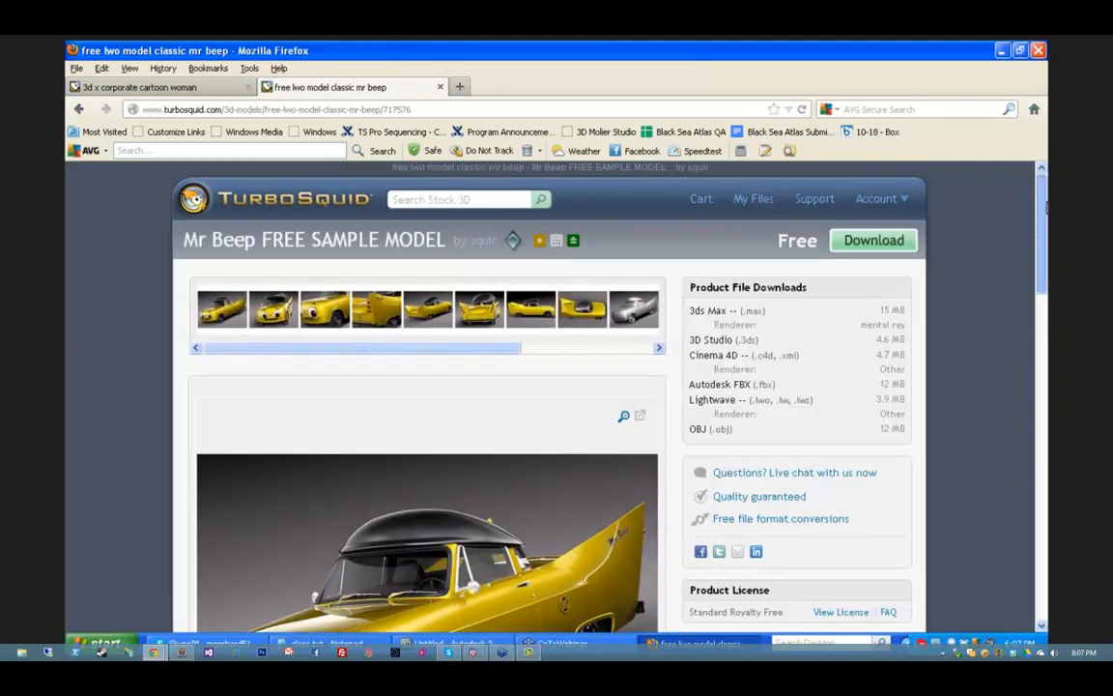
left_click_drag(1045, 203, 1044, 232)
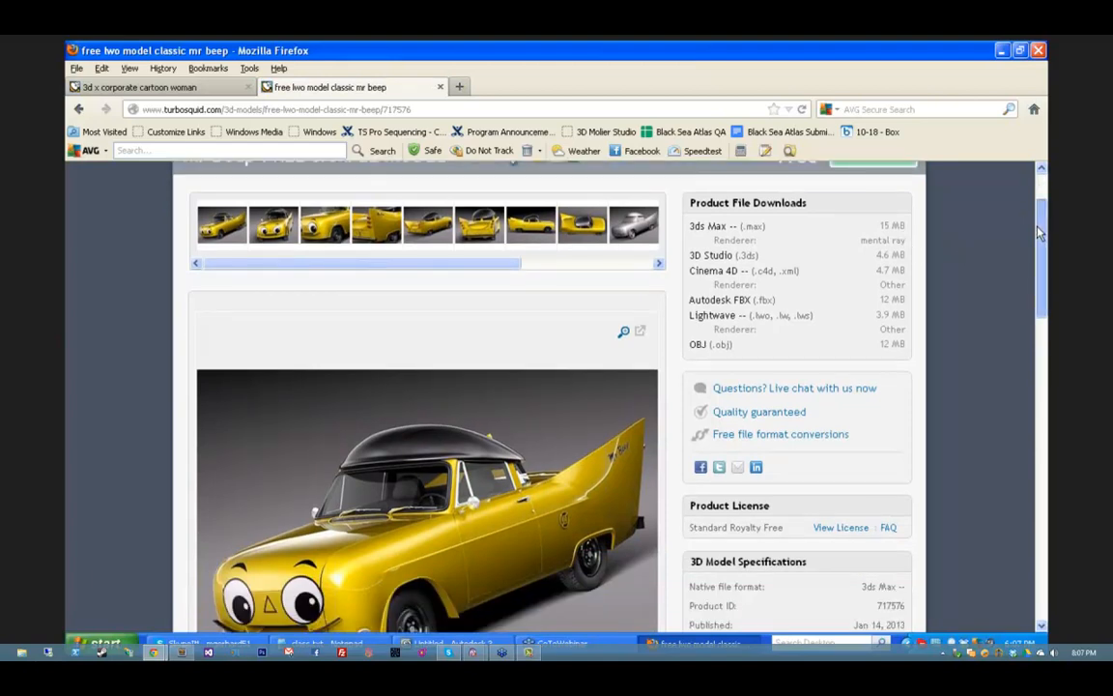
left_click_drag(1042, 237, 1042, 293)
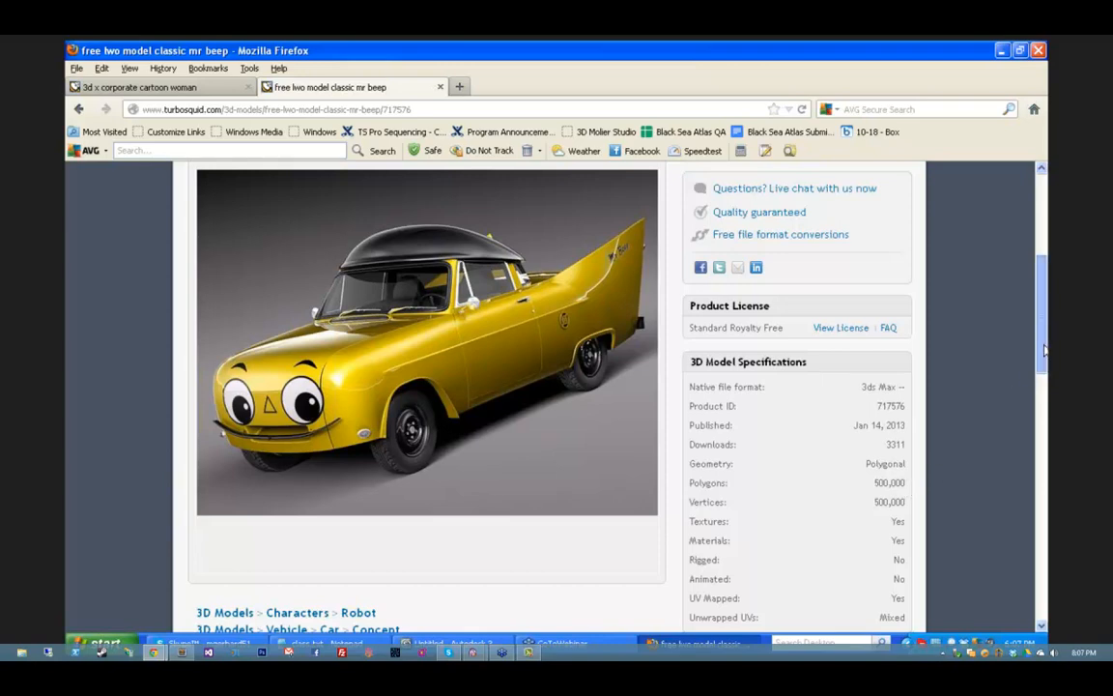
left_click_drag(1044, 350, 1042, 225)
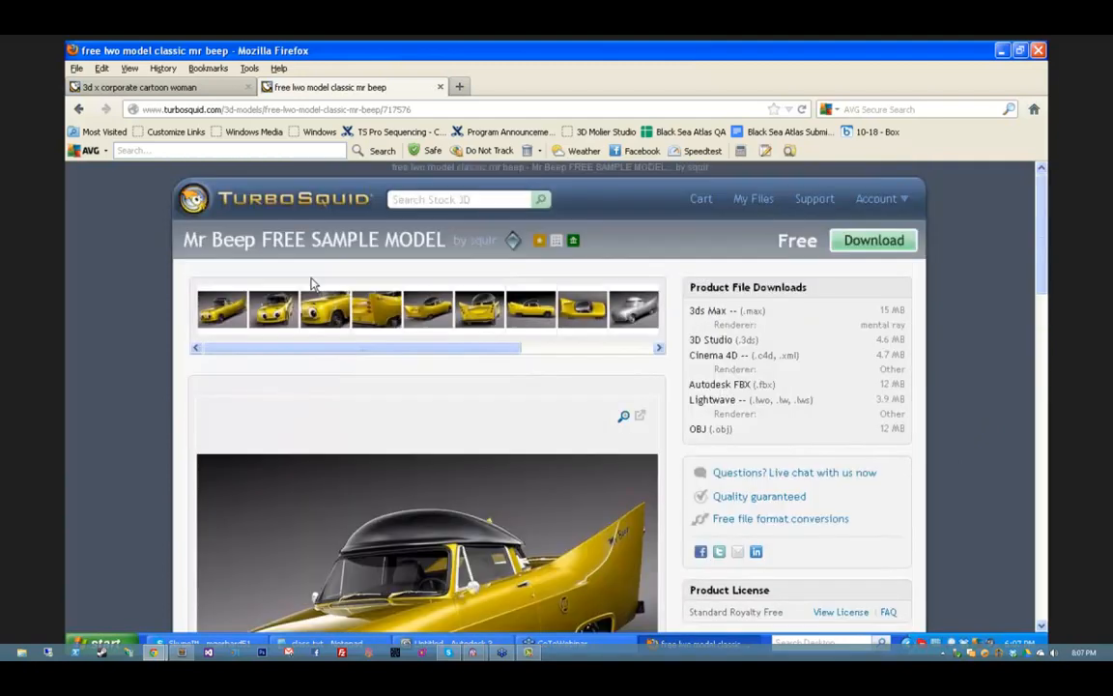
Step: Close the Mr Beep tab and look through the preview thumbnails of the Corporate Cartoon Woman model
left_click(439, 87)
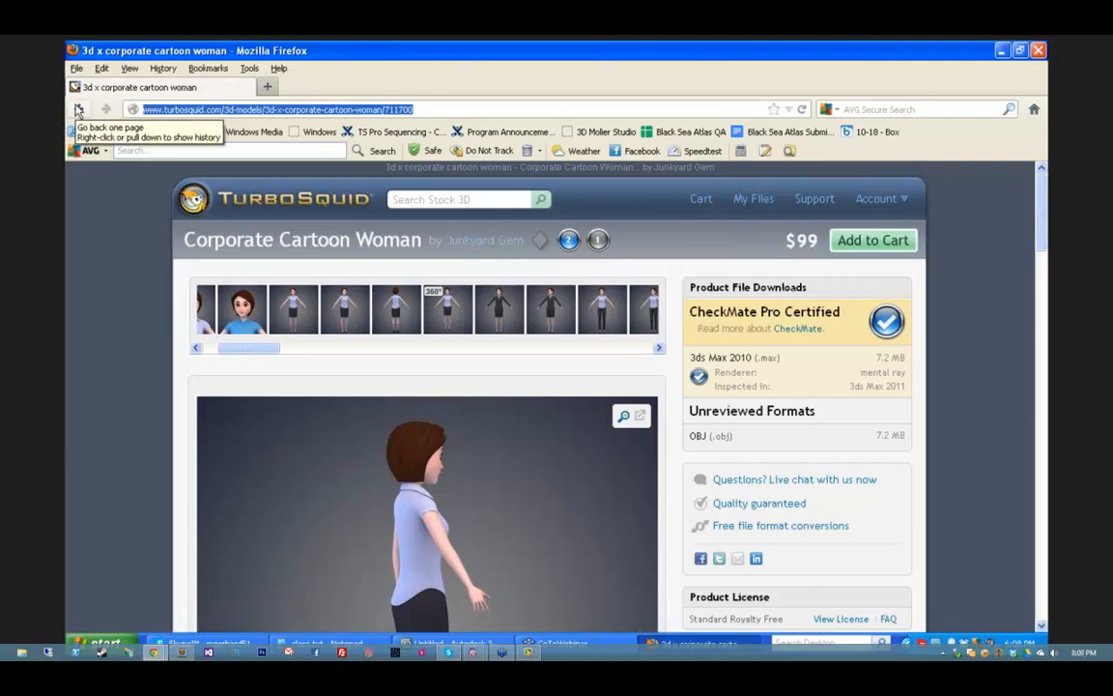
left_click(127, 221)
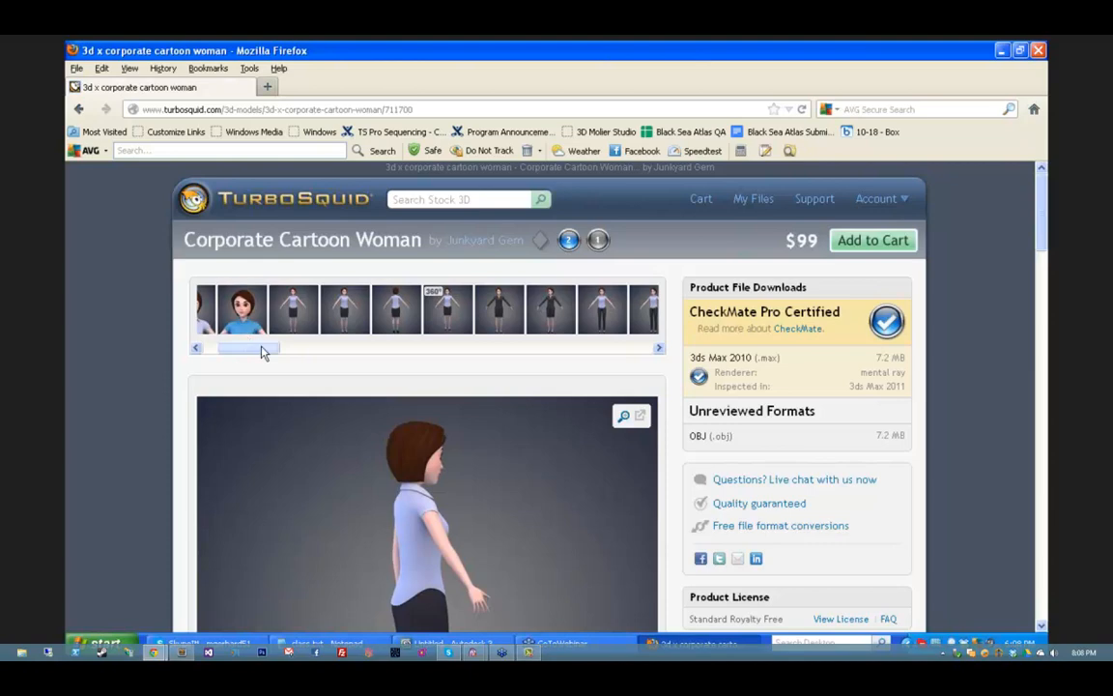
mouse_move(261, 351)
left_mouse_down()
mouse_move(229, 350)
mouse_move(243, 350)
left_mouse_up()
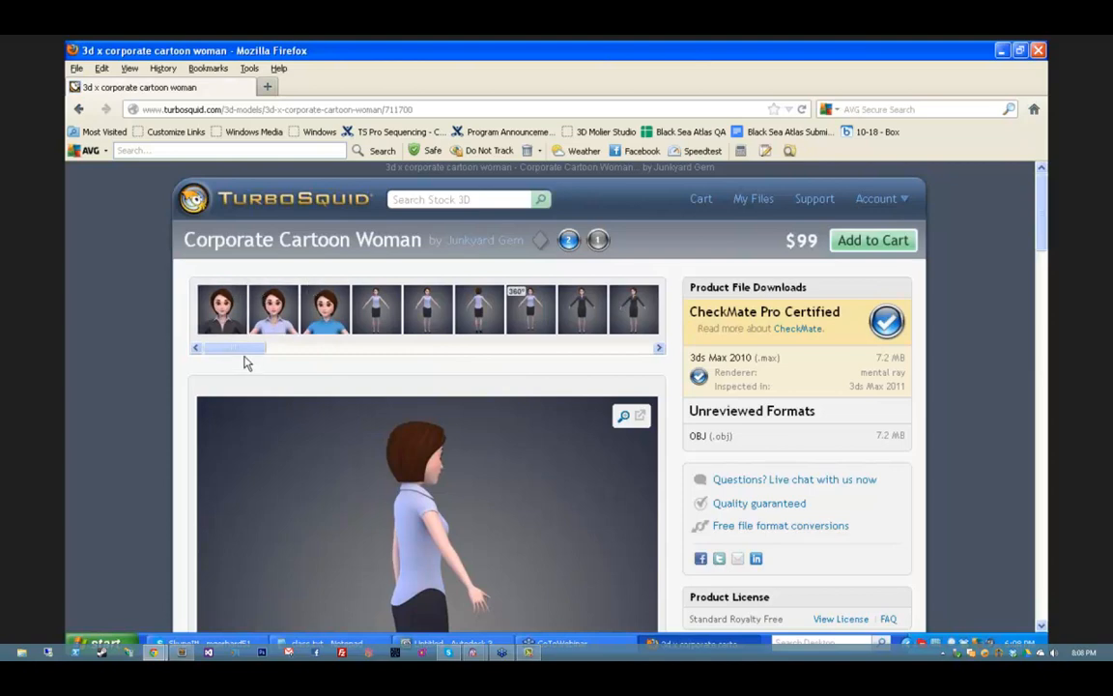
left_click_drag(241, 349, 633, 350)
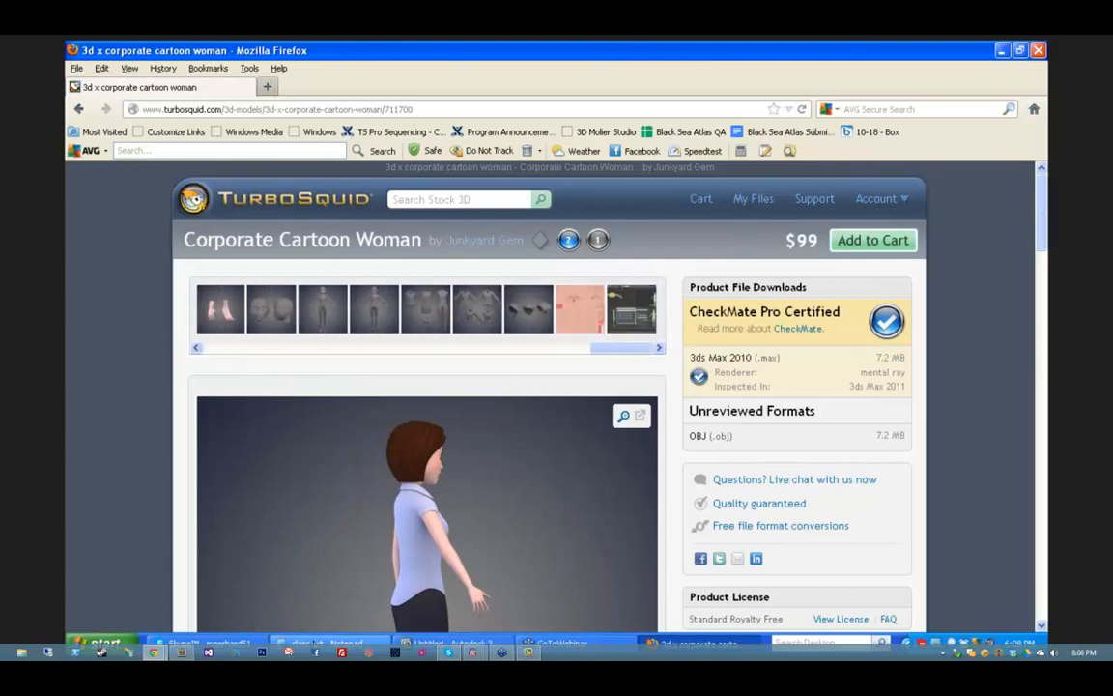
Step: Switch to 3ds Max and bring up the file-opening dialog, discarding the changes to the teapot scene
left_click(440, 643)
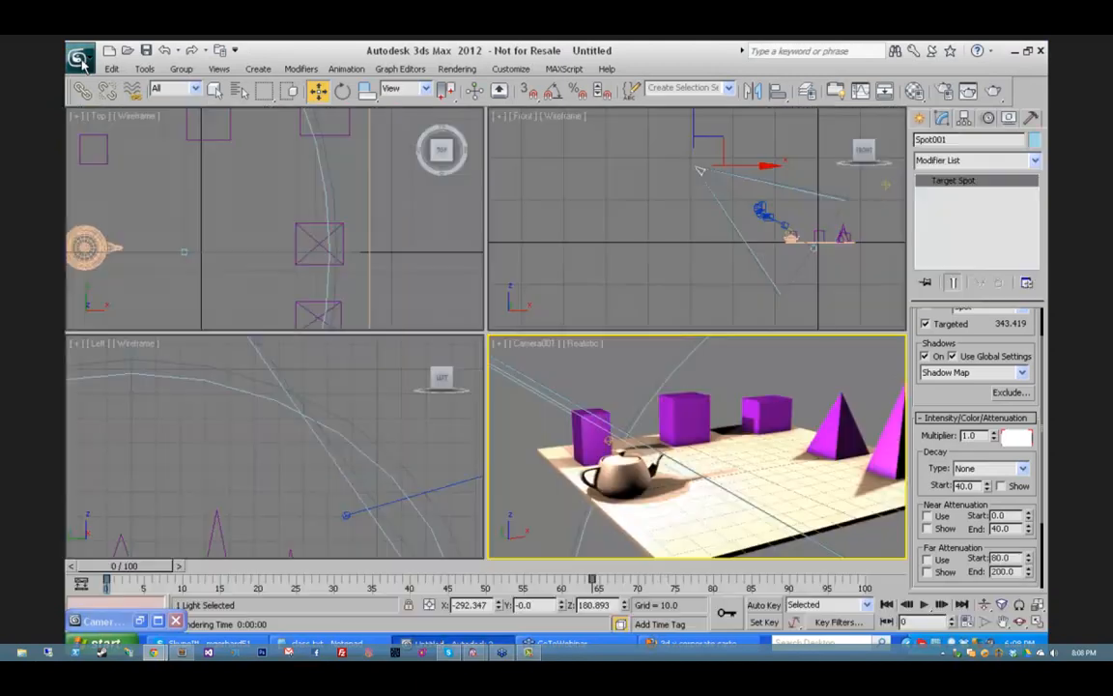
left_click(80, 60)
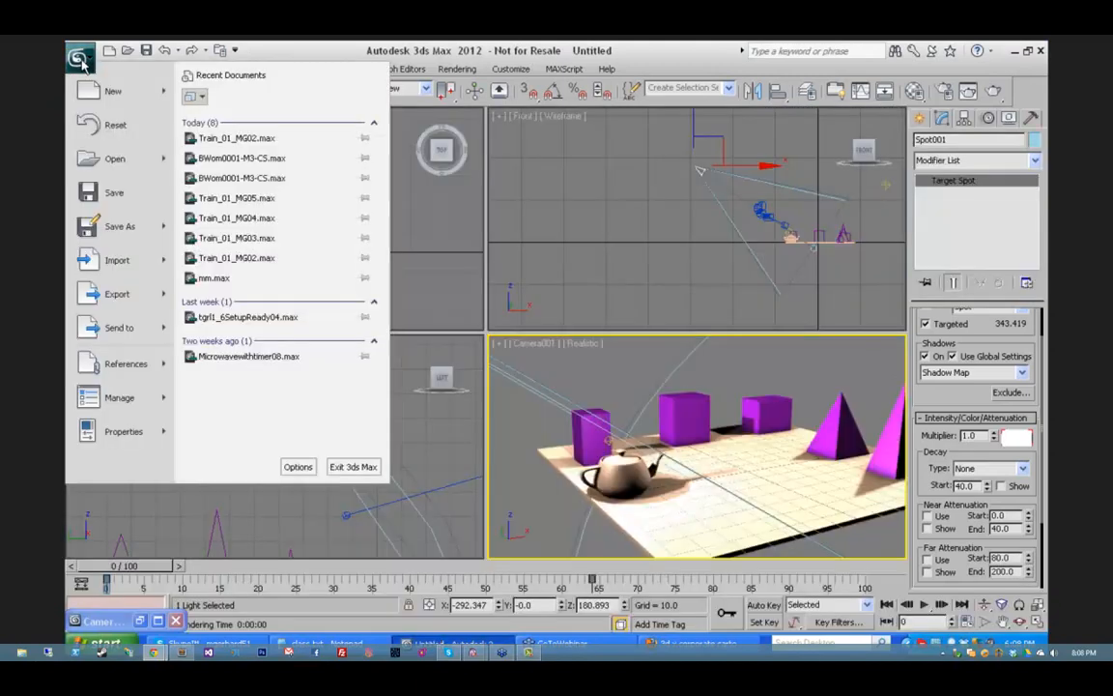
mouse_move(106, 90)
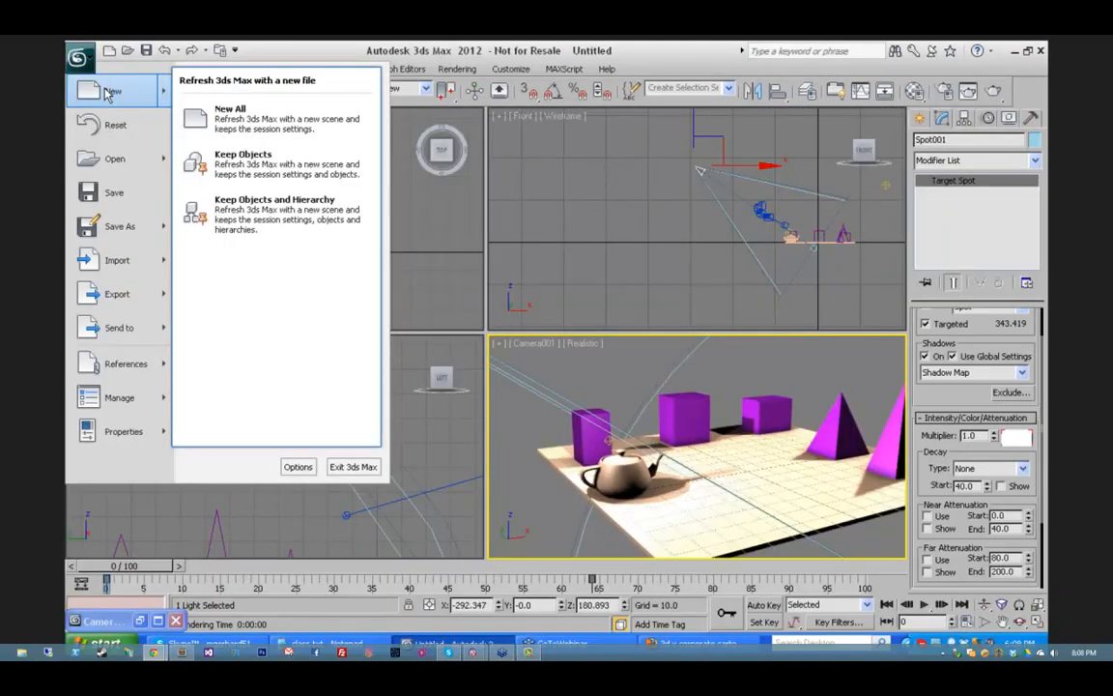
left_click(110, 153)
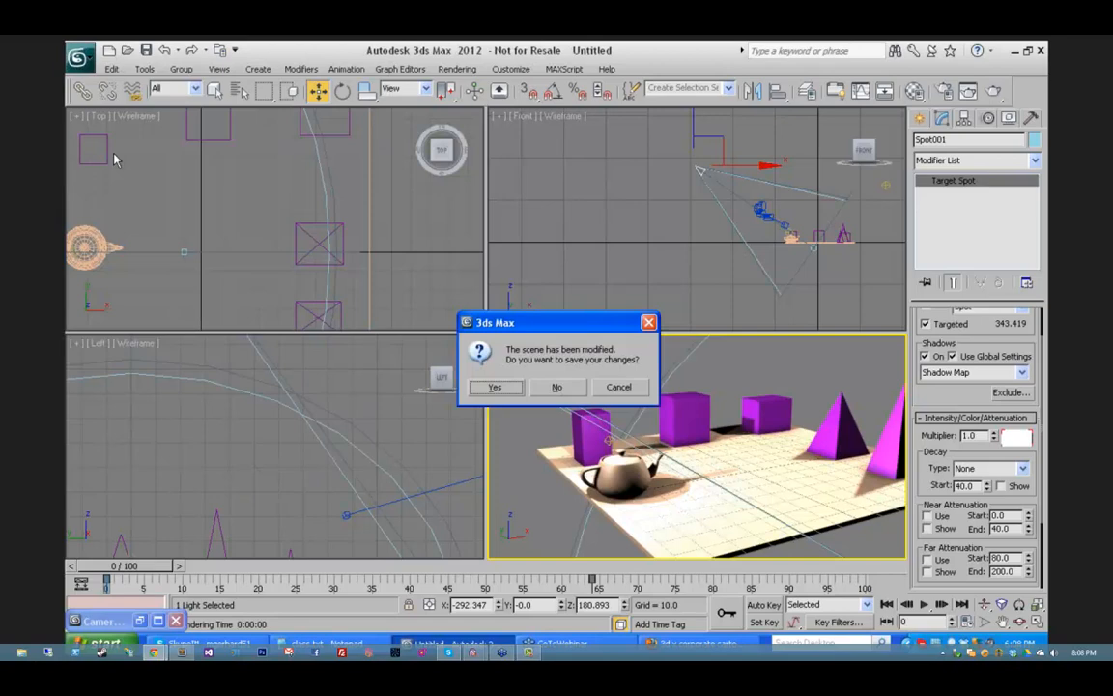
left_click(557, 386)
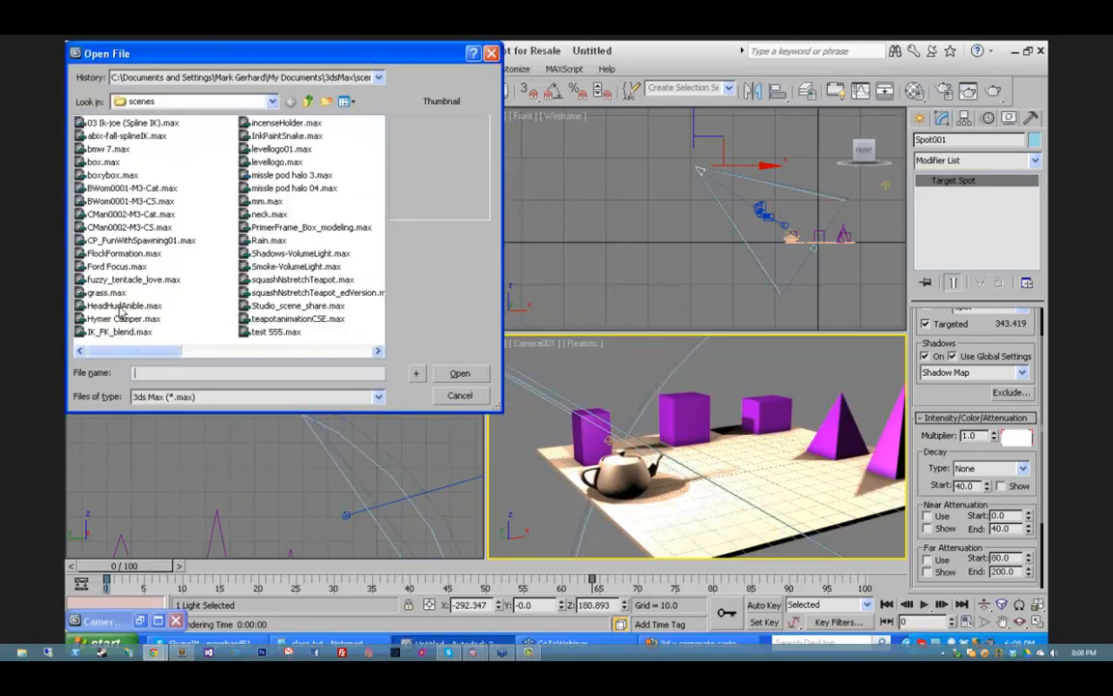
Step: Preview several files in the scenes folder, including bmw 7.max and Ford Focus.max, and open Hymer Camper.max
left_click(112, 136)
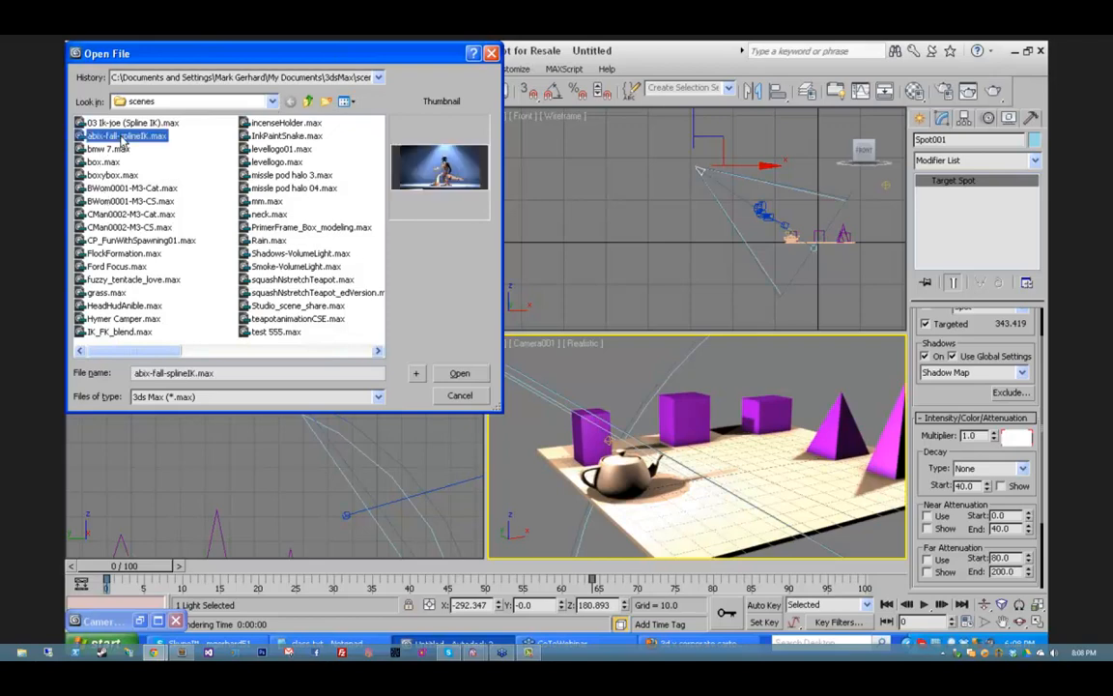
left_click(107, 149)
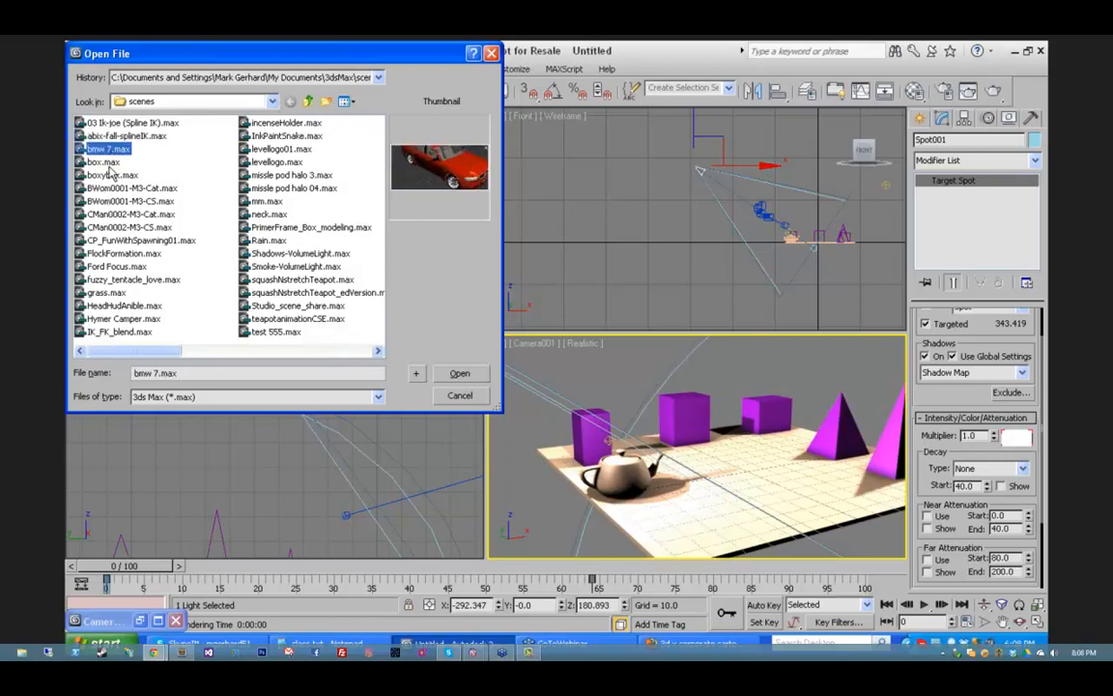
left_click(104, 162)
left_click(107, 149)
left_click(108, 253)
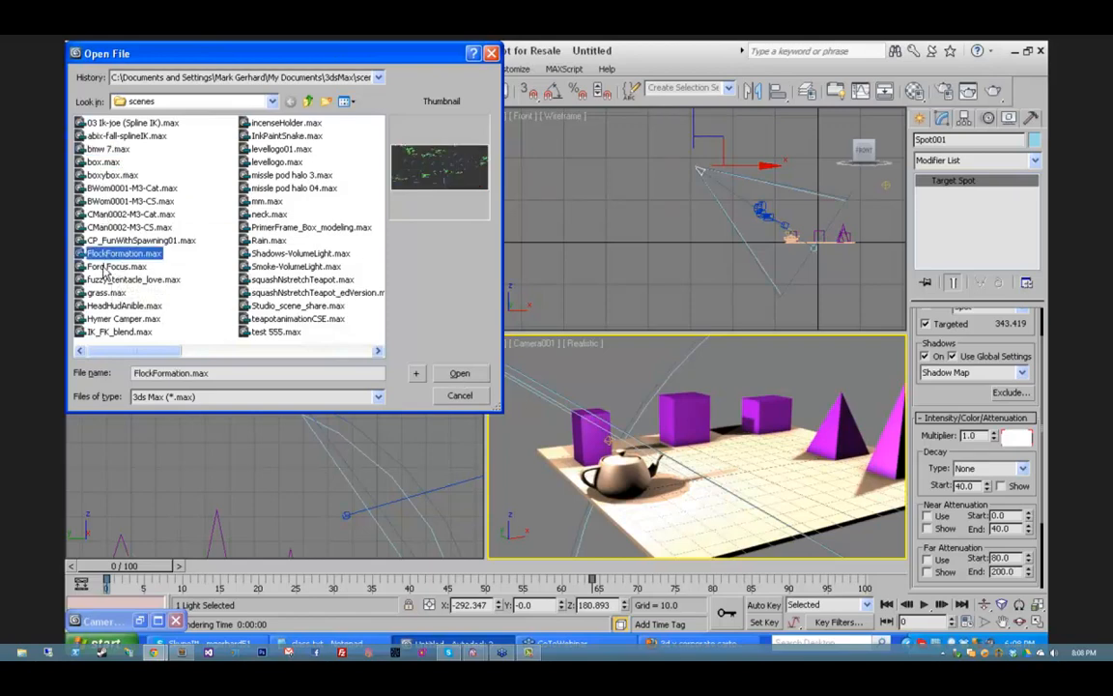
left_click(114, 266)
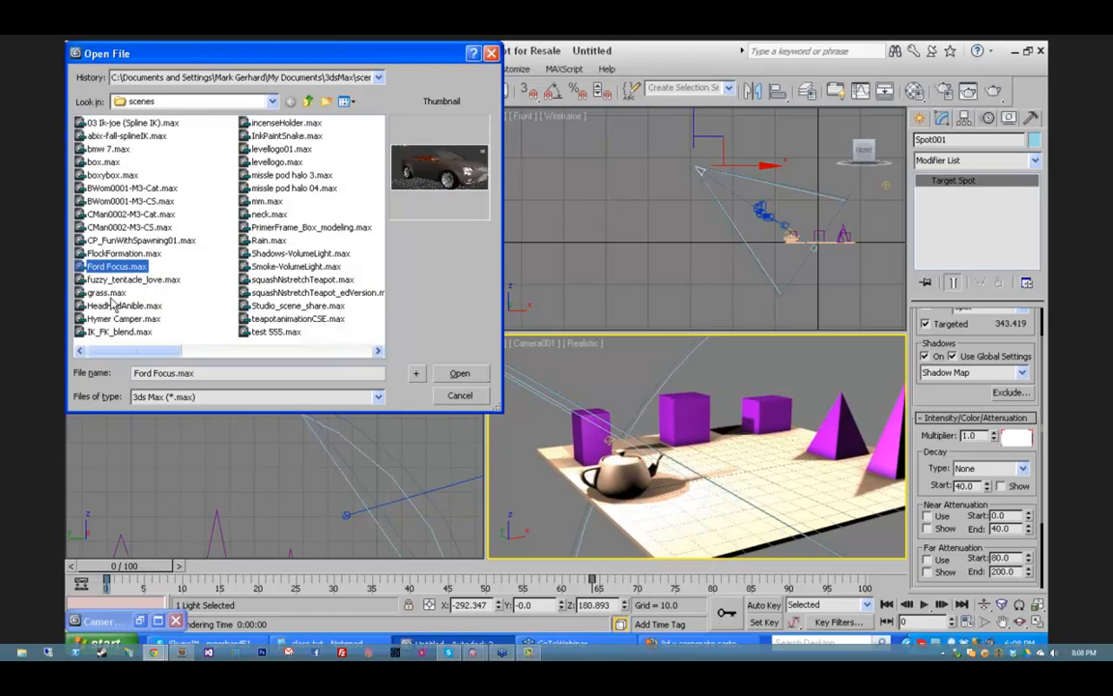
left_click(121, 319)
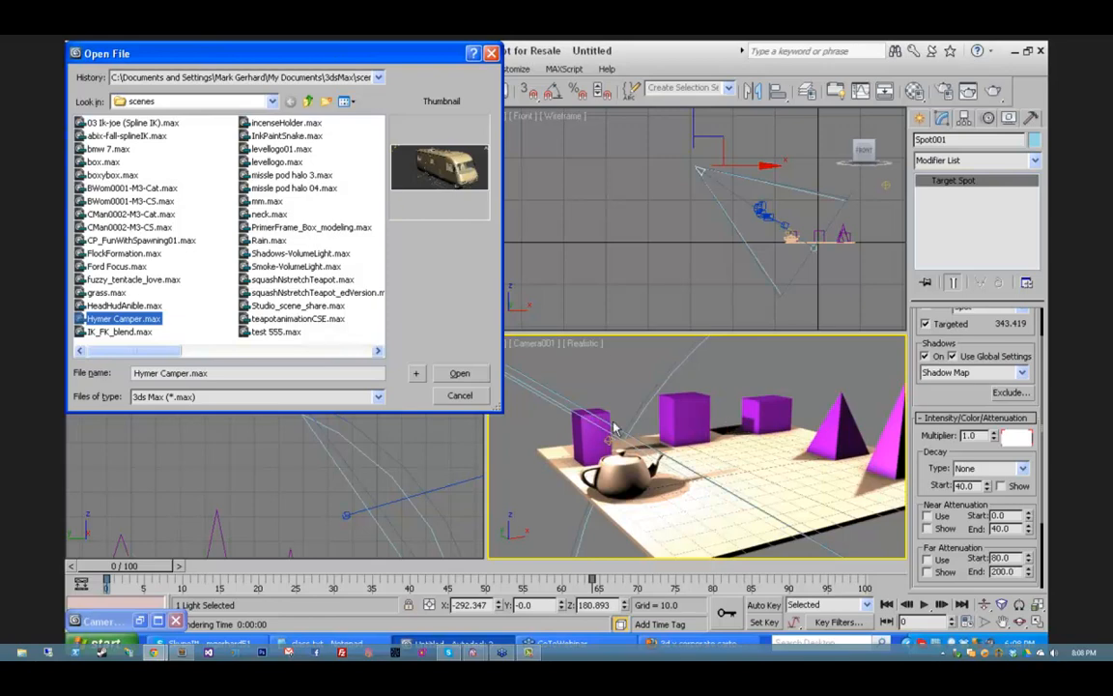
left_click(459, 373)
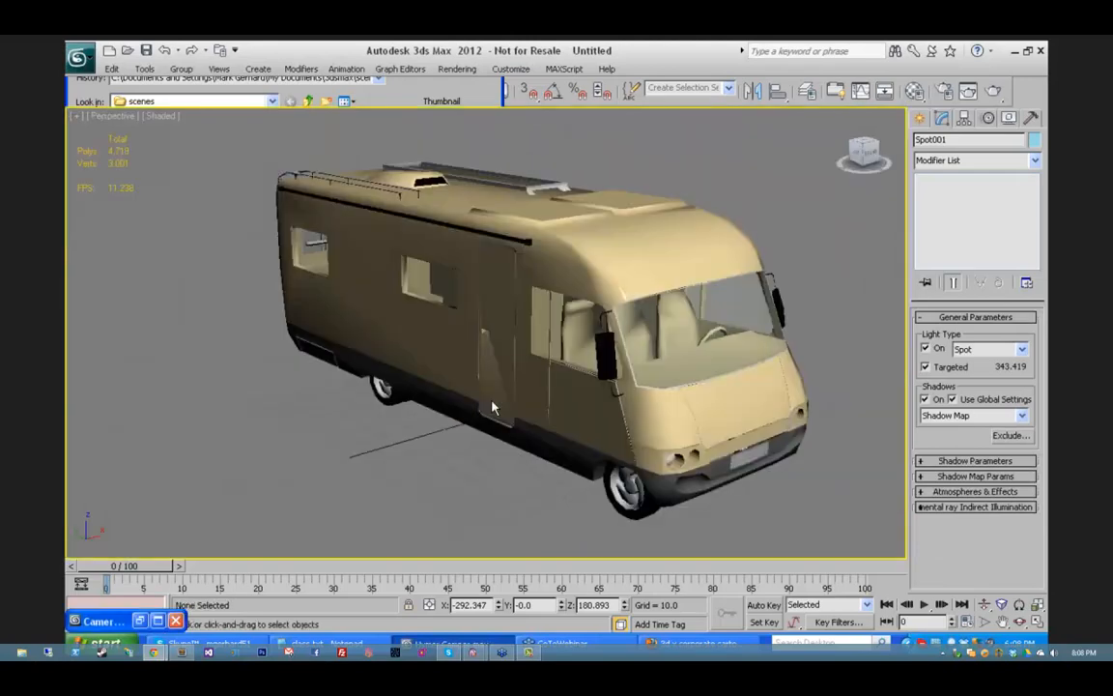
Step: Select the hymer camper body and rotate it slightly about its vertical axis in the Perspective view
mouse_move(129, 568)
left_mouse_down()
mouse_move(504, 577)
mouse_move(321, 596)
mouse_move(111, 580)
left_mouse_up()
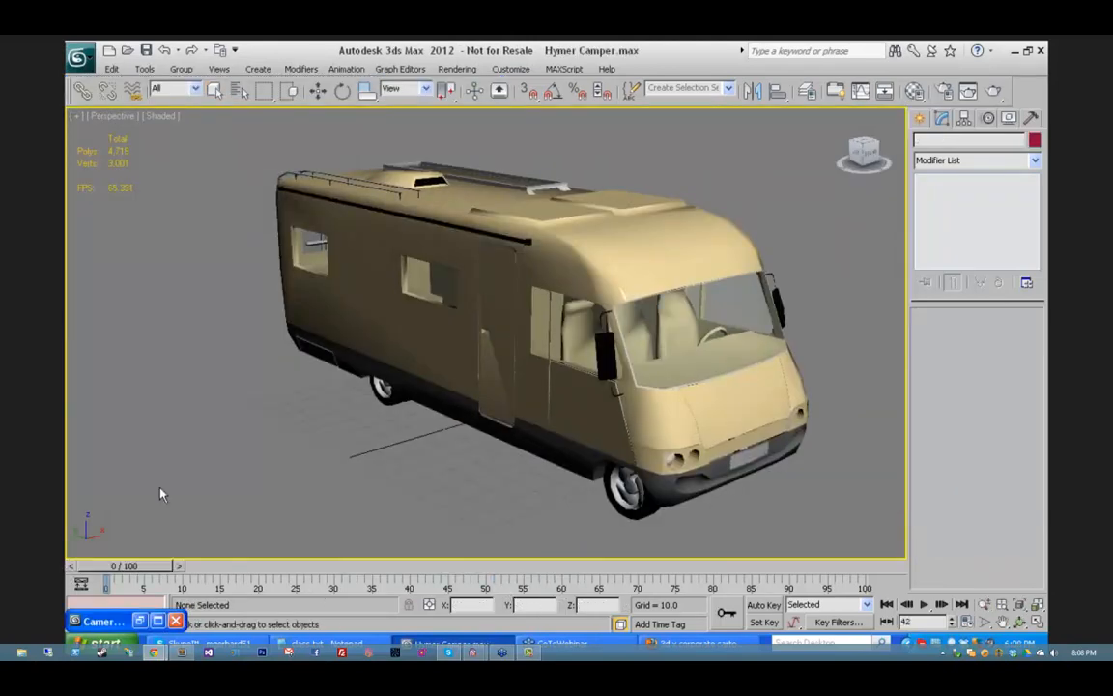
left_click(346, 95)
left_click(436, 340)
left_click_drag(487, 435, 381, 392)
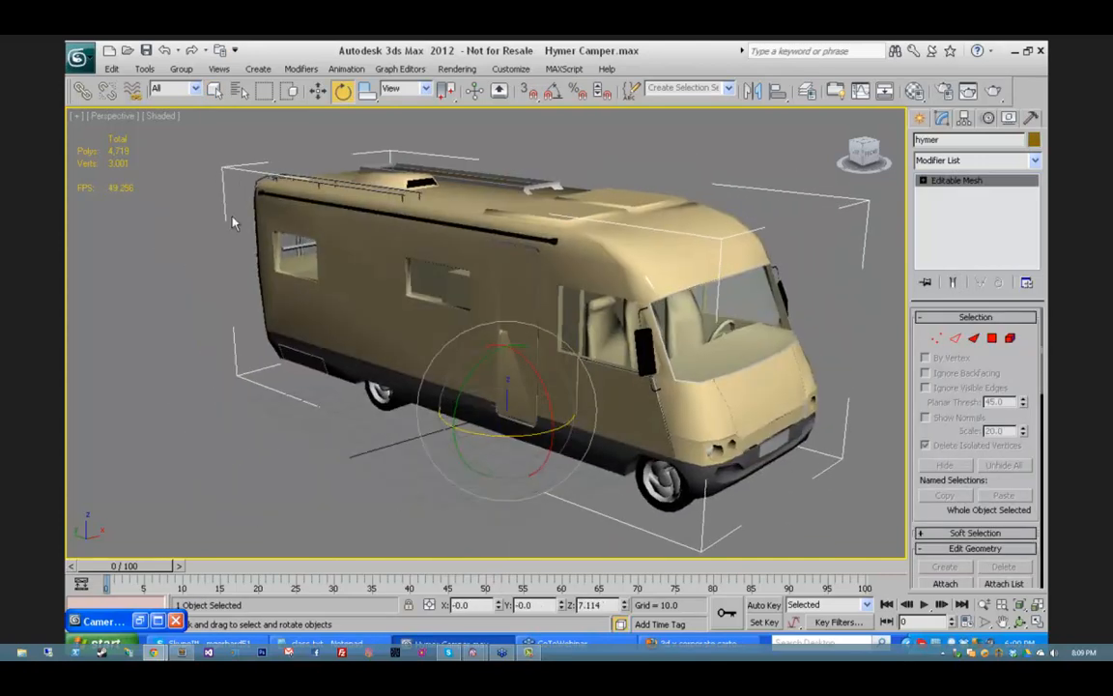